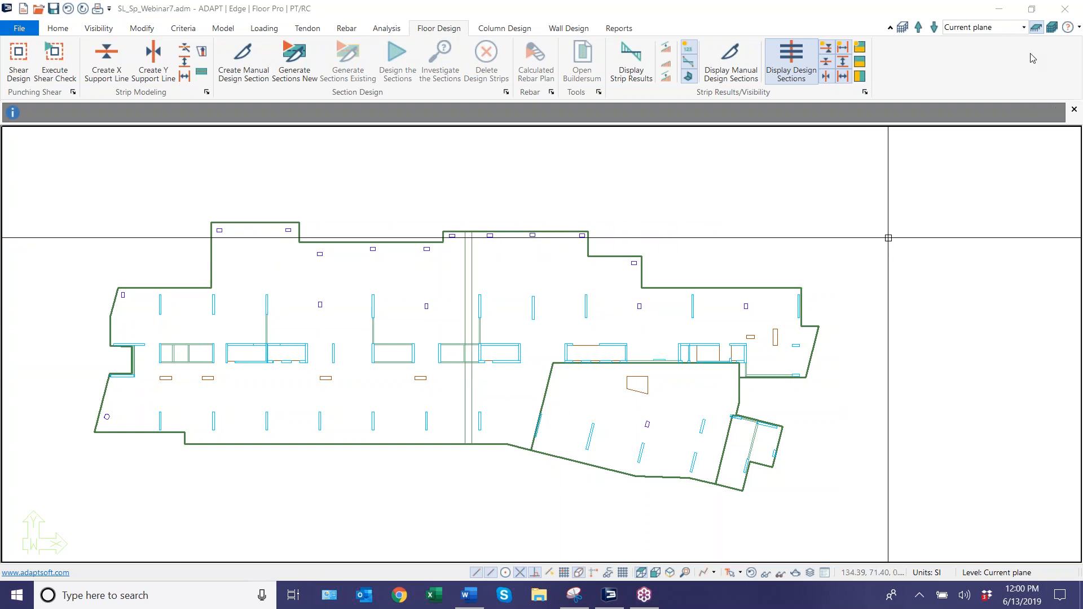
Launch a new ADAPT-Builder 2018 session with only Floor Pro enabled, in PT/RC mode with US units.
click(999, 7)
click(999, 10)
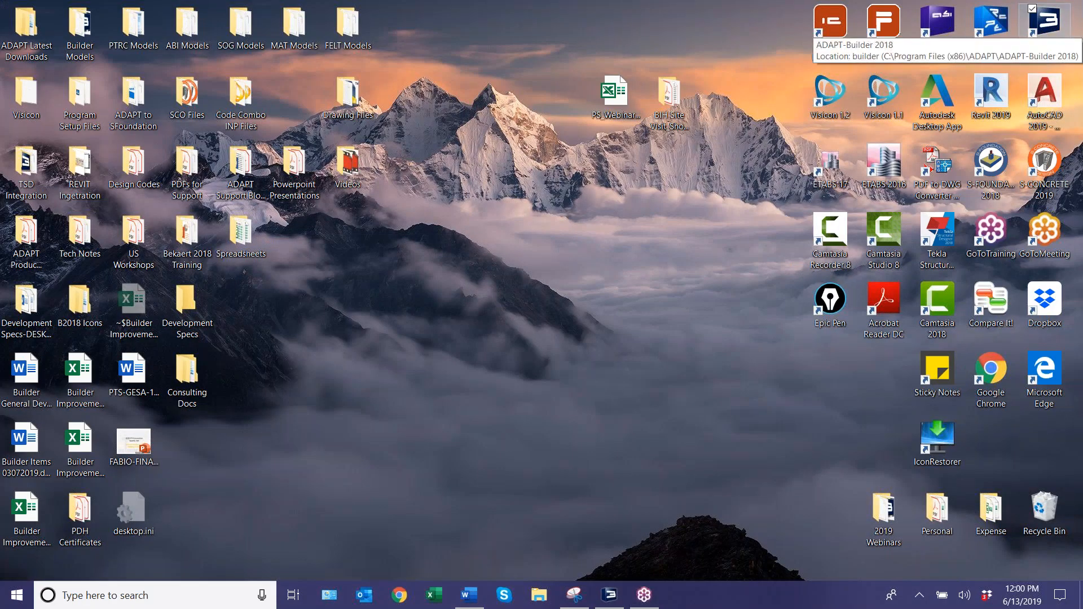
double_click(1044, 22)
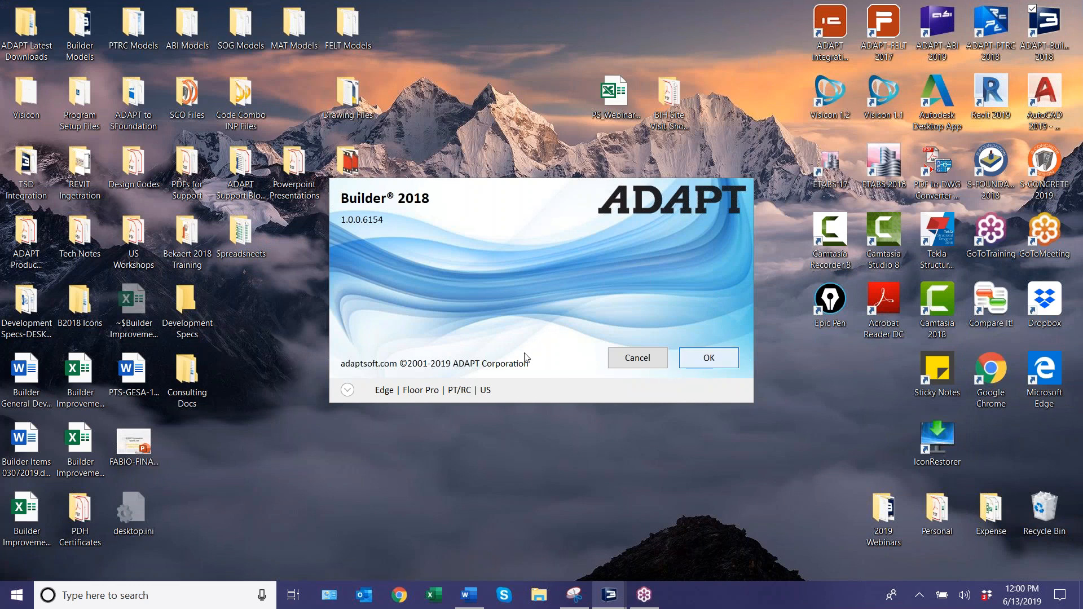
click(347, 390)
click(382, 434)
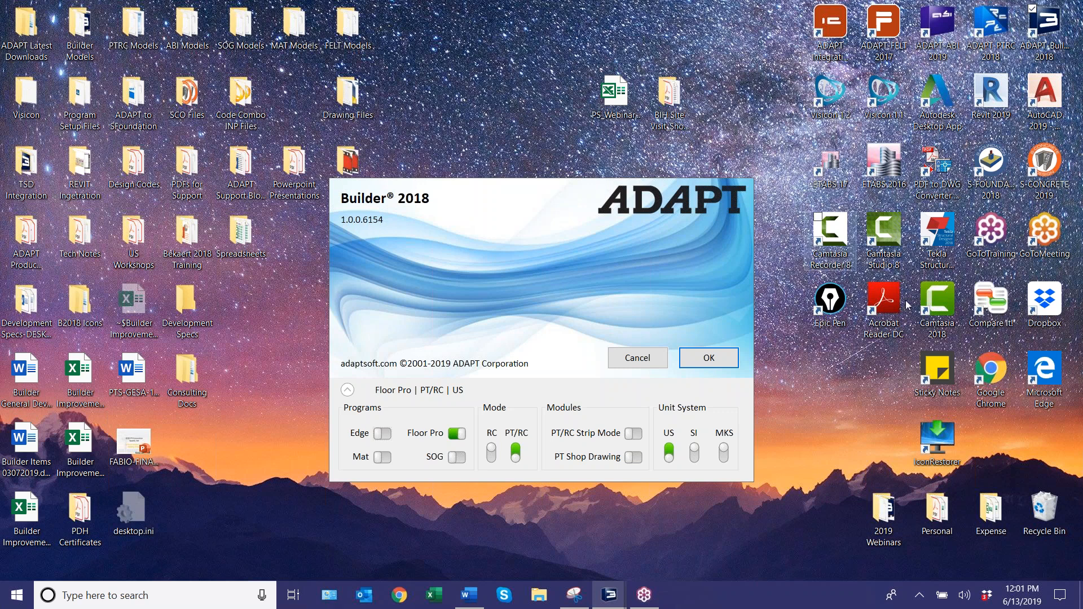
click(880, 285)
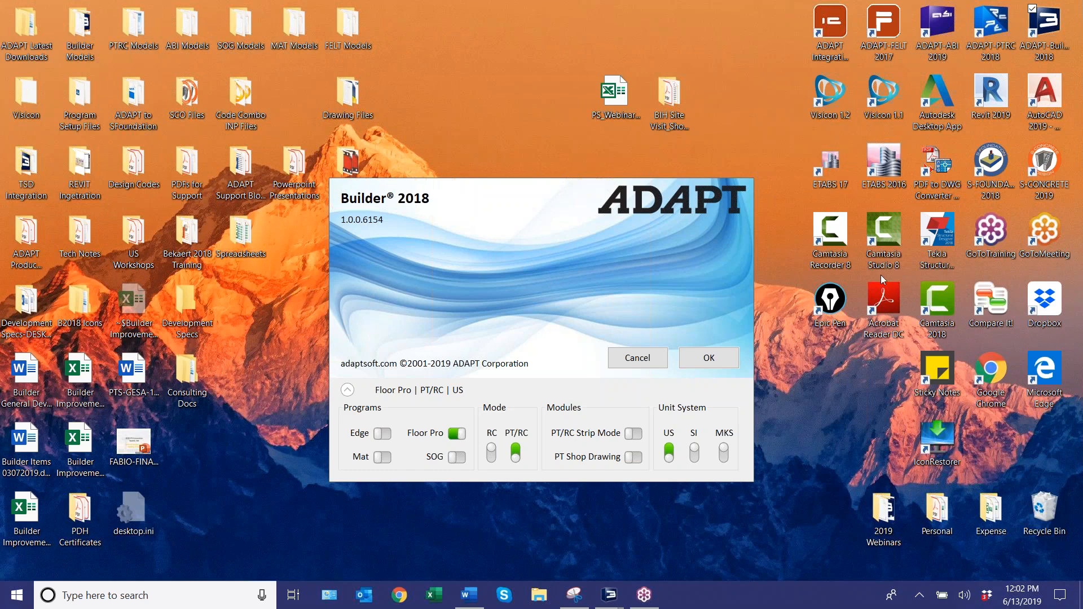
click(712, 363)
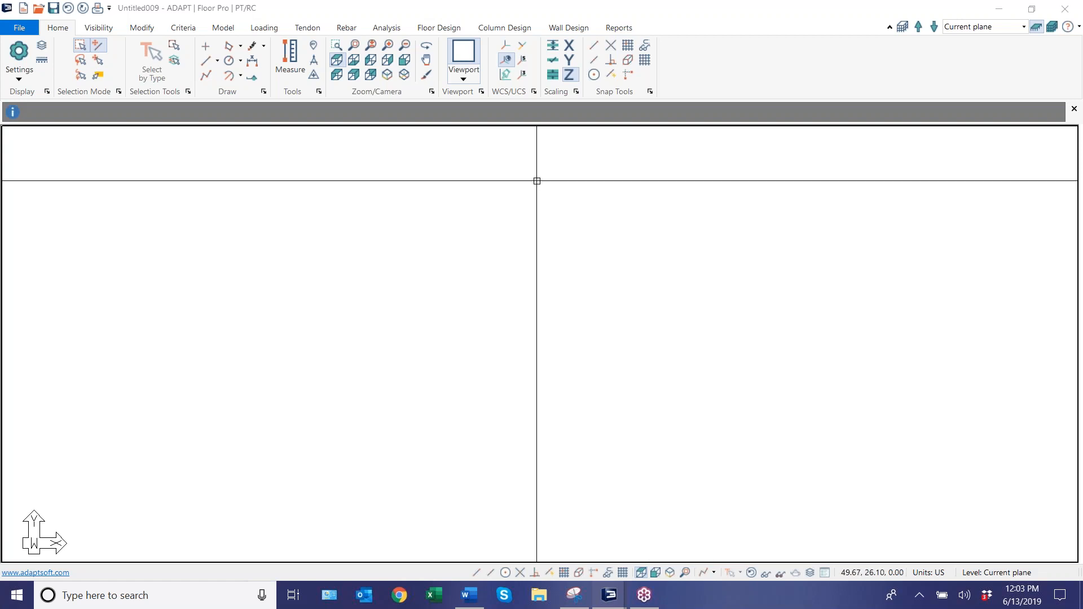
Draw an irregular eight-cornered slab with a left edge about 16 ft and a lower-left edge about 9.5 ft long.
click(223, 28)
click(234, 62)
click(257, 280)
click(376, 226)
click(532, 217)
click(736, 255)
click(786, 359)
click(542, 480)
click(311, 497)
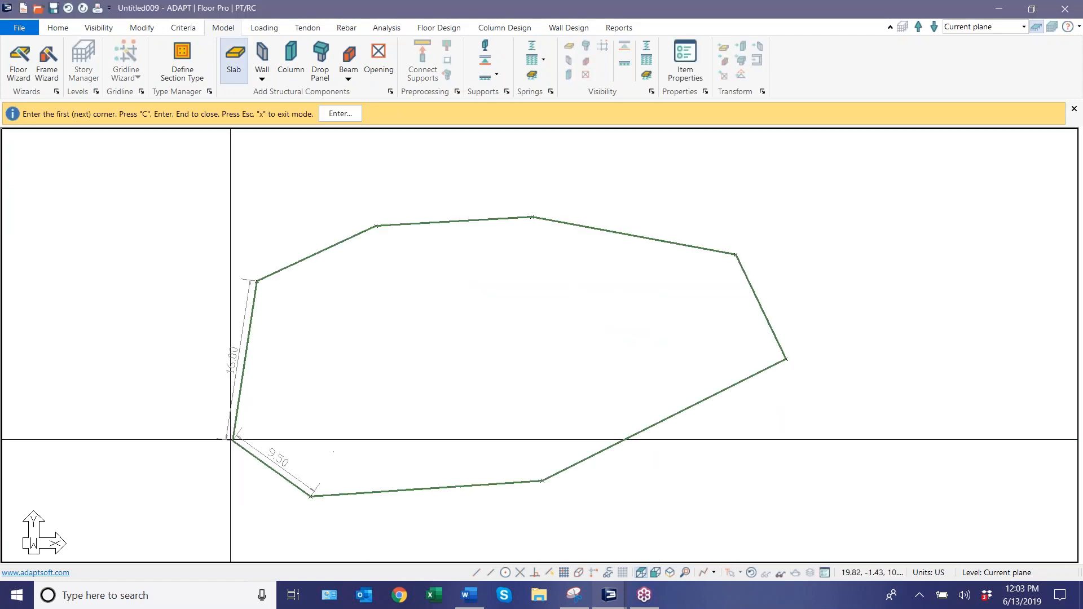
click(231, 420)
scroll(496, 309, down, 3)
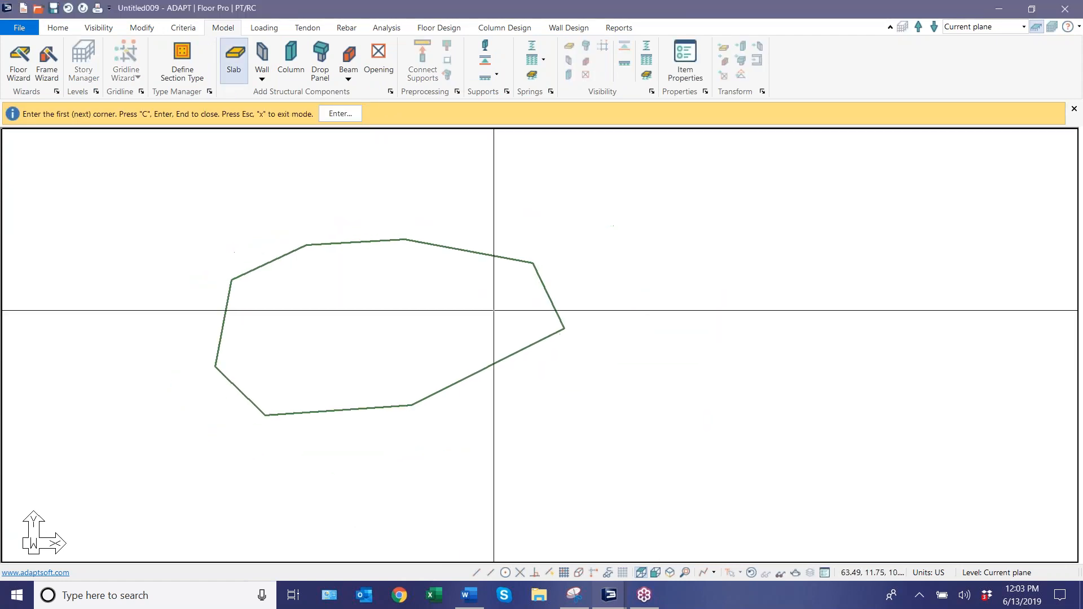
key(Return)
Reshape the slab by moving its two rightmost corners outward so the right edge runs vertically.
click(554, 303)
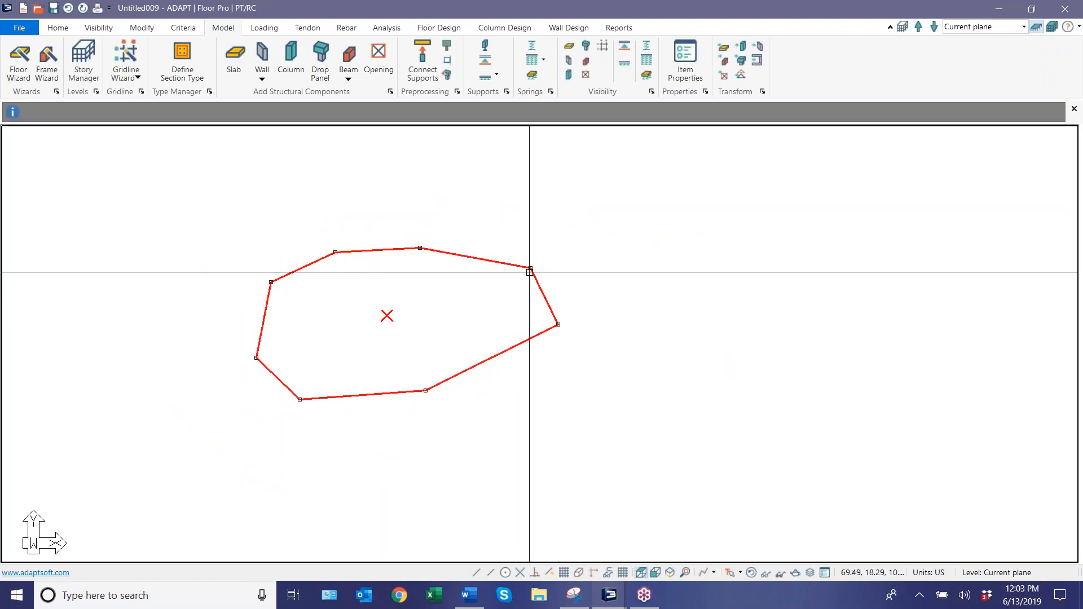
click(531, 268)
click(596, 232)
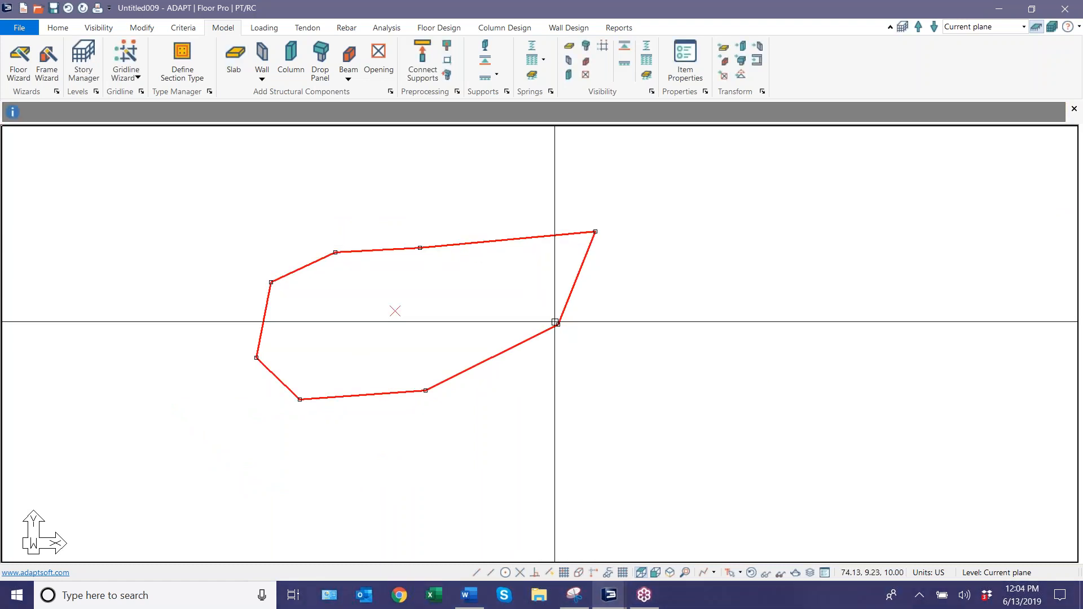
click(558, 325)
click(596, 408)
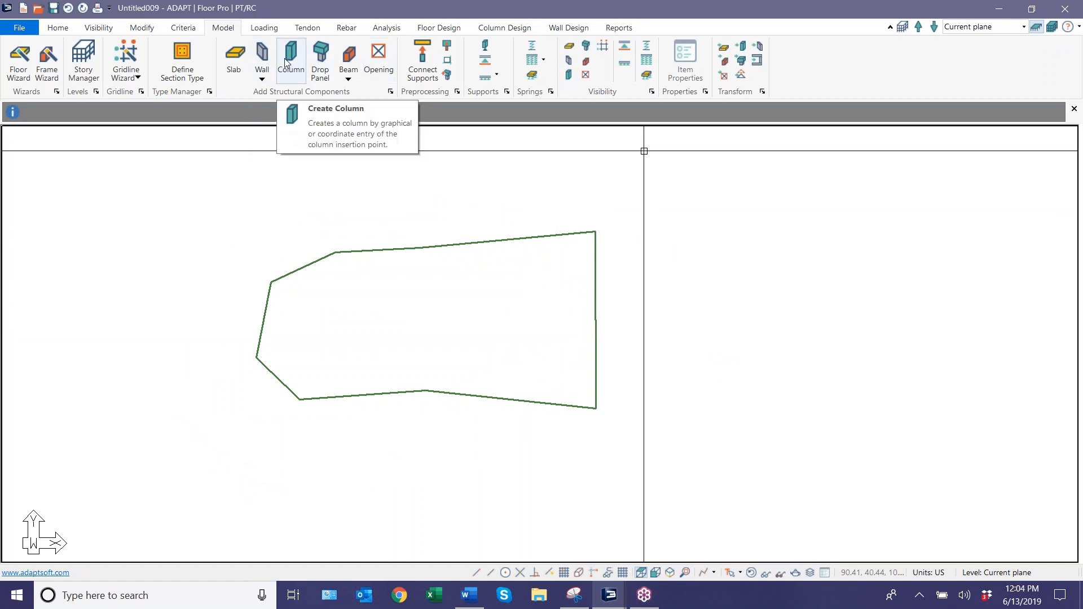
Add a small four-sided slab extending outward from the middle of the main slab's right edge.
click(243, 67)
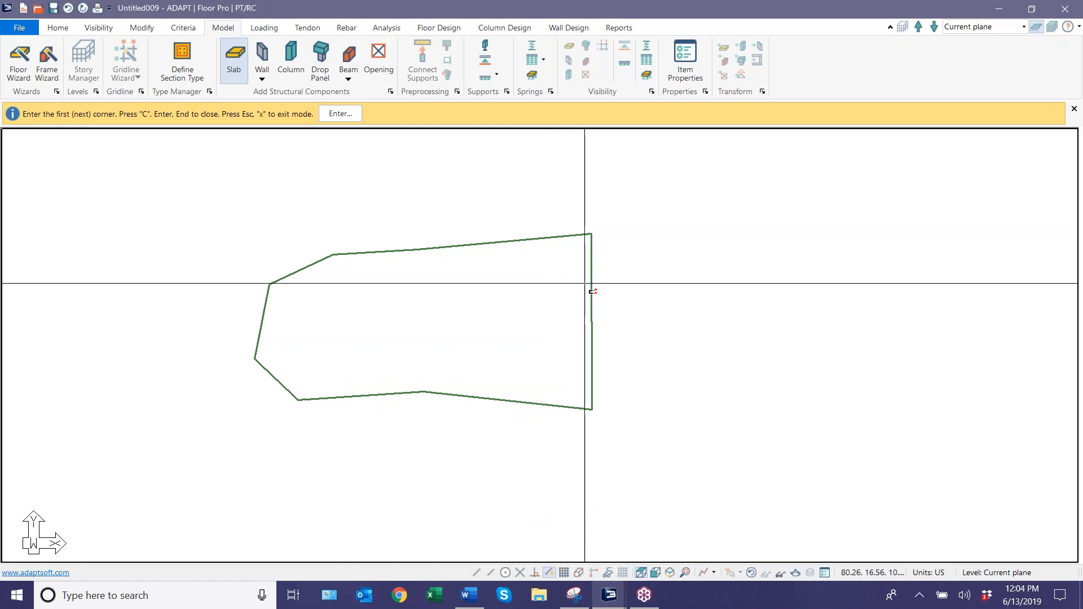
click(591, 282)
click(651, 283)
click(592, 352)
key(c)
right_click(519, 280)
click(535, 288)
scroll(581, 316, up, 5)
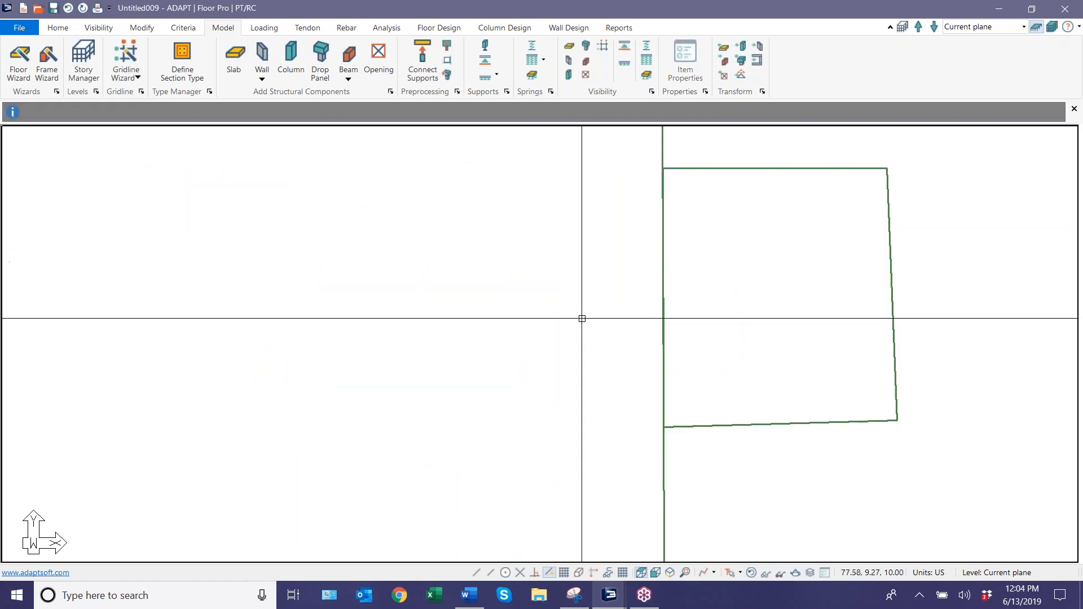
scroll(625, 266, up, 3)
scroll(625, 265, down, 8)
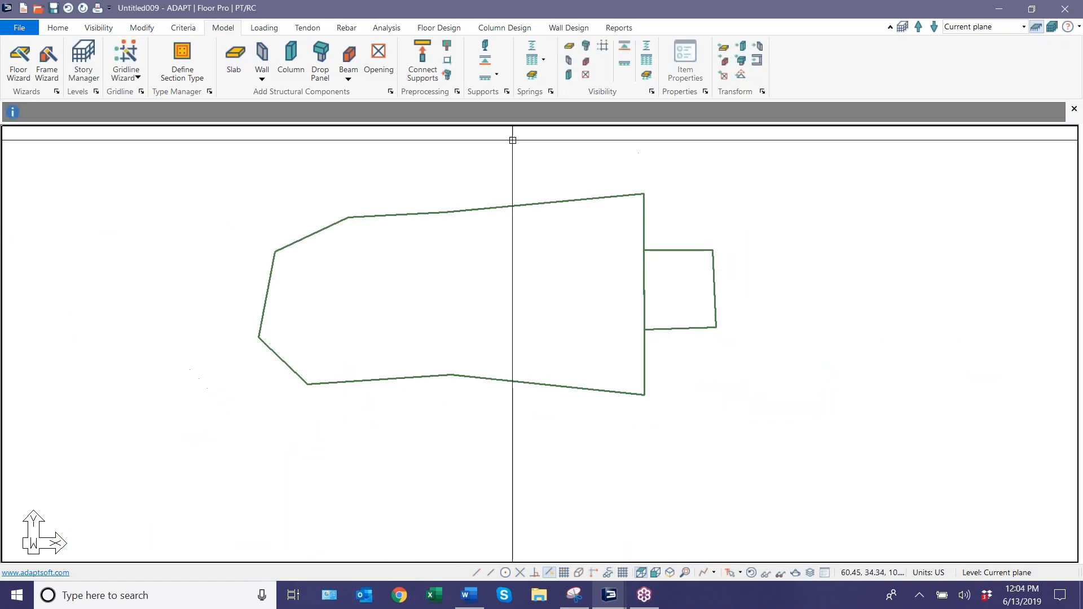
Place eight columns in the main slab, four along its upper side and four along its lower side.
click(293, 262)
click(380, 241)
click(551, 227)
click(619, 226)
click(618, 368)
click(538, 347)
click(409, 351)
click(322, 366)
key(Escape)
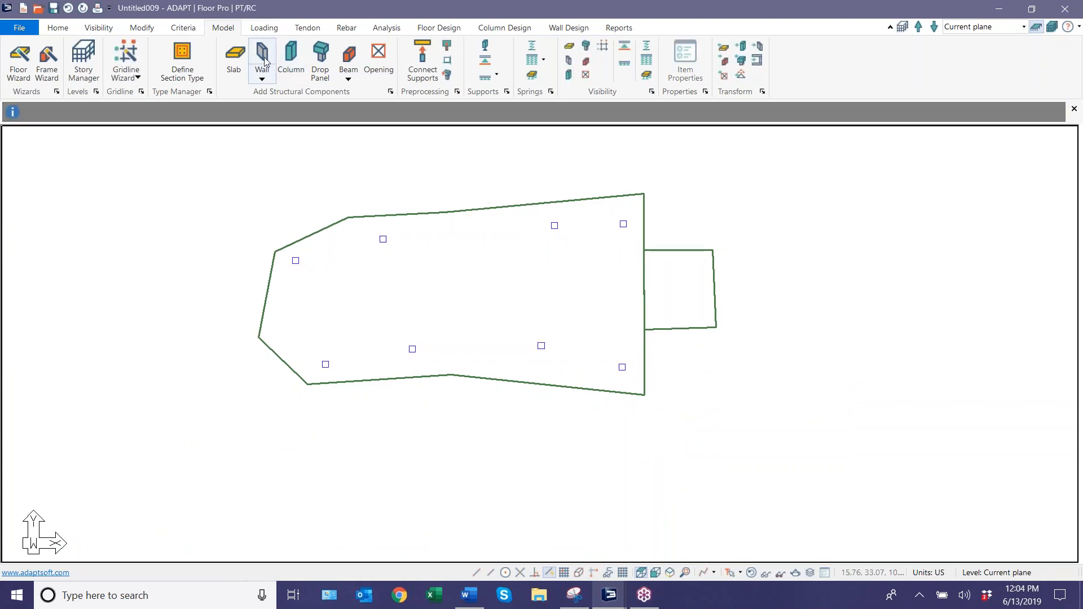
click(349, 57)
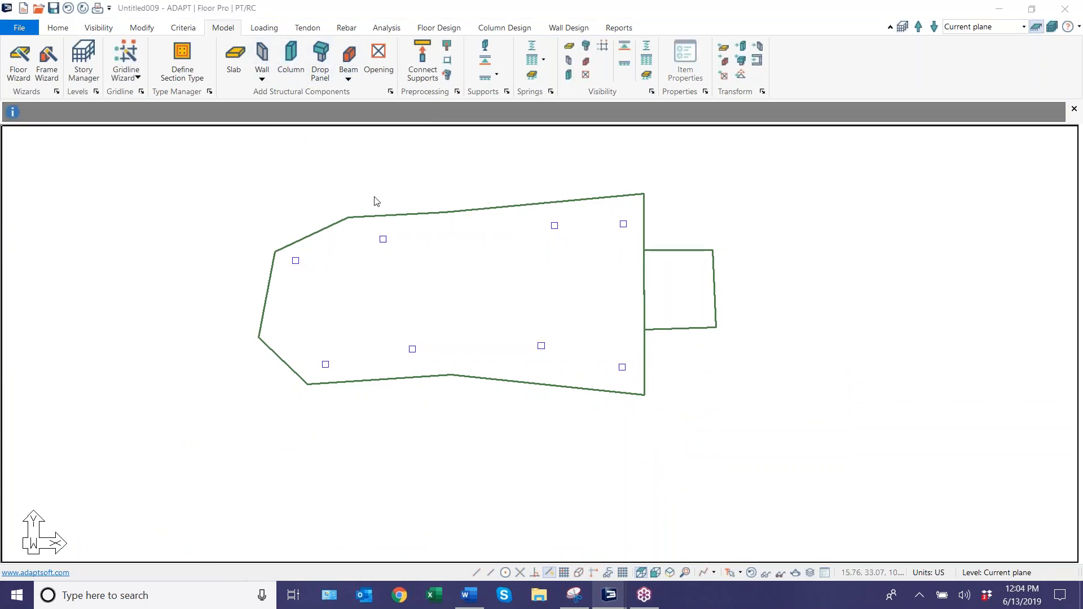
click(380, 247)
key(Escape)
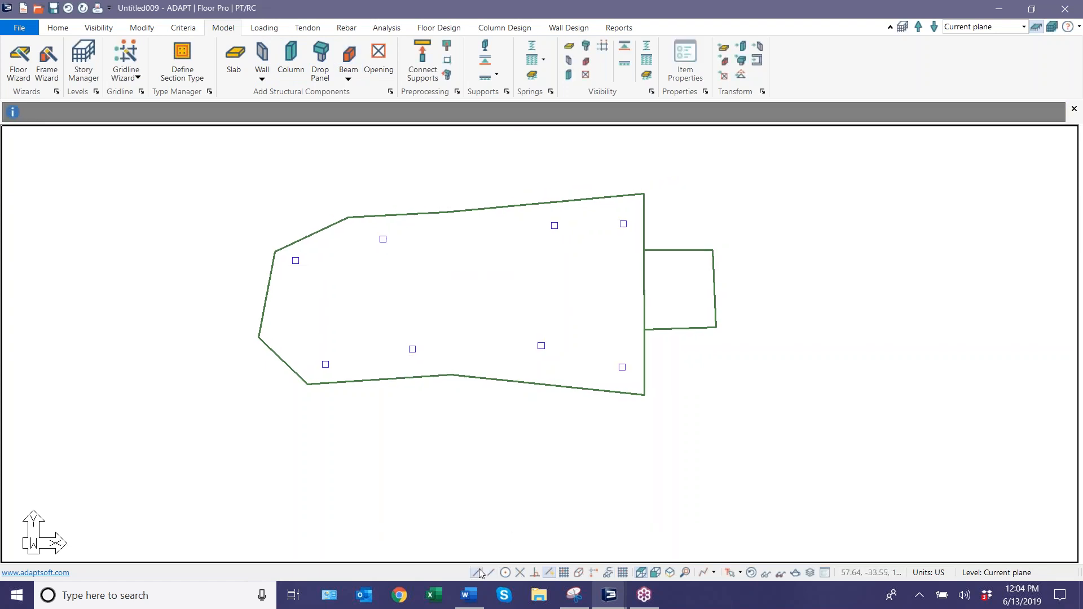
Create a beam between the two middle columns of the upper column row.
click(348, 56)
click(380, 241)
click(548, 228)
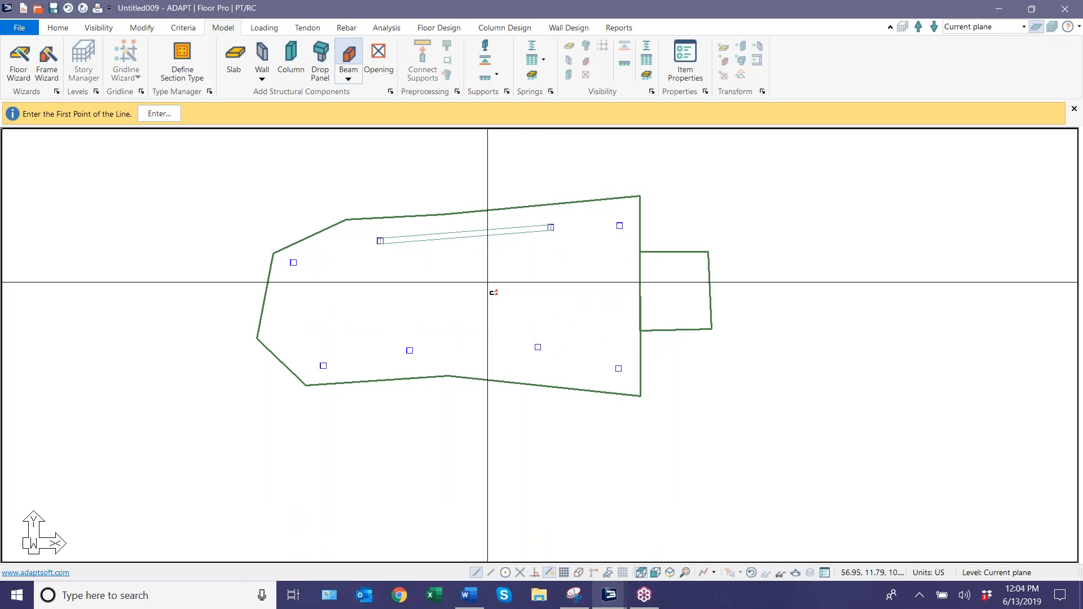
key(Escape)
scroll(469, 270, down, 1)
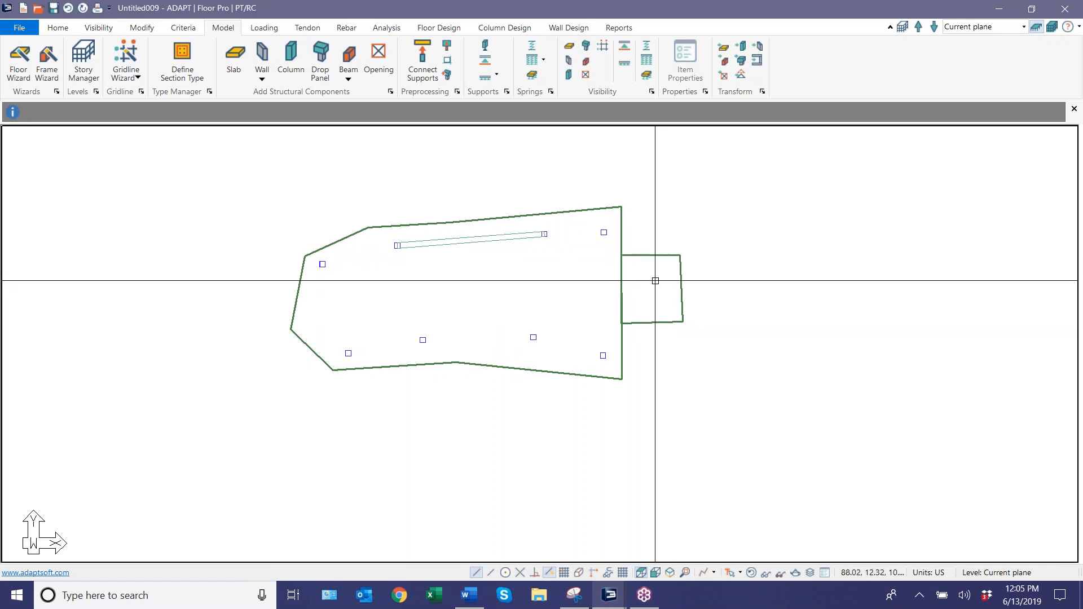
middle_drag(537, 336, 513, 350)
scroll(512, 351, up, 1)
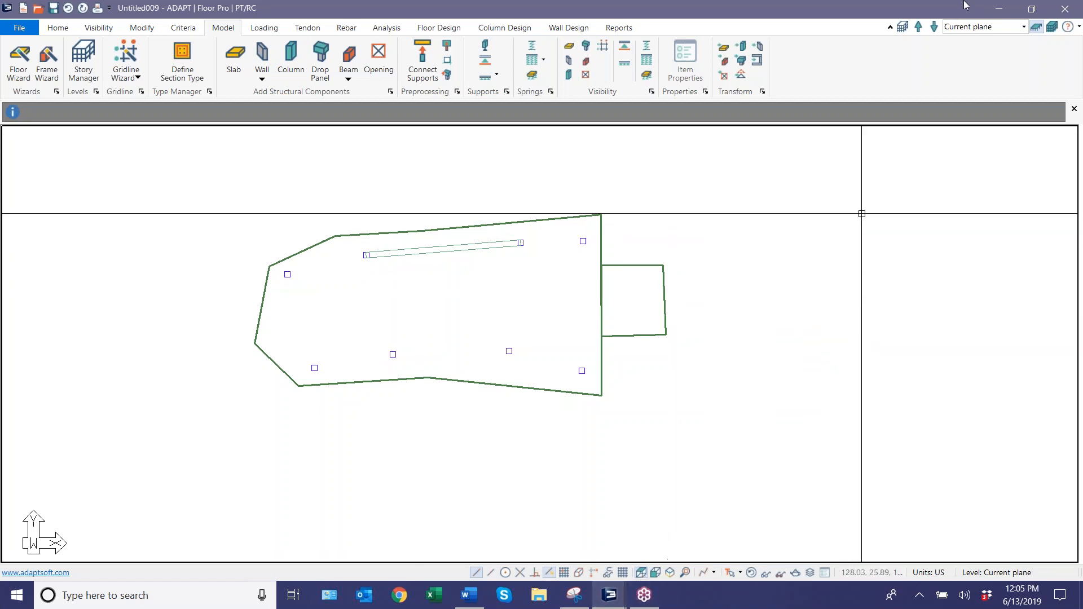
Launch the Epic Pen annotation tool and return to the slab model in ADAPT-Builder.
click(996, 12)
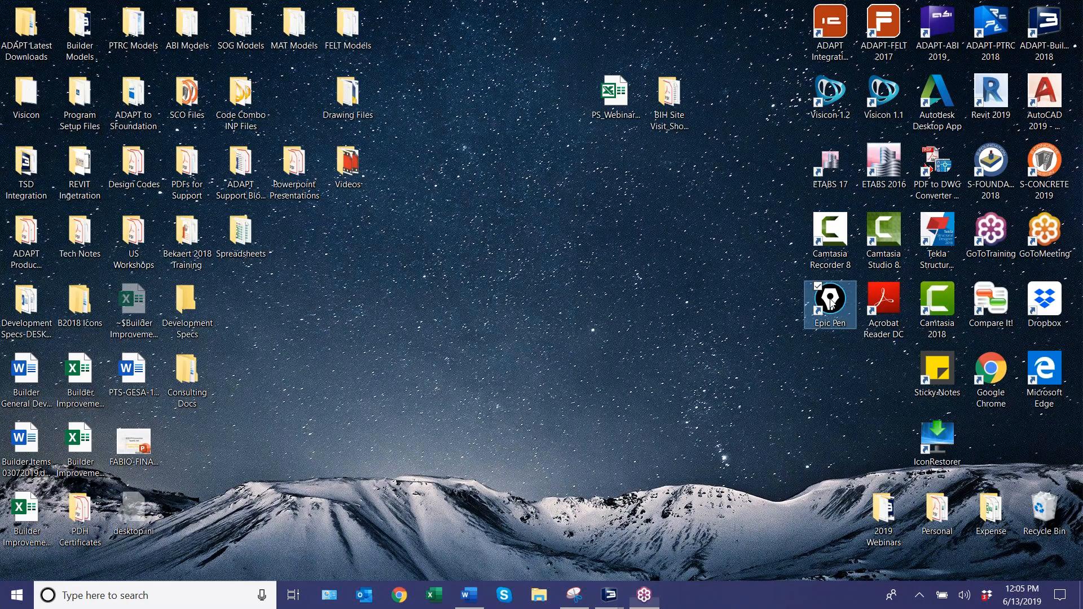
mouse_move(597, 601)
click(685, 525)
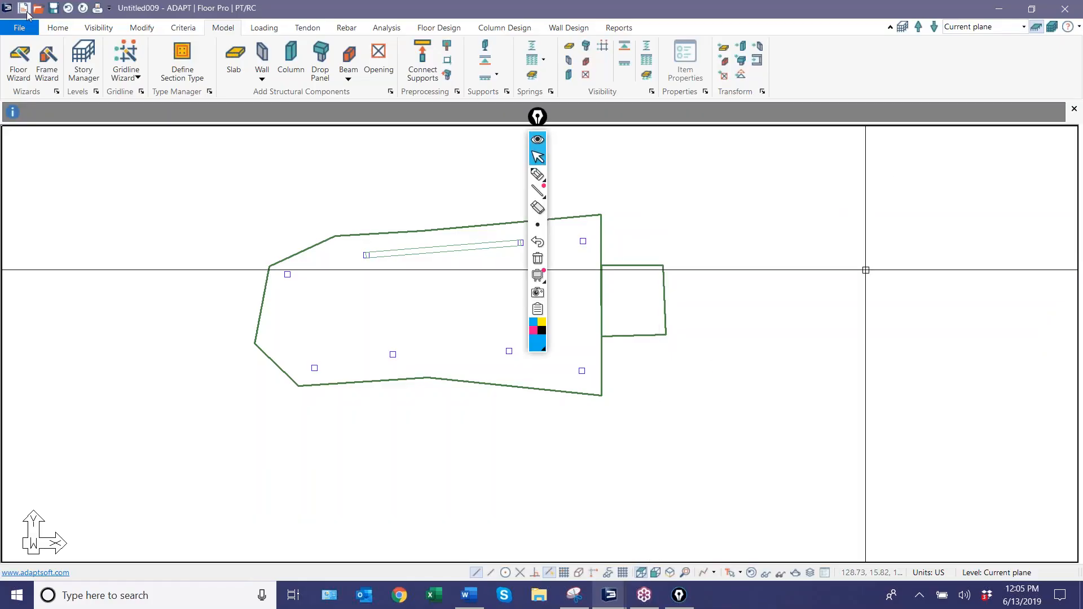
Save the model as Ex1 in the desktop folder 2019 Webinars > Webinar 7 - Support Lines and Splitters.
click(19, 27)
click(42, 130)
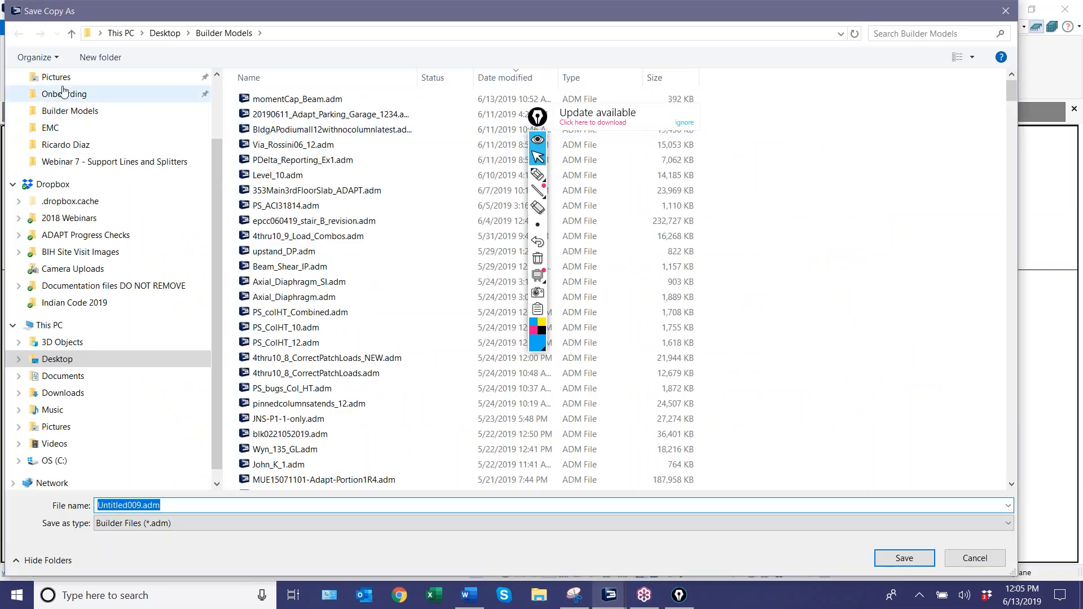
scroll(65, 120, up, 2)
click(57, 105)
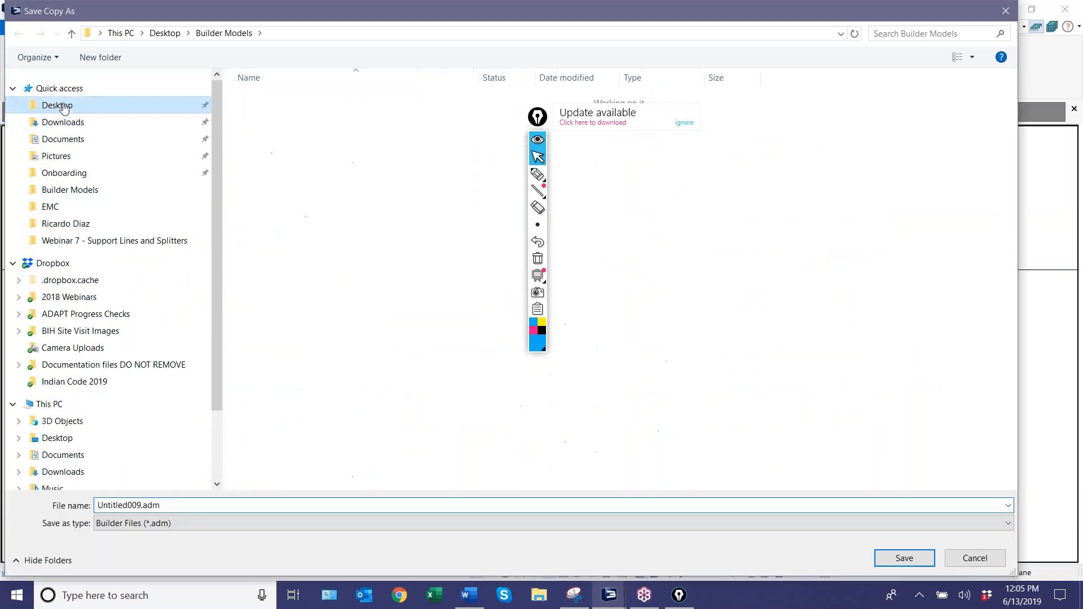
double_click(263, 100)
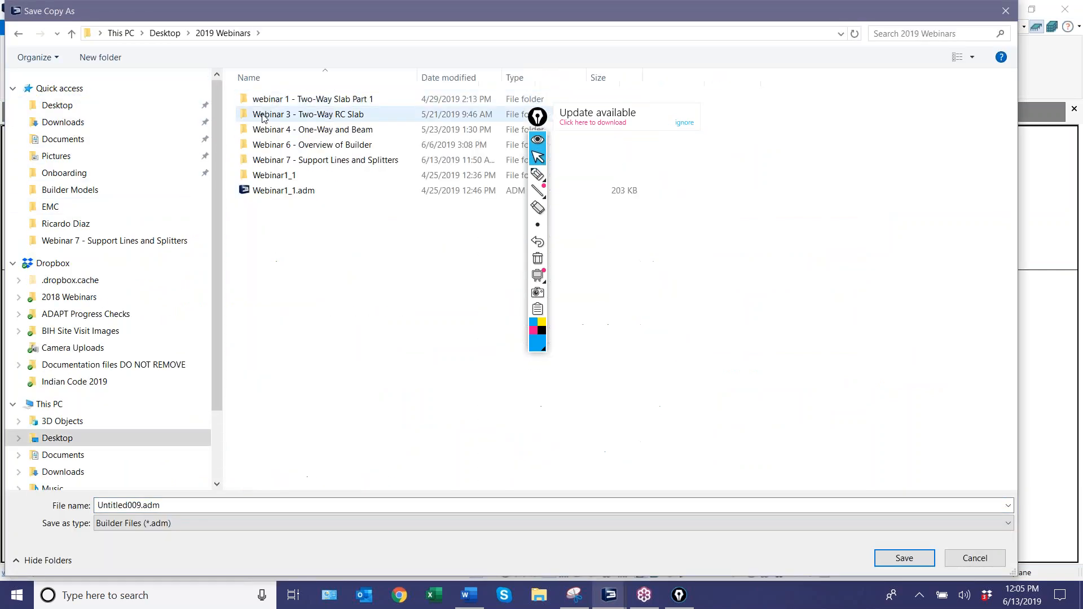
double_click(271, 160)
click(274, 509)
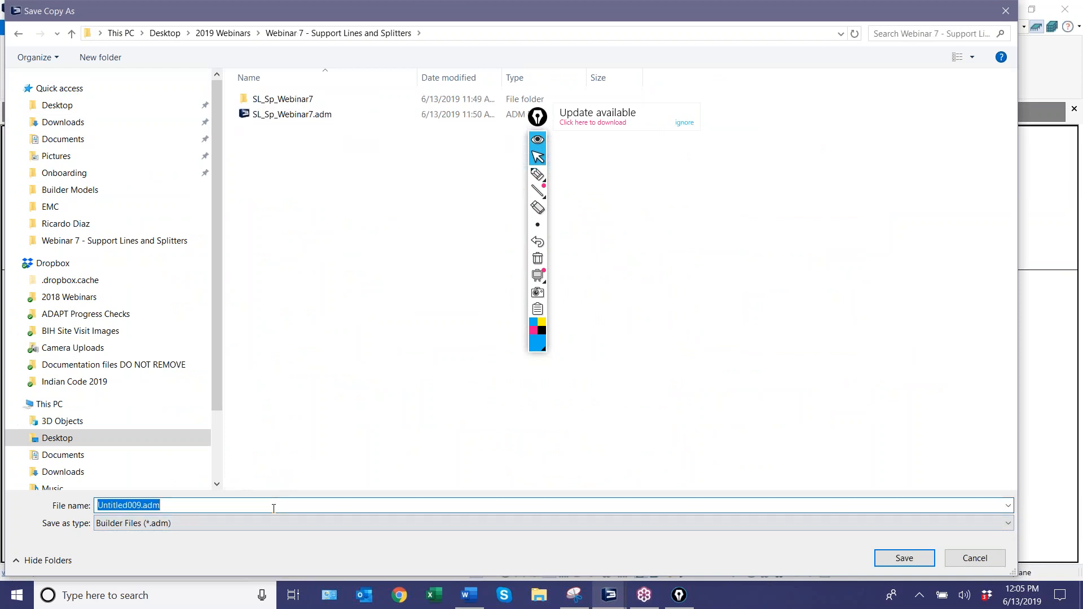
text(Ex1)
key(Return)
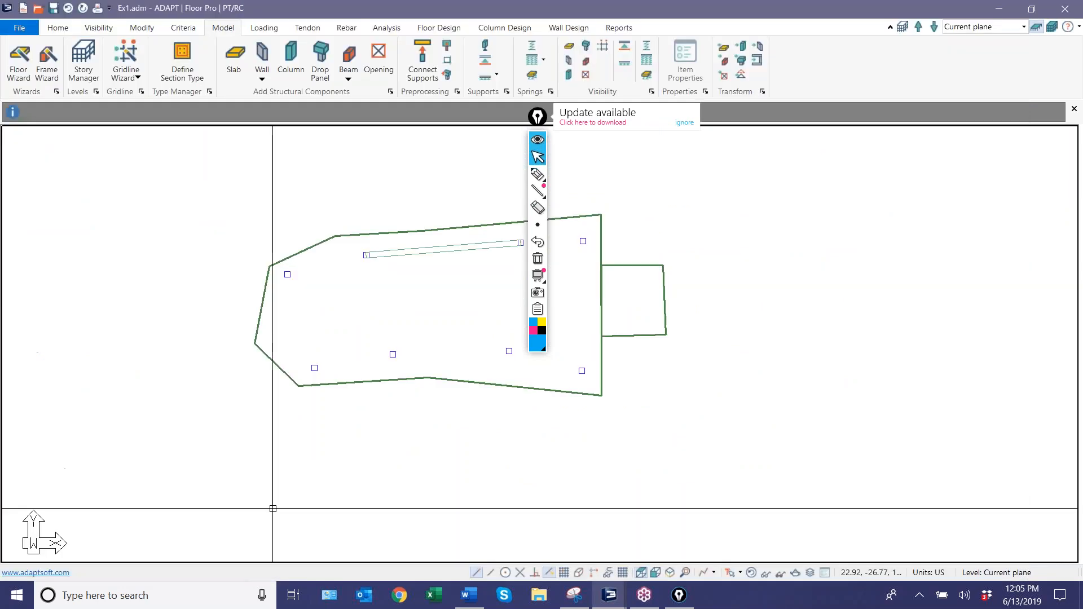
Dismiss the Epic Pen update notice, move its toolbar off the slabs and show the floor design tools.
click(684, 123)
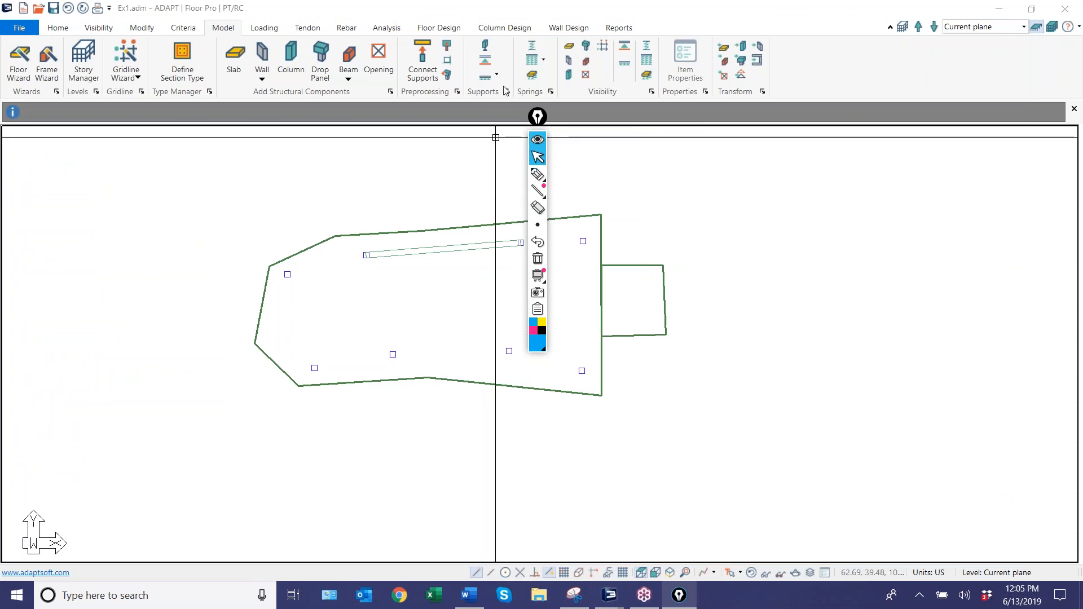
drag(538, 117, 754, 249)
click(445, 28)
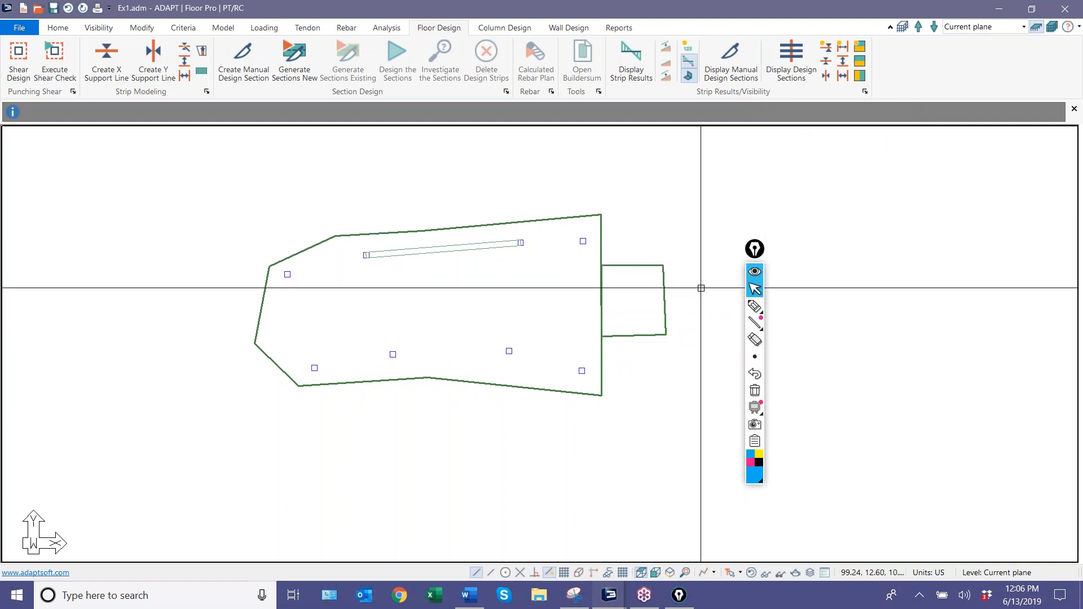
Sketch freehand annotation lines along the upper and lower column rows, and clear them from the screen.
click(755, 307)
drag(253, 275, 591, 234)
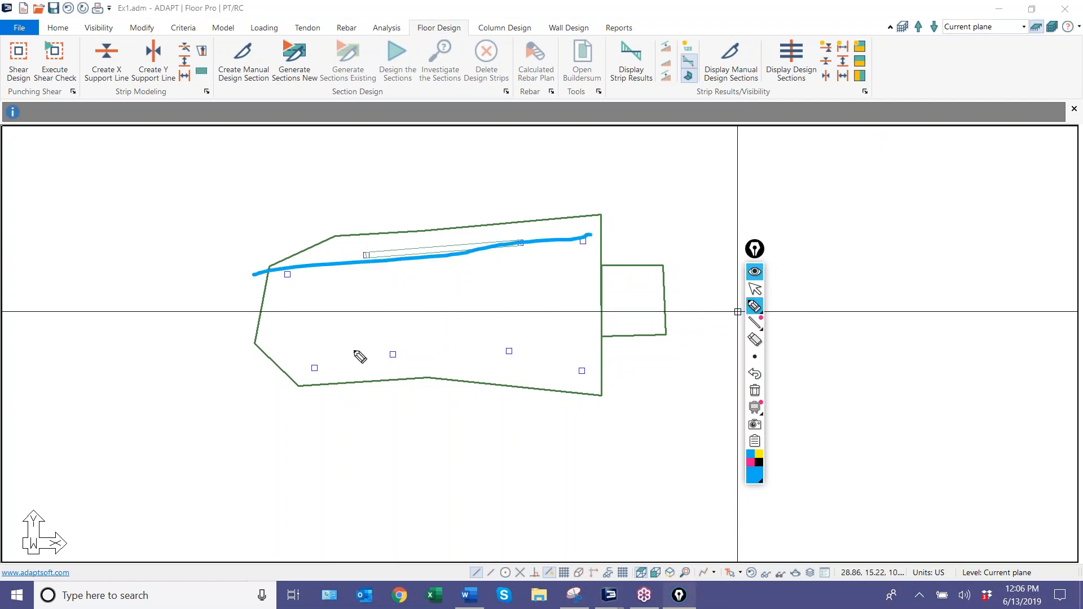
drag(247, 359, 589, 352)
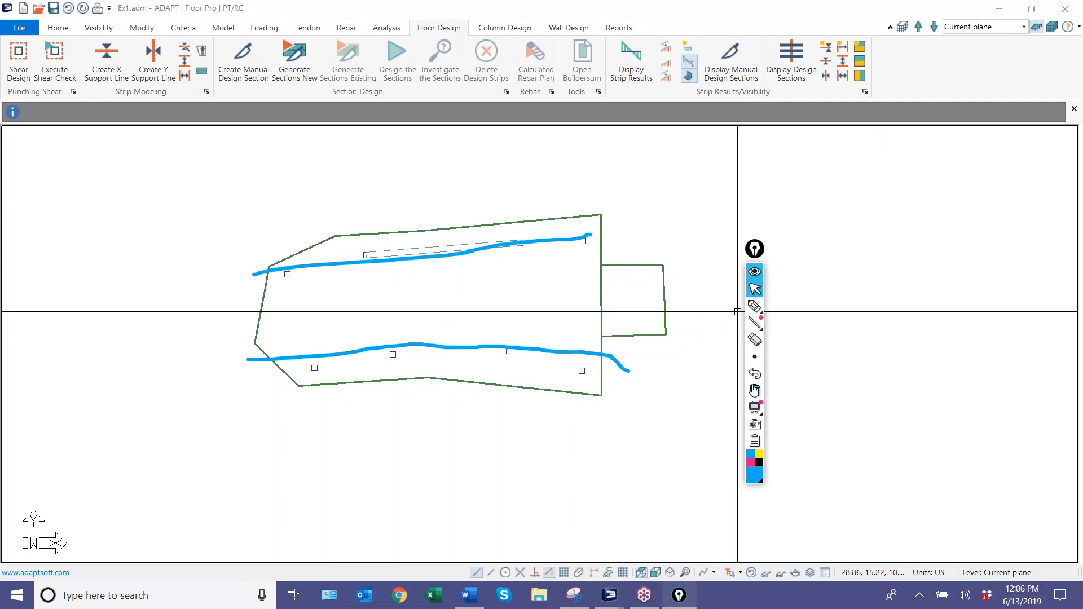
click(755, 390)
Move the annotation toolbar farther from the model and generate the finite element mesh for both slabs.
scroll(525, 312, down, 1)
scroll(625, 276, up, 2)
drag(755, 249, 830, 297)
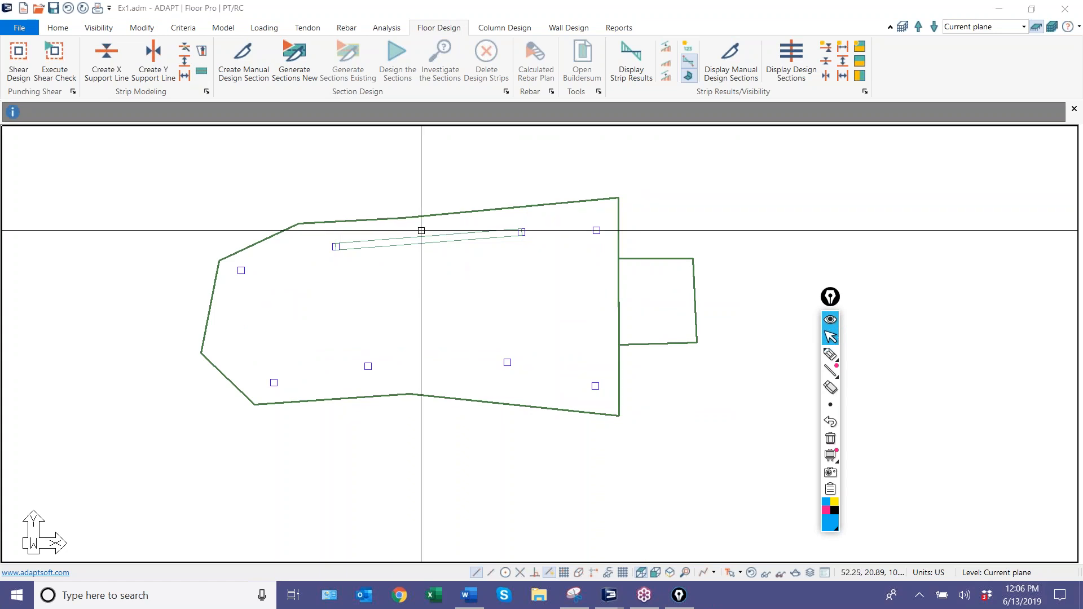
click(387, 28)
click(143, 65)
click(631, 381)
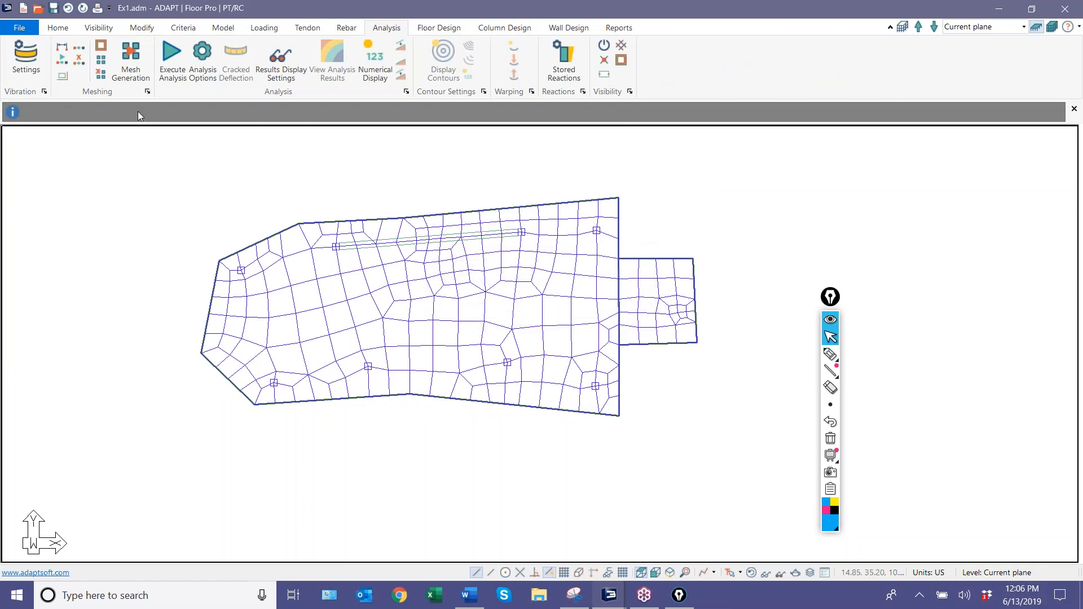
Analyze the structure for all five load combinations with uncracked stiffness and save the solution.
click(170, 61)
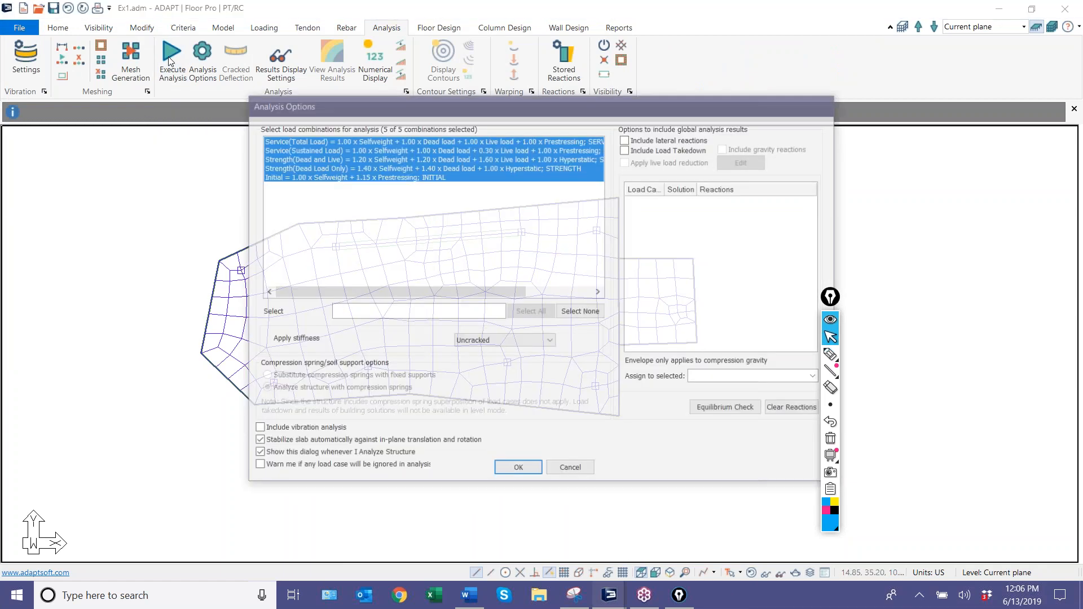
click(524, 469)
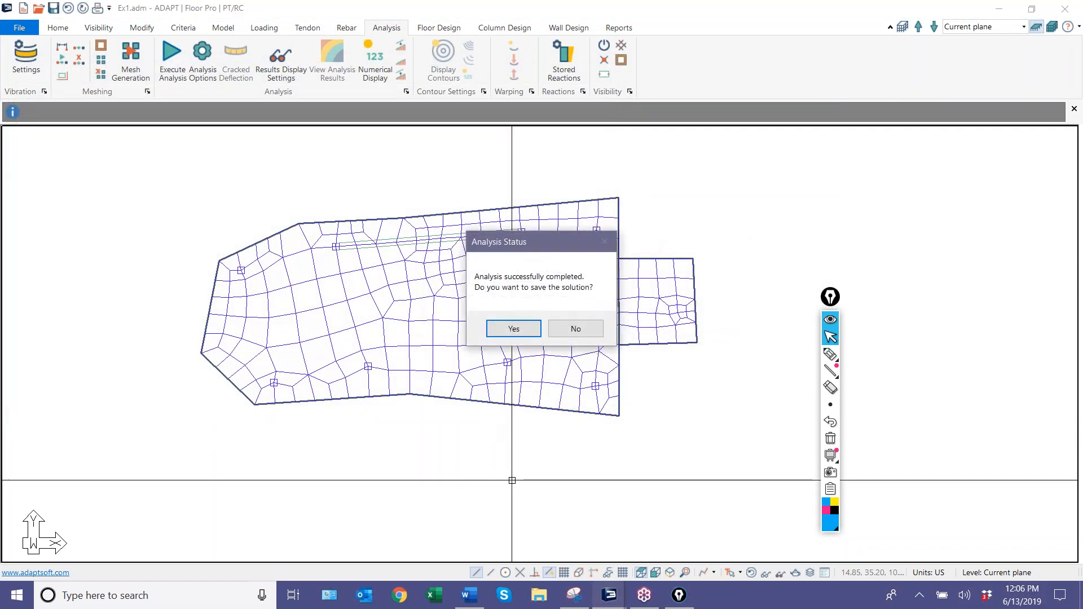
click(513, 330)
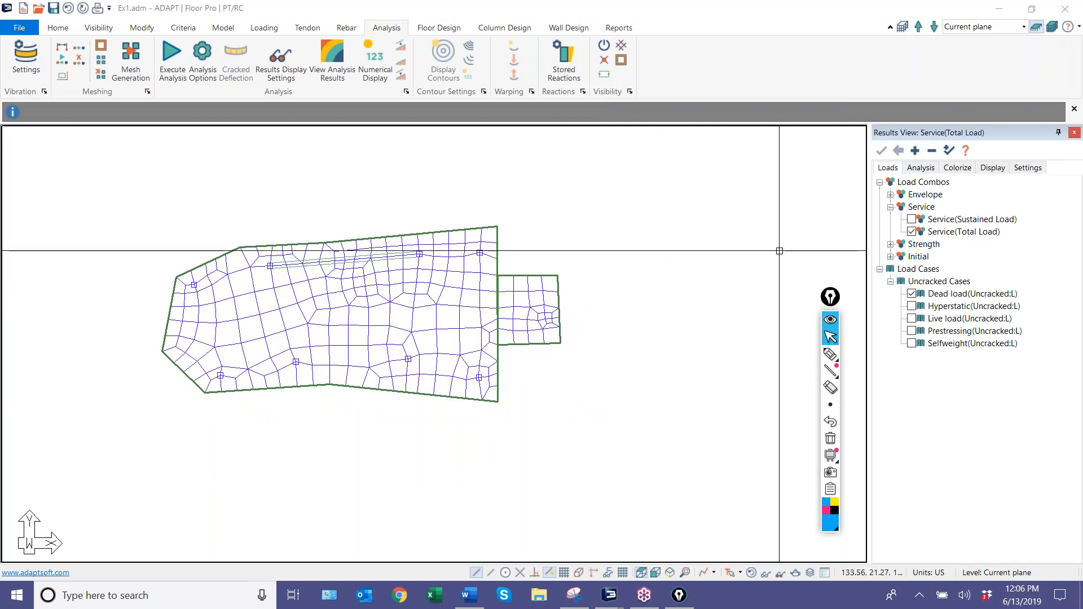
Display the slab's Mxx action contour map for the Service(Total Load) combination.
click(921, 168)
click(880, 183)
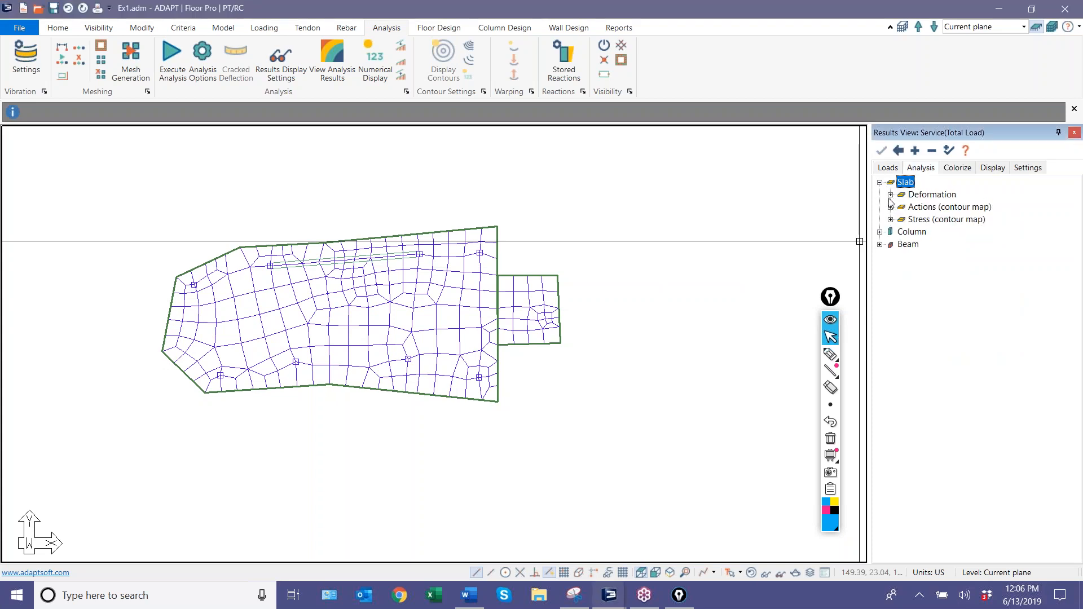
click(891, 196)
click(891, 257)
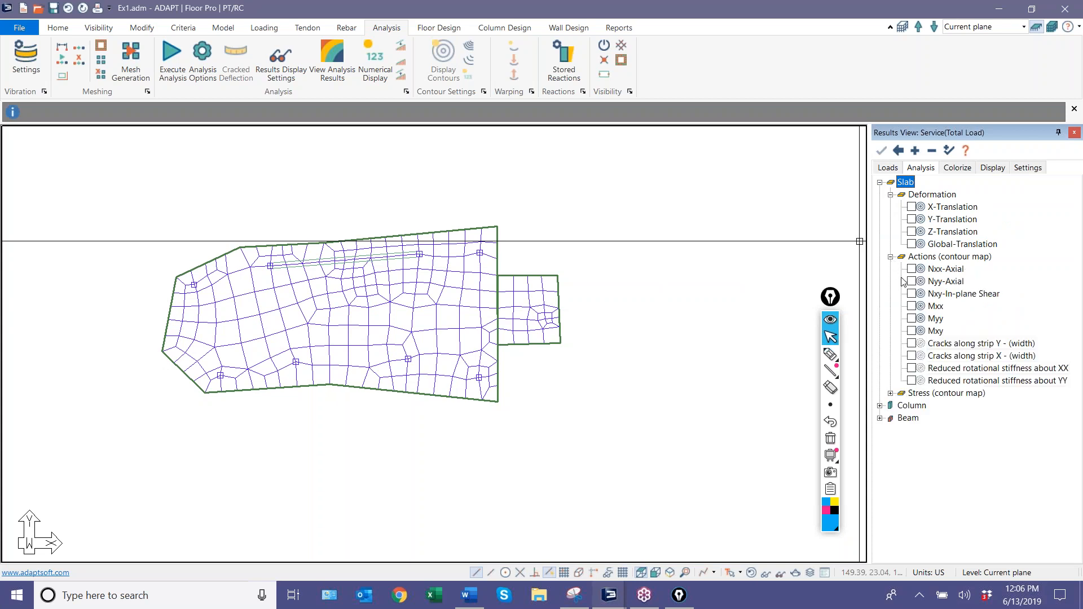
click(911, 308)
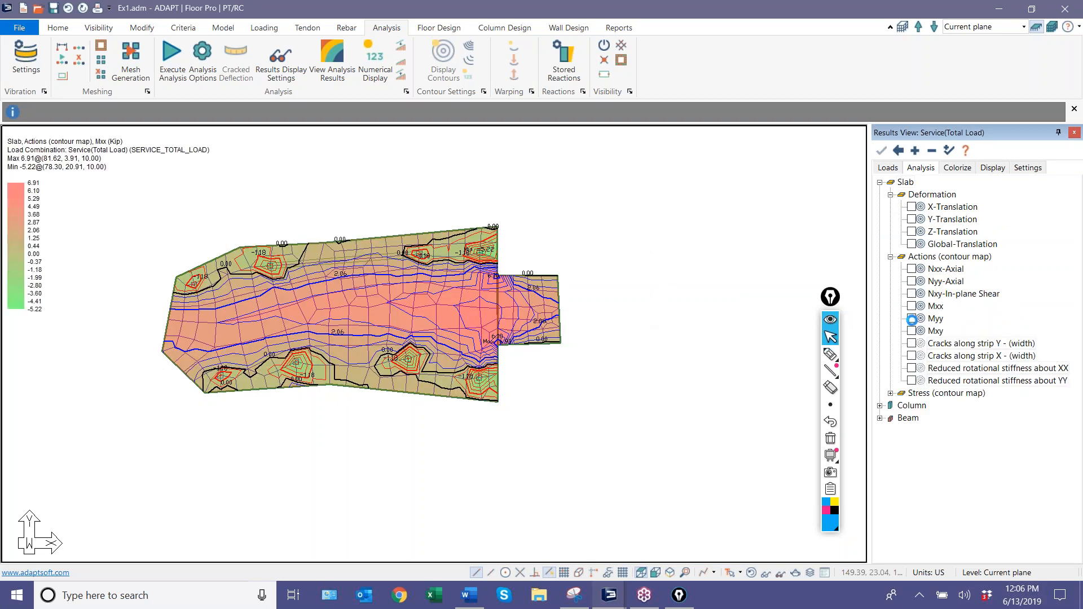
Switch the slab contour map to Myy, examine it around the slab, and clear the contours.
click(911, 319)
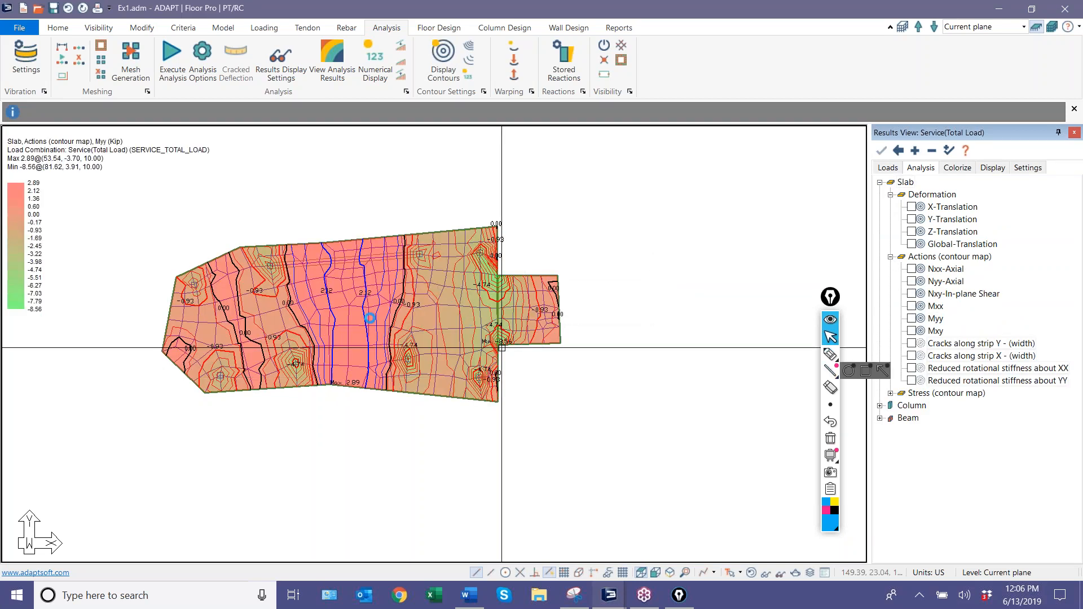
middle_drag(515, 394, 642, 363)
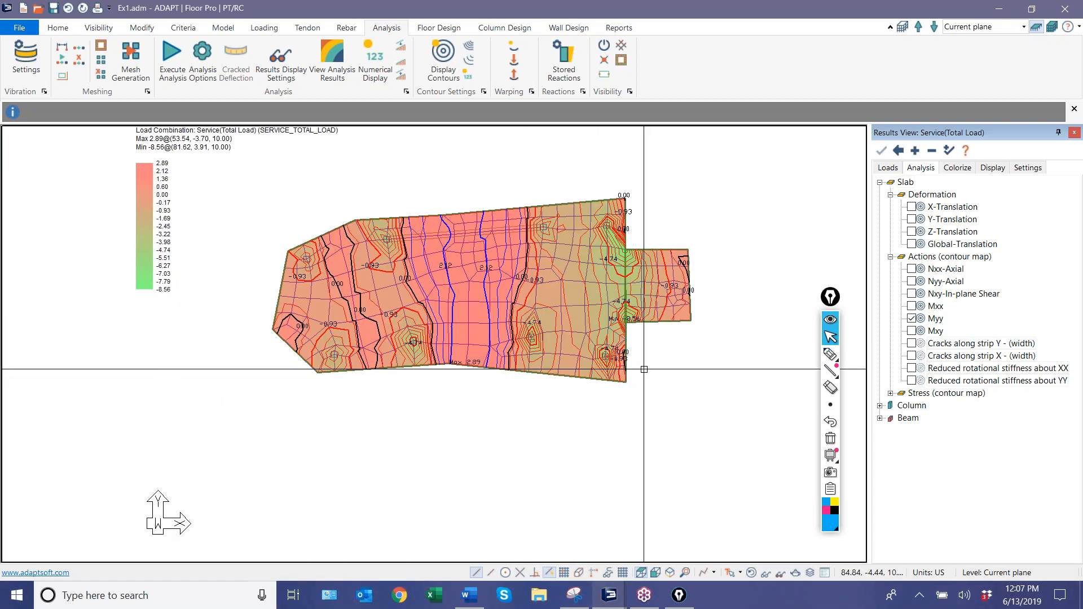
scroll(601, 254, up, 2)
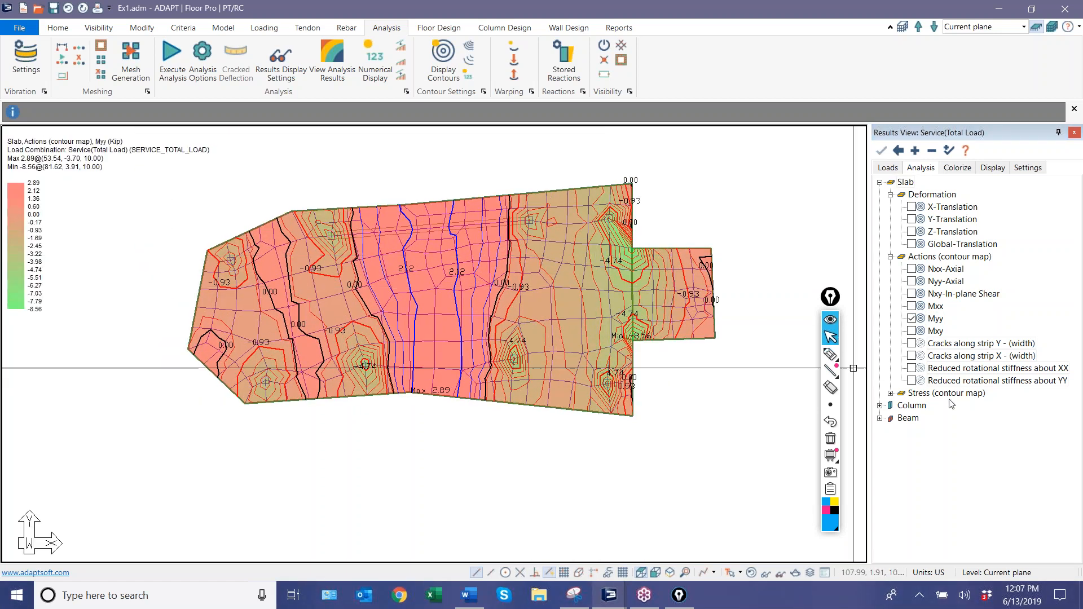
click(912, 319)
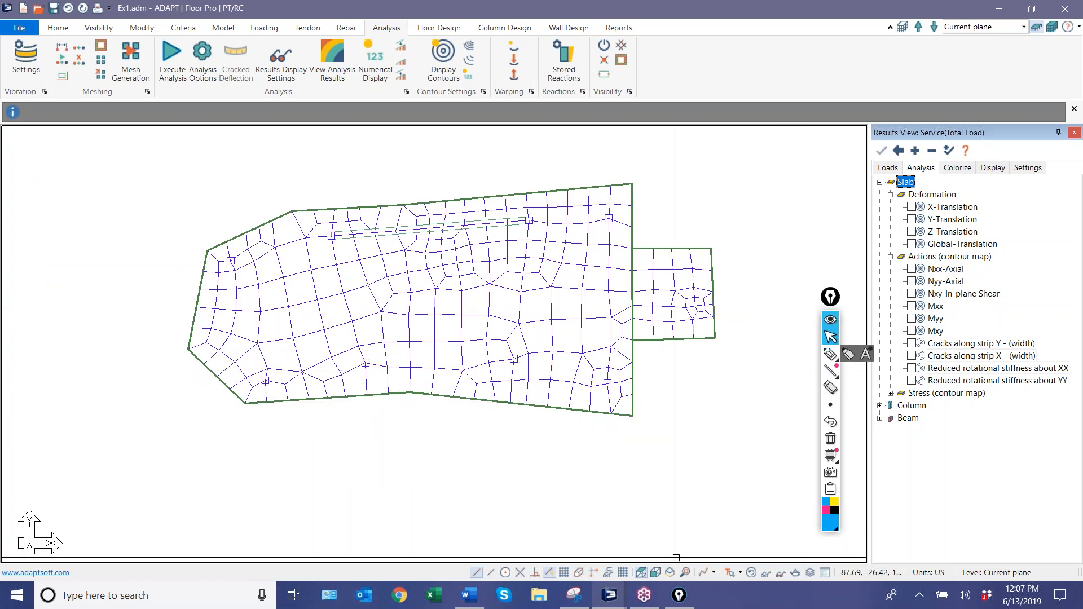
Restore the default display to hide the finite element mesh and show the floor design tools.
click(98, 29)
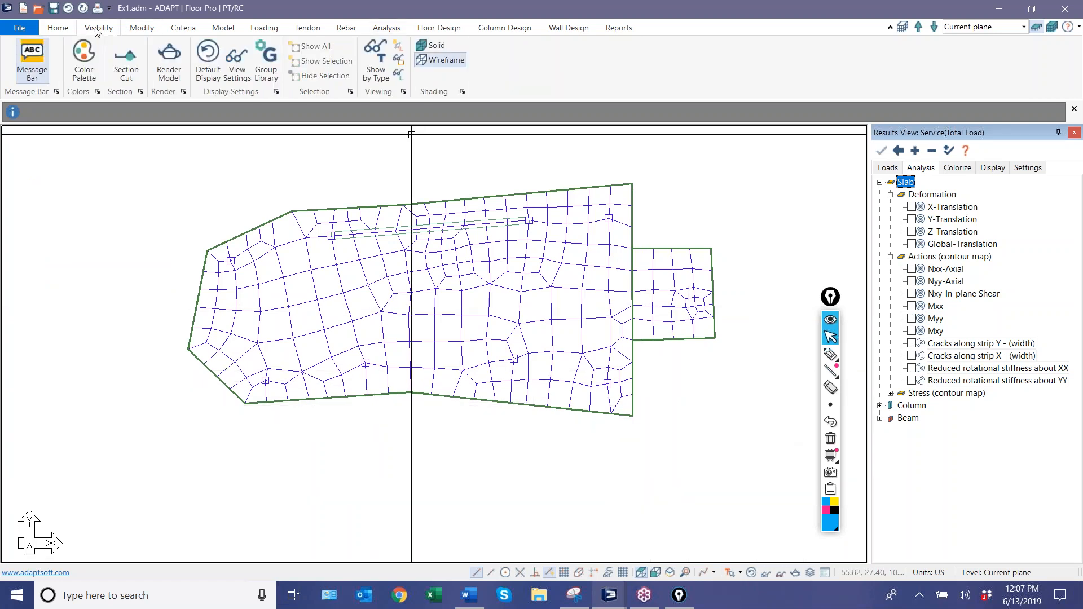
click(194, 61)
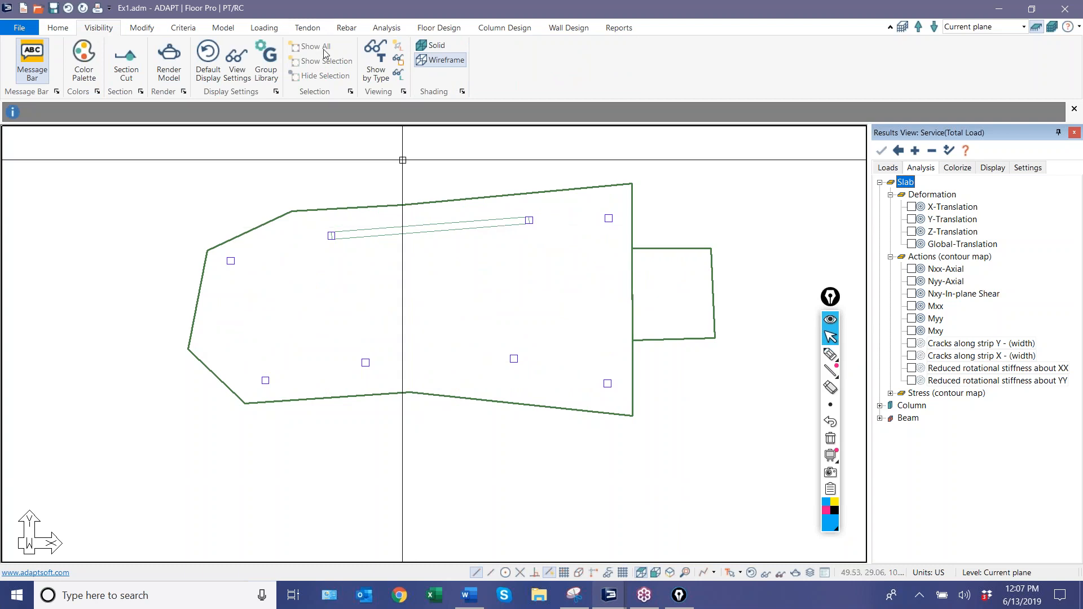
click(426, 29)
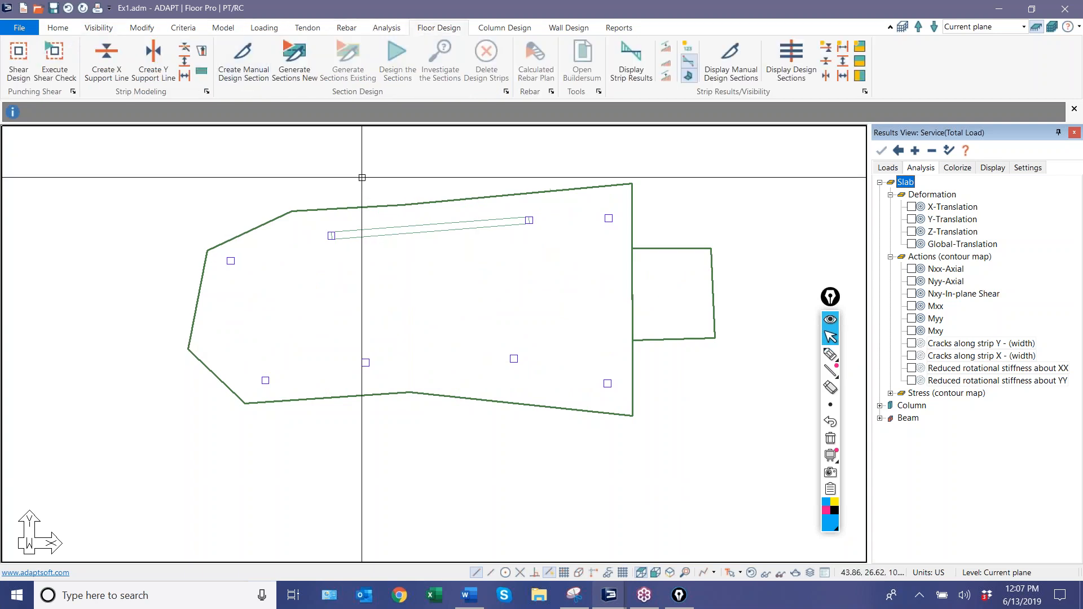
Draw two manual design sections near the main slab's left end, about 9.5 ft across the upper edge and one between the lower columns.
click(238, 53)
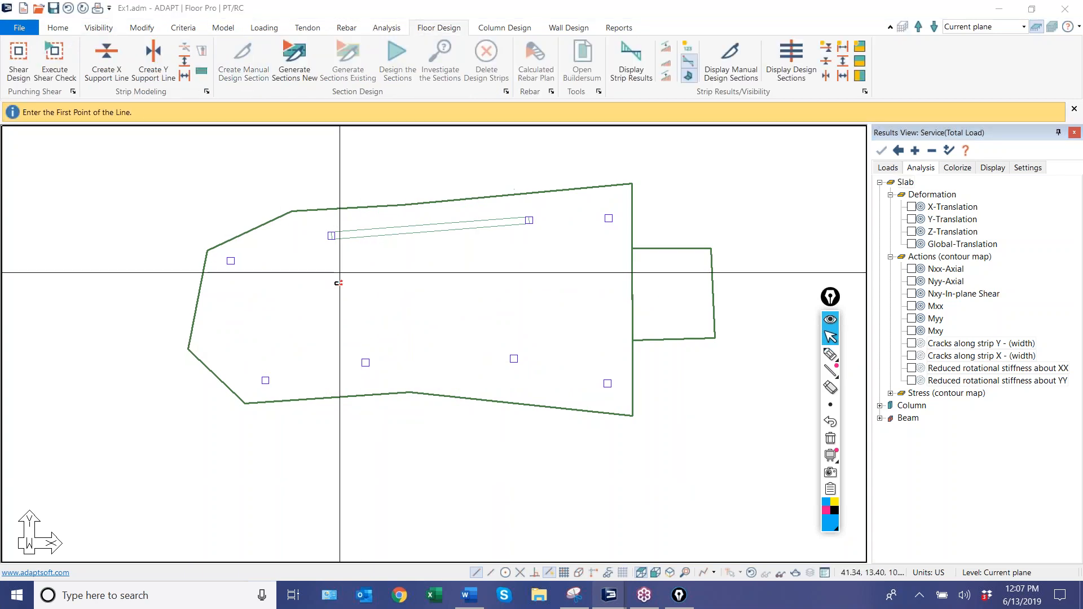
click(275, 208)
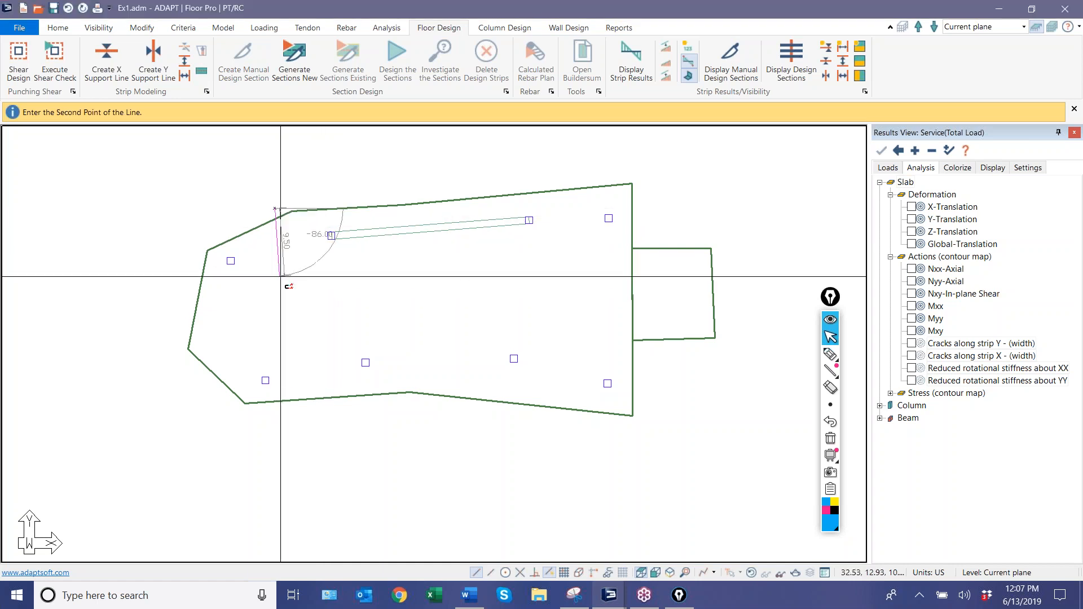
click(279, 275)
click(306, 336)
click(309, 388)
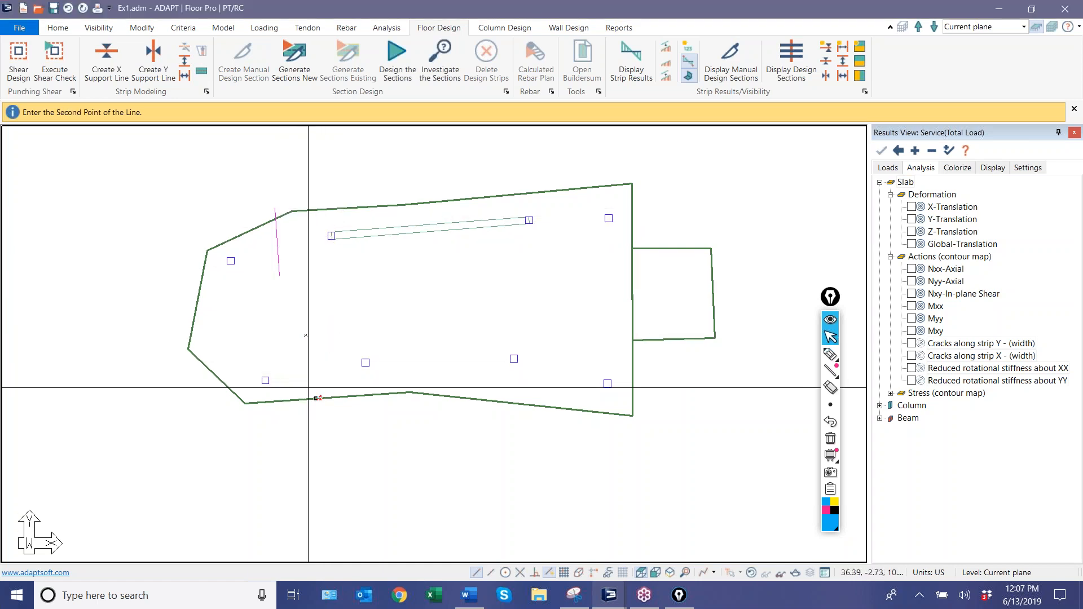
Draw three more manual design sections: beside the third lower column, across the beam's midspan, and beside the upper-right column.
click(497, 307)
click(504, 392)
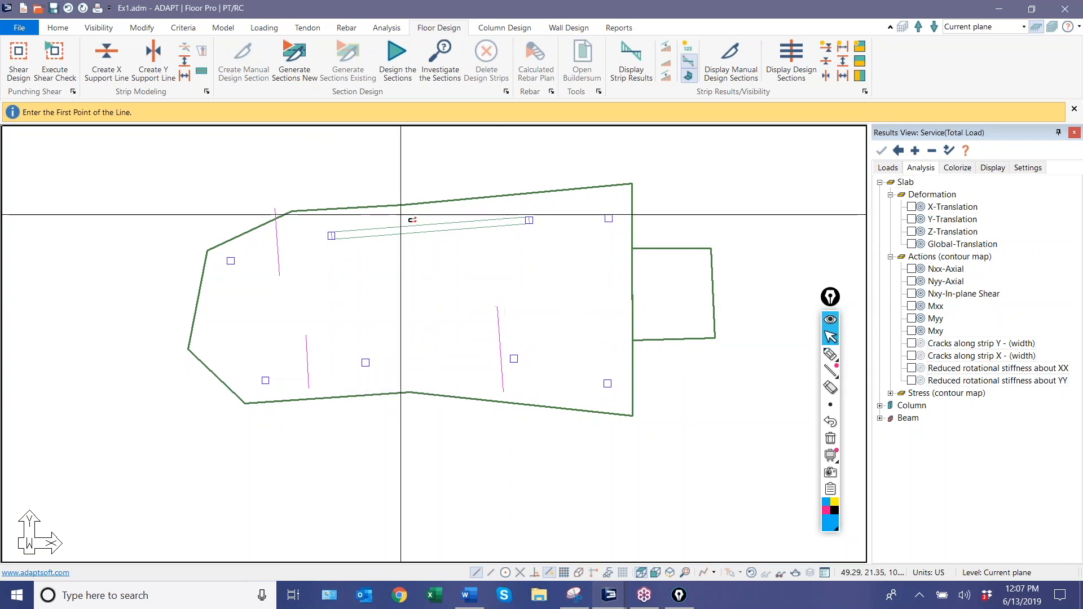
click(435, 202)
click(443, 290)
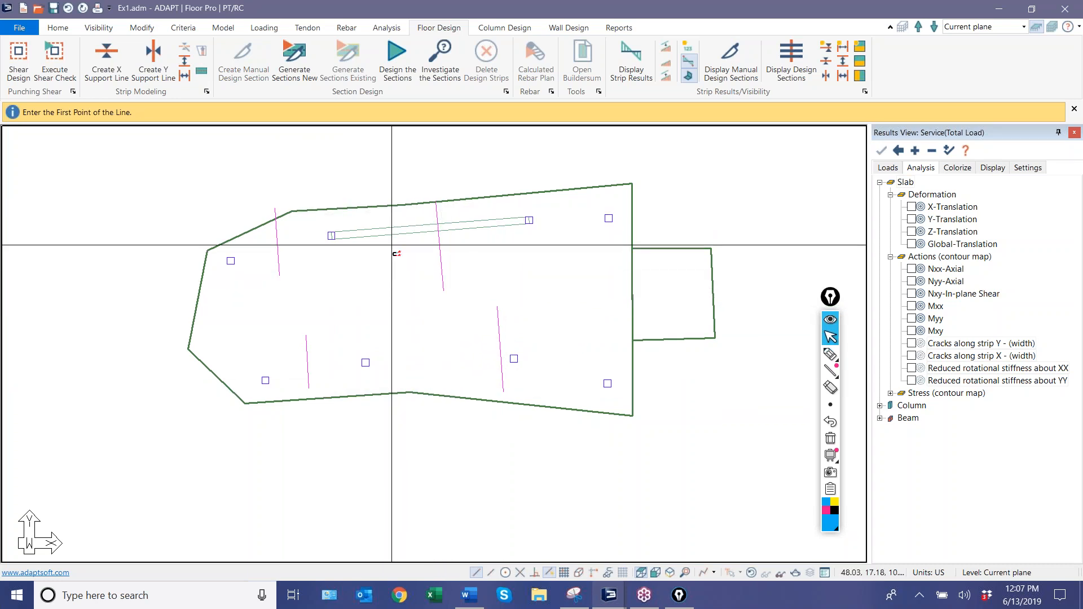
click(602, 196)
click(602, 265)
key(Escape)
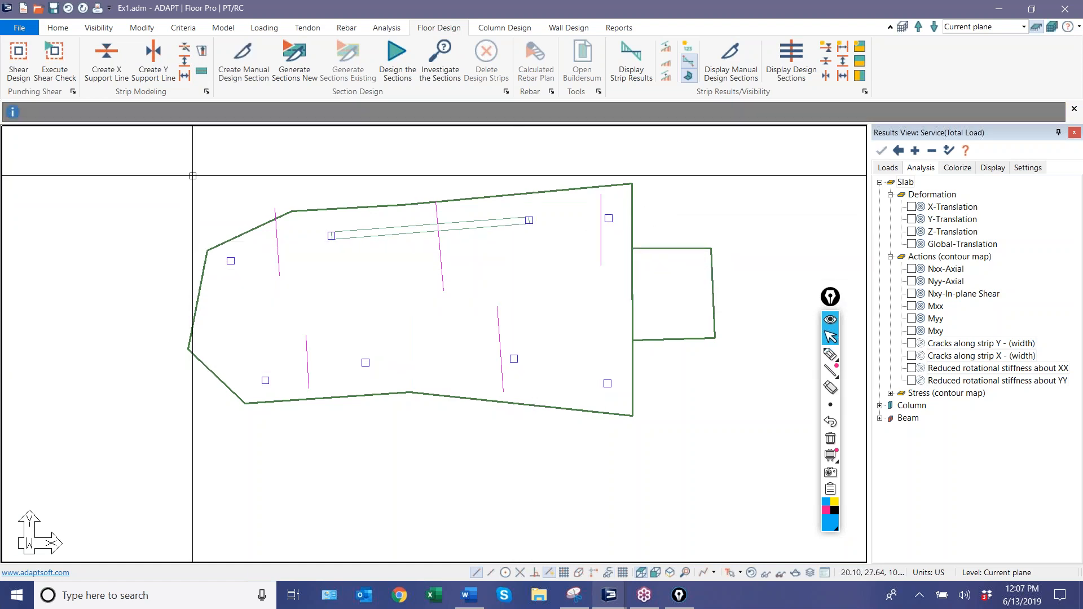
Select all five manual design sections, design them, save the design results and clear the selection.
drag(607, 255, 270, 280)
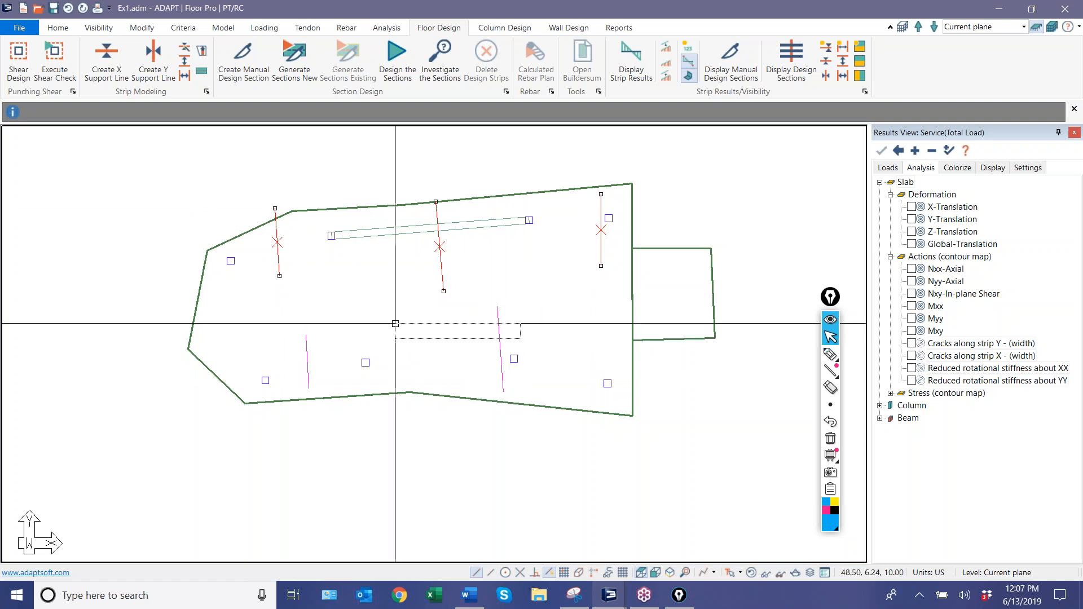
drag(291, 339, 292, 328)
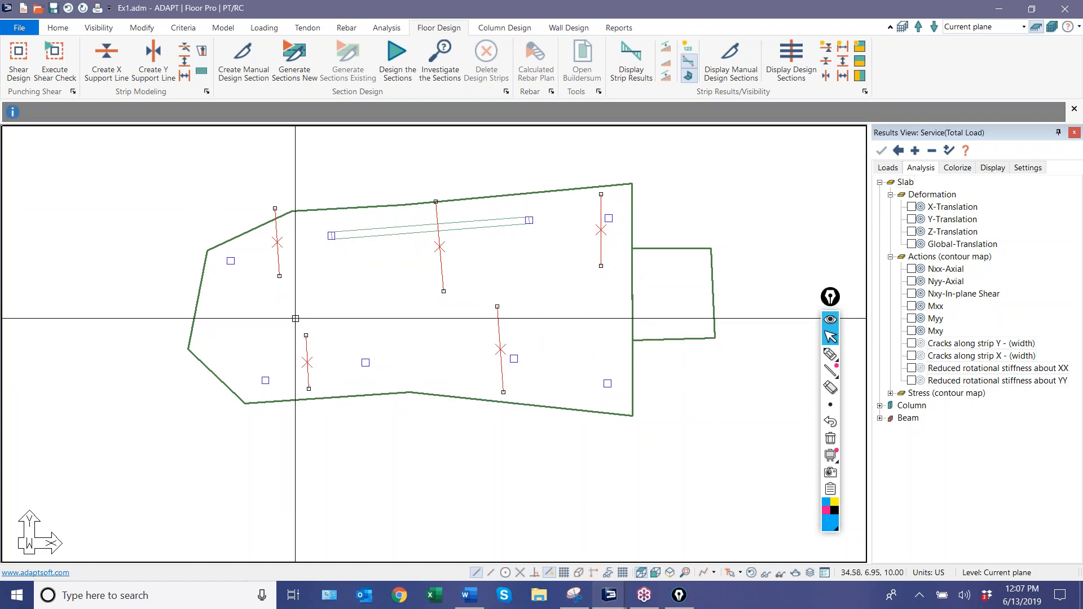
click(397, 59)
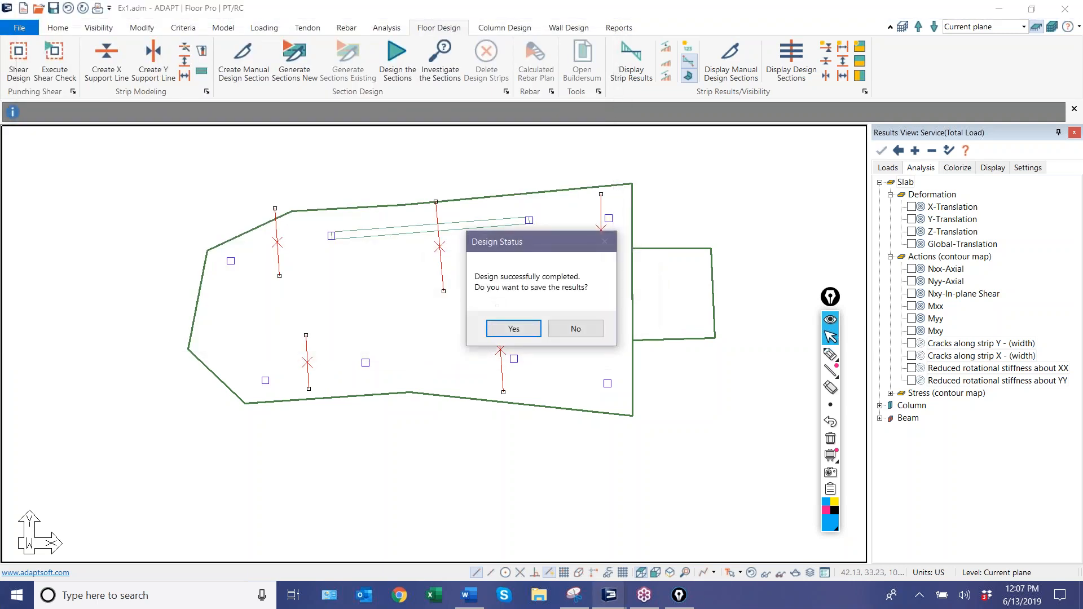
click(516, 328)
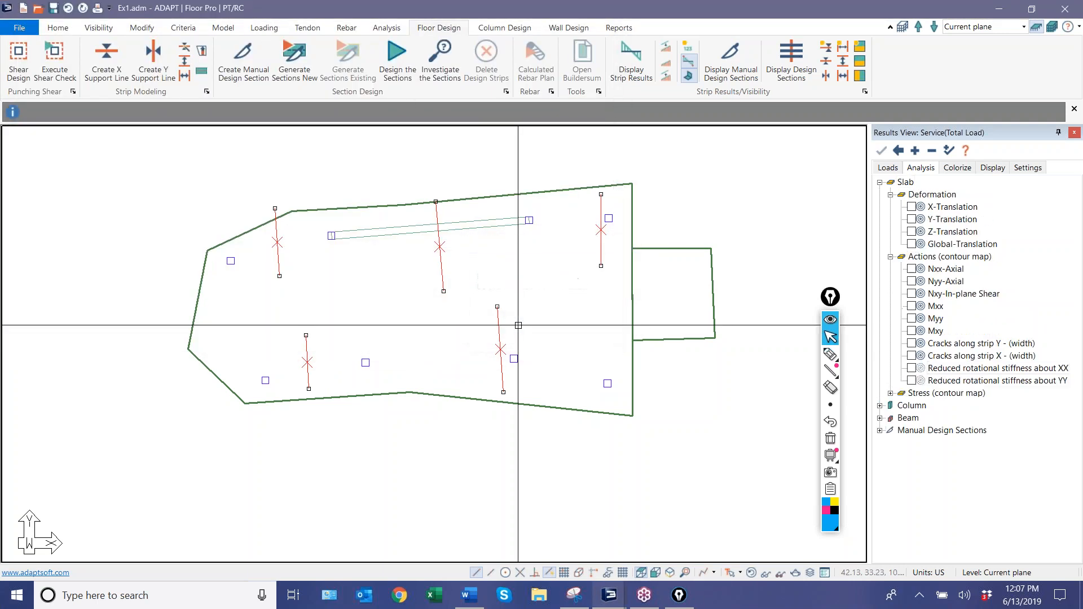
click(506, 275)
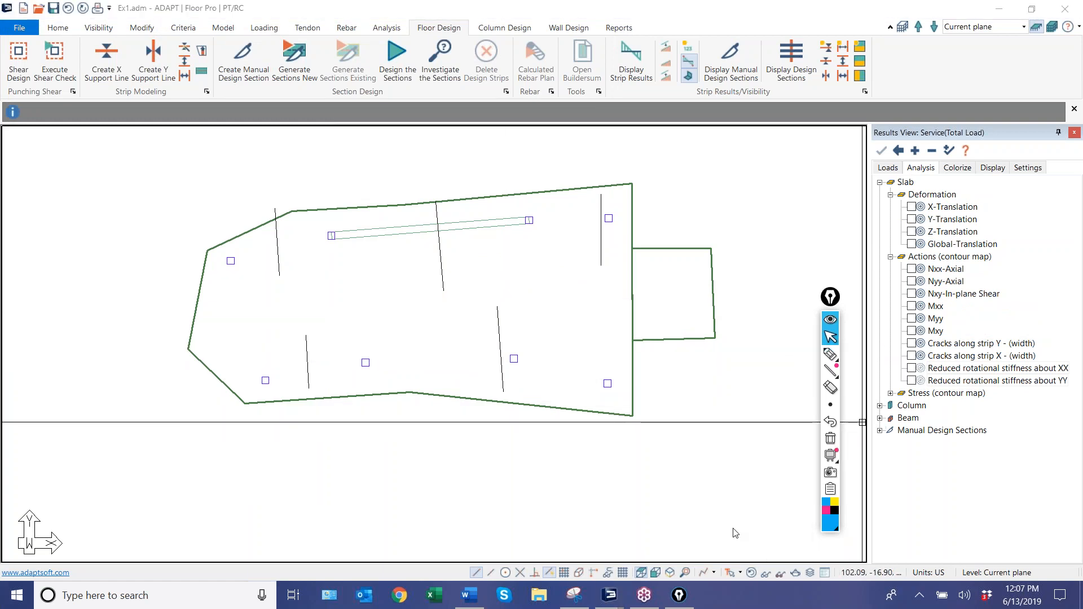
Collapse the results tree, display the Z-Translation deformation check for the manual design sections, and turn it off.
click(932, 153)
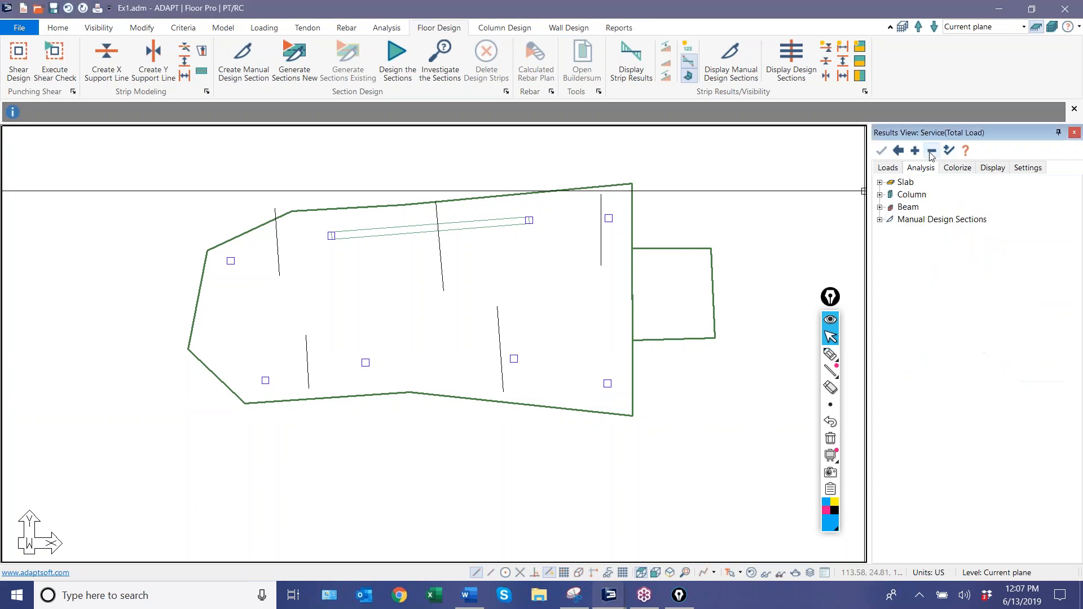
click(880, 220)
click(890, 233)
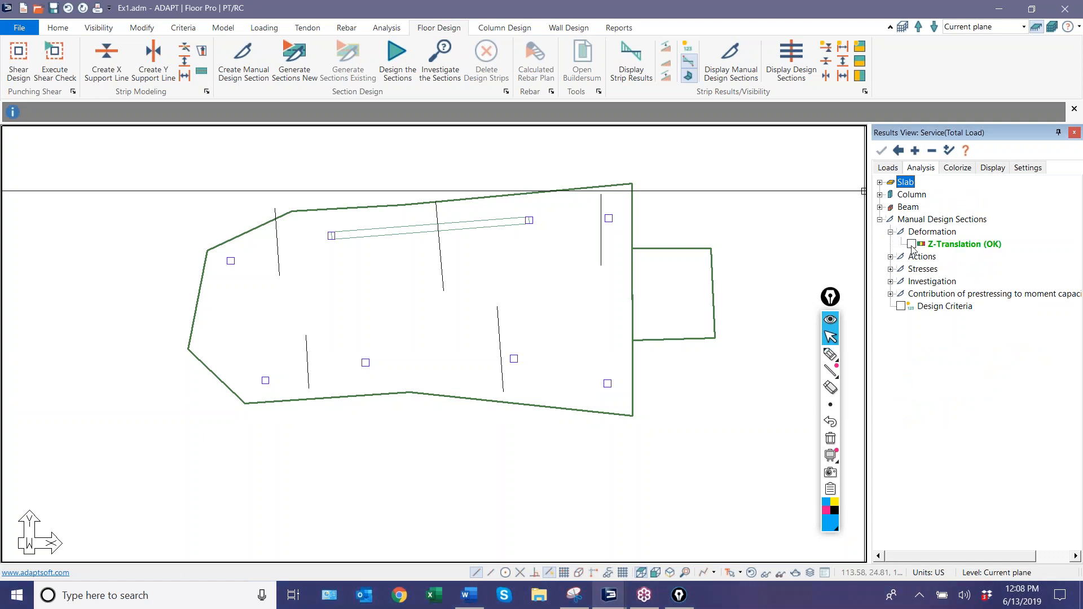
click(912, 244)
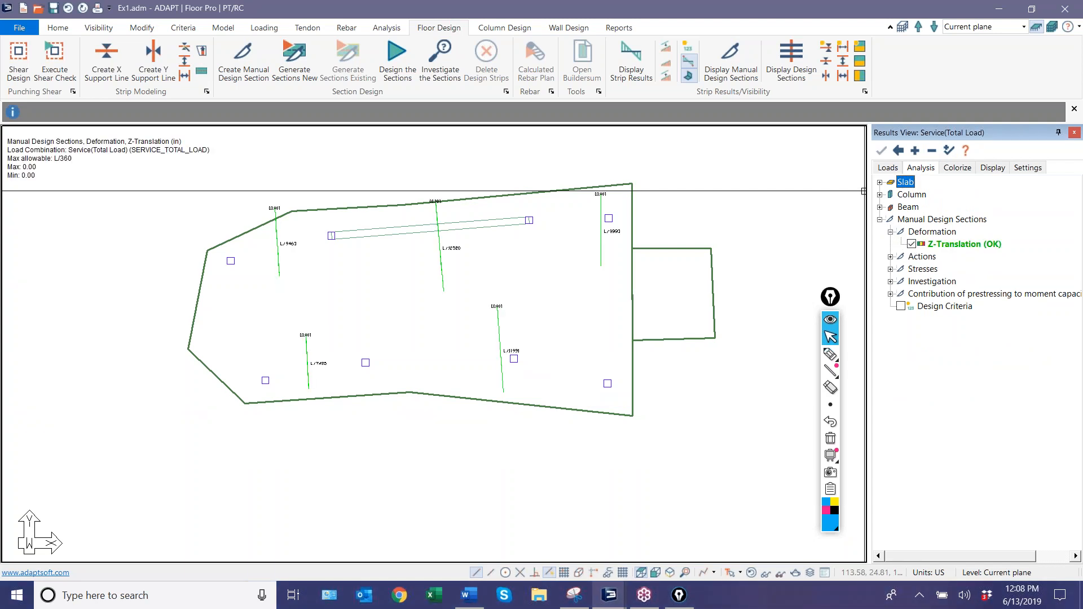
click(911, 244)
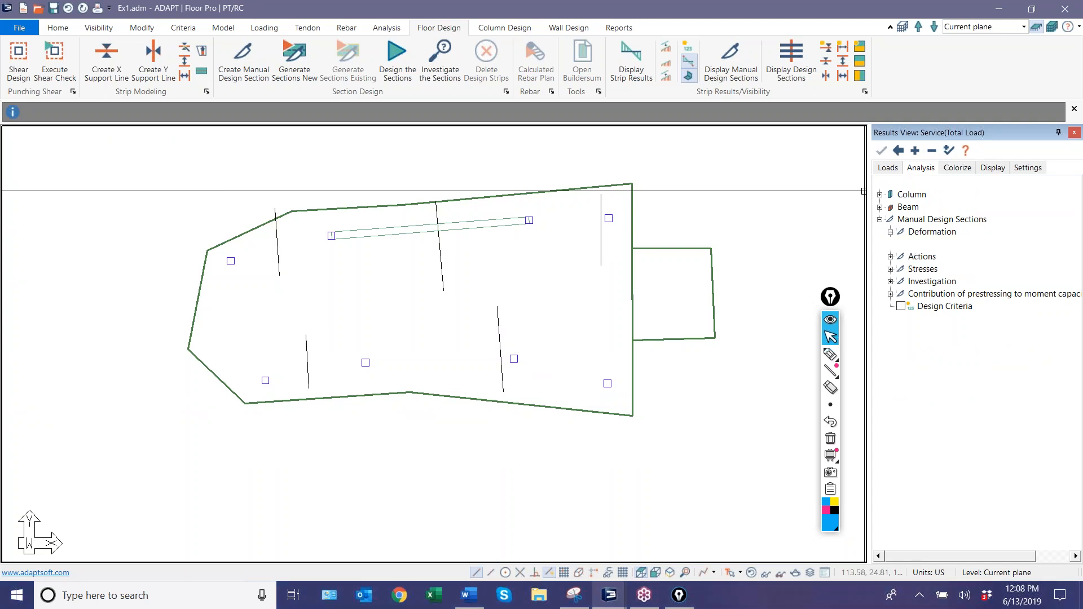
Display the bending actions of the manual design sections and examine the section crossing the beam's midspan.
click(891, 257)
click(912, 269)
scroll(409, 259, up, 3)
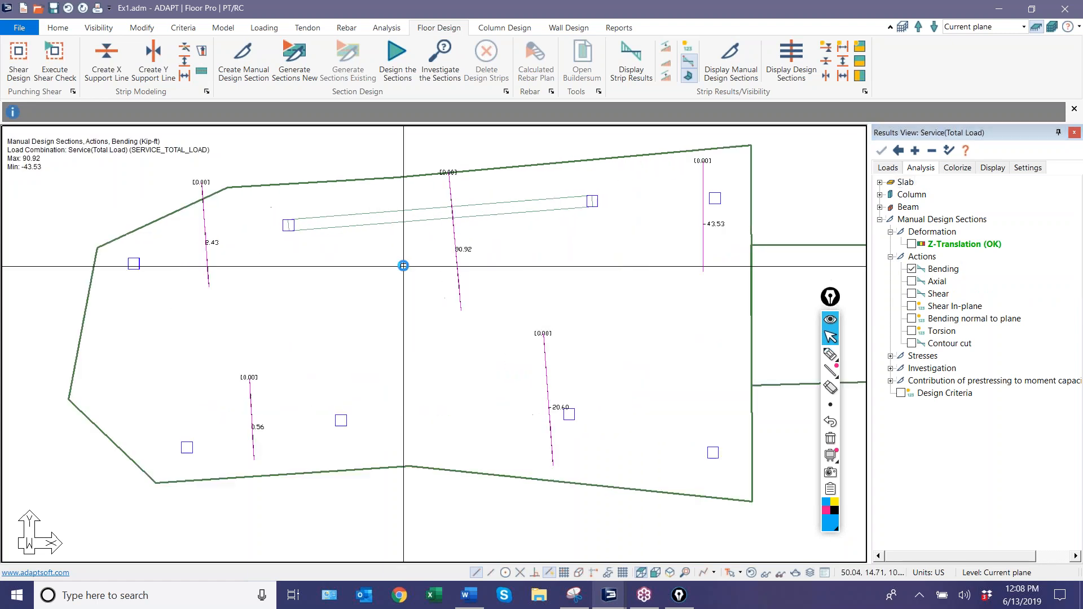
click(688, 84)
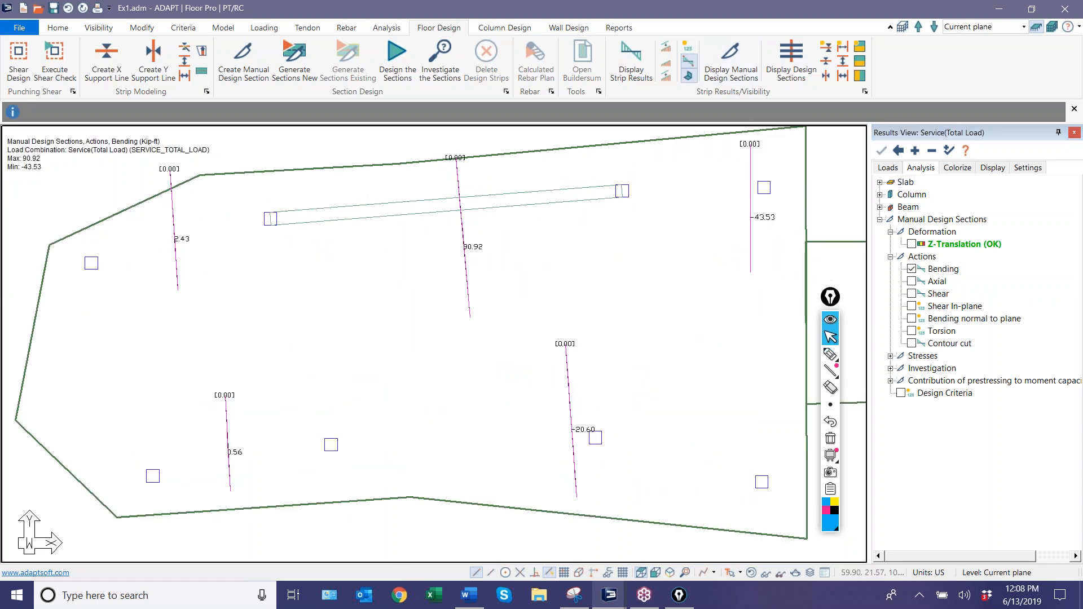
middle_drag(484, 249, 421, 284)
scroll(420, 284, up, 3)
scroll(394, 198, down, 3)
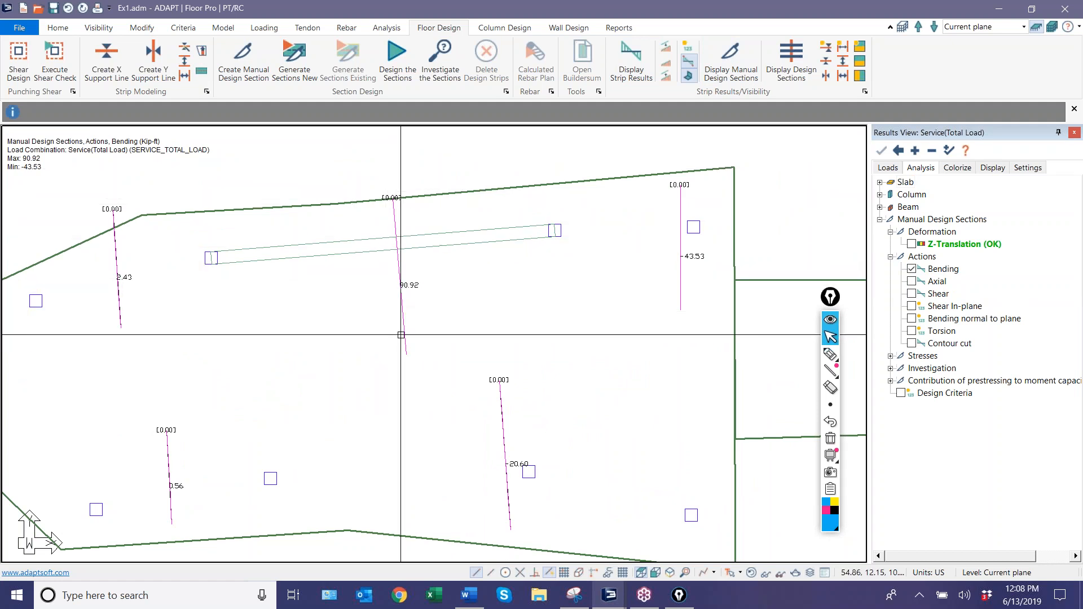
scroll(446, 300, up, 5)
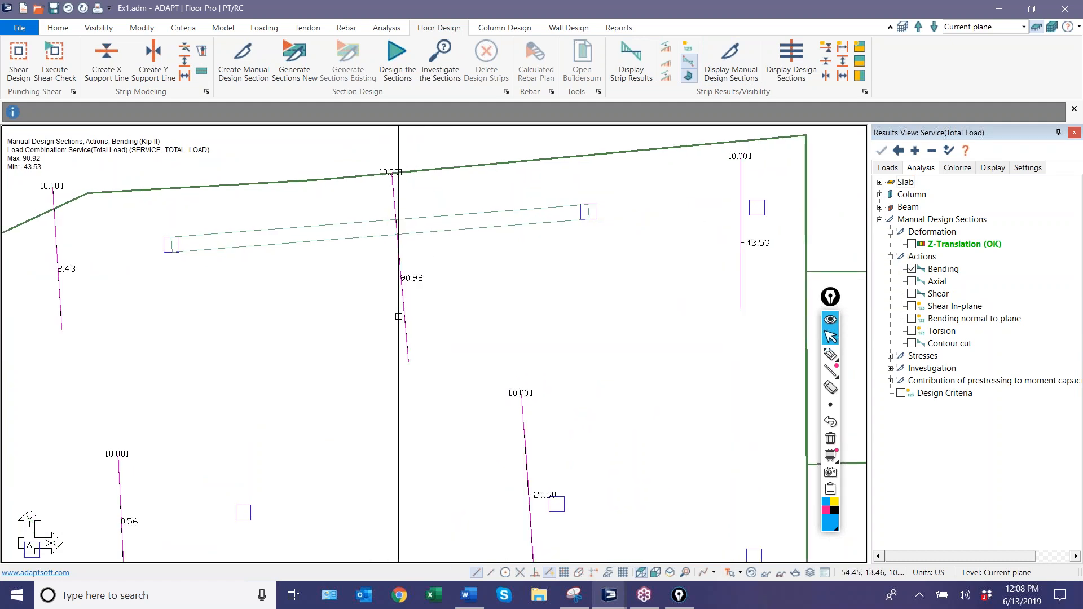
scroll(446, 301, down, 2)
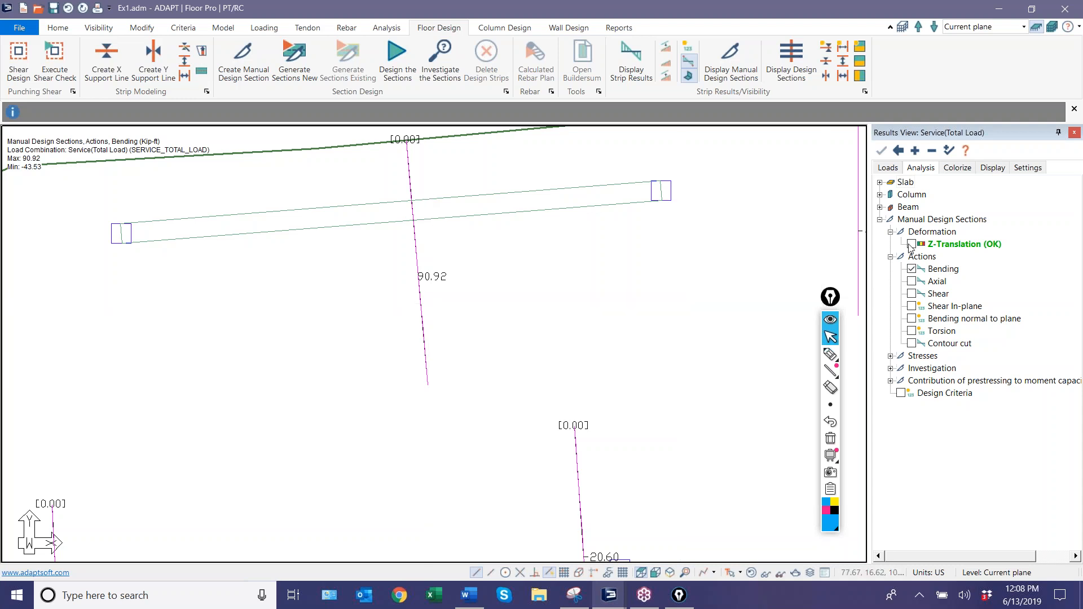
Display the top and bottom stresses of the manual design sections, and turn the stress display off.
click(890, 257)
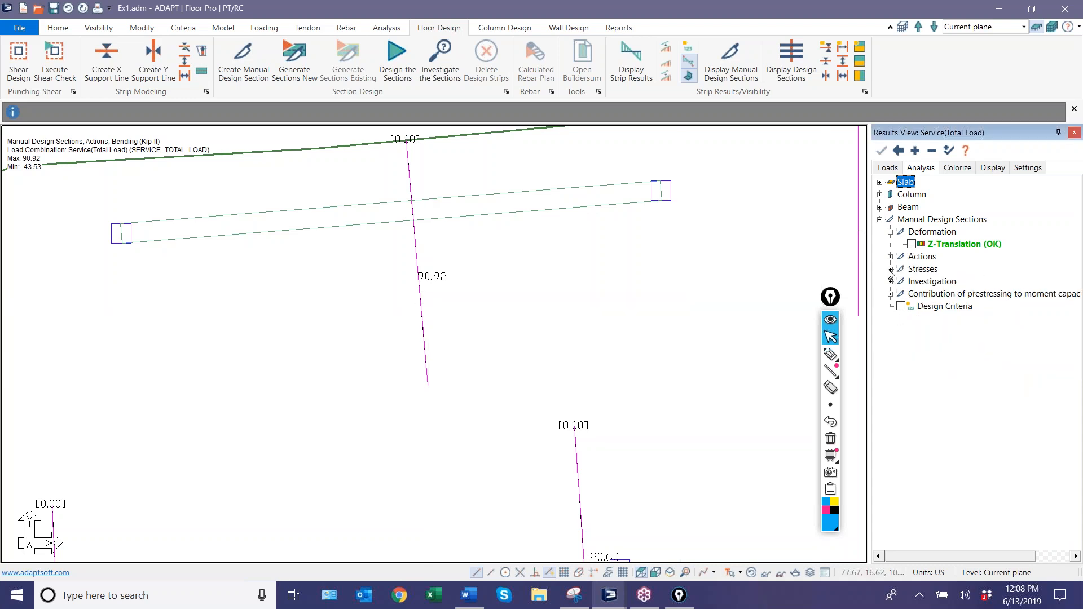
click(891, 270)
click(912, 282)
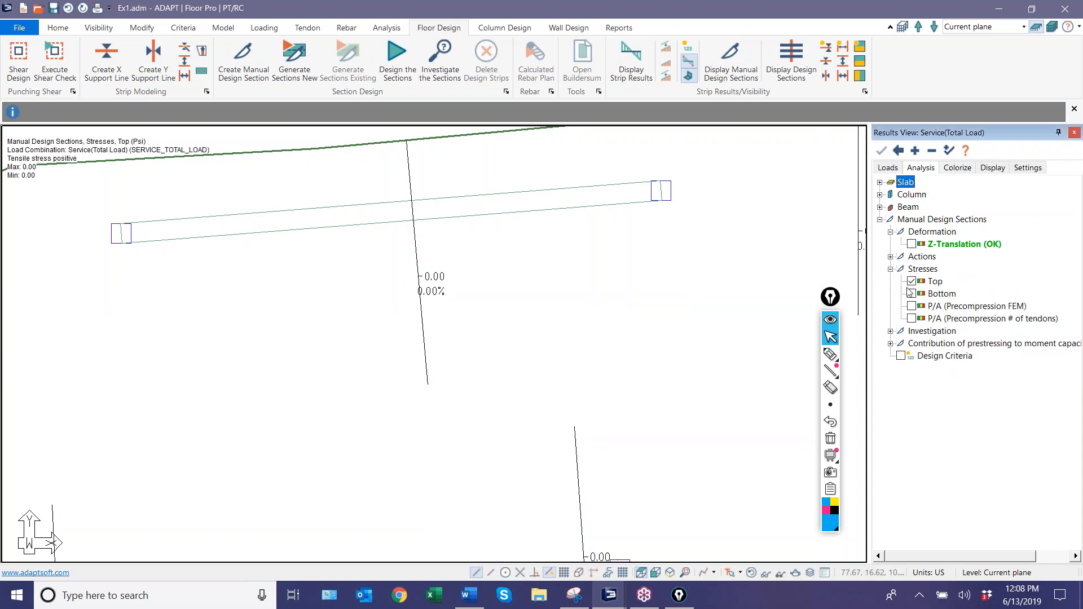
click(912, 294)
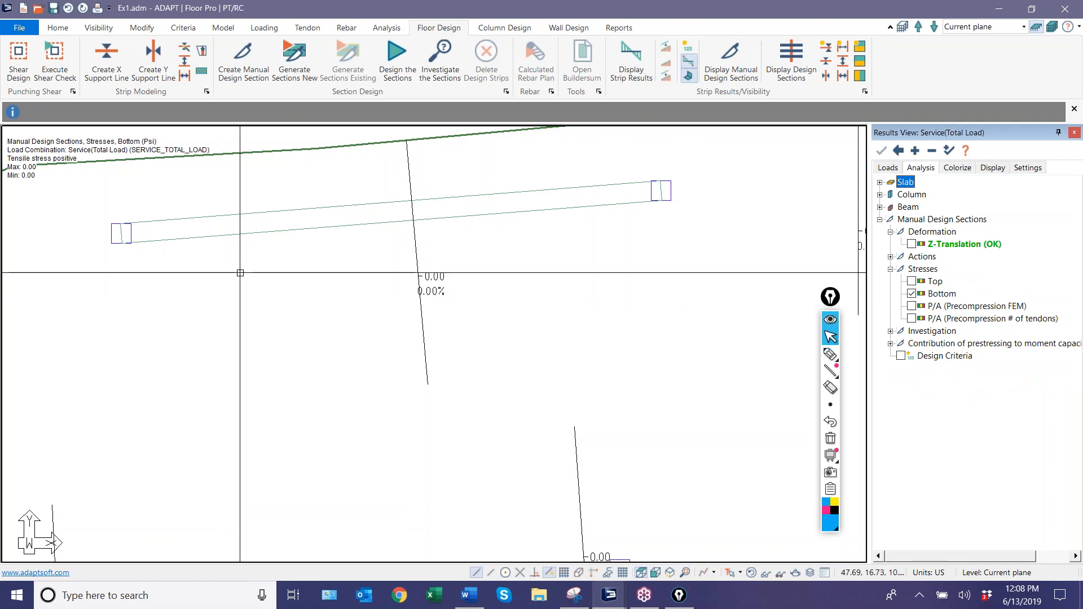
click(912, 294)
Display the Moment Capacity investigation results for the manual design sections.
click(891, 332)
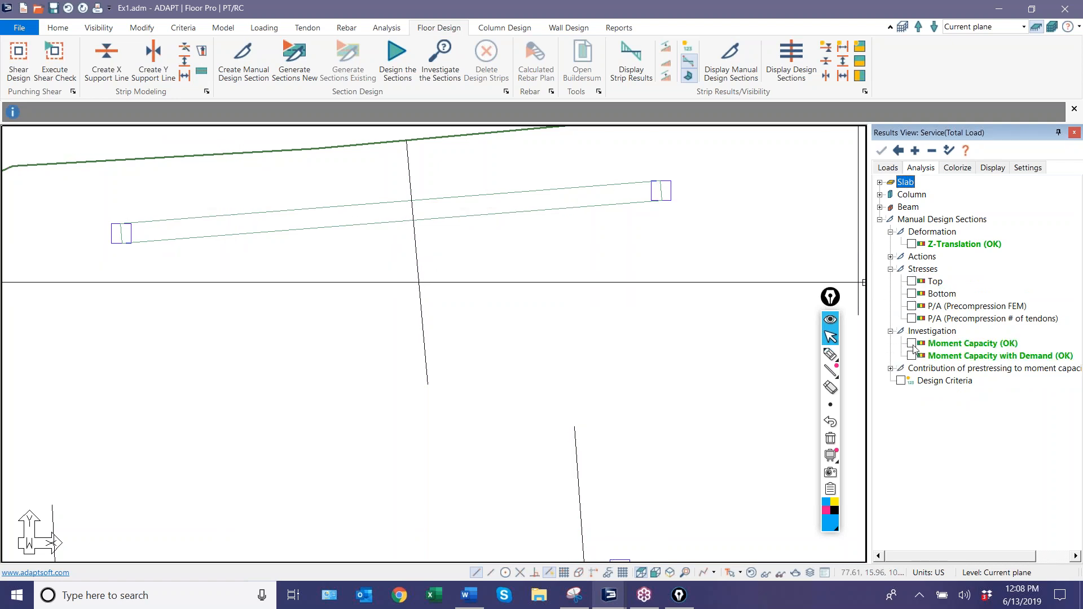
click(912, 344)
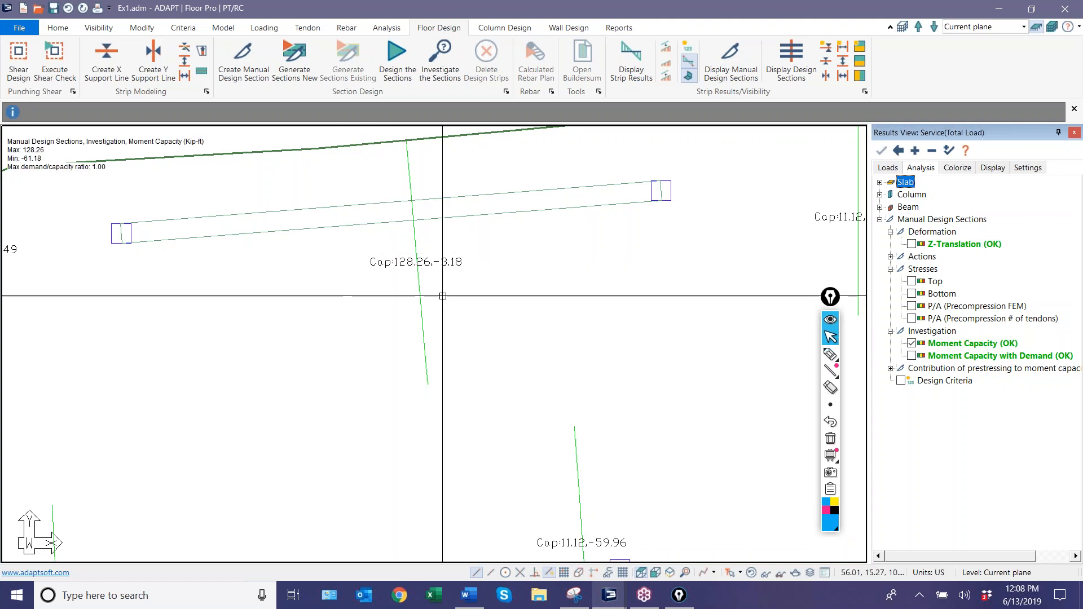
Display the Moment Capacity with Demand results for all manual design sections on the slab.
click(912, 356)
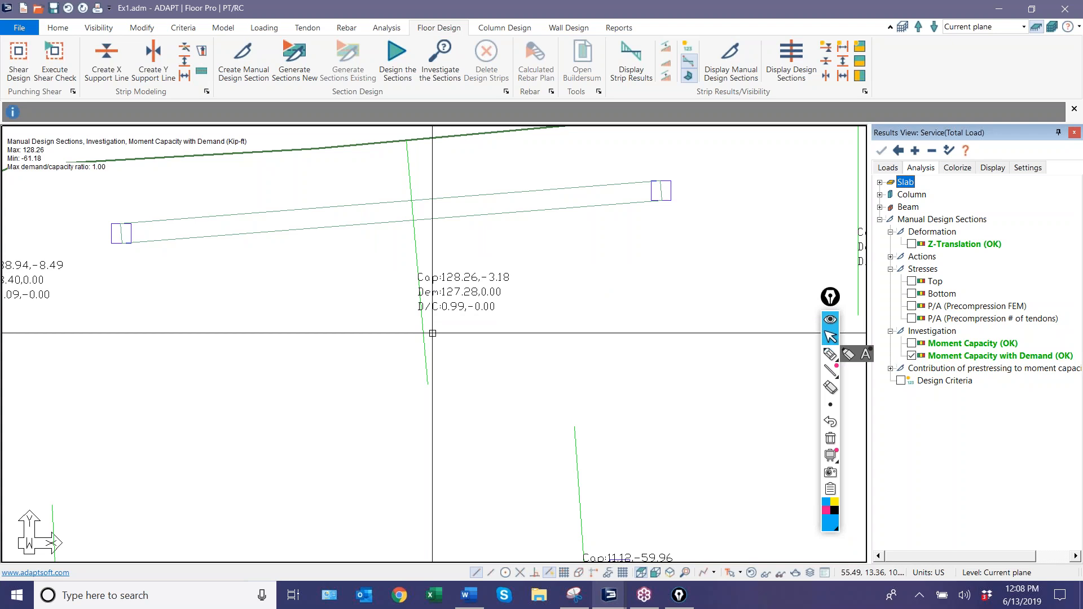
scroll(389, 303, down, 3)
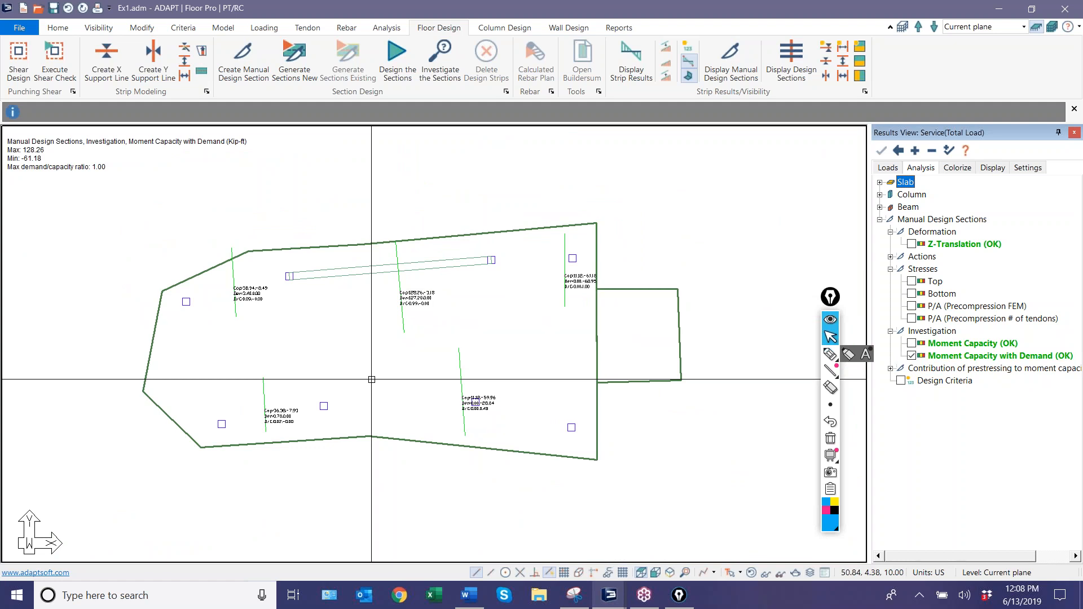
Open the properties of the design section crossing the beam's midspan, examine its Strength(Dead Load Only) actions, and close them.
scroll(443, 326, up, 3)
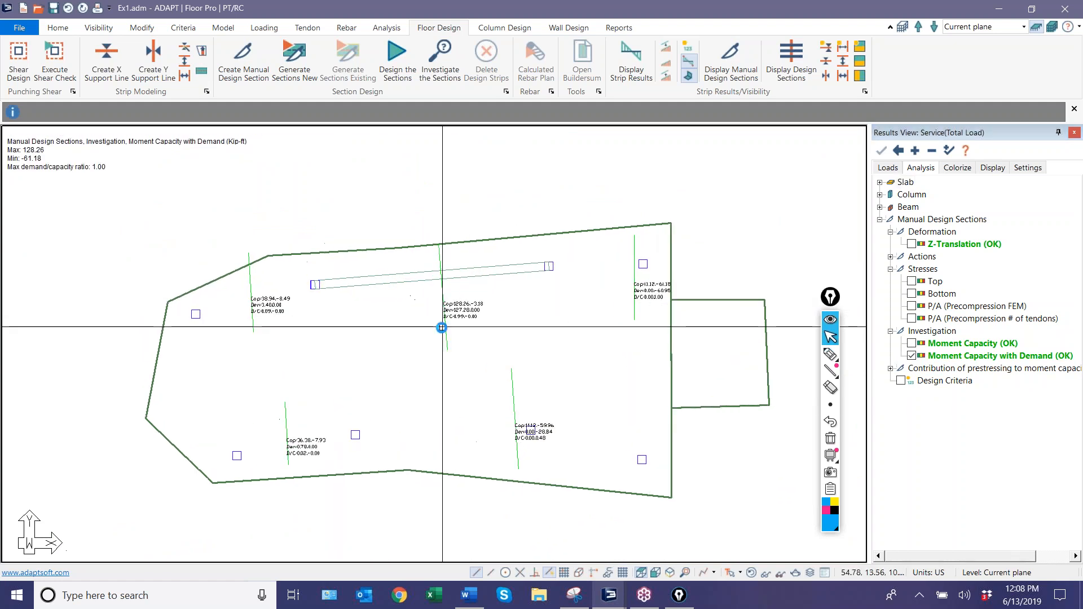
double_click(449, 335)
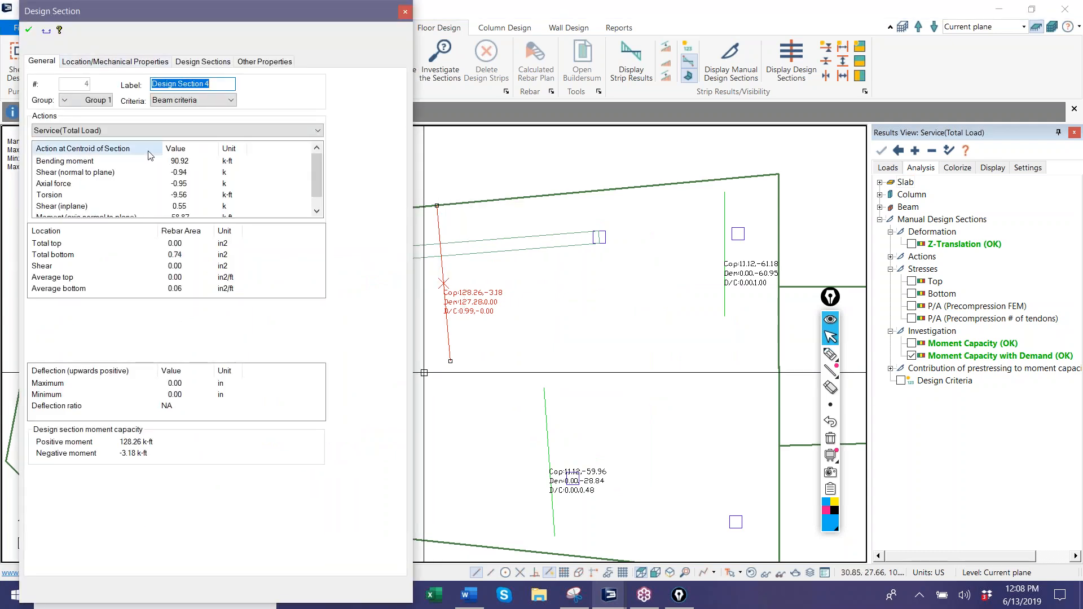
click(272, 133)
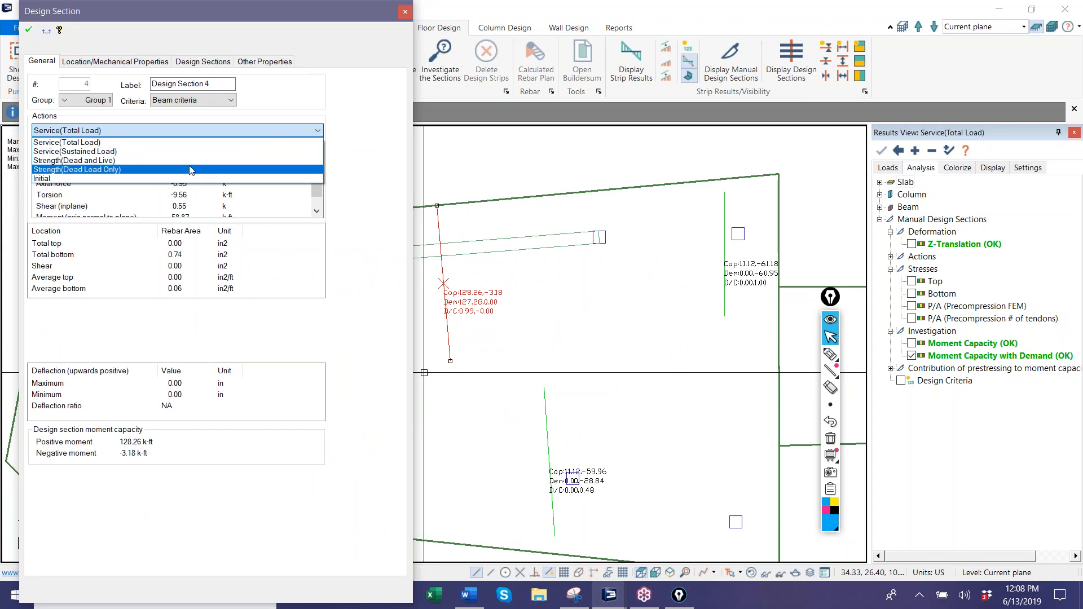
click(120, 171)
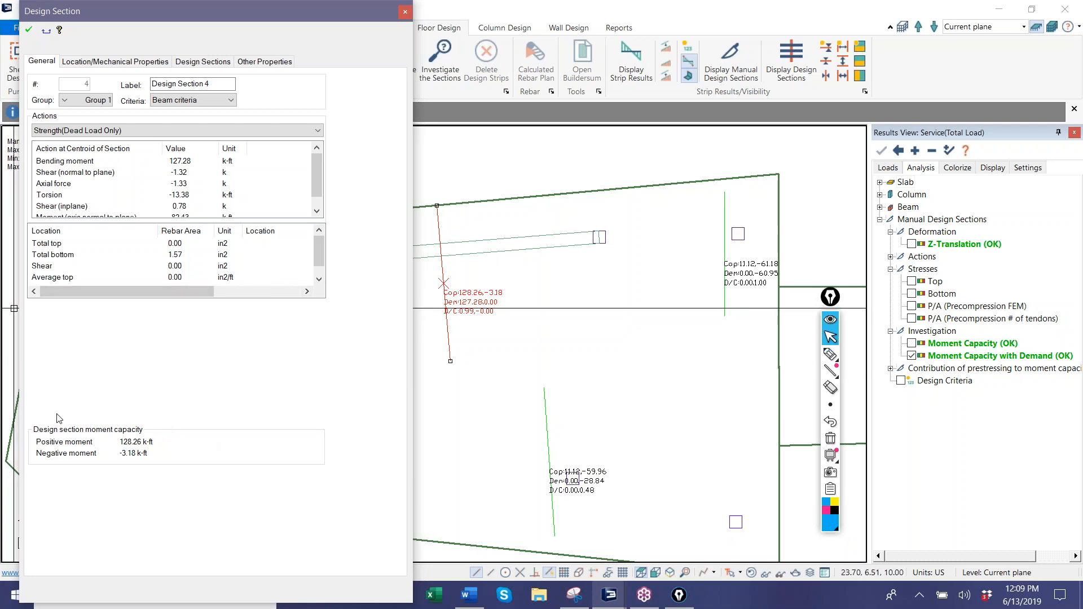
key(Escape)
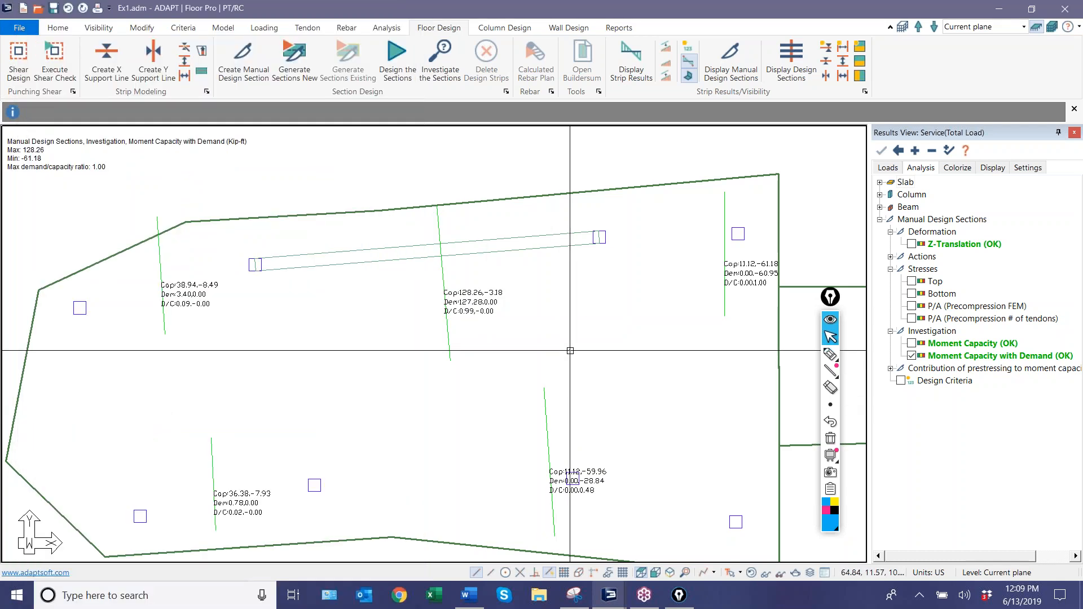
Delete all the manual design sections from the slab, the upper row first and the lower row second.
scroll(570, 351, down, 2)
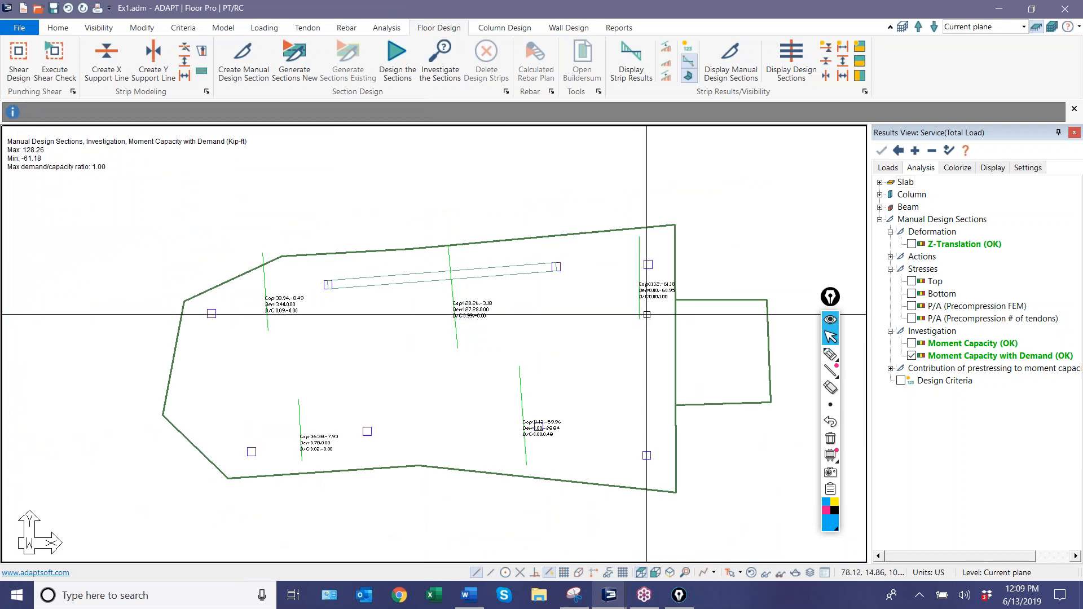
drag(652, 325, 243, 309)
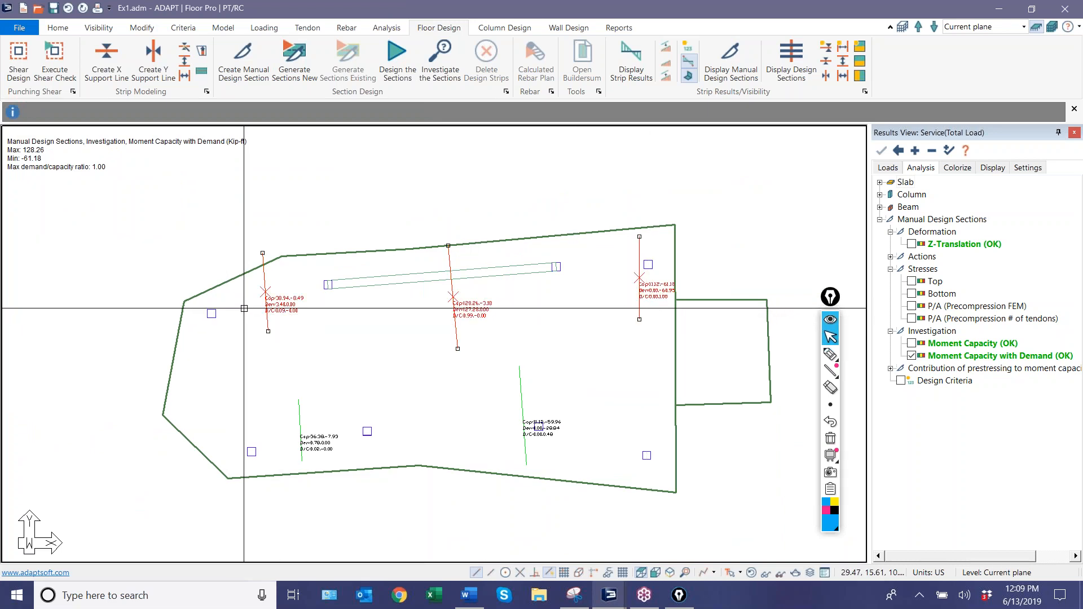
key(Delete)
drag(574, 399, 272, 408)
key(Delete)
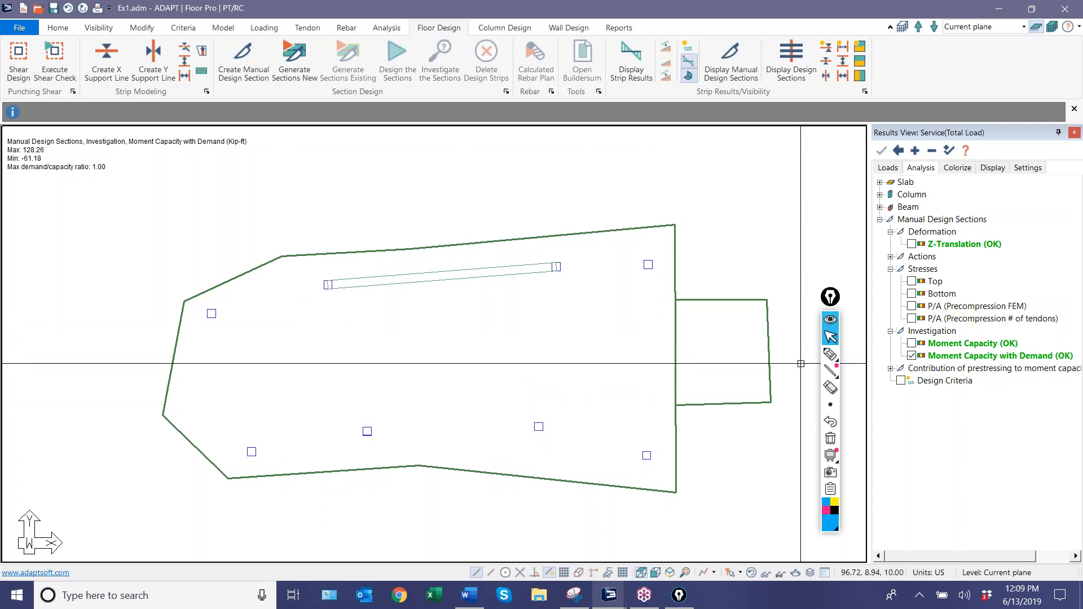
Sketch horizontal and vertical direction arrows over the middle of the slab with the annotation pen, and erase them.
click(829, 356)
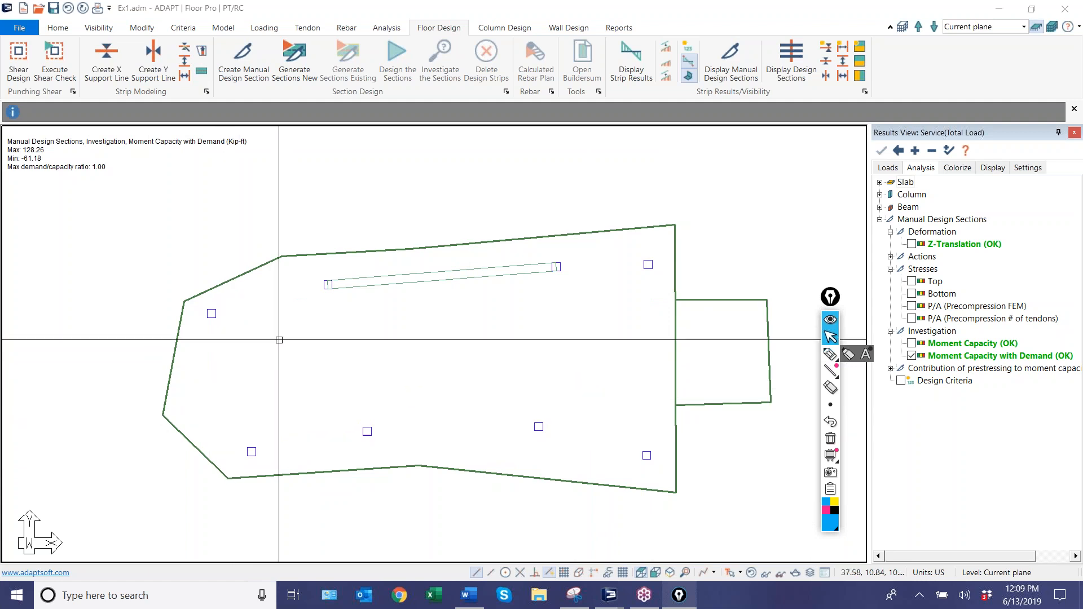
click(830, 354)
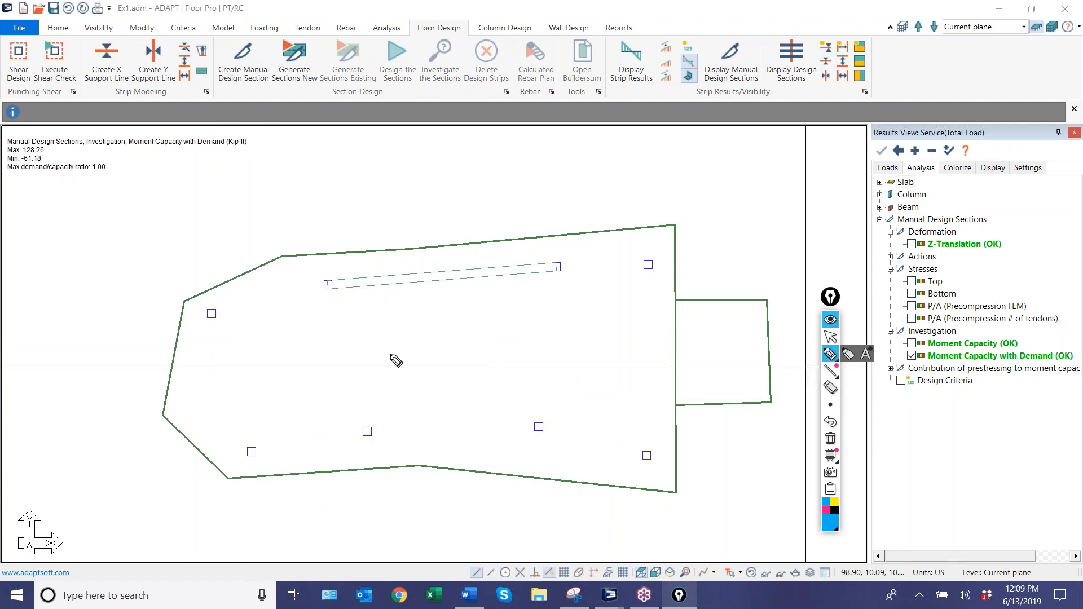
mouse_move(367, 347)
mouse_down()
mouse_move(476, 346)
mouse_move(492, 355)
mouse_move(484, 362)
mouse_up()
drag(370, 339, 373, 363)
drag(417, 286, 419, 388)
drag(412, 286, 417, 298)
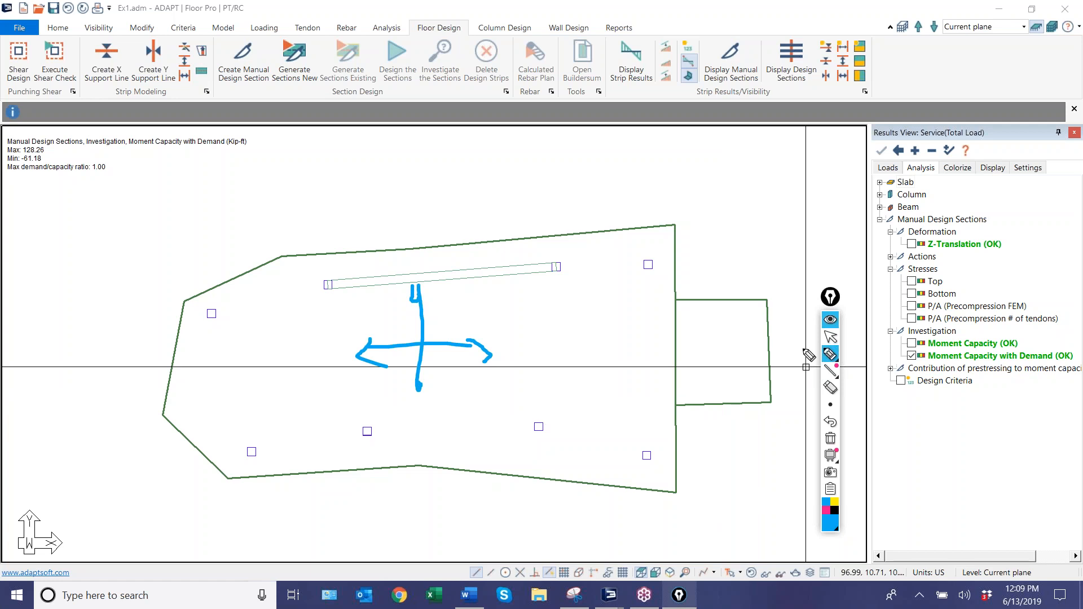
click(830, 439)
click(830, 337)
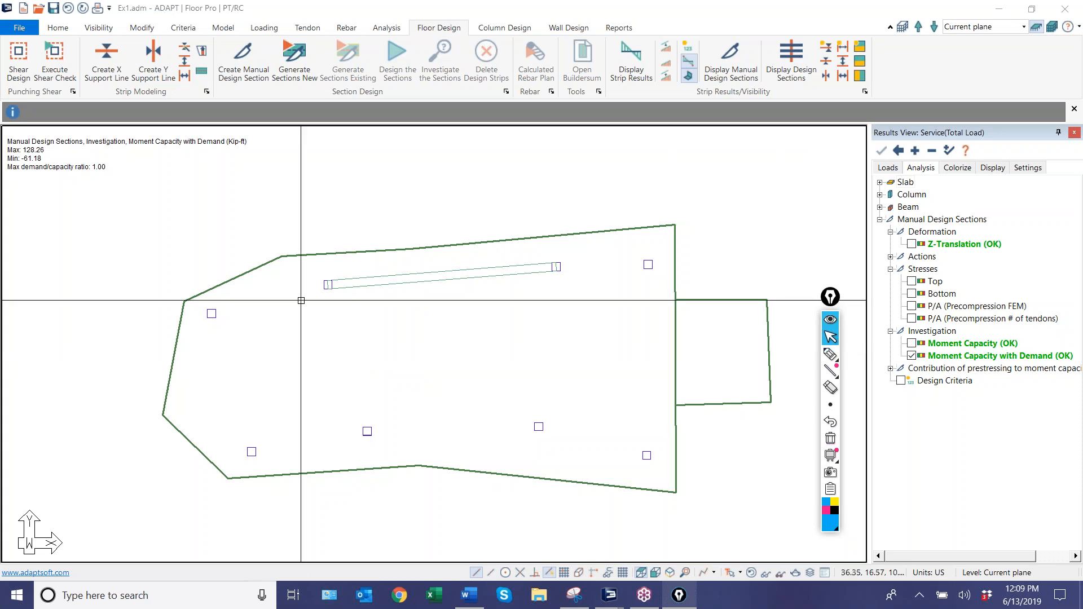
Create a nearly horizontal X-direction support line through the middle of the slab, between the beam and the lower columns.
mouse_move(829, 353)
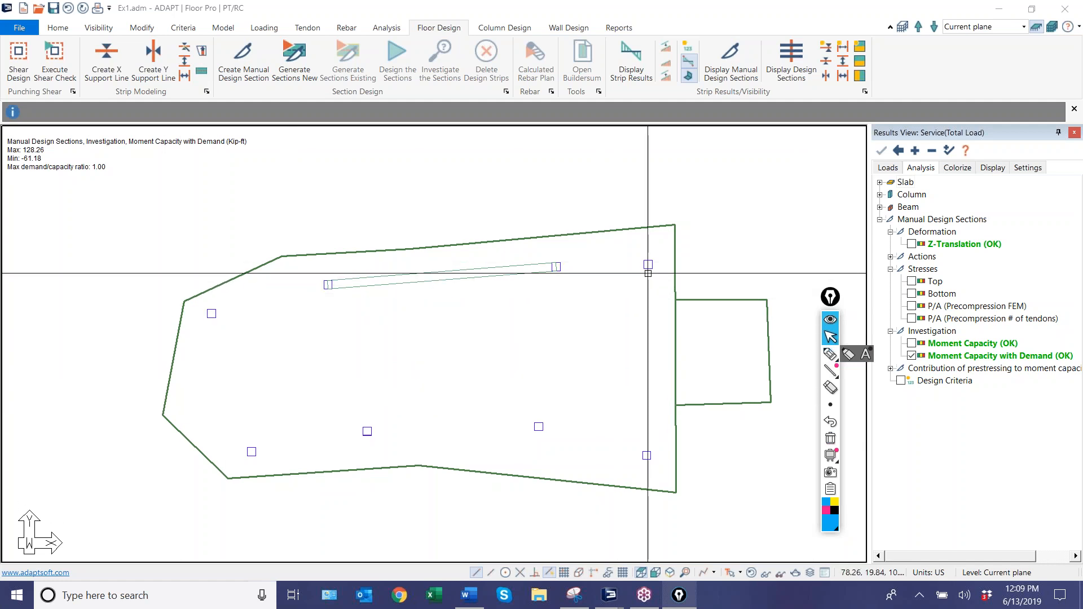
click(106, 53)
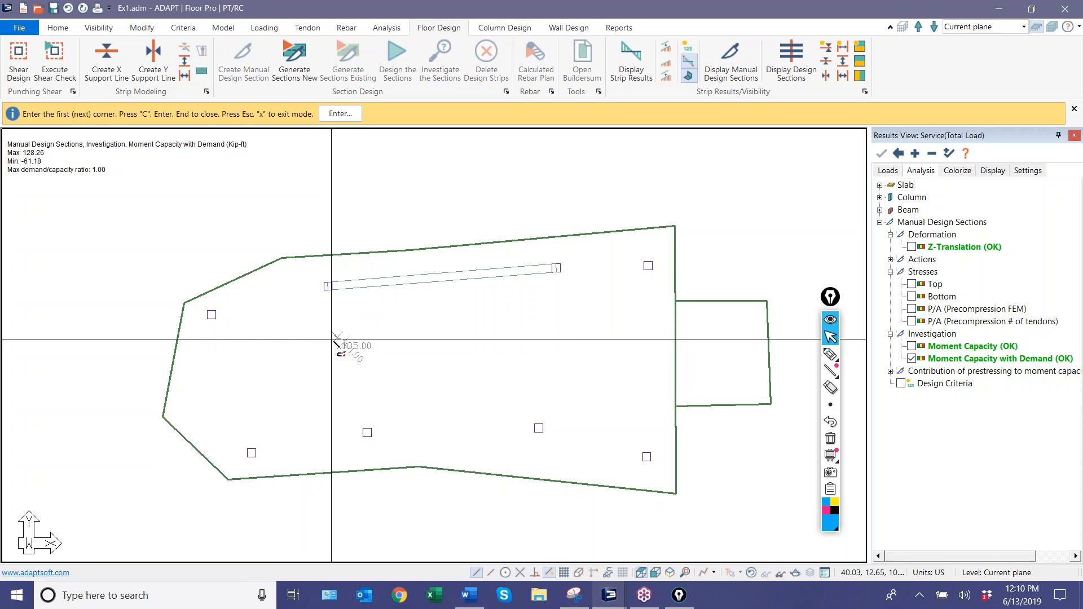
key(c)
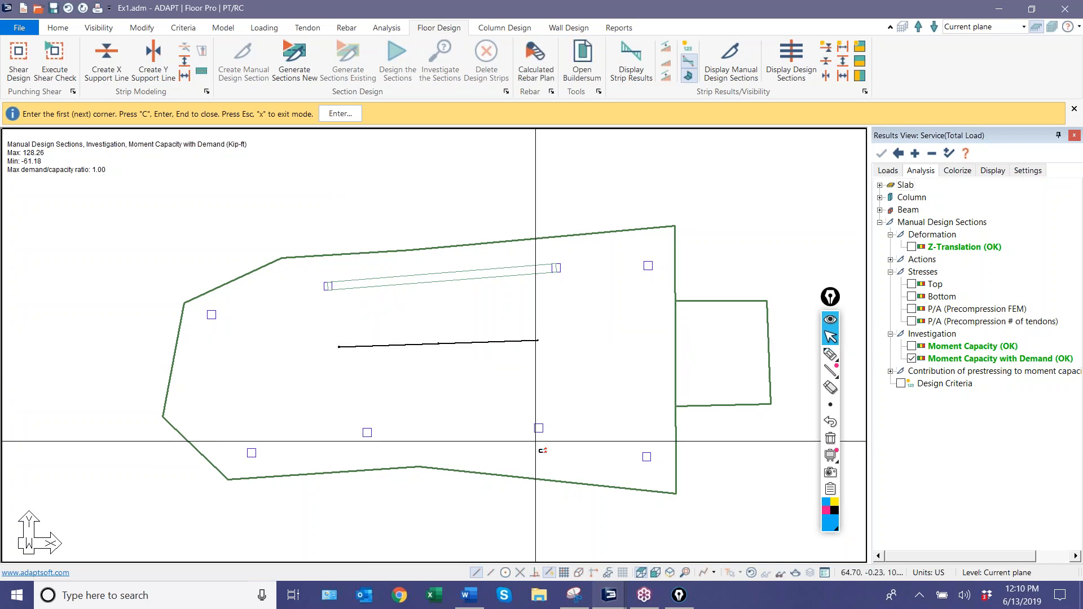
scroll(471, 402, up, 1)
right_click(419, 310)
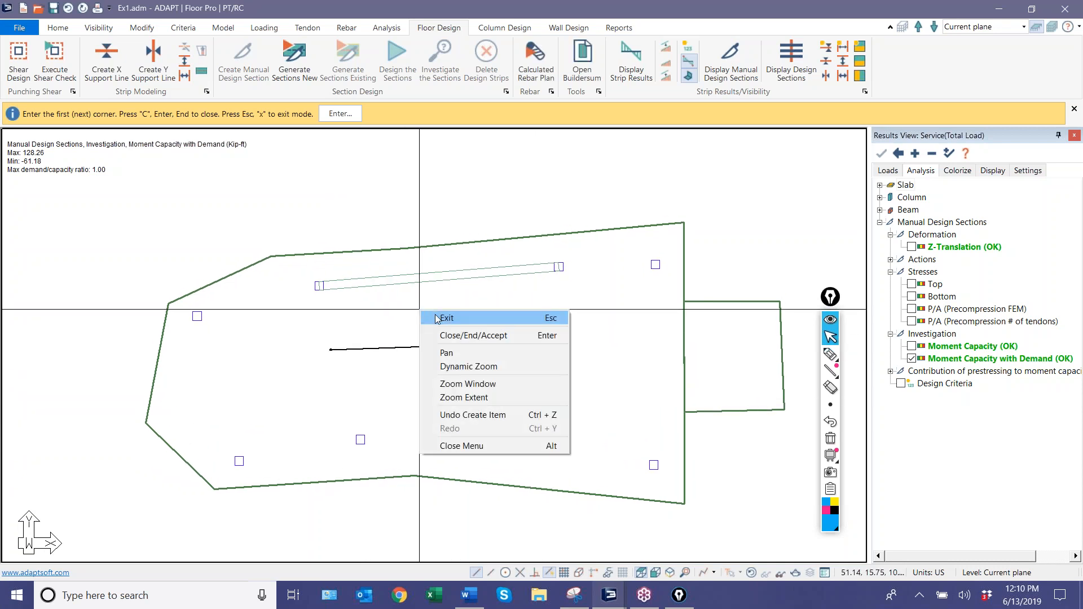
click(434, 318)
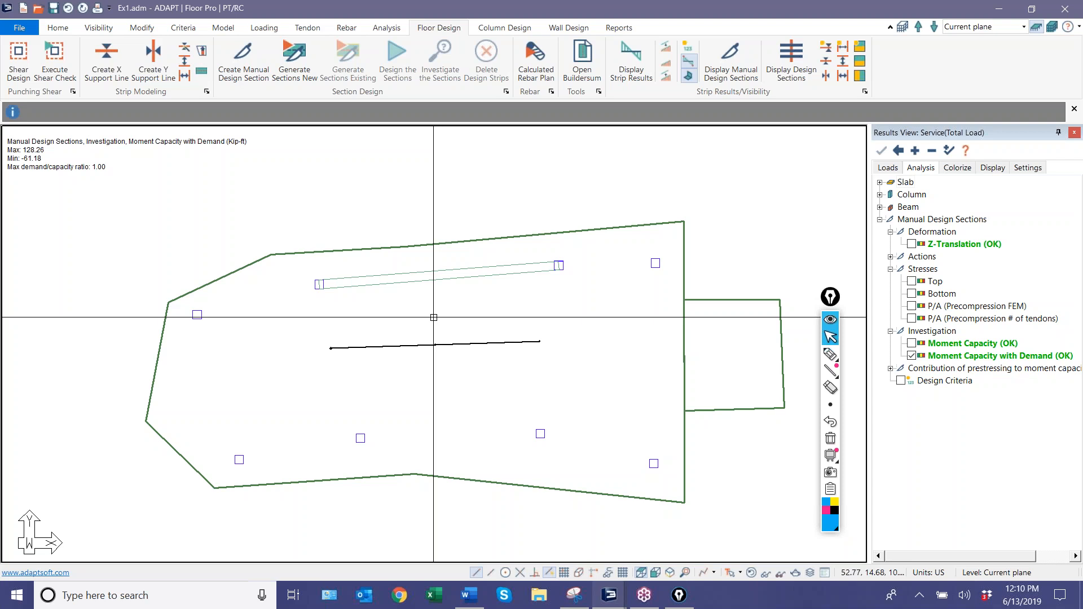
Annotate arrows extending up and down from the support line, and mark the slab's upper and lower edges in blue.
click(830, 354)
mouse_move(437, 345)
mouse_down()
mouse_move(421, 303)
mouse_move(442, 307)
mouse_up()
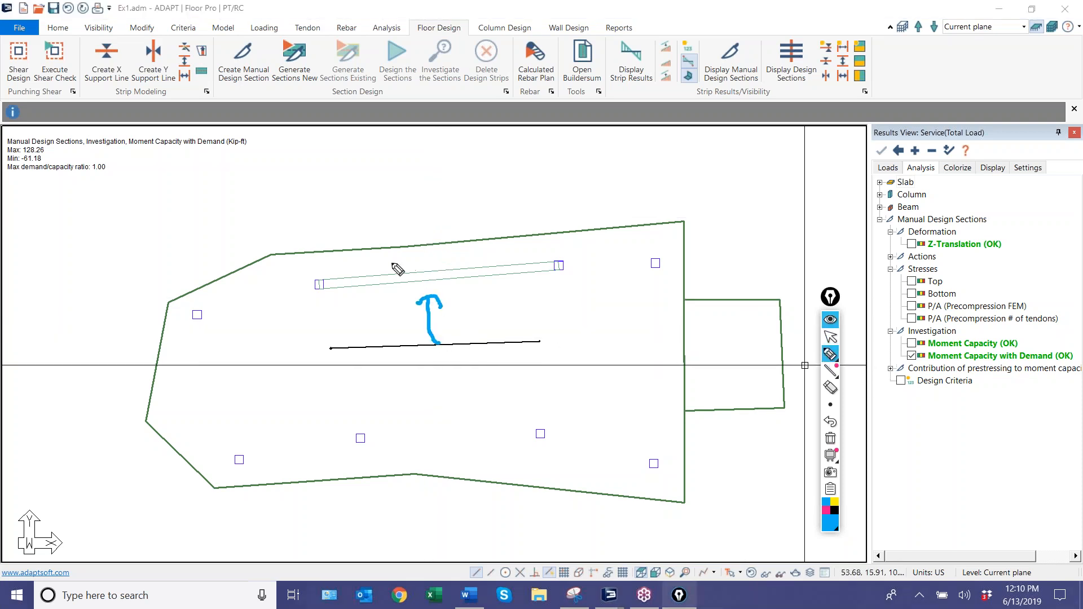
drag(361, 251, 533, 240)
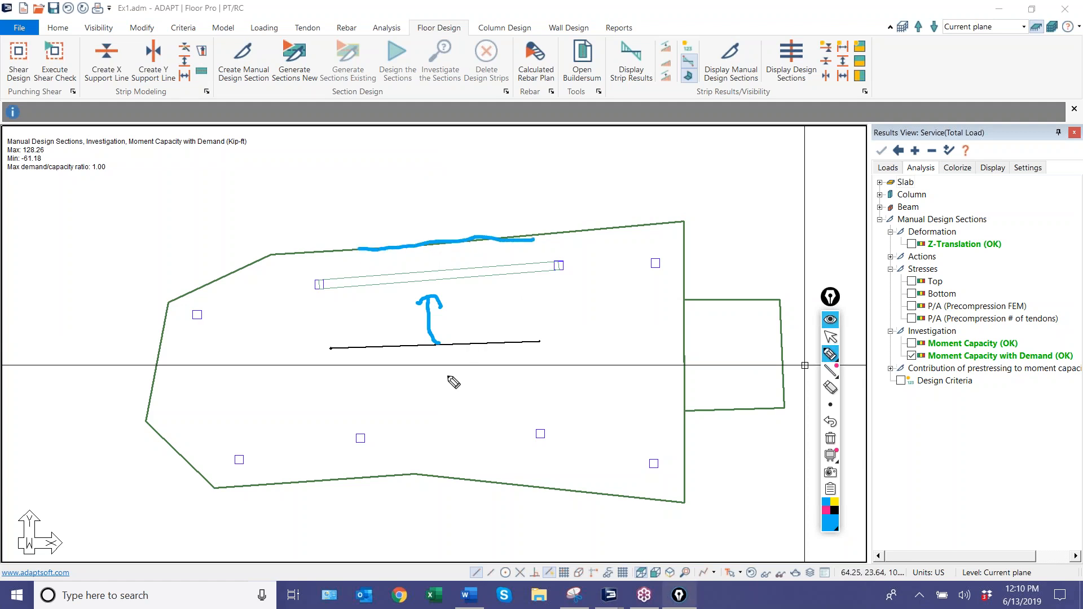
drag(439, 365, 442, 412)
mouse_move(357, 483)
mouse_down()
mouse_move(418, 477)
mouse_move(483, 493)
mouse_up()
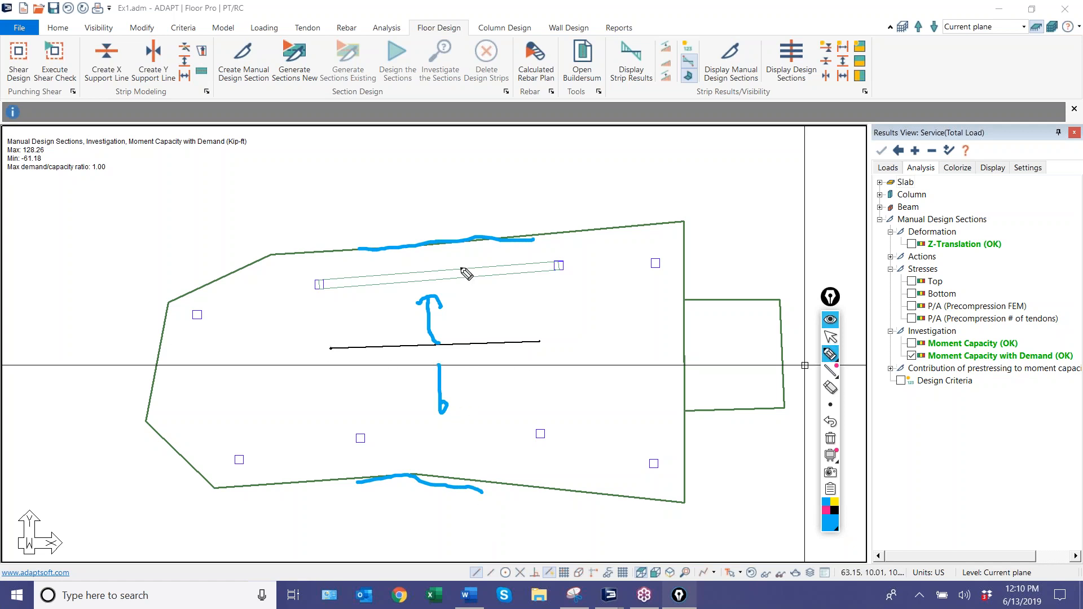
Sketch a dashed blue section line across the support line, from the slab's upper edge to its lower edge.
drag(465, 342, 463, 291)
drag(463, 285, 461, 262)
click(459, 247)
drag(465, 350, 466, 361)
drag(467, 371, 470, 391)
drag(468, 409, 467, 432)
drag(467, 440, 467, 463)
click(471, 481)
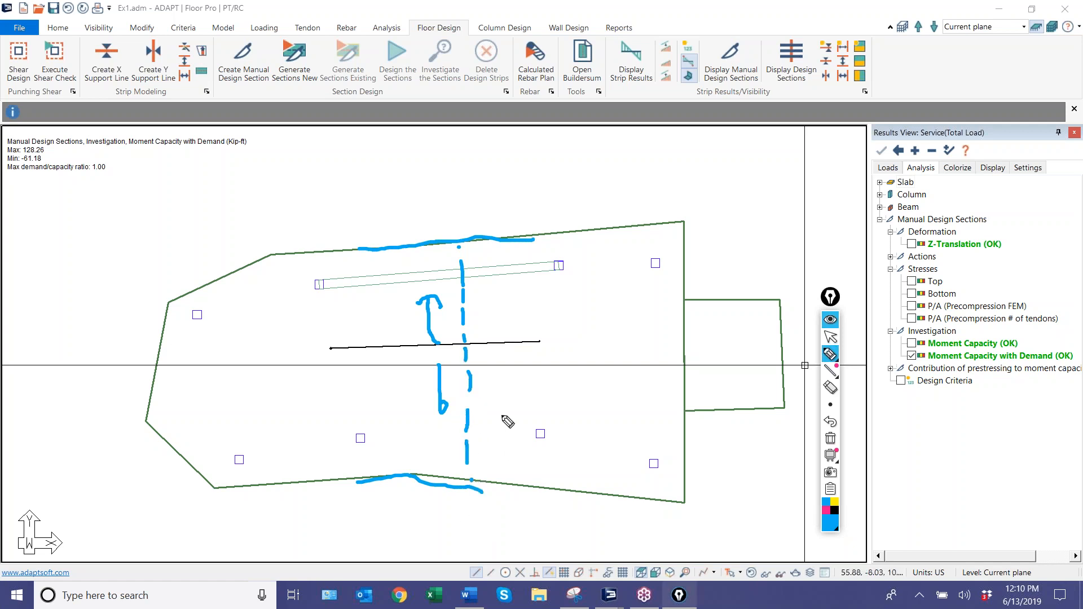
Annotate an arrow along the support line, and trace the left and right ends of the main slab in blue.
mouse_move(426, 357)
mouse_down()
mouse_move(366, 352)
mouse_move(371, 380)
mouse_up()
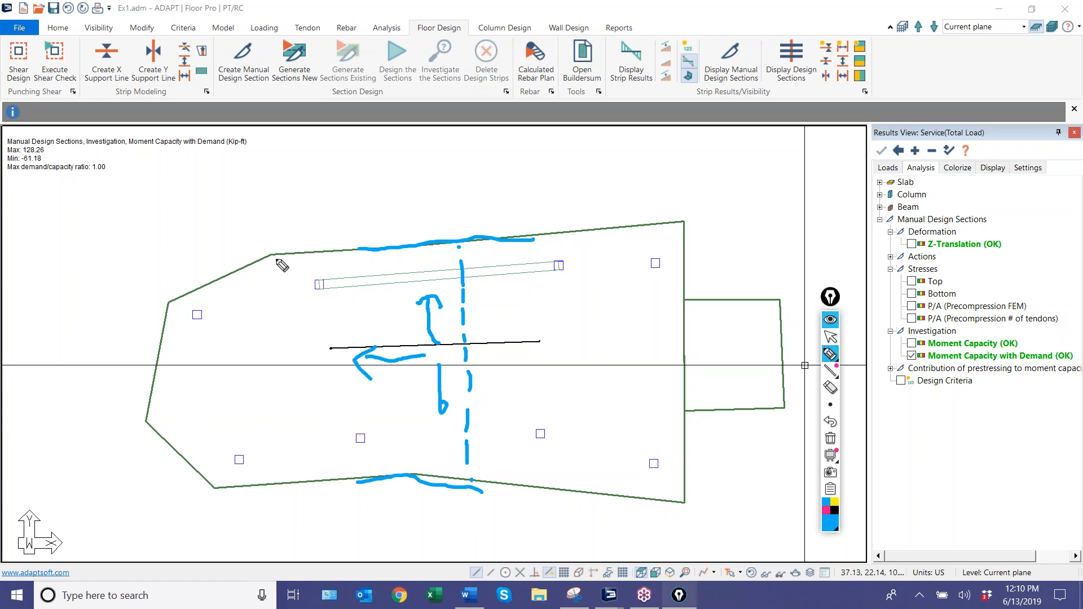
mouse_move(280, 257)
mouse_down()
mouse_move(215, 272)
mouse_move(167, 318)
mouse_move(150, 402)
mouse_move(246, 491)
mouse_move(264, 490)
mouse_up()
drag(687, 231, 683, 498)
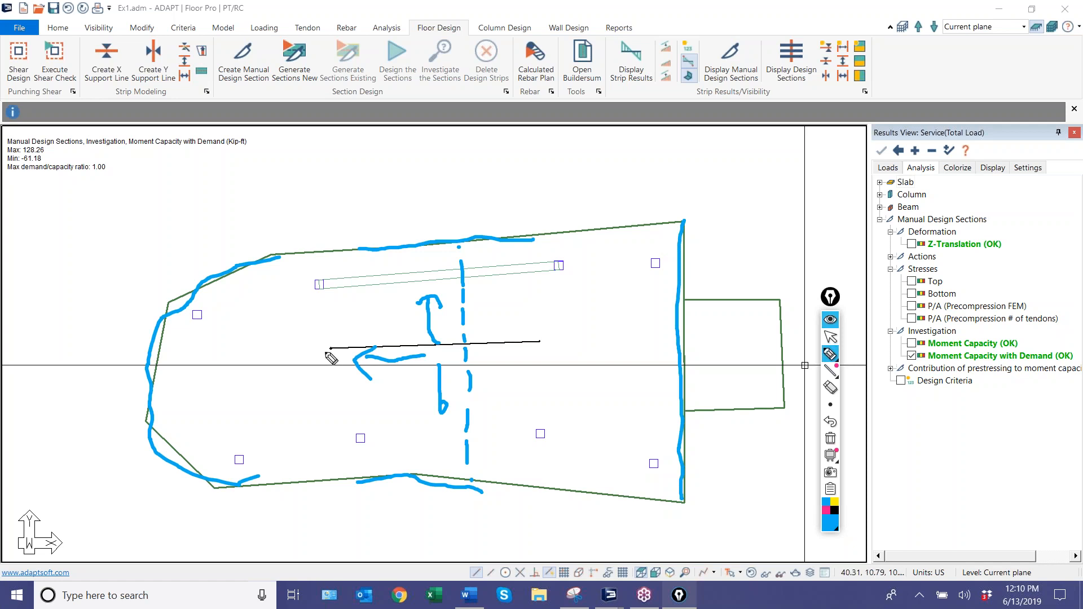
Mark vertical boundaries at both ends of the support line, and hatch the slab areas beyond them in blue.
drag(331, 337, 330, 377)
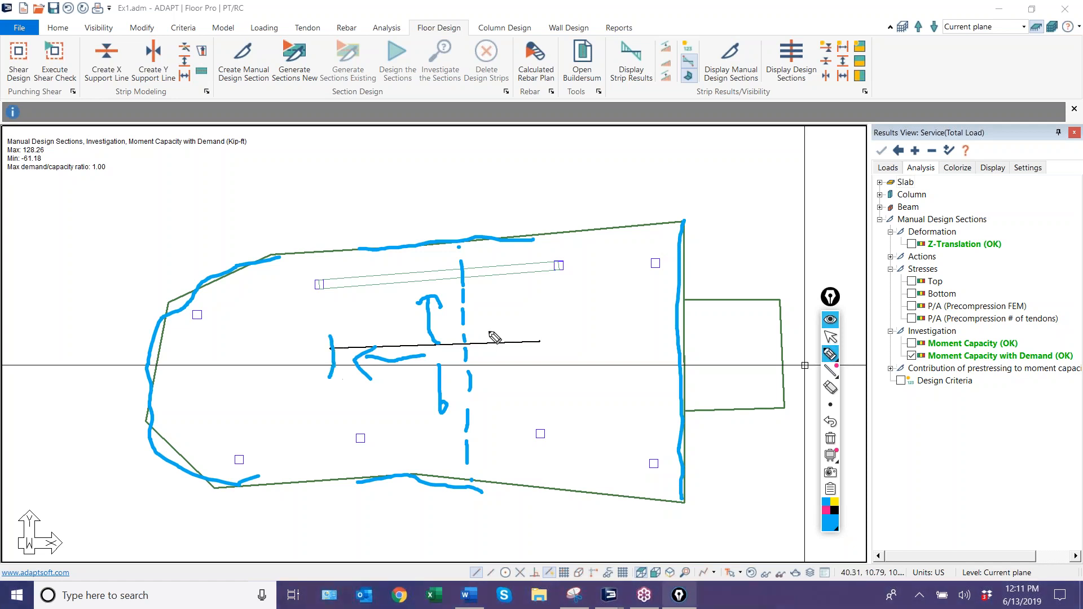
drag(544, 330, 542, 362)
drag(326, 251, 333, 477)
drag(327, 405, 256, 469)
drag(297, 330, 236, 418)
drag(285, 262, 222, 338)
drag(541, 241, 540, 484)
drag(657, 419, 580, 460)
drag(645, 326, 612, 371)
drag(639, 289, 585, 338)
drag(596, 250, 554, 294)
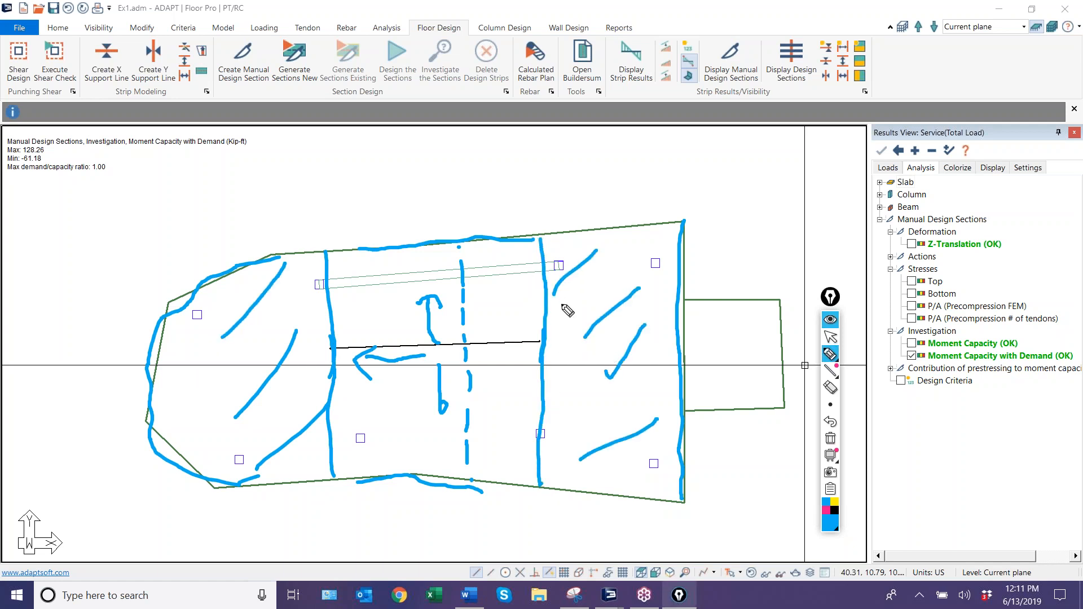
Outline and hatch the slab region between the support line's ends in pink, labelling its upper edge T and lower edge B.
click(826, 511)
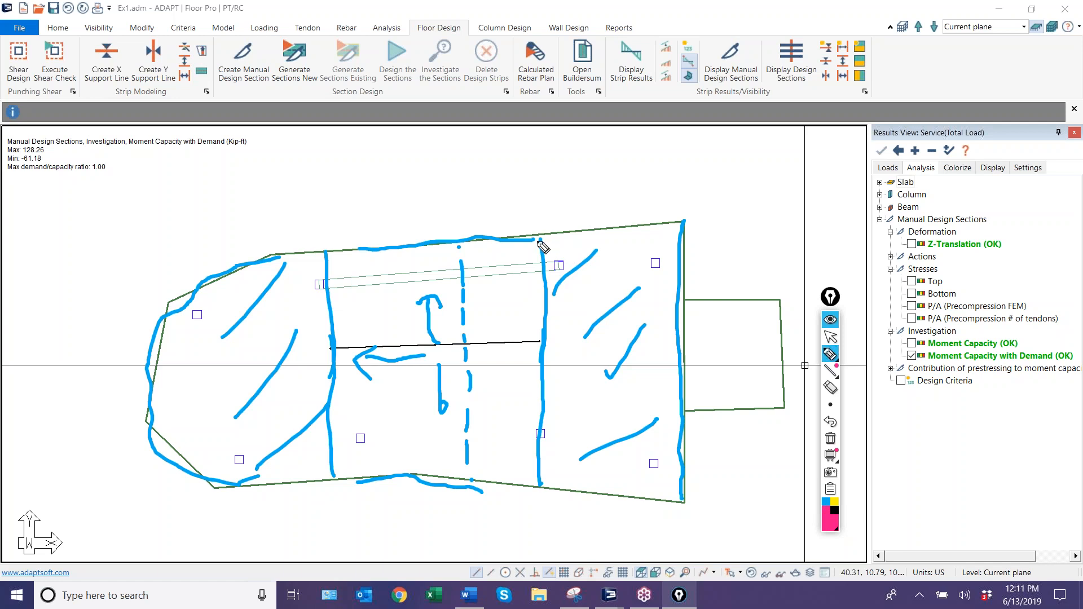
drag(540, 236, 533, 473)
drag(335, 250, 340, 484)
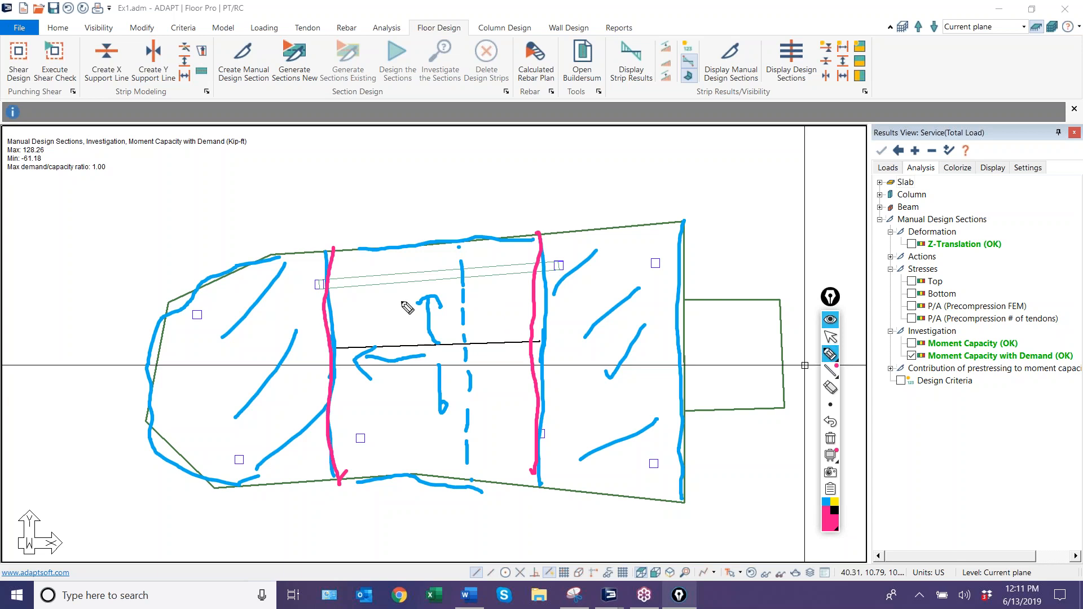
drag(532, 398, 472, 483)
drag(529, 314, 430, 462)
drag(526, 254, 346, 445)
mouse_move(474, 246)
mouse_down()
mouse_move(415, 330)
mouse_move(367, 357)
mouse_up()
drag(413, 258, 336, 333)
drag(361, 263, 338, 294)
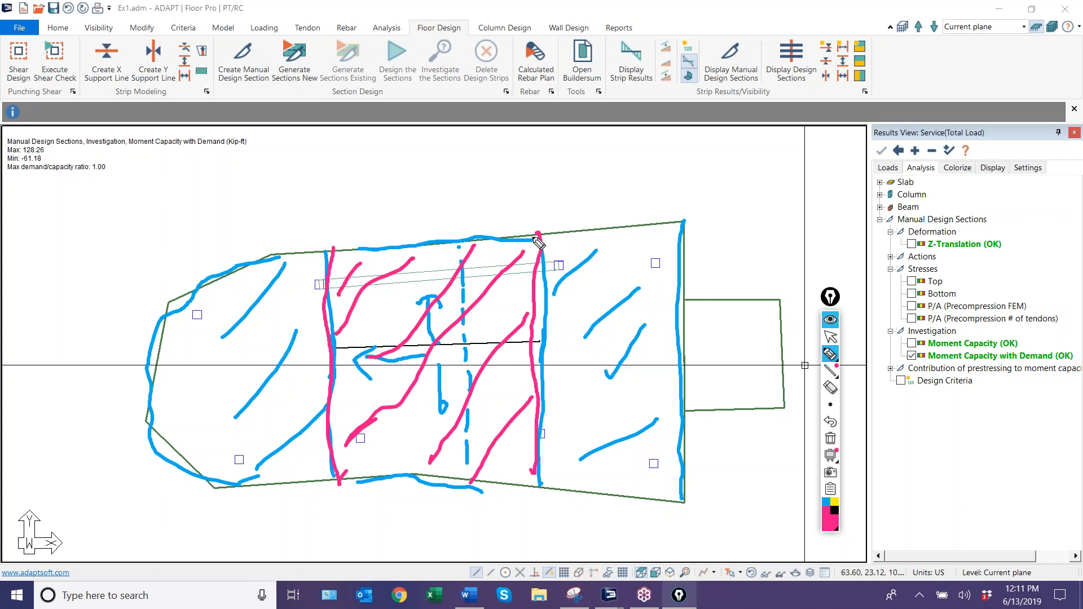
mouse_move(481, 209)
mouse_down()
mouse_move(478, 236)
mouse_move(509, 207)
mouse_up()
drag(452, 491, 446, 528)
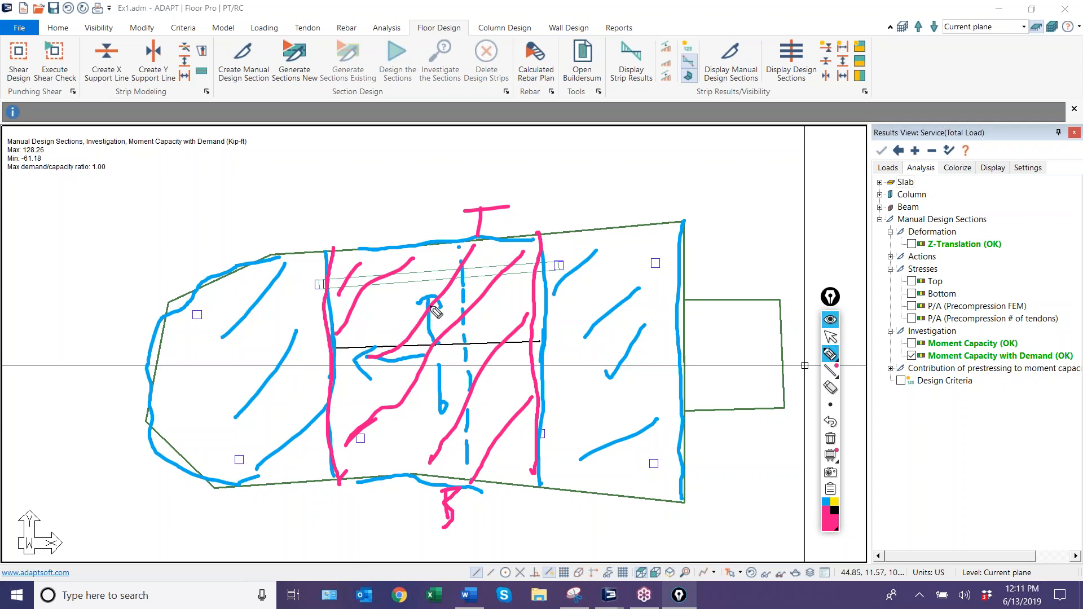
Outline and hatch a narrower band around the support line in black, and erase all the annotations.
click(824, 505)
click(835, 510)
drag(327, 310, 542, 307)
drag(335, 386, 538, 393)
drag(541, 325, 511, 377)
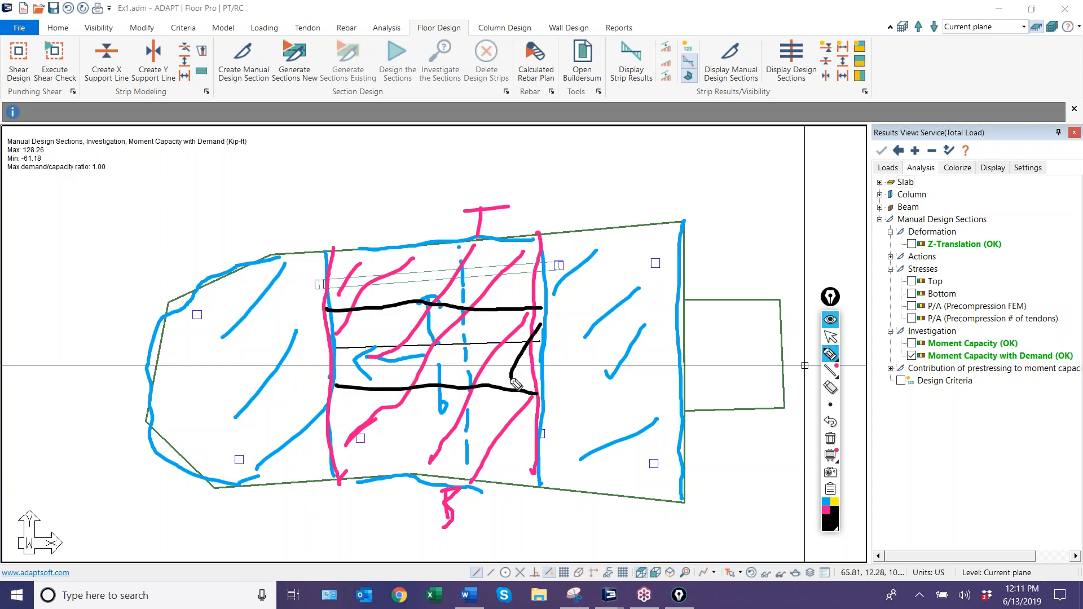
mouse_move(499, 319)
mouse_down()
mouse_move(469, 381)
mouse_move(434, 389)
mouse_up()
drag(452, 324, 398, 394)
drag(384, 317, 375, 348)
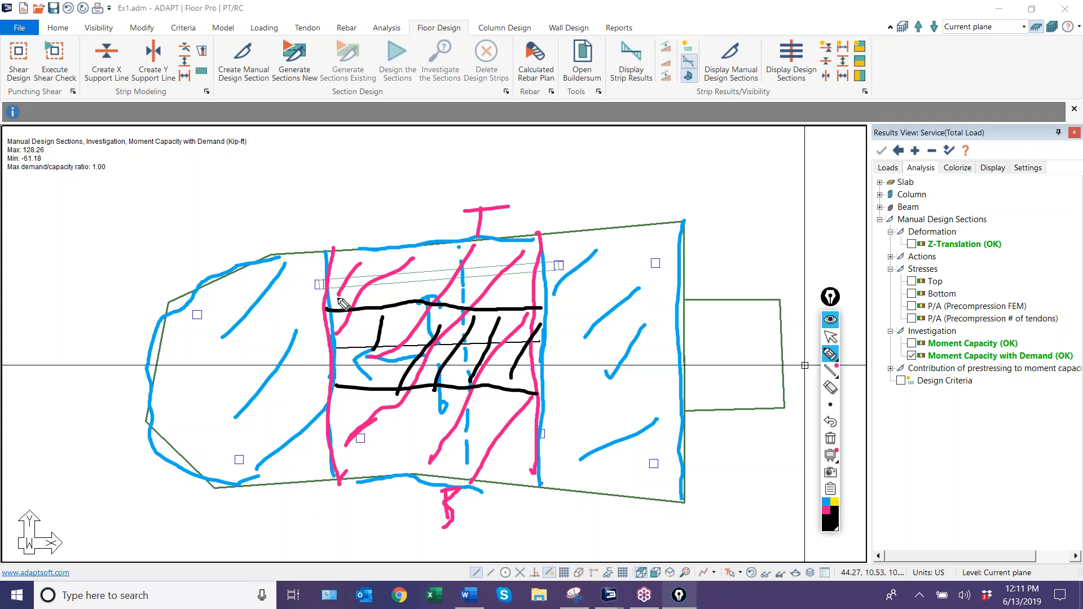
click(830, 439)
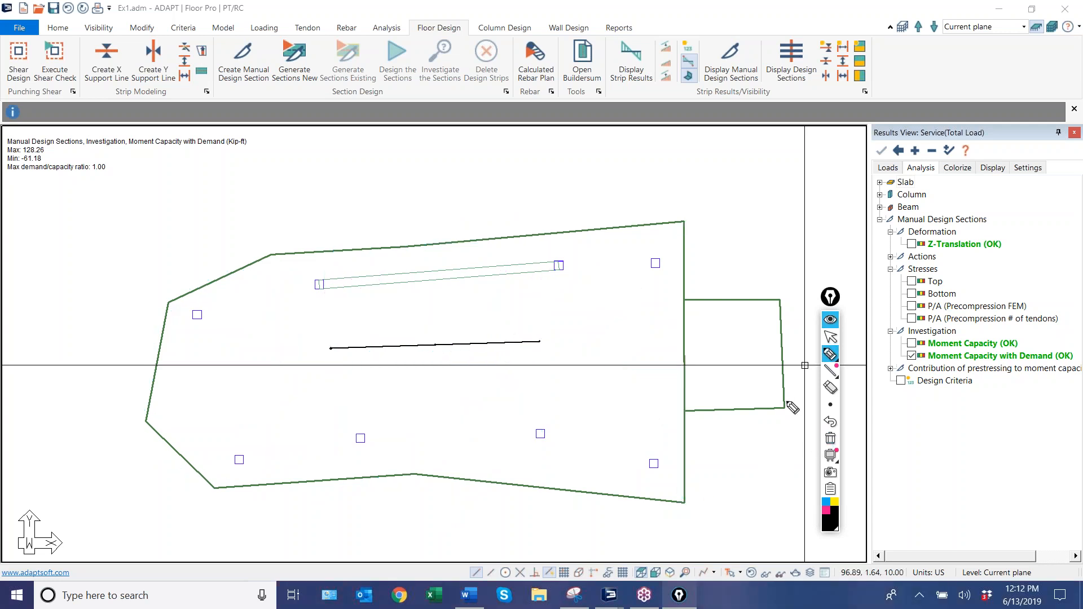
click(830, 336)
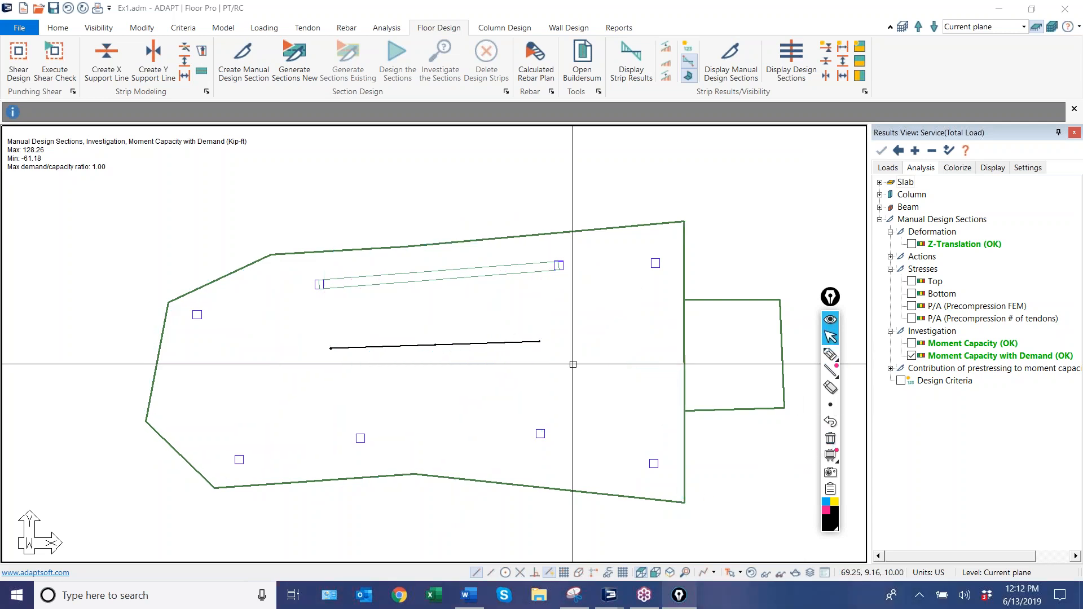
Review the general properties of the support line in the middle of the slab.
double_click(492, 341)
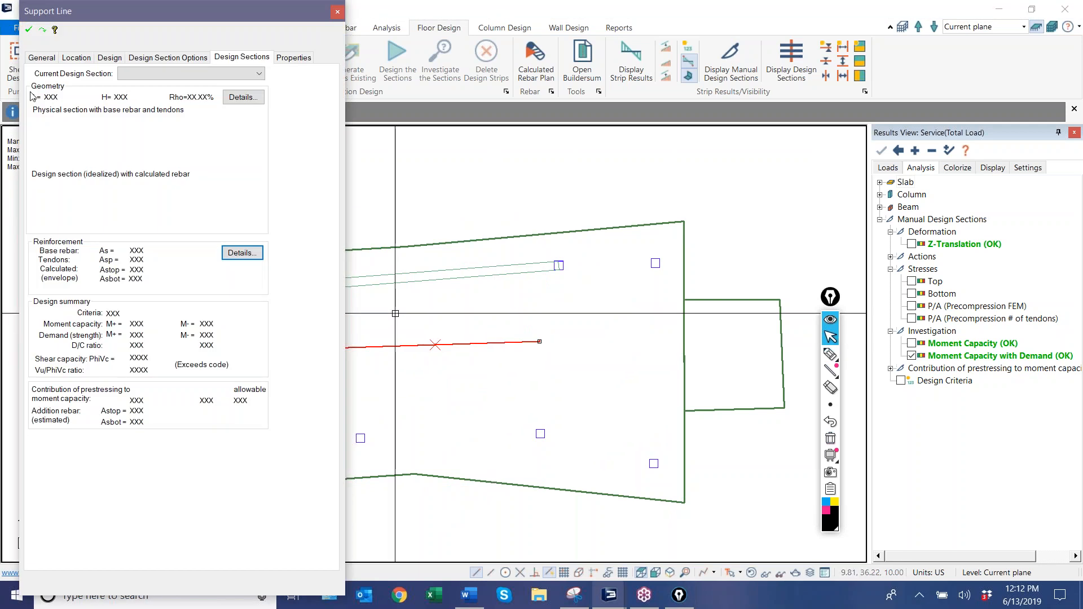
click(42, 57)
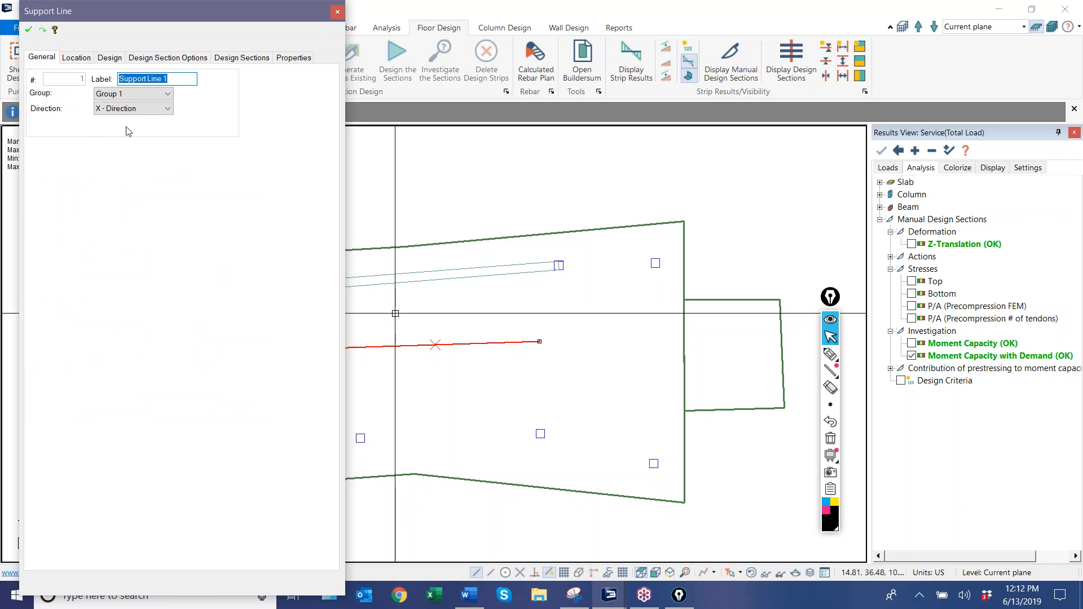
click(552, 186)
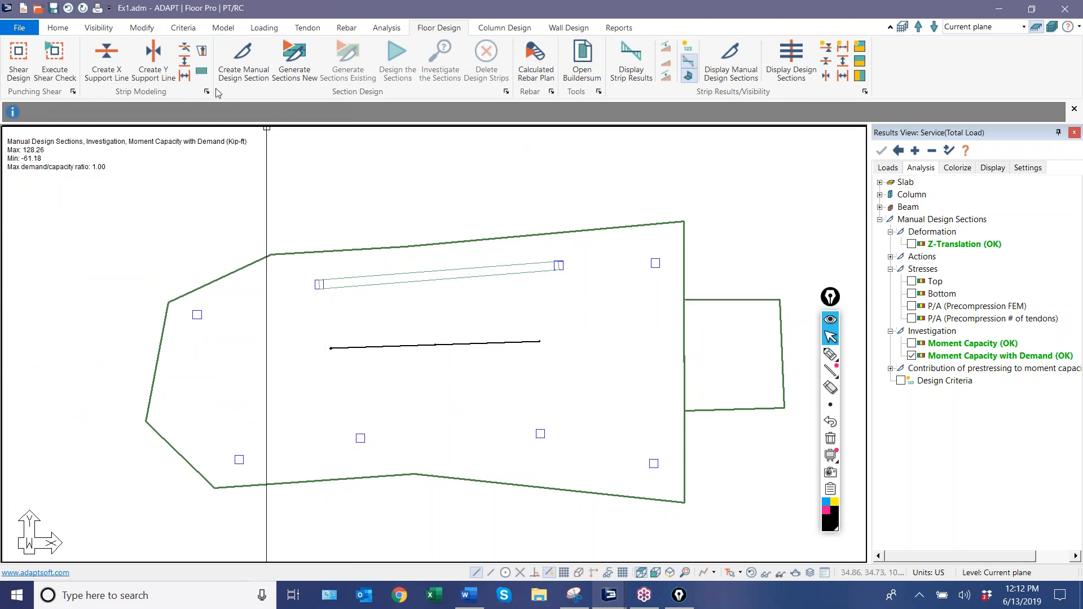
Draw X-direction splitters from both ends of the middle support line up past the slab's upper edge.
click(185, 62)
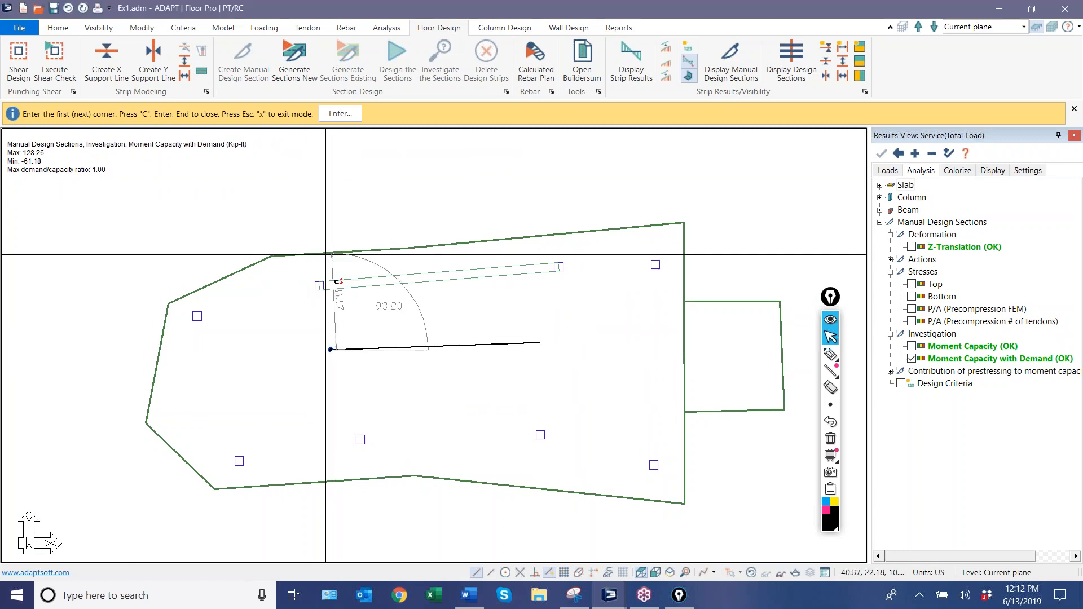
click(330, 349)
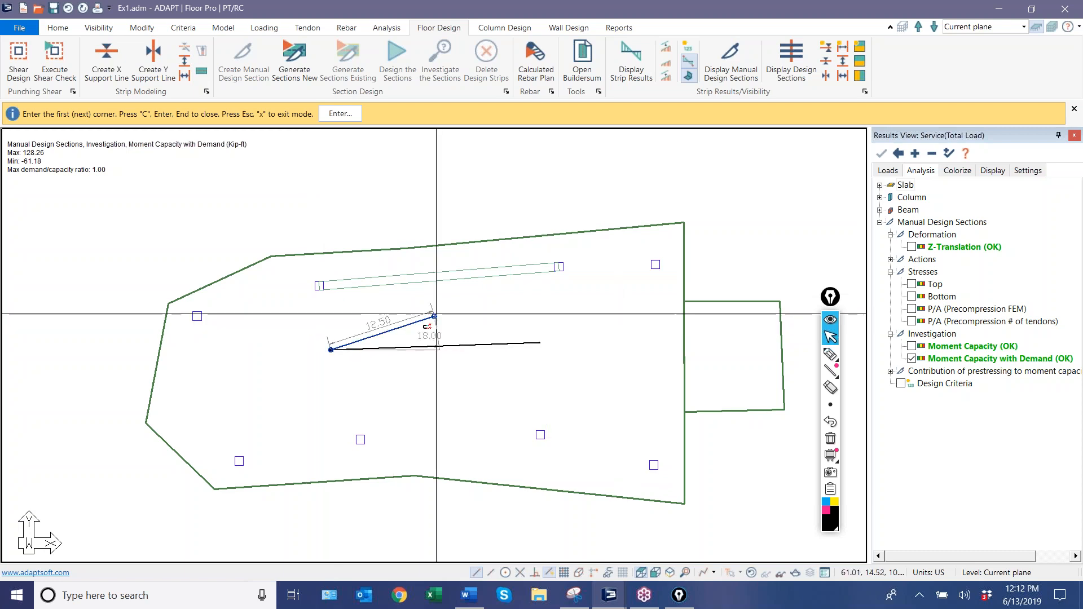
click(324, 229)
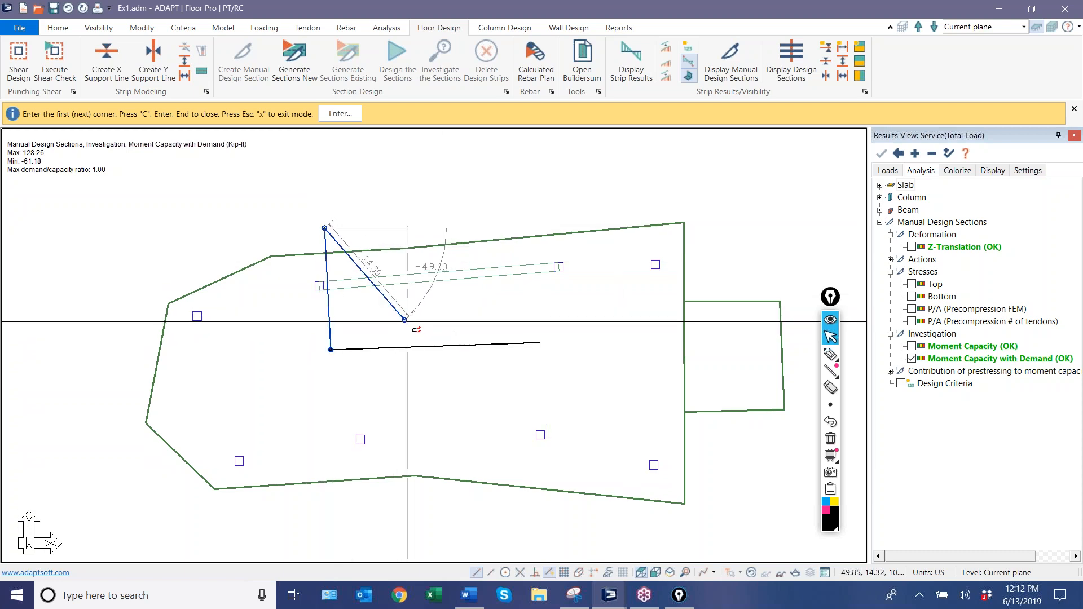
click(539, 342)
click(537, 225)
click(538, 346)
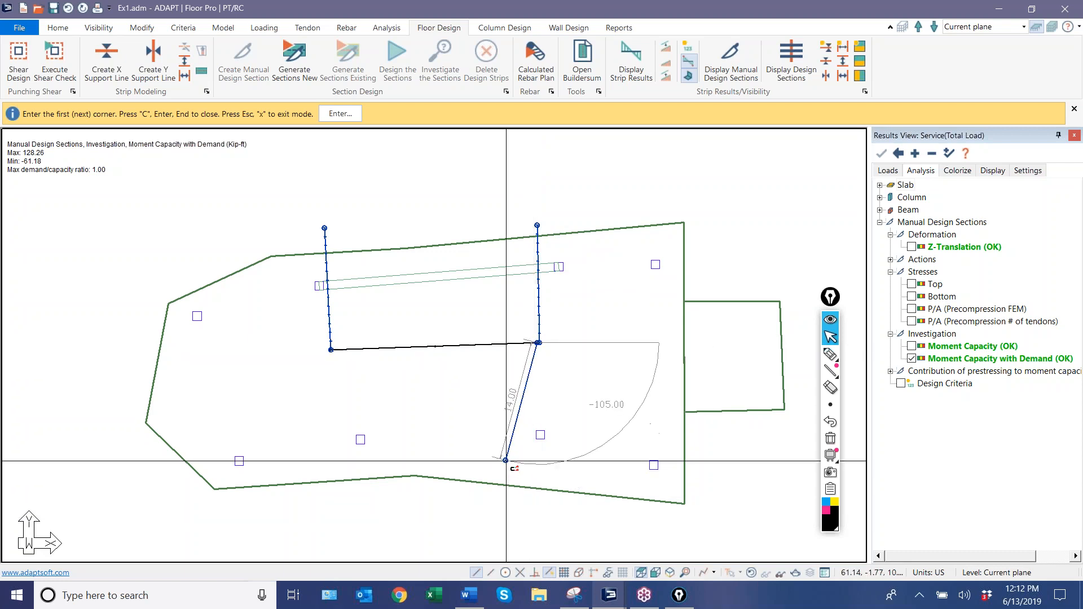
key(Escape)
Draw X-direction splitters from both ends of the middle support line down past the slab's lower edge.
scroll(537, 361, up, 3)
scroll(536, 317, up, 4)
scroll(529, 342, down, 4)
click(185, 61)
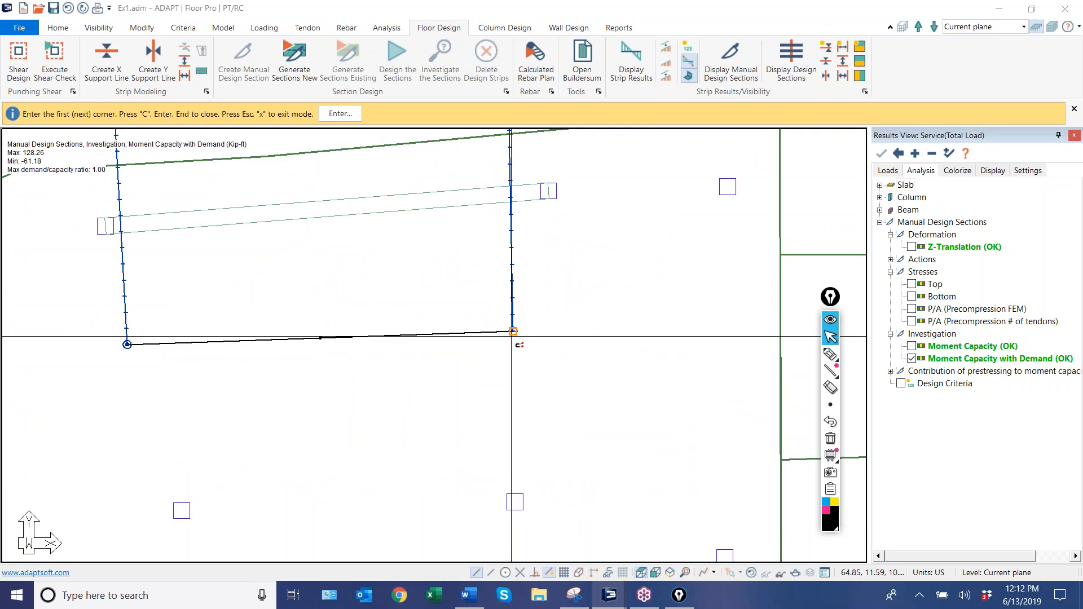
click(513, 336)
scroll(515, 491, down, 2)
middle_drag(515, 497, 543, 332)
click(537, 423)
click(245, 212)
click(245, 425)
scroll(340, 435, down, 3)
right_click(350, 181)
click(363, 189)
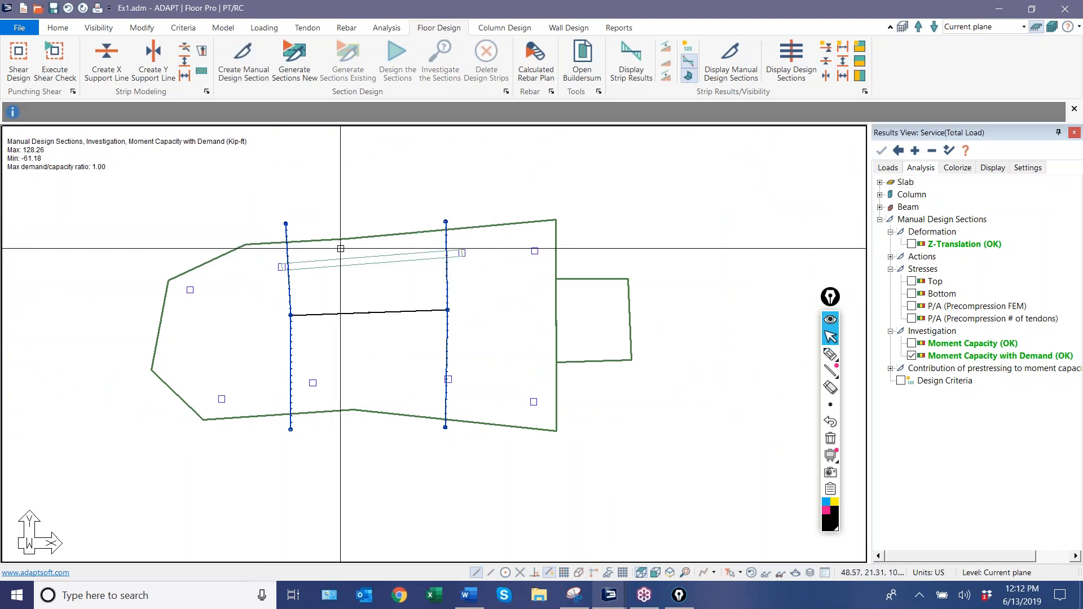
Generate new design sections and select the resulting strip to inspect its extent between the vertical splitters.
click(285, 66)
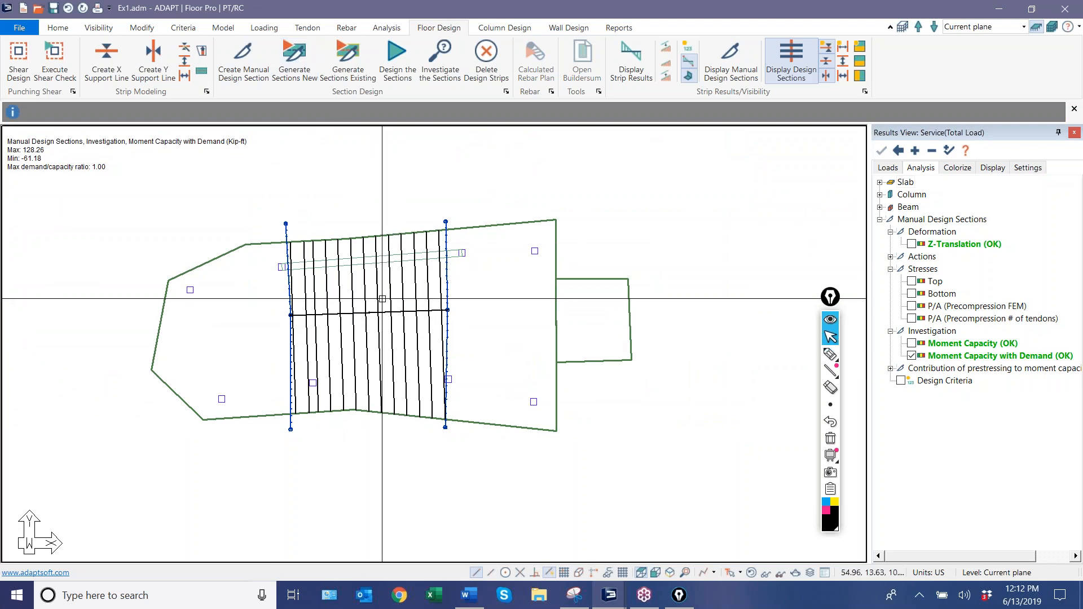
click(379, 344)
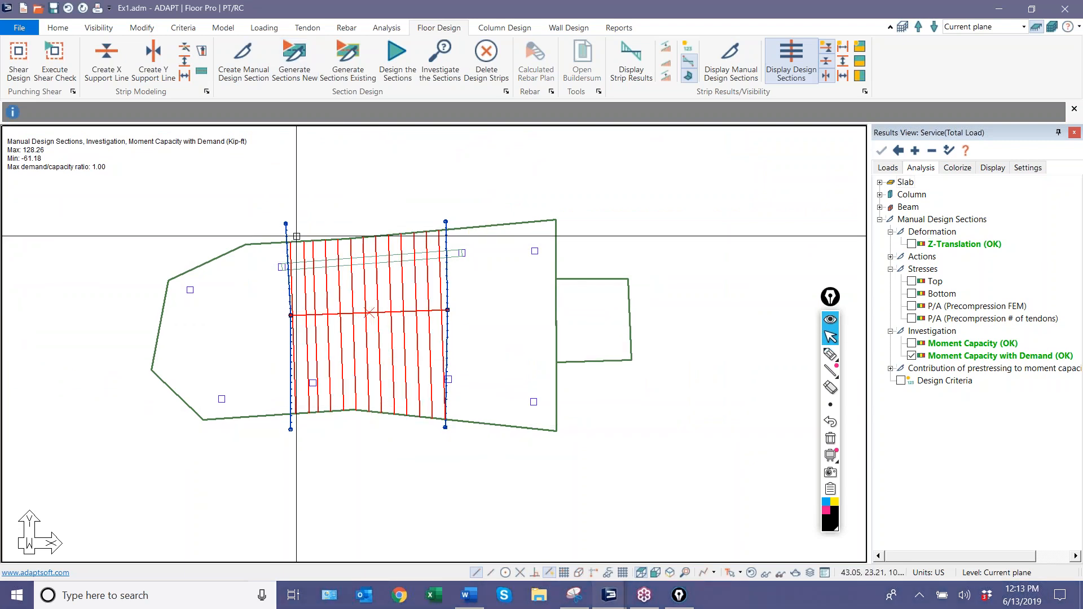
key(Escape)
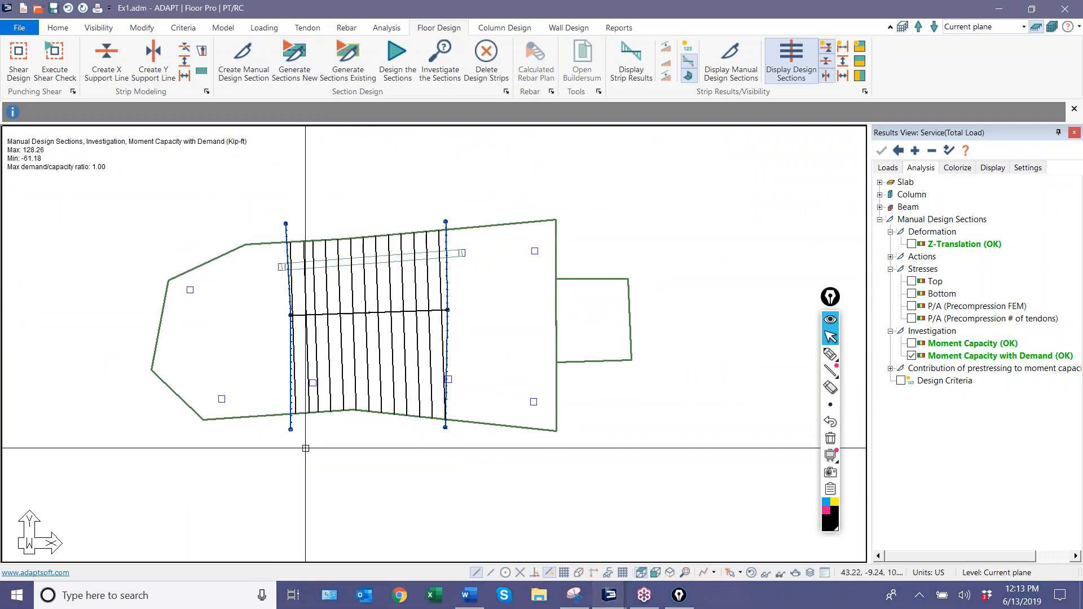
Draw two horizontal X-direction splitters, one above and one below the middle support line, and regenerate the design sections between them.
click(504, 28)
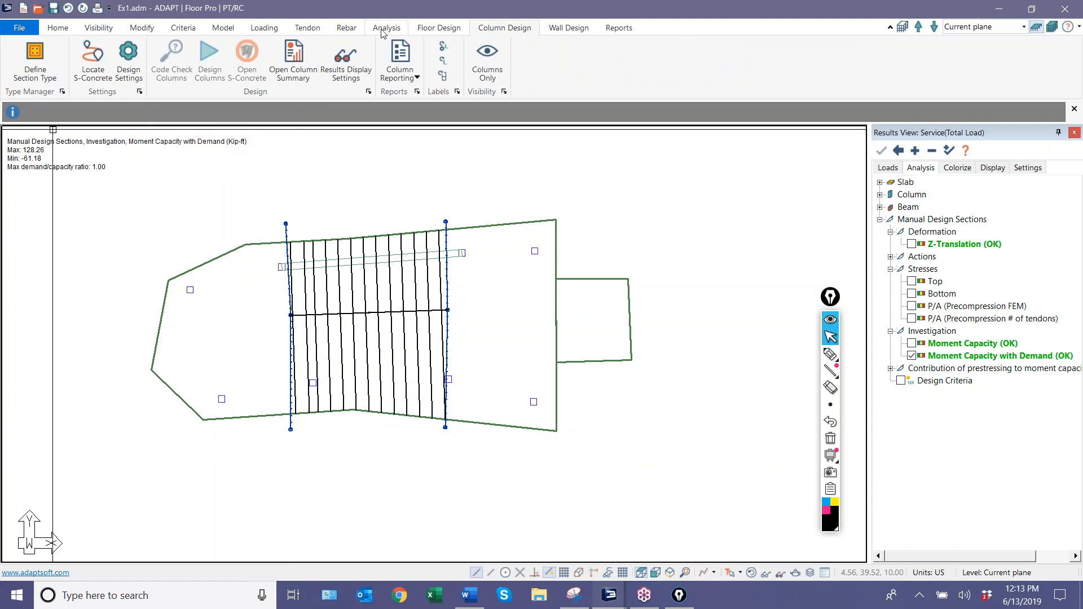
click(448, 29)
click(183, 62)
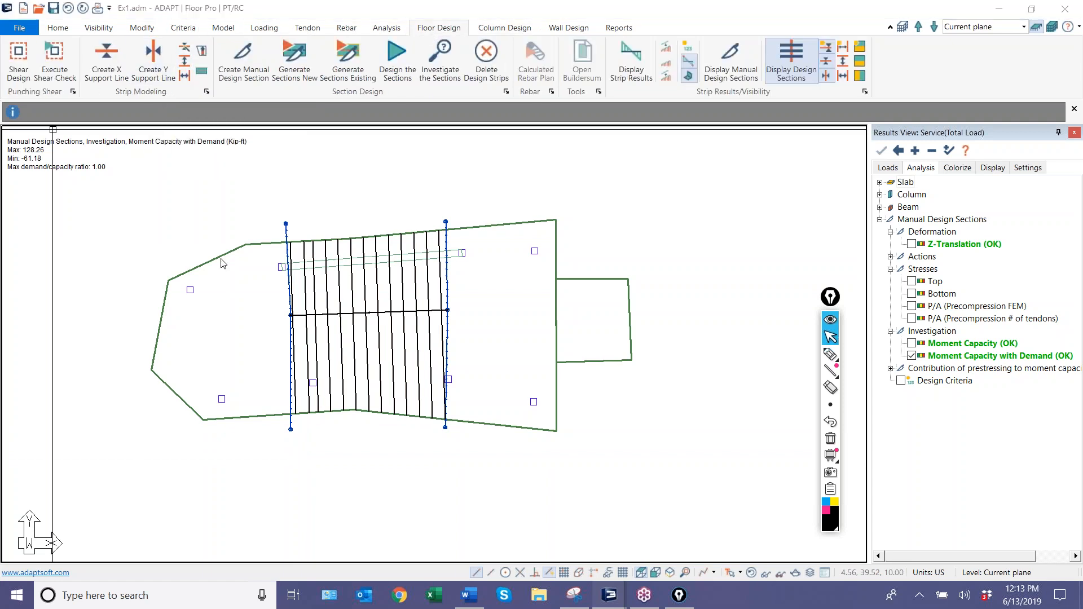
click(274, 287)
click(454, 280)
click(280, 355)
click(466, 349)
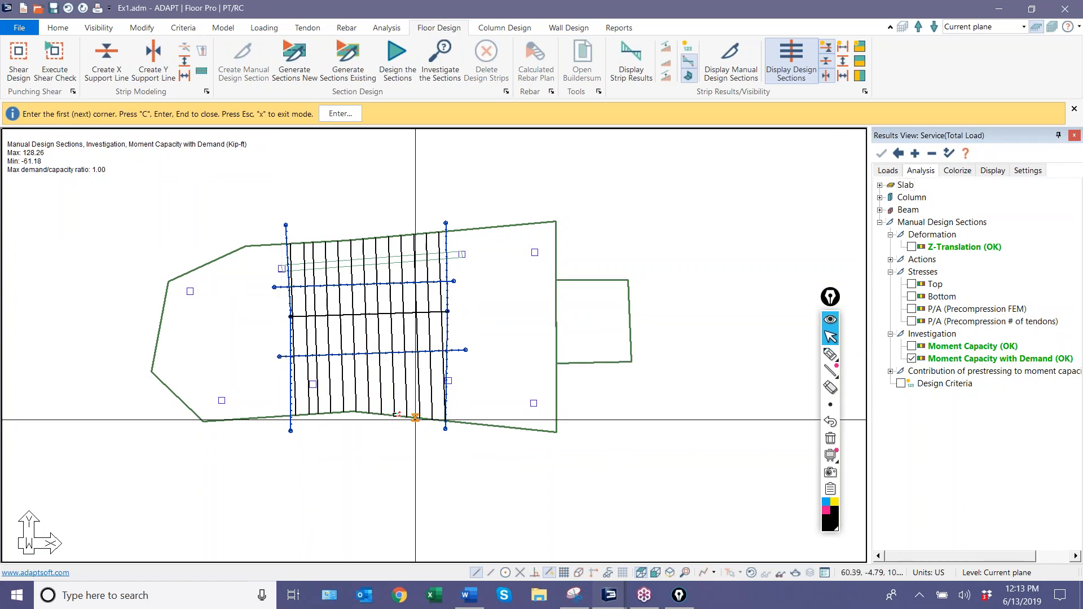
right_click(228, 192)
click(262, 204)
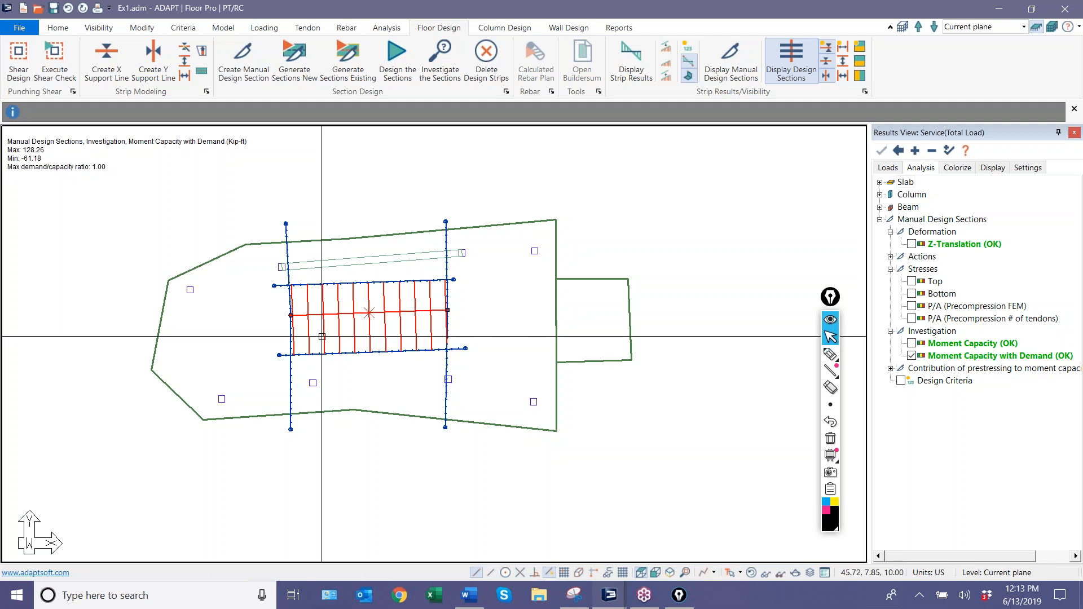
click(448, 310)
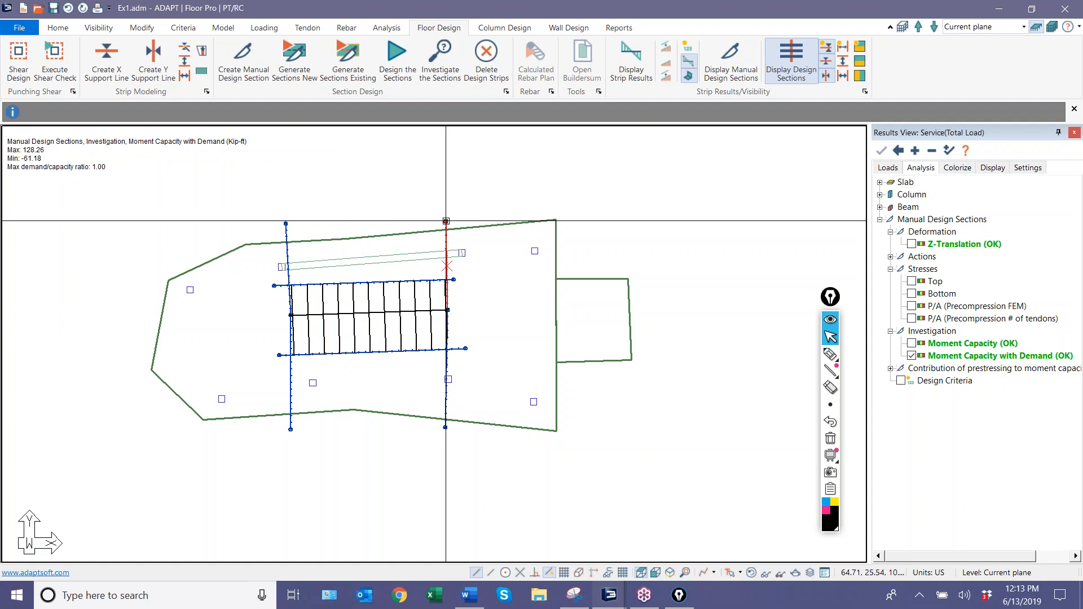
click(479, 301)
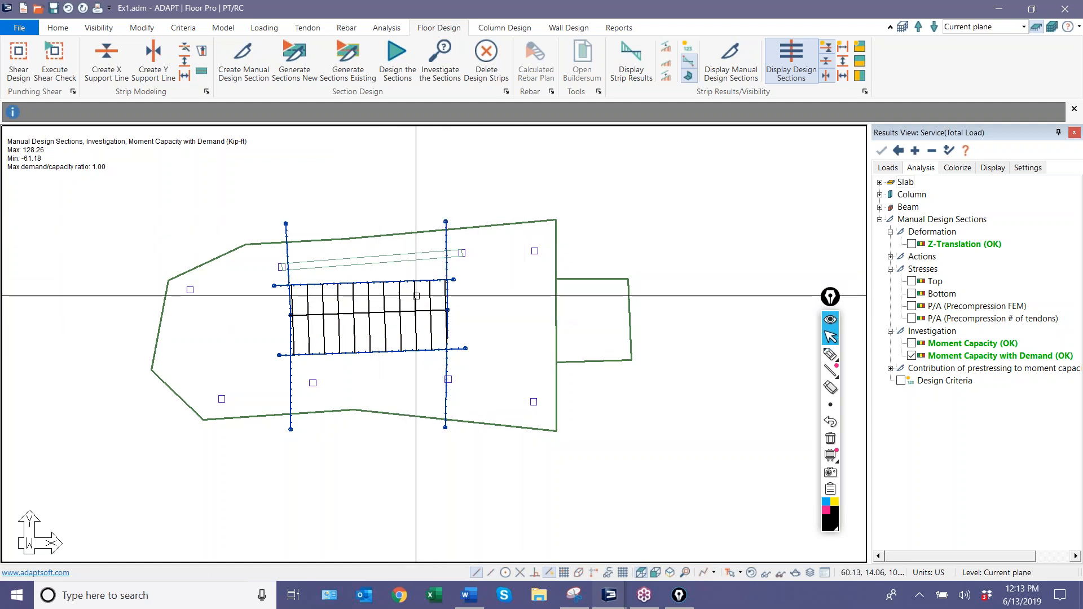
Delete the horizontal splitter above the middle support line and the generated design strips.
click(454, 281)
key(Delete)
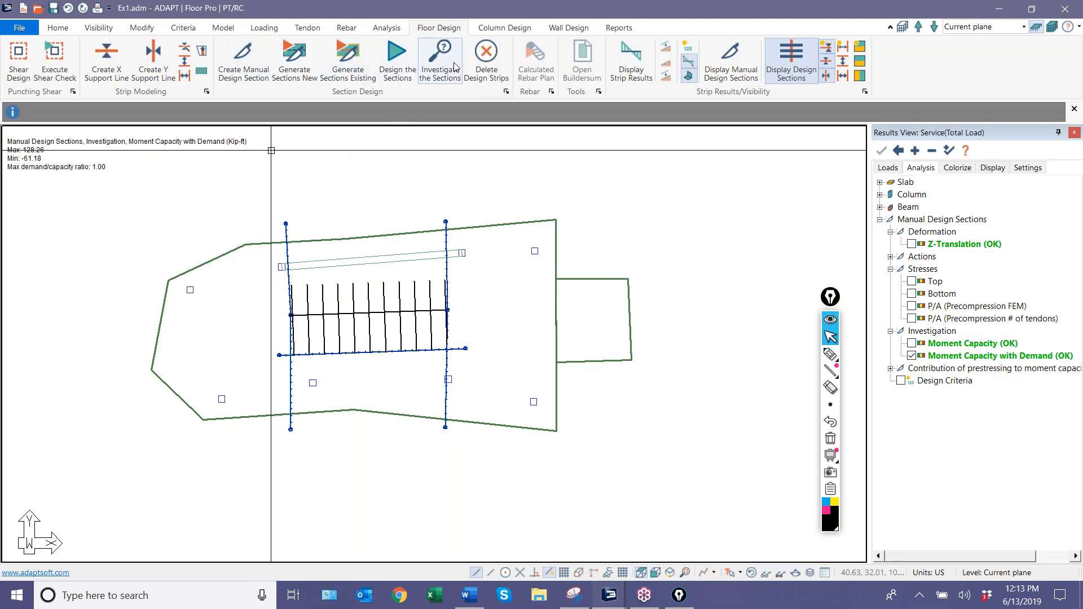
click(474, 63)
click(482, 326)
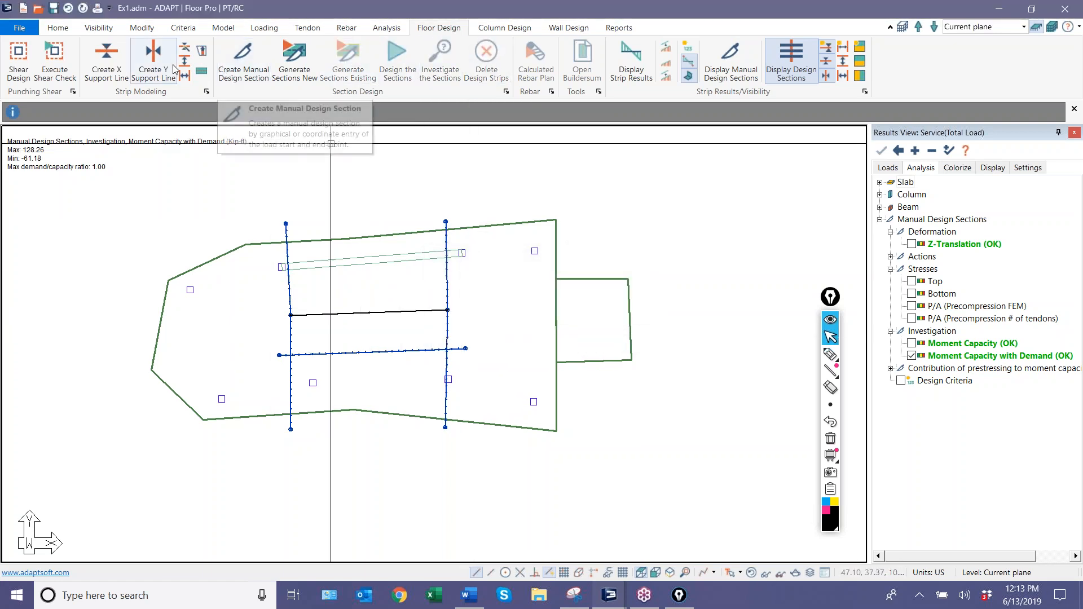
Create an X-direction support line from the left slab edge through the upper row of columns, ending with a perpendicular snap at the right edge.
click(125, 62)
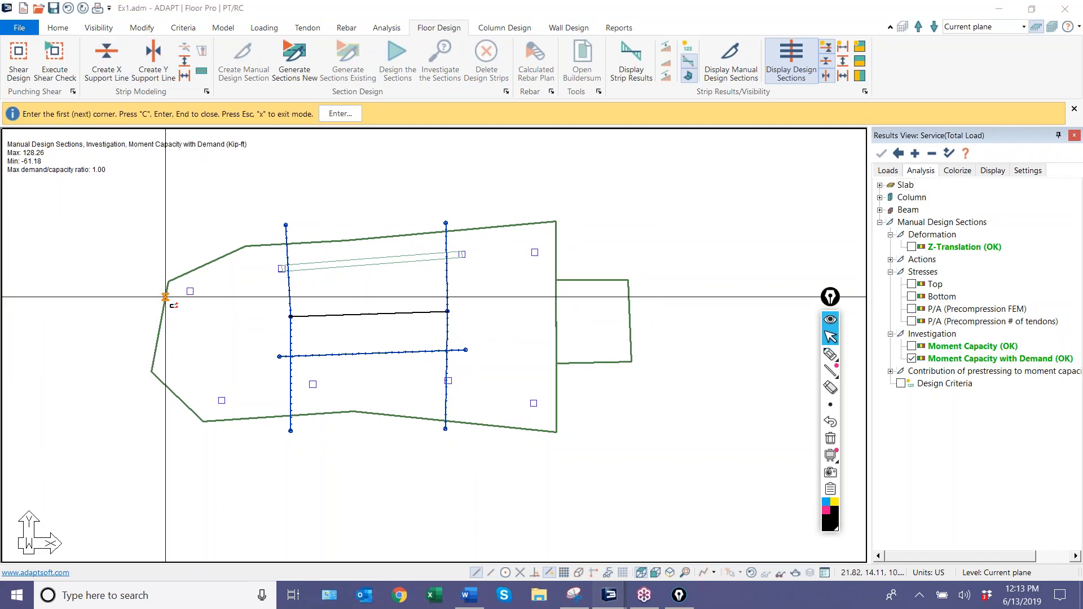
click(166, 295)
click(190, 292)
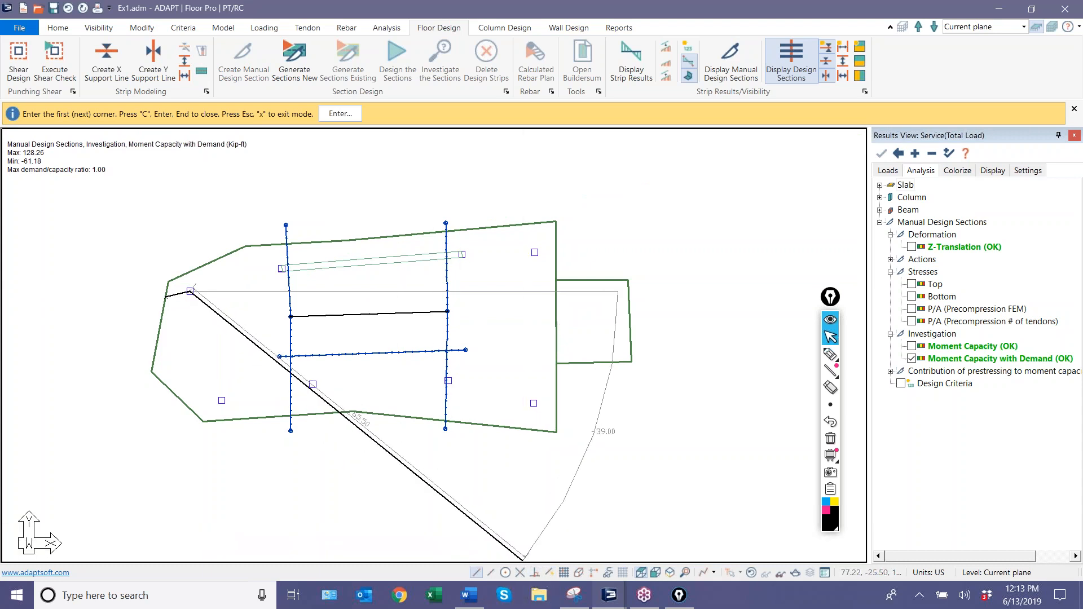
click(282, 268)
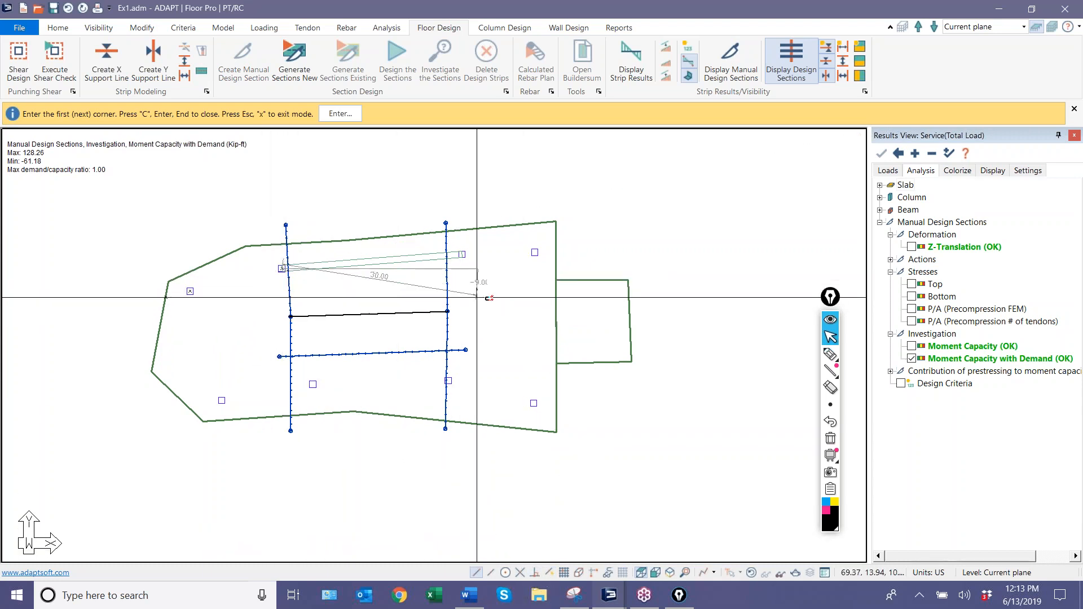
click(535, 252)
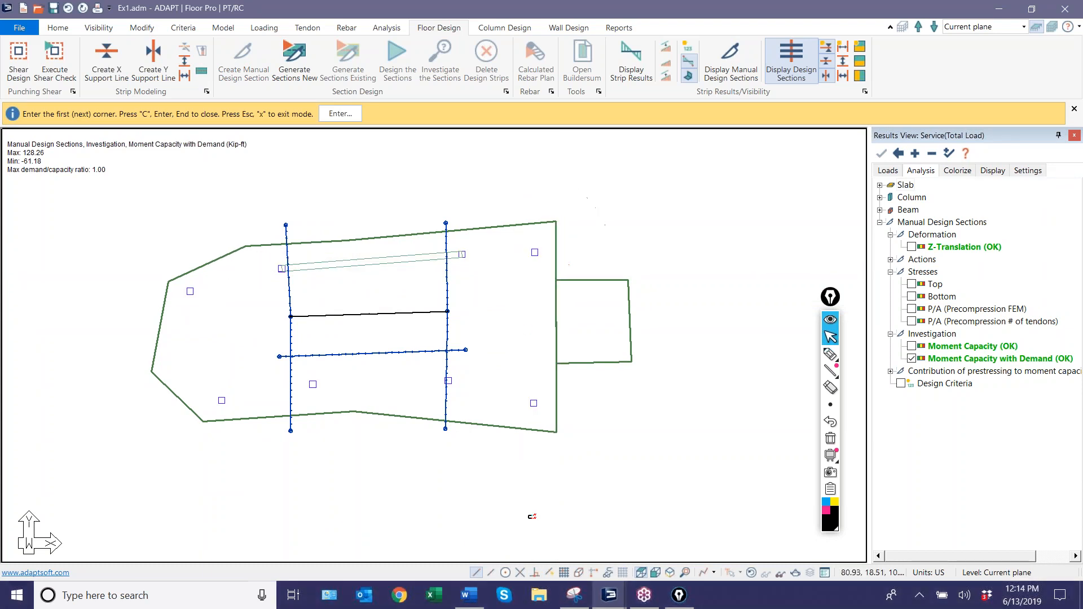
click(532, 574)
click(554, 252)
right_click(175, 198)
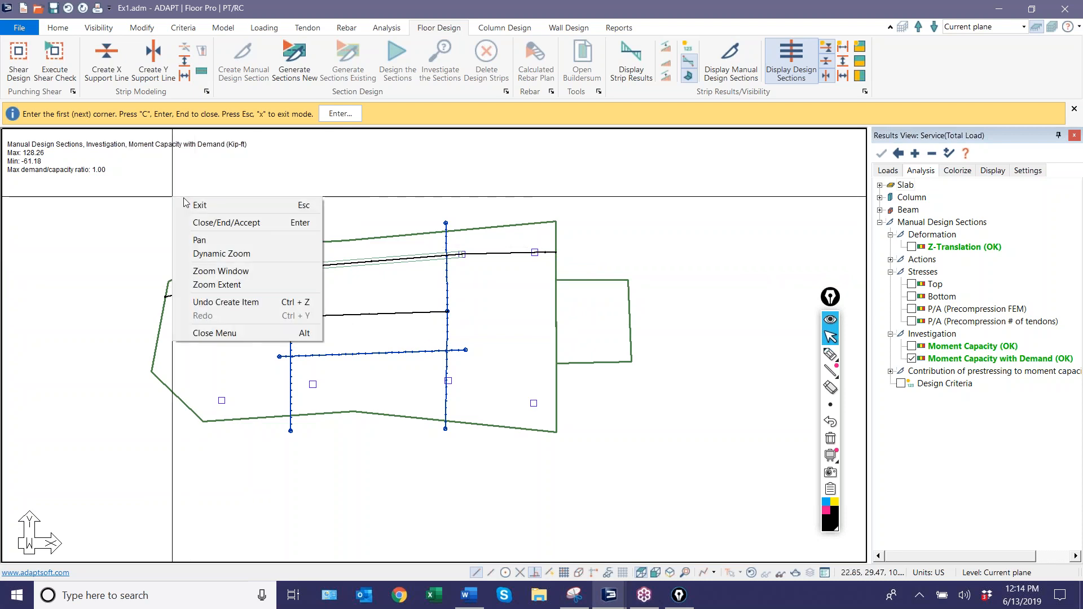
click(202, 205)
Review the general and design criteria properties of the support line through the upper row of columns.
double_click(235, 280)
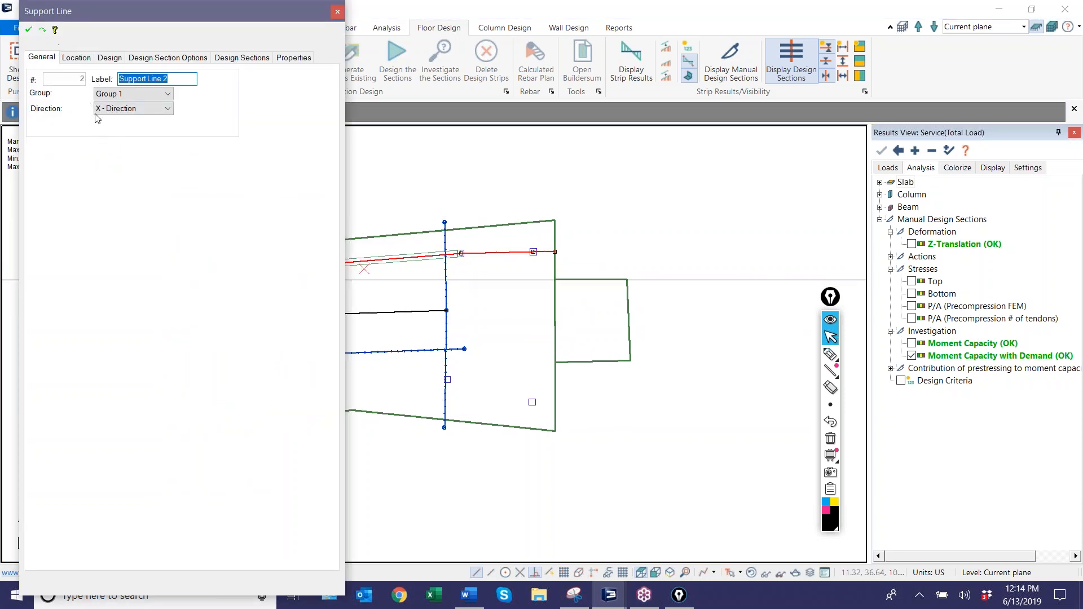
click(109, 57)
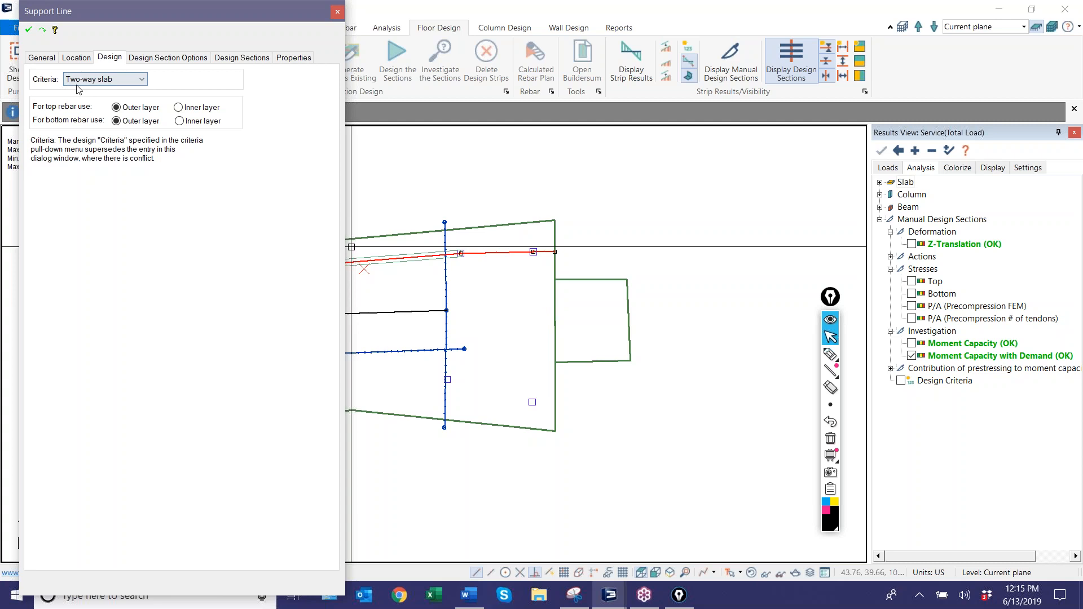
click(338, 12)
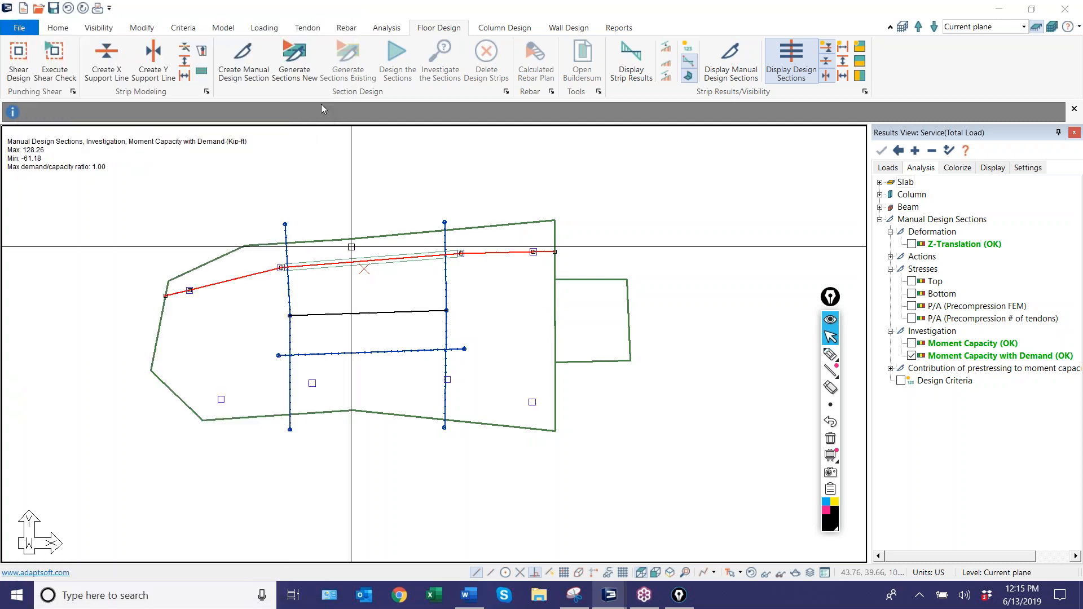
scroll(263, 333, up, 2)
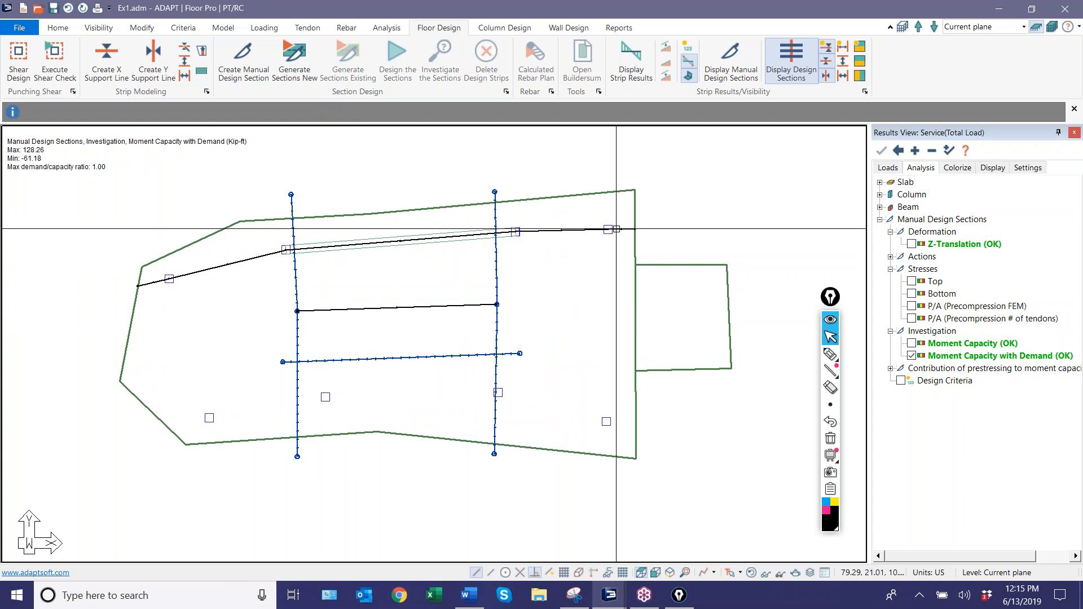
scroll(266, 303, down, 2)
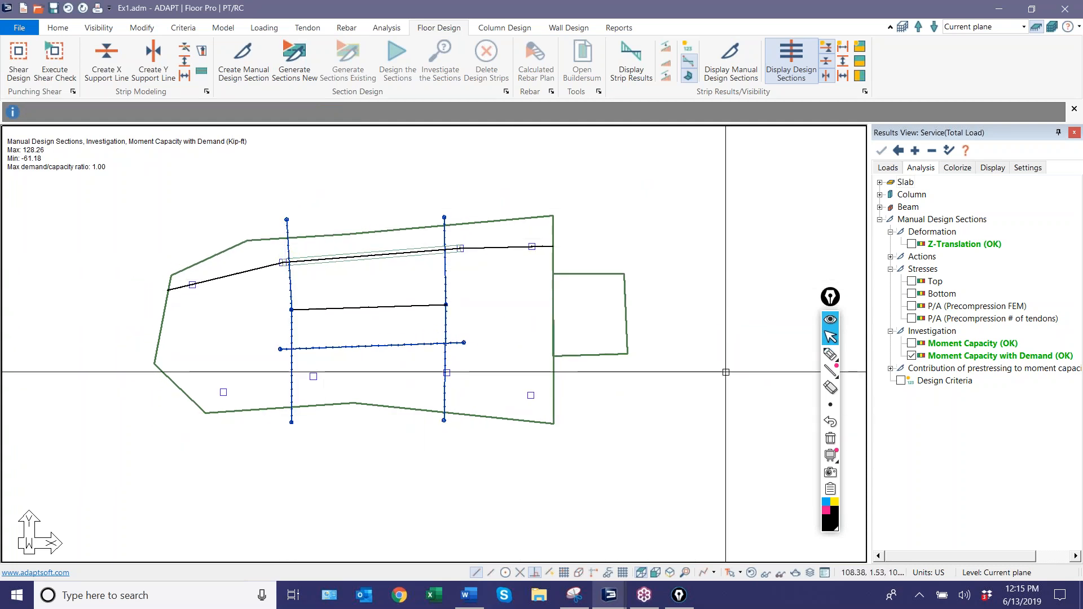
Trace the splitter at the middle support line's left end in black, and annotate a leftward arrow beside its upper end.
click(836, 360)
drag(284, 212, 297, 438)
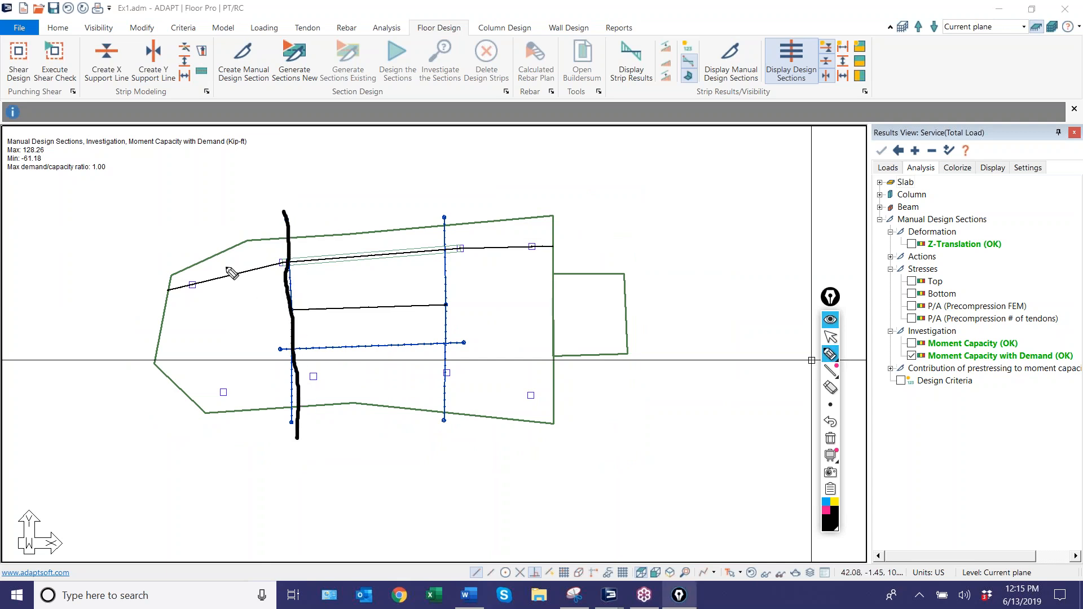
drag(264, 215, 206, 238)
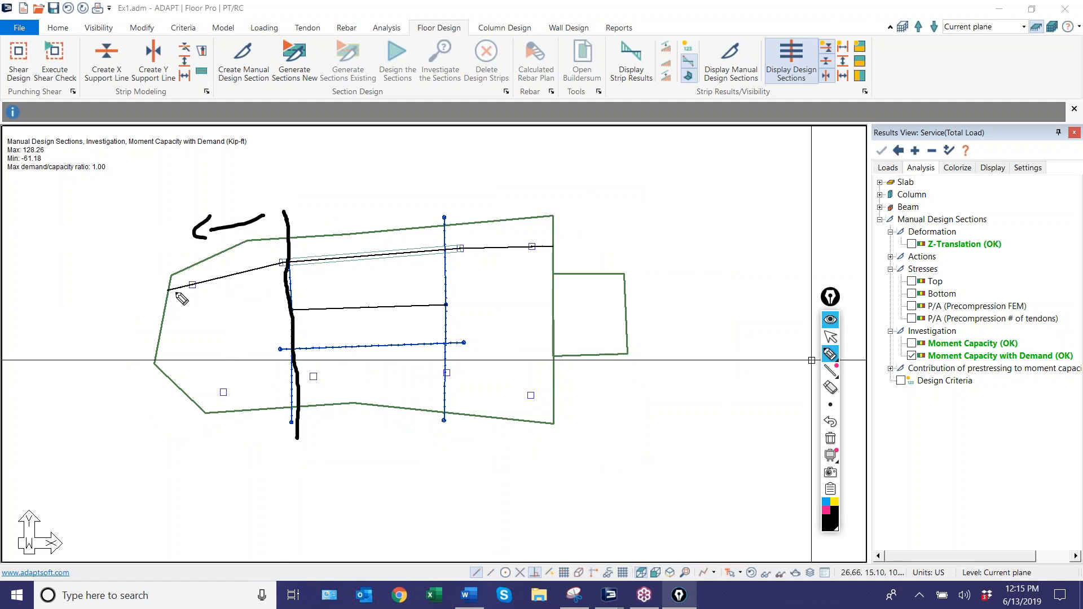
Number the spans along the upper support line 1 to 5, write 1B above the middle line, and write A beside the upper line's right end.
drag(178, 270, 229, 269)
drag(367, 239, 374, 244)
drag(495, 230, 548, 241)
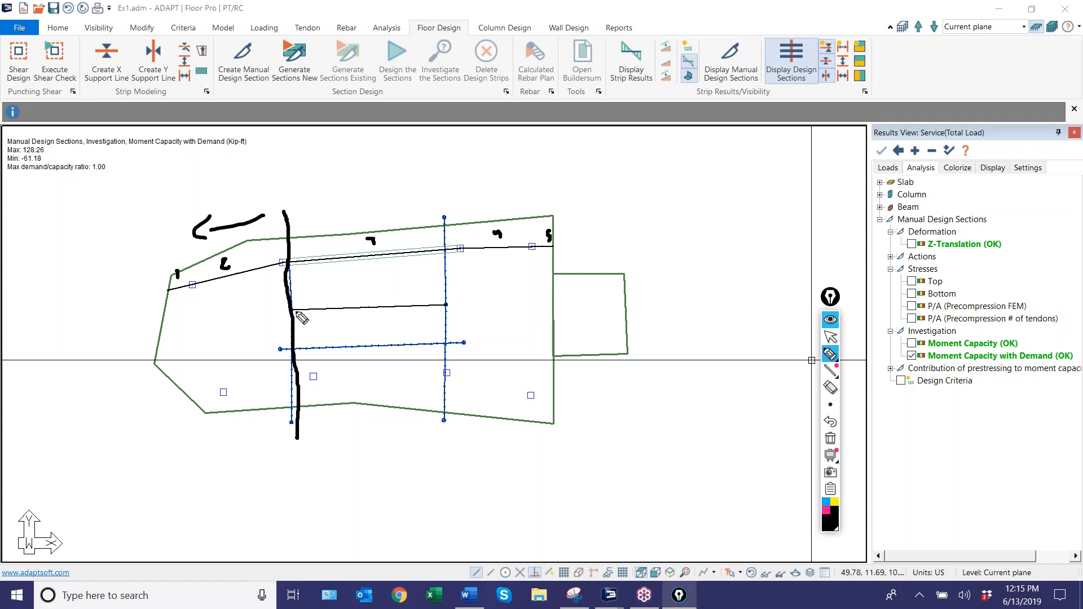
mouse_move(375, 286)
mouse_down()
mouse_move(376, 298)
mouse_move(392, 290)
mouse_move(388, 303)
mouse_up()
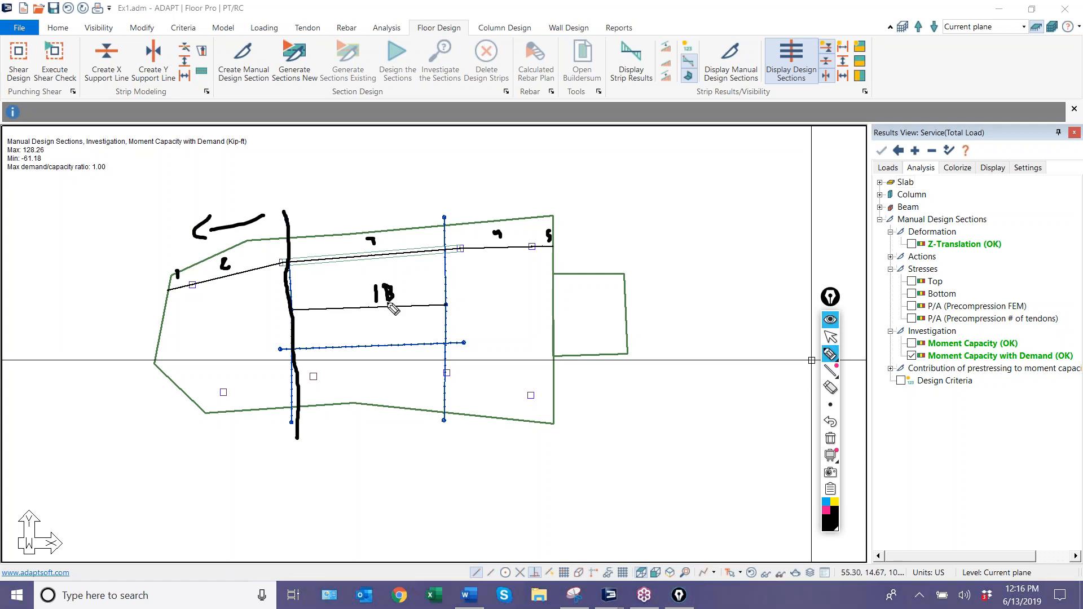
mouse_move(562, 243)
mouse_down()
mouse_move(568, 231)
mouse_move(578, 243)
mouse_up()
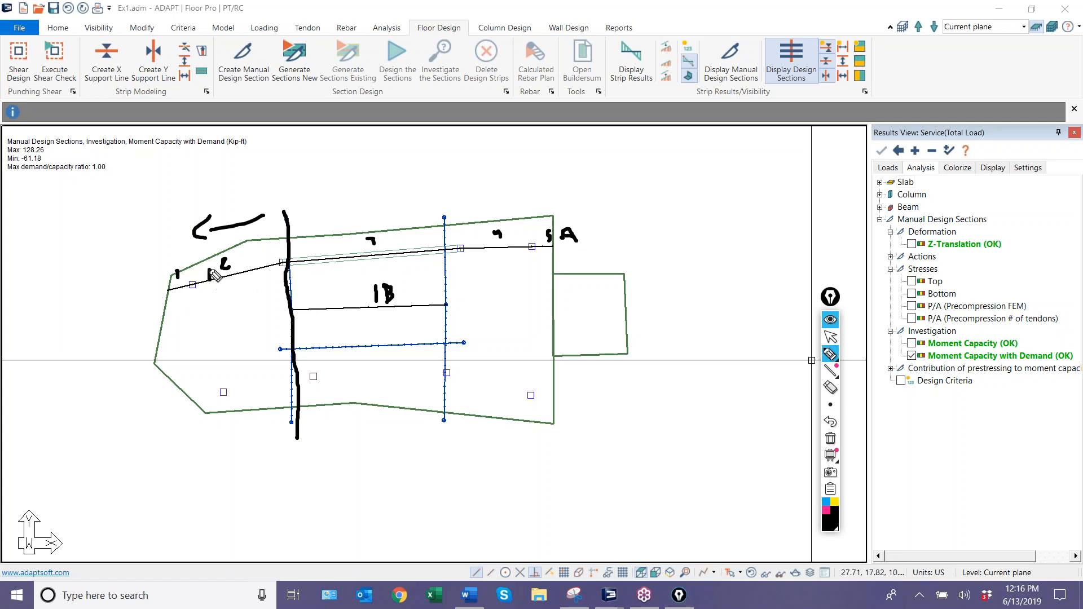
Sketch a downward arrow in the left span, a vertical section line near the left splitter and curved arrows across it, and clear all annotations.
drag(207, 273, 225, 277)
drag(209, 287, 216, 316)
drag(207, 308, 226, 302)
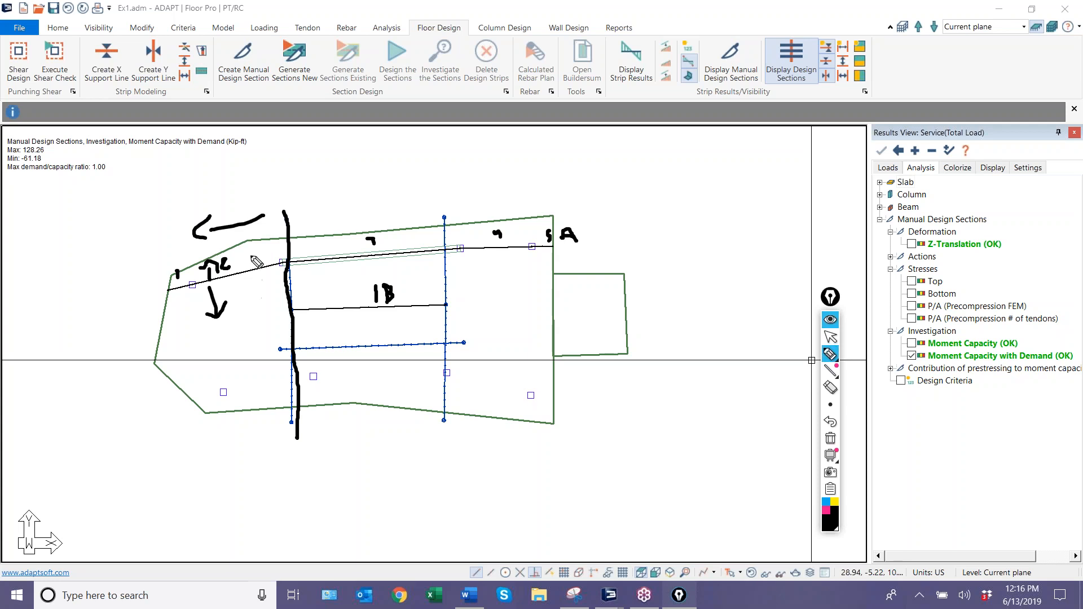
drag(252, 239, 268, 412)
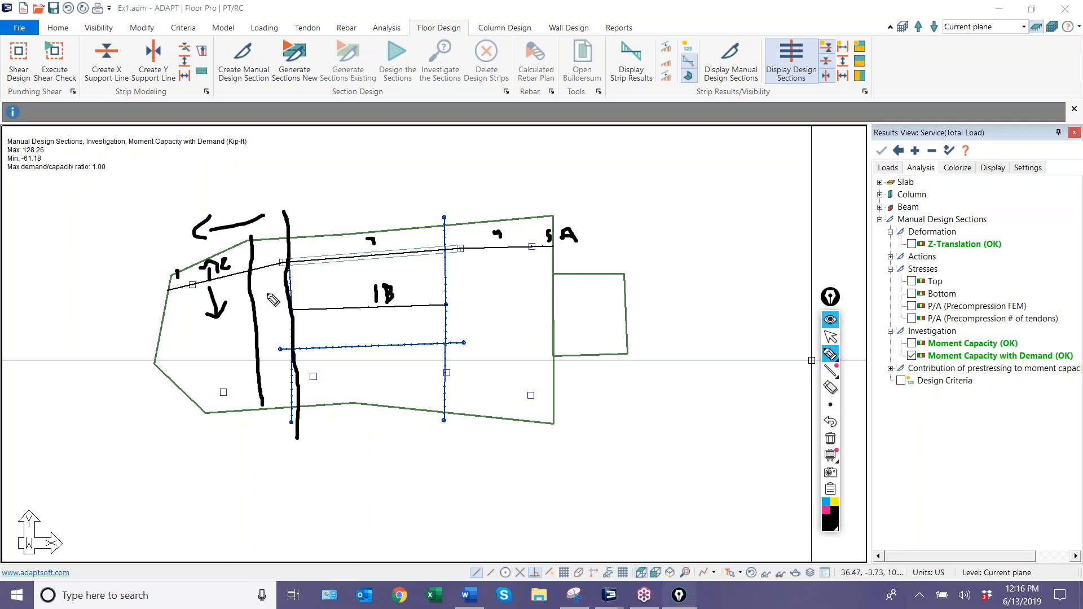
mouse_move(269, 300)
mouse_down()
mouse_move(299, 282)
mouse_move(313, 307)
mouse_up()
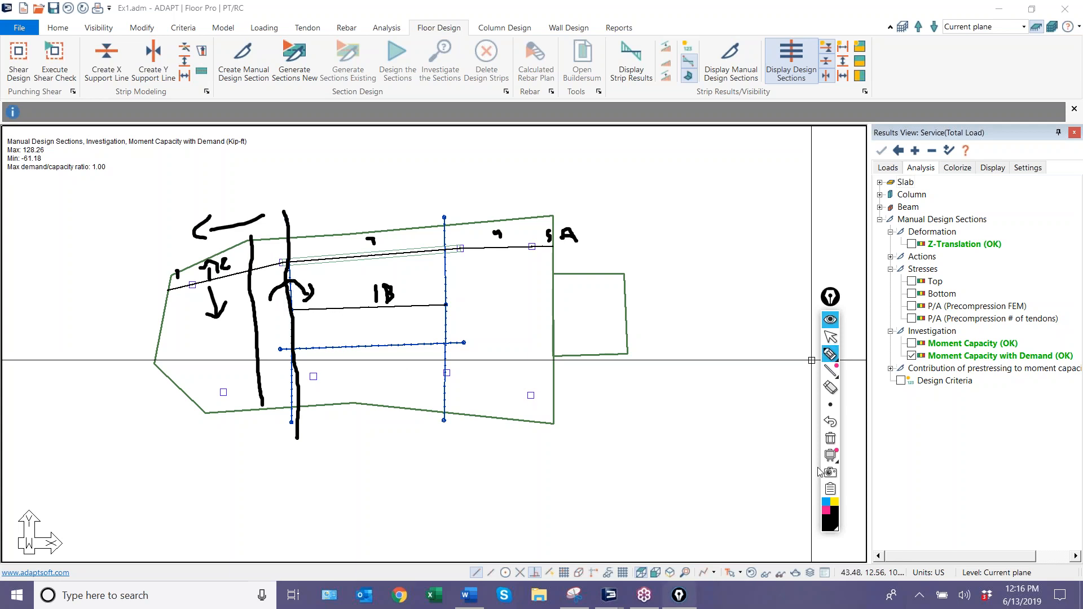
click(830, 439)
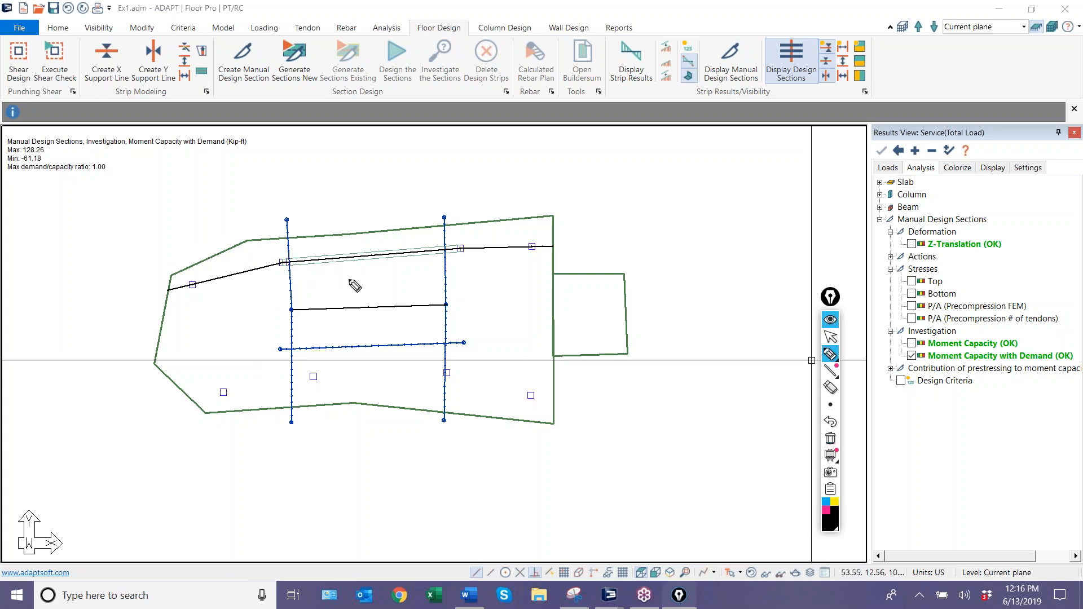
Trace the middle and upper support lines between the vertical splitters in black, and trace both vertical splitters in blue.
drag(307, 310, 445, 300)
drag(296, 261, 434, 247)
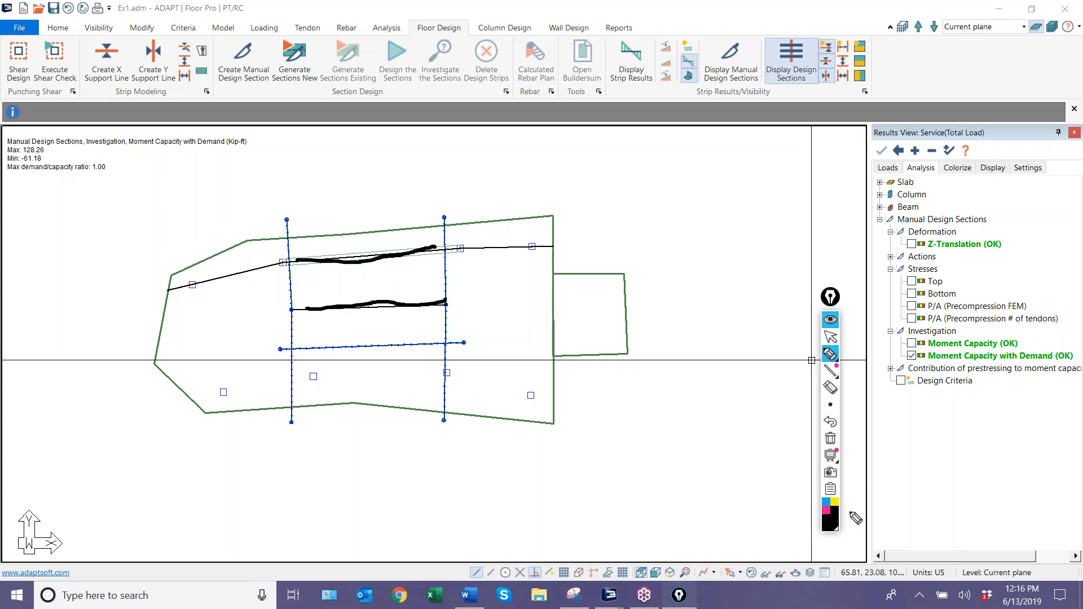
click(826, 501)
drag(446, 220, 446, 320)
drag(284, 234, 287, 339)
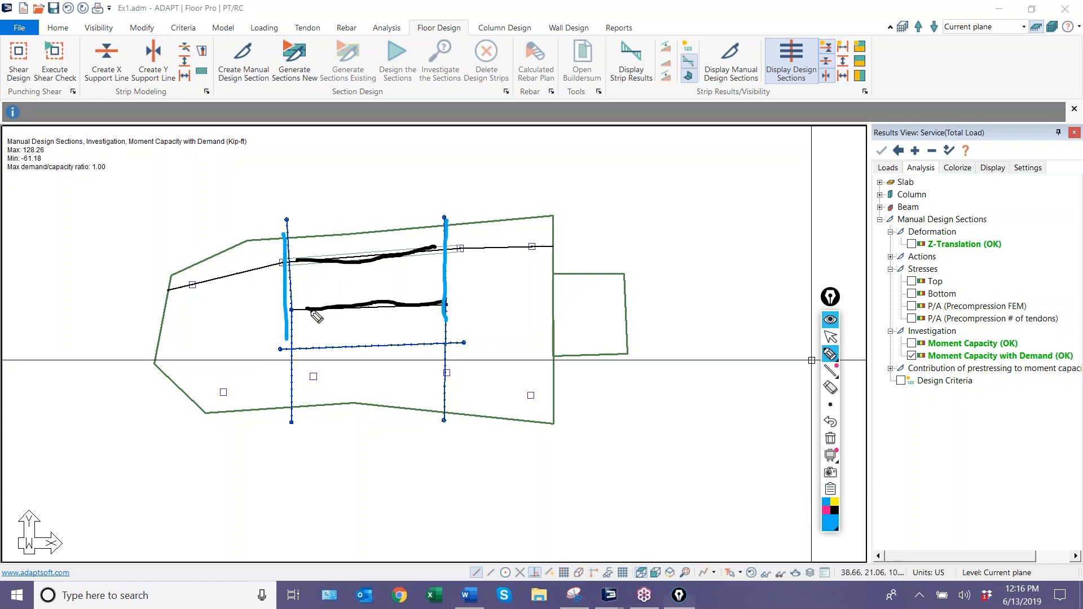
Mark the boundary between the upper and middle support lines in blue and hatch the tributary area on each side of it.
drag(291, 282, 445, 278)
mouse_move(441, 231)
mouse_down()
mouse_move(411, 288)
mouse_move(398, 257)
mouse_move(390, 273)
mouse_up()
mouse_move(391, 232)
mouse_down()
mouse_move(362, 282)
mouse_move(348, 261)
mouse_move(298, 268)
mouse_up()
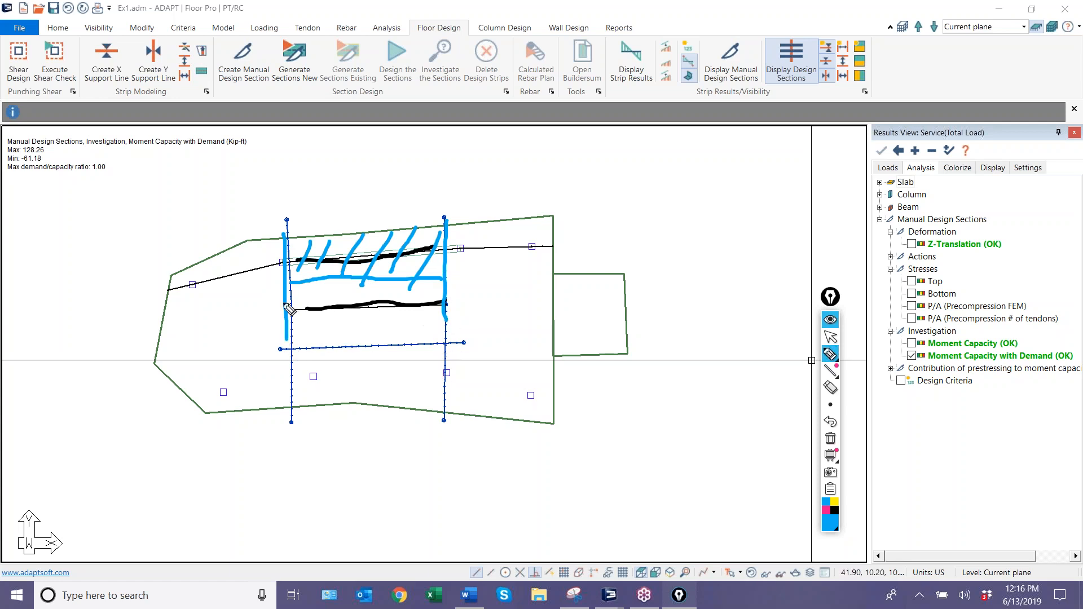
mouse_move(298, 289)
mouse_down()
mouse_move(328, 352)
mouse_move(368, 342)
mouse_up()
mouse_move(348, 290)
mouse_down()
mouse_move(393, 328)
mouse_move(431, 323)
mouse_up()
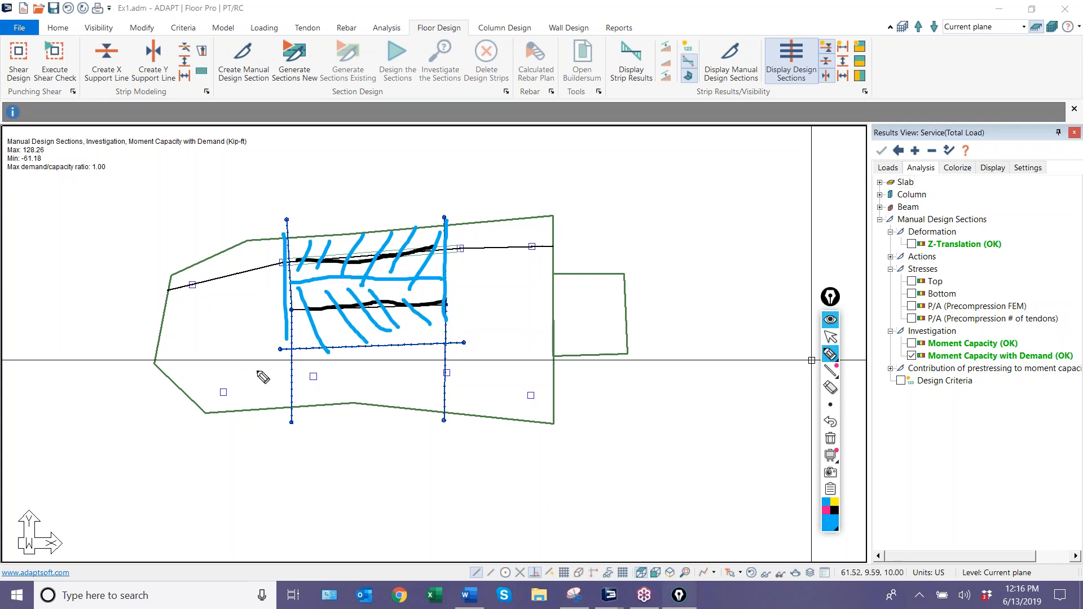
Label the slab regions around the splitters in blue, draw a vertical line right of the right splitter, and clear all annotations.
drag(217, 308, 221, 370)
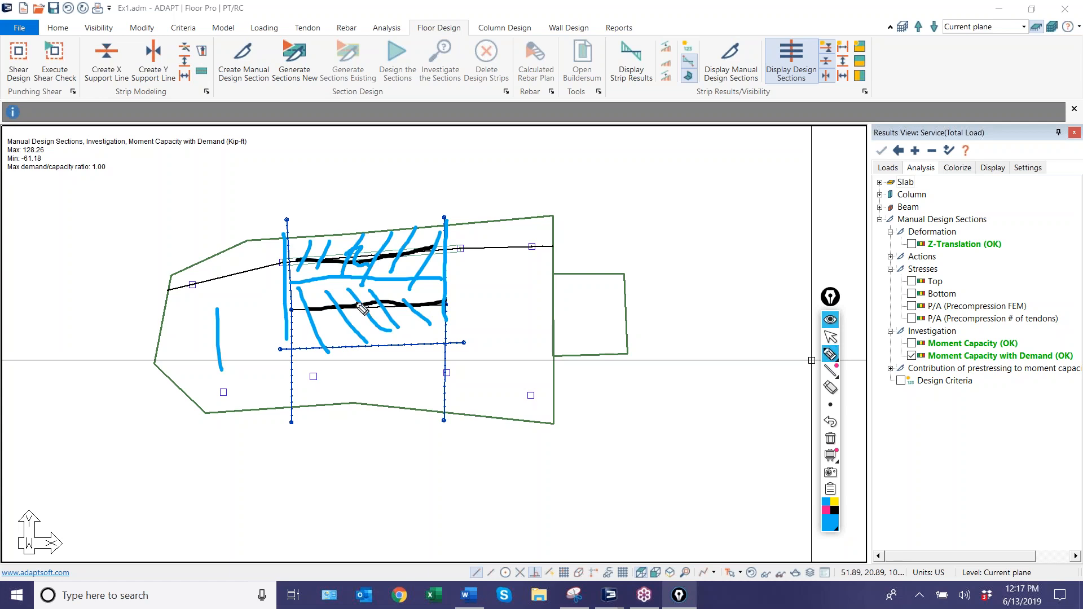
drag(367, 312, 371, 333)
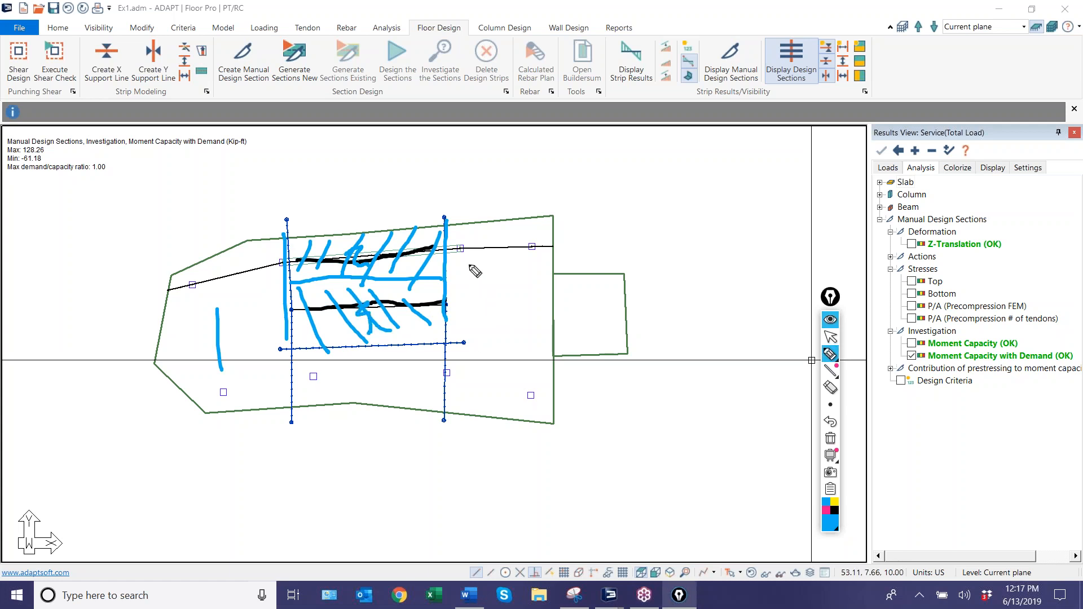
drag(485, 220, 501, 418)
drag(522, 295, 531, 308)
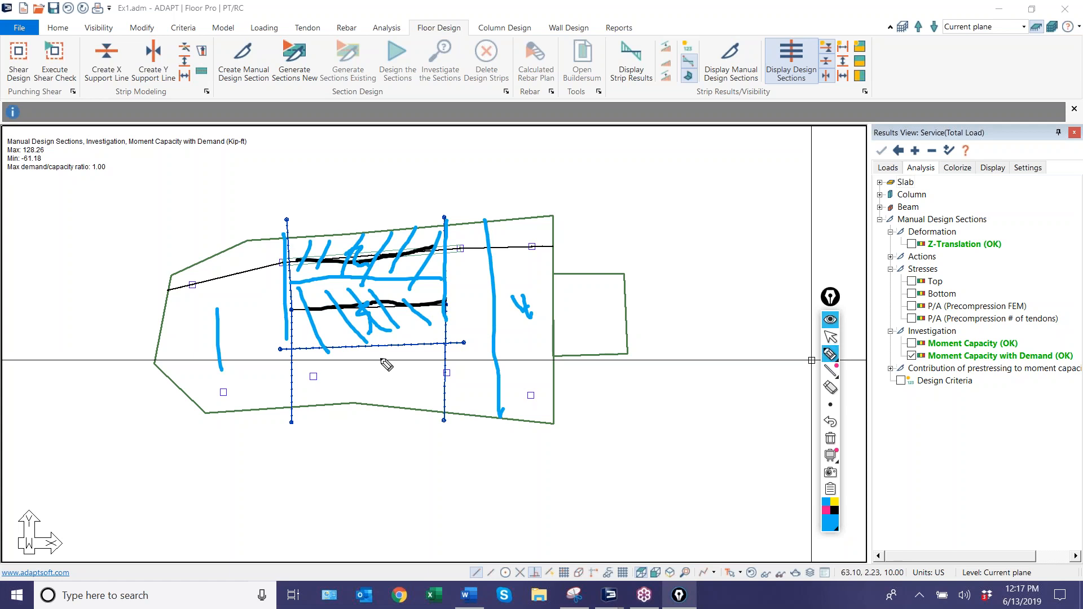
drag(358, 359, 384, 360)
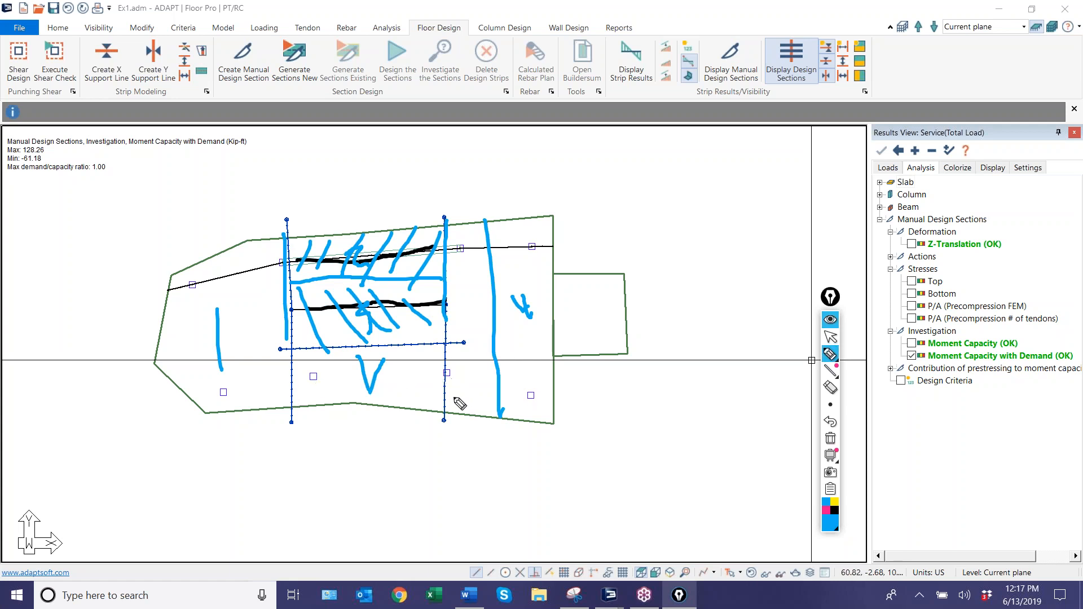
click(829, 439)
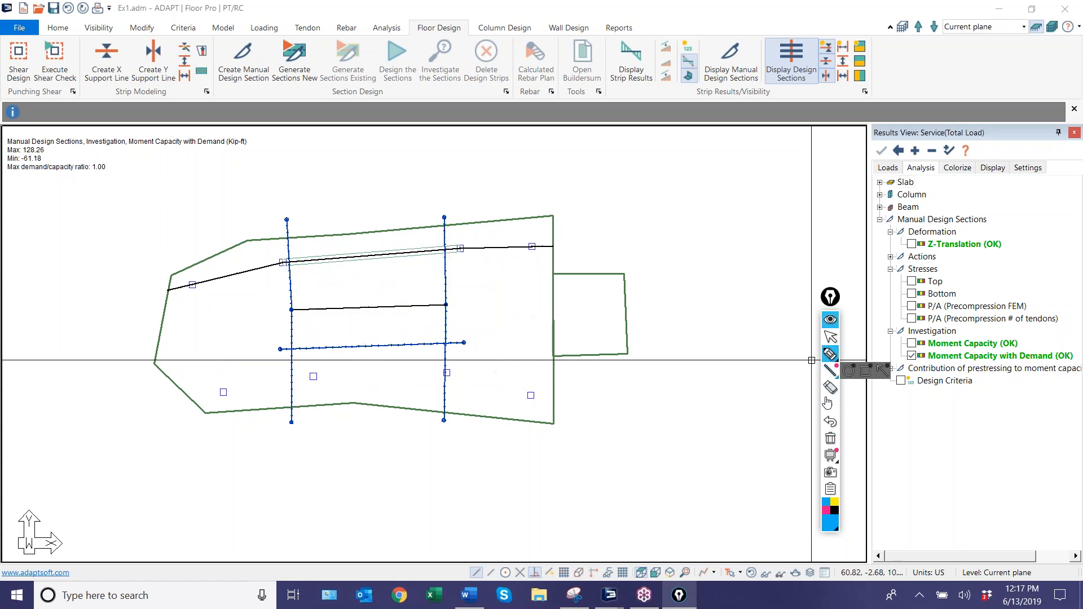
mouse_move(825, 357)
click(831, 337)
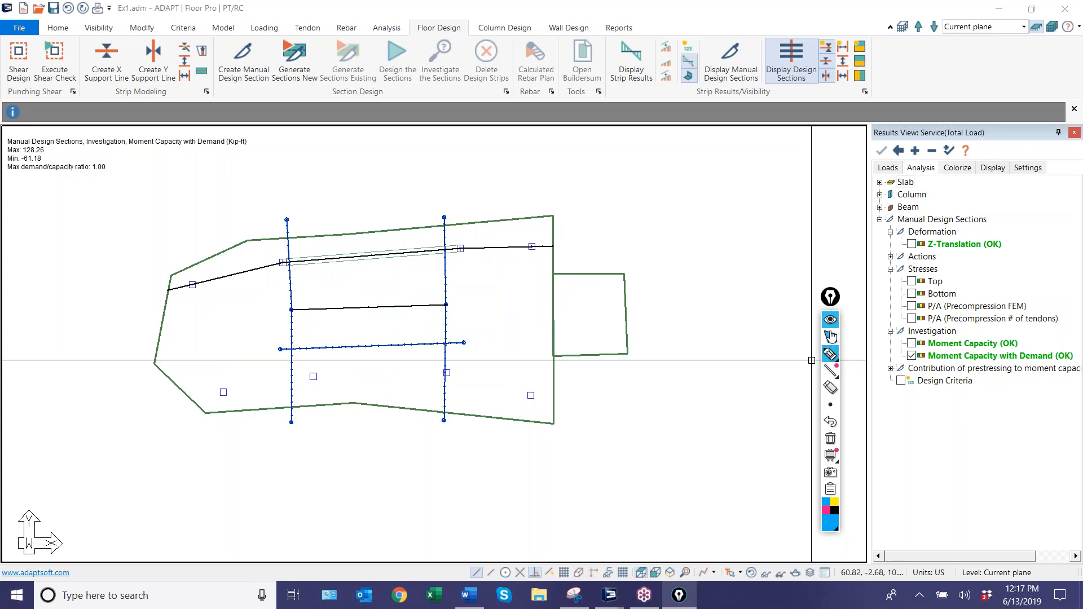
Generate new design sections and select the upper and middle support lines in turn to inspect the extent of their strips.
click(303, 73)
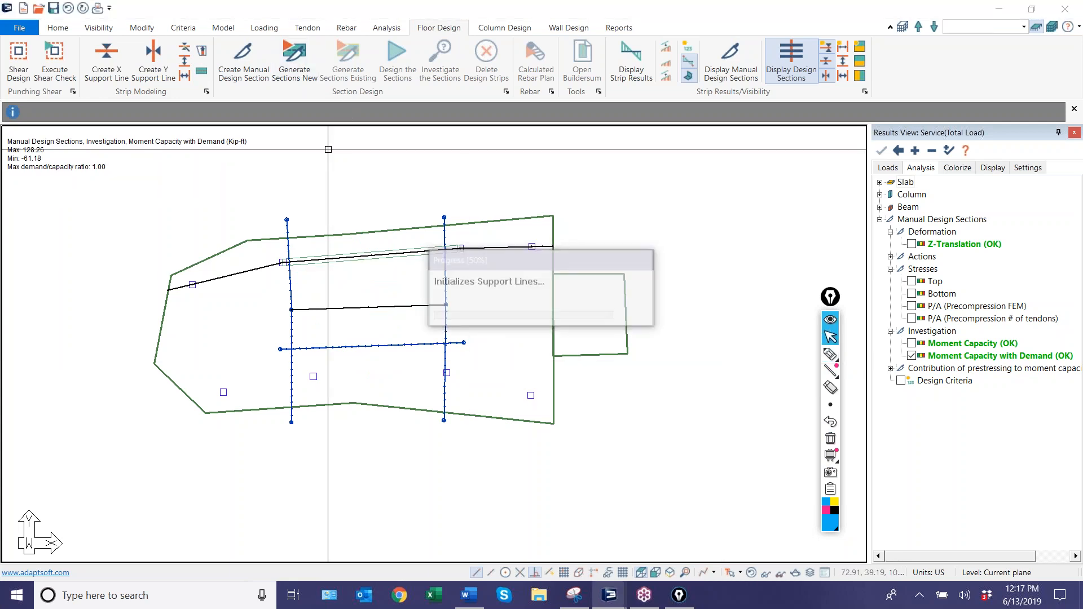
click(221, 333)
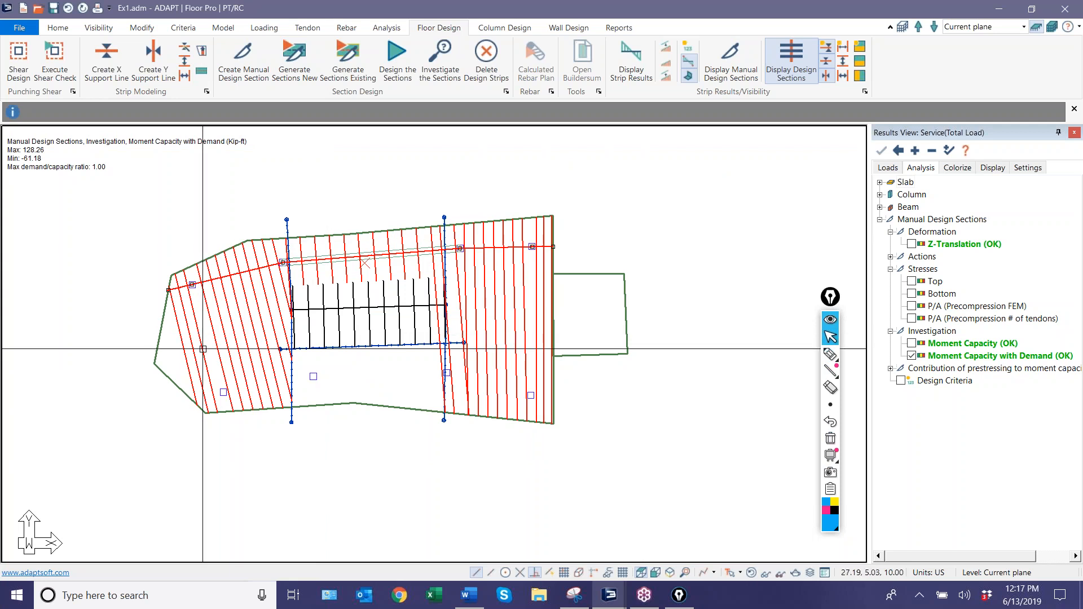
click(371, 295)
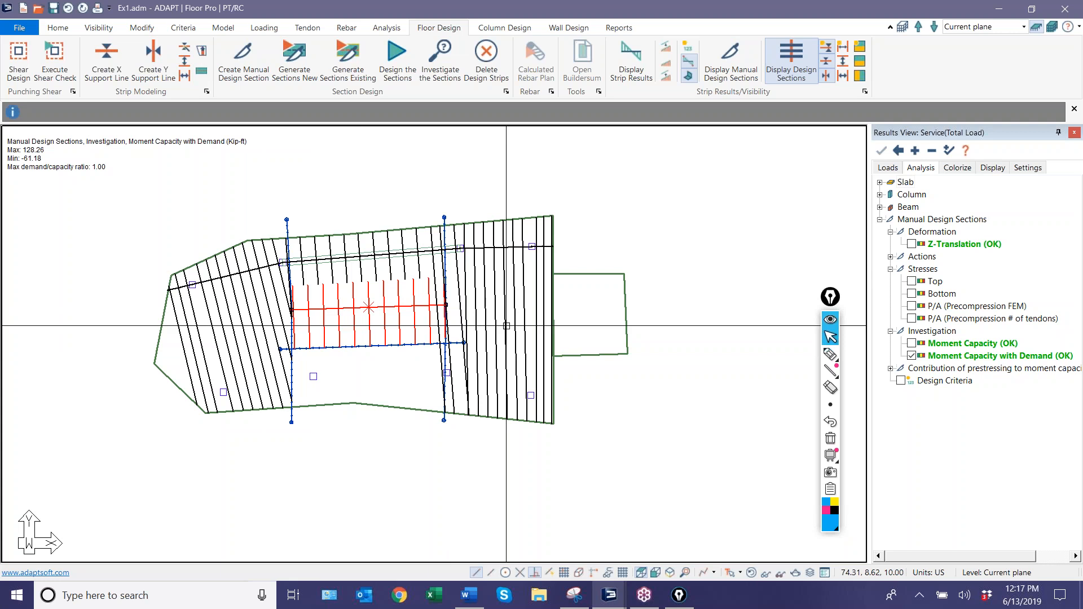
click(749, 528)
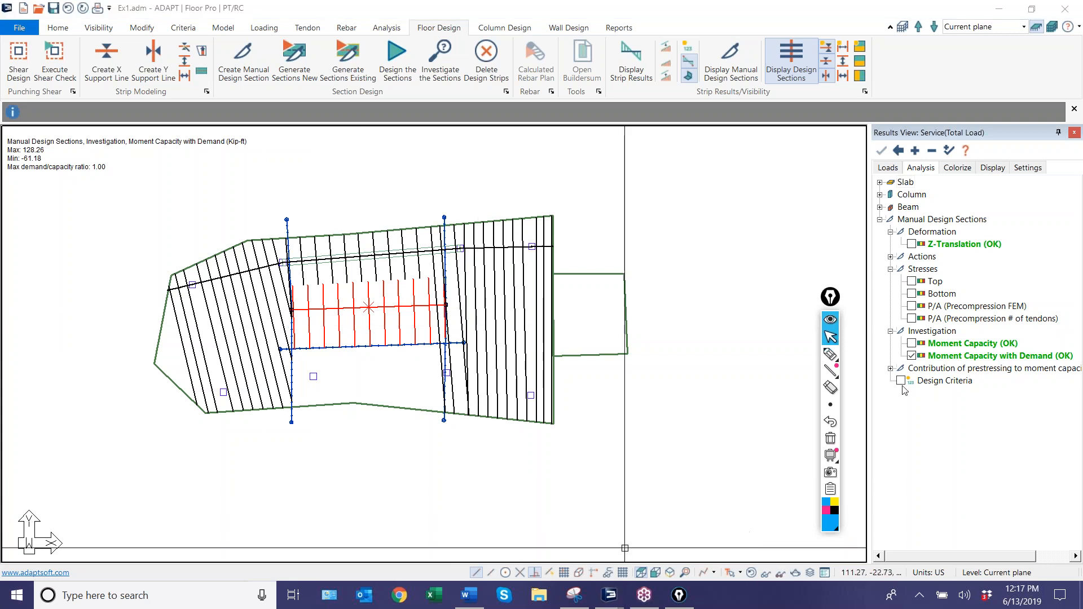
click(682, 484)
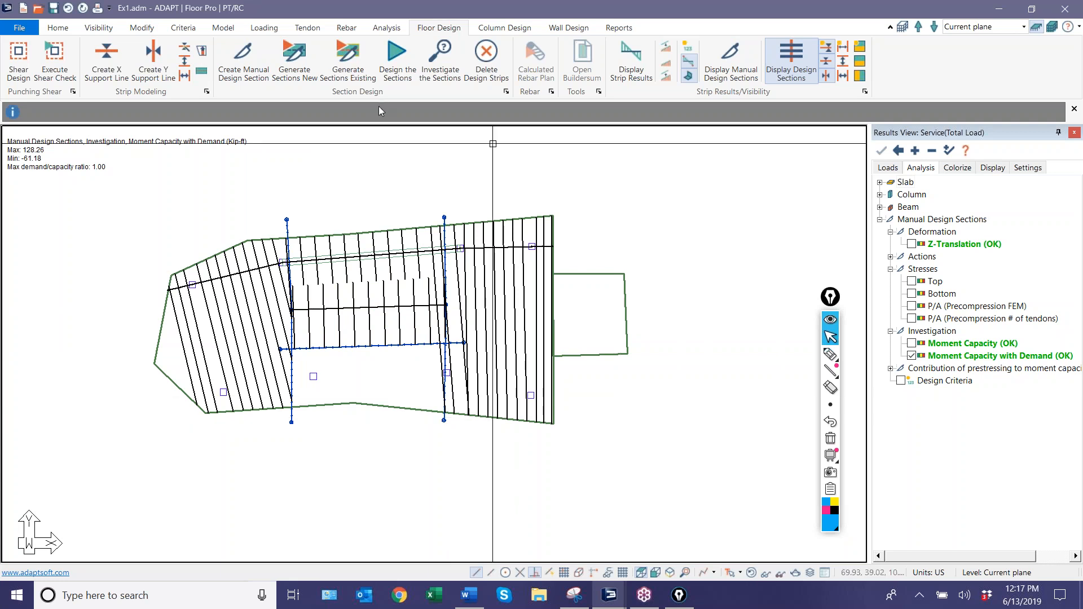
Clear the generated design strips and delete the middle support line together with the horizontal splitter and both vertical splitters.
click(477, 69)
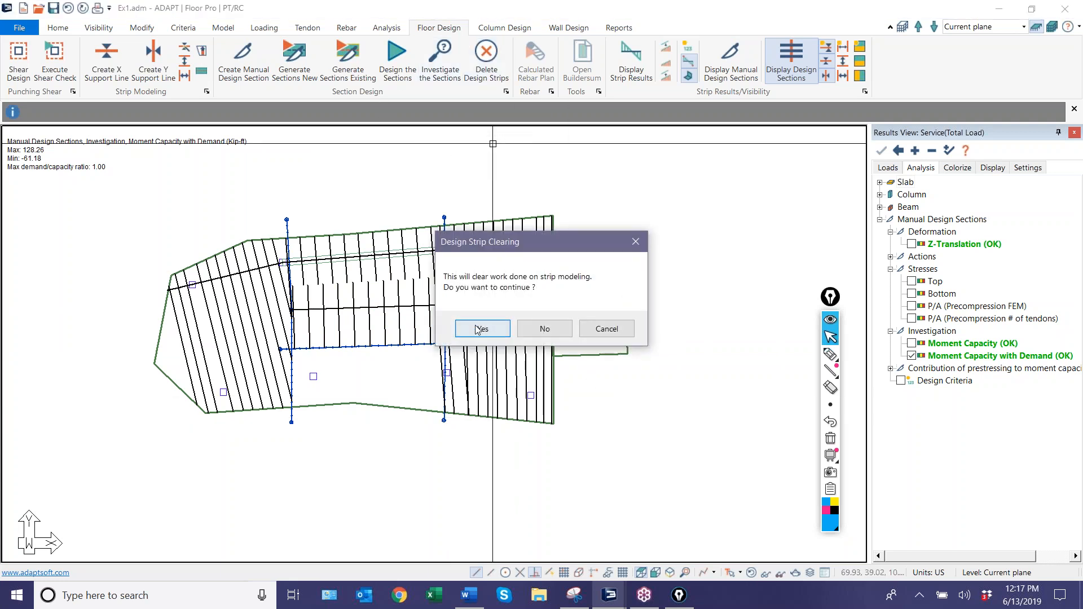
click(481, 328)
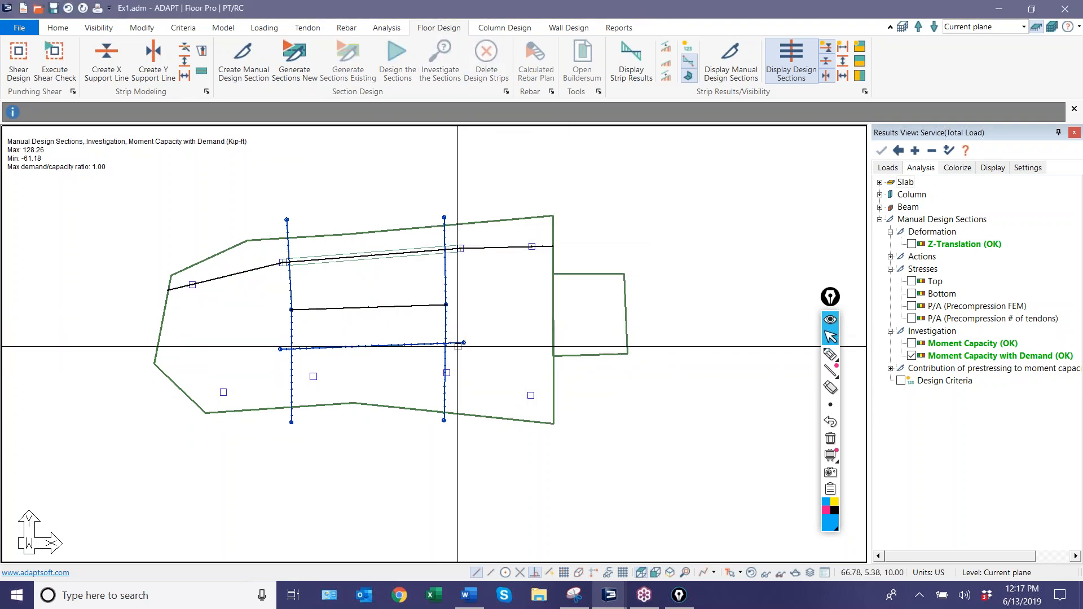
click(367, 346)
key(Delete)
drag(470, 334, 280, 302)
key(Delete)
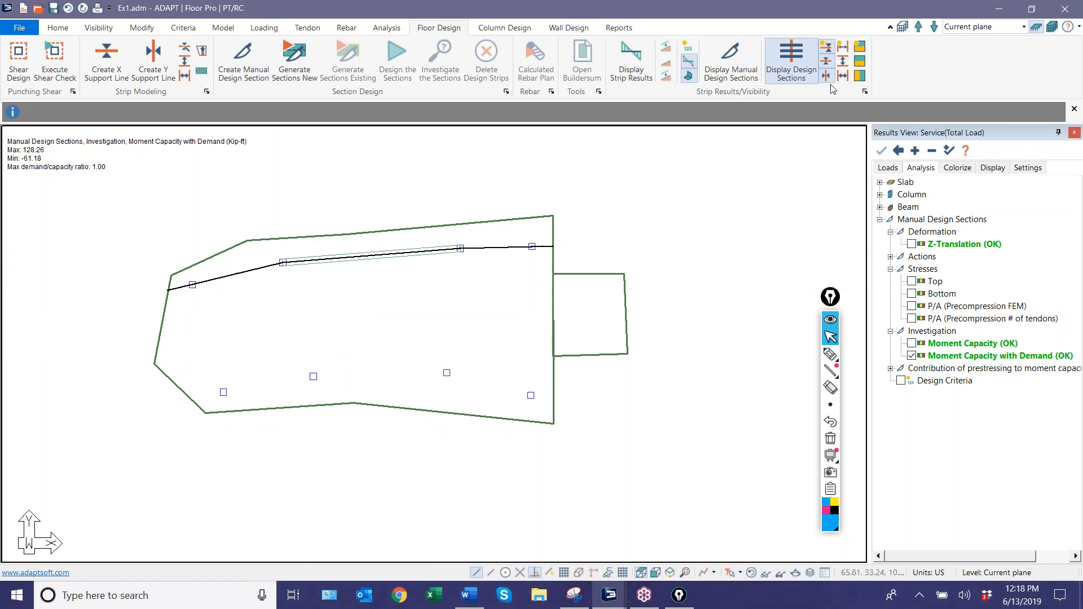
click(827, 67)
click(826, 48)
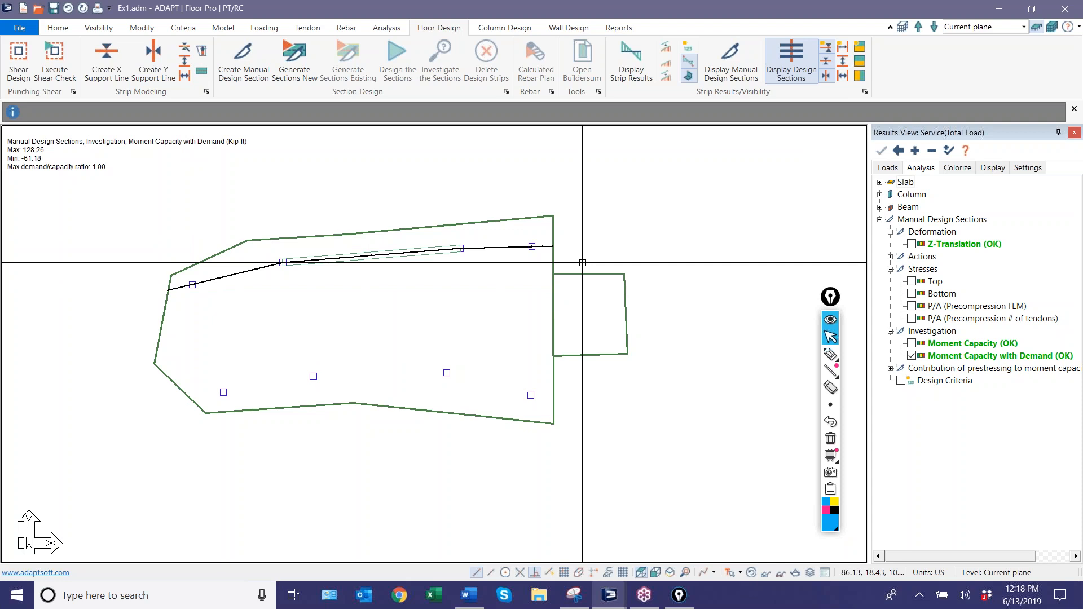
Create an X-direction support line from just outside the left slab edge through the four lower columns to the main slab's right edge.
click(113, 68)
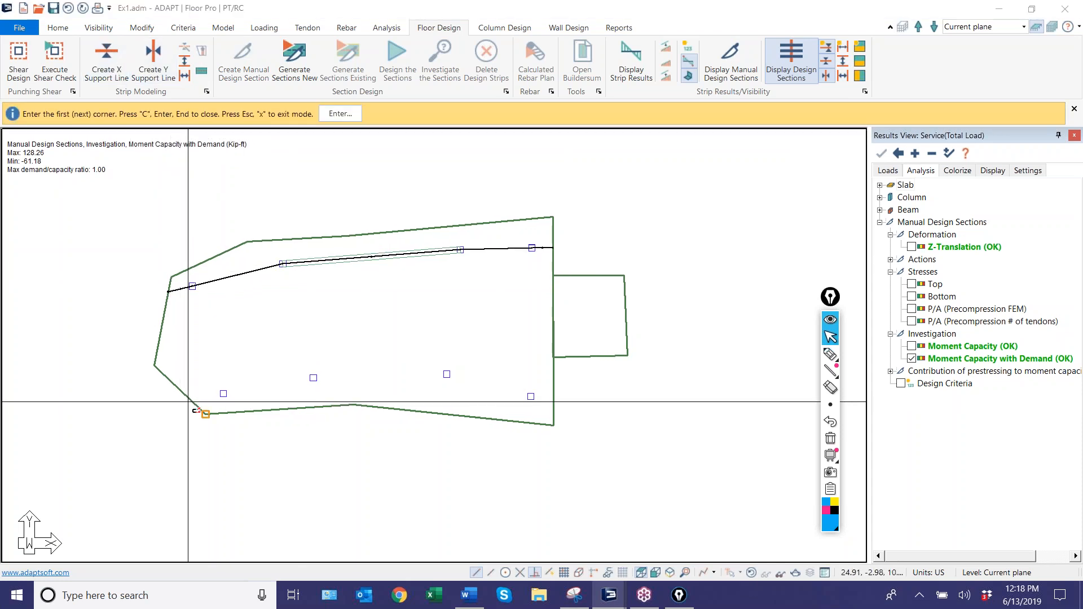
click(547, 576)
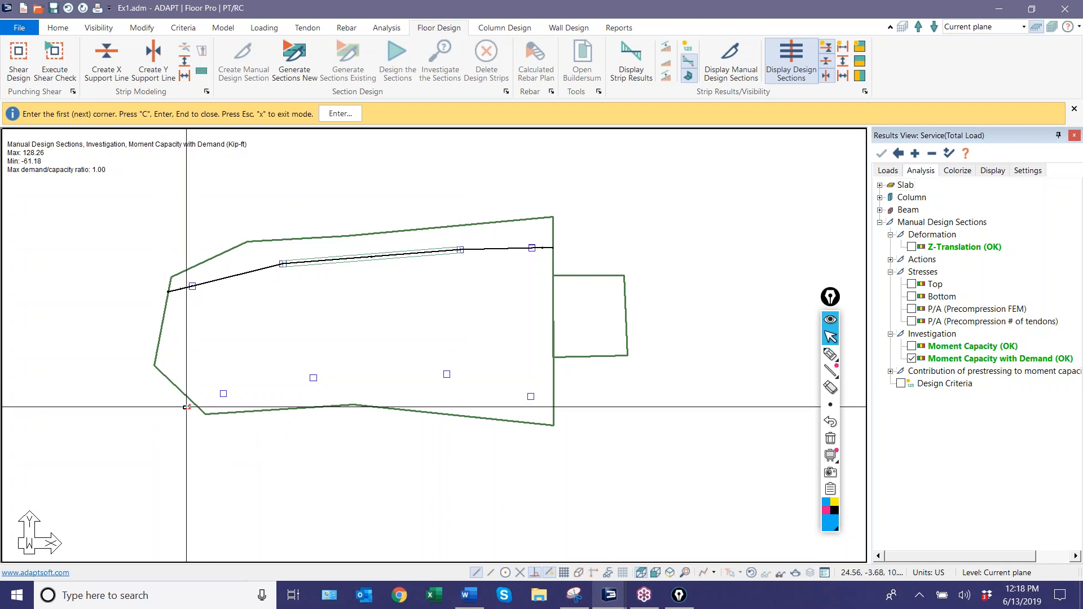
scroll(196, 411, up, 4)
scroll(251, 409, down, 4)
scroll(256, 402, up, 3)
scroll(275, 406, down, 5)
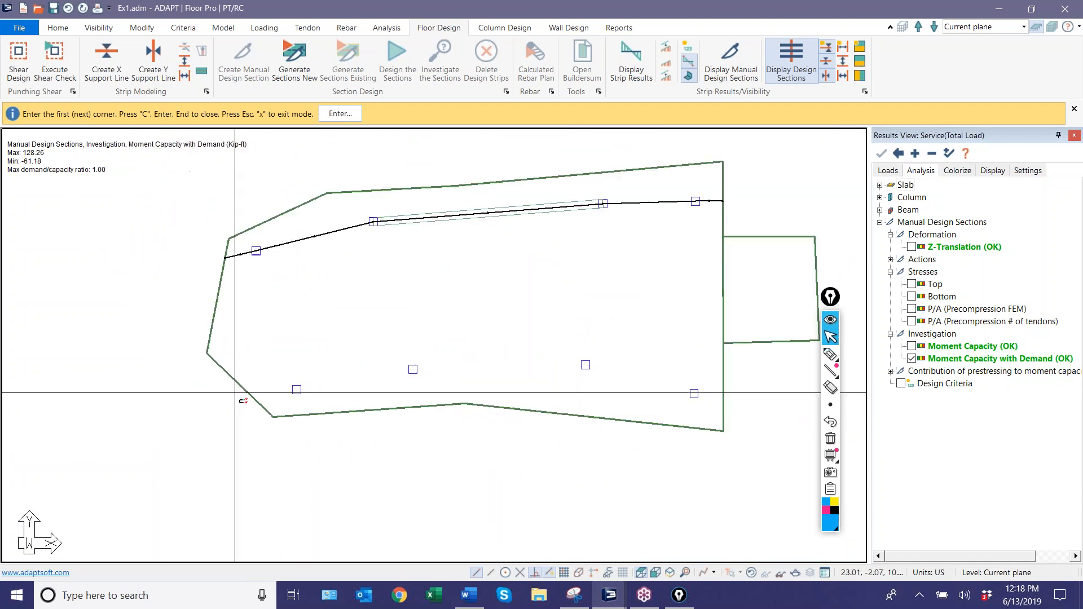
click(225, 391)
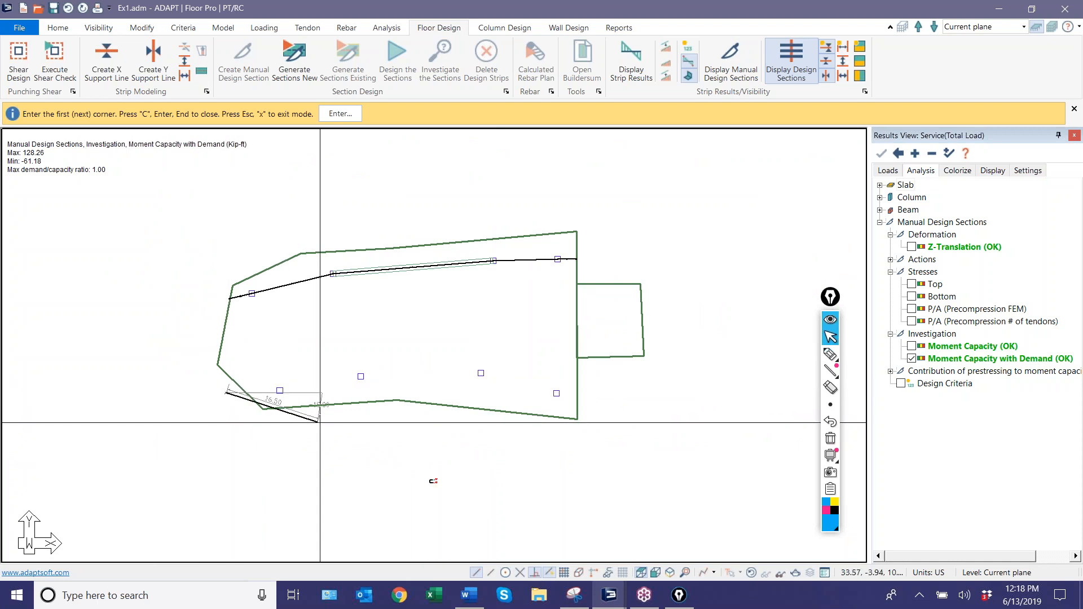
click(280, 390)
click(360, 376)
click(480, 372)
click(556, 393)
click(576, 396)
key(c)
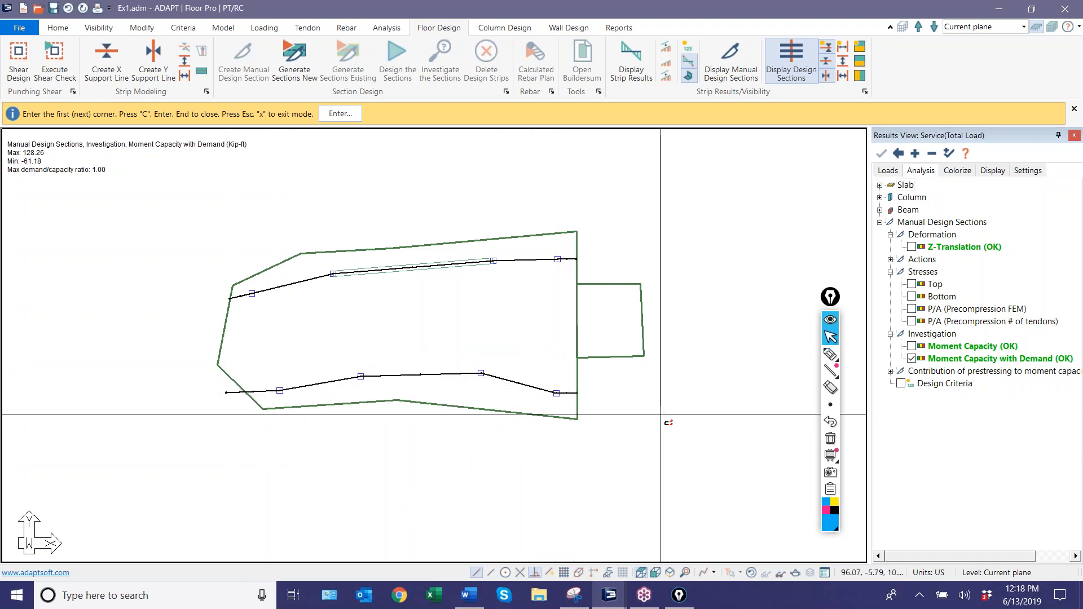
middle_drag(574, 360, 519, 366)
scroll(496, 361, down, 1)
right_click(202, 242)
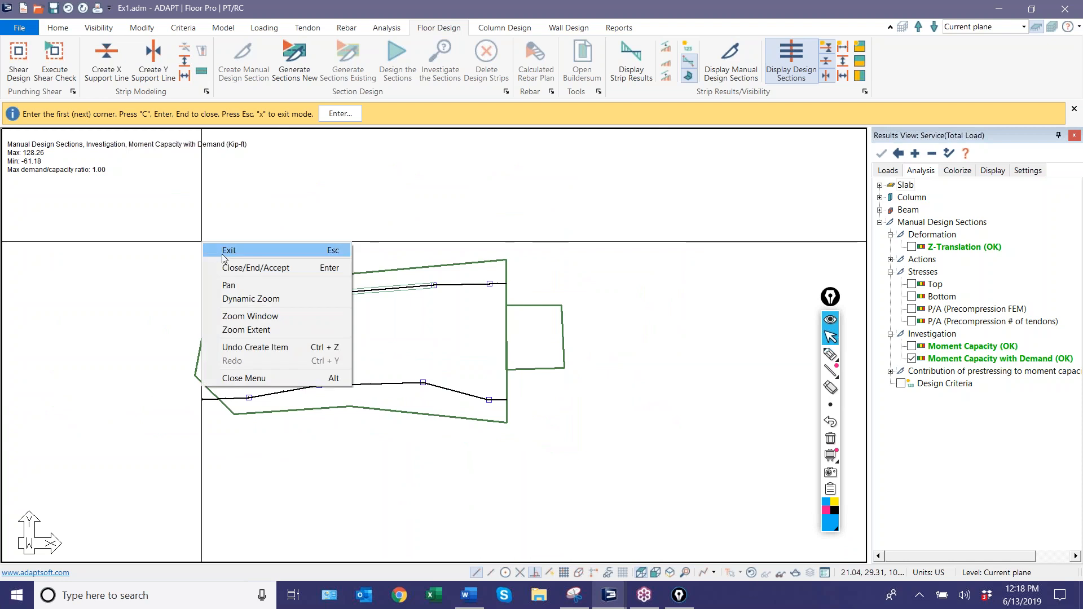
click(229, 250)
Generate new design sections for the upper and lower support lines and activate the annotation pen.
click(288, 57)
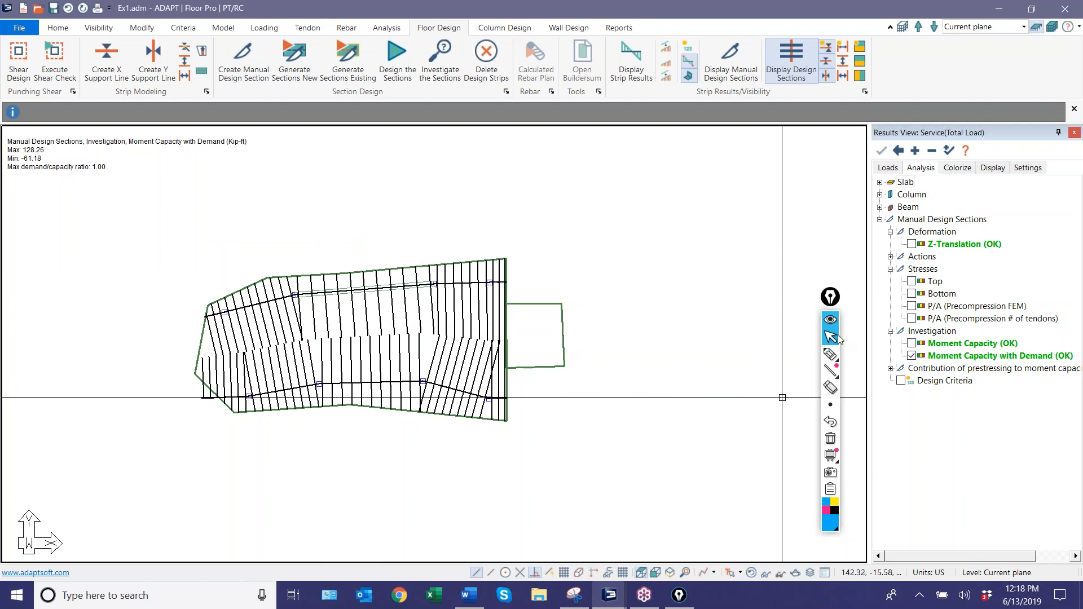
click(829, 304)
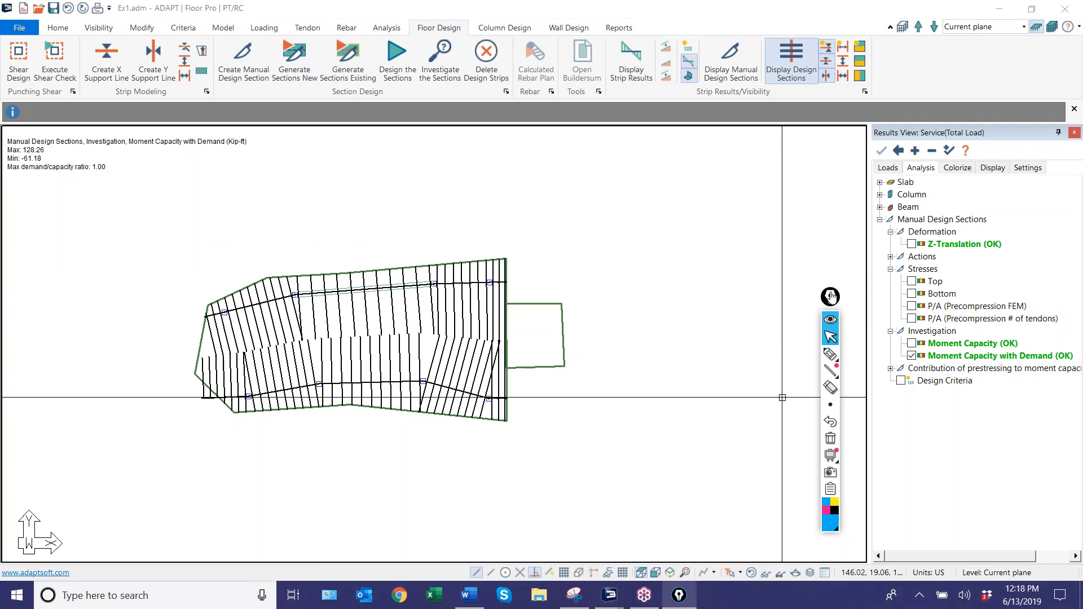
click(831, 354)
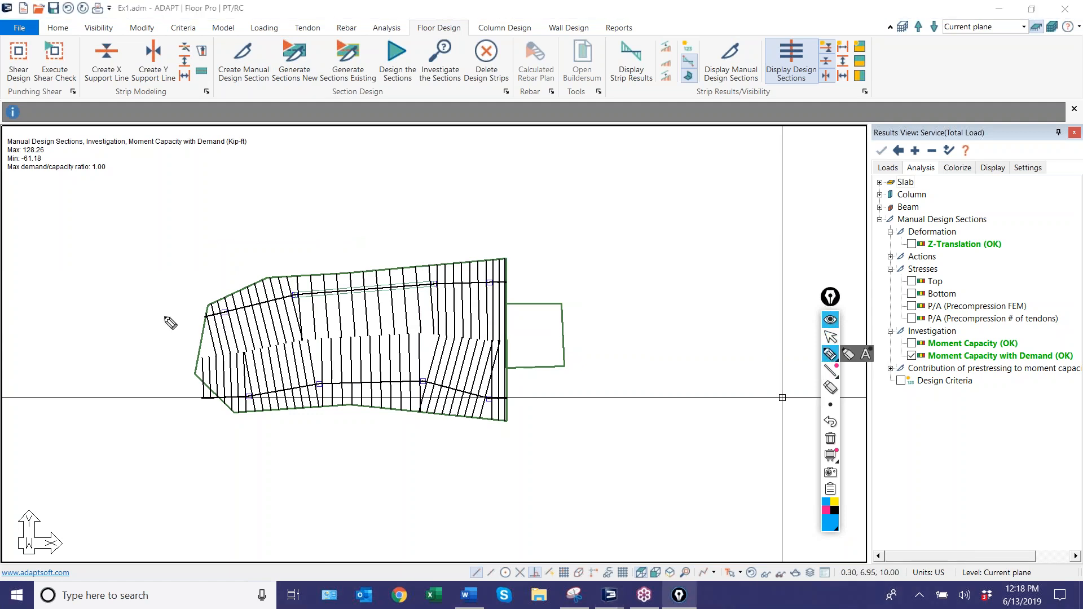
Mark both support lines' ends, the midway tributary boundary and sample section cuts on the slab with the annotation pen, and erase all ink.
click(203, 319)
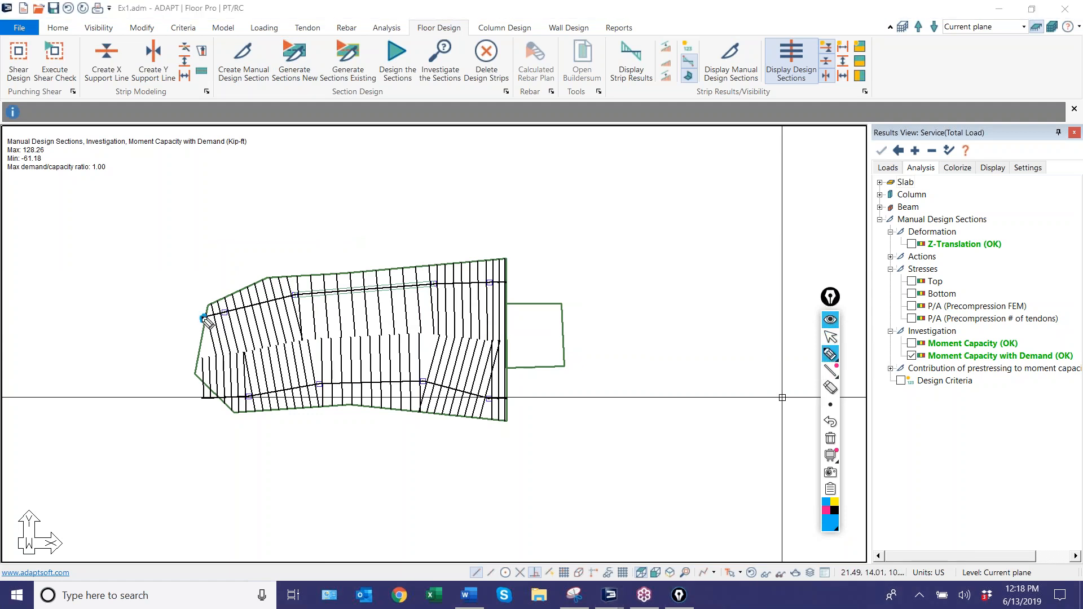
click(504, 282)
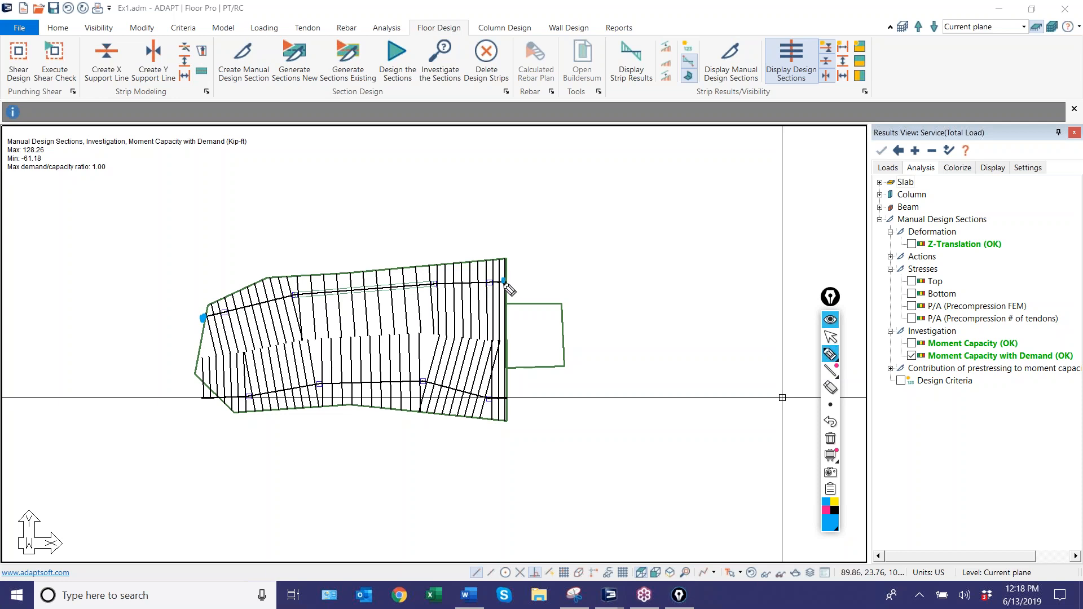
click(202, 399)
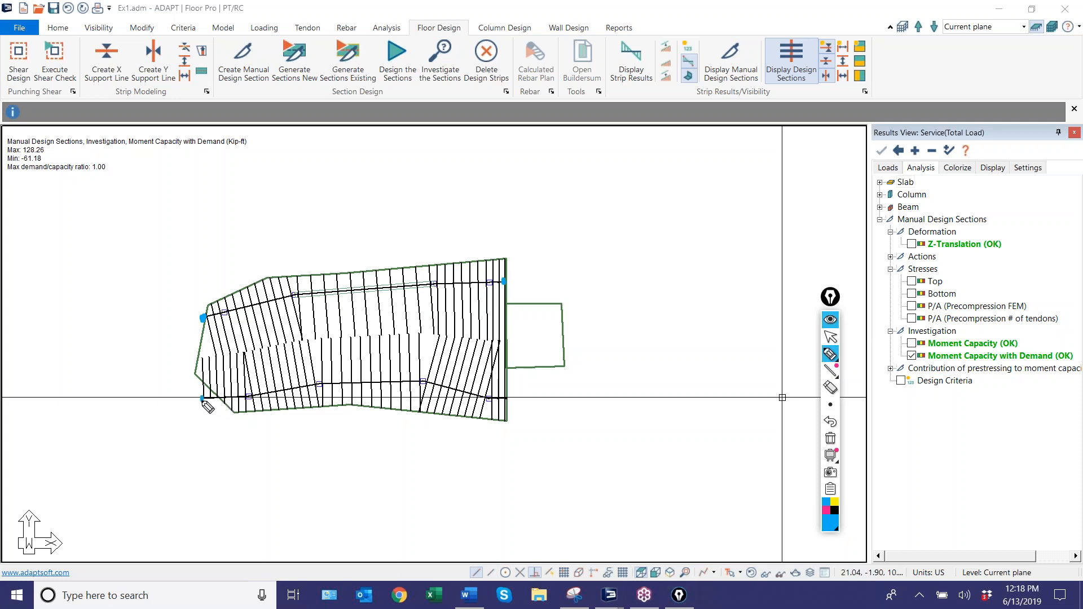
click(505, 400)
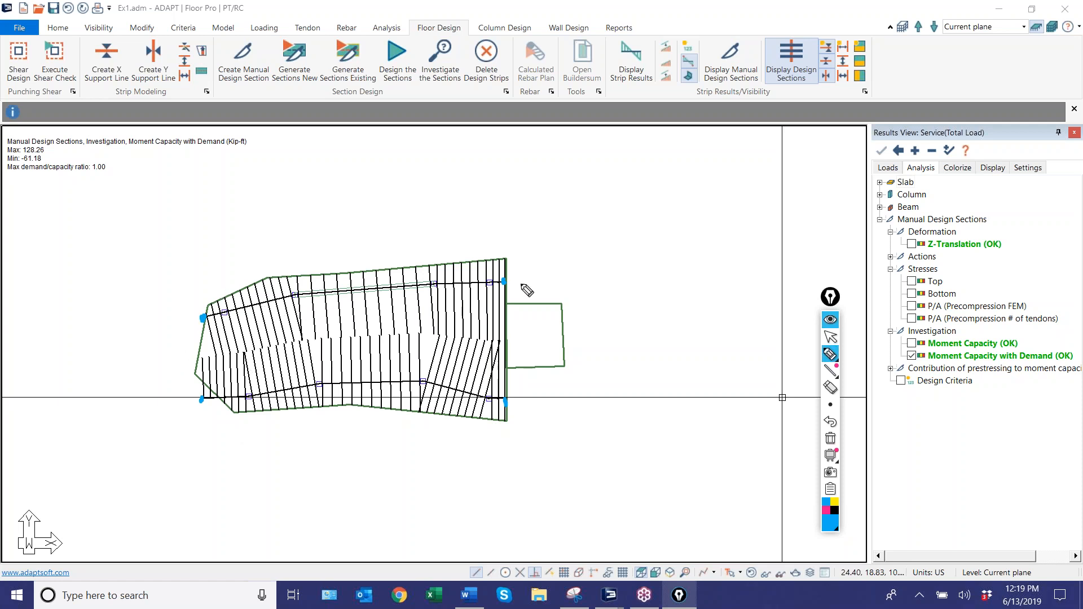
mouse_move(351, 301)
mouse_down()
mouse_move(354, 332)
mouse_move(340, 322)
mouse_up()
mouse_move(201, 361)
mouse_down()
mouse_move(398, 337)
mouse_move(507, 346)
mouse_up()
drag(496, 286, 468, 338)
mouse_move(463, 282)
mouse_down()
mouse_move(436, 326)
mouse_move(409, 329)
mouse_up()
mouse_move(415, 362)
mouse_down()
mouse_move(443, 395)
mouse_move(505, 418)
mouse_up()
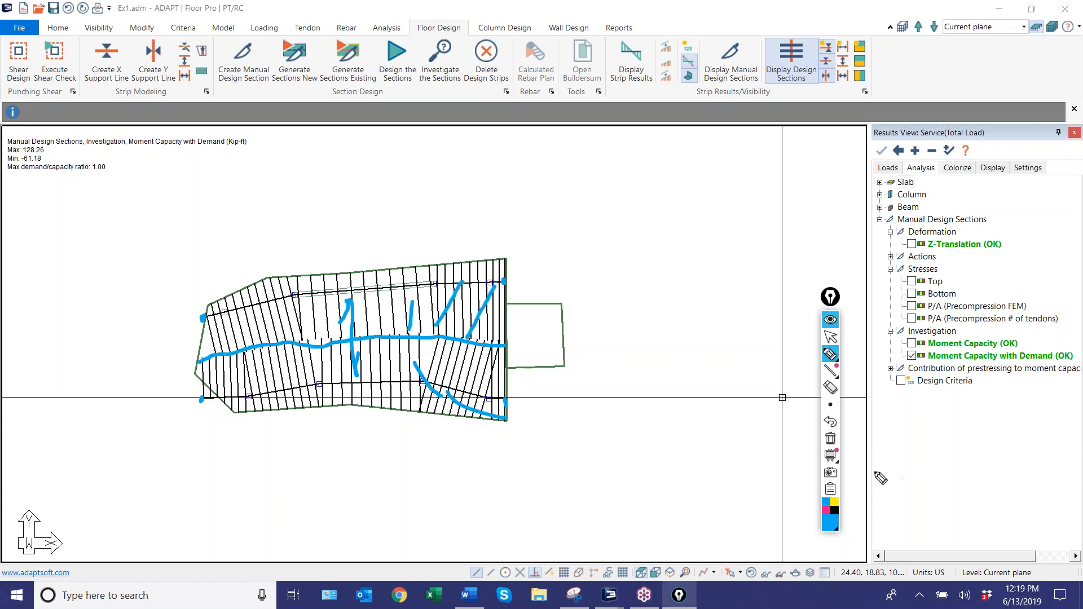
click(830, 439)
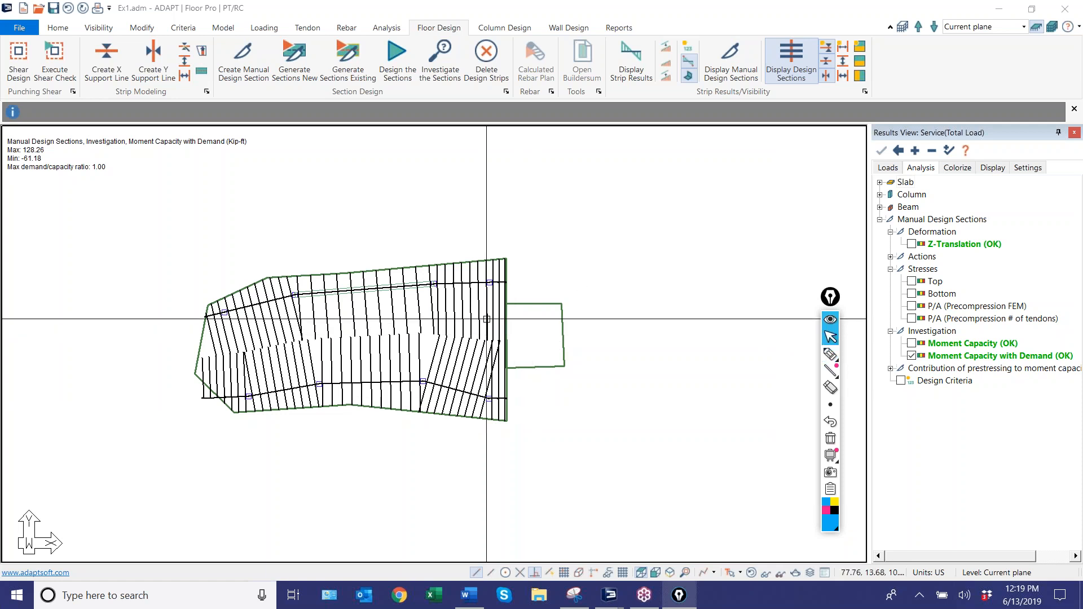
Extend the right ends of the upper and lower support lines horizontally past the small slab's right edge.
scroll(482, 316, up, 4)
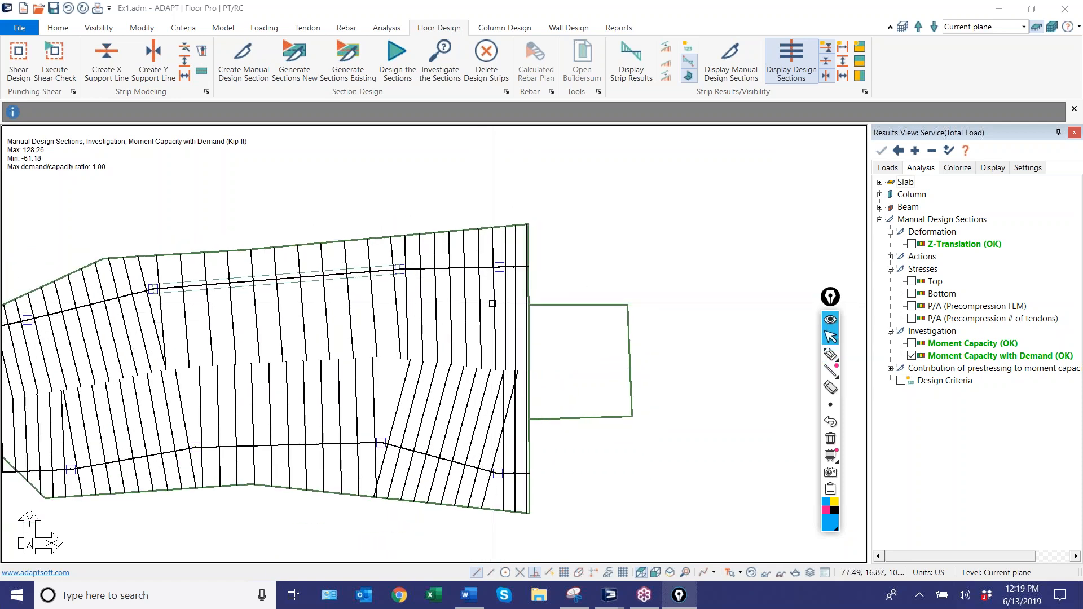
click(529, 266)
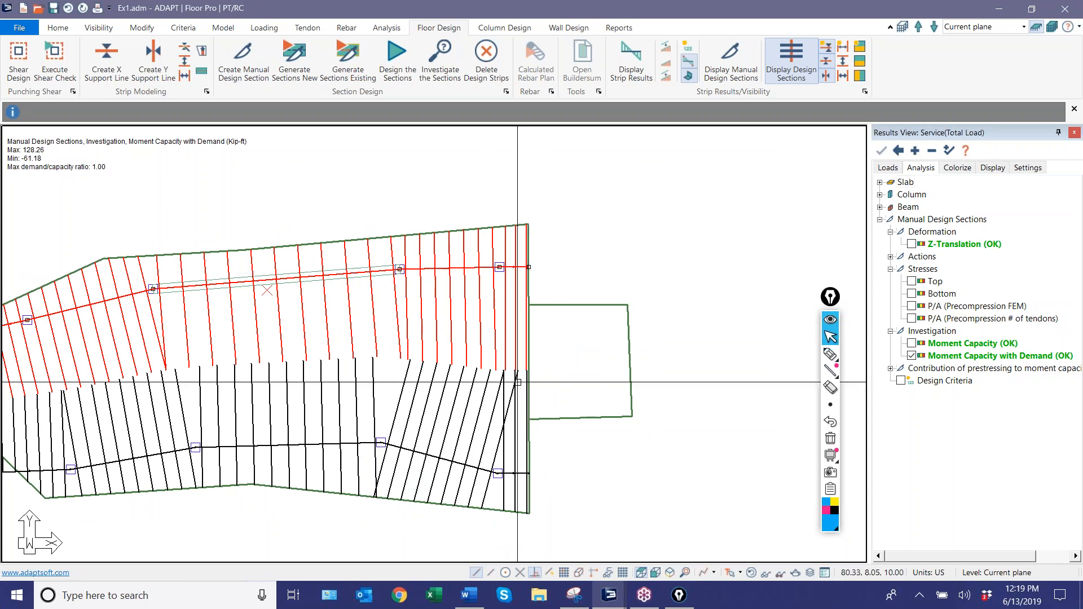
click(528, 479)
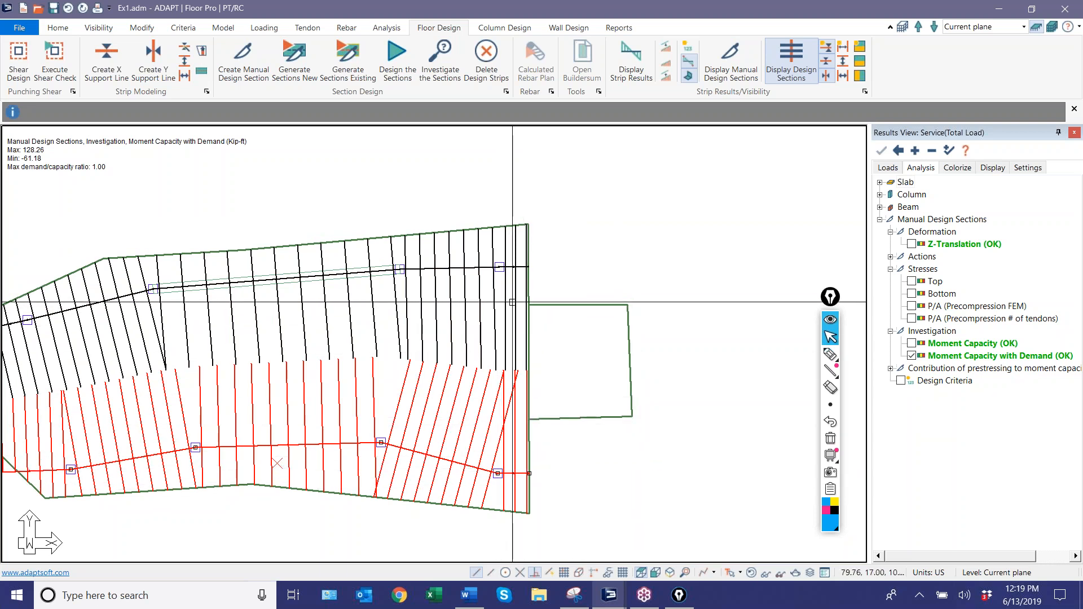
click(519, 272)
click(529, 268)
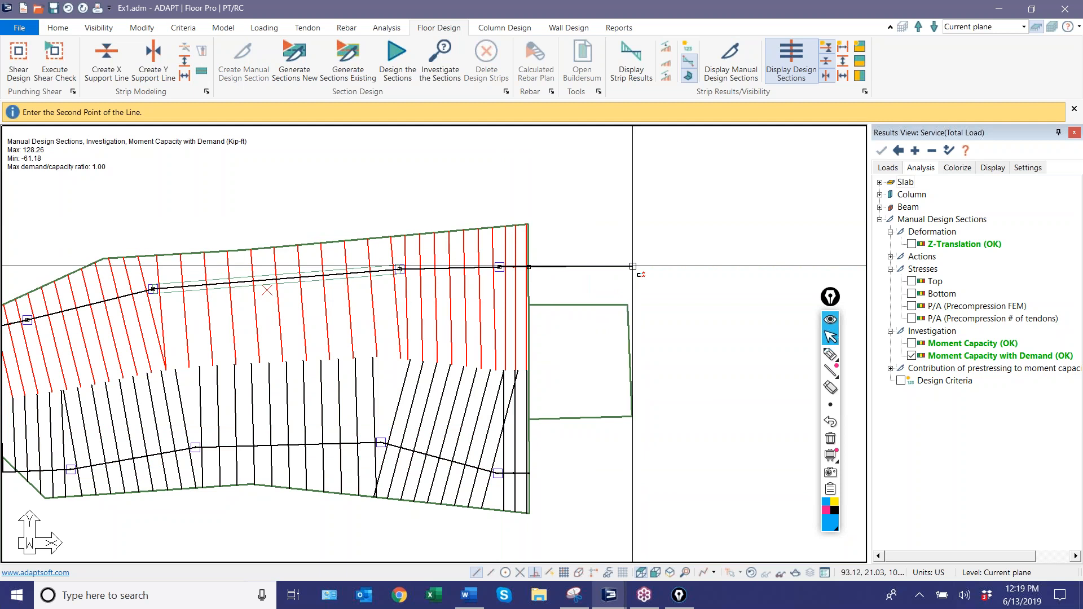
click(519, 473)
click(529, 473)
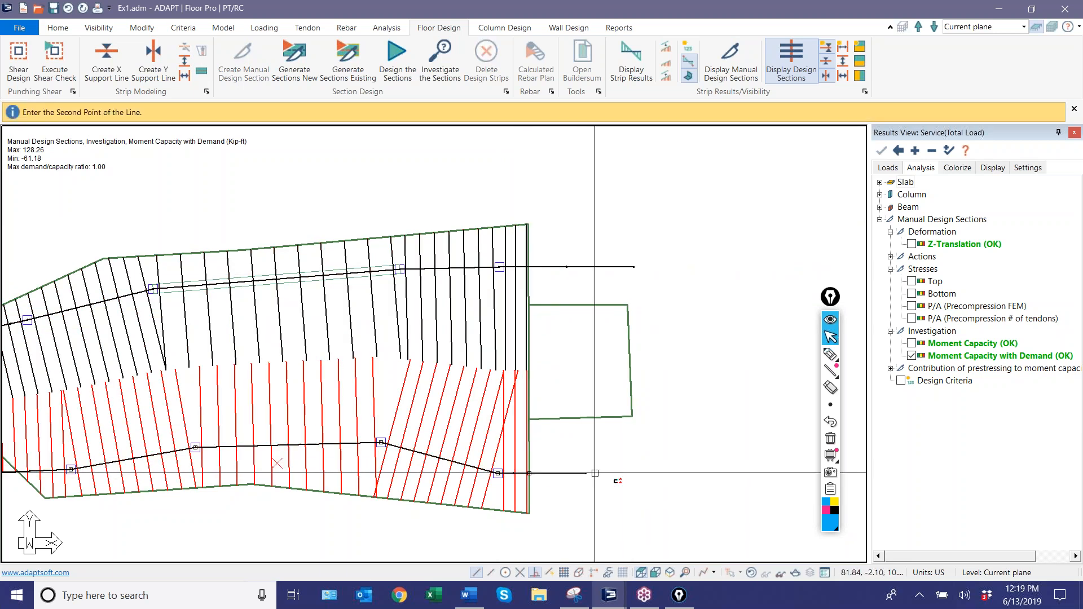
click(639, 472)
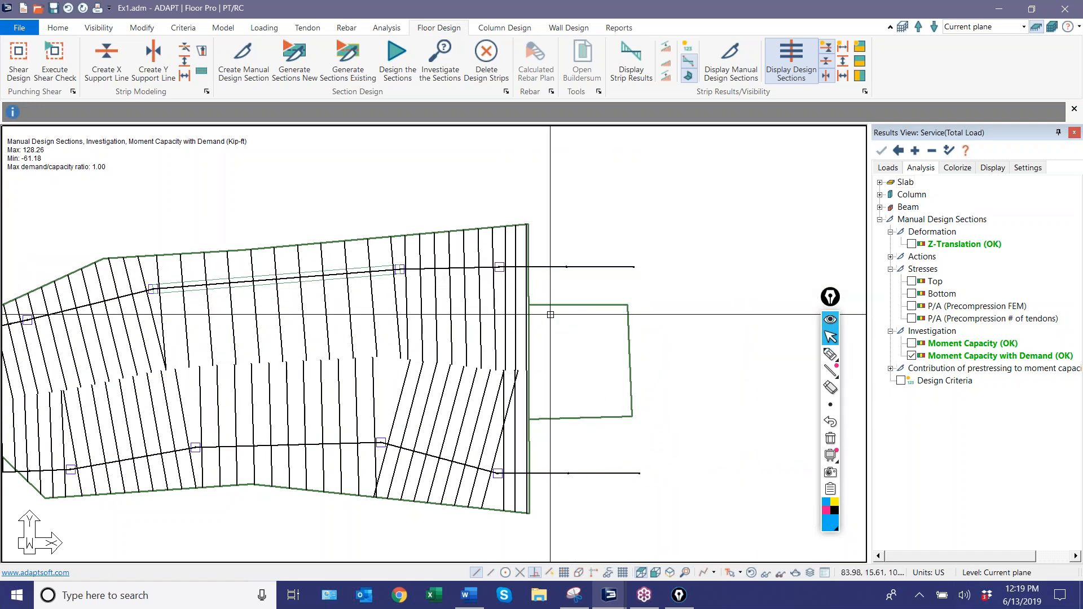
Generate new design sections for the extended support lines and select each line in turn to inspect its strip.
click(389, 58)
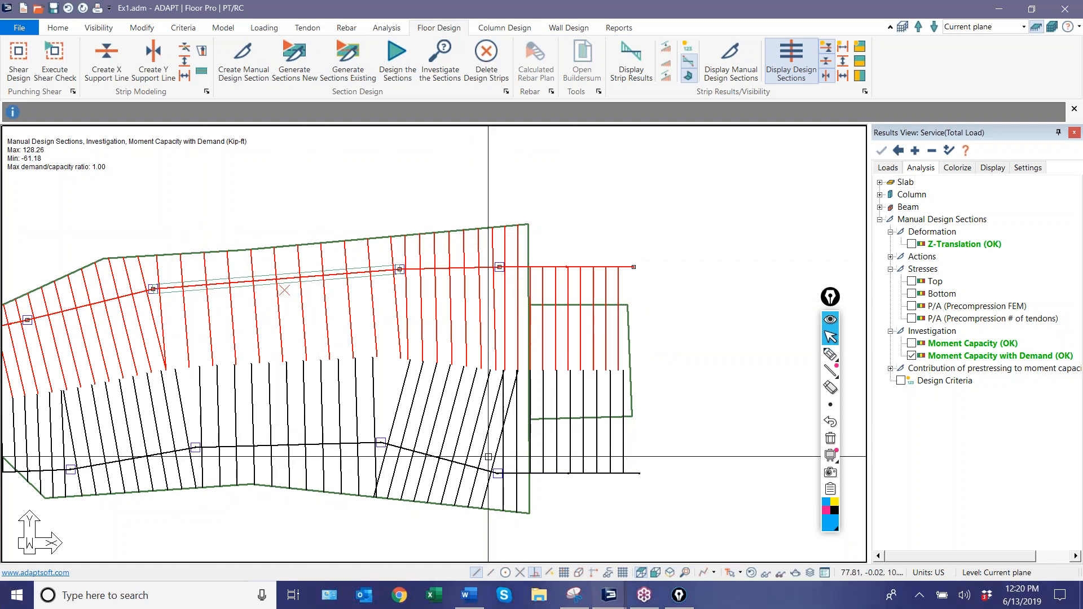
click(358, 418)
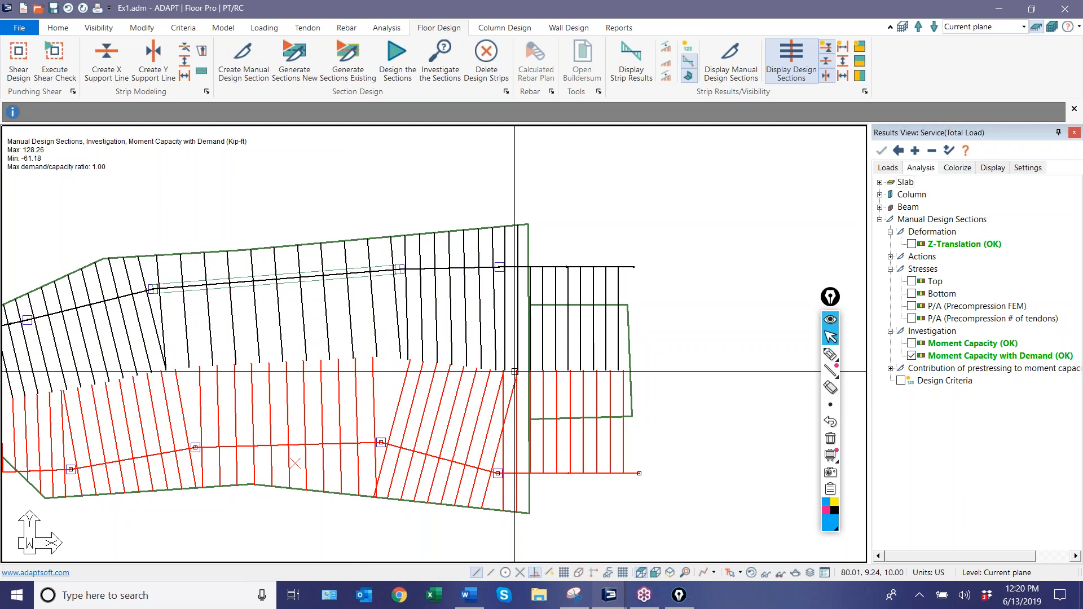
key(Escape)
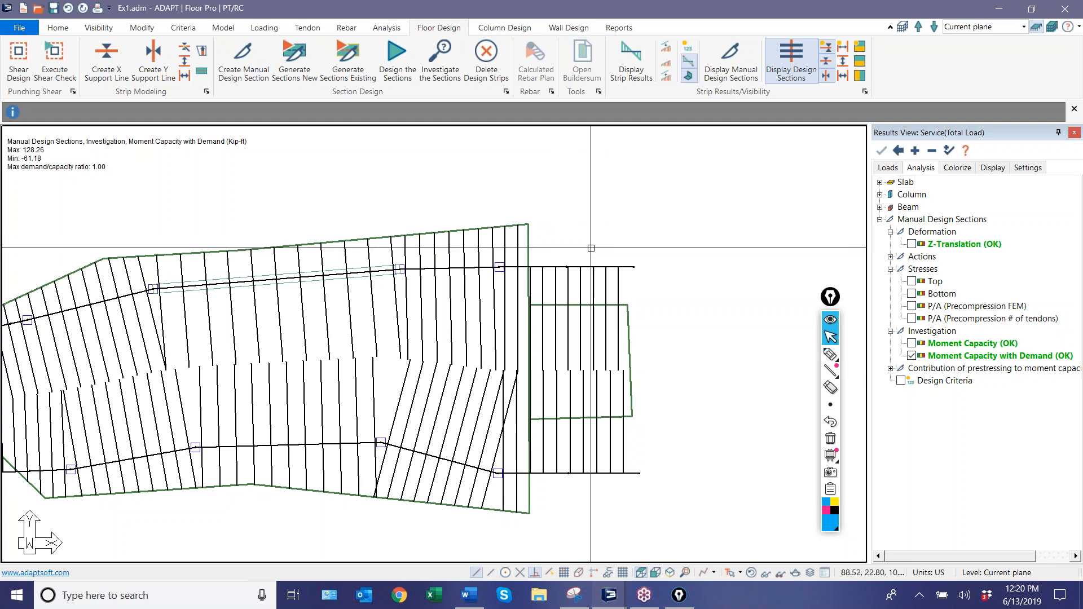
Display the graphical Design Strips X-direction report without a user's label, examine both tributary regions and exit Reports mode.
click(623, 29)
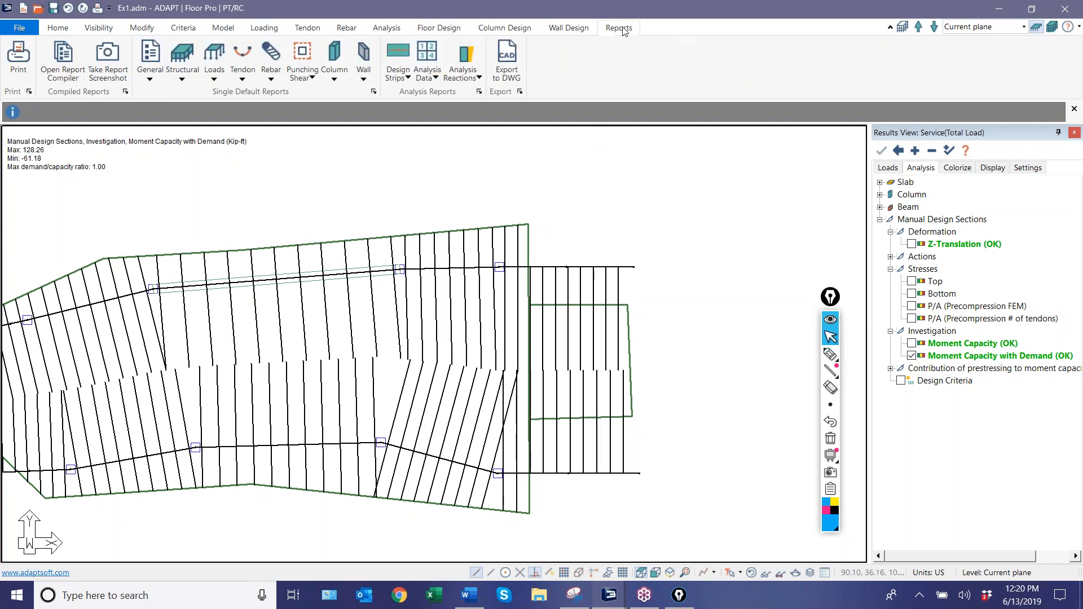
click(399, 61)
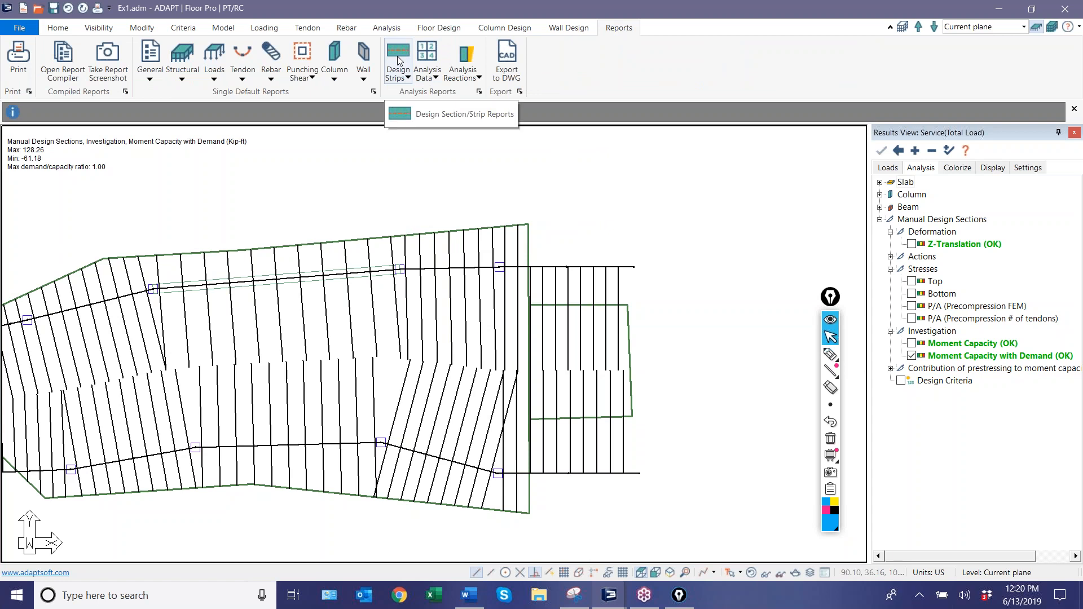
click(403, 67)
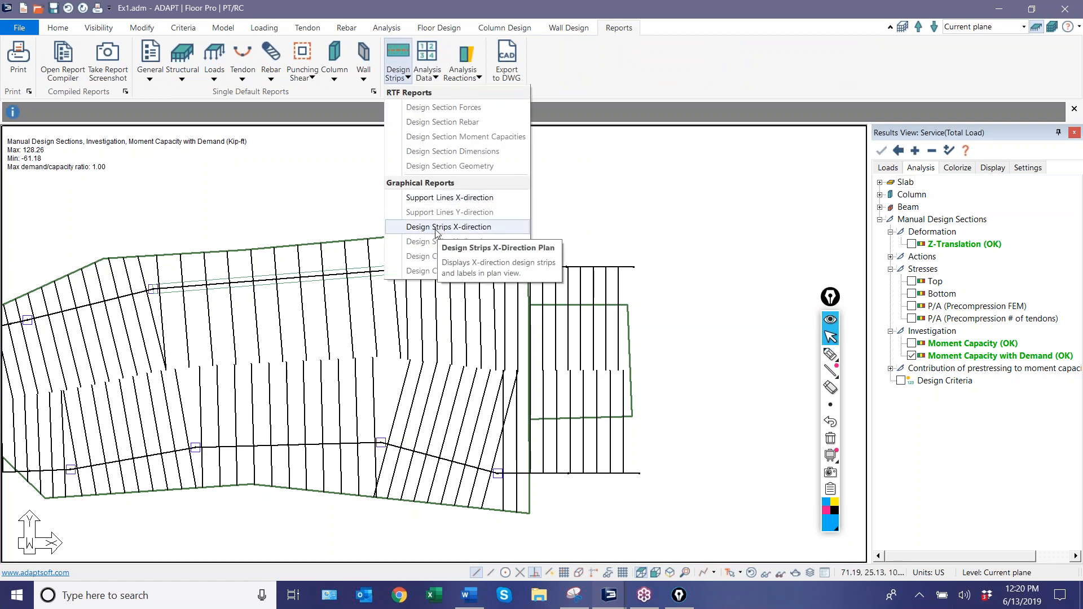
click(492, 228)
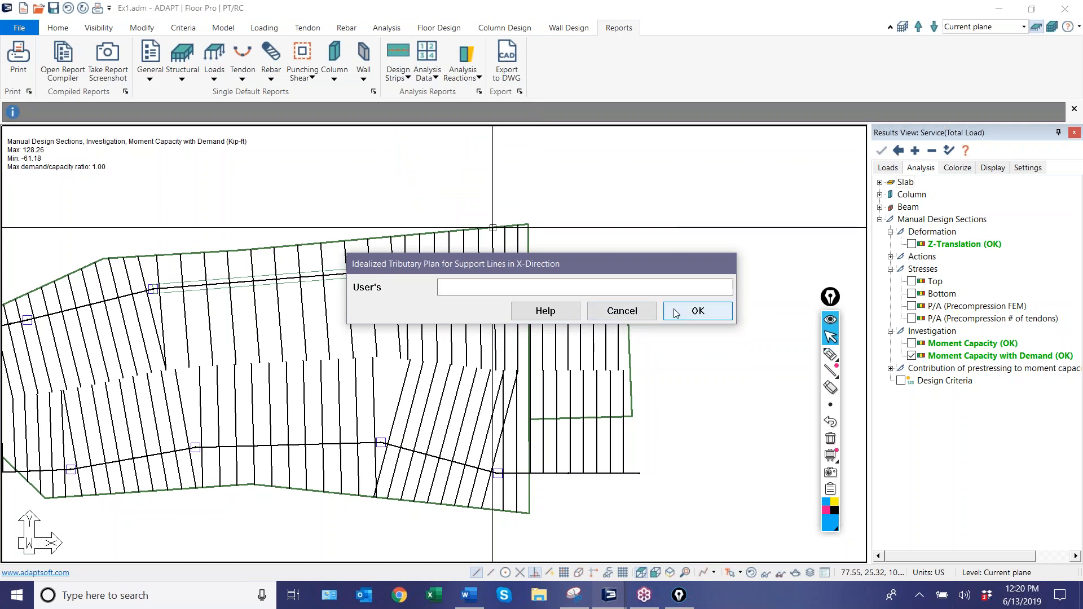
click(698, 311)
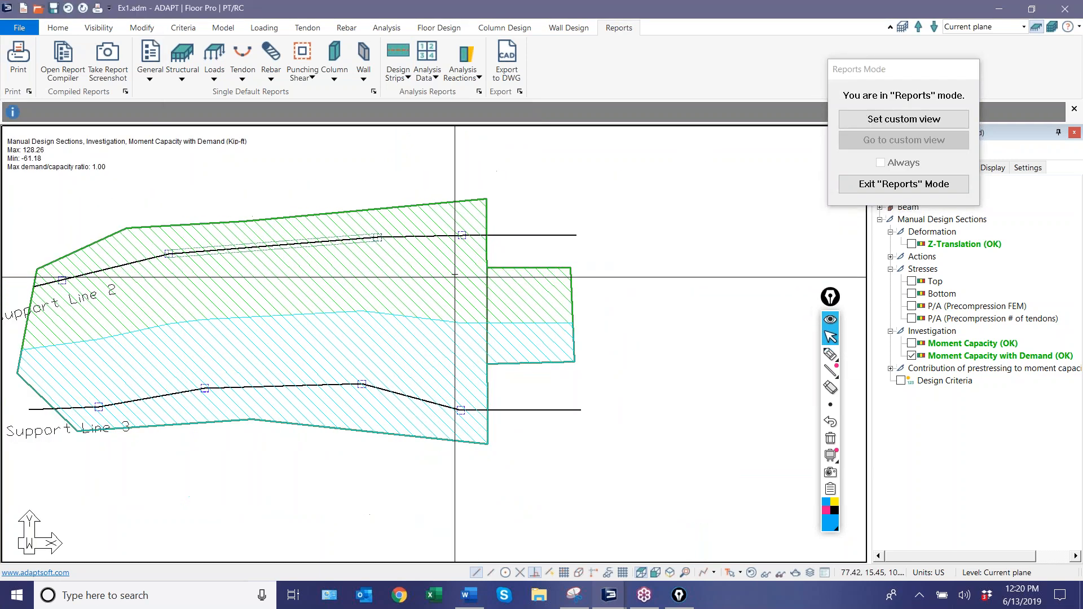
scroll(454, 276, down, 2)
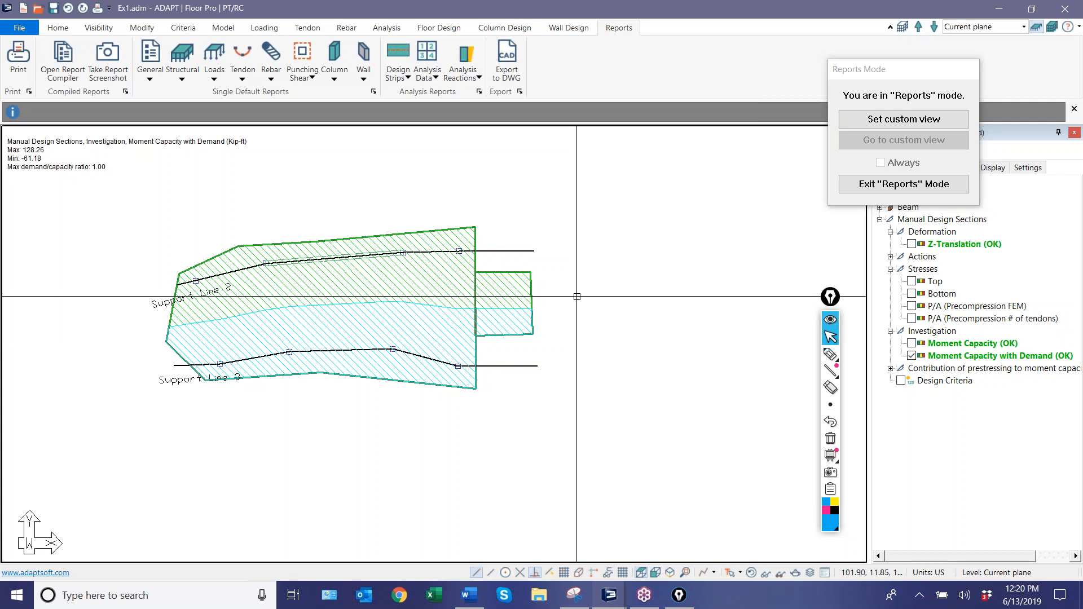
click(928, 185)
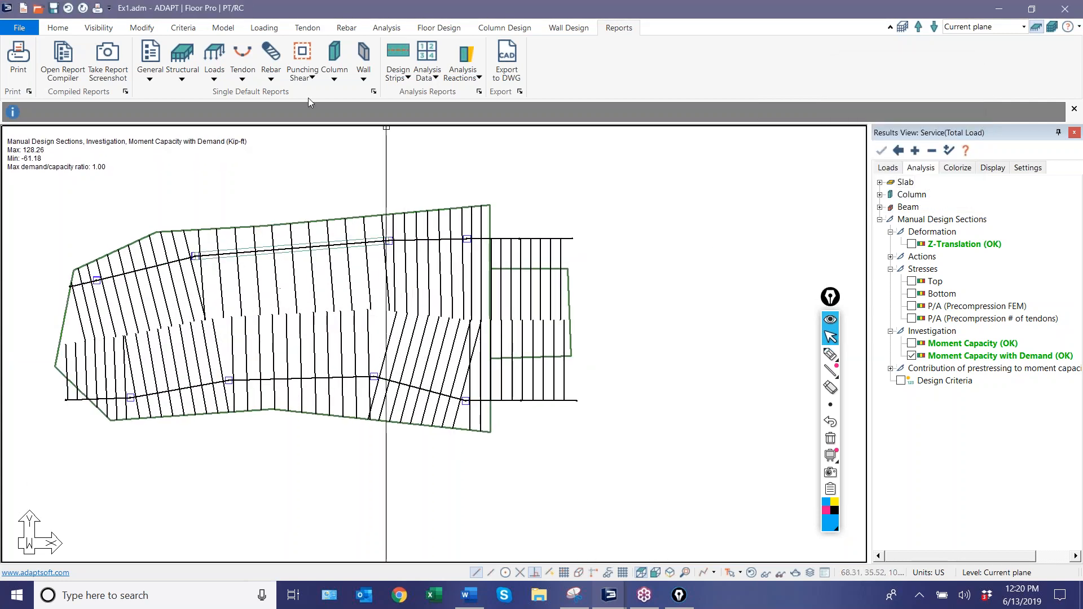
Clear the generated design strips and move both support lines' right ends back to the main slab's right edge.
click(438, 27)
click(486, 59)
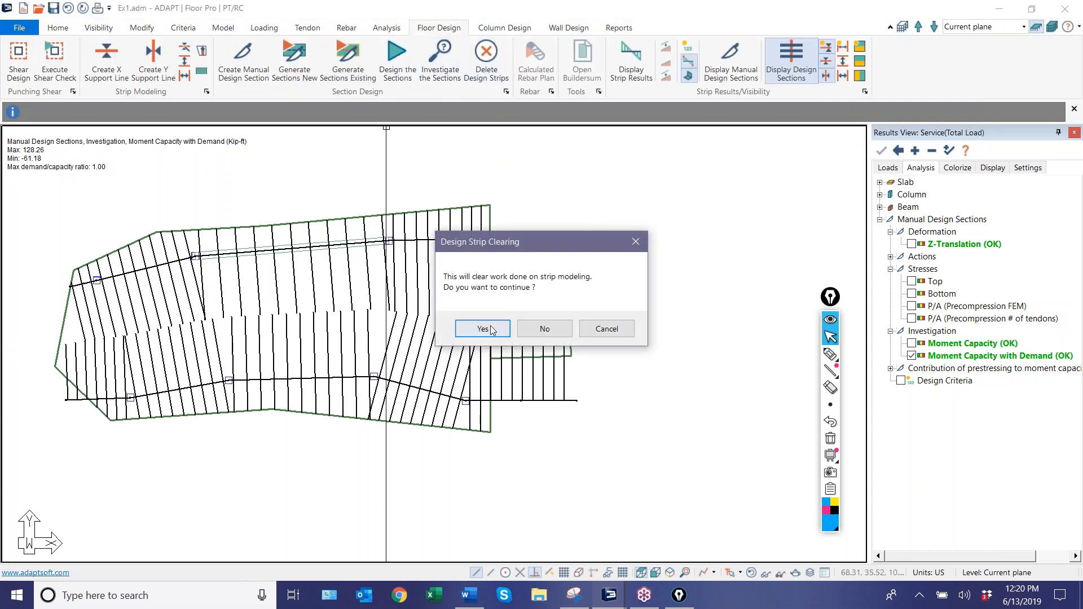
click(483, 329)
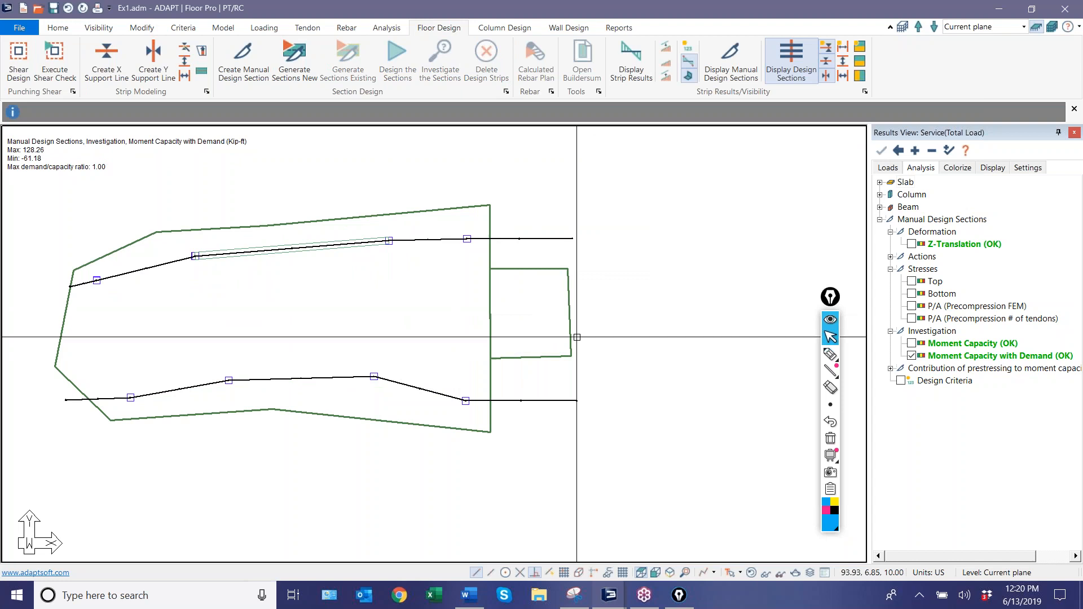
click(539, 239)
click(573, 239)
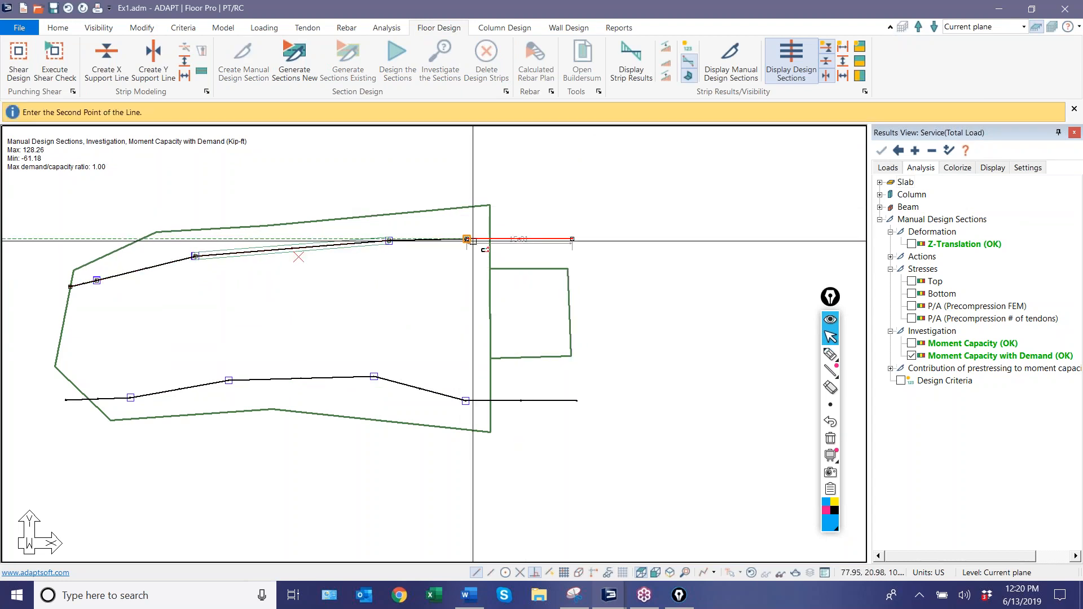
click(490, 239)
click(565, 401)
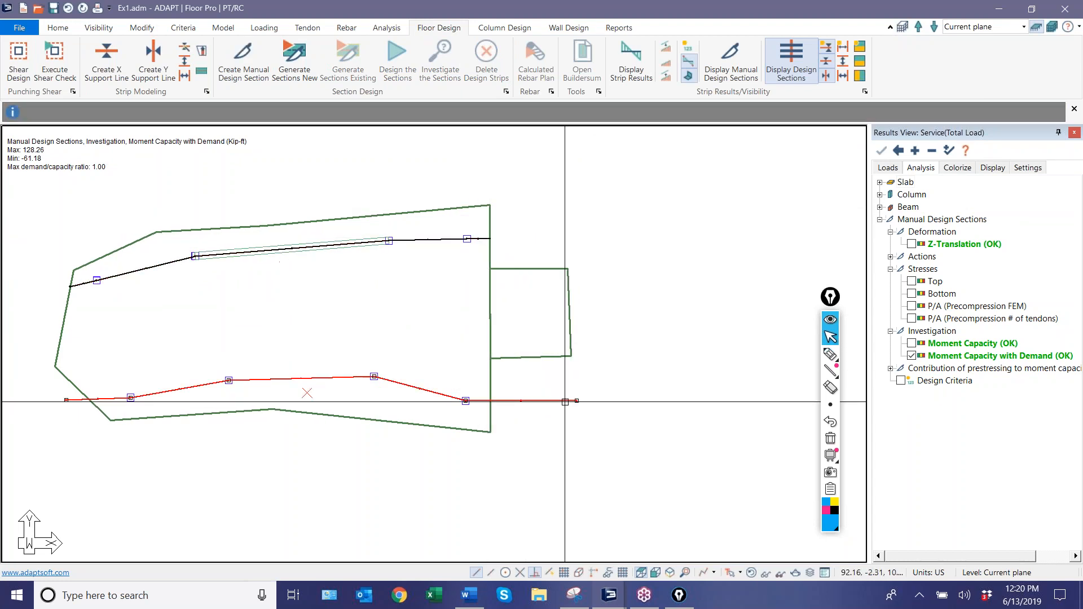
click(575, 401)
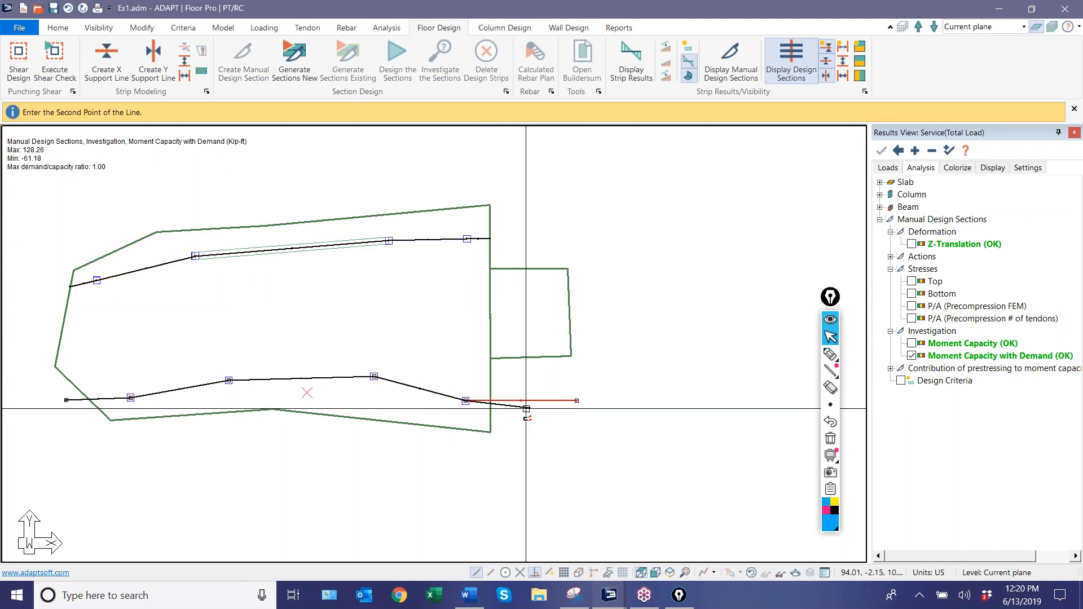
click(491, 401)
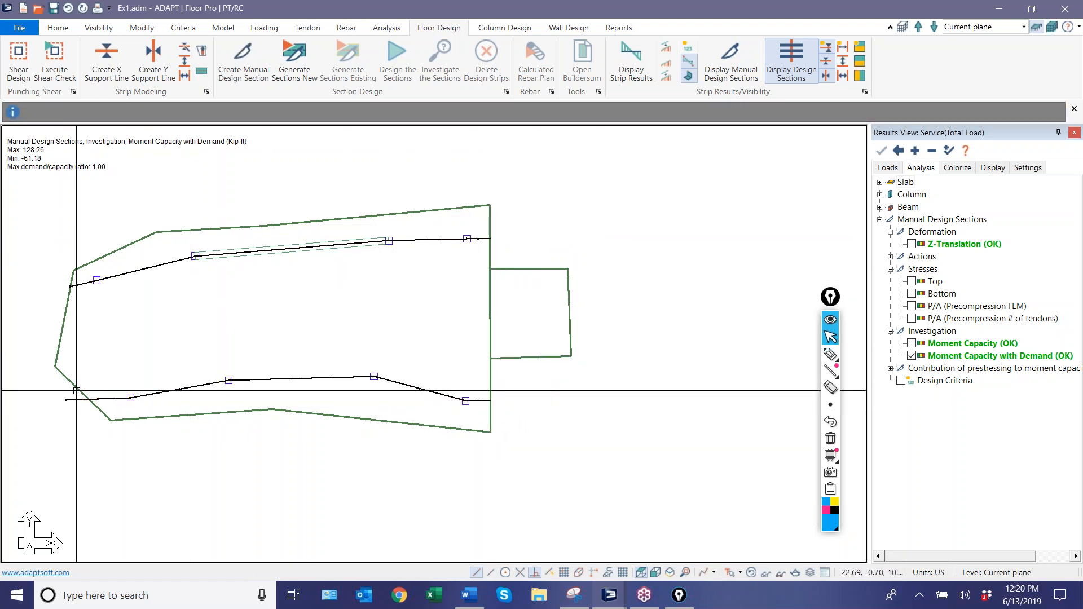
Annotate the PT/RC mode, the boundary between the support lines and several section cuts with the pen, and erase the ink.
click(831, 355)
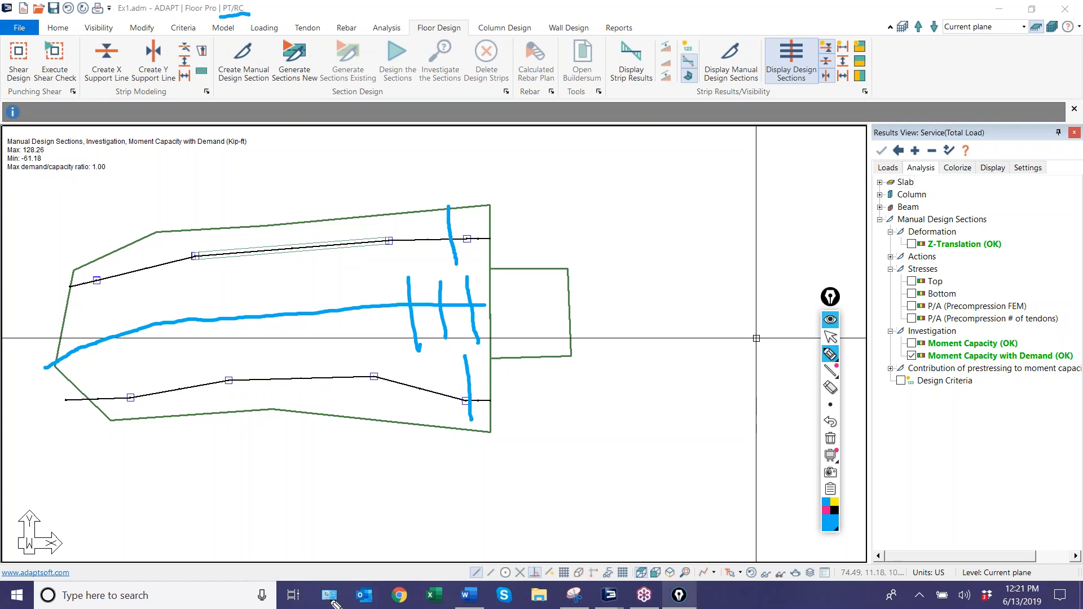
click(830, 438)
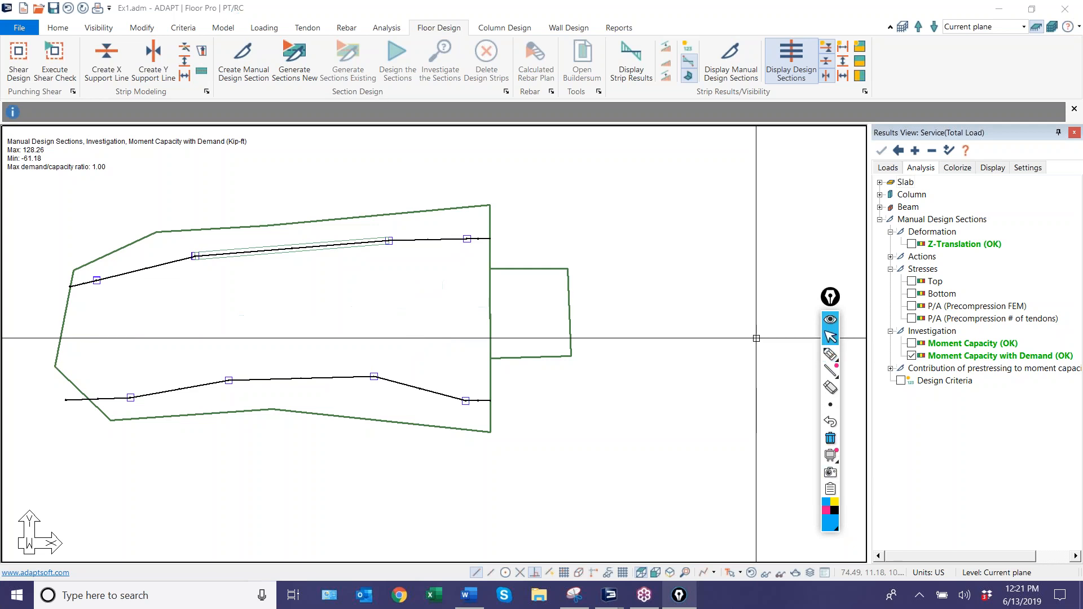
Save and close the model, and restart Builder 2018 with Floor Pro in RC mode.
click(51, 11)
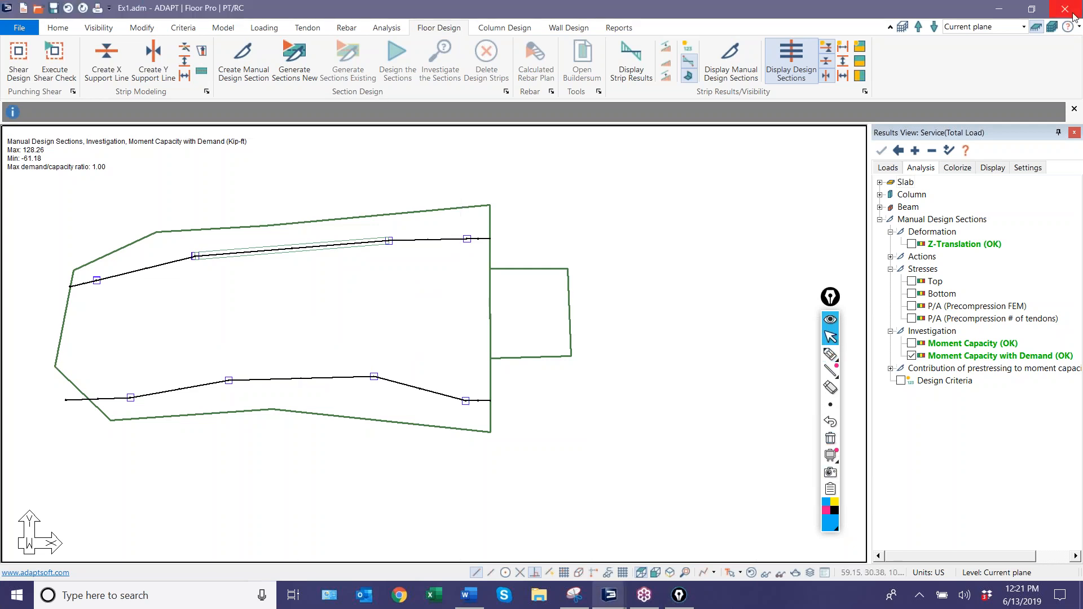
click(1066, 8)
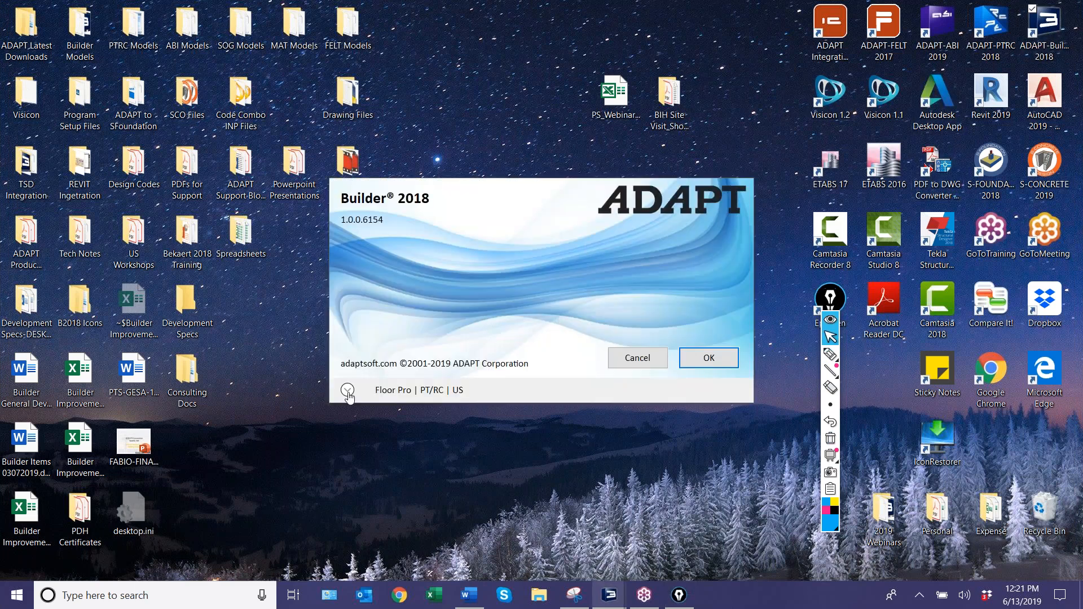
click(345, 394)
click(491, 450)
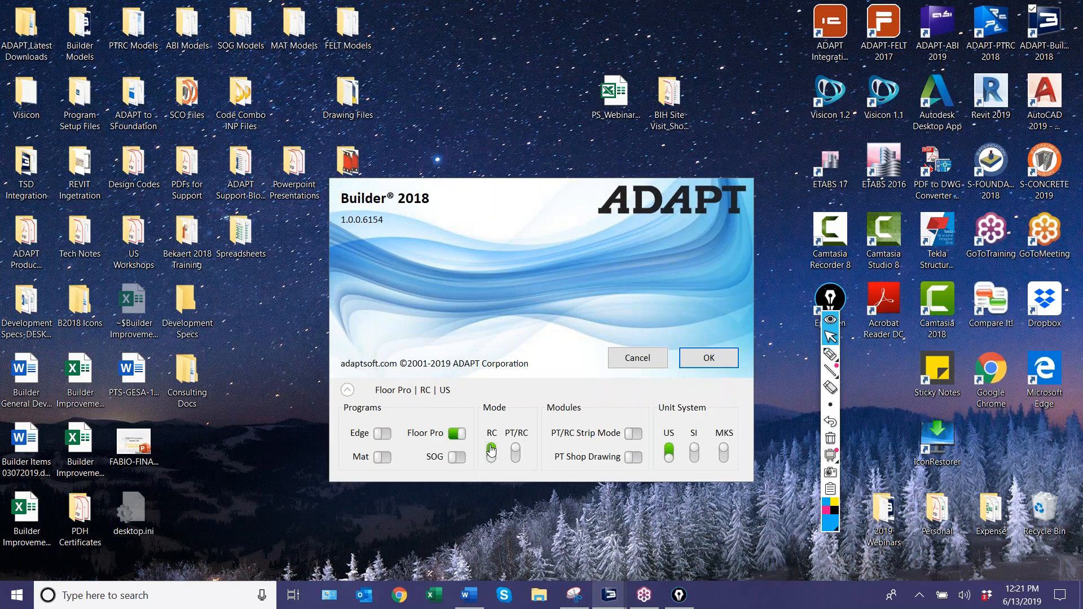
click(706, 360)
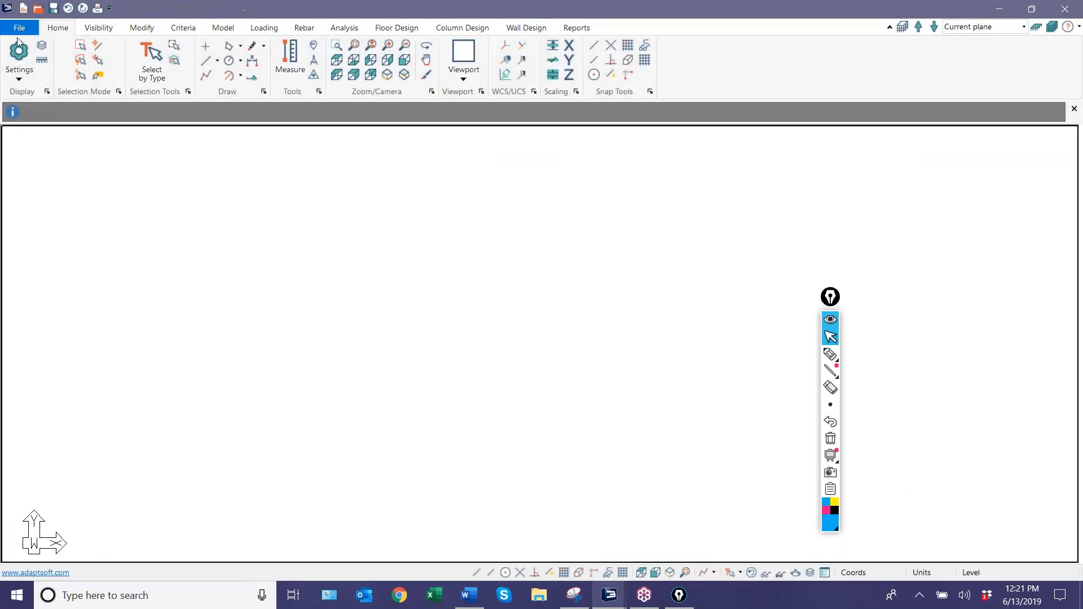
Open Ex1.adm and check the column strip/middle strip option in the analysis/design criteria.
click(165, 133)
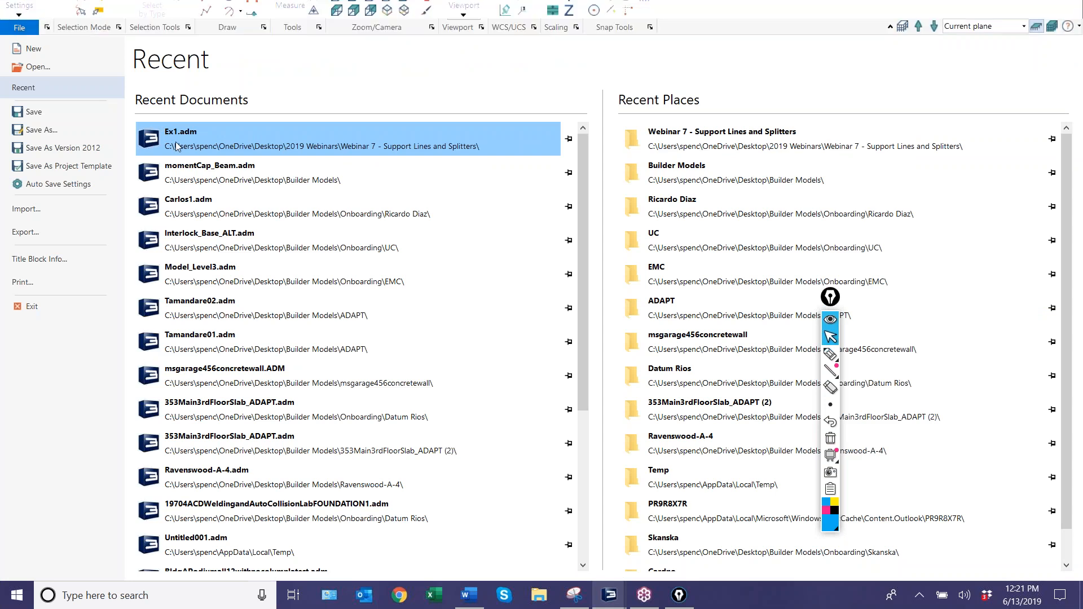
scroll(203, 303, down, 1)
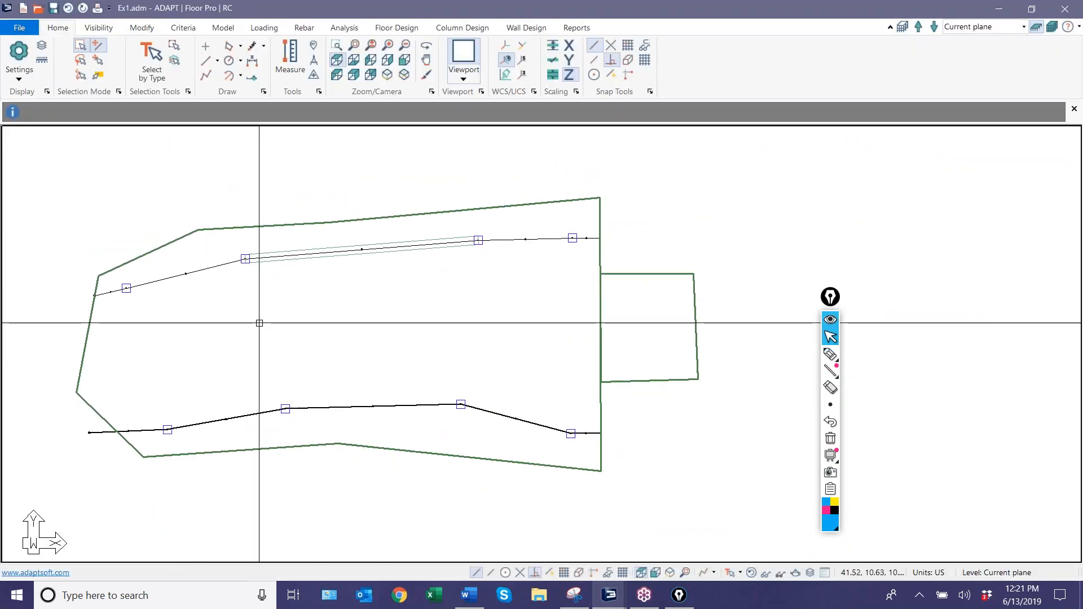
click(184, 28)
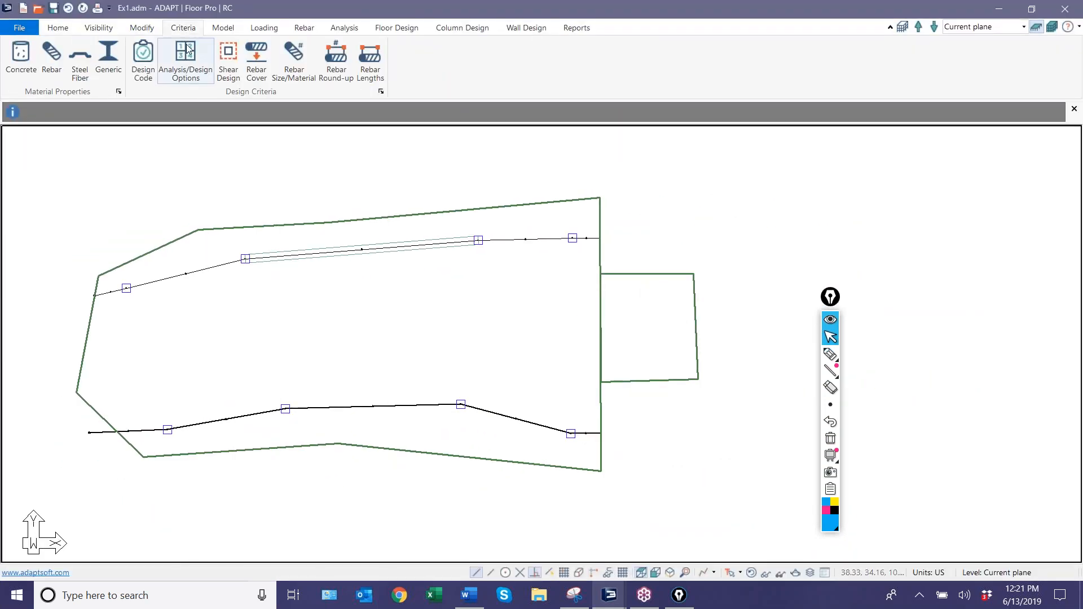
click(188, 50)
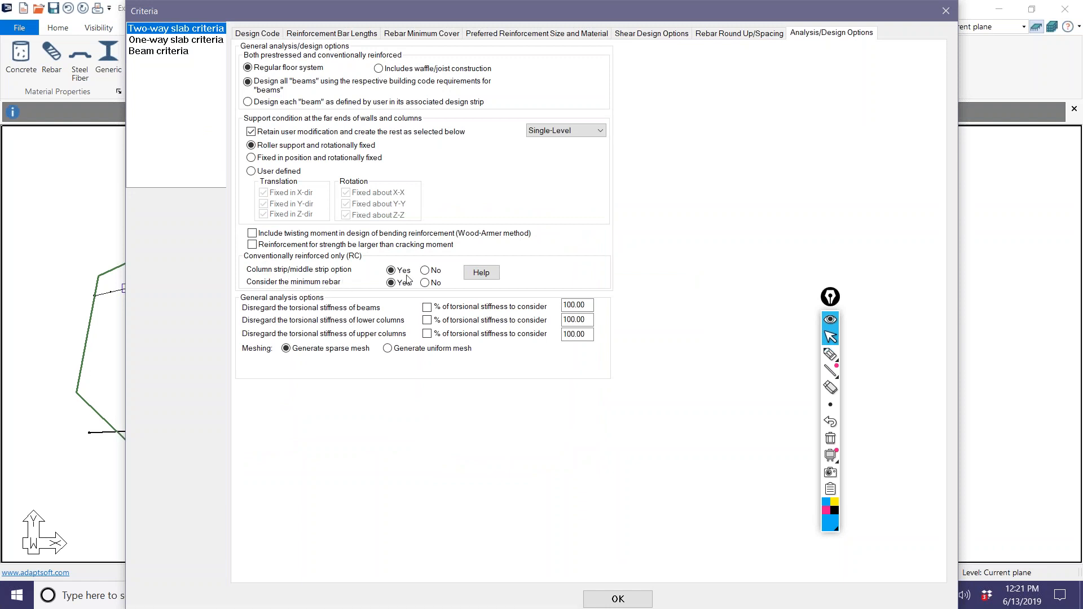
click(618, 600)
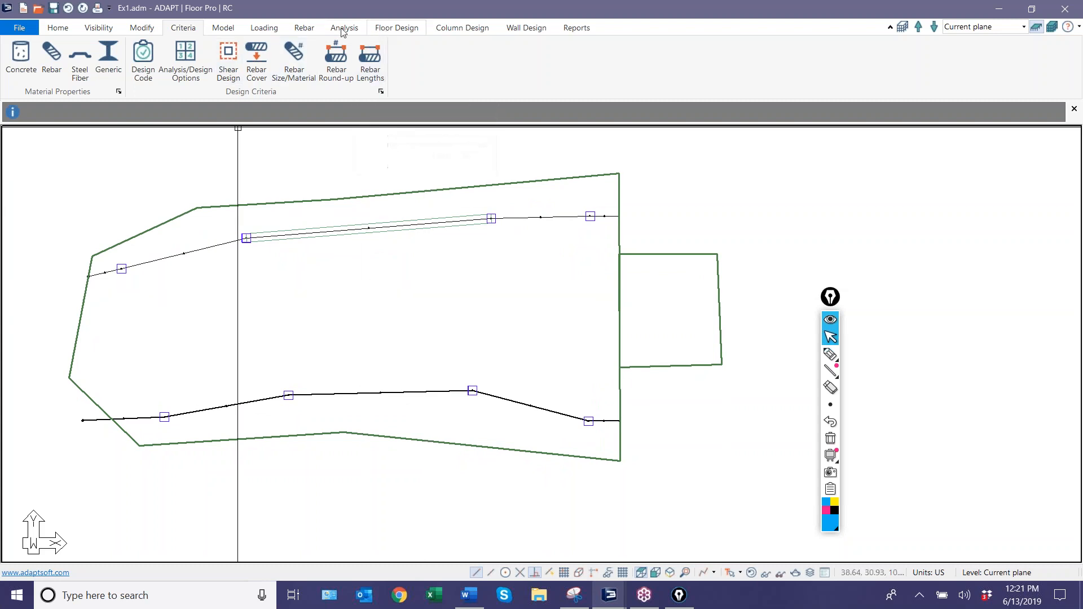
Generate new design sections for the slab and highlight the lower support line's column strip.
click(387, 28)
click(298, 57)
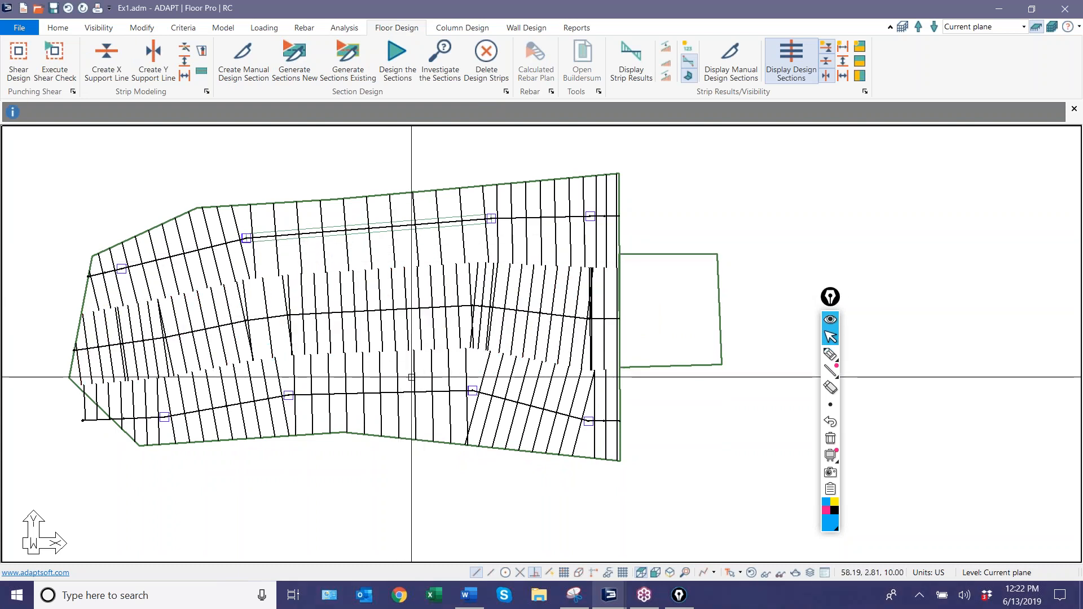
click(541, 377)
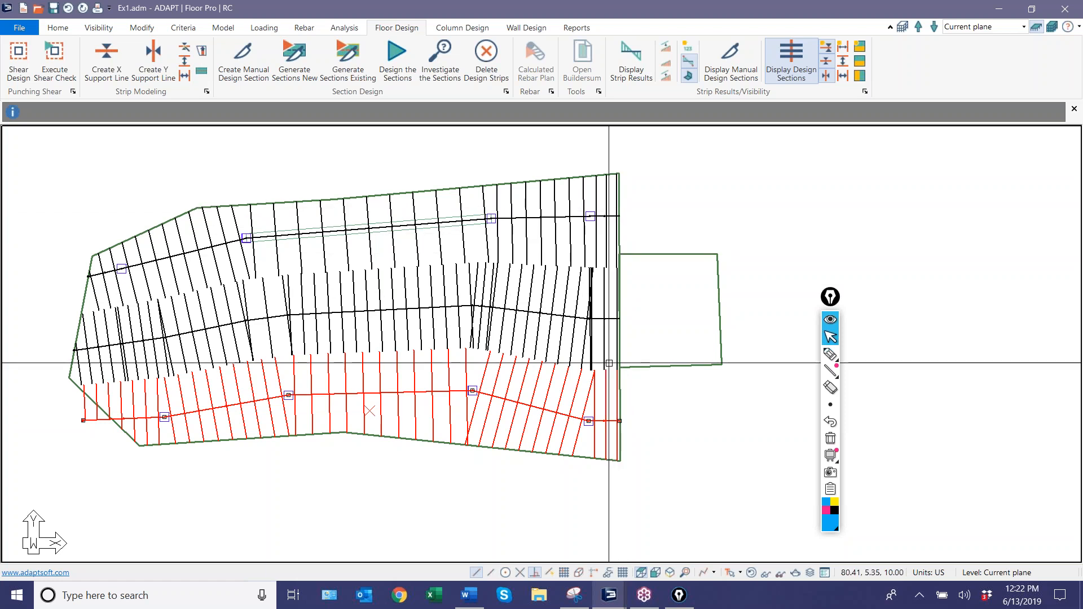
key(Escape)
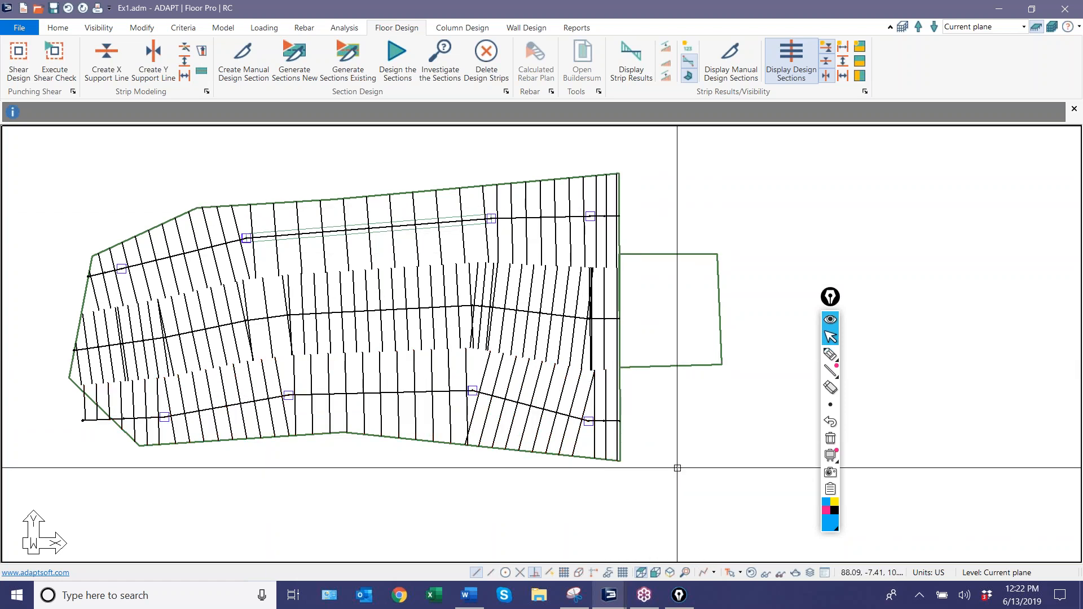
scroll(426, 479, down, 3)
scroll(435, 466, up, 2)
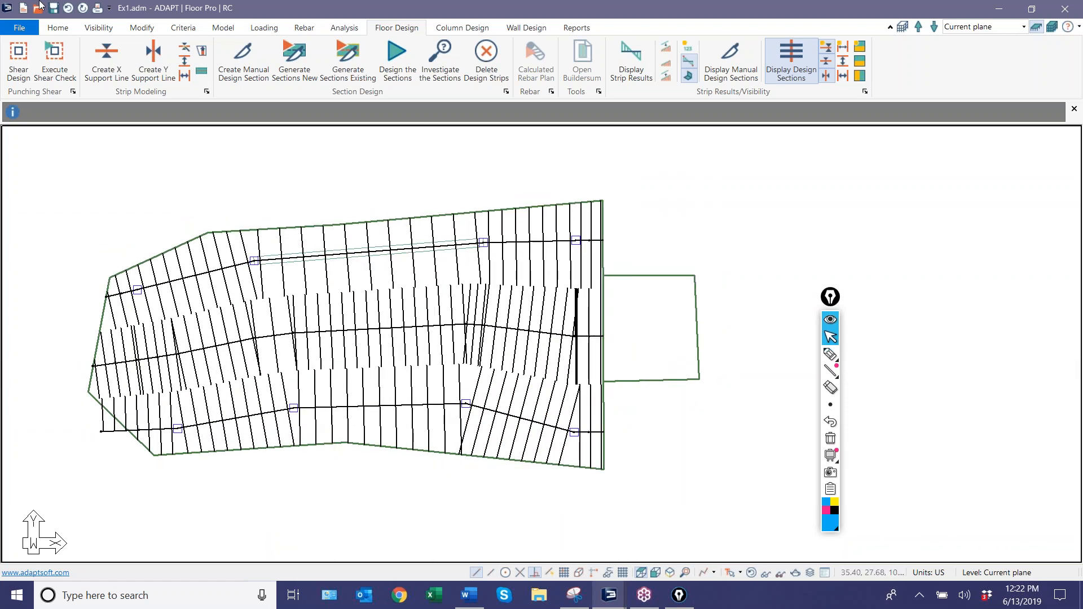
Recheck the column strip/middle strip option in the analysis/design criteria and delete the generated design strips.
click(184, 28)
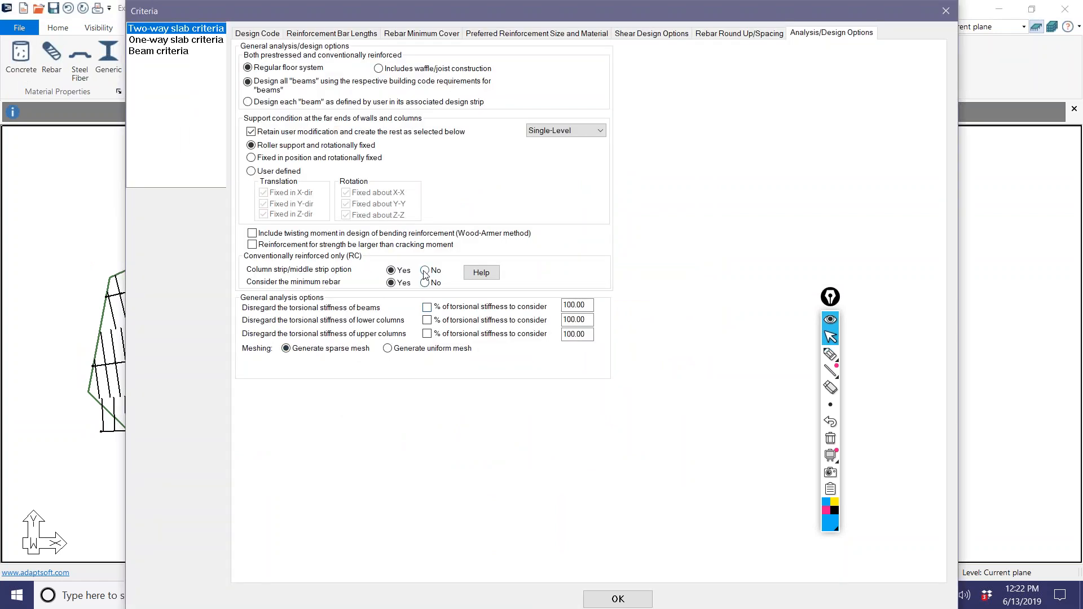
click(627, 601)
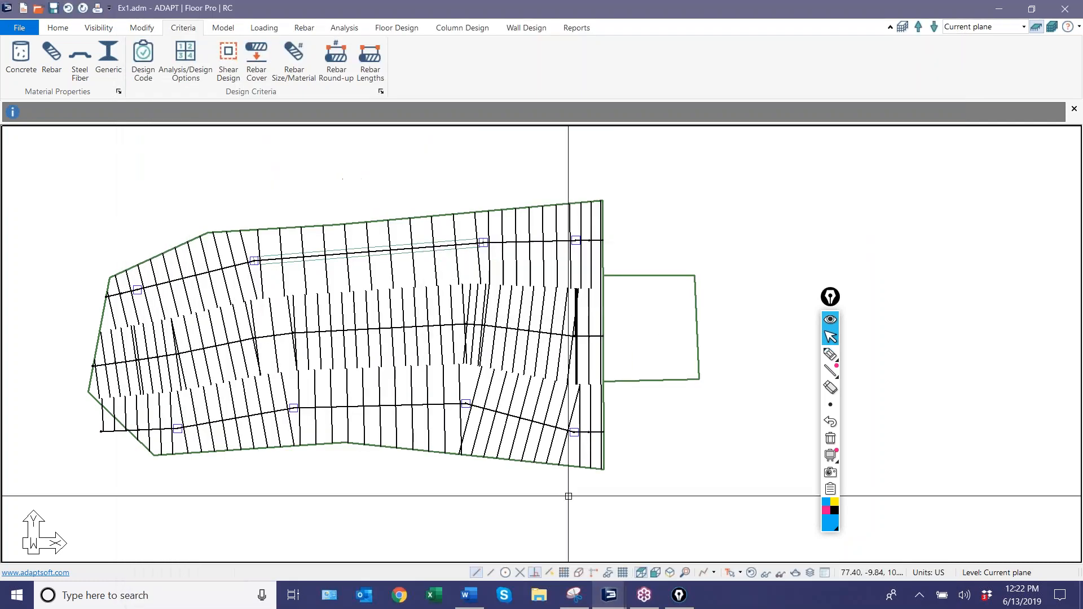
click(398, 29)
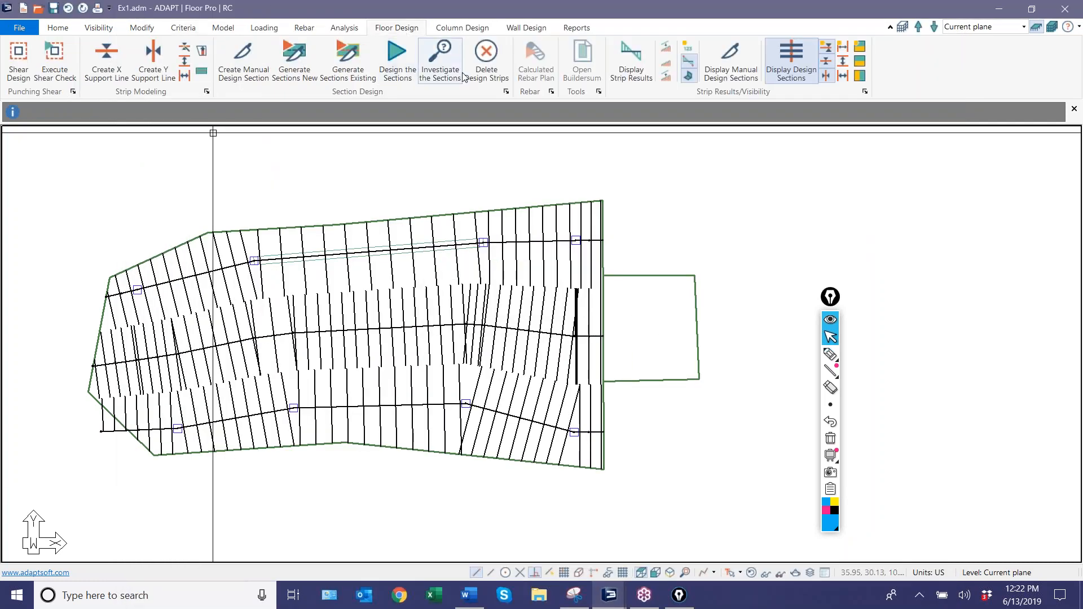
click(483, 328)
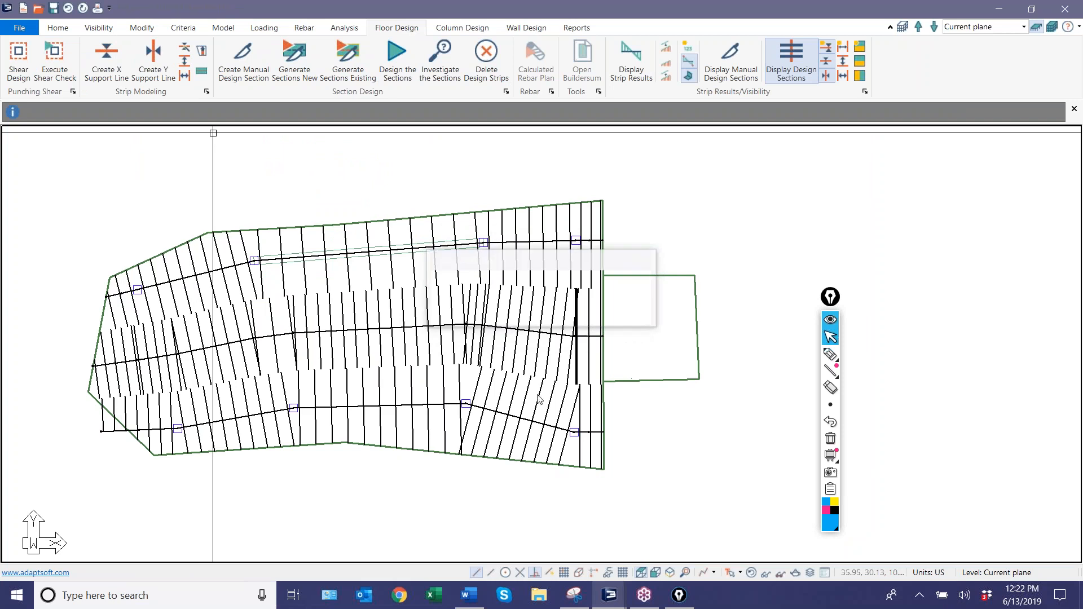
Create an X-direction support line starting about 9 ft inside the main slab and running through the small extension to its outer edge.
scroll(537, 372, up, 1)
middle_drag(536, 370, 458, 369)
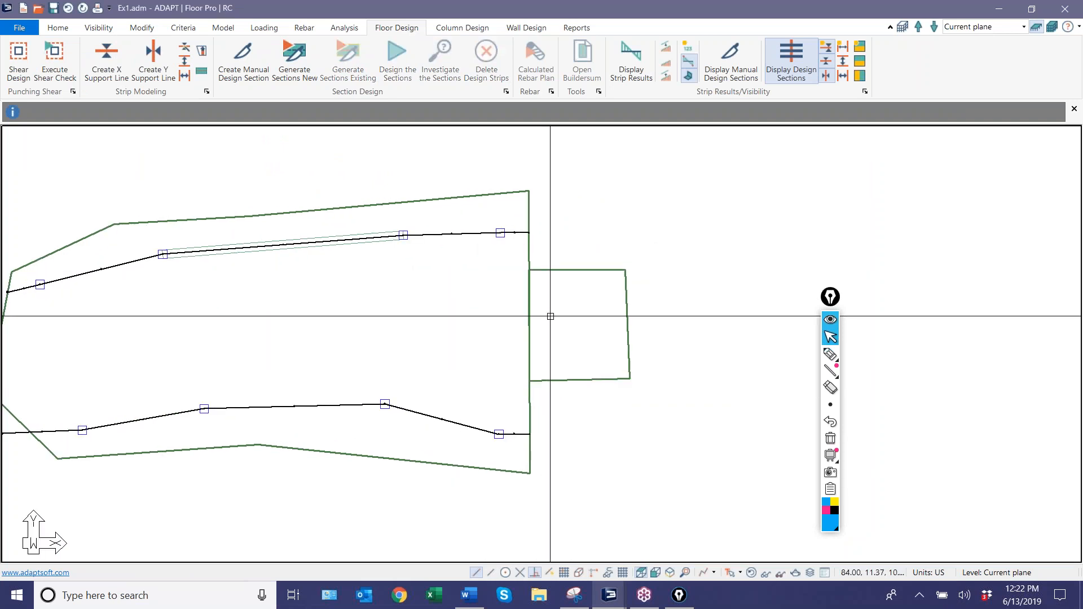
click(107, 67)
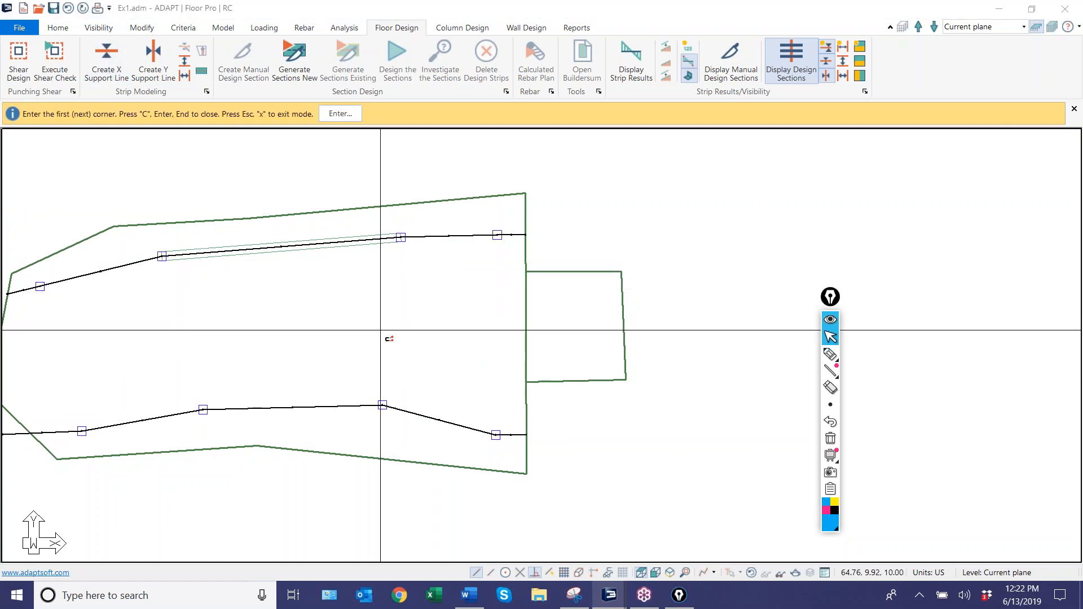
click(447, 327)
click(448, 327)
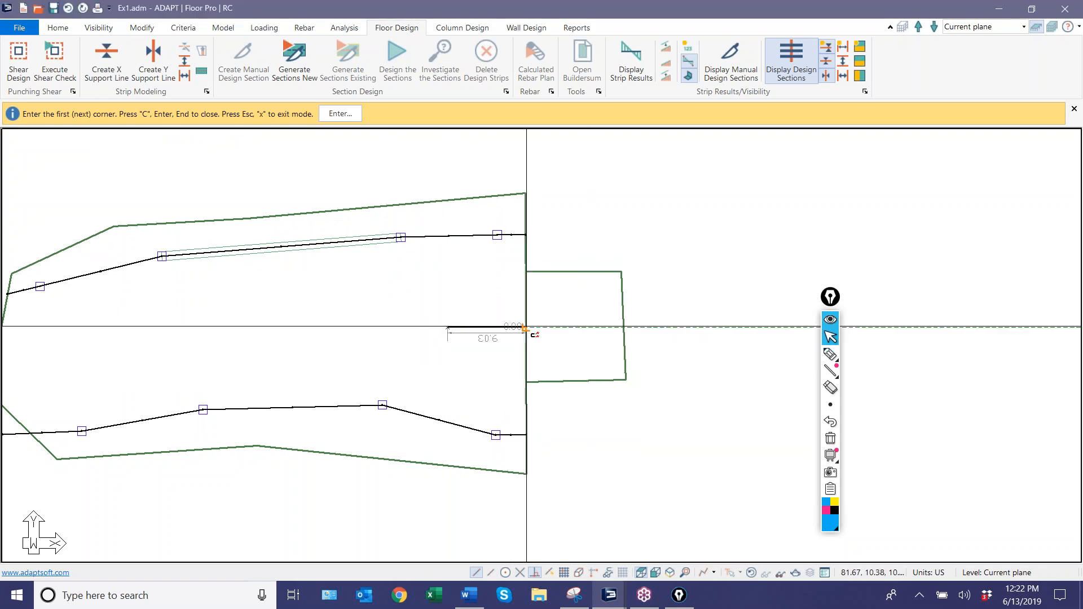
click(526, 326)
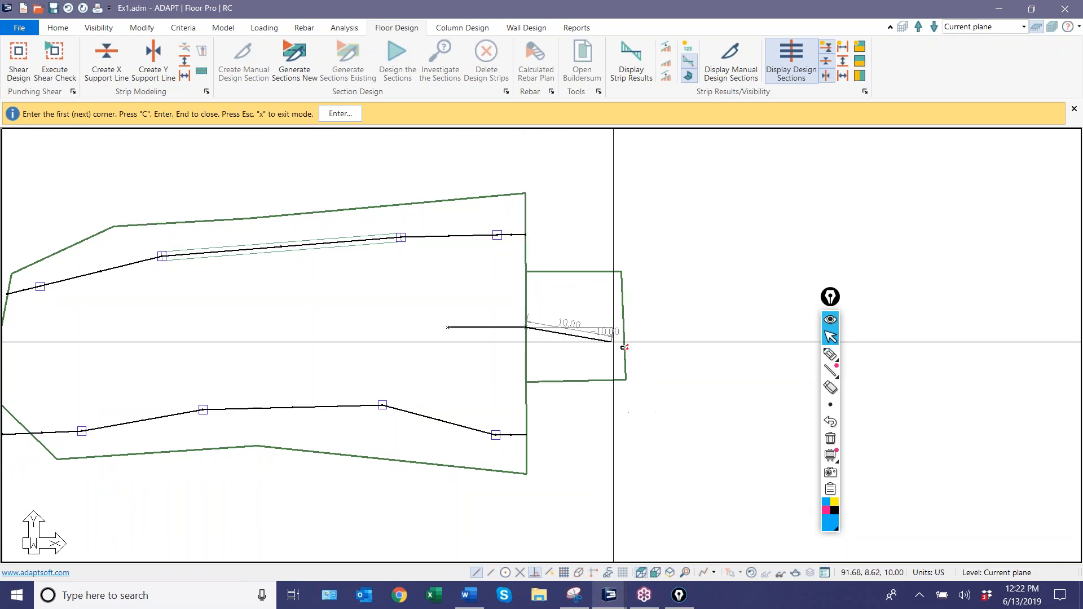
click(623, 323)
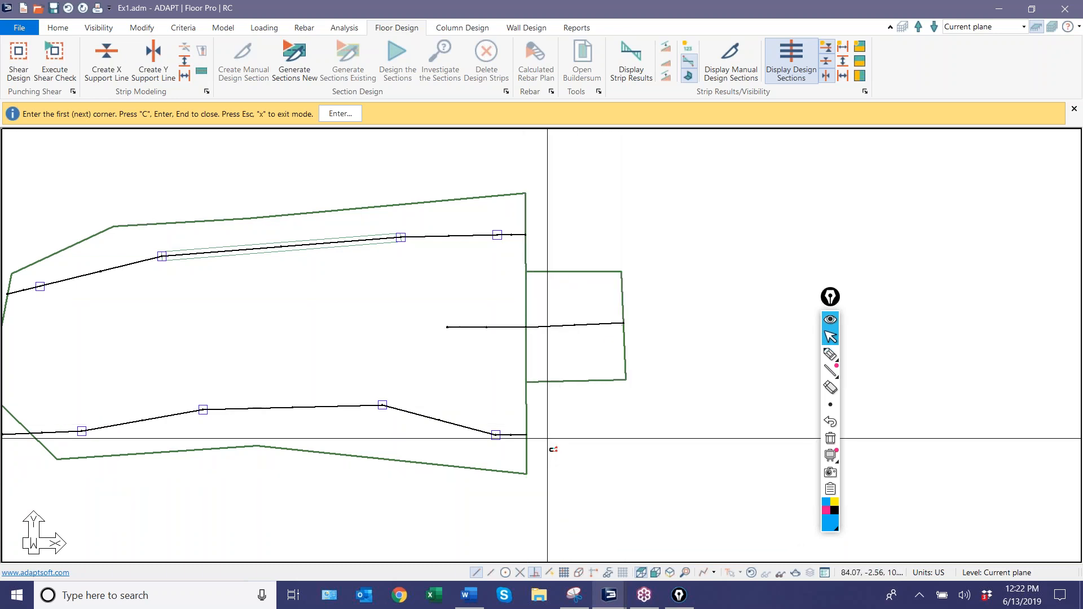
scroll(510, 395, down, 2)
scroll(329, 338, up, 3)
right_click(329, 295)
click(356, 305)
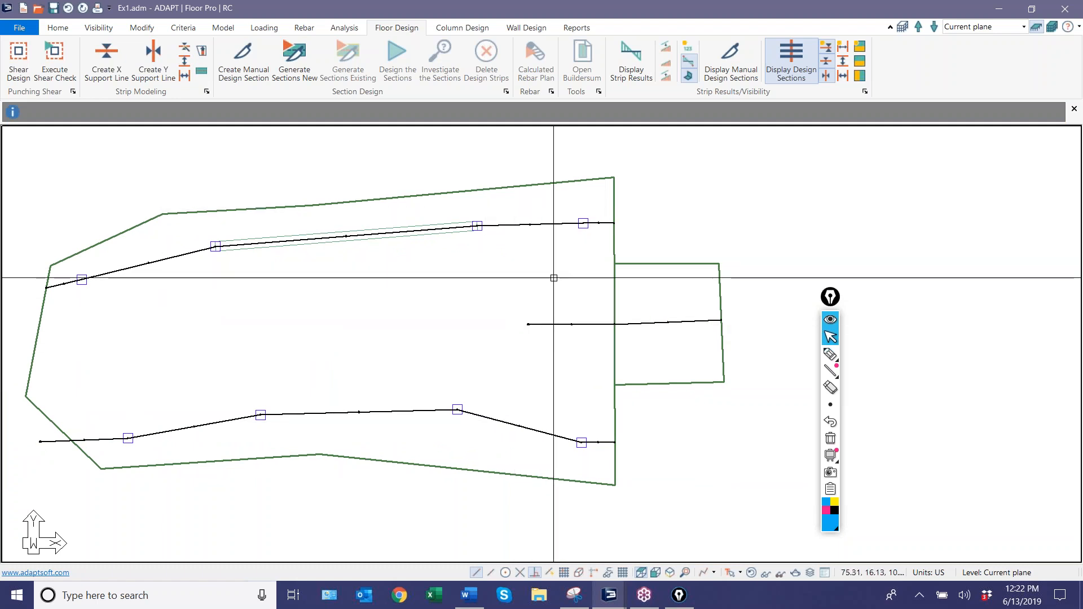
Add X-direction splitters from the short support line's inner end to the upper and lower support lines.
middle_drag(553, 339, 530, 336)
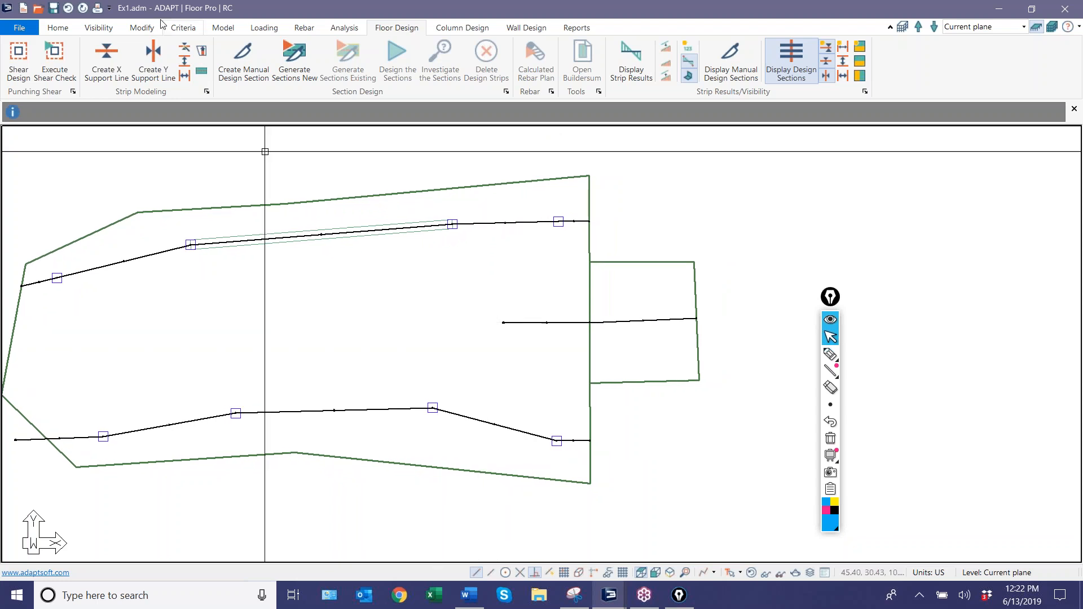
click(183, 63)
click(184, 63)
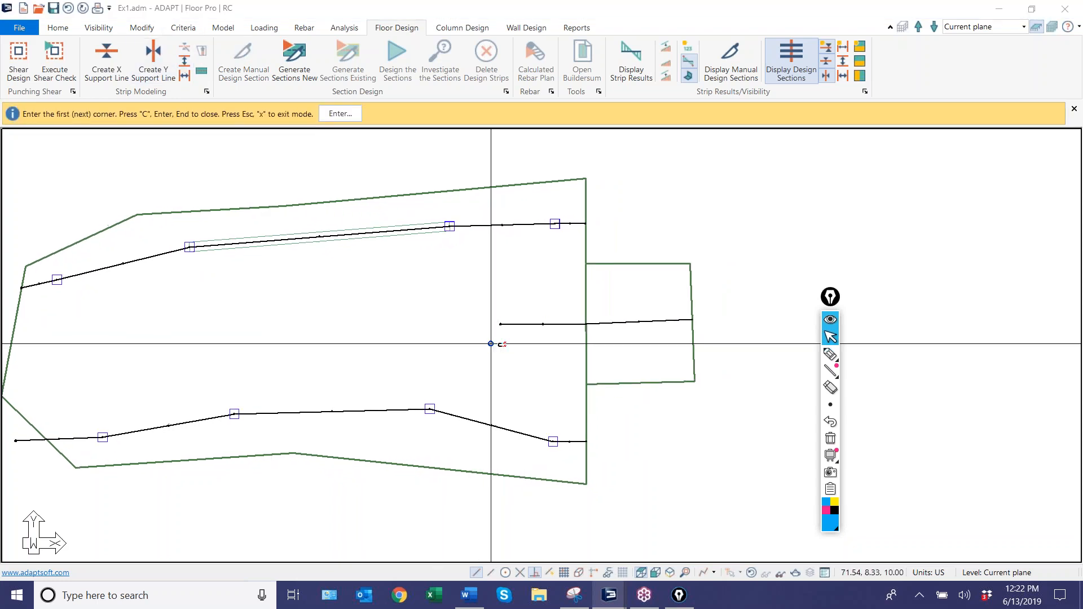
click(501, 324)
click(497, 225)
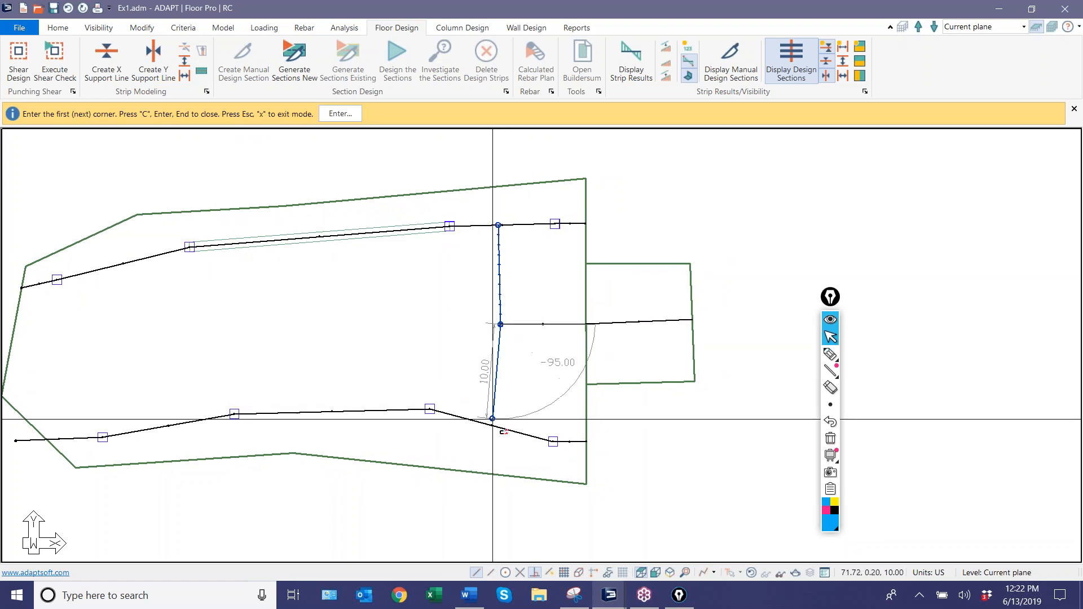
click(475, 421)
scroll(428, 358, down, 1)
scroll(460, 307, up, 1)
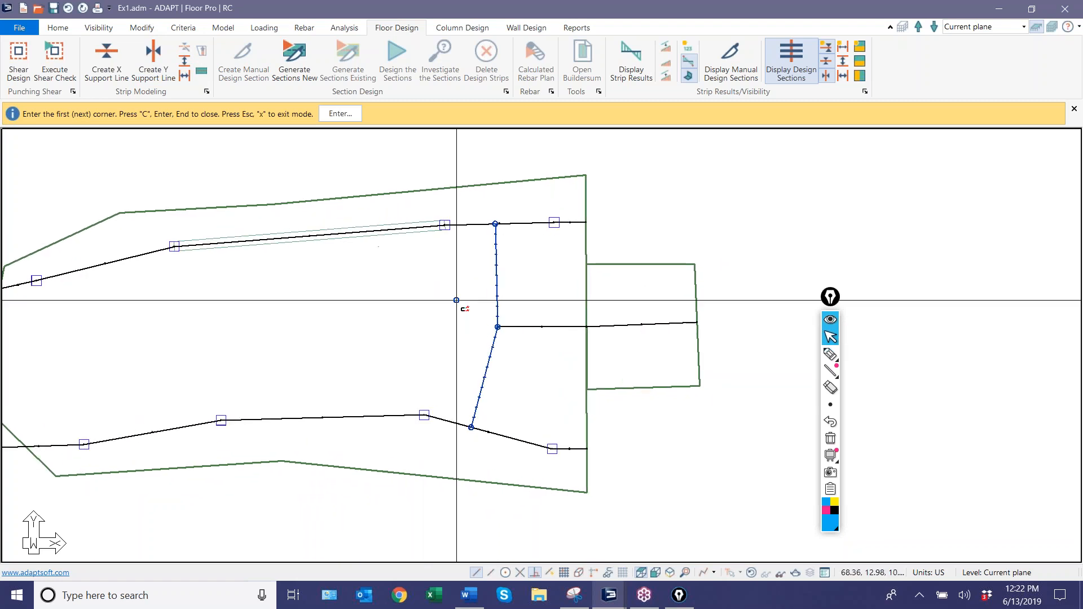
right_click(435, 261)
click(466, 270)
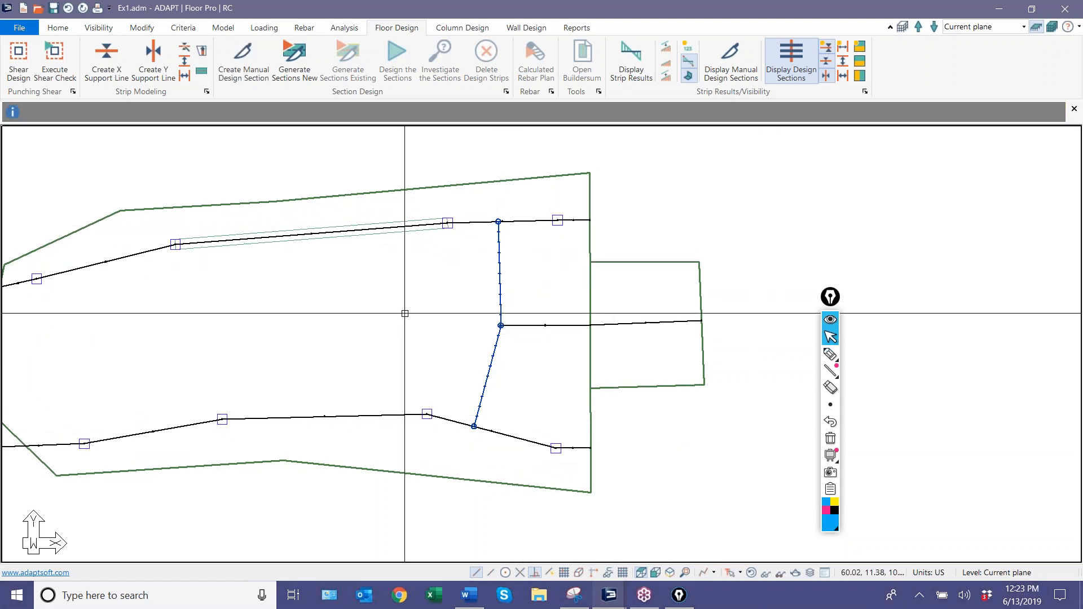
Generate new design sections and highlight the column strips of the upper, lower and extension support lines.
scroll(457, 377, down, 1)
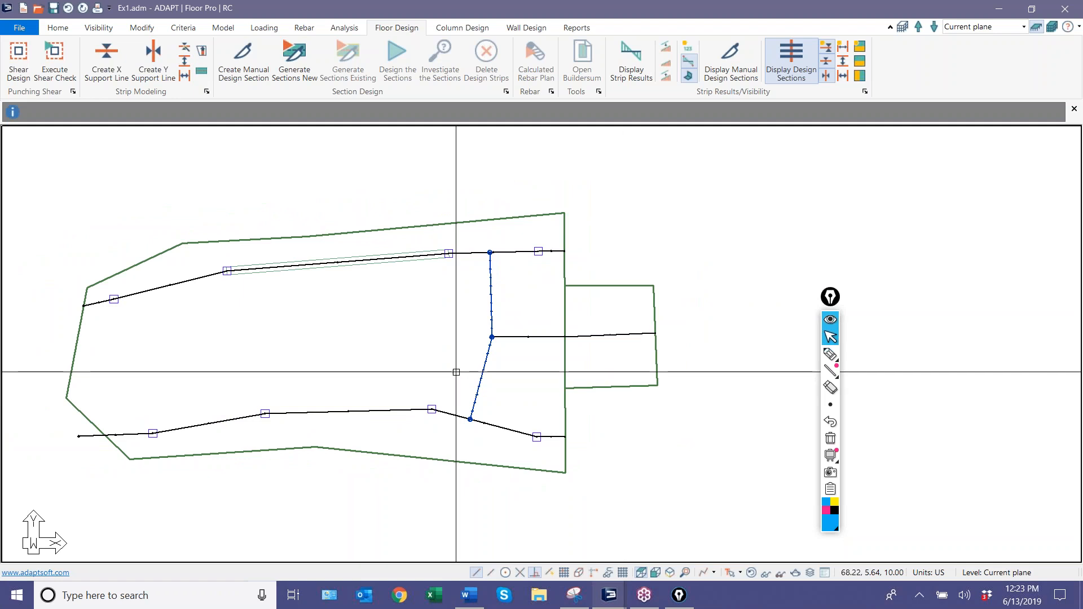
click(295, 60)
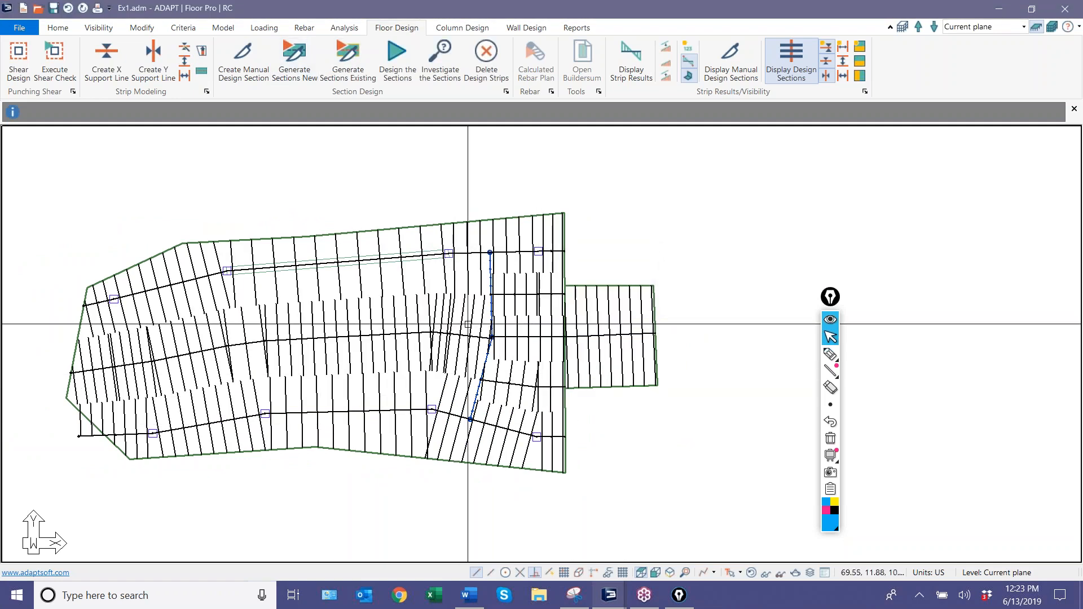
click(493, 240)
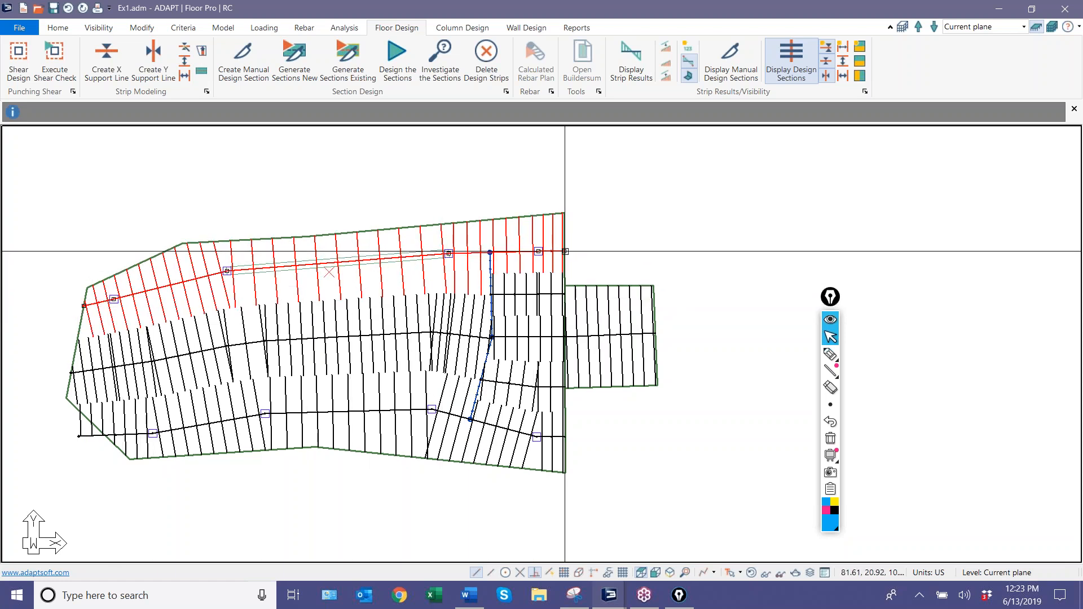
click(426, 395)
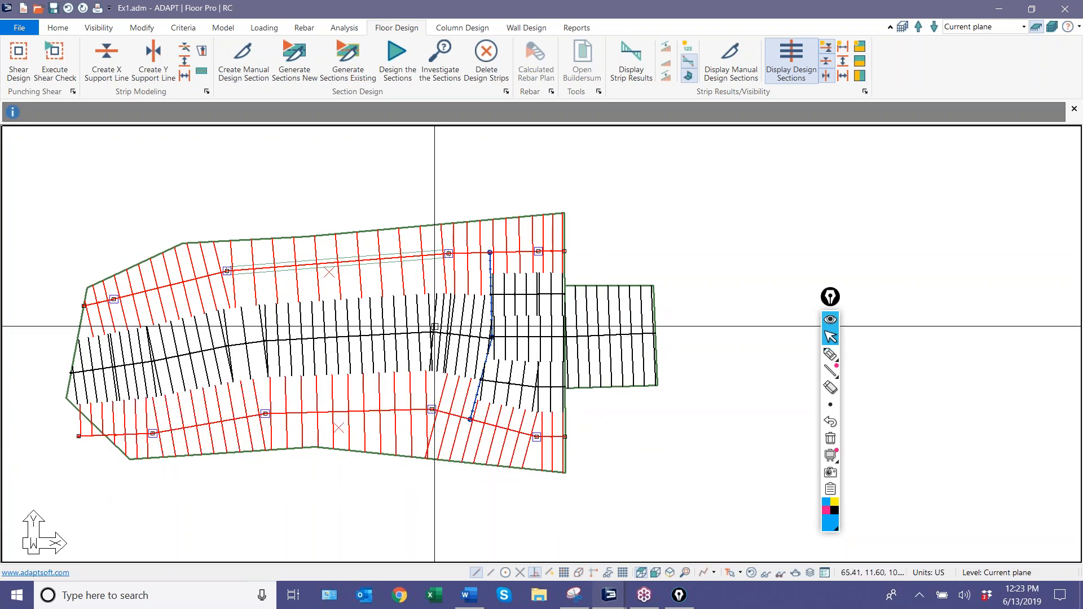
click(595, 316)
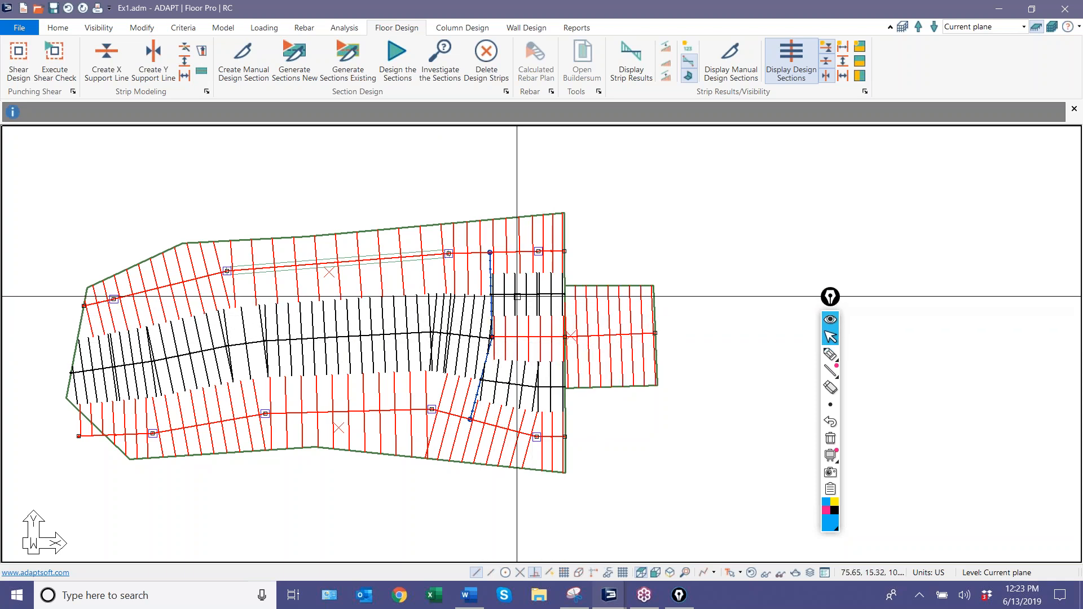
Trace the column and middle strips on both sides of the splitters with the annotation pen.
click(830, 354)
drag(498, 339, 573, 339)
drag(492, 246, 596, 241)
drag(494, 294, 607, 296)
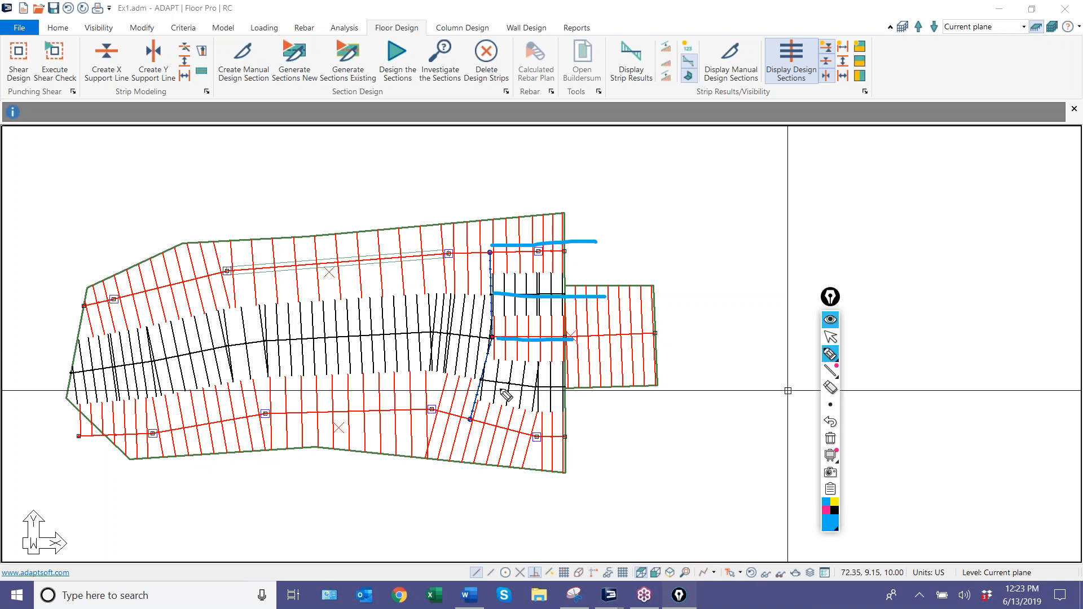
drag(482, 377, 564, 384)
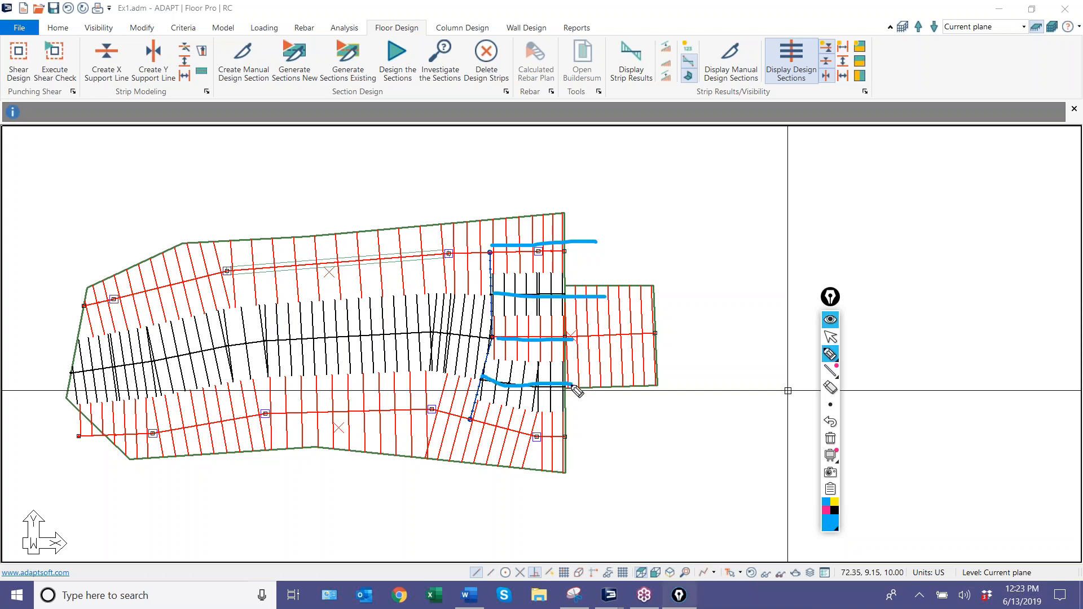
drag(144, 283, 260, 269)
drag(222, 422, 316, 419)
mouse_move(84, 372)
mouse_down()
mouse_move(369, 331)
mouse_move(503, 353)
mouse_up()
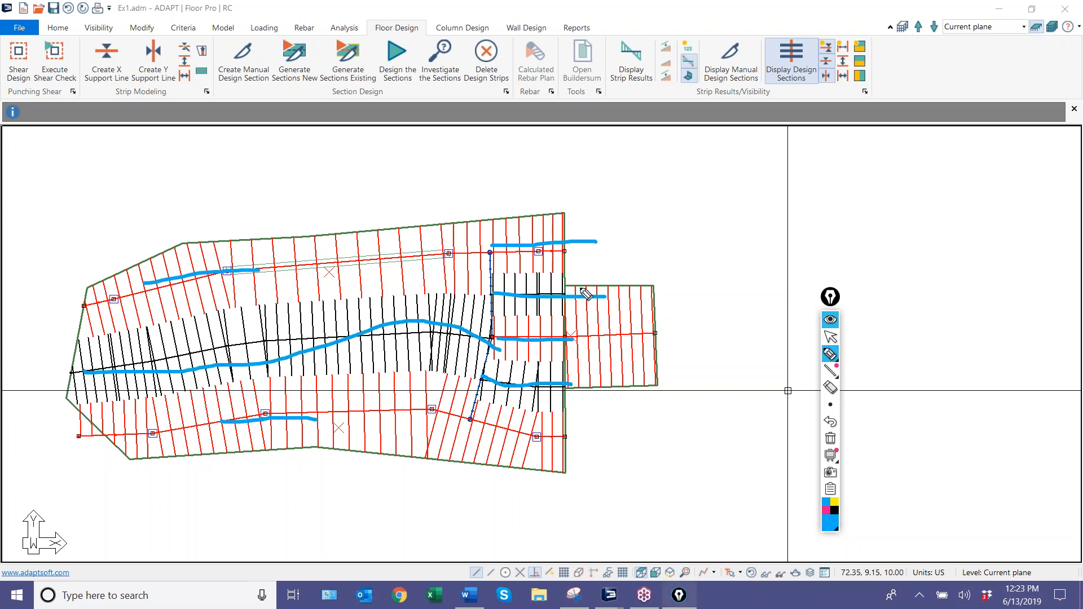
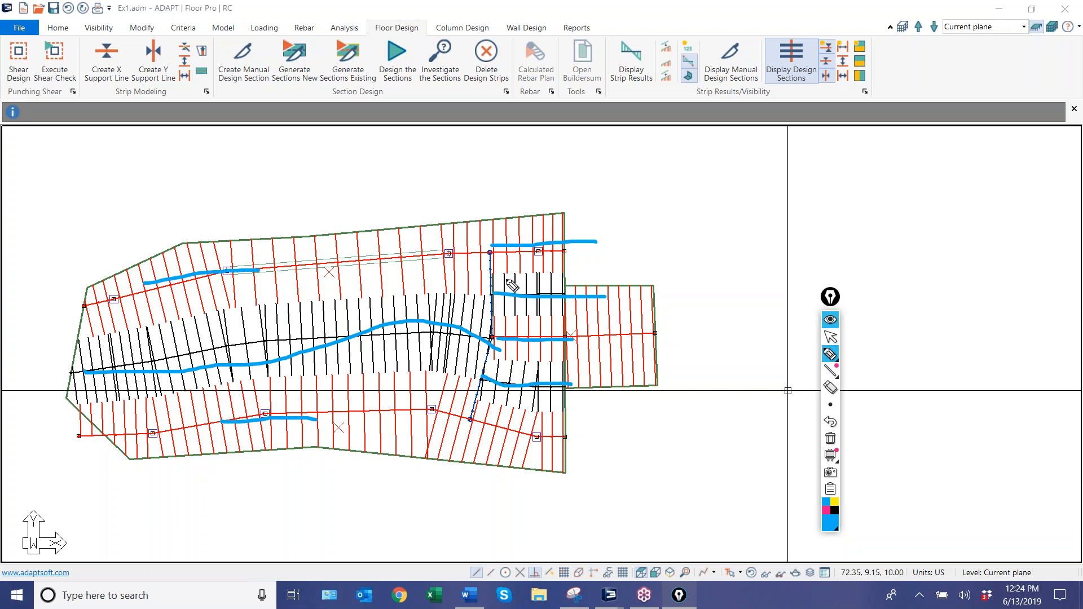
Circle the column and middle strips between the splitters and the extension with the annotation pen, then clear the markings.
mouse_move(492, 257)
mouse_down()
mouse_move(564, 276)
mouse_move(522, 217)
mouse_move(502, 262)
mouse_up()
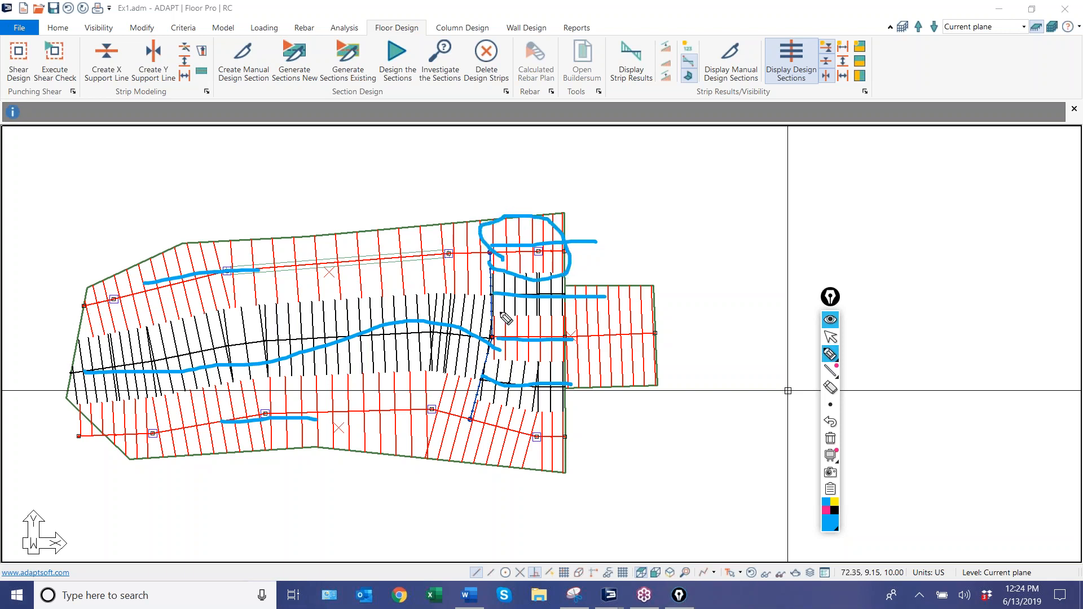
mouse_move(493, 456)
mouse_down()
mouse_move(458, 439)
mouse_move(485, 454)
mouse_up()
mouse_move(516, 353)
mouse_down()
mouse_move(574, 365)
mouse_move(518, 355)
mouse_up()
mouse_move(500, 278)
mouse_down()
mouse_move(573, 336)
mouse_move(483, 303)
mouse_move(497, 387)
mouse_move(478, 412)
mouse_up()
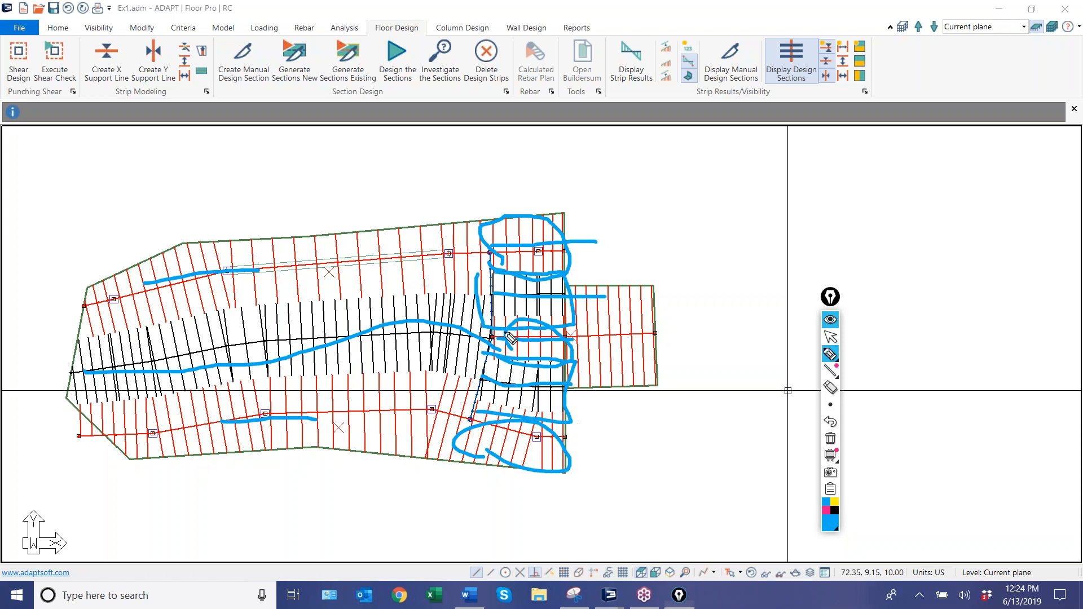
drag(500, 295, 558, 297)
drag(485, 389, 567, 389)
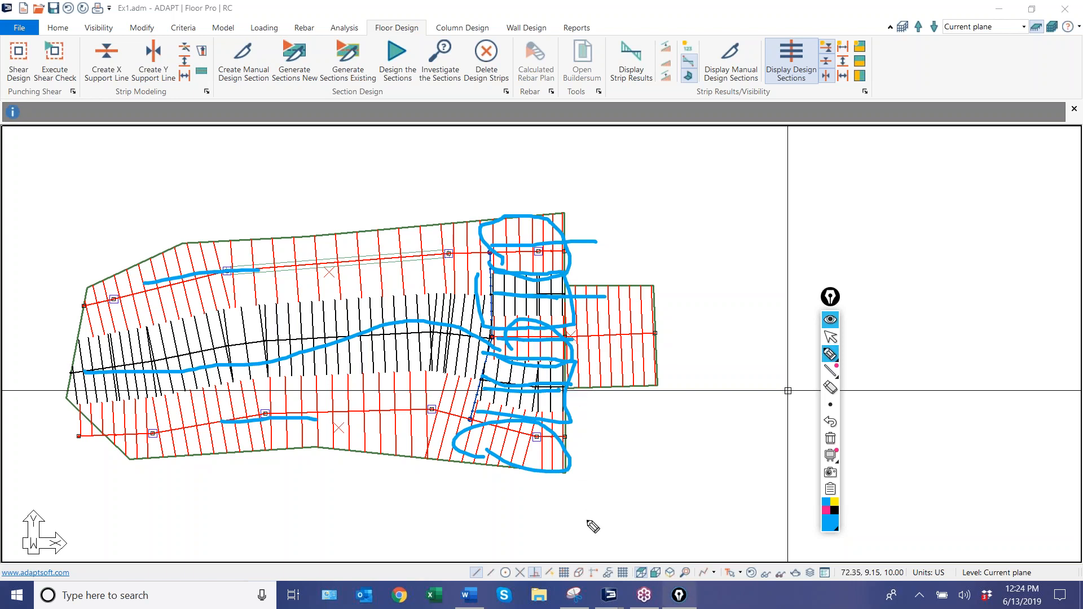
click(829, 439)
click(831, 337)
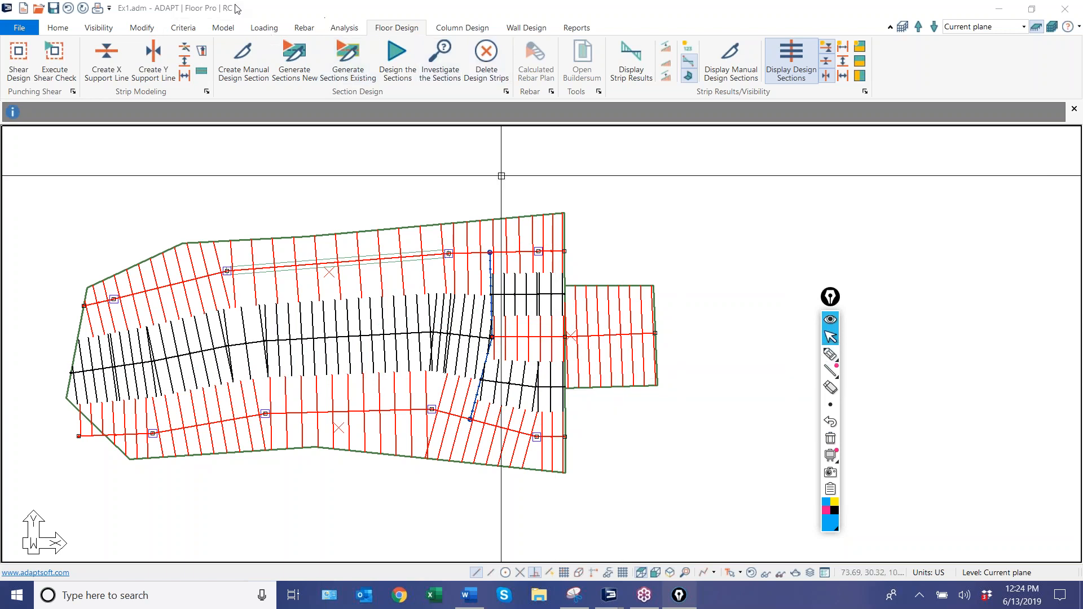
Delete the generated design strips, clearing the existing strip modeling work.
click(487, 55)
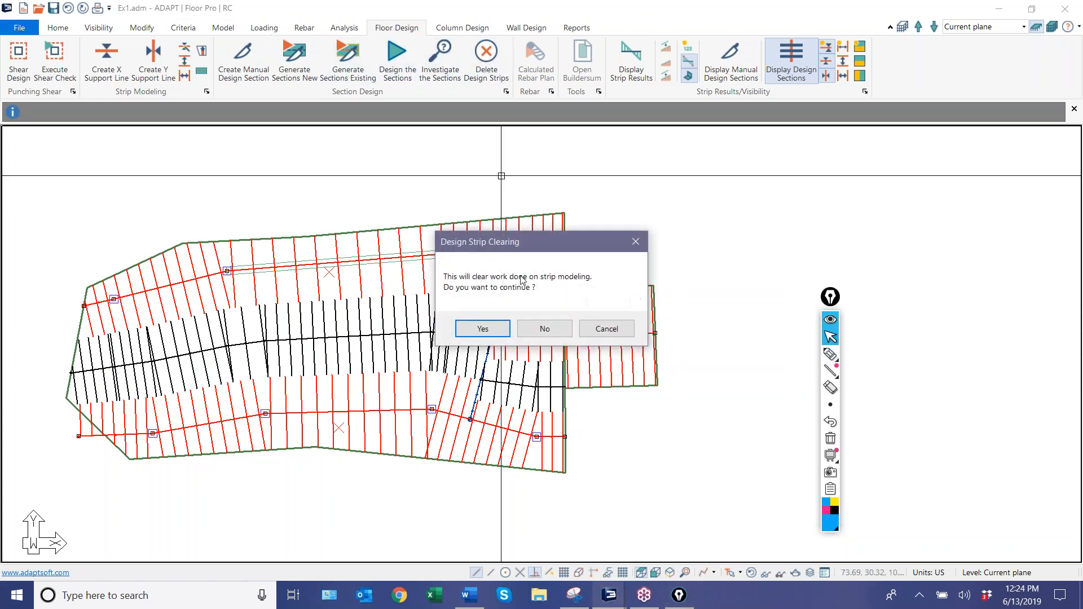
click(489, 327)
click(183, 27)
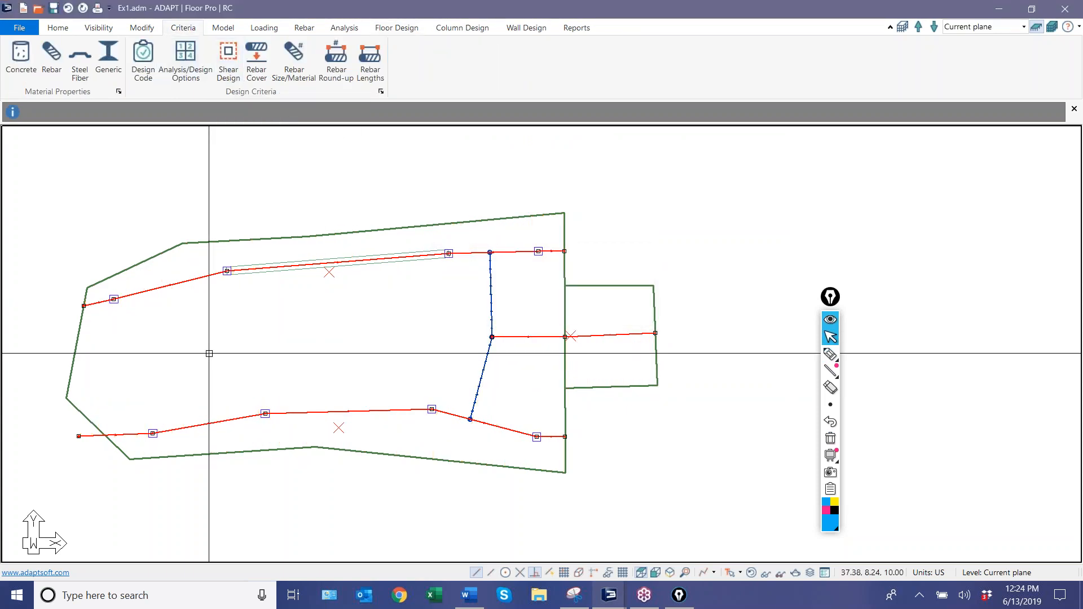
Sketch a line through the middle of the main slab to the splitters' junction with the annotation pen, then erase it.
click(830, 354)
drag(74, 398, 115, 376)
drag(253, 348, 494, 339)
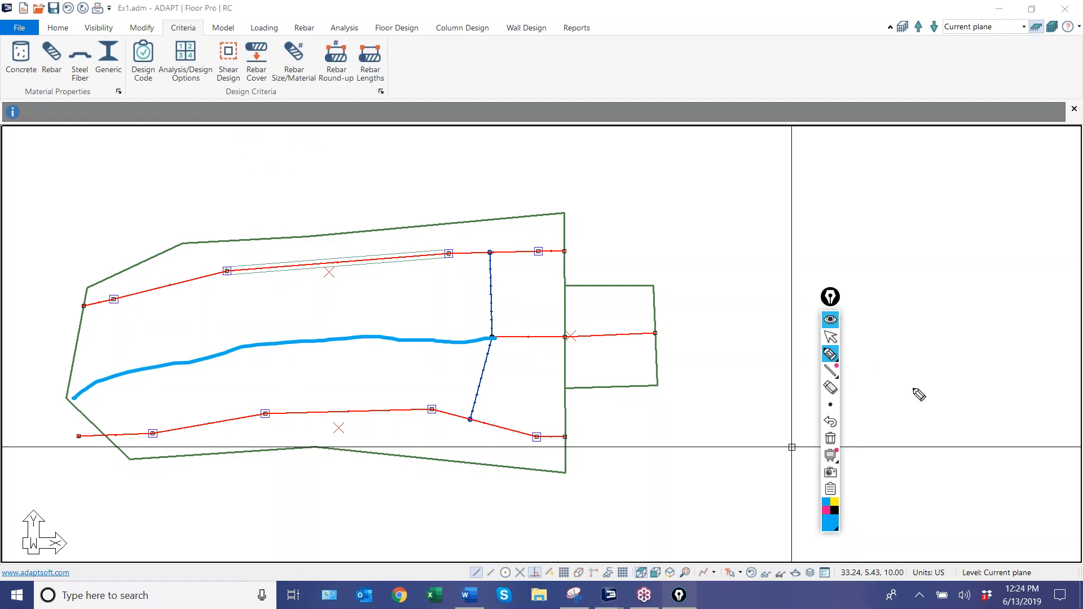
click(830, 439)
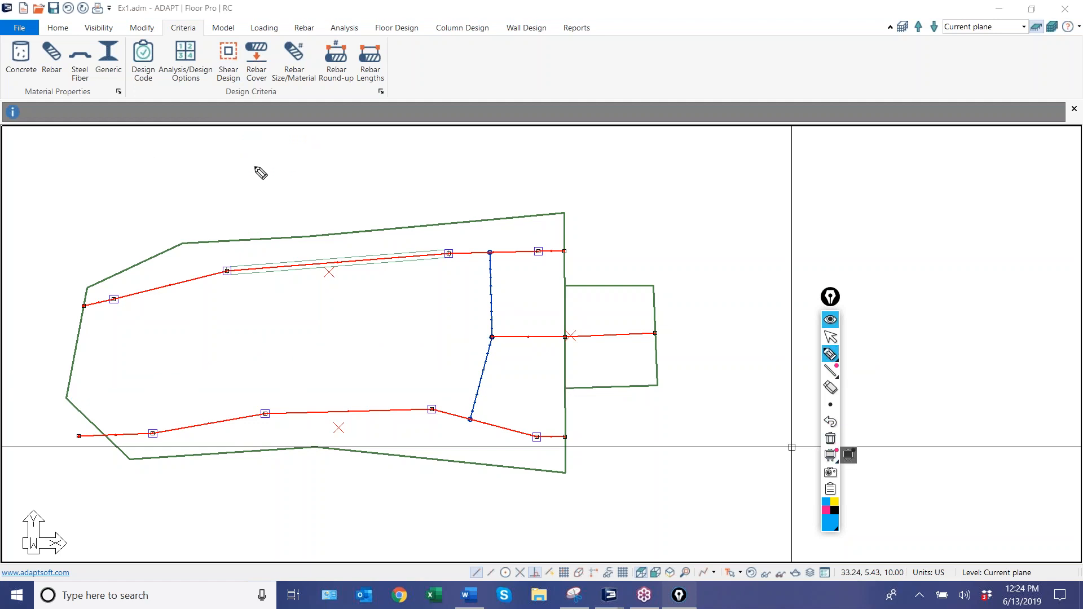
click(830, 337)
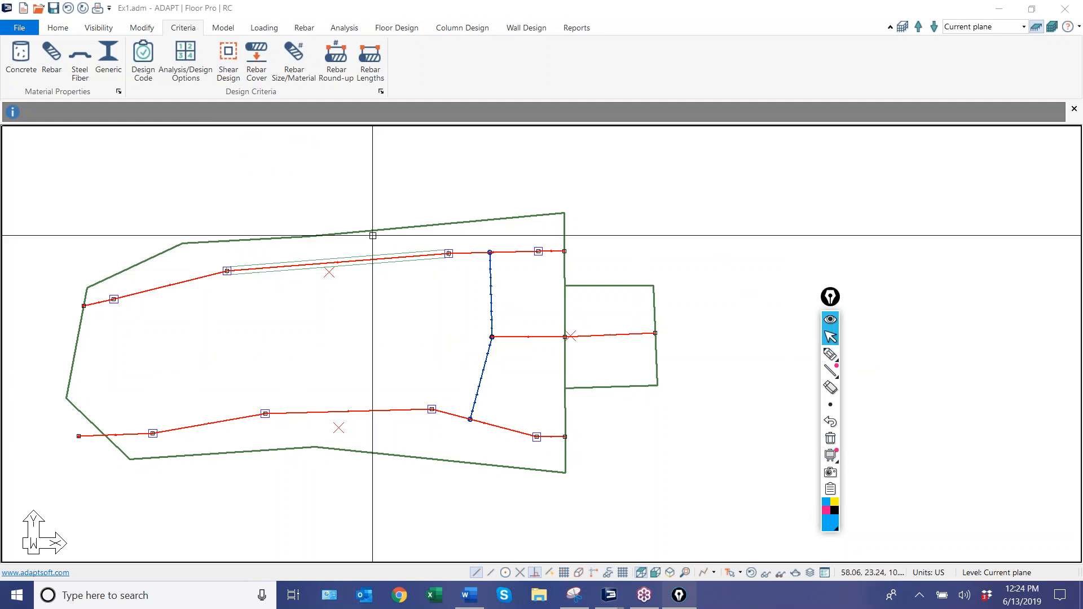
Turn off the column strip/middle strip option in the two-way slab analysis and design options.
click(177, 68)
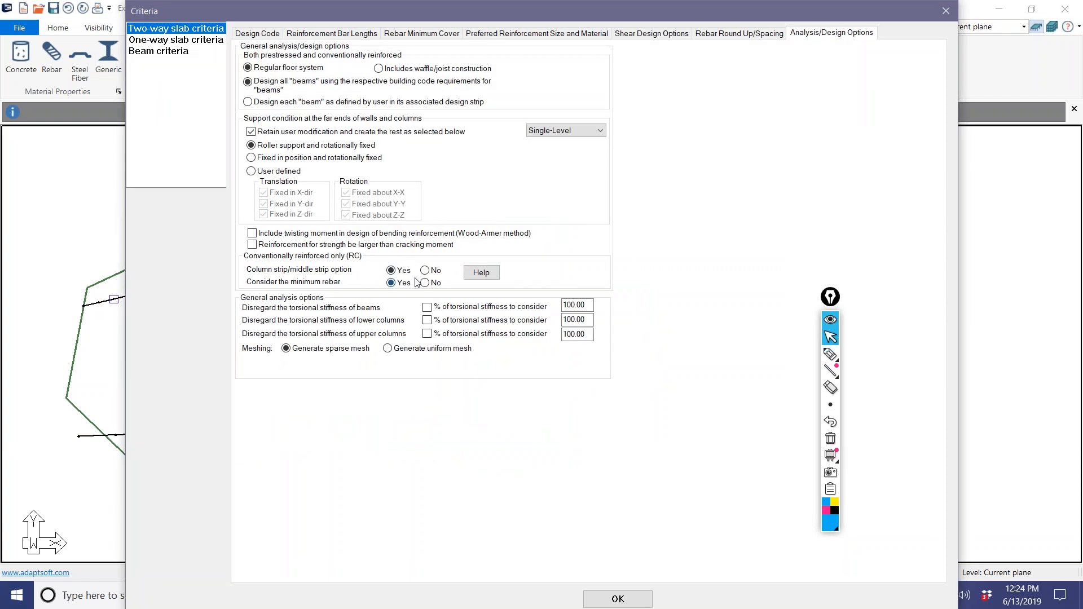
click(618, 599)
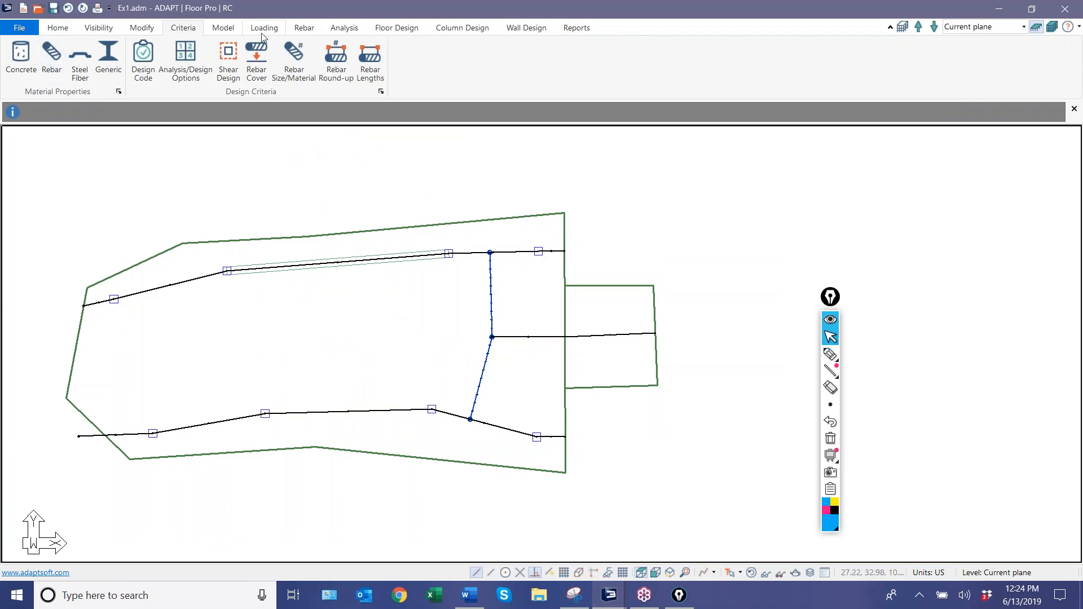
Create an X-direction support line midway between the upper and lower support lines, from outside the slab's far edge to the splitters' junction.
click(396, 28)
click(106, 56)
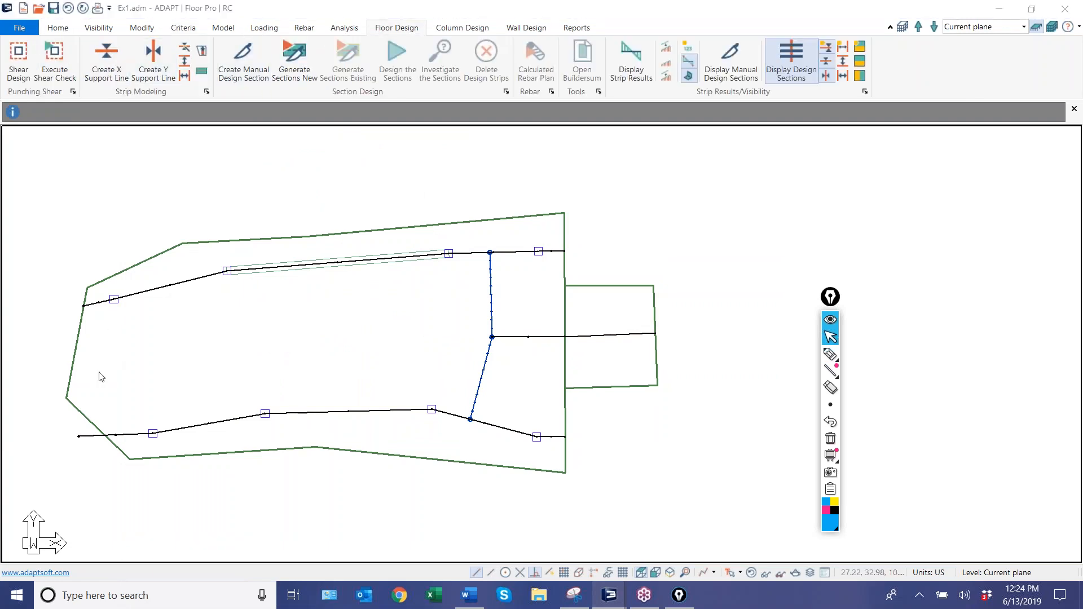
click(60, 376)
click(233, 349)
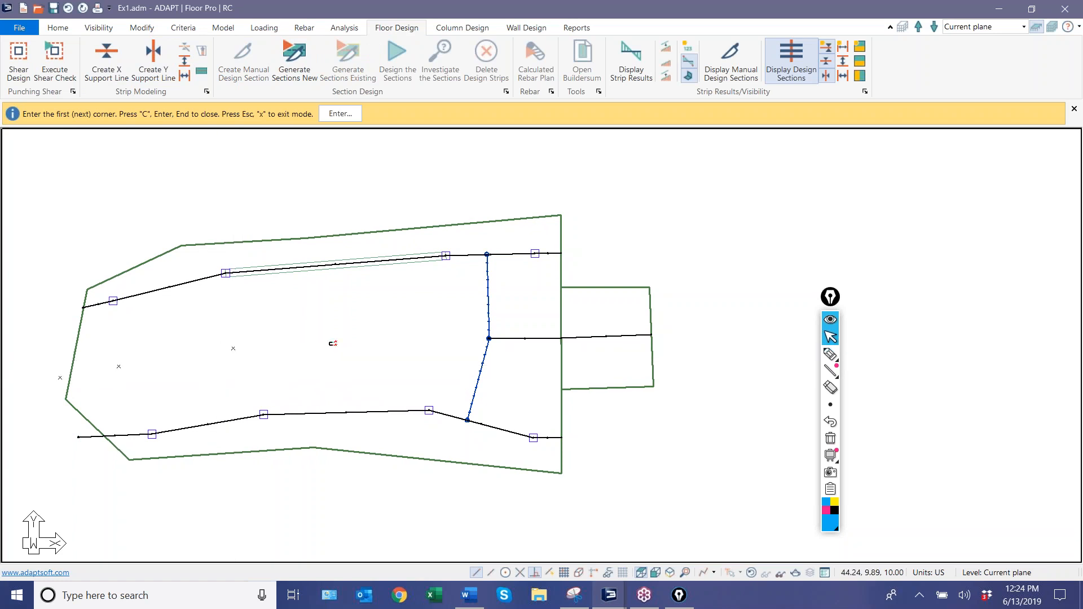
click(437, 337)
click(486, 337)
right_click(291, 307)
click(308, 315)
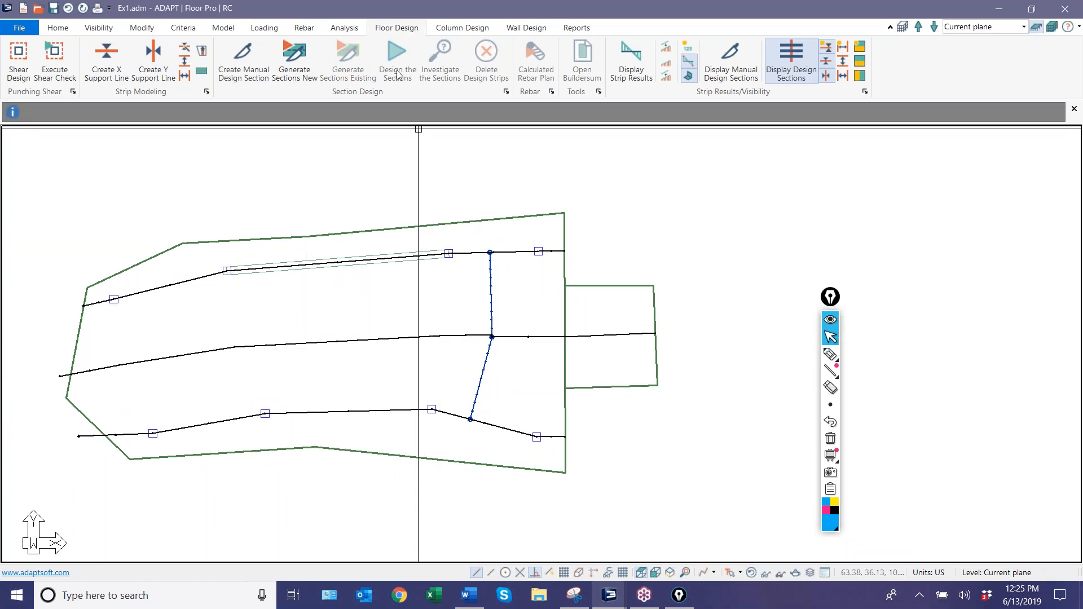
Generate new design sections and highlight the tributary regions of the middle support line and the extension support line.
click(295, 60)
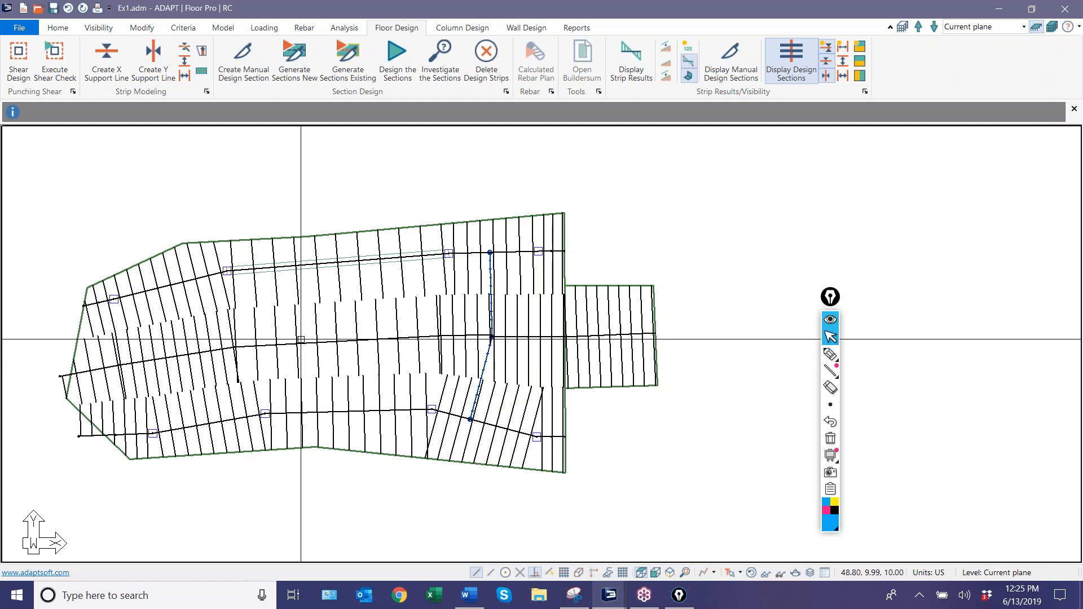
click(270, 352)
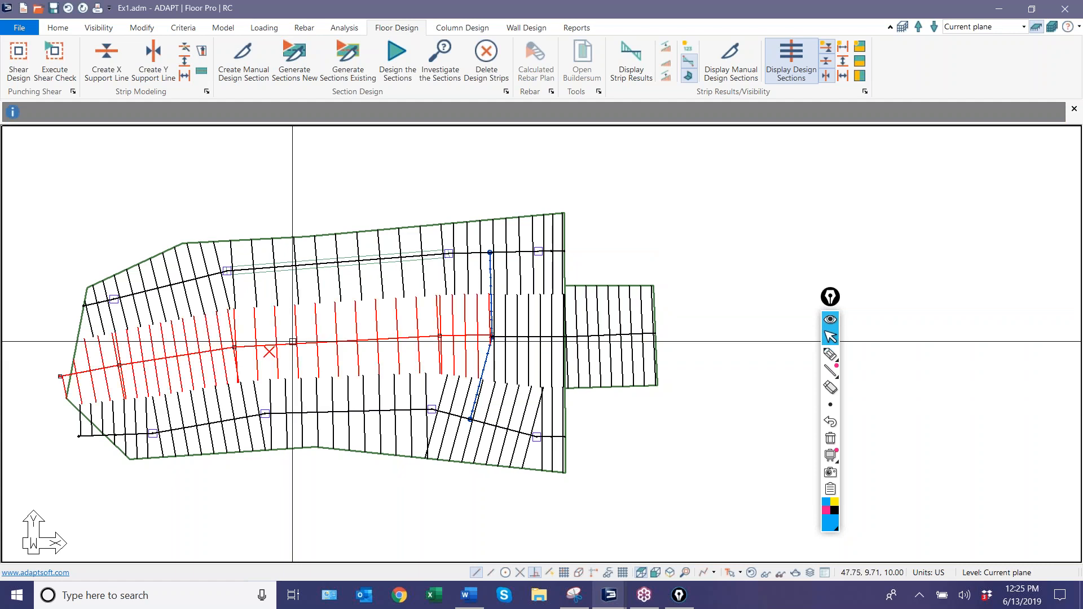
click(532, 303)
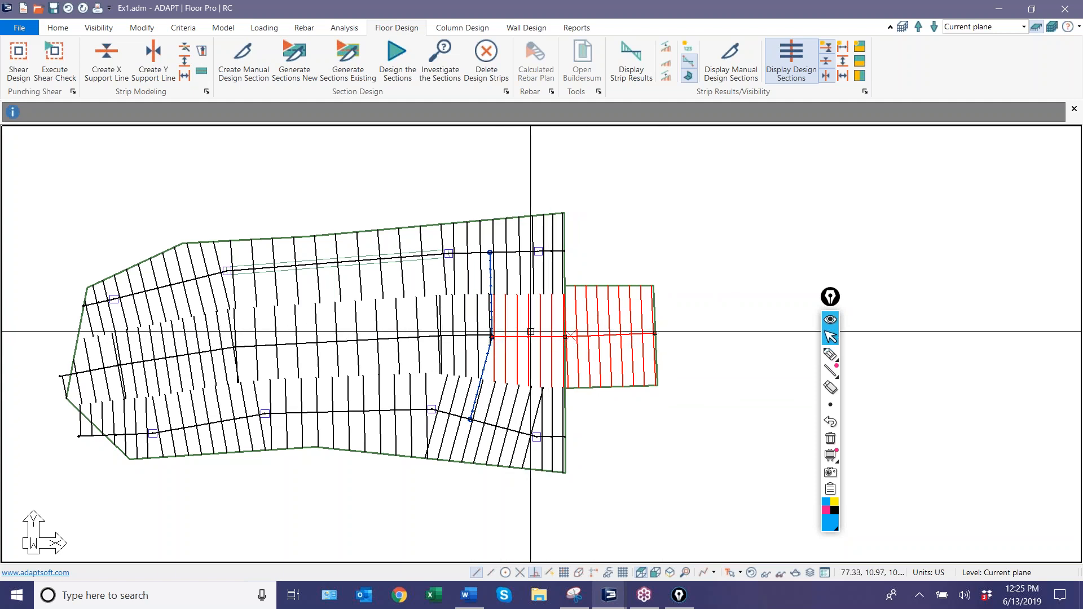
Sketch a notched slab edge with four projecting bays, their support lines and the dividing lines between them using the annotation pen.
scroll(615, 491, down, 3)
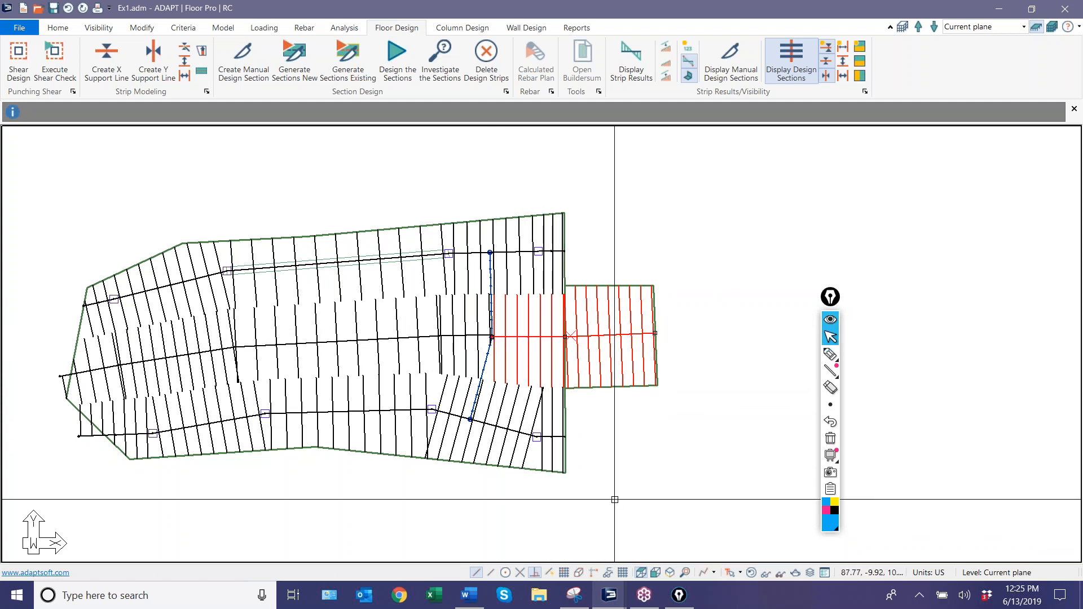
click(830, 355)
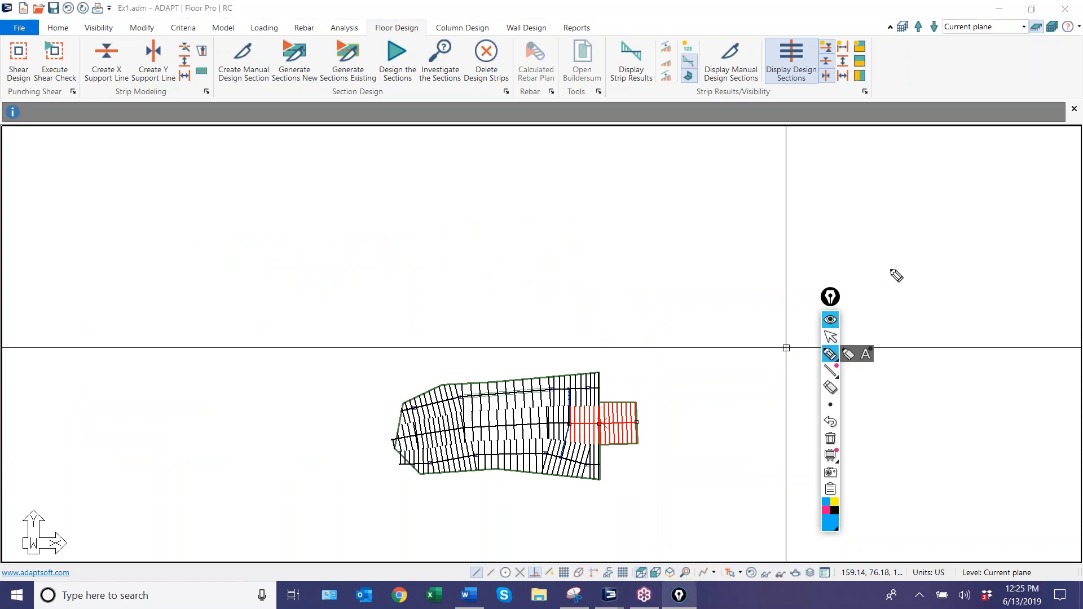
mouse_move(838, 253)
mouse_down()
mouse_move(700, 249)
mouse_move(637, 206)
mouse_move(619, 236)
mouse_move(517, 239)
mouse_move(443, 215)
mouse_move(375, 237)
mouse_move(336, 198)
mouse_move(228, 198)
mouse_move(169, 233)
mouse_move(41, 227)
mouse_up()
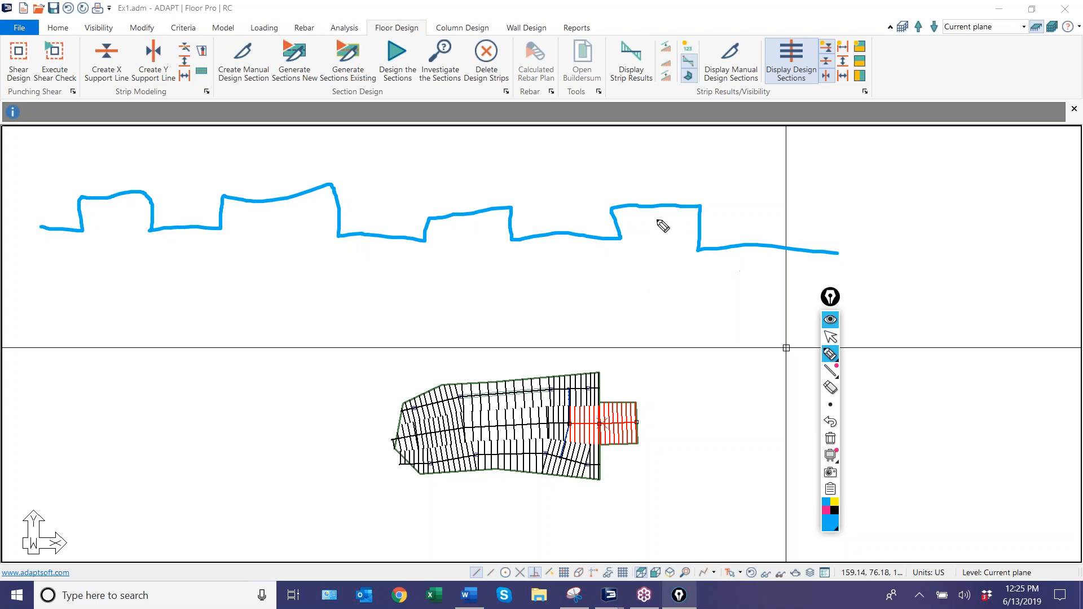
drag(653, 202, 655, 303)
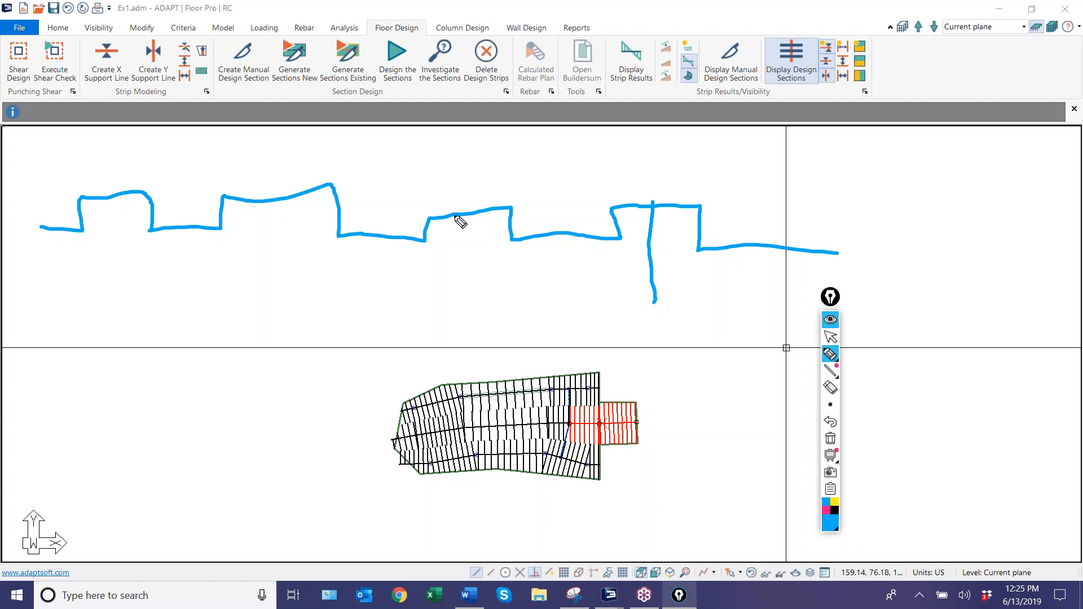
drag(467, 213, 465, 299)
drag(277, 199, 278, 300)
drag(115, 197, 114, 310)
drag(192, 228, 202, 507)
drag(384, 244, 423, 493)
drag(565, 246, 600, 486)
drag(748, 247, 782, 473)
drag(589, 302, 793, 301)
drag(396, 293, 591, 291)
drag(199, 302, 370, 292)
drag(38, 312, 199, 306)
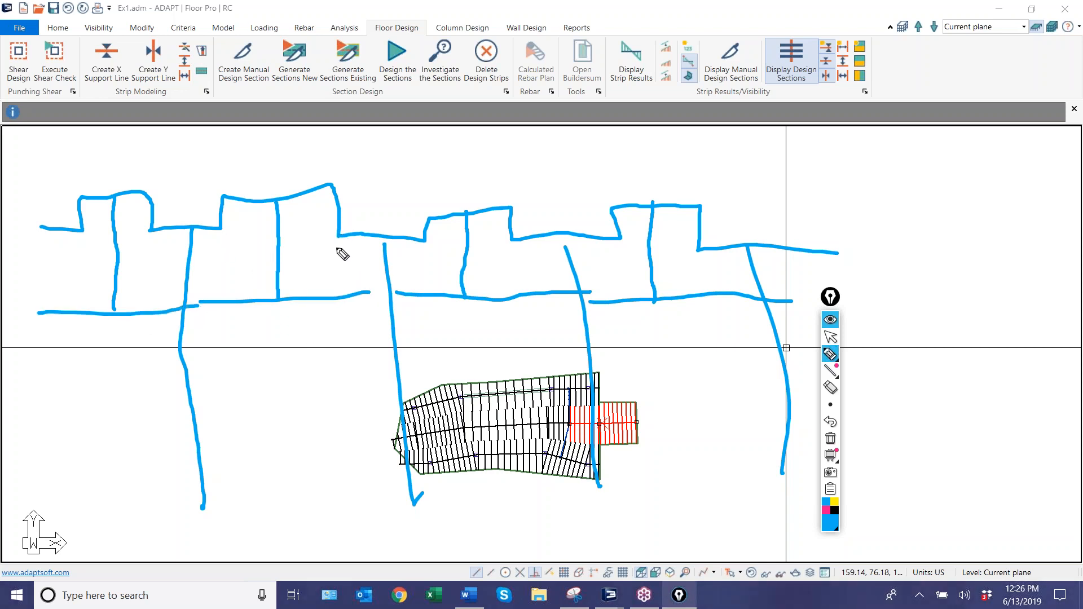
Outline and hatch the second bay's tributary region with the annotation pen, then clear the whole sketch.
drag(340, 233, 339, 264)
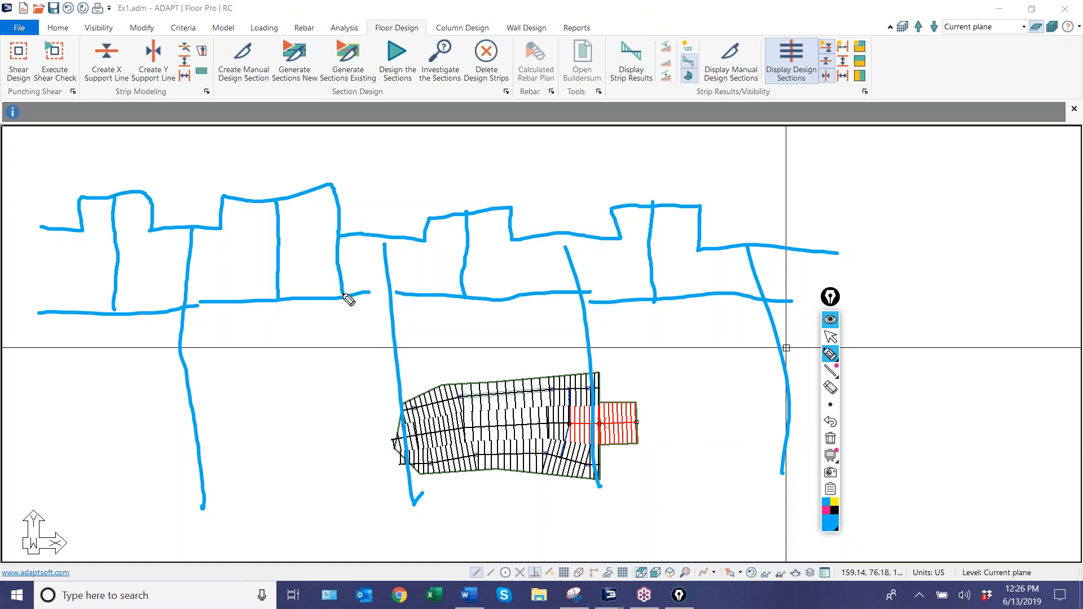
drag(223, 232, 235, 299)
drag(341, 246, 240, 311)
drag(313, 220, 234, 276)
drag(298, 214, 229, 261)
mouse_move(216, 202)
mouse_down()
mouse_move(299, 195)
mouse_move(339, 248)
mouse_move(342, 293)
mouse_up()
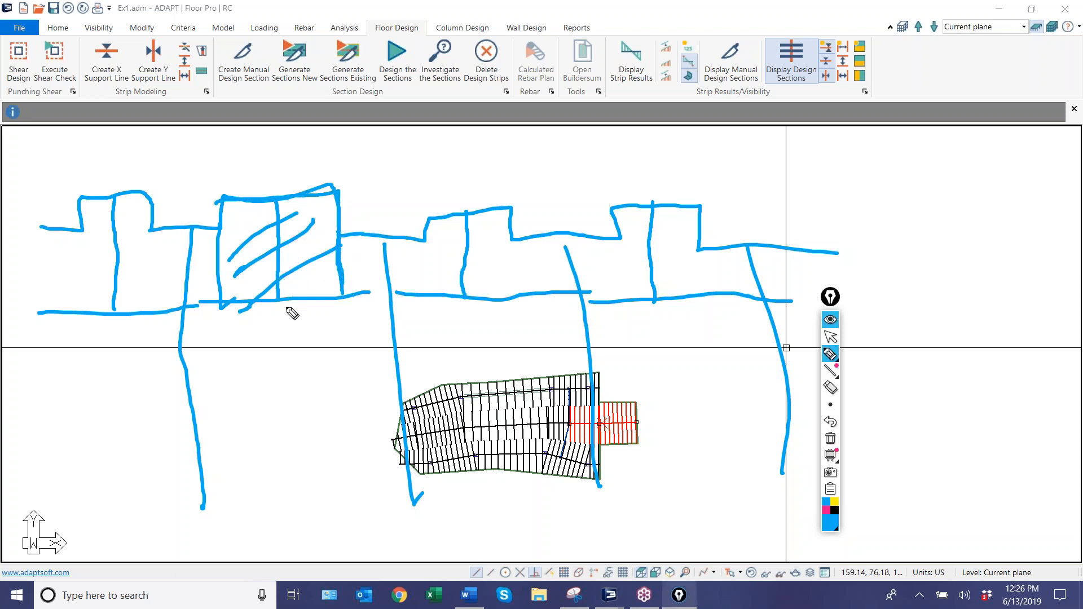
click(830, 337)
click(830, 439)
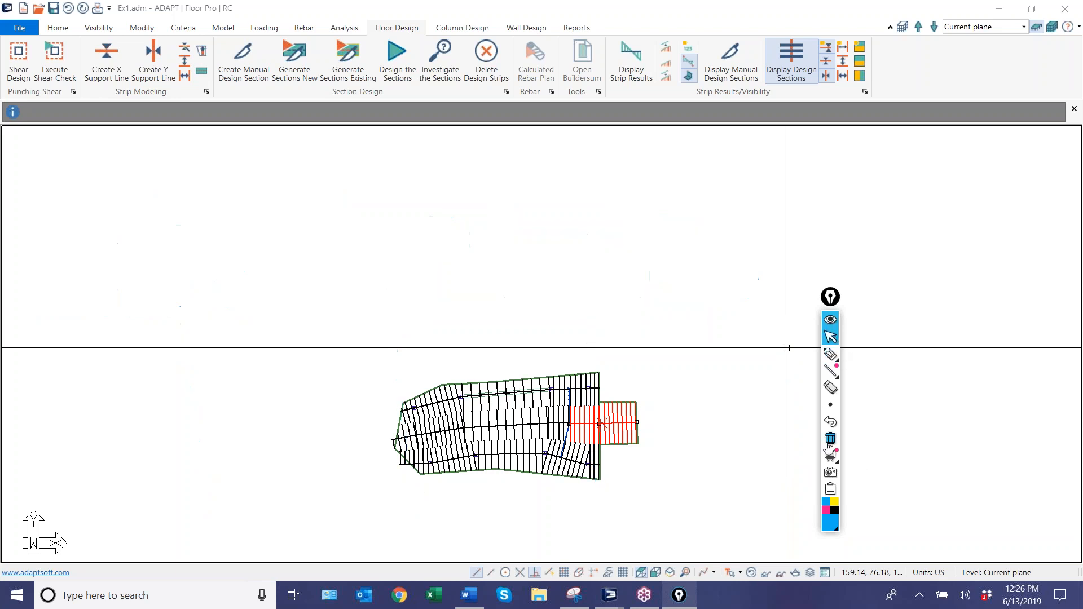
scroll(559, 393, up, 4)
scroll(554, 390, up, 2)
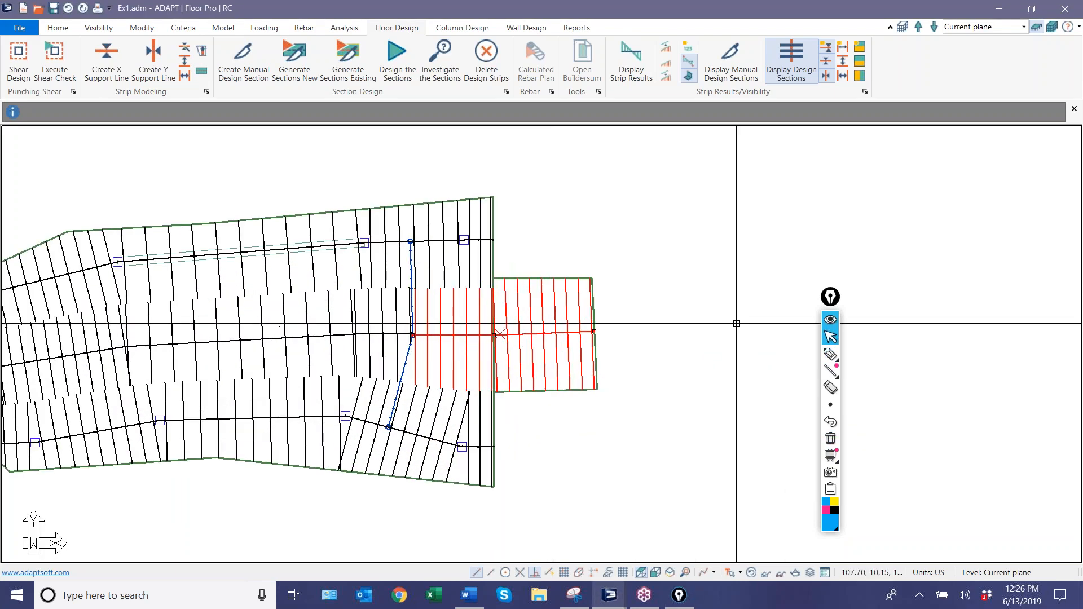
drag(830, 296, 741, 212)
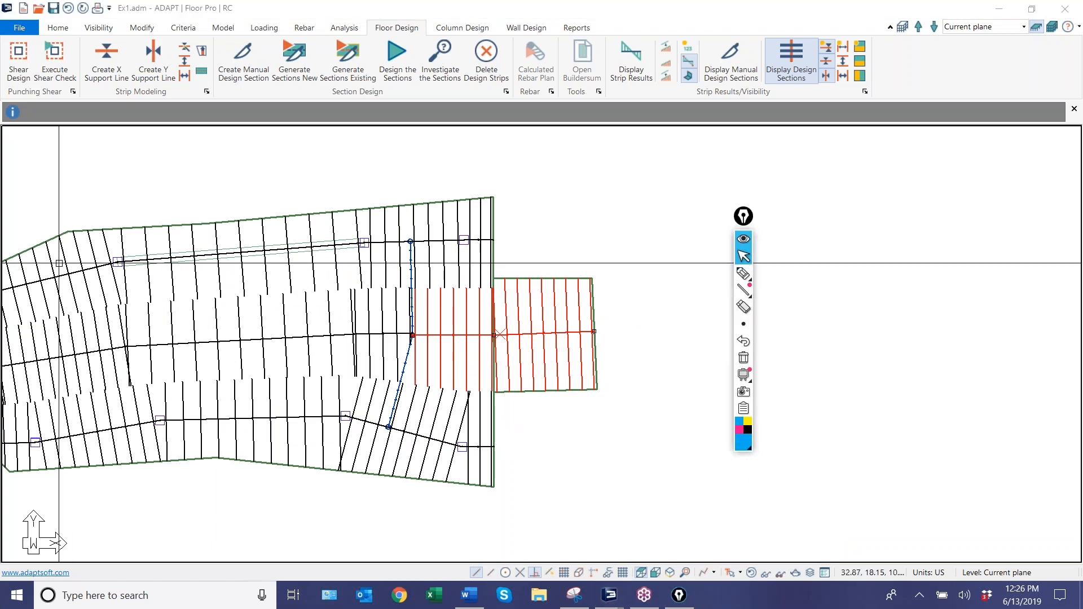
click(544, 466)
scroll(525, 372, up, 1)
middle_drag(525, 372, 588, 380)
scroll(385, 251, up, 5)
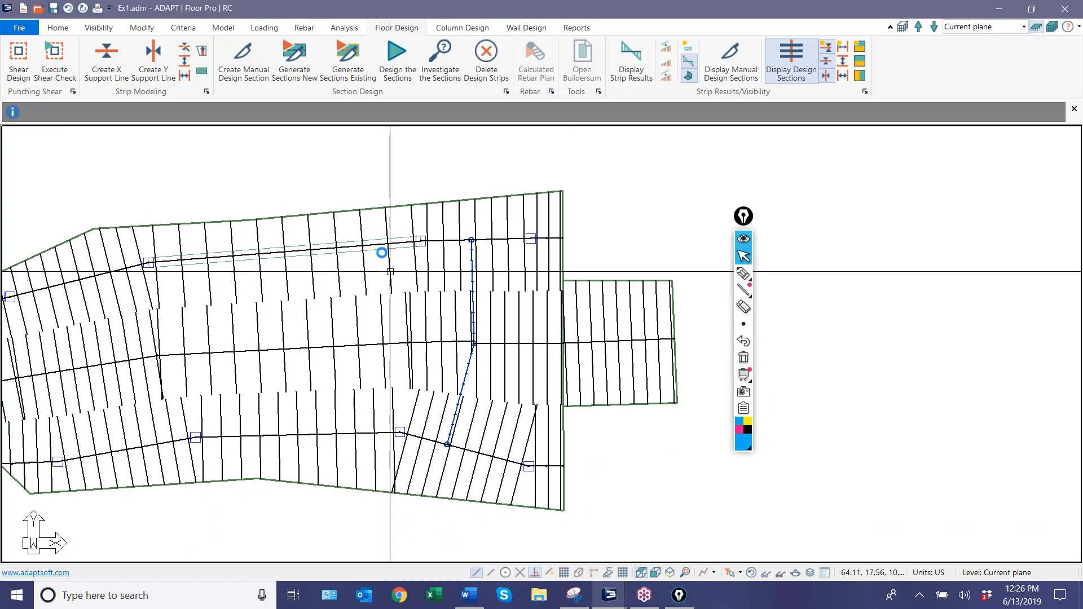
scroll(372, 234, down, 5)
middle_drag(296, 244, 340, 247)
scroll(367, 252, up, 7)
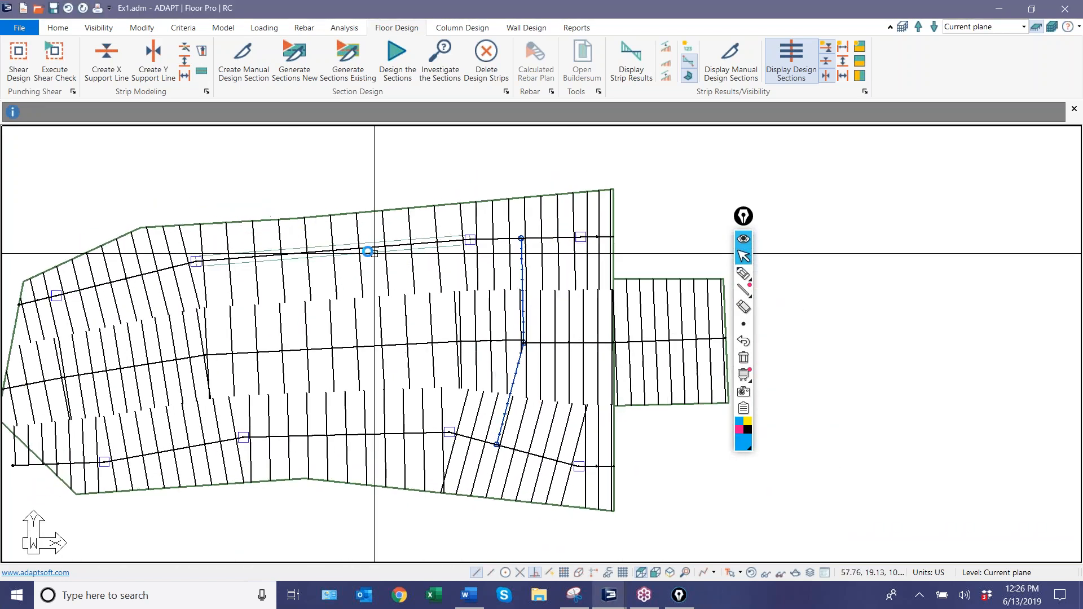
scroll(365, 263, down, 6)
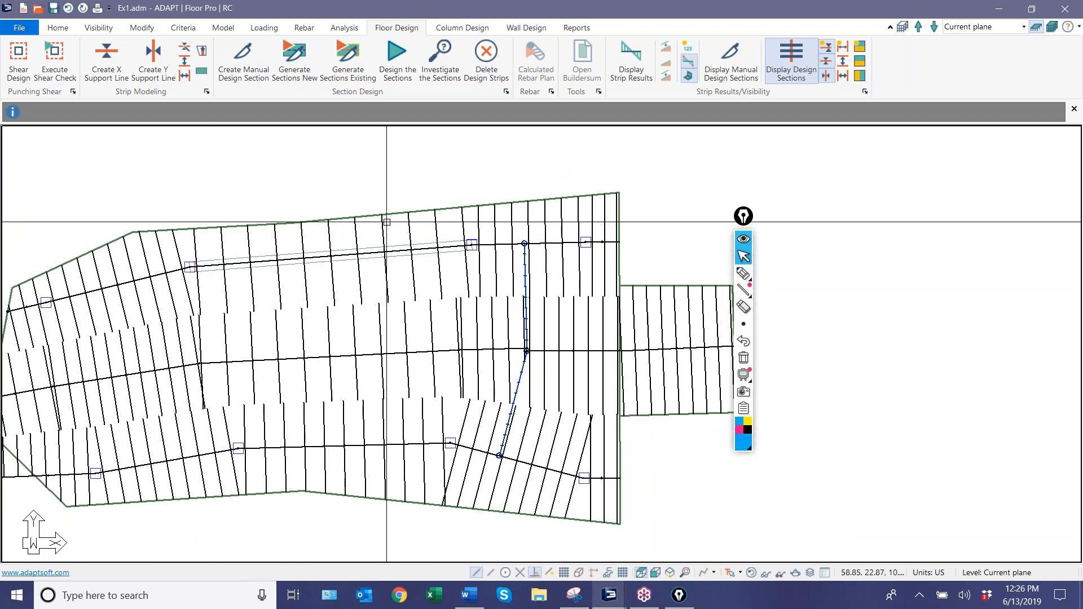
scroll(447, 298, down, 2)
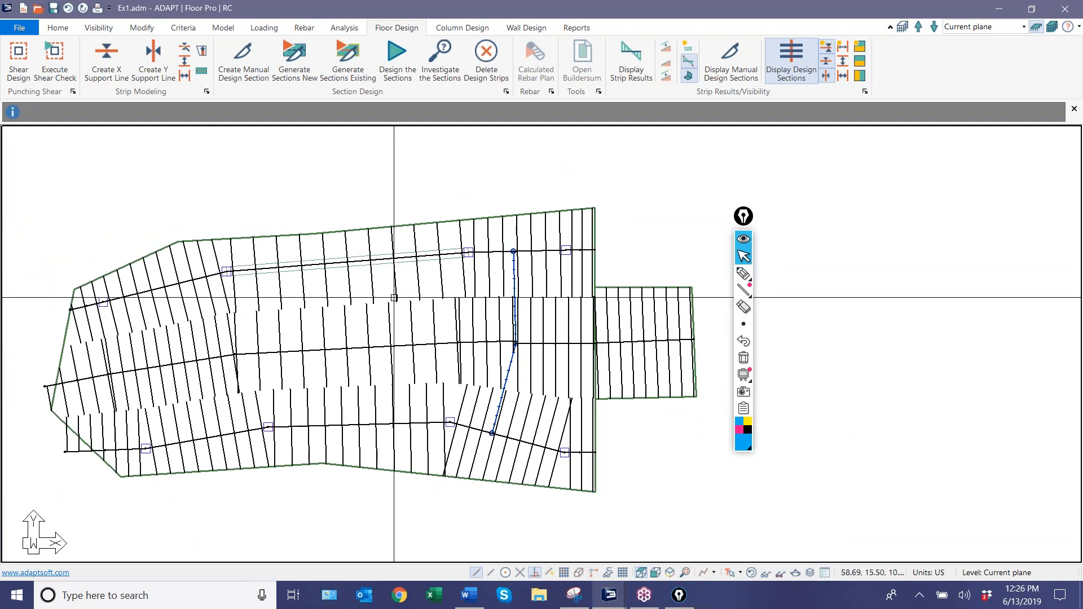
middle_drag(400, 281, 442, 272)
scroll(442, 272, up, 1)
Create a dead load patch of 0.020 ksf over the main slab with the Patch Load Wizard.
click(316, 348)
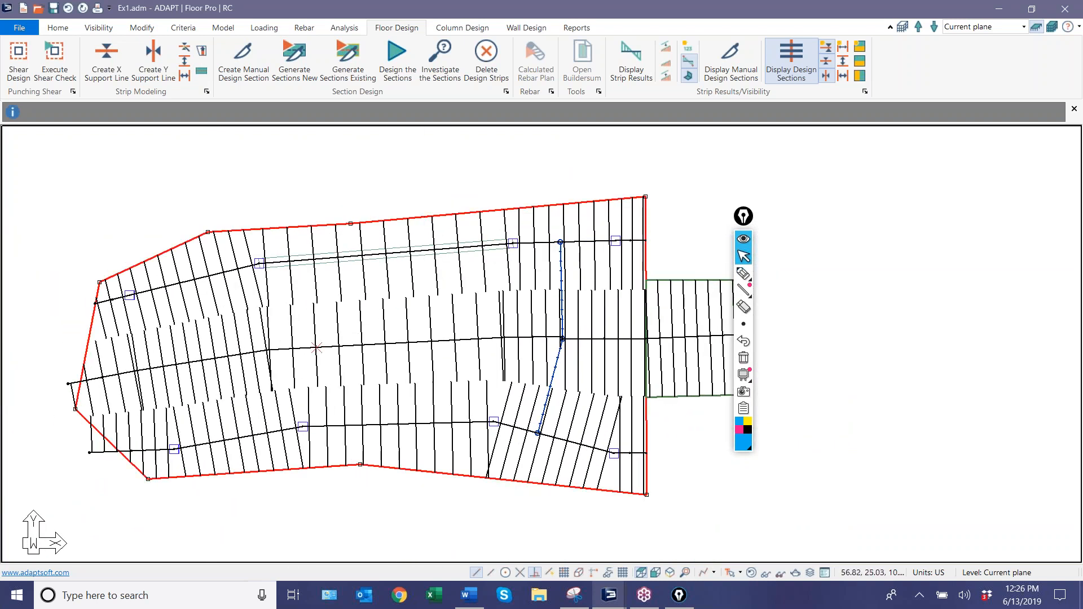
click(264, 28)
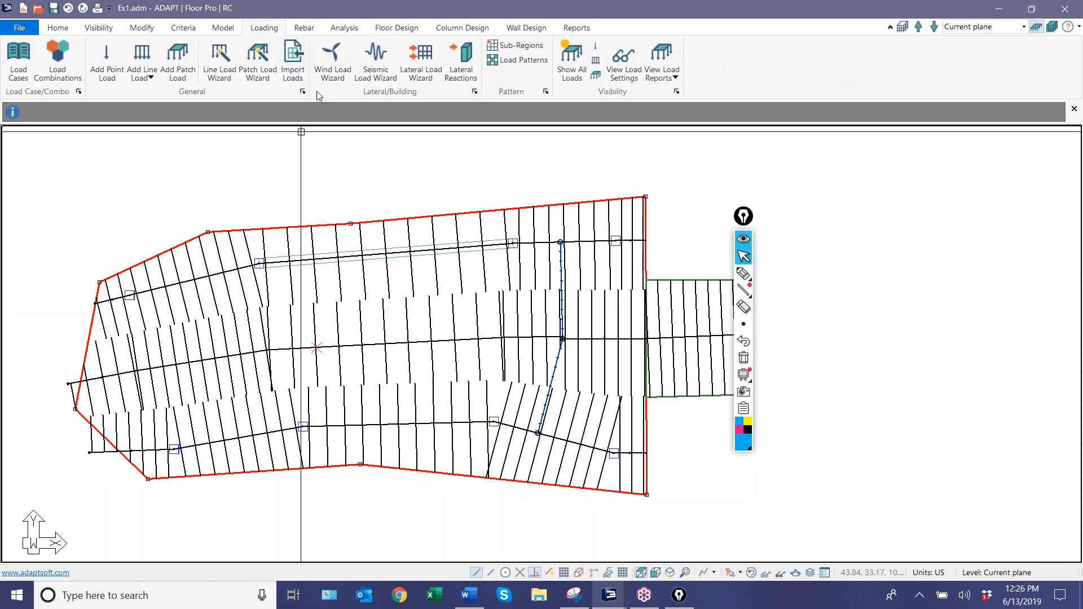
click(257, 59)
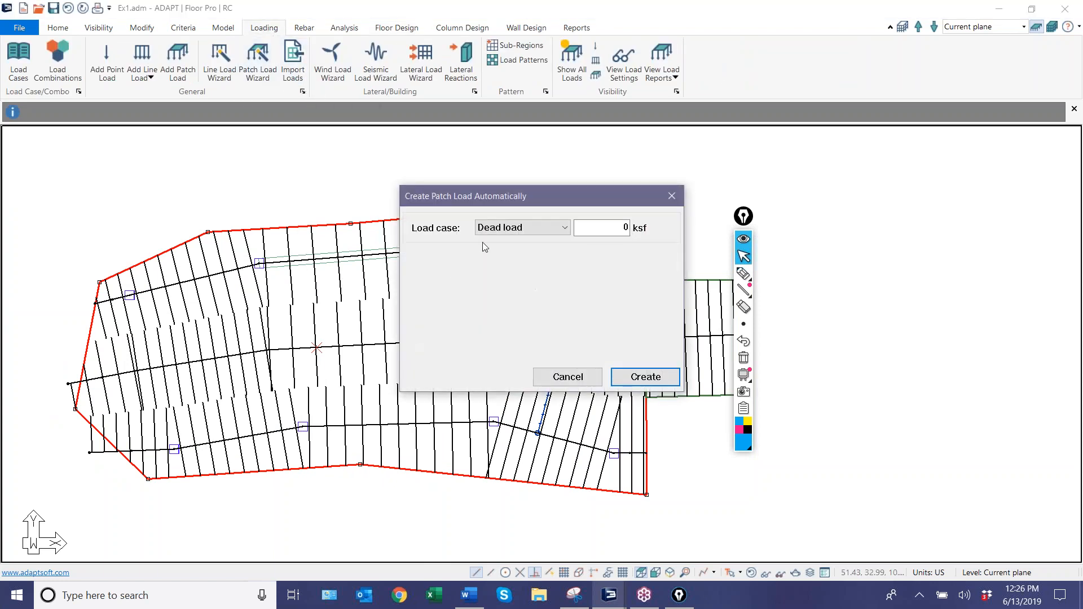
double_click(587, 225)
text(0.020)
key(Return)
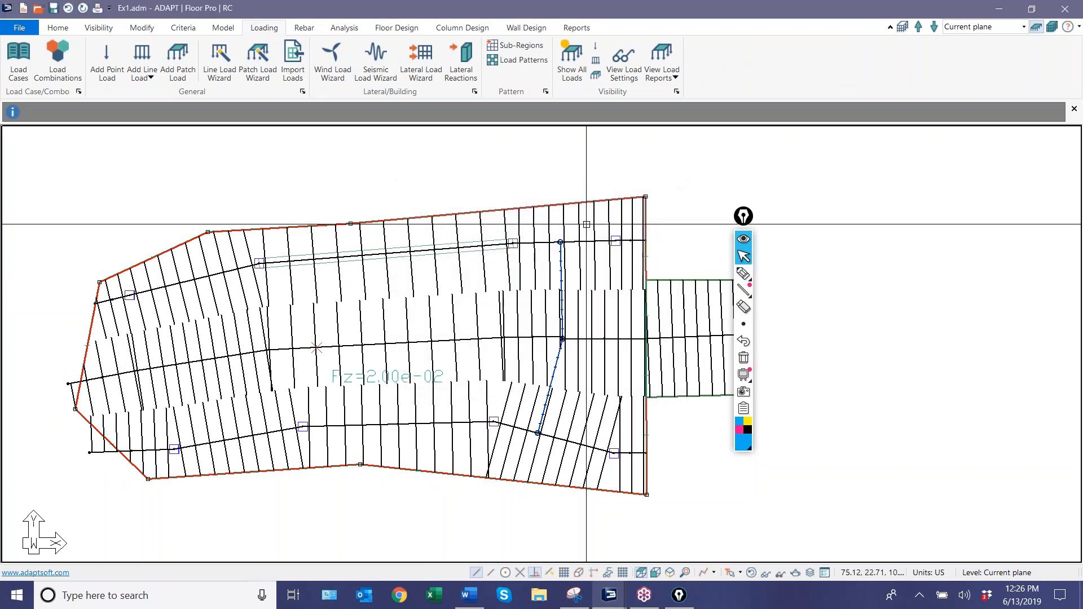
Create a live load patch of 0.100 ksf over the slab with the Patch Load Wizard.
click(258, 70)
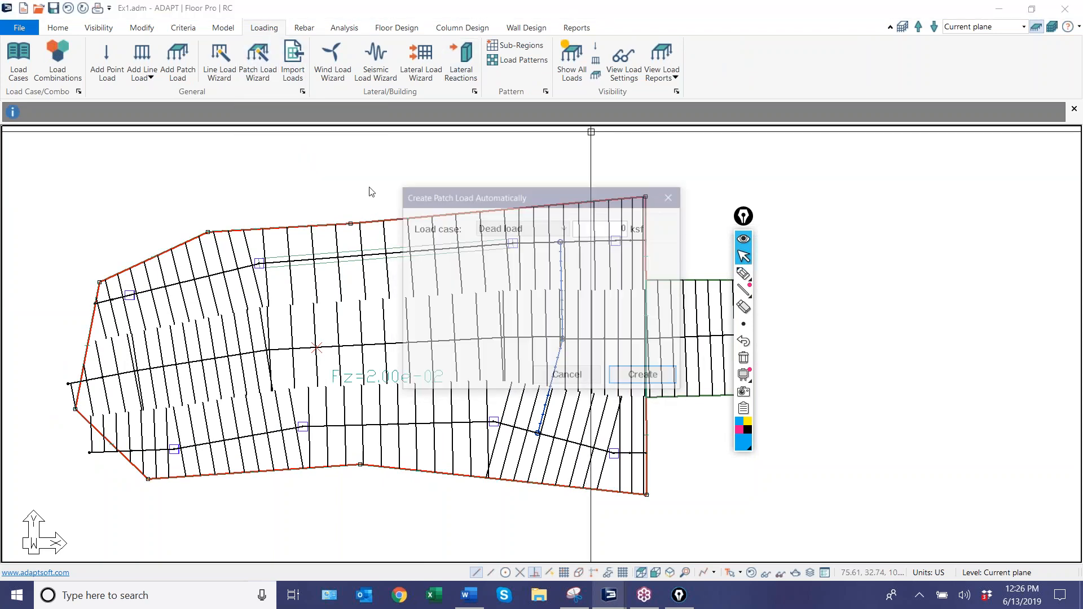
click(544, 229)
click(531, 249)
double_click(625, 227)
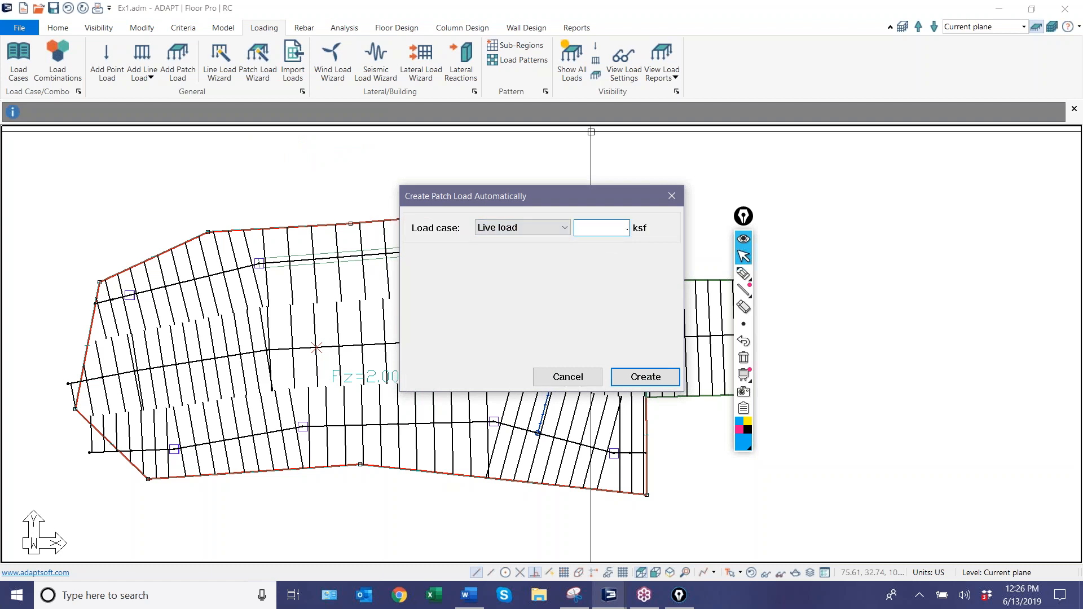
text(.100)
click(636, 373)
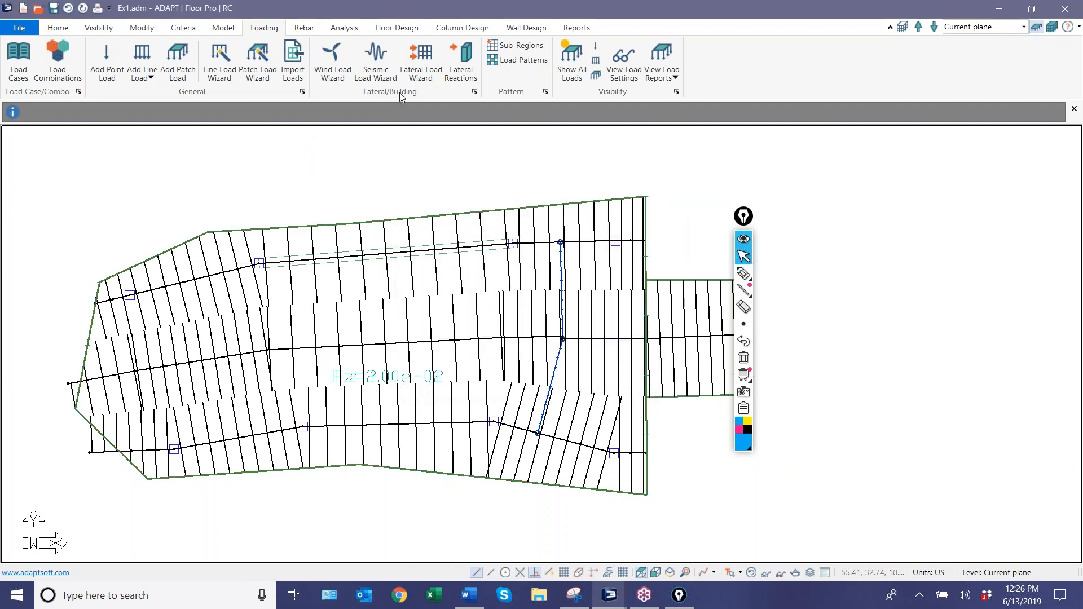
Set the preferred bottom bar size to #5 in the two-way slab reinforcement criteria.
click(304, 27)
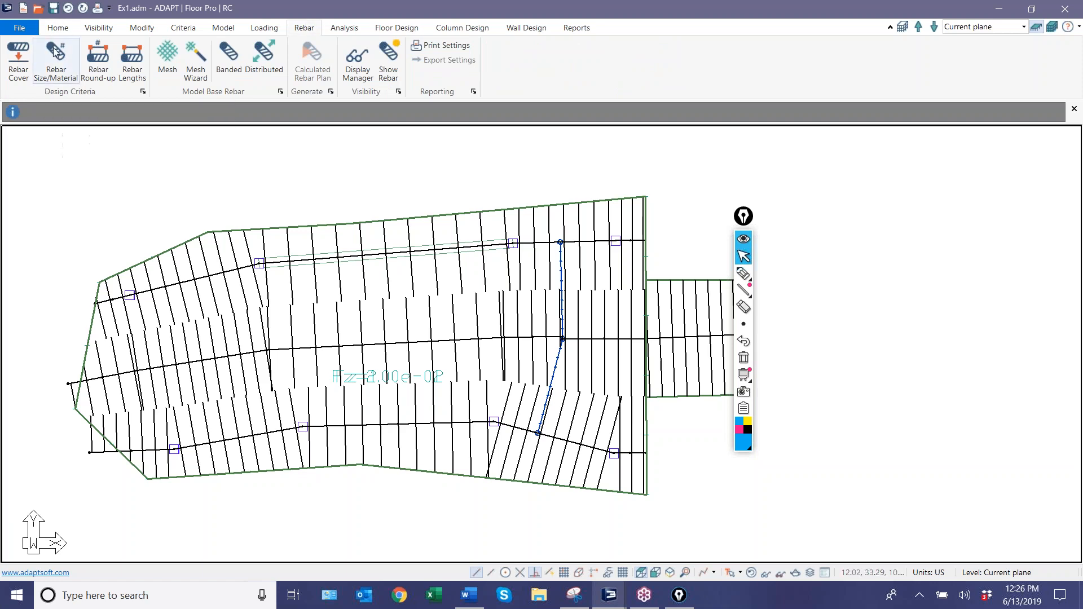
click(70, 80)
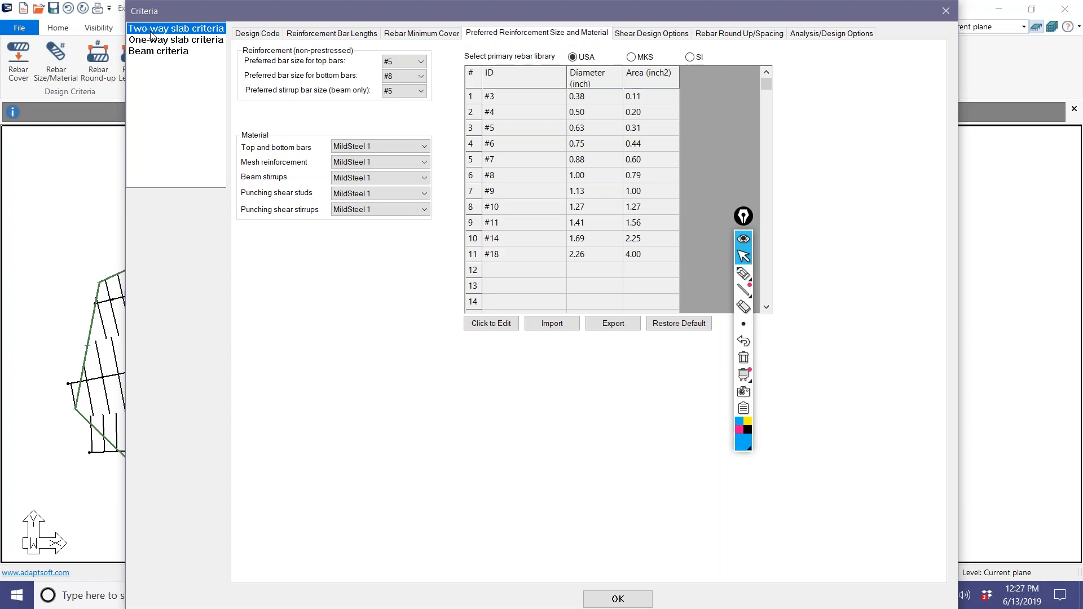
click(397, 76)
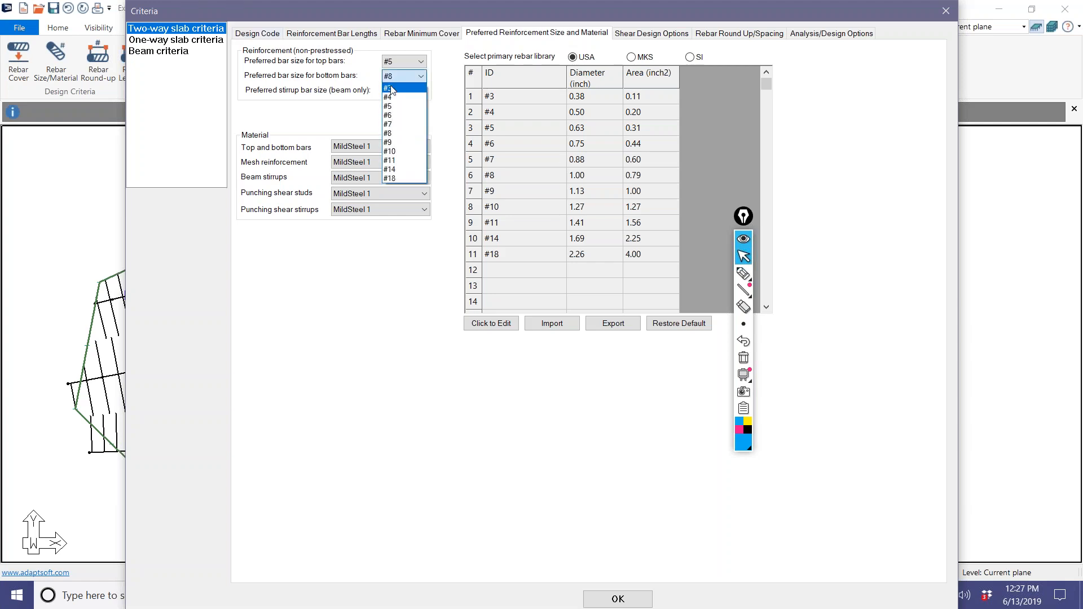
click(389, 107)
Set the preferred top bar size to #8 in the beam criteria, recheck the two-way slab criteria and accept the settings.
click(169, 52)
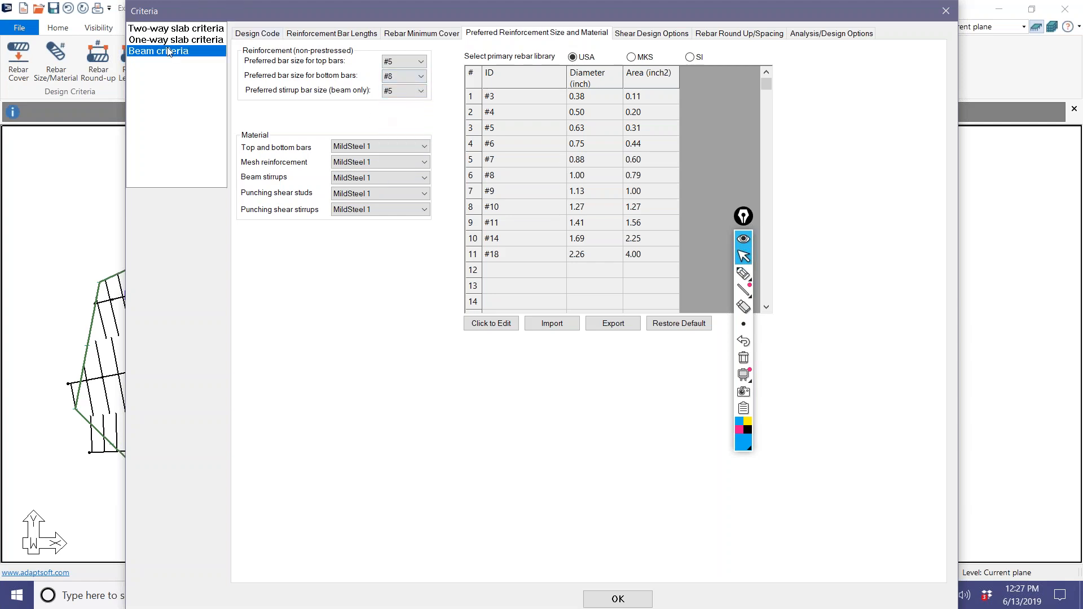
click(387, 67)
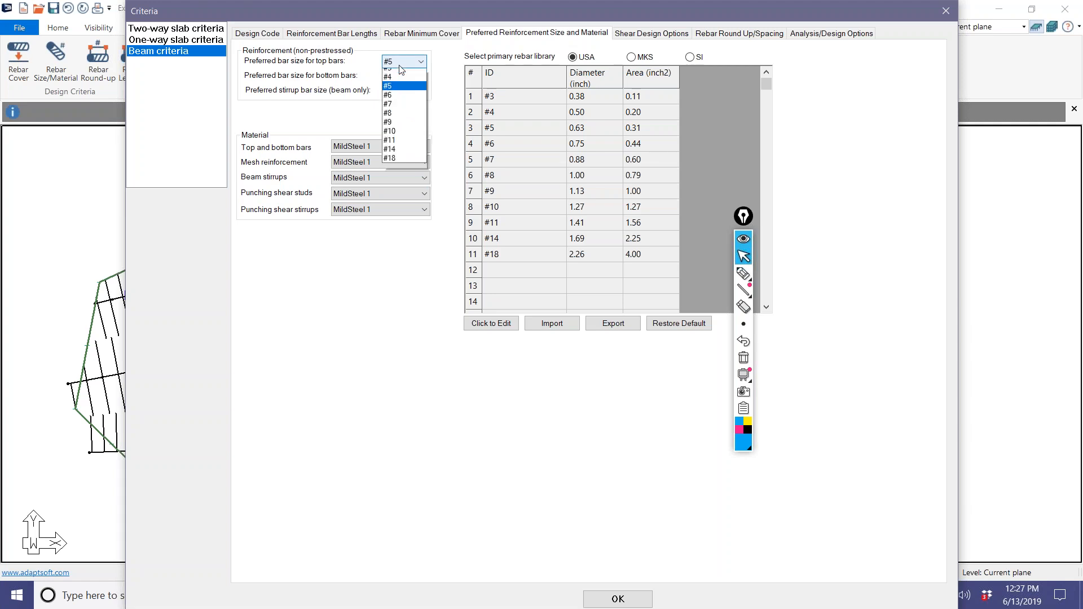
click(395, 113)
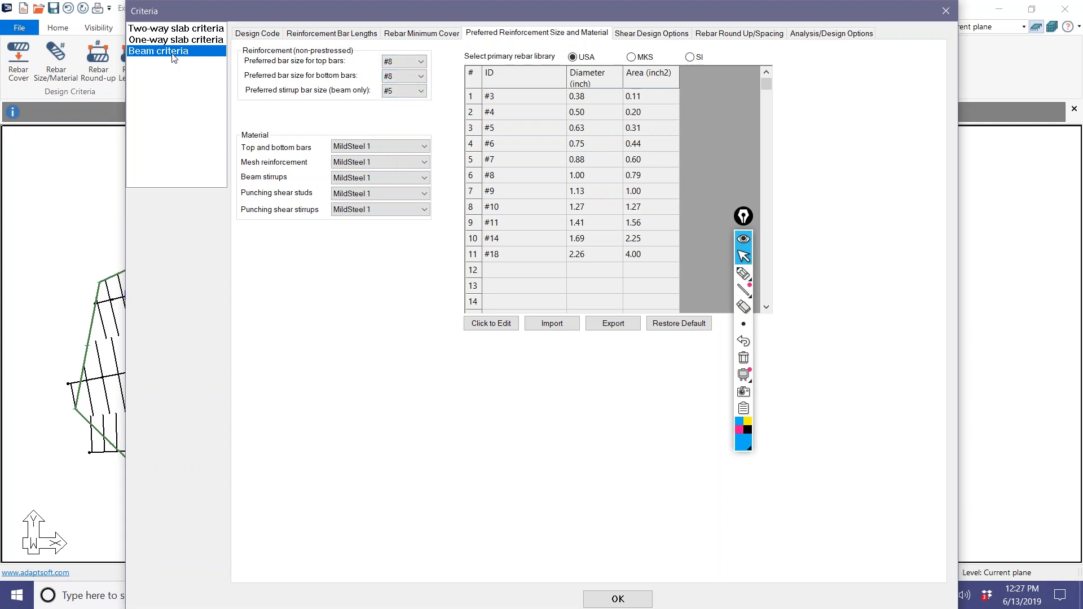
click(176, 29)
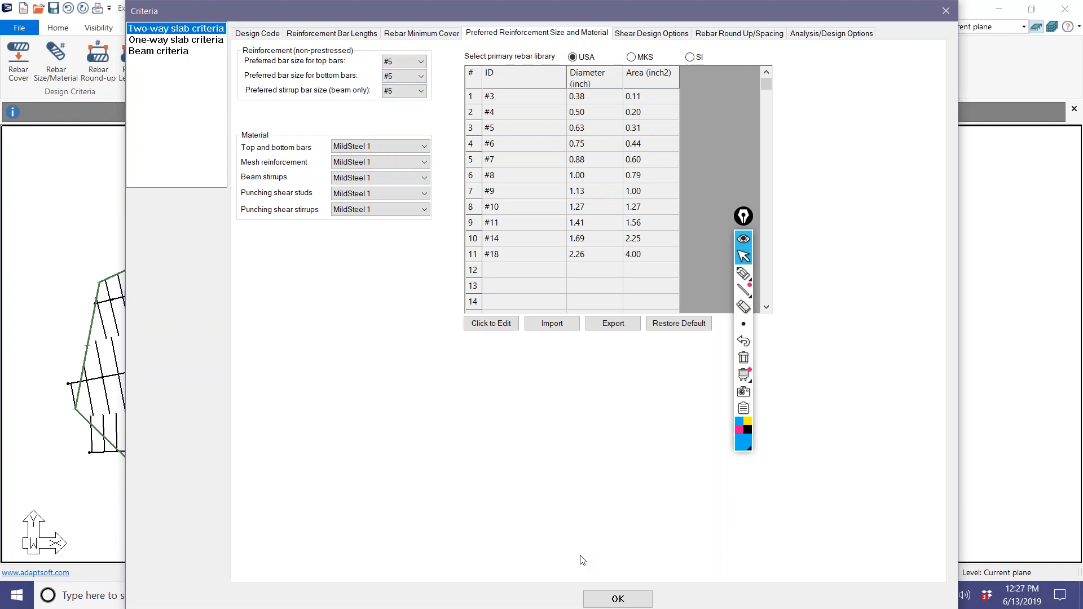
click(608, 603)
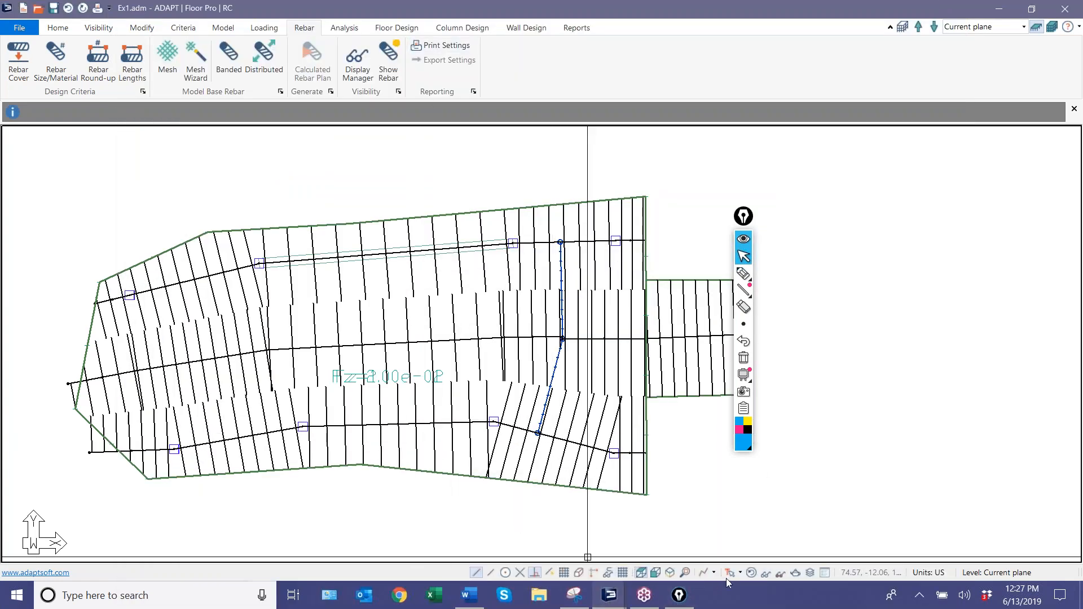
Hide all the applied loads in the plan view.
click(264, 27)
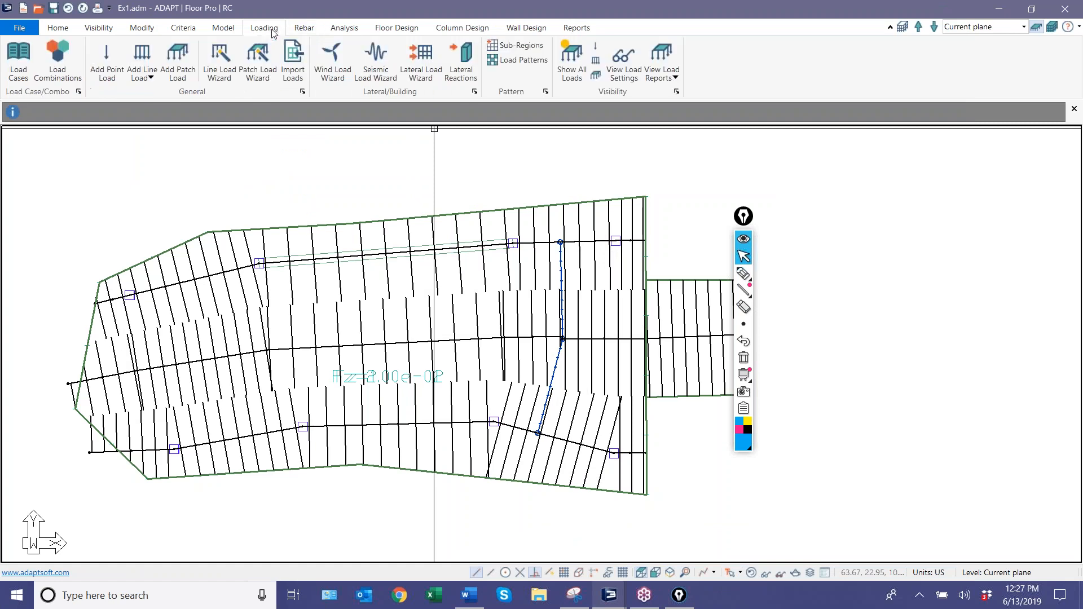
scroll(251, 305, down, 3)
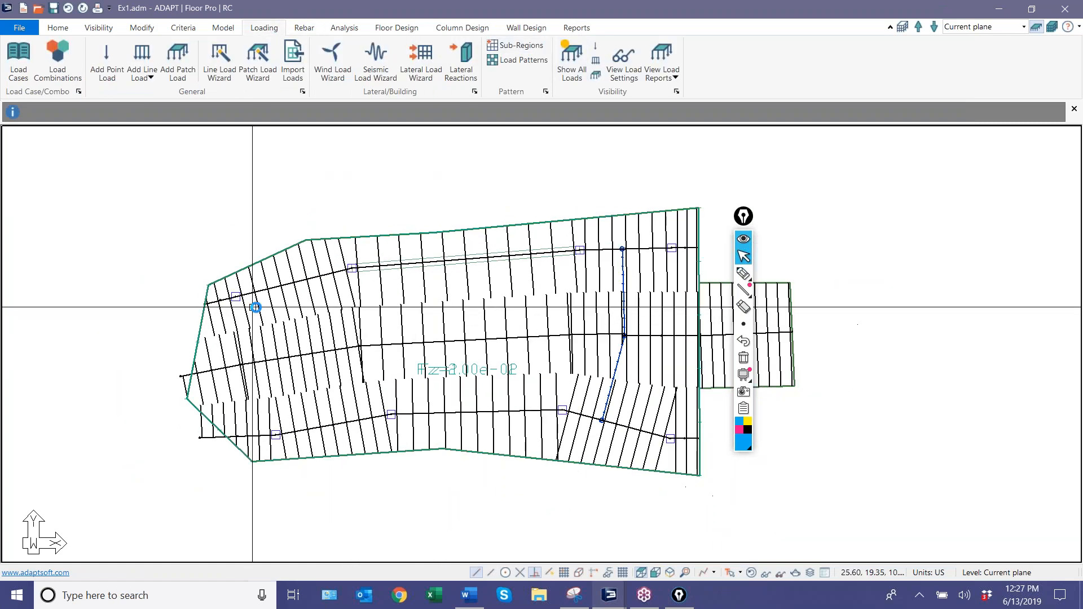
click(571, 52)
Run the structural analysis for all five load combinations with uncracked stiffness and save the solution.
click(344, 27)
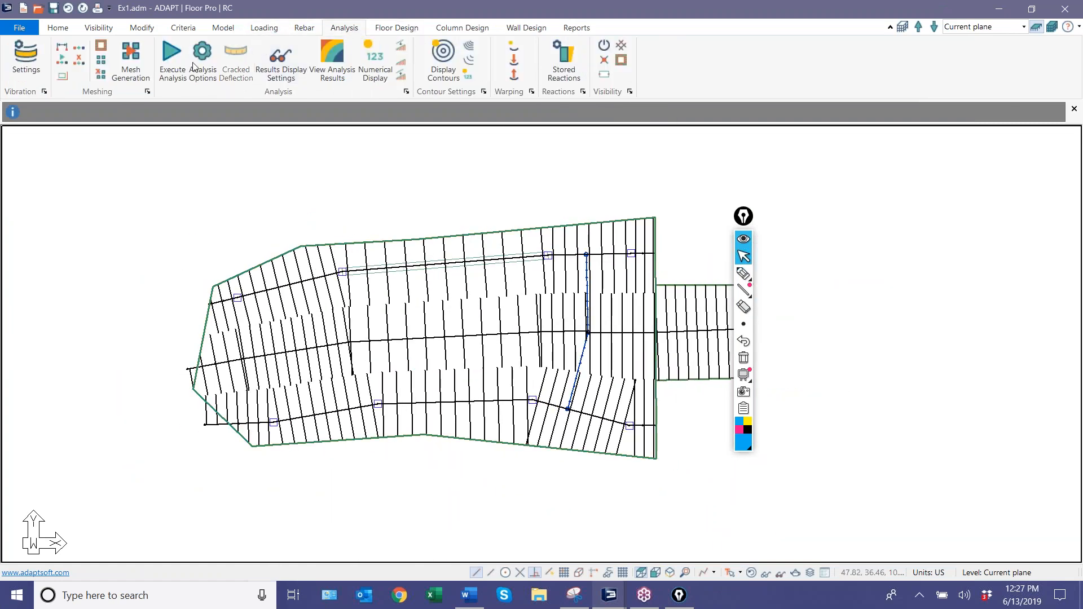
click(168, 67)
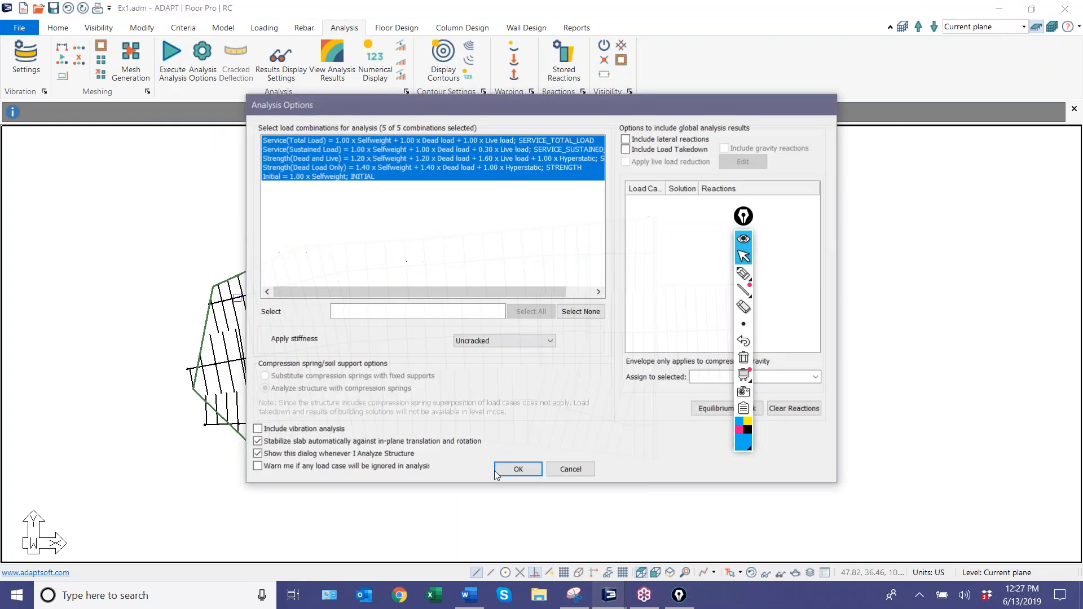
click(517, 469)
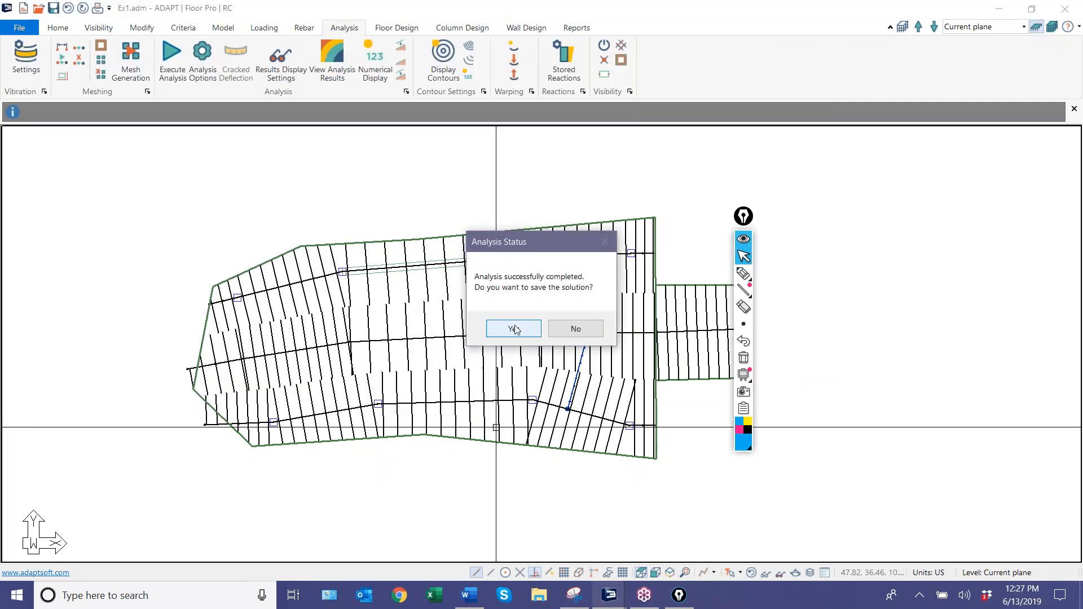
click(514, 329)
Design the floor's design sections and save the design results.
middle_drag(295, 323, 336, 302)
scroll(345, 279, up, 4)
scroll(407, 234, down, 3)
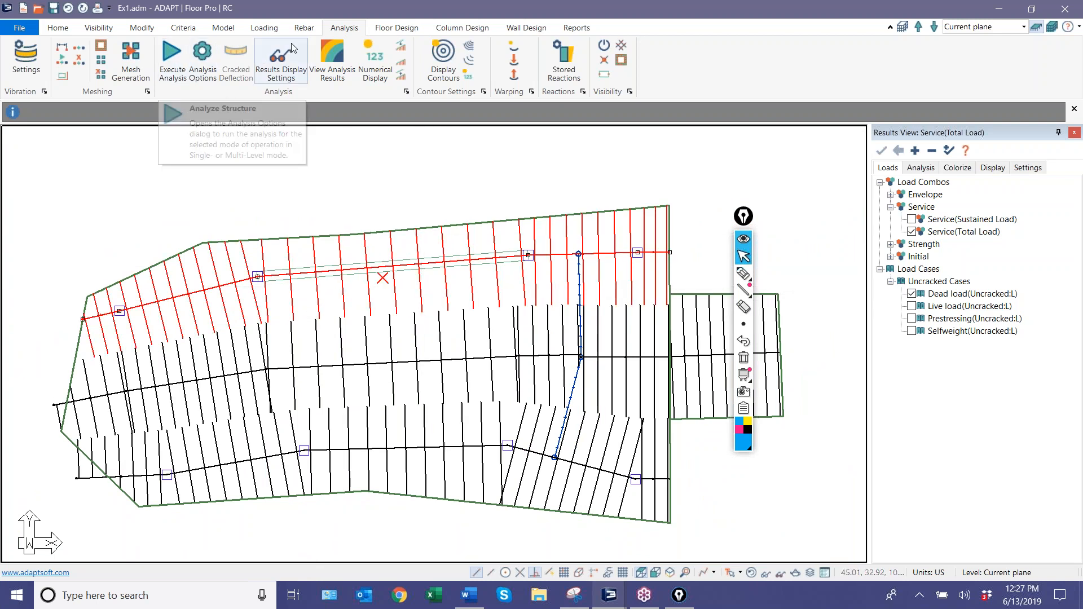
click(397, 27)
click(397, 56)
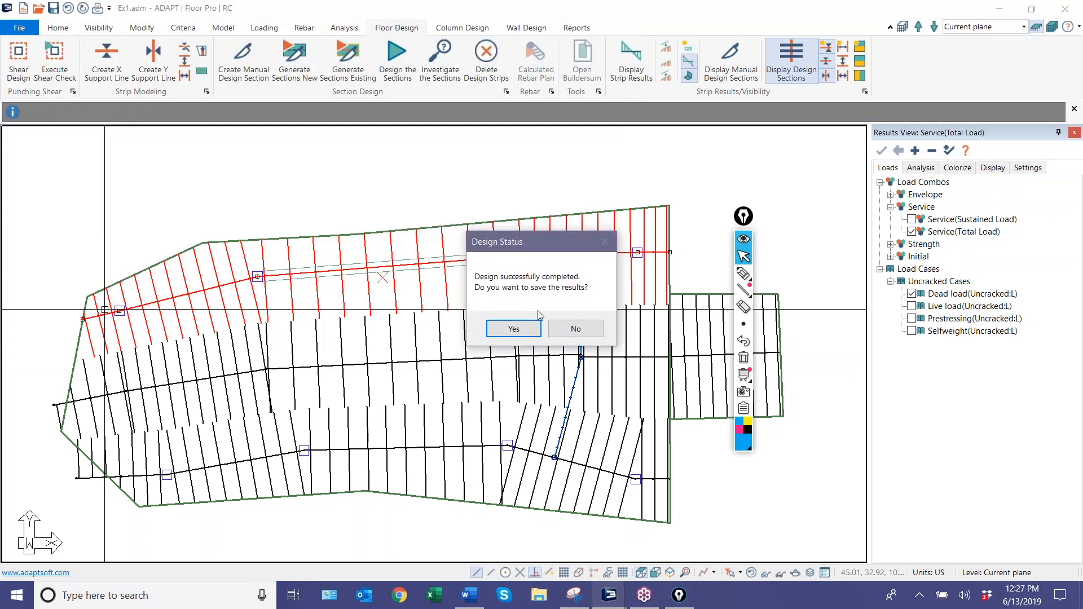
click(513, 329)
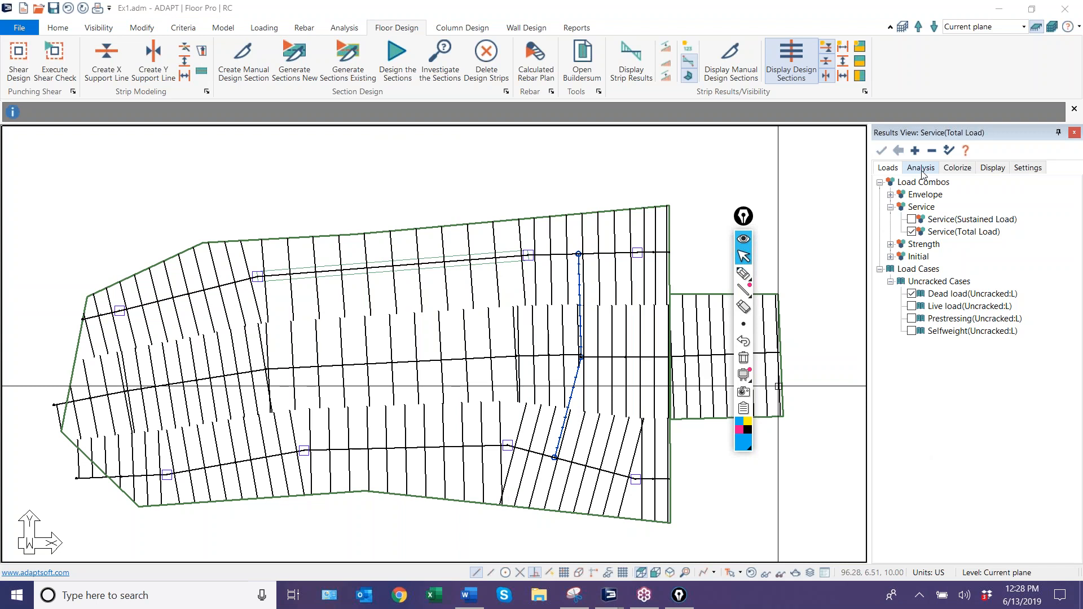
Display the design criteria on the design sections and examine the labels along the beam of the upper support line.
click(960, 170)
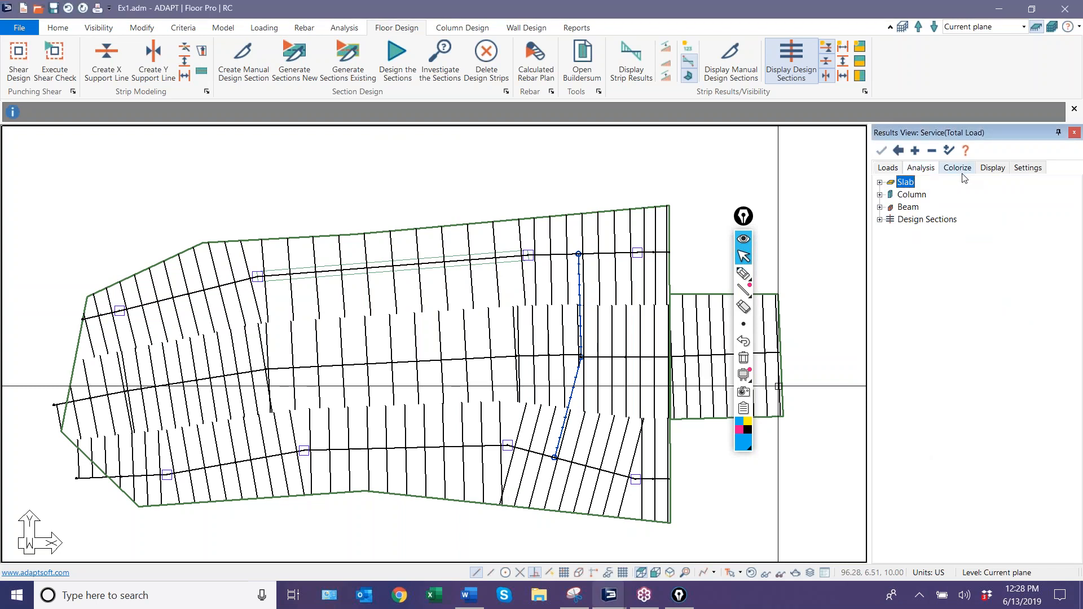
click(880, 219)
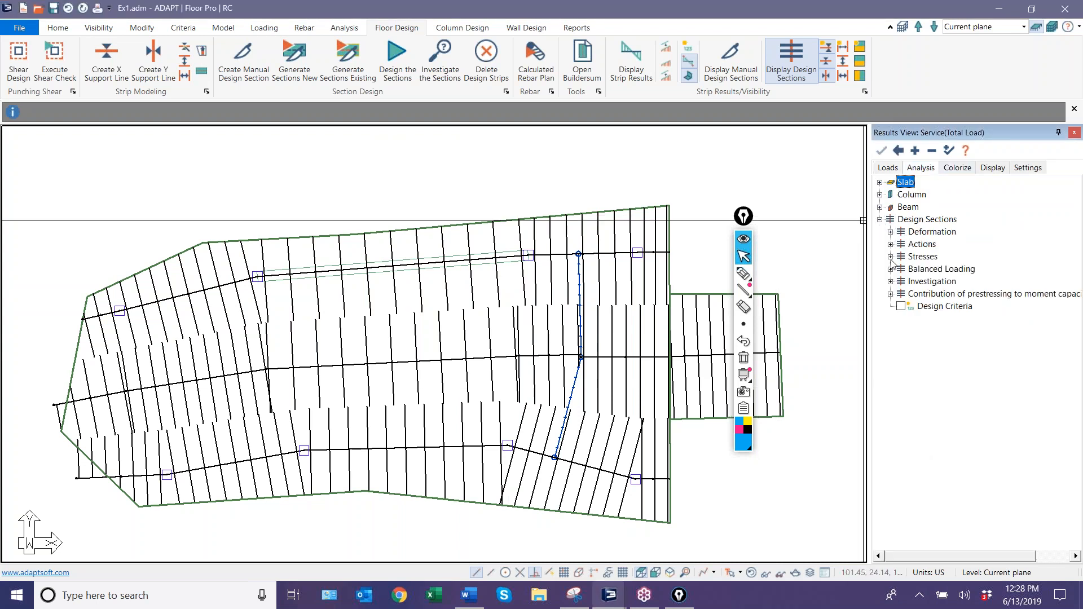
click(901, 306)
scroll(443, 333, up, 3)
scroll(405, 293, up, 3)
scroll(437, 320, down, 3)
scroll(227, 287, up, 1)
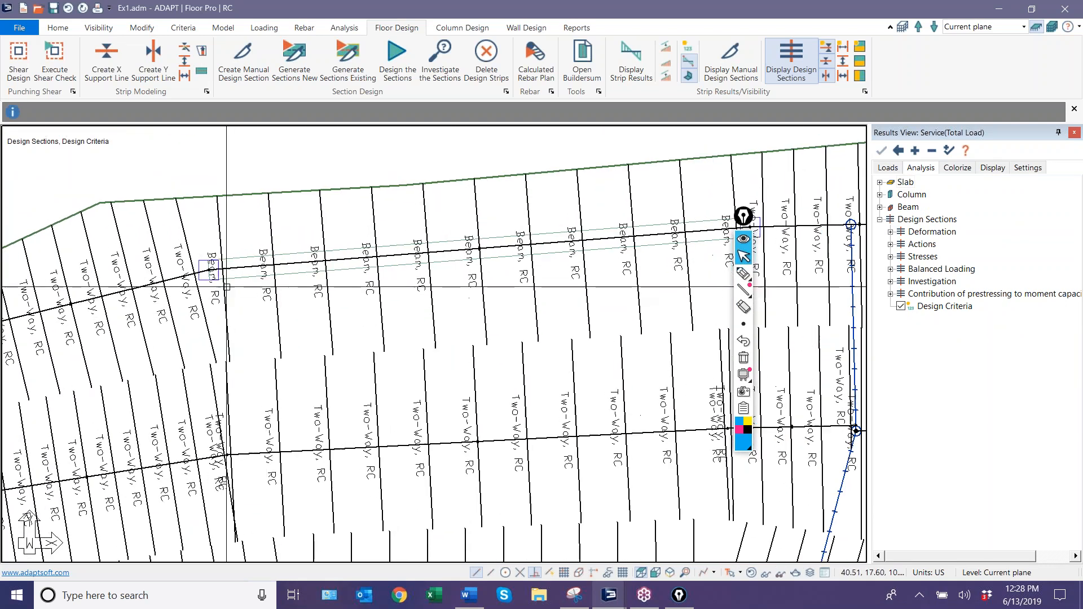
scroll(336, 264, up, 2)
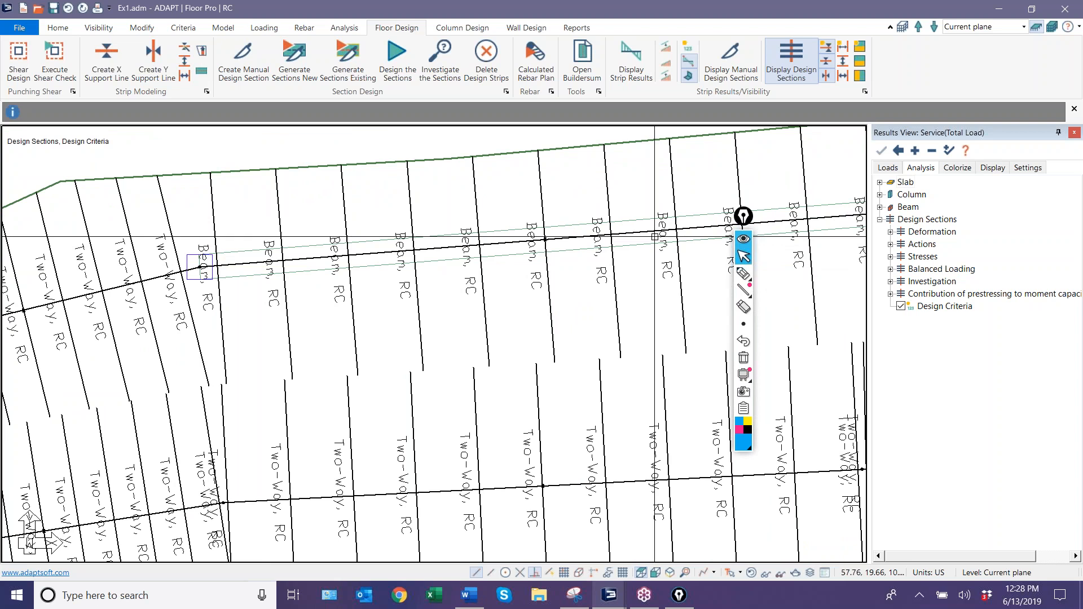
Inspect the design criteria setting in the properties of the support line running along the beam.
click(671, 181)
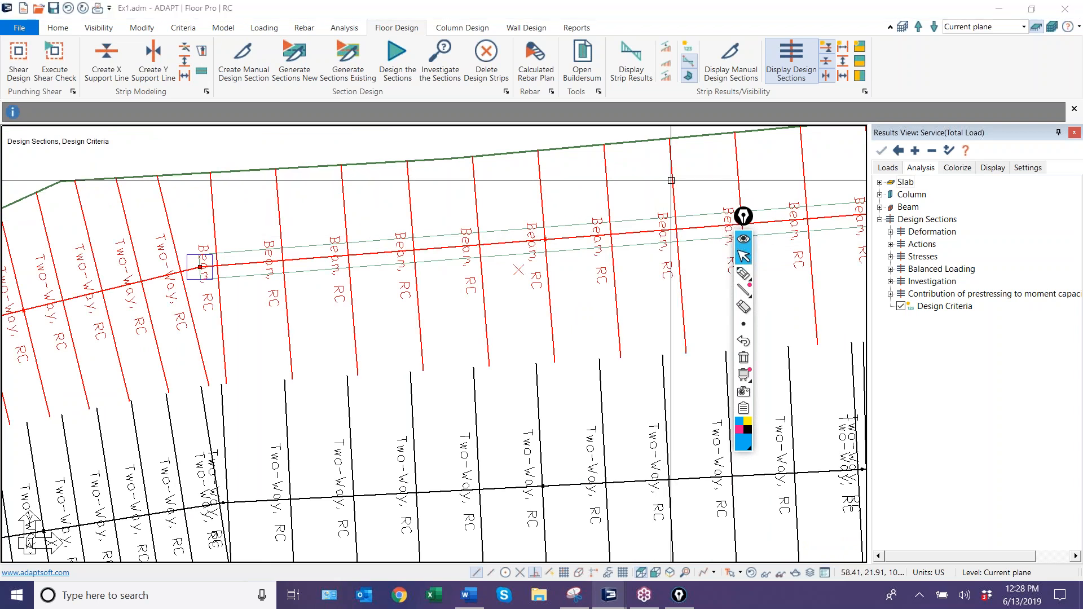
double_click(671, 181)
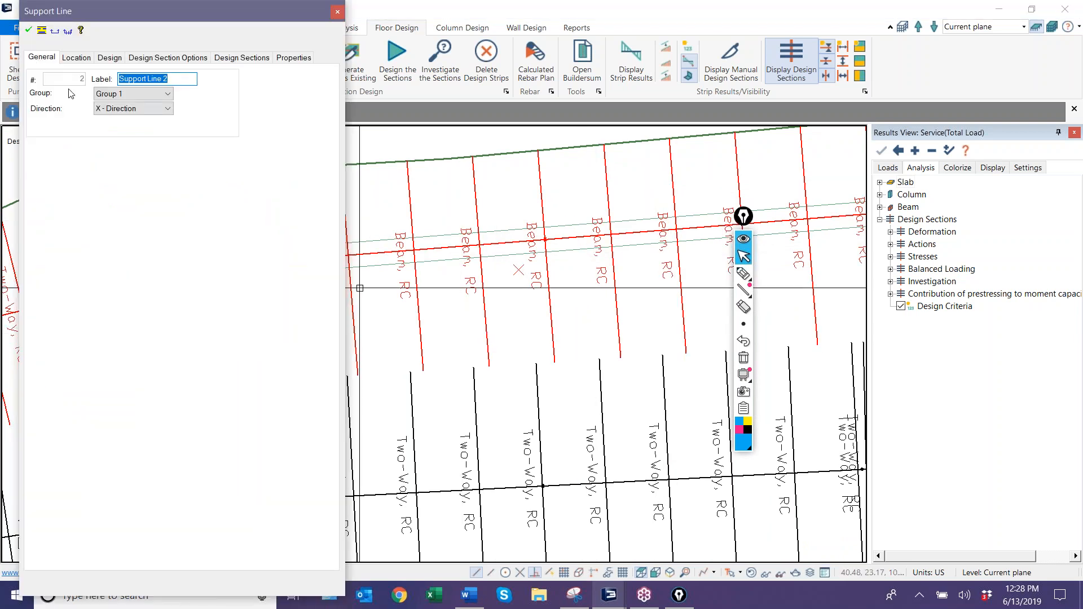
click(109, 58)
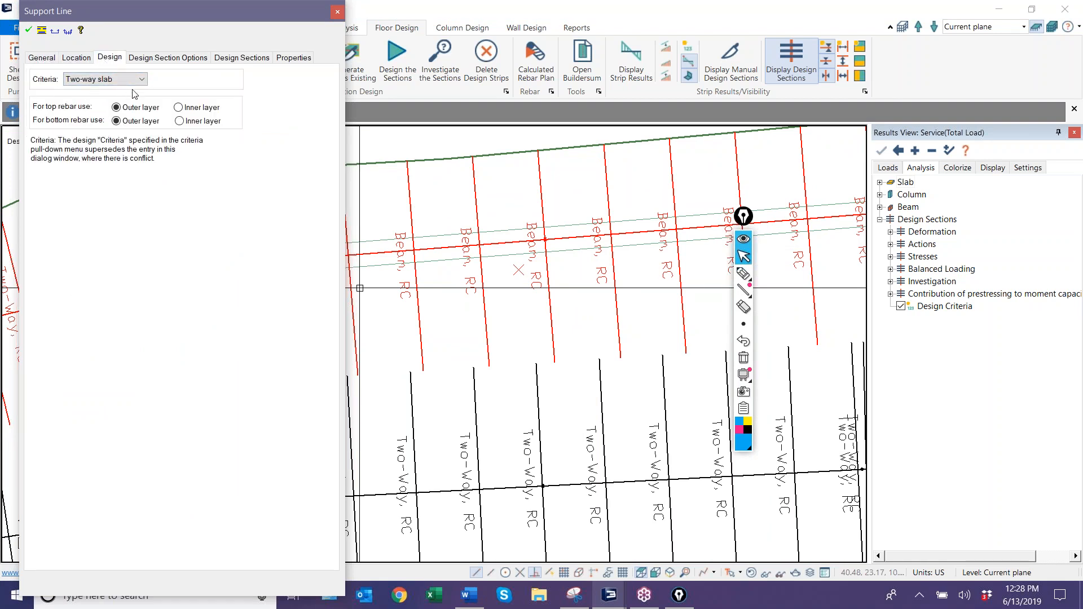
key(Escape)
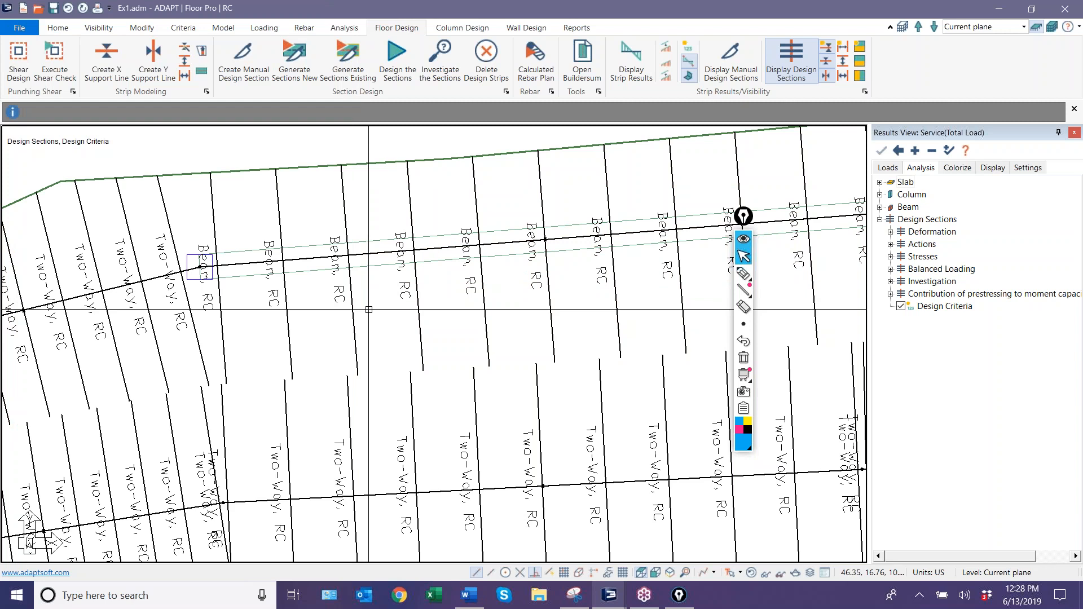
Reopen the beam support line's properties and examine the geometry, reinforcement and design summary of its current design section.
scroll(368, 310, down, 4)
middle_drag(432, 333, 414, 321)
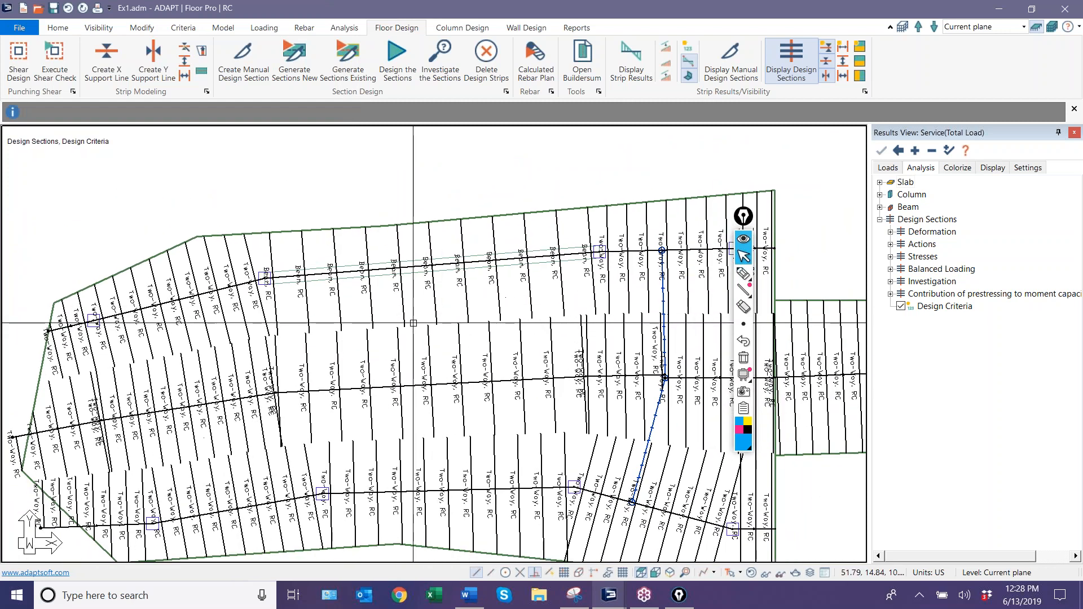
click(429, 241)
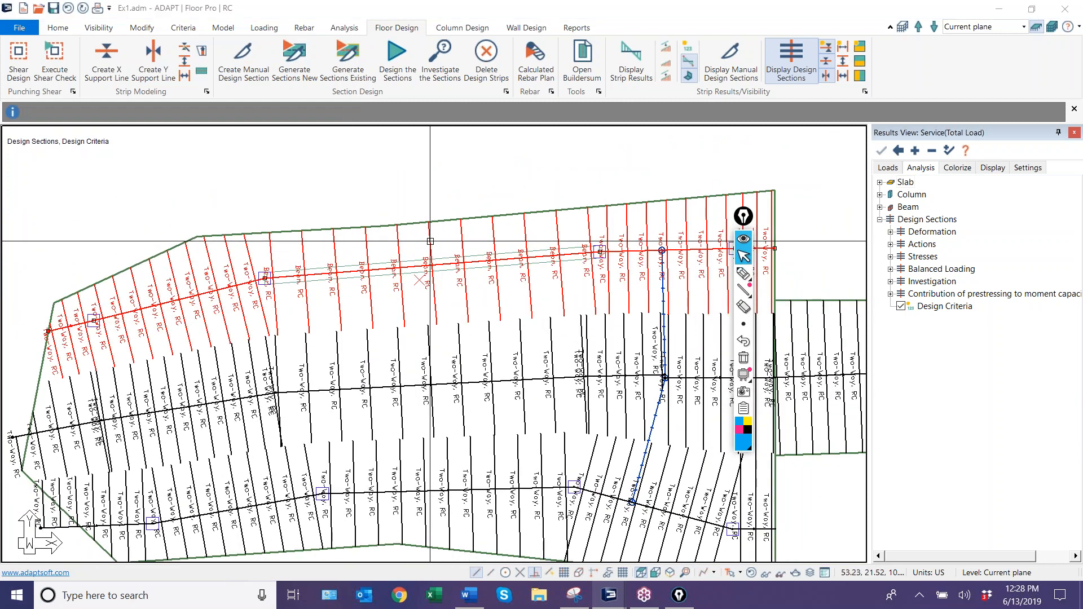
double_click(430, 242)
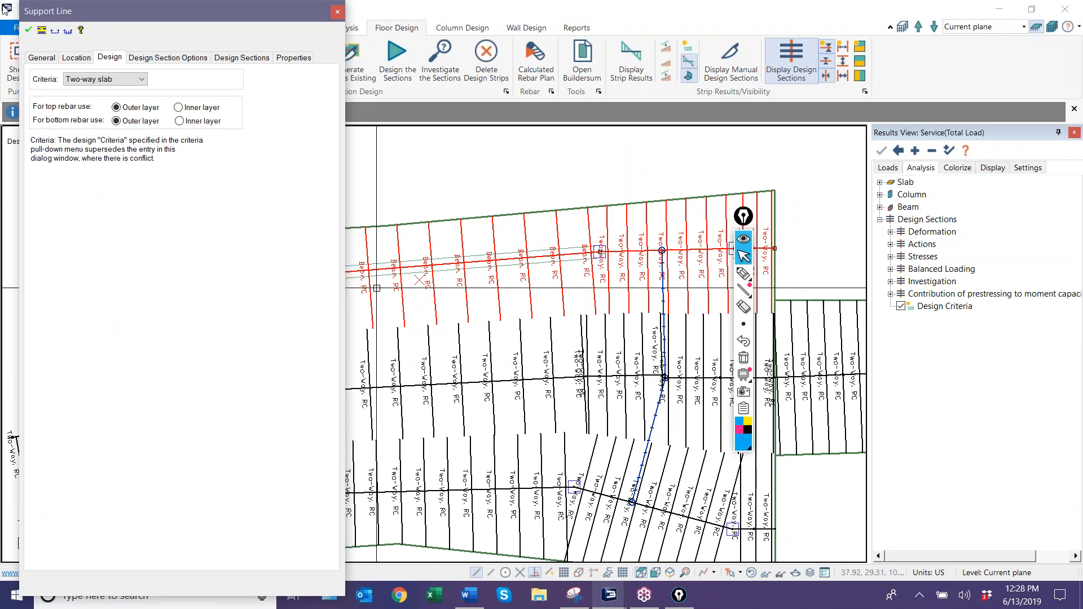
click(242, 58)
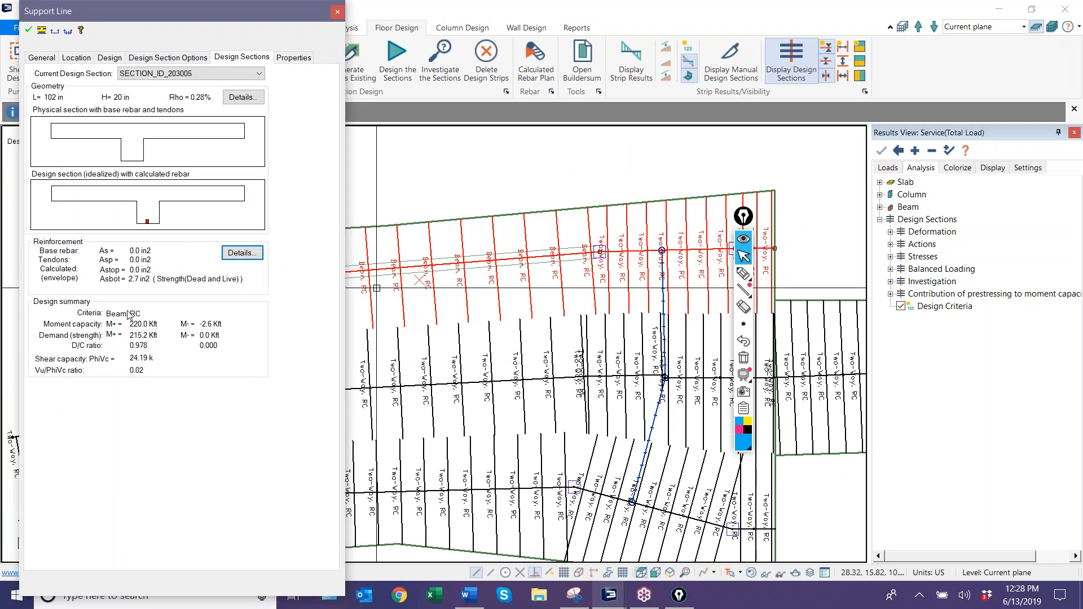
click(459, 178)
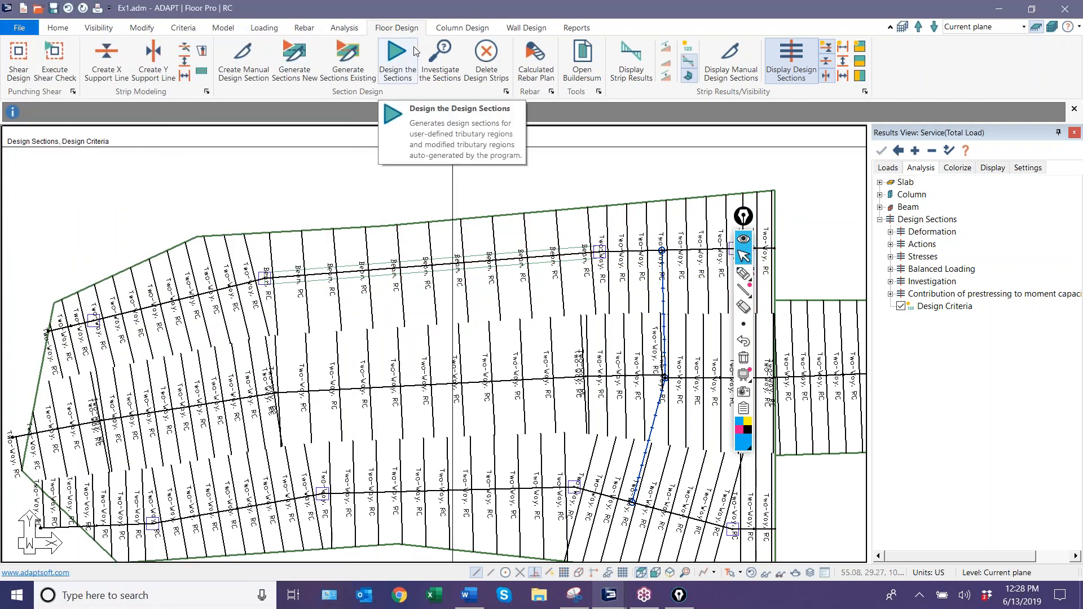
Generate the calculated rebar plan and acknowledge the reinforcement placement notice.
click(540, 84)
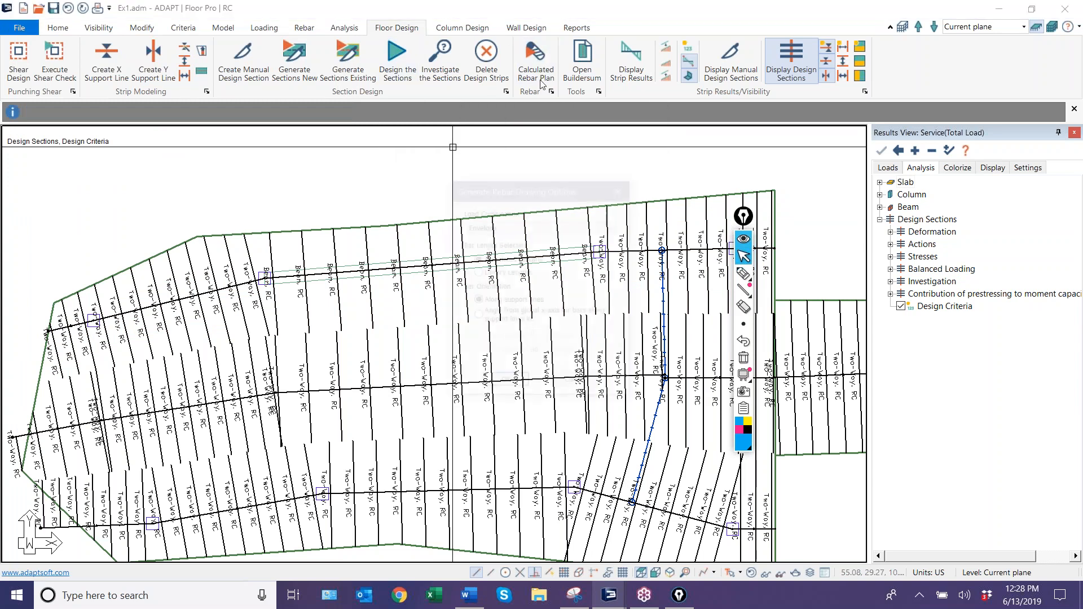
click(504, 383)
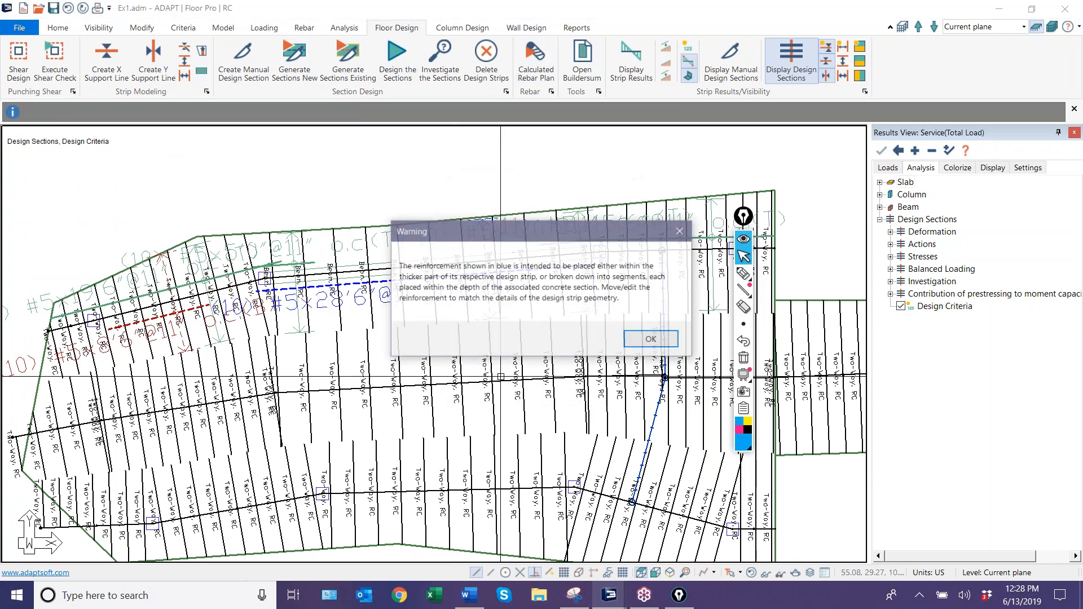
click(637, 340)
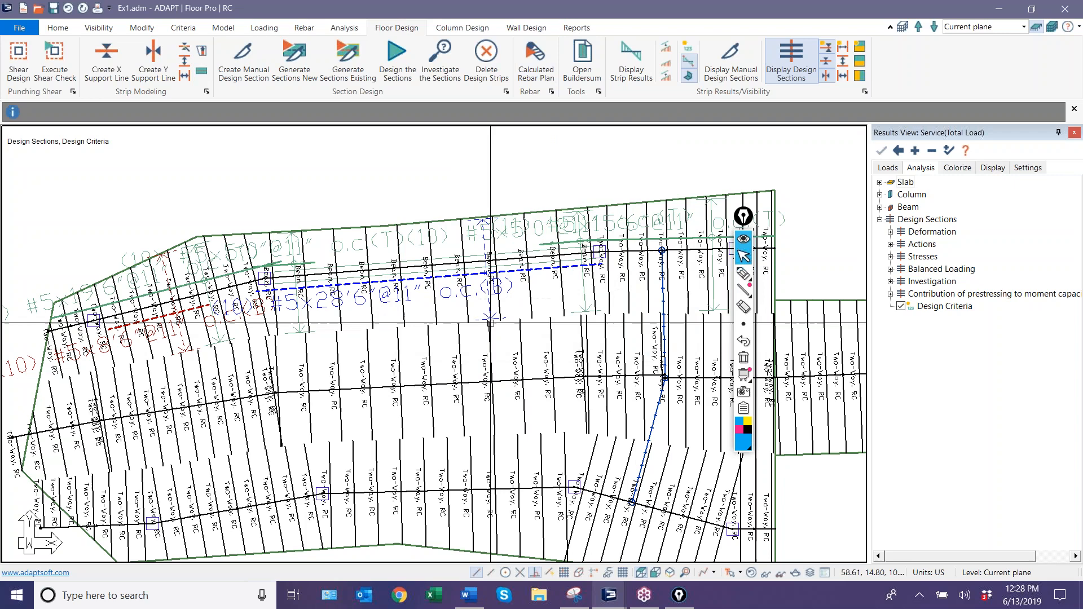
Examine the calculated top and bottom rebar callouts and their distribution ranges along the beam of the upper support line.
scroll(316, 361, up, 2)
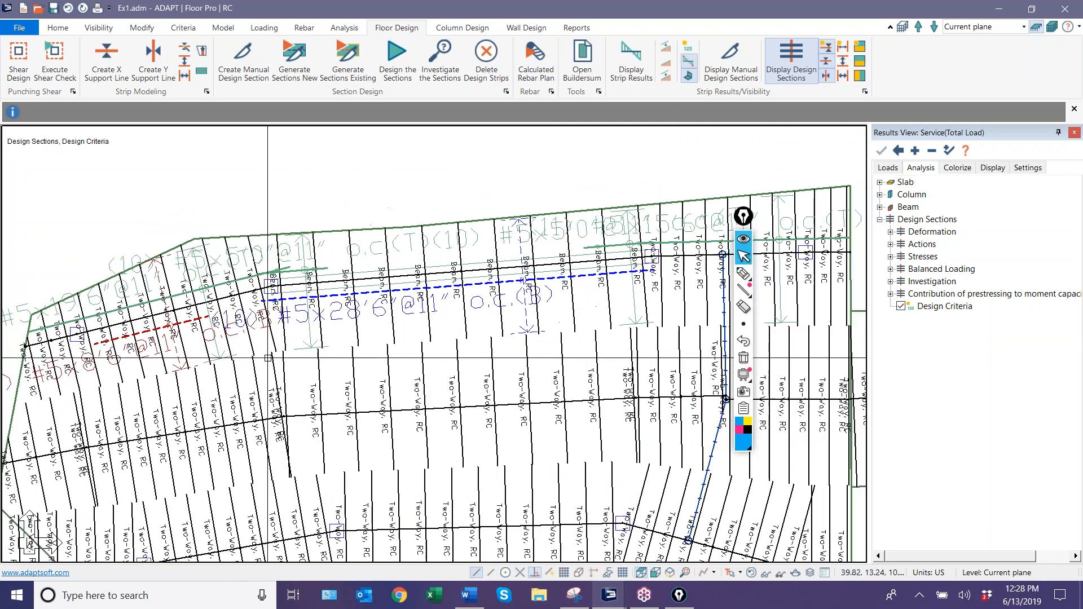
scroll(209, 327, up, 3)
scroll(386, 309, down, 3)
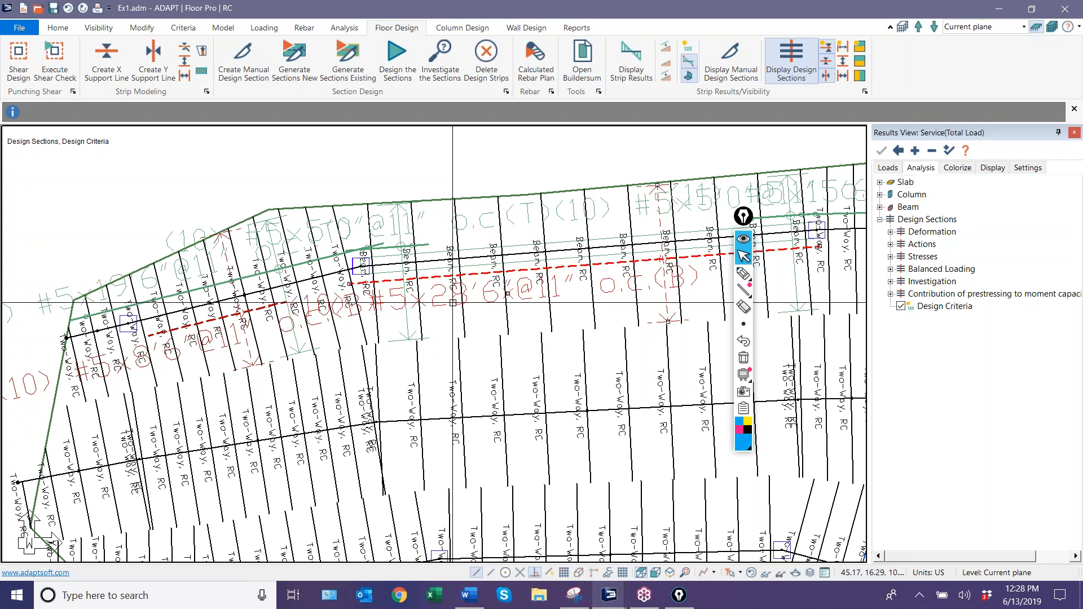
scroll(395, 314, down, 2)
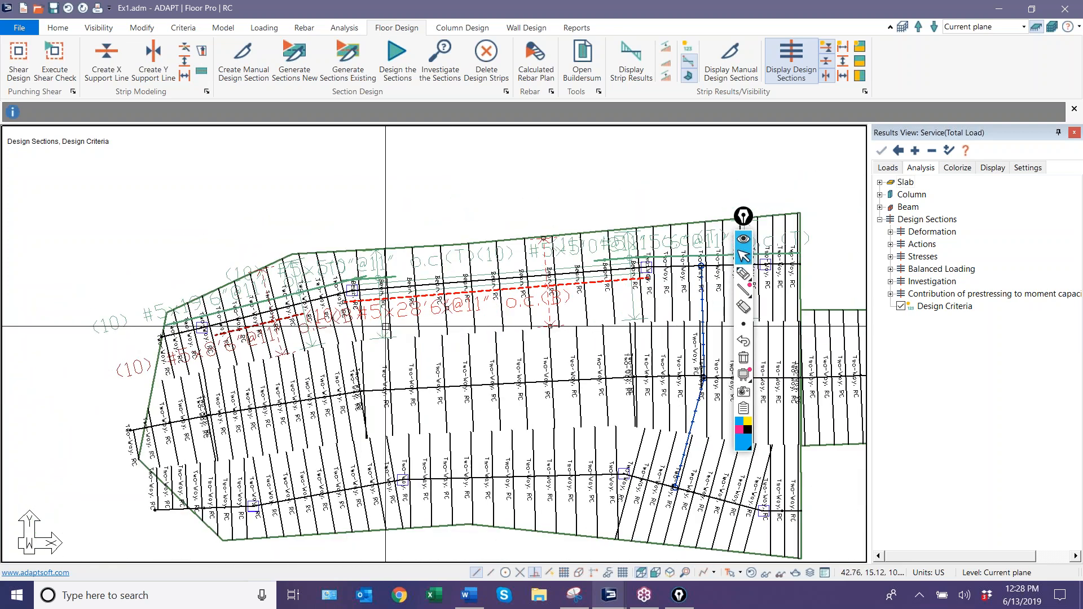
scroll(332, 323, up, 3)
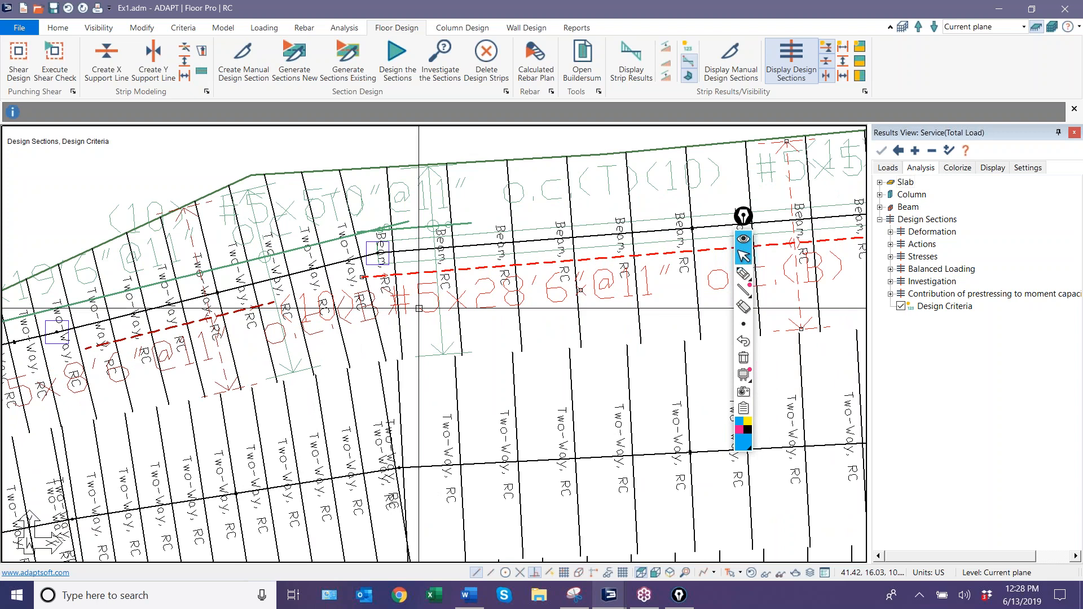
scroll(418, 309, down, 3)
middle_drag(522, 356, 384, 355)
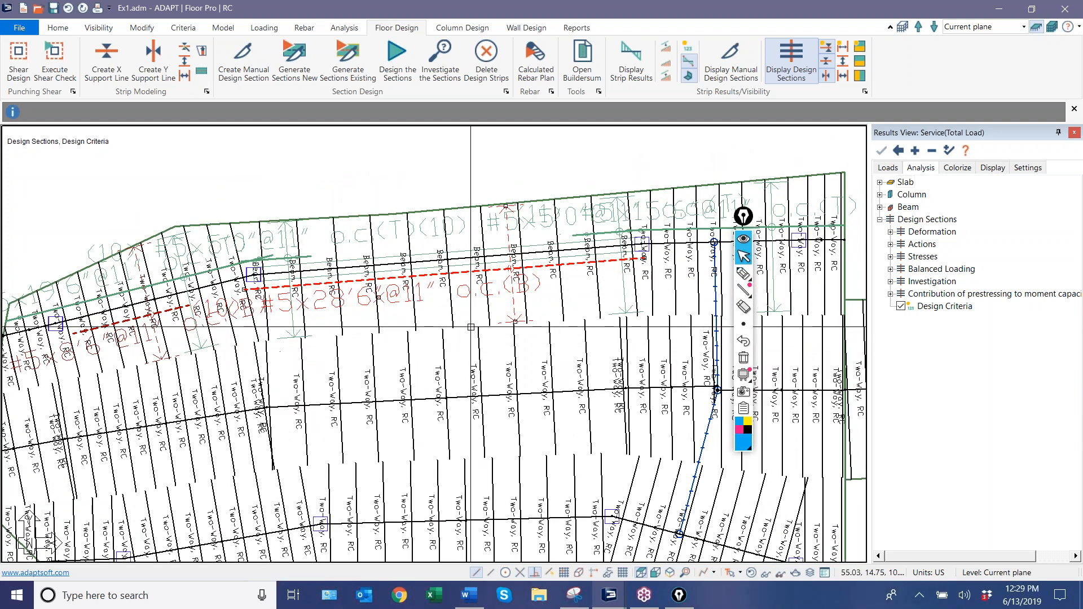
scroll(490, 304, up, 2)
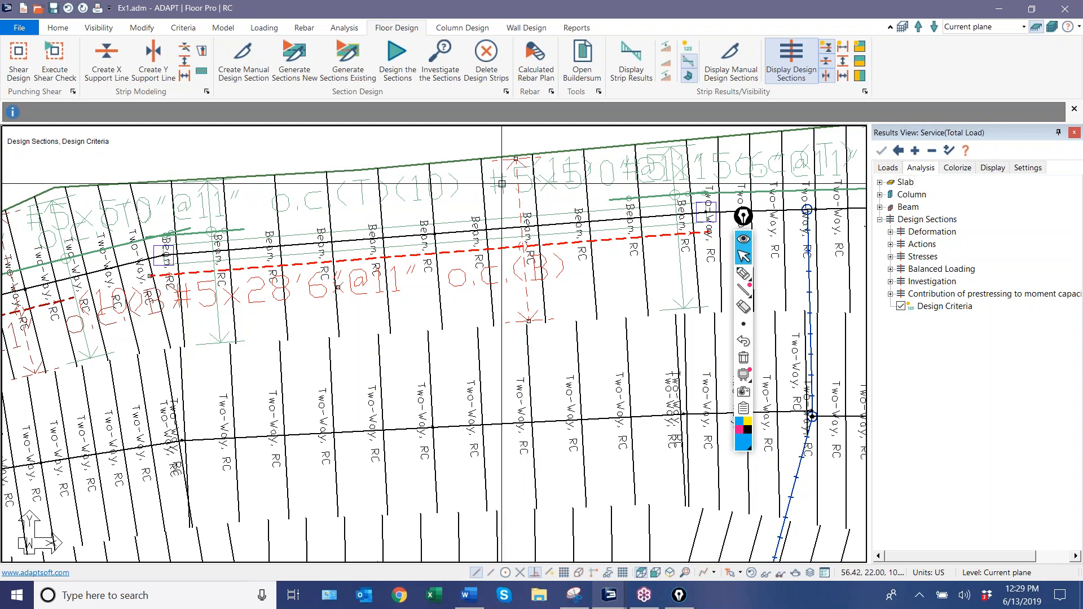
Review the Analysis/Design Options of the two-way slab criteria, including how beams are designed, and close the criteria dialog.
click(179, 29)
click(186, 58)
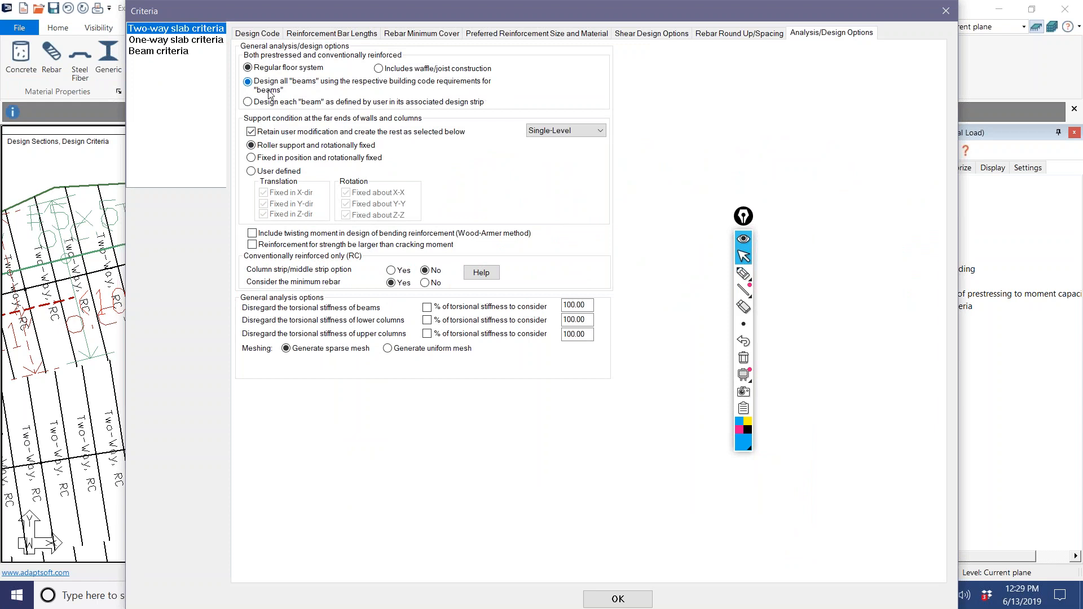
click(617, 599)
scroll(436, 480, down, 2)
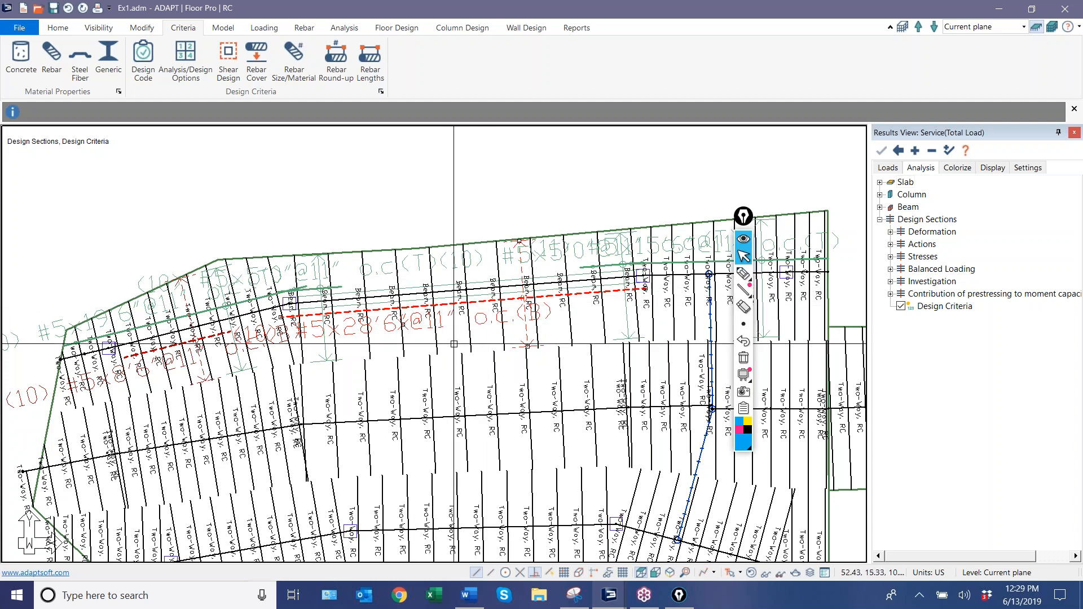
Mark up the beam's bottom rebar with the annotation pen, circling its #5x28'6" callout and tracing its distribution range with an arrow.
scroll(456, 309, up, 3)
scroll(457, 310, up, 1)
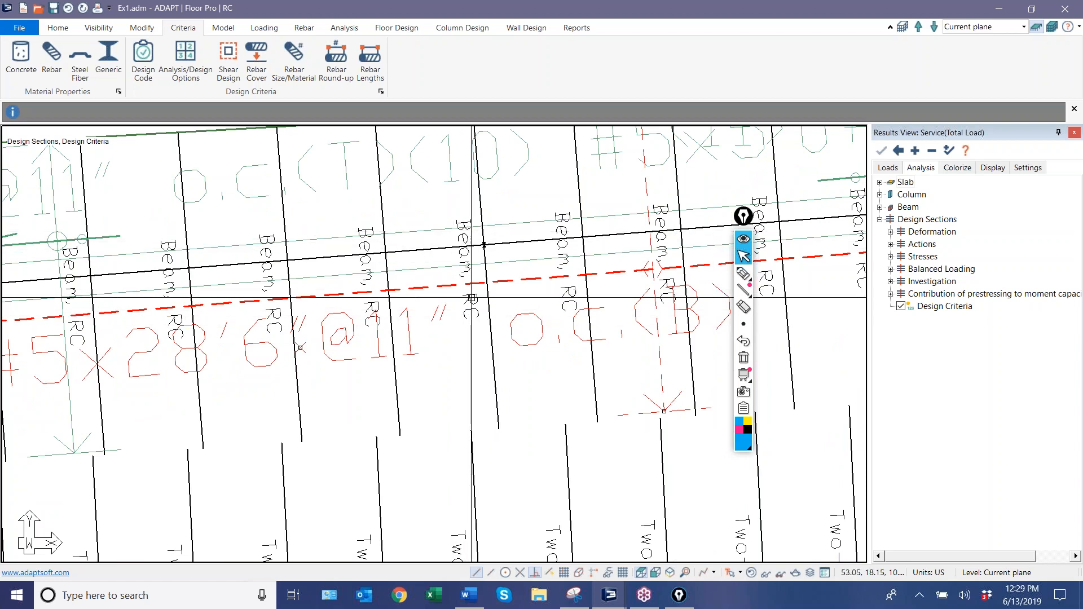
scroll(472, 298, down, 3)
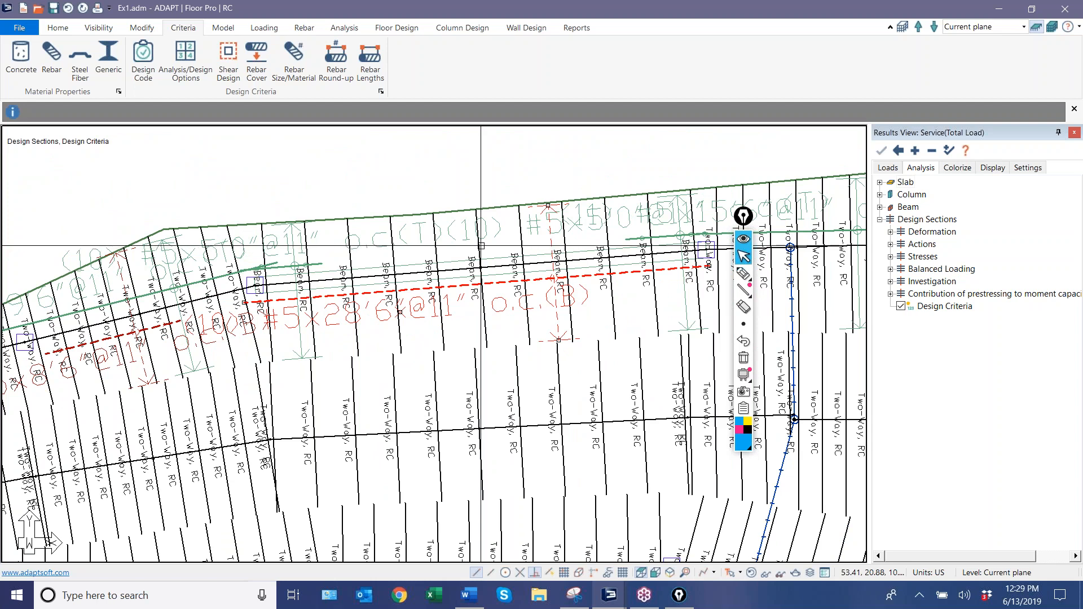
middle_drag(273, 365, 492, 353)
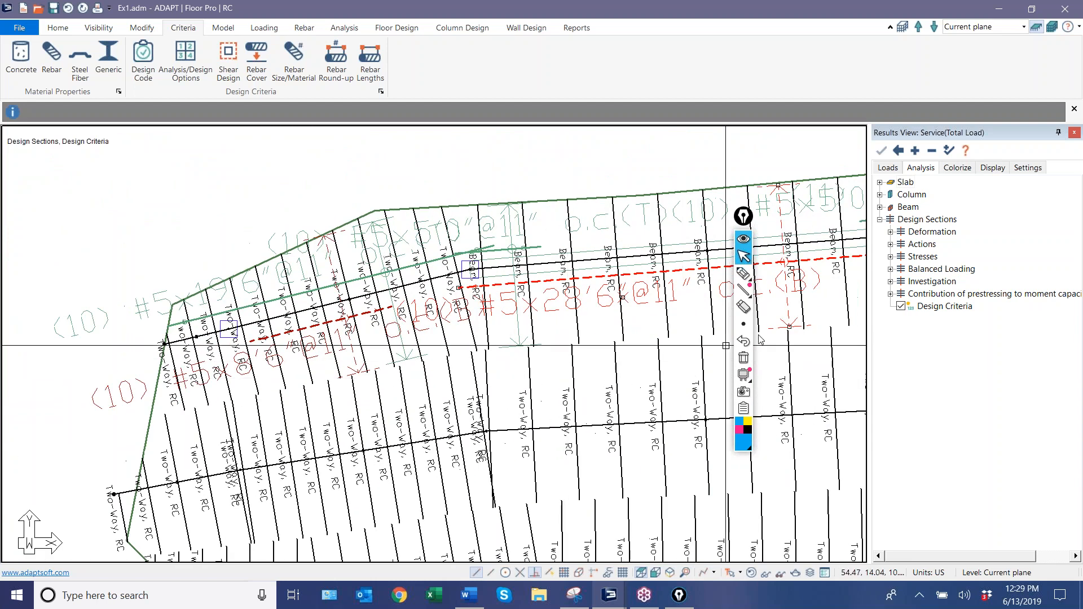
click(742, 274)
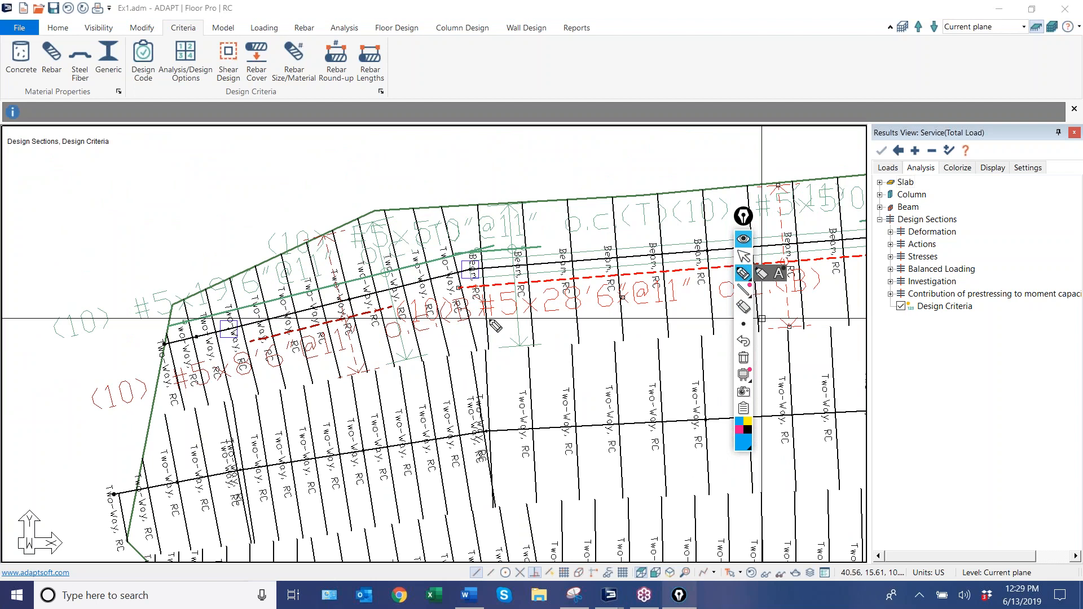
drag(499, 333, 512, 339)
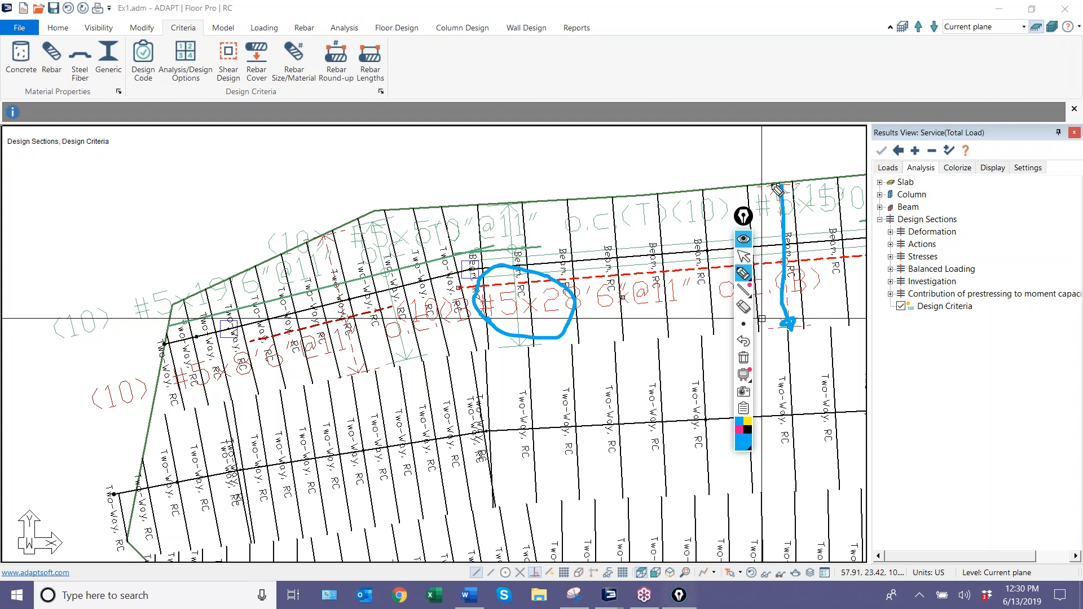
click(744, 257)
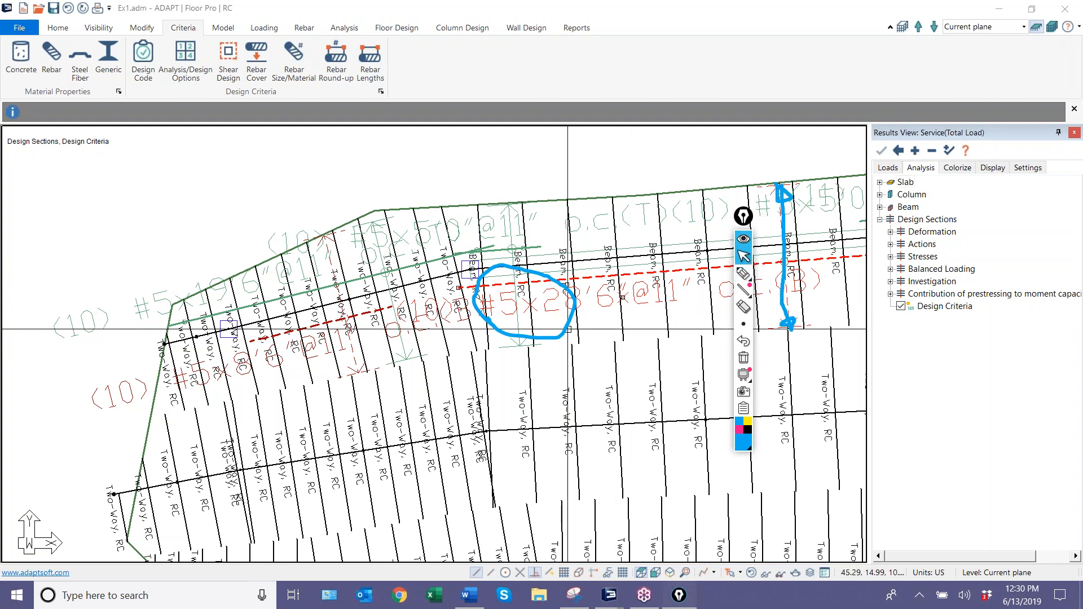
Isolate the beam and its bottom #5 rebar so that only these selected objects are shown.
scroll(538, 320, down, 2)
scroll(537, 320, up, 3)
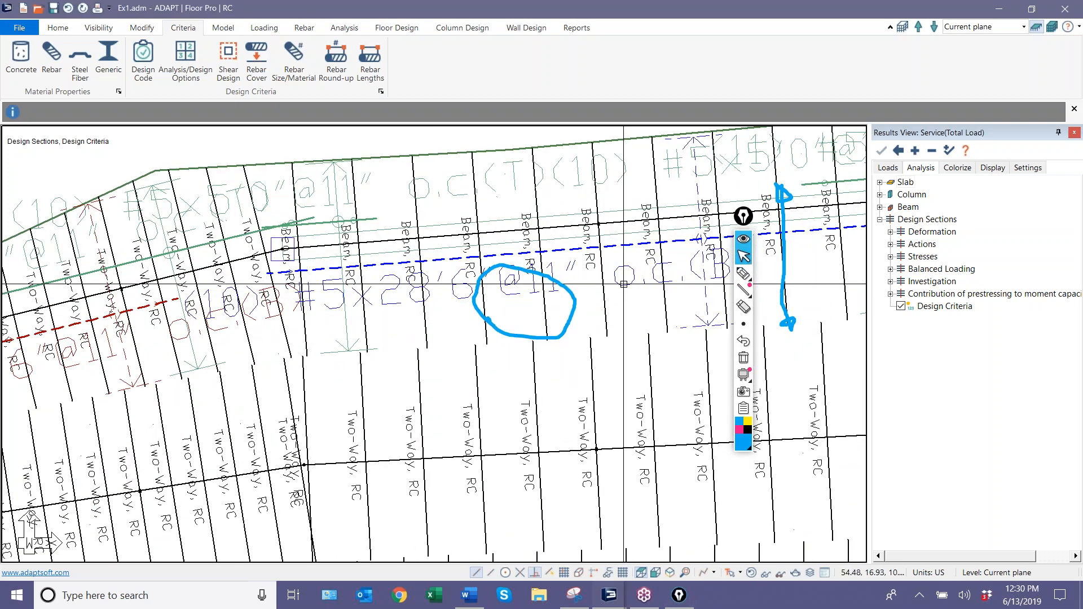
scroll(620, 287, down, 5)
scroll(613, 256, up, 5)
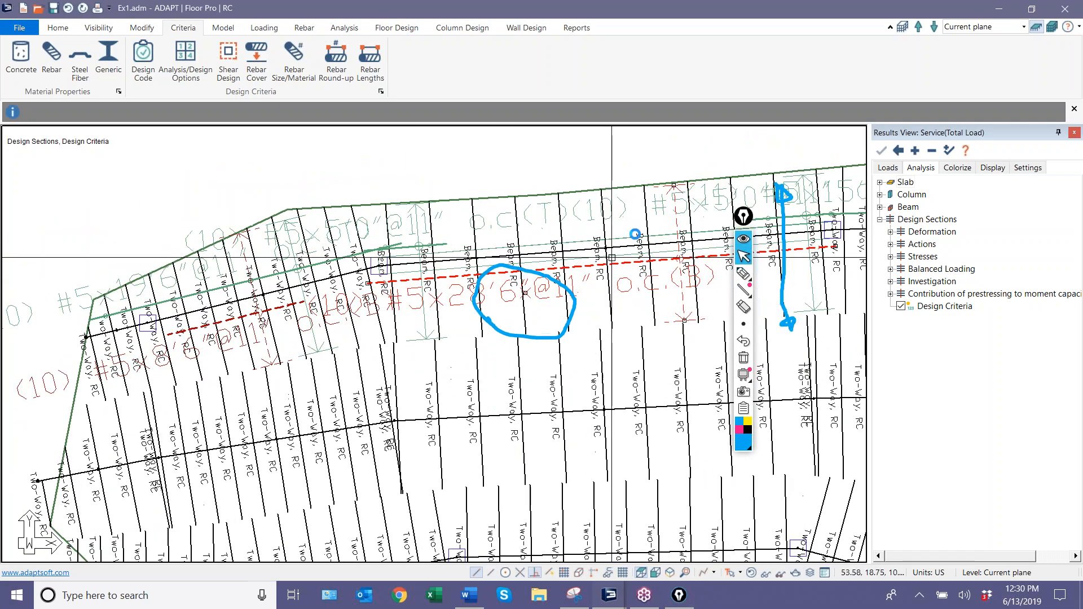
scroll(637, 229, down, 2)
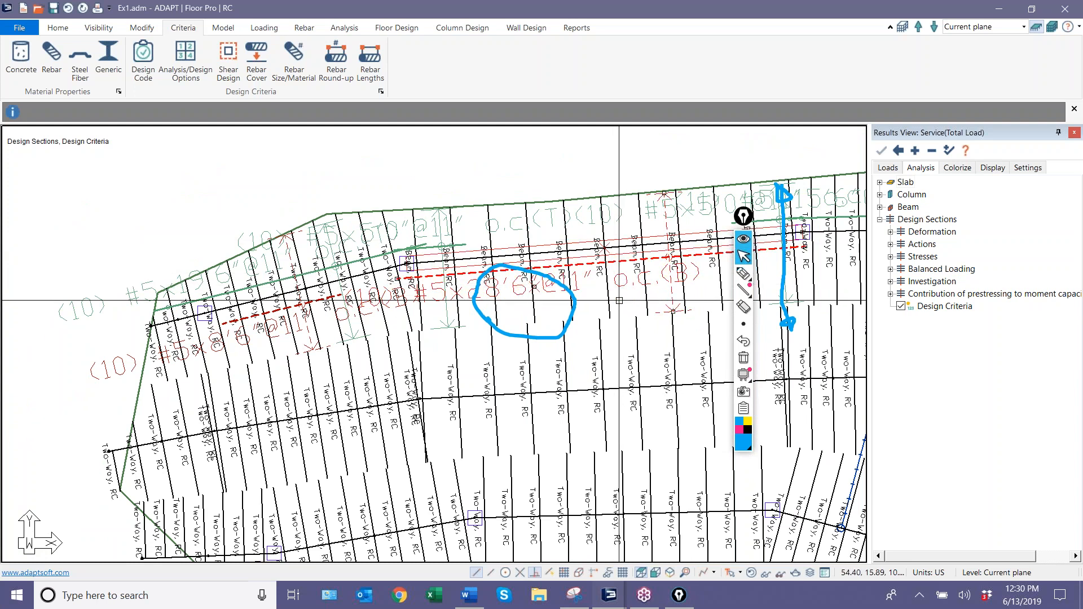
click(98, 28)
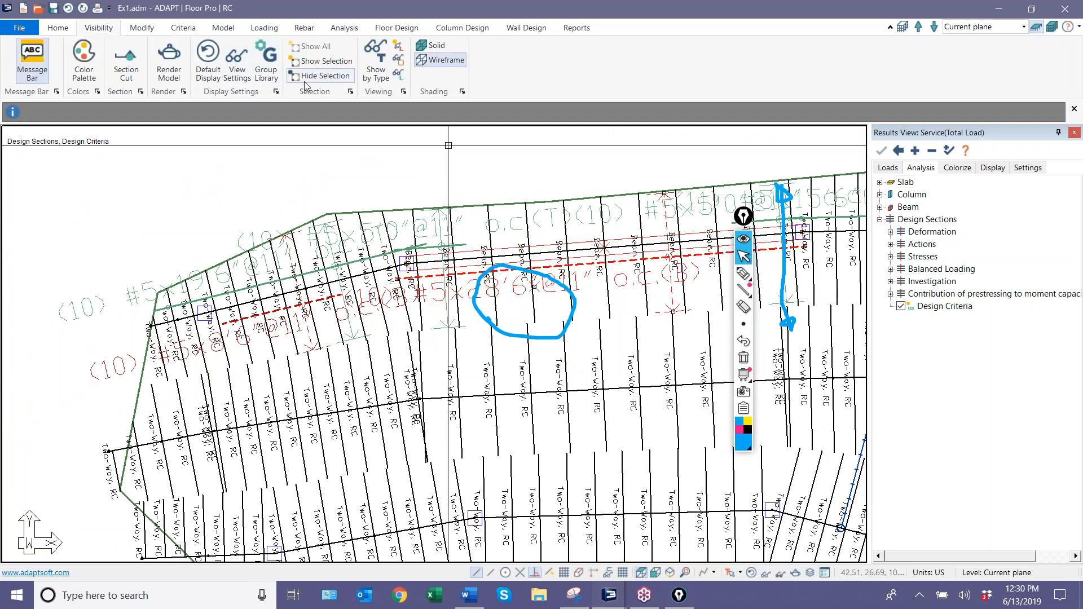
click(322, 61)
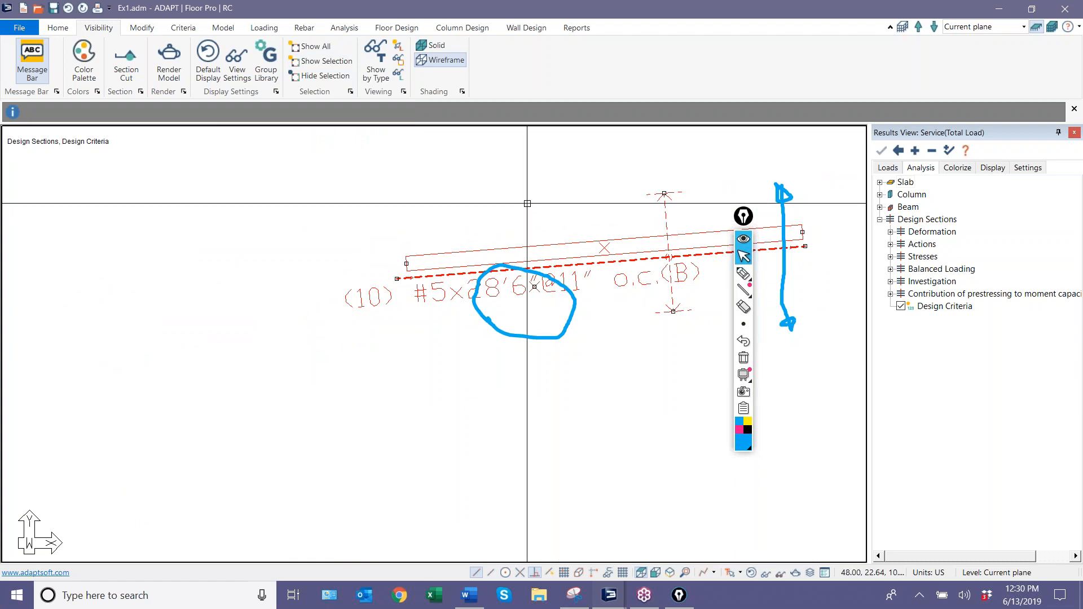
Examine the isolated beam and its bottom rebar in plan and in front elevation.
key(Escape)
scroll(277, 198, down, 2)
middle_drag(409, 246, 276, 285)
scroll(305, 262, up, 4)
scroll(310, 299, up, 3)
scroll(536, 246, down, 4)
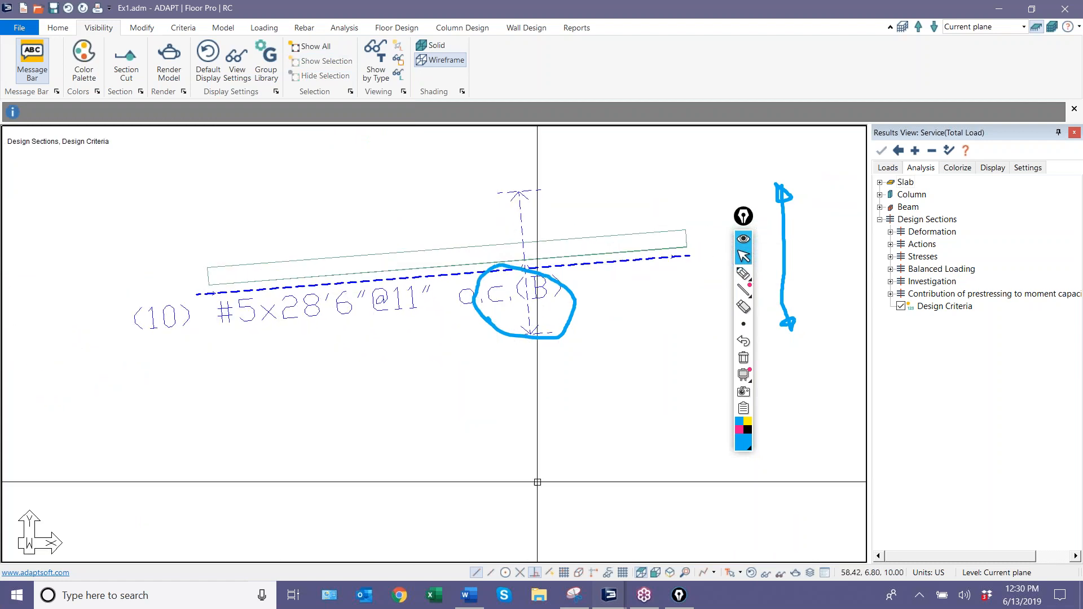
click(656, 576)
middle_drag(558, 457, 527, 423)
scroll(491, 415, down, 3)
scroll(384, 382, up, 3)
scroll(137, 318, up, 2)
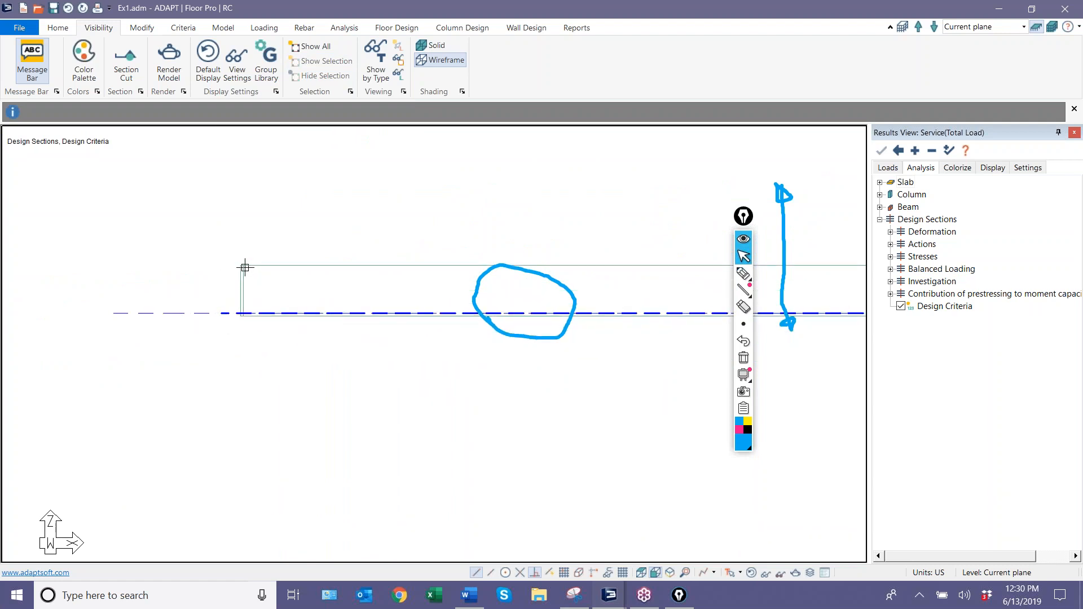
scroll(243, 364, up, 2)
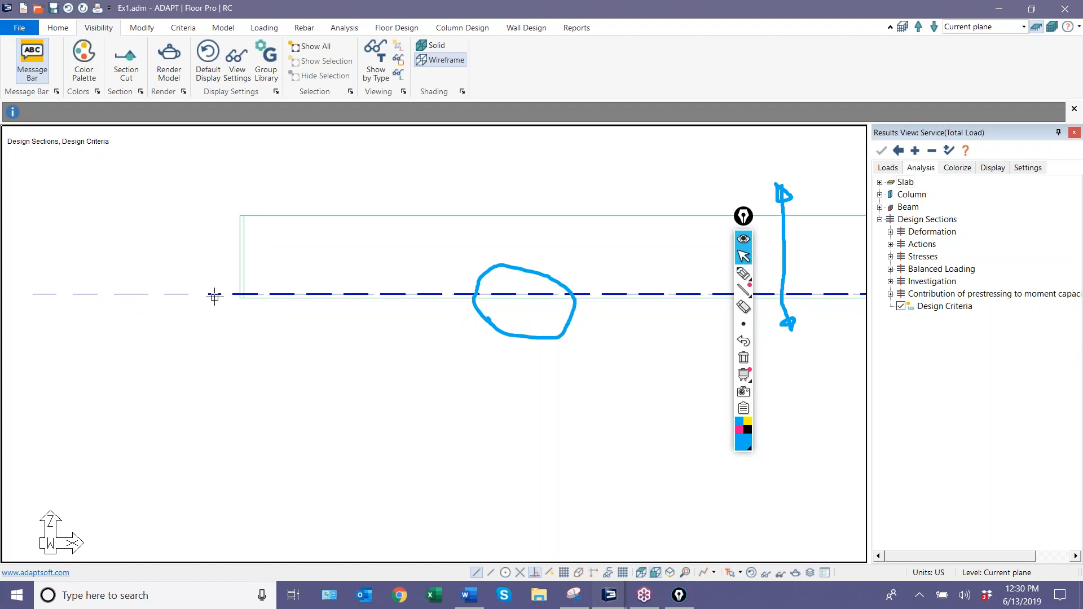
Return to the plan view and change the beam's bottom rebar distribution to Grouped.
click(642, 575)
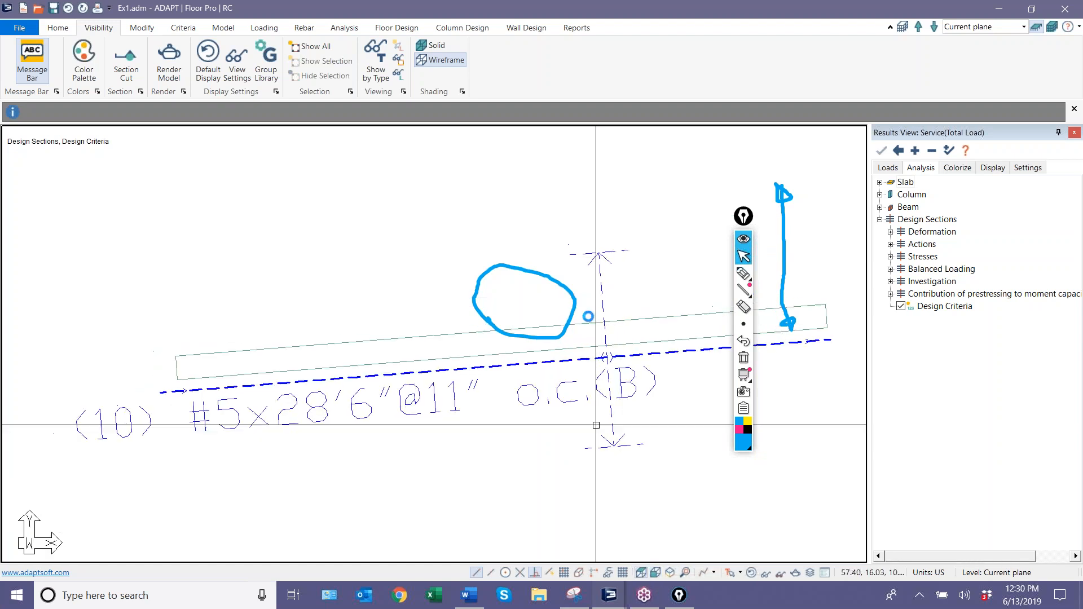
scroll(617, 403, down, 1)
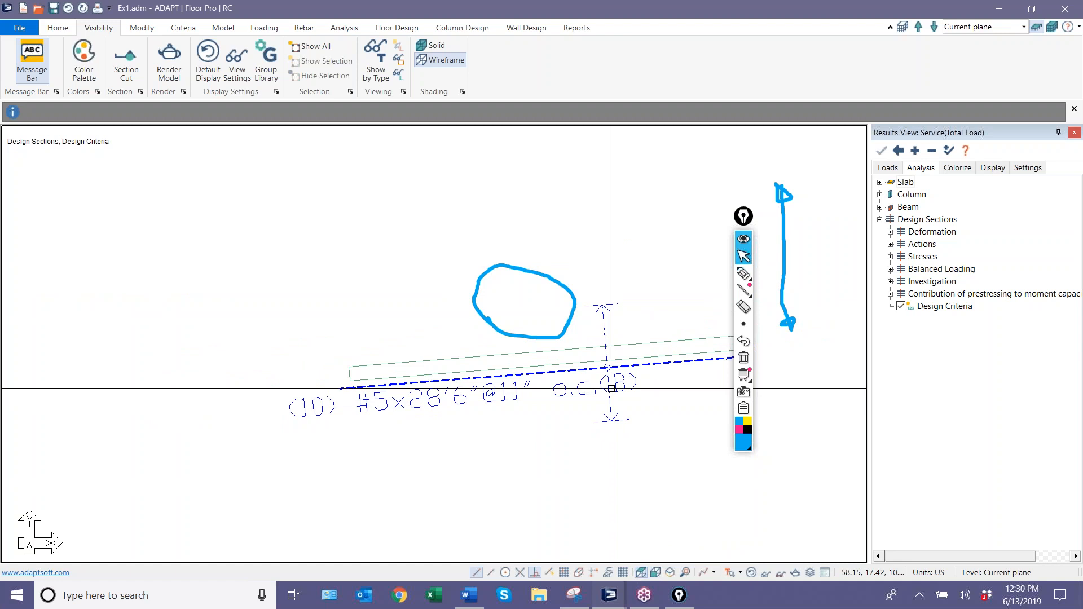
double_click(611, 388)
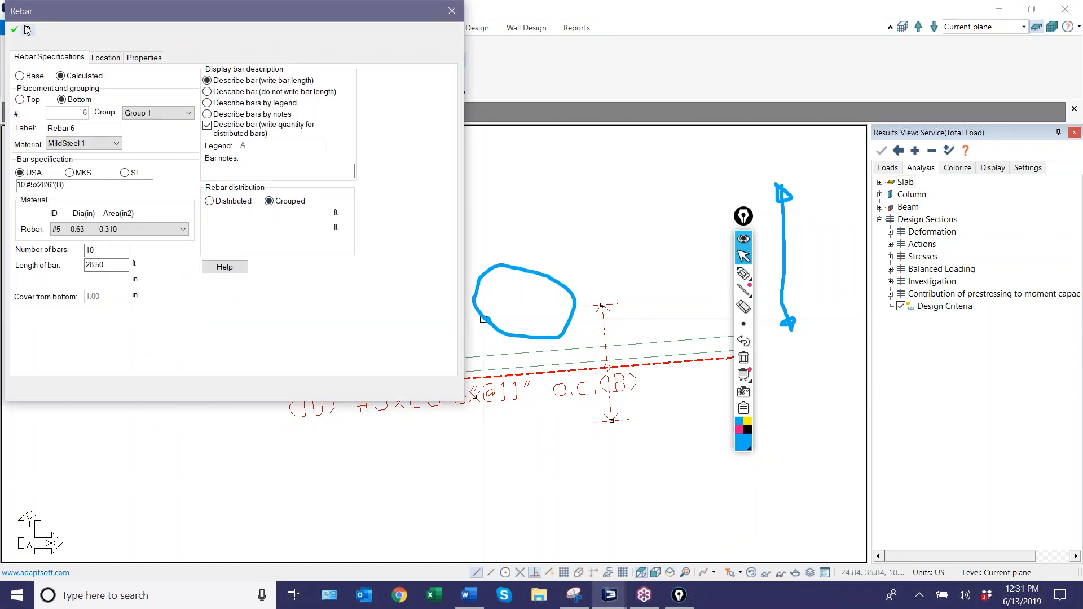
click(15, 30)
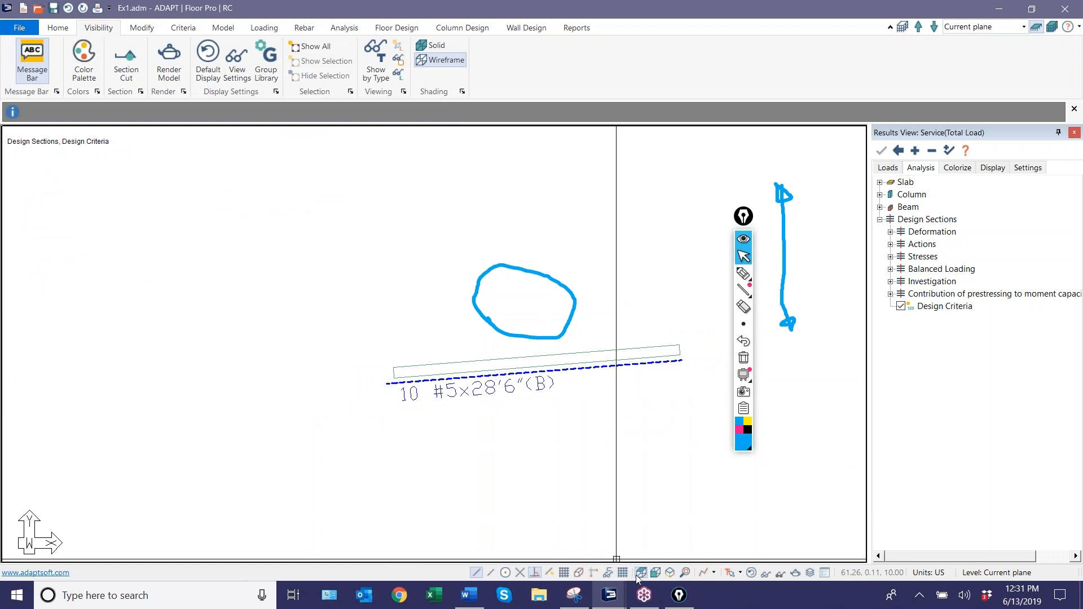
scroll(598, 392, up, 3)
scroll(585, 485, down, 1)
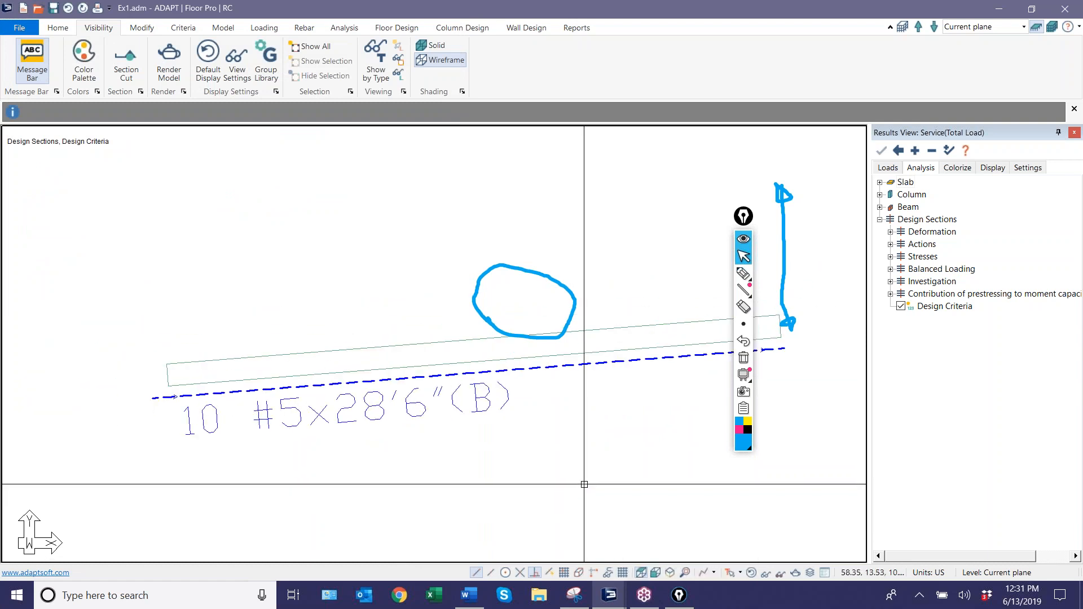
scroll(584, 485, down, 1)
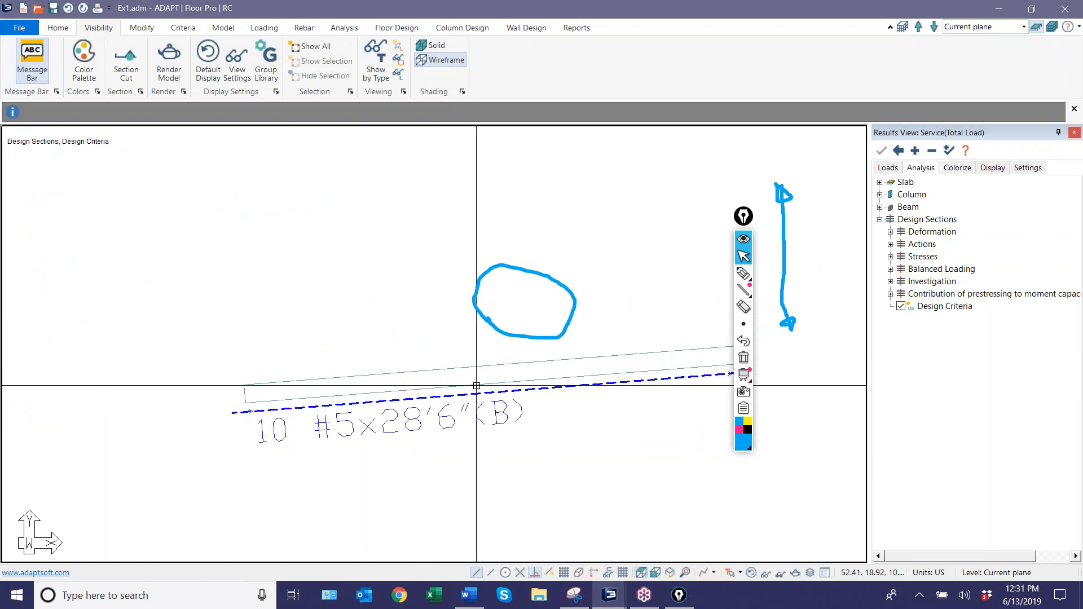
Restore the default display of the whole slab and clear the pen annotations.
click(751, 573)
scroll(389, 304, down, 3)
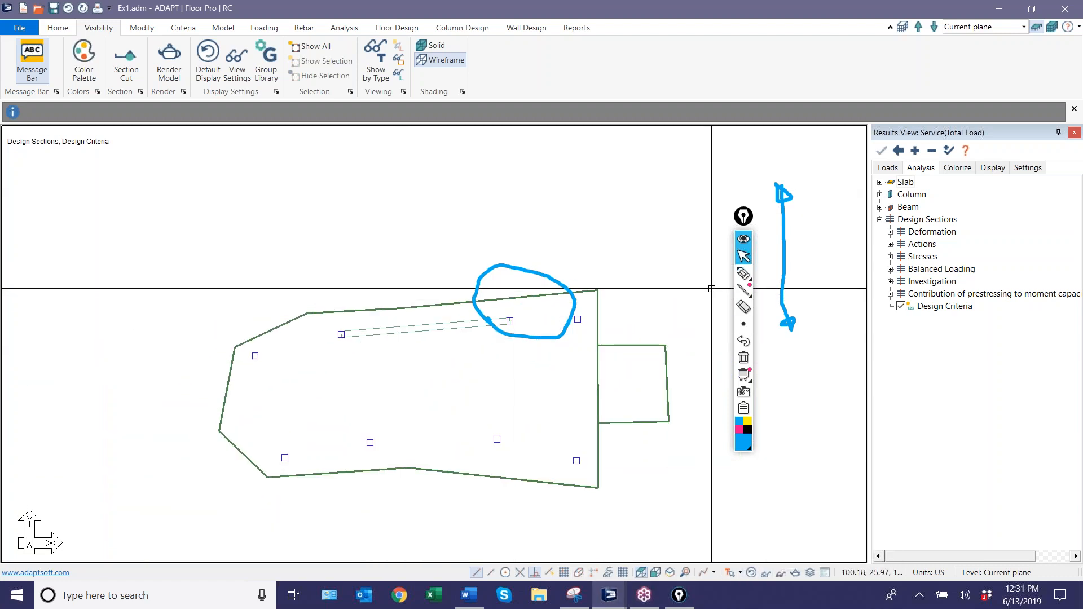
click(743, 357)
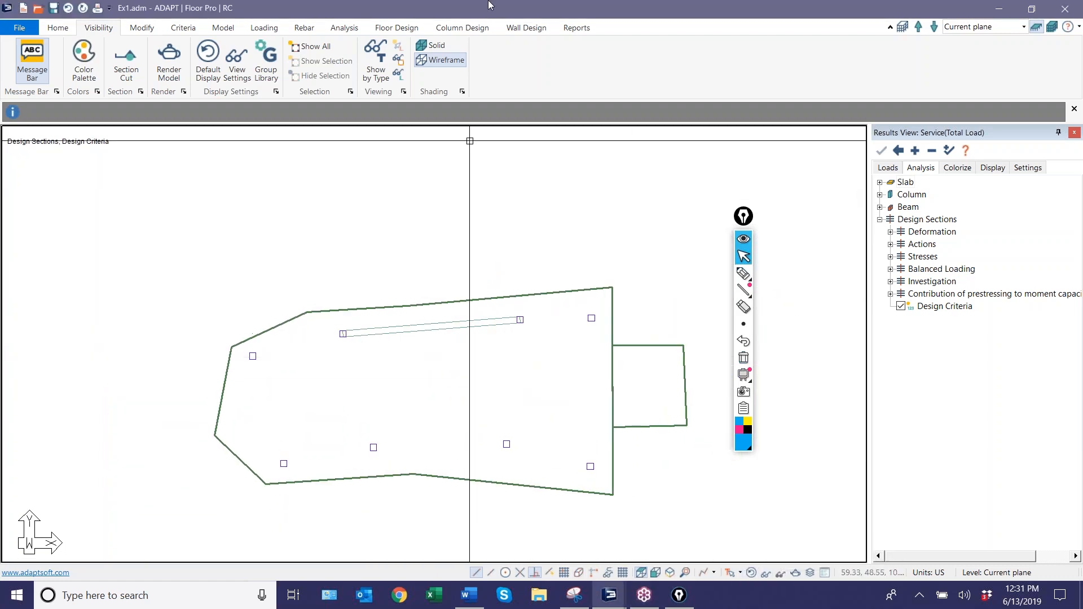
Display the design sections along the X-direction support lines and delete the design strips, confirming the deletion.
click(396, 28)
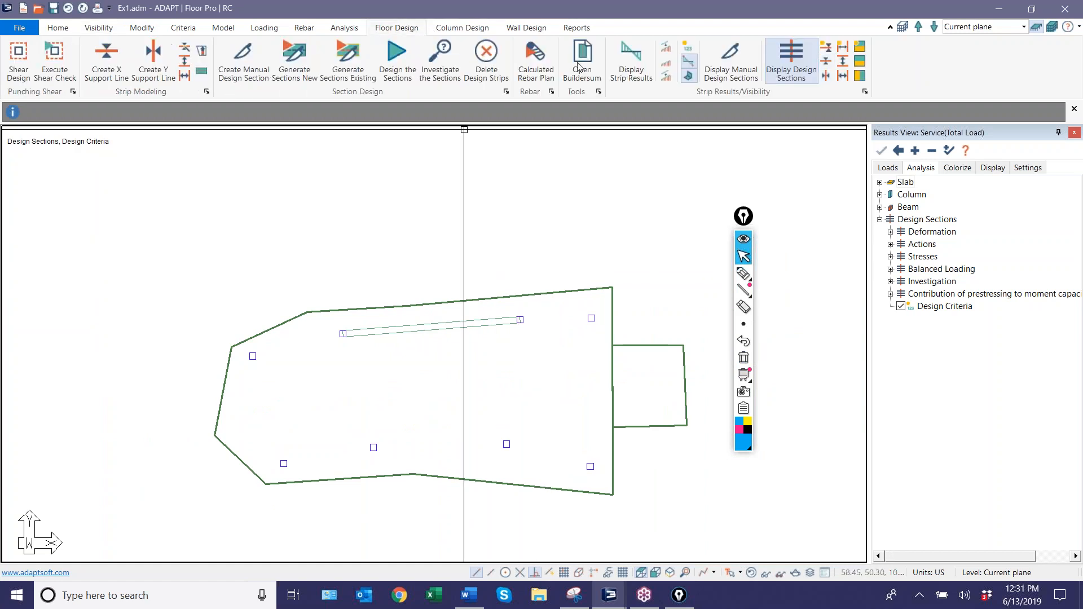
click(811, 72)
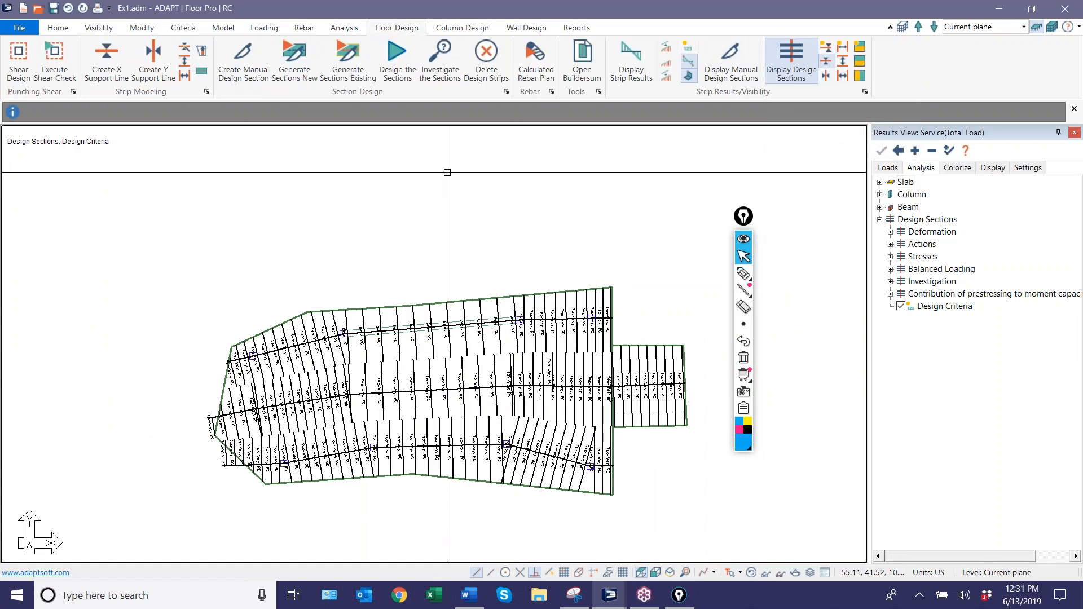
click(487, 57)
click(481, 328)
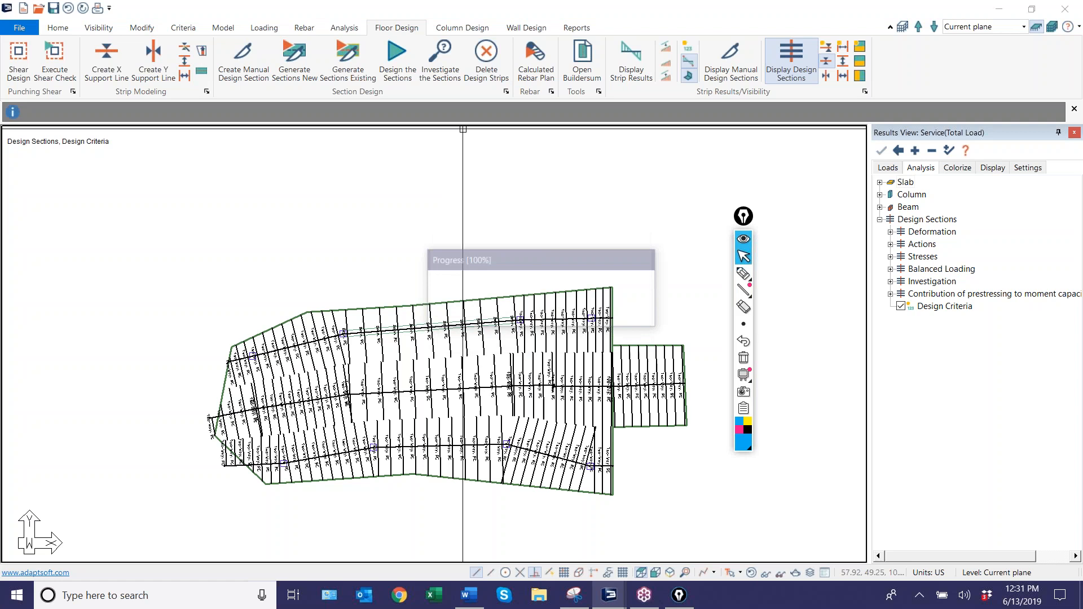
Delete the upper support line's vertices beyond the beam's left column so that the line ends at that column.
scroll(343, 278, up, 3)
scroll(290, 377, down, 2)
click(290, 378)
scroll(523, 399, up, 1)
scroll(523, 399, up, 1)
right_click(574, 333)
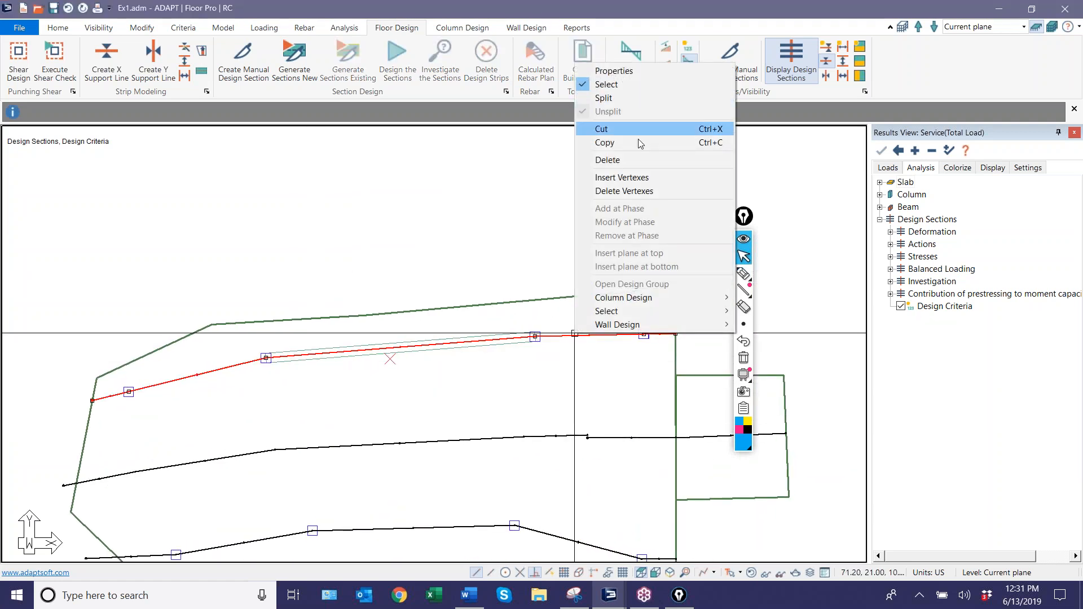
click(638, 192)
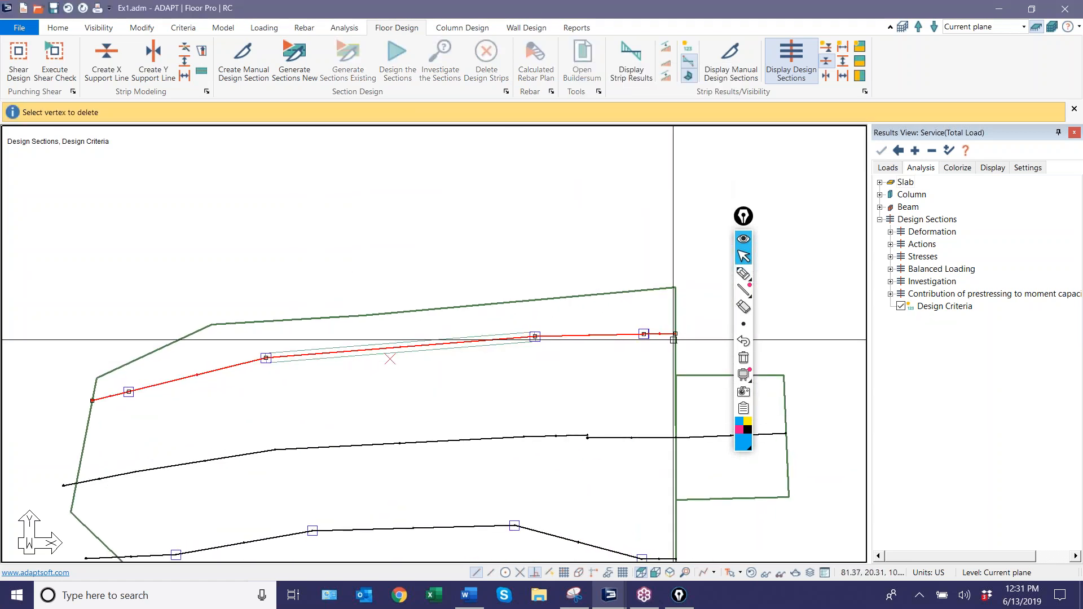
click(644, 334)
click(333, 364)
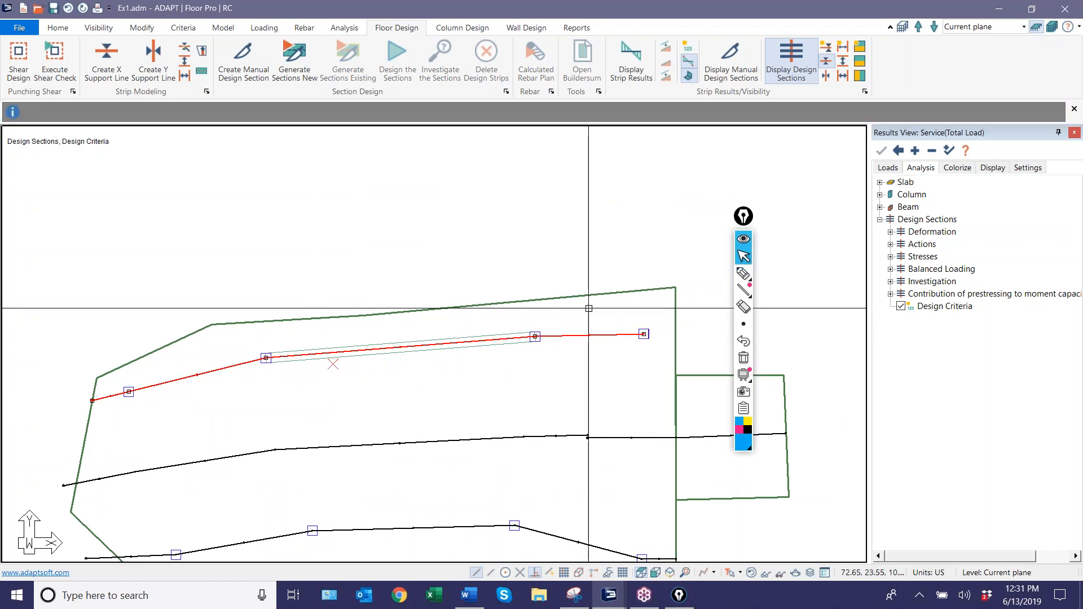
right_click(557, 339)
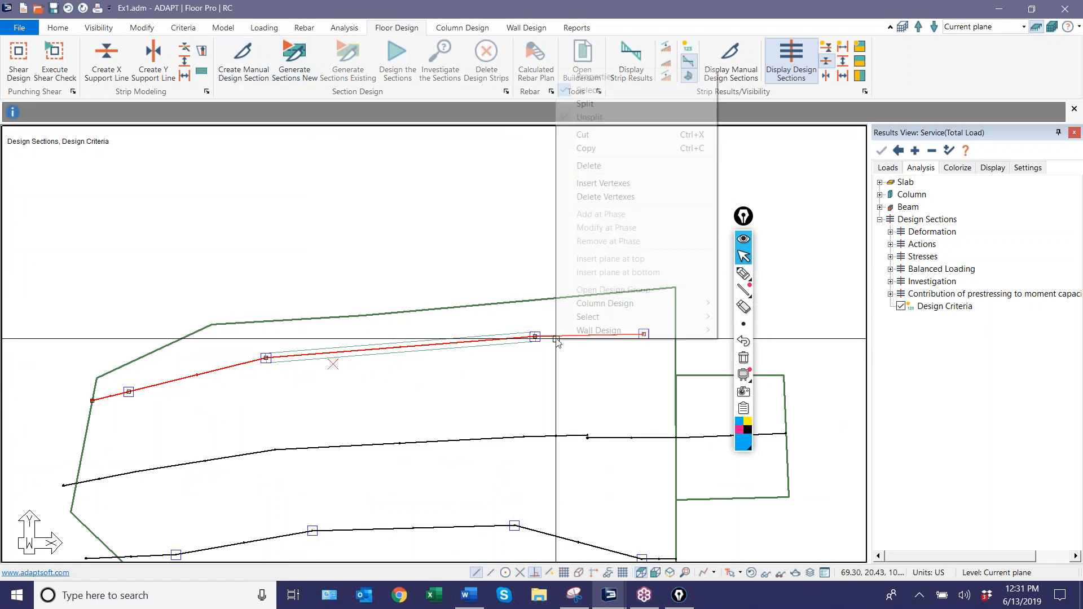
click(600, 198)
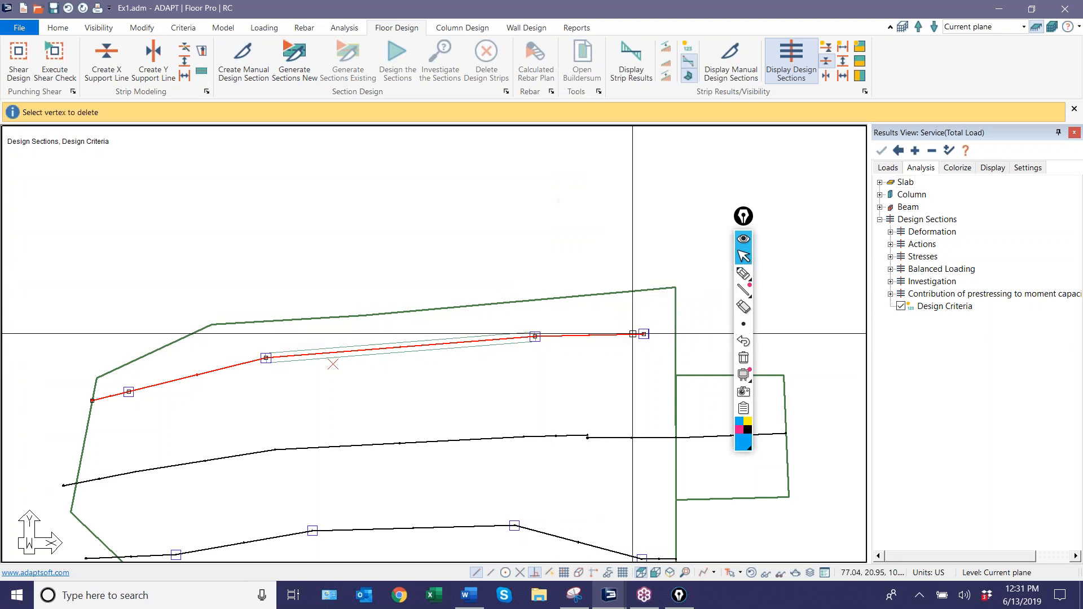
click(537, 337)
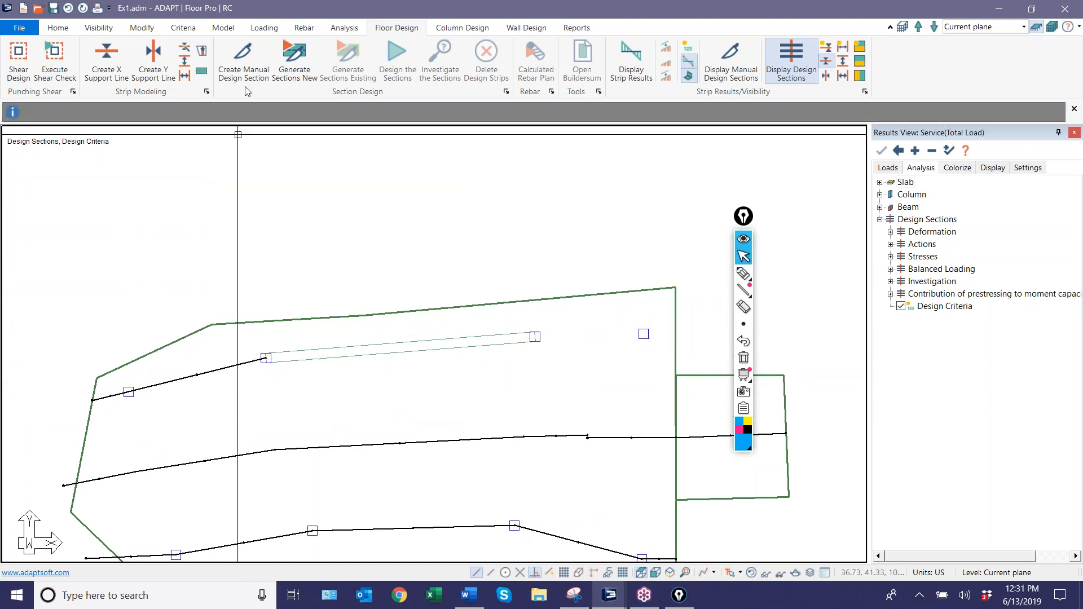
Draw an X support line along the beam between its end columns and another from its right column through the last column to the slab edge.
click(263, 360)
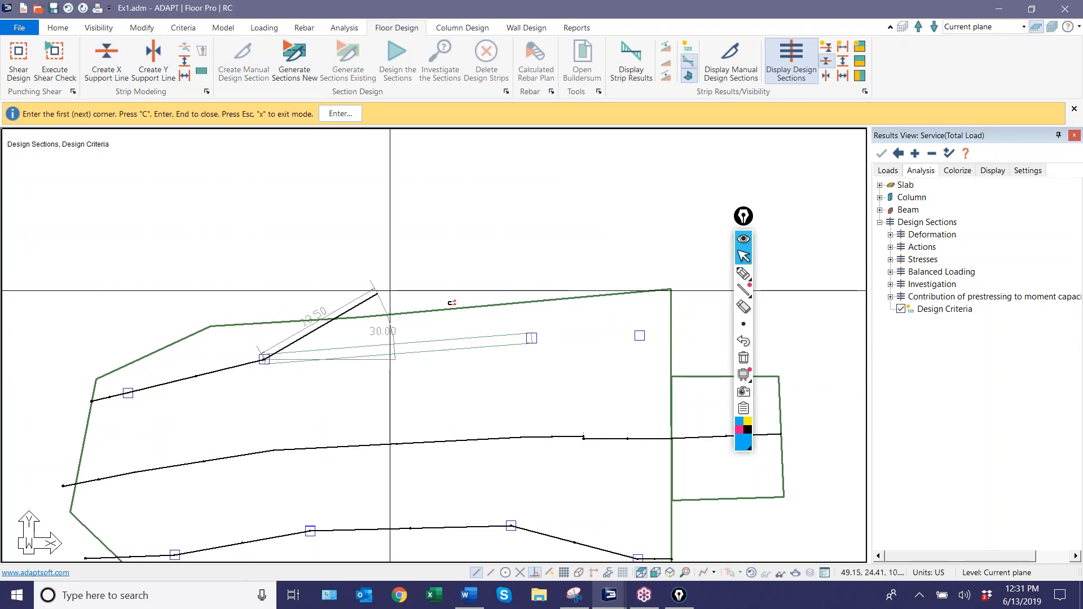
click(532, 338)
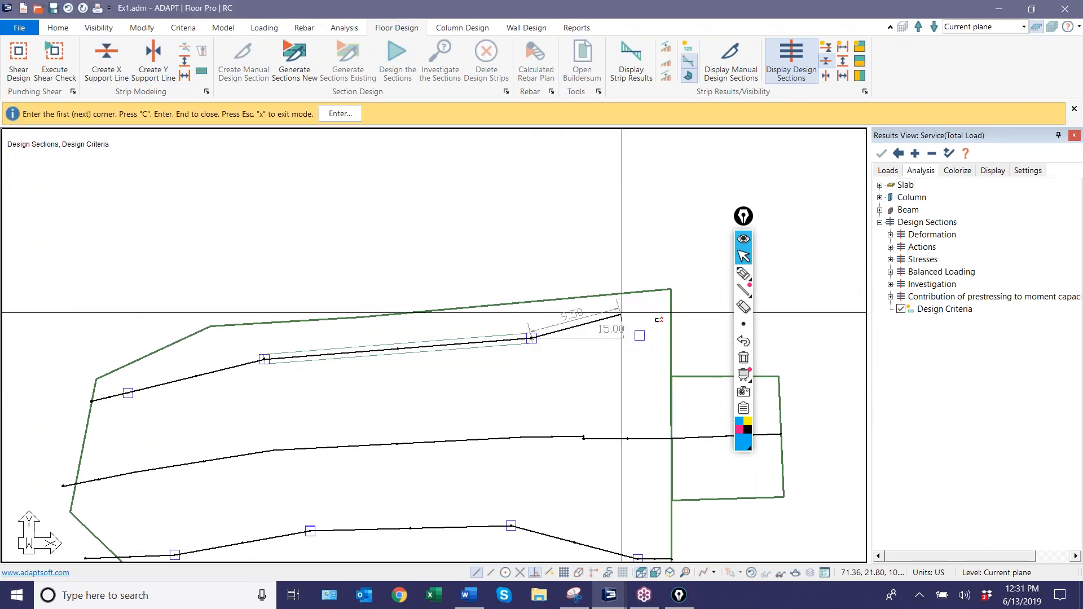
click(643, 332)
click(670, 333)
right_click(483, 238)
click(505, 246)
Set the design criteria of the support line along the beam to Beam.
scroll(234, 378, up, 2)
click(240, 357)
scroll(329, 345, up, 2)
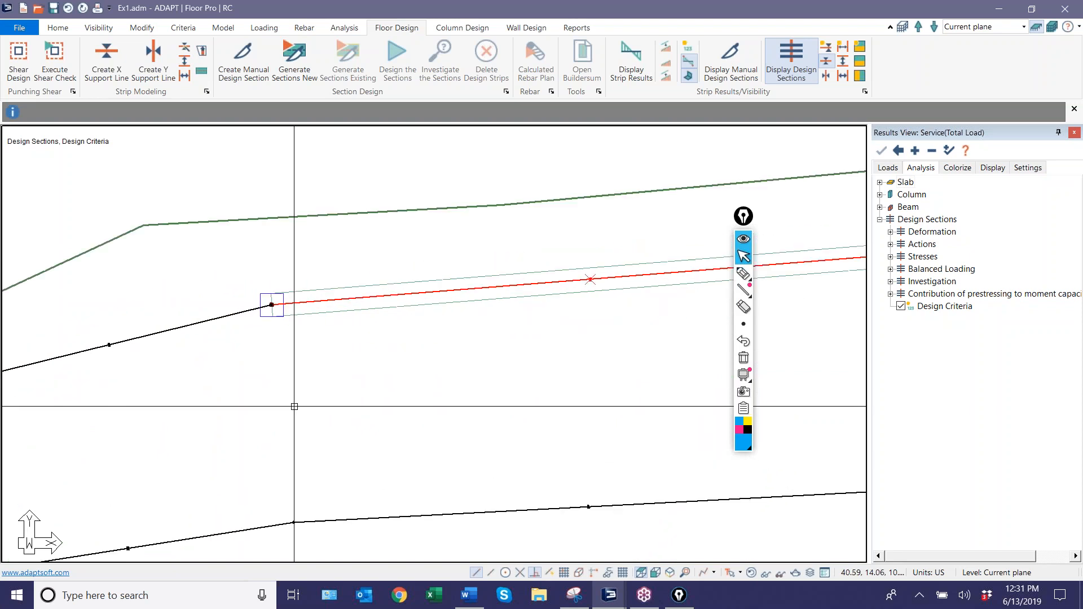
double_click(330, 299)
click(109, 58)
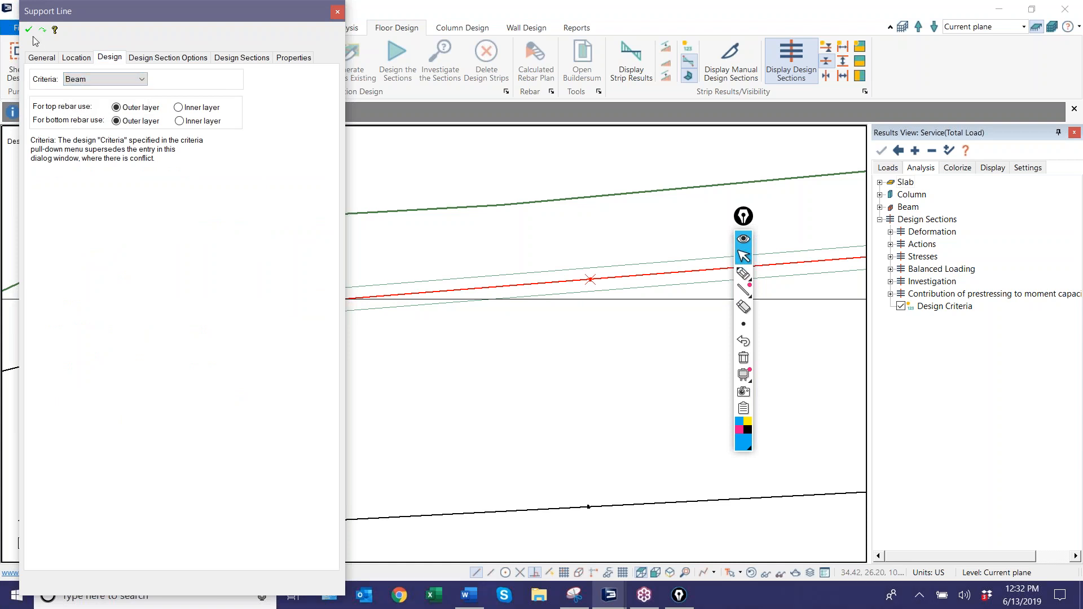
key(Escape)
scroll(353, 273, down, 2)
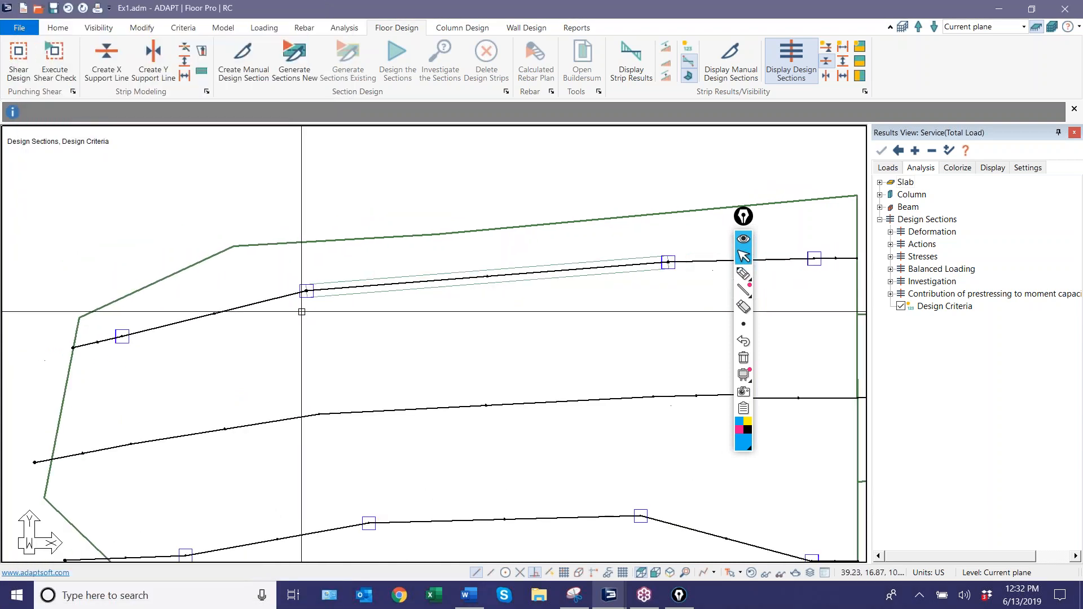
scroll(302, 314, down, 3)
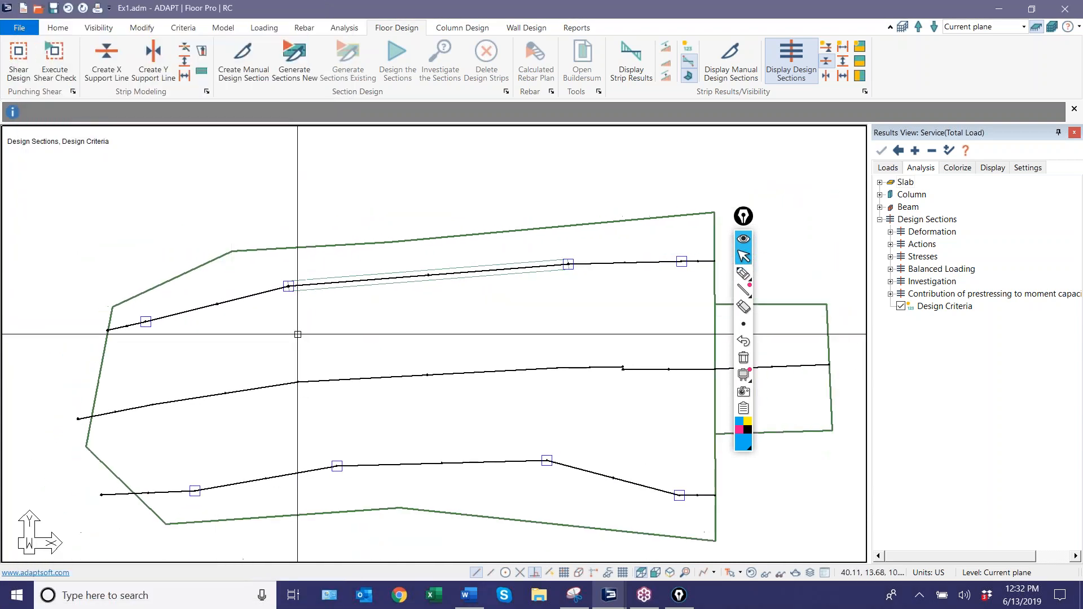
Draw a splitter at each end of the beam, running from the slab's upper edge through the column to the middle support line.
scroll(297, 334, up, 2)
click(189, 72)
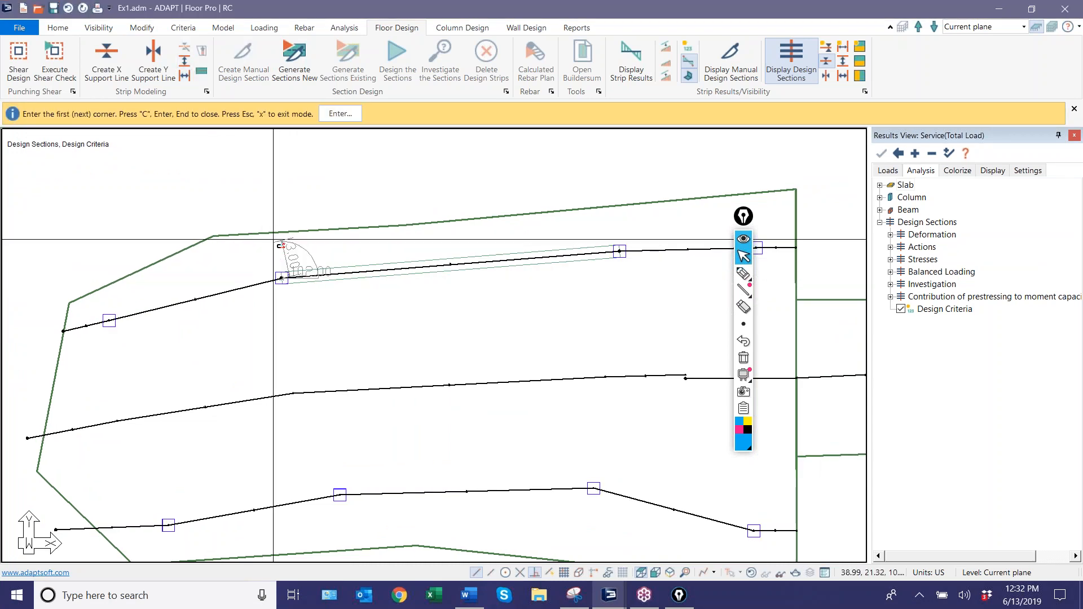
click(278, 232)
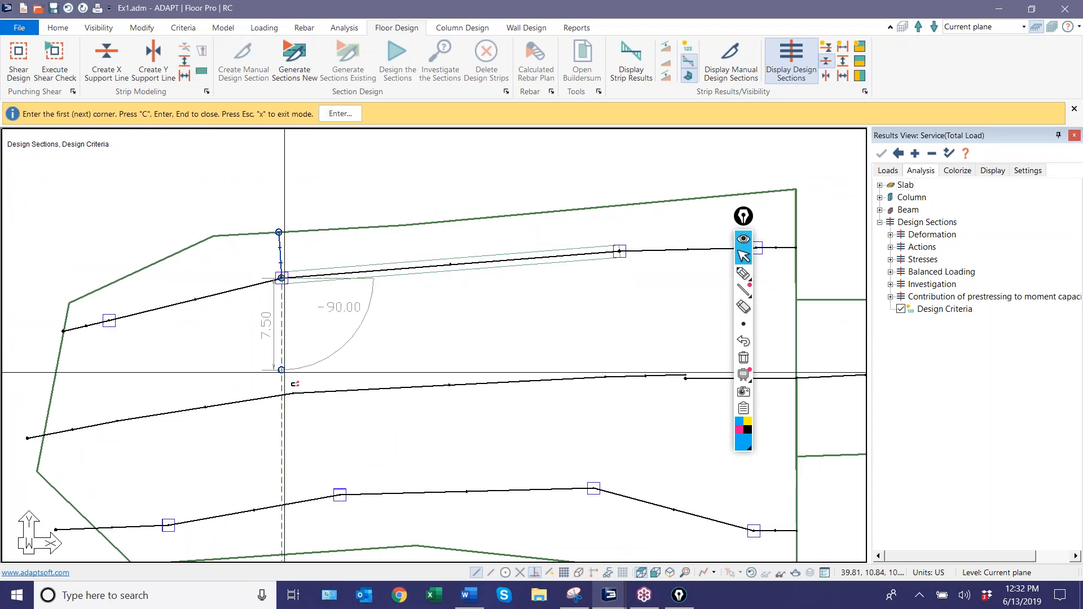
click(292, 393)
middle_drag(432, 349, 348, 349)
click(536, 250)
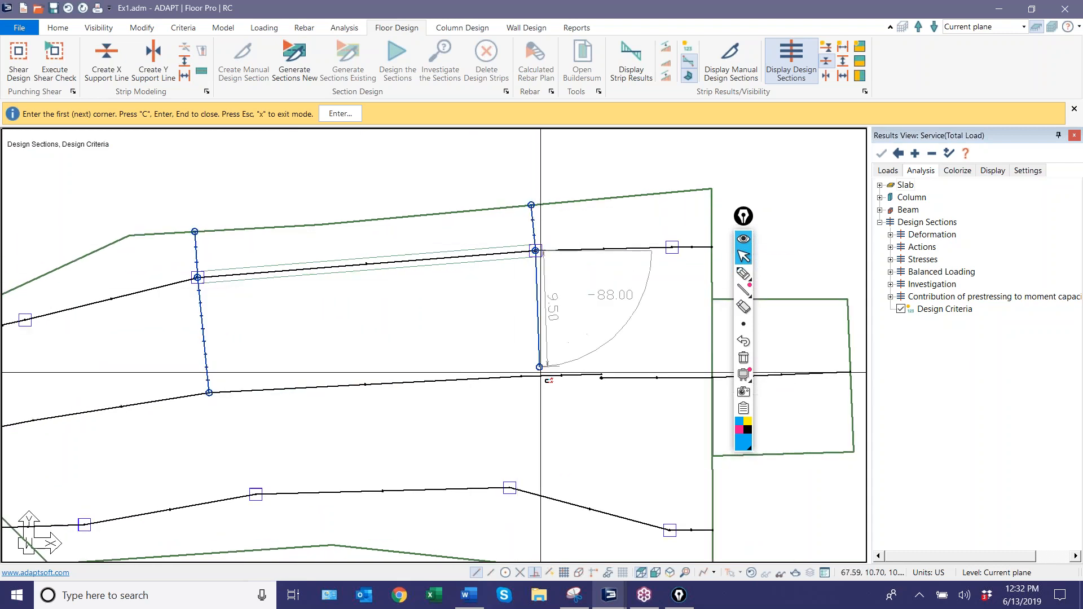
click(540, 376)
scroll(595, 319, up, 2)
right_click(601, 307)
click(626, 315)
Generate new design sections and design those of the three support lines along the slab's upper edge, saving the results.
click(277, 60)
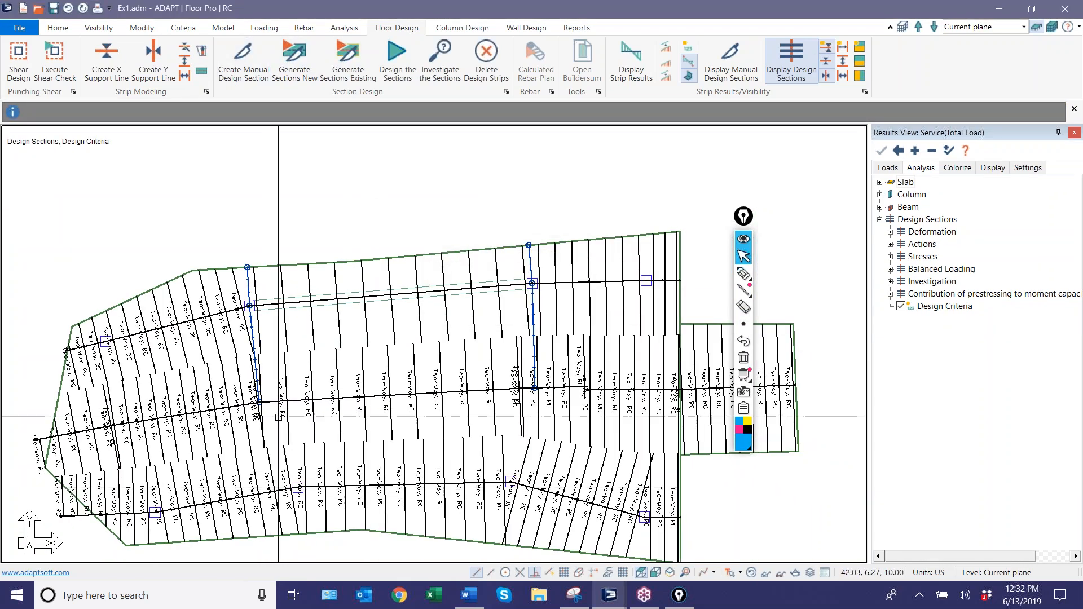
click(573, 315)
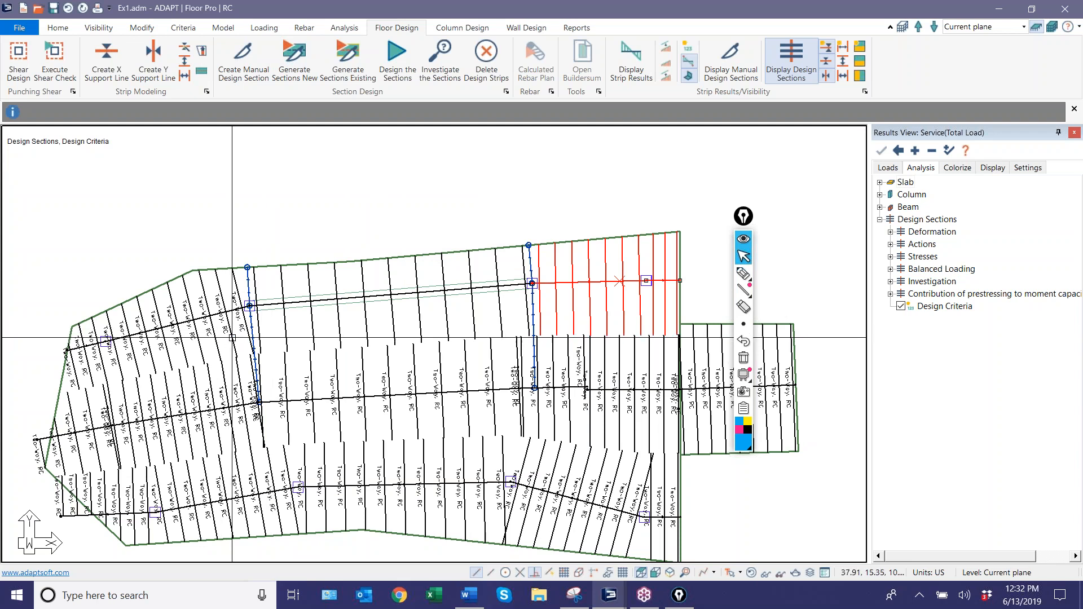
ctrl+click(232, 336)
ctrl+click(287, 334)
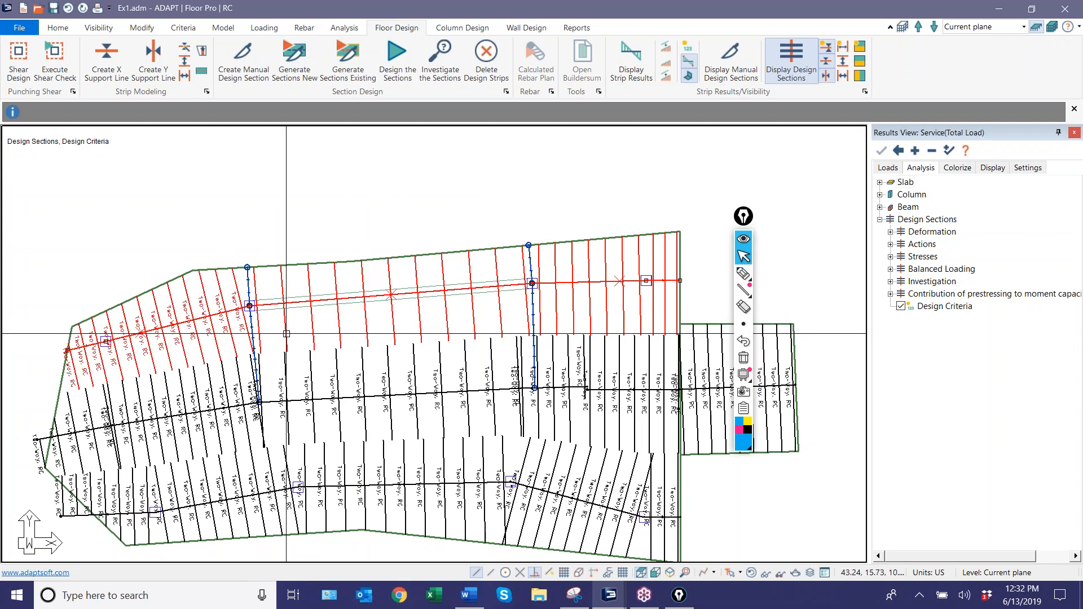
click(397, 62)
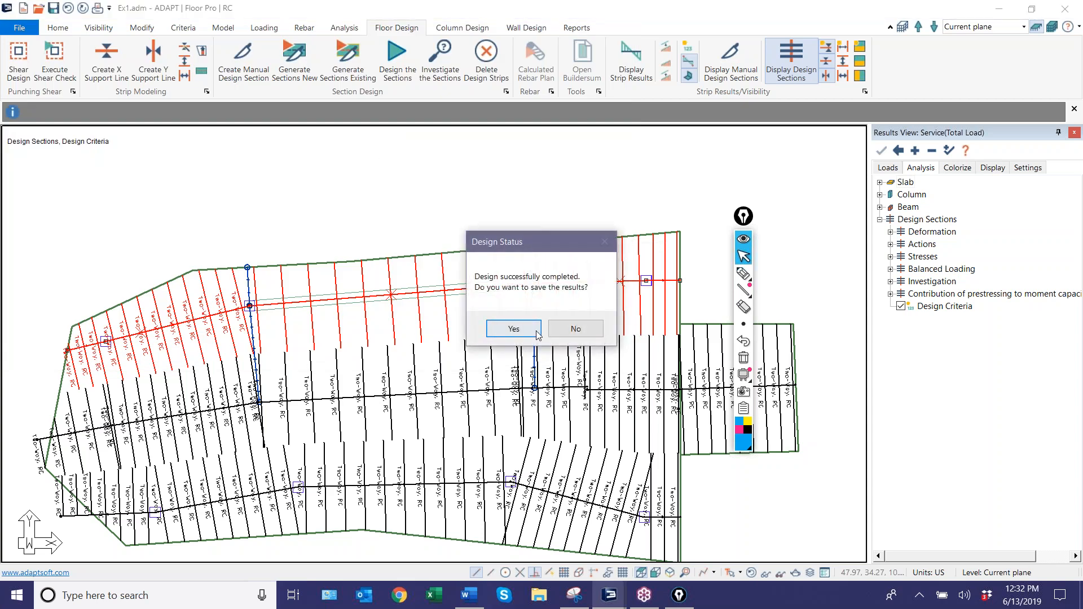
click(528, 330)
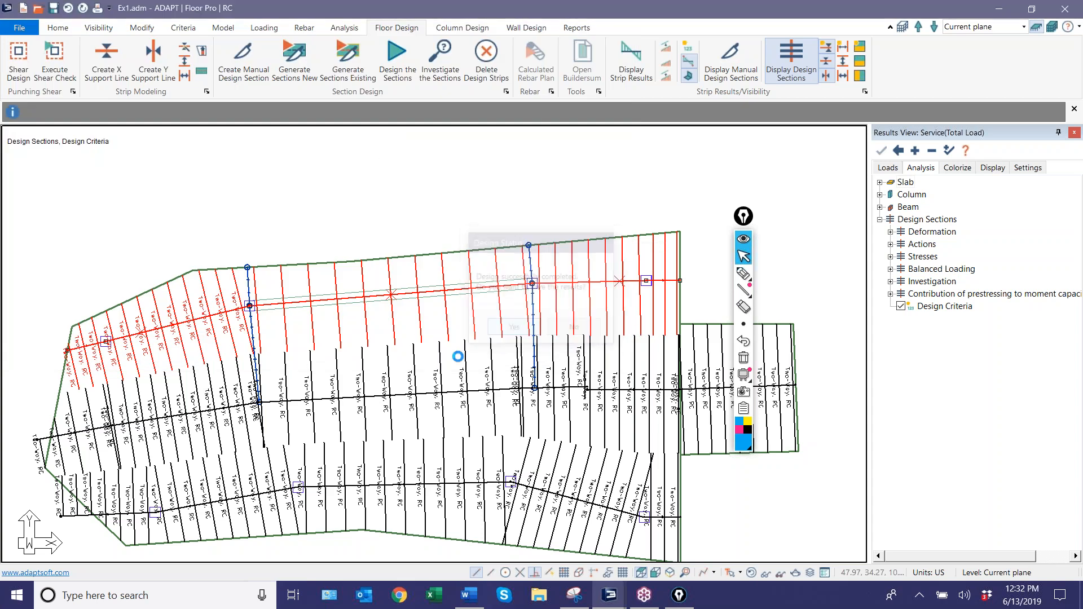
Generate the calculated rebar plan for the Envelope combination with calculated bar lengths and bars oriented along support lines.
scroll(370, 295, up, 4)
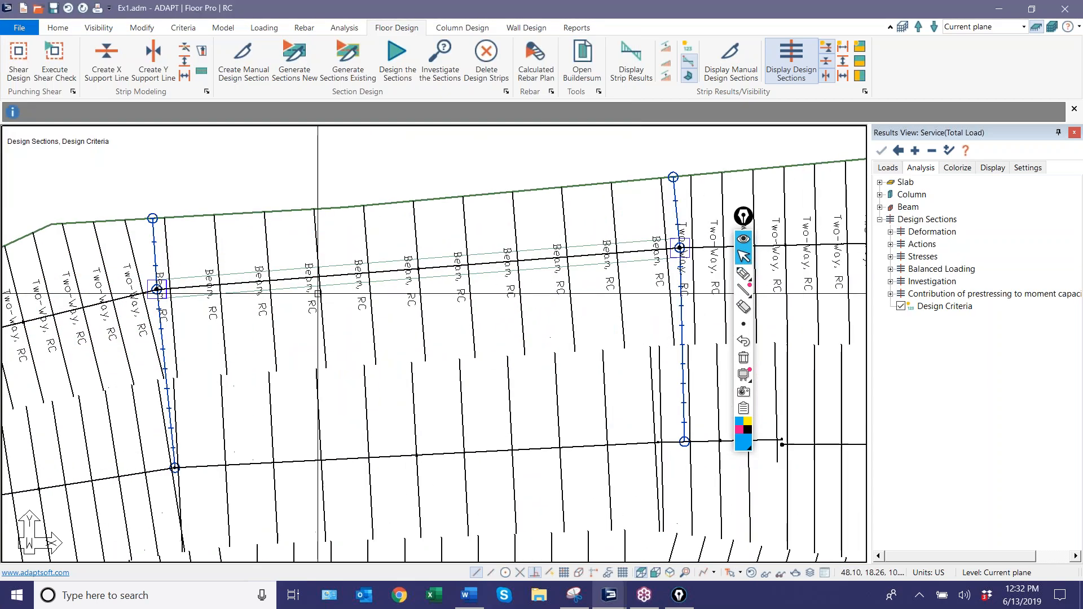
scroll(370, 295, down, 2)
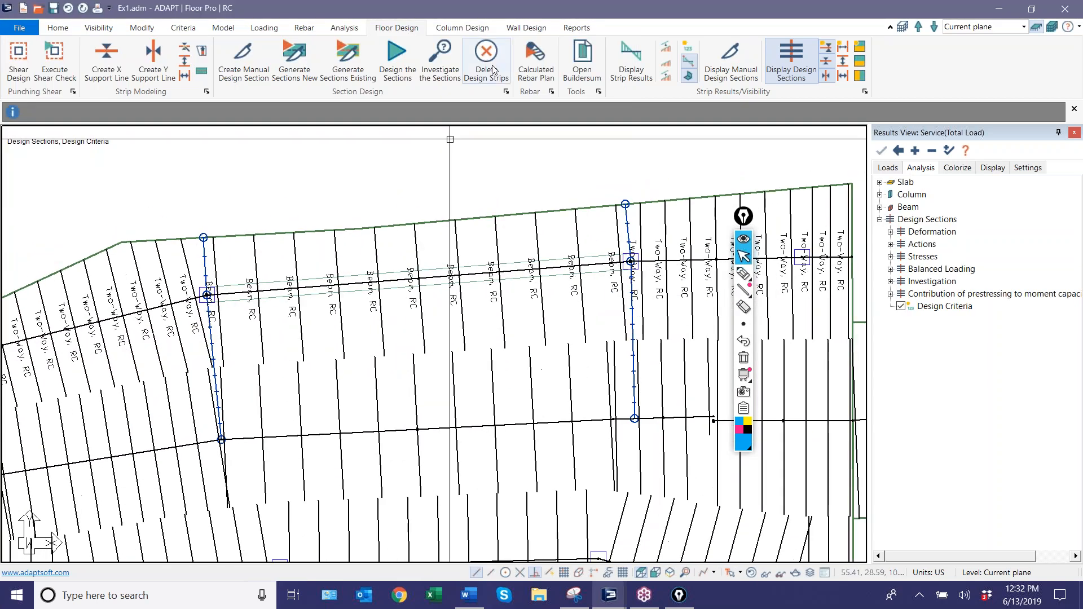
click(536, 73)
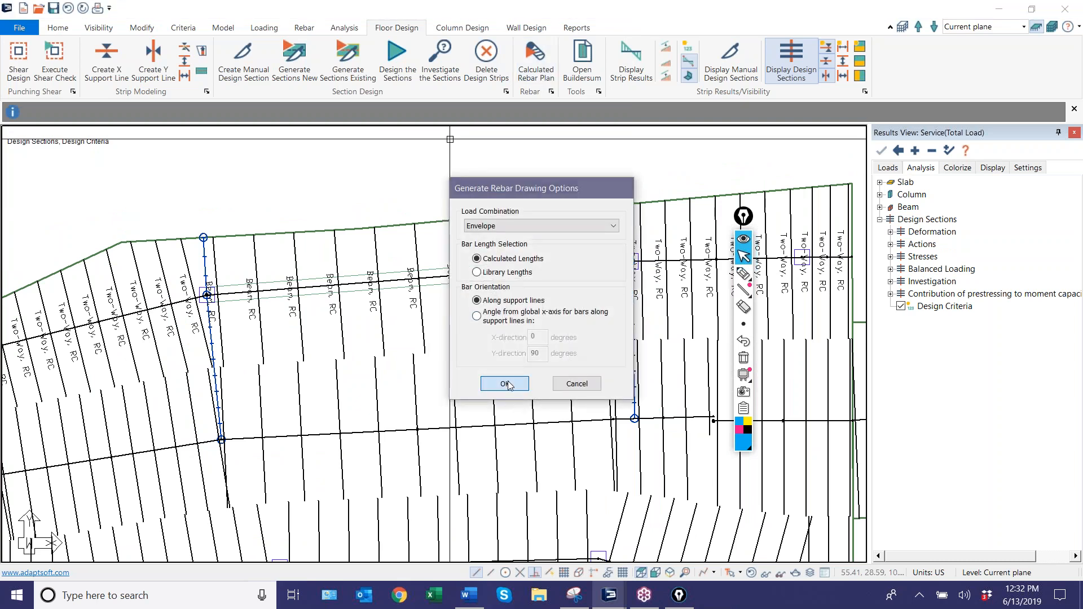
click(505, 384)
click(651, 340)
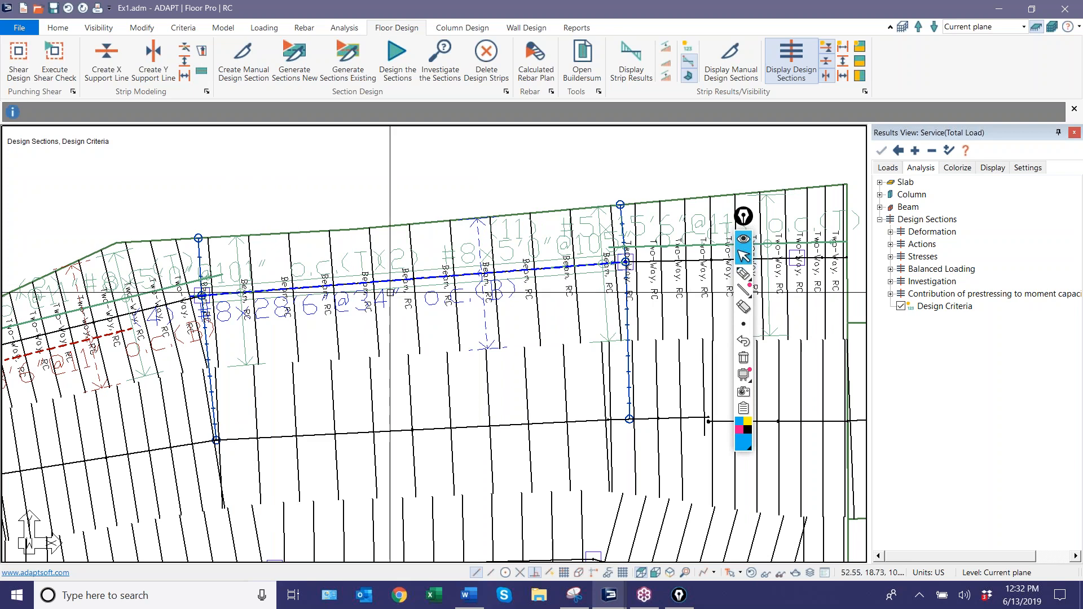
Examine the beam's generated rebar and the geometry, reinforcement and design summary of its support line's design sections.
scroll(174, 325, up, 2)
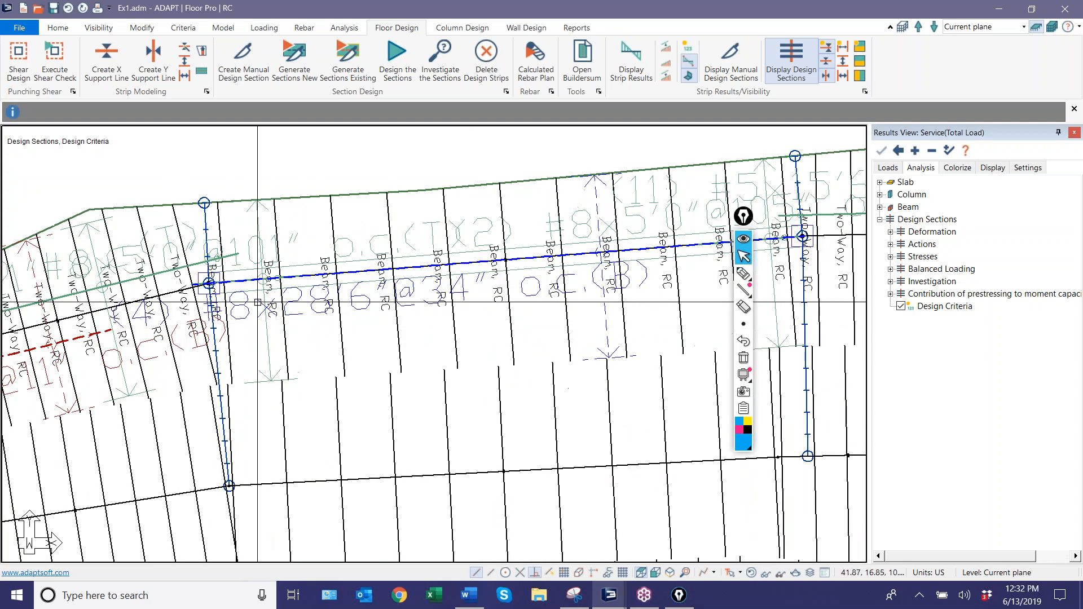
scroll(266, 312, down, 2)
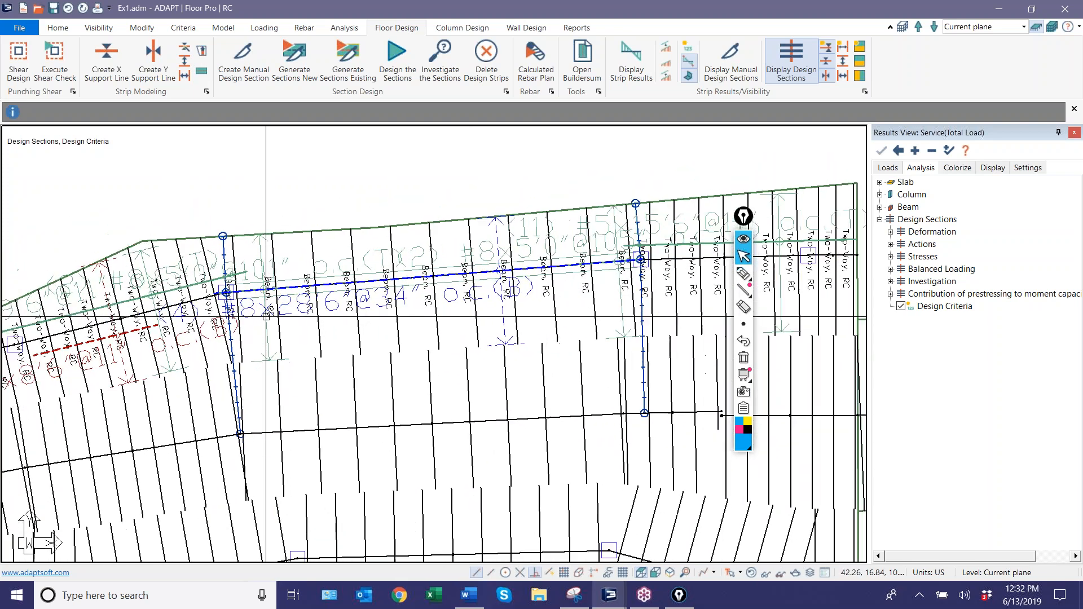
scroll(273, 236, down, 1)
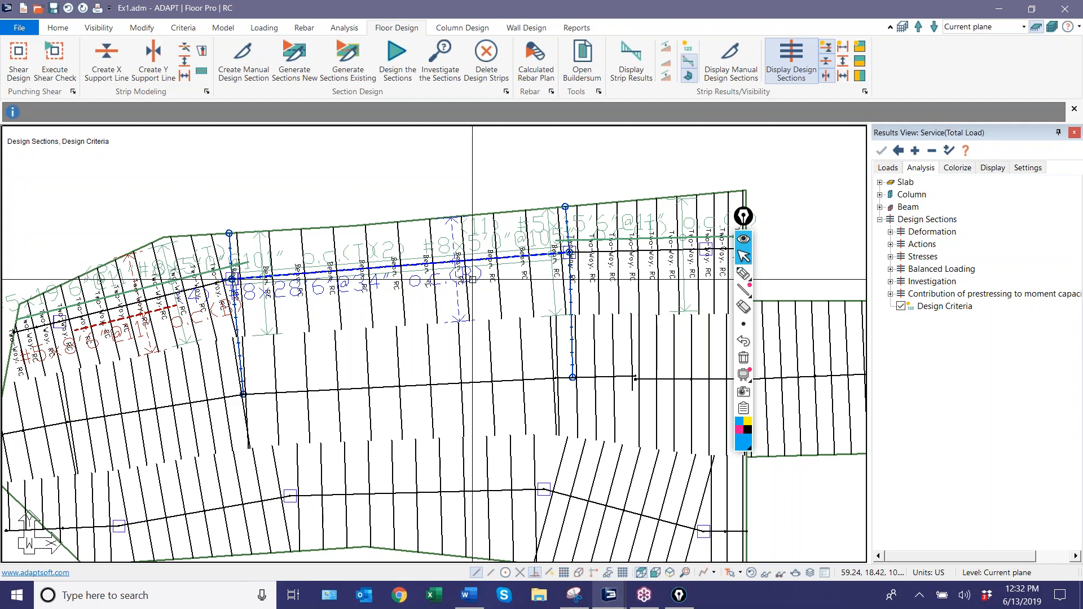
double_click(436, 305)
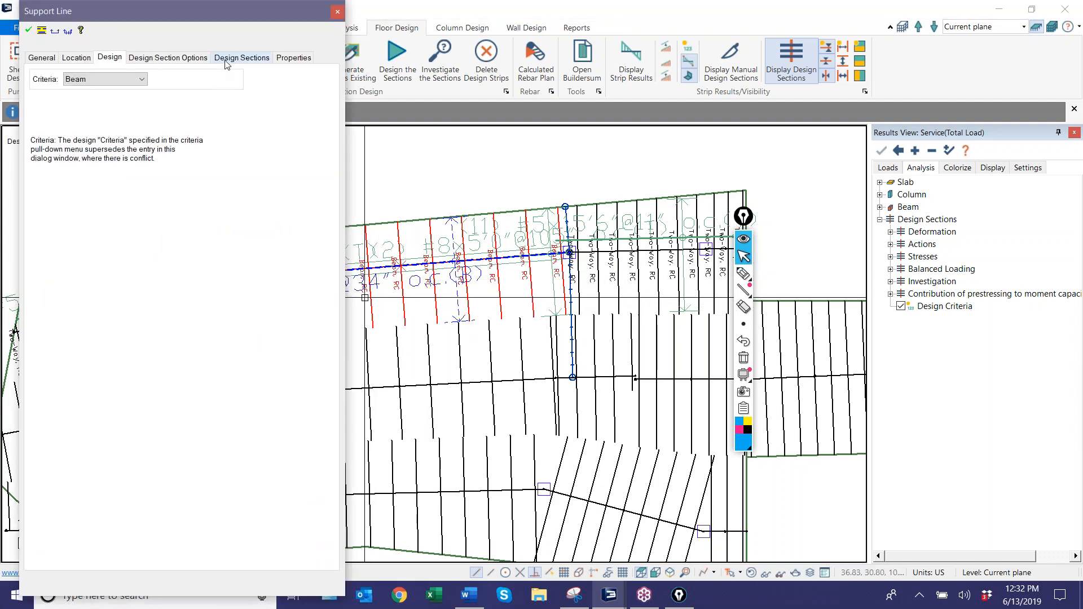
click(226, 58)
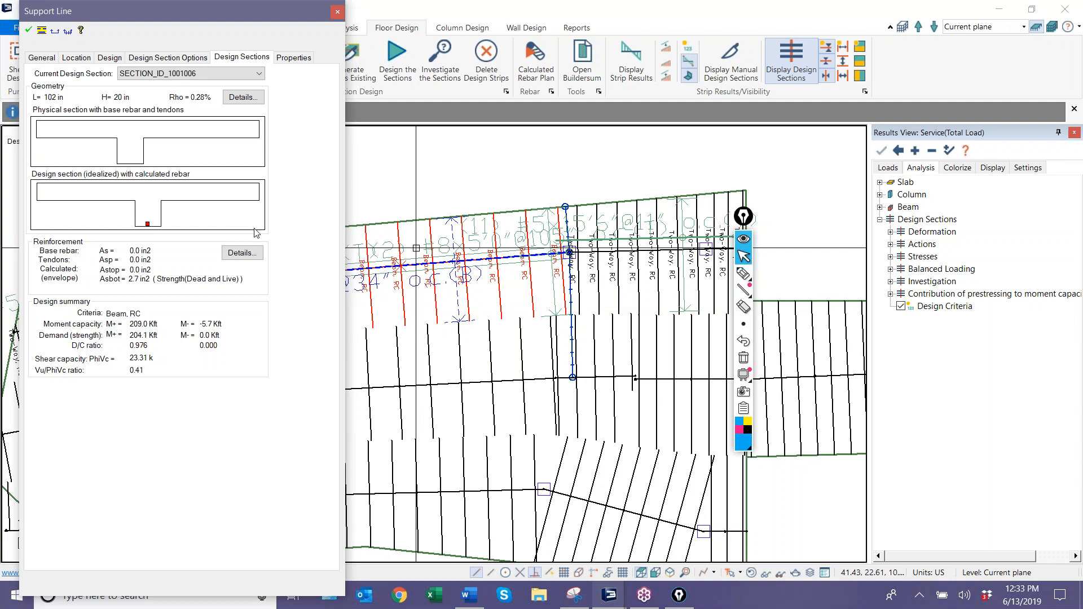
click(520, 183)
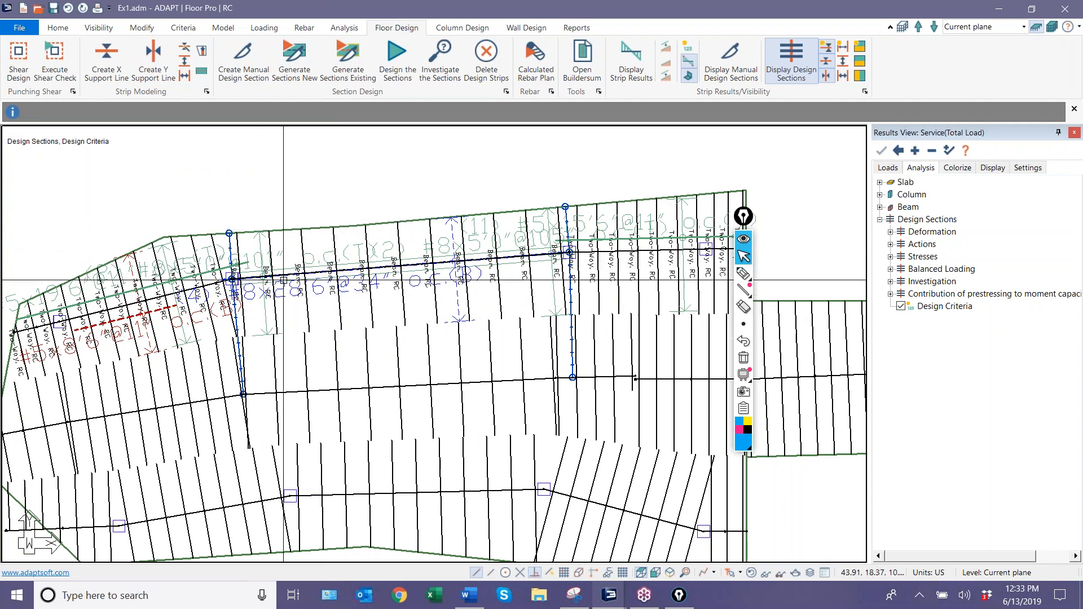
Draw a splitter about 30 ft long roughly parallel to the beam on its upper side, extending past both end columns.
scroll(421, 237, up, 2)
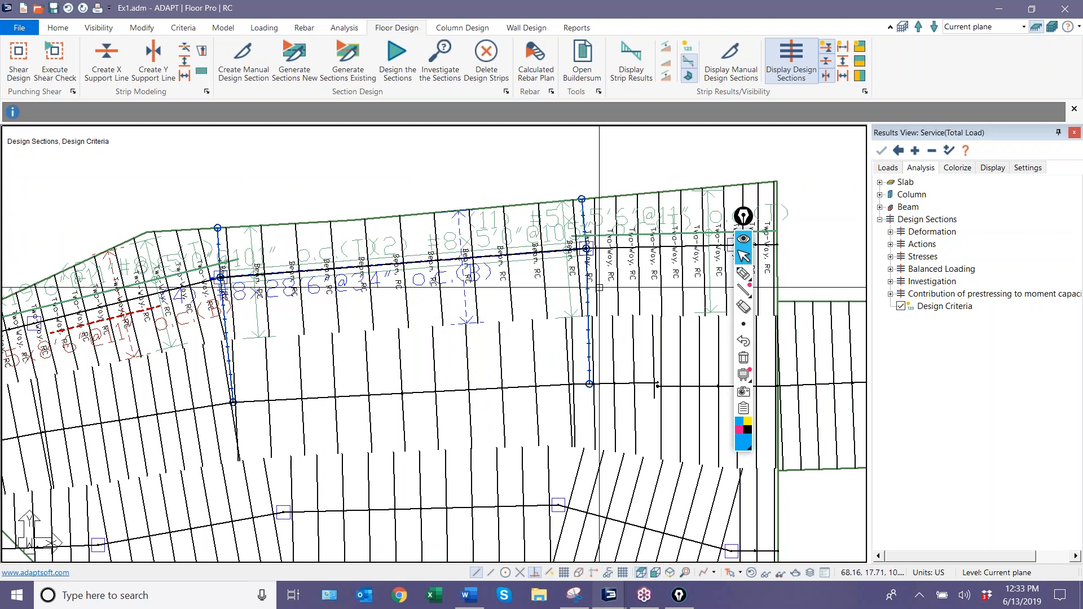
scroll(424, 285, down, 3)
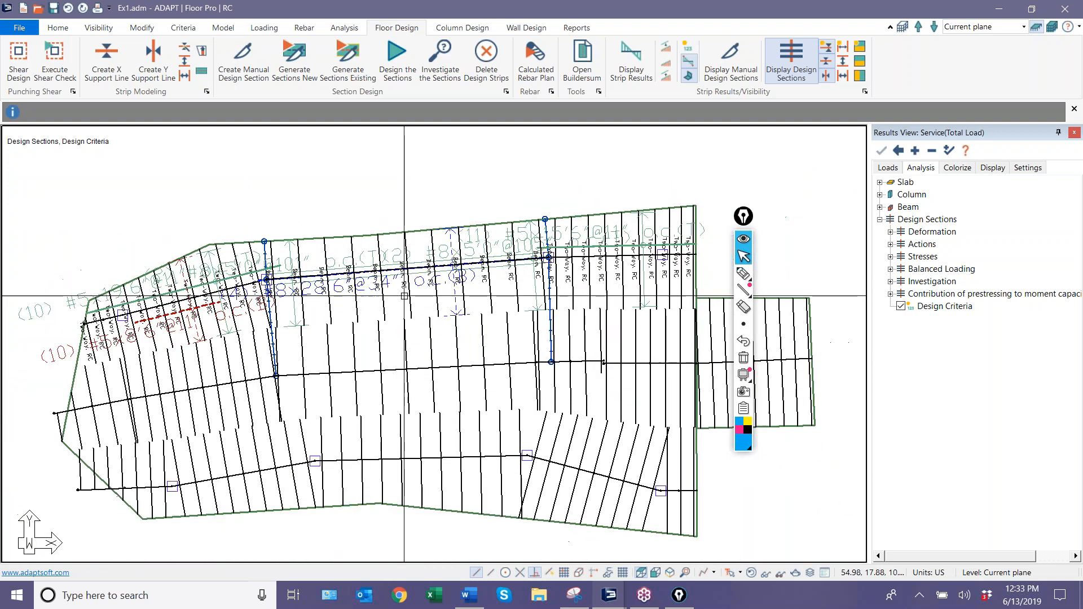
scroll(390, 304, up, 3)
click(154, 61)
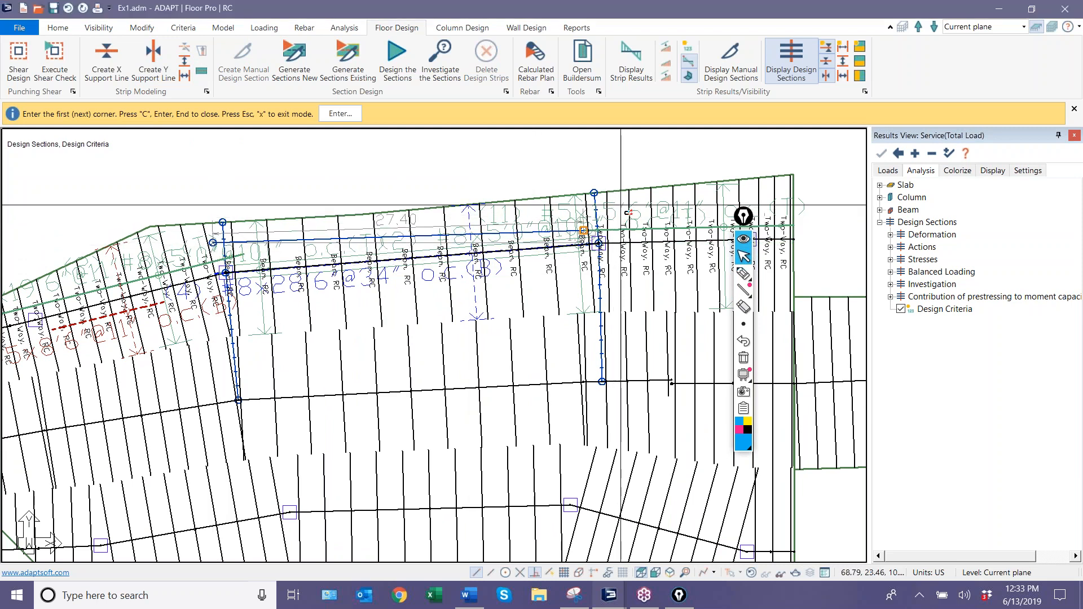
scroll(615, 239, up, 5)
scroll(630, 208, down, 2)
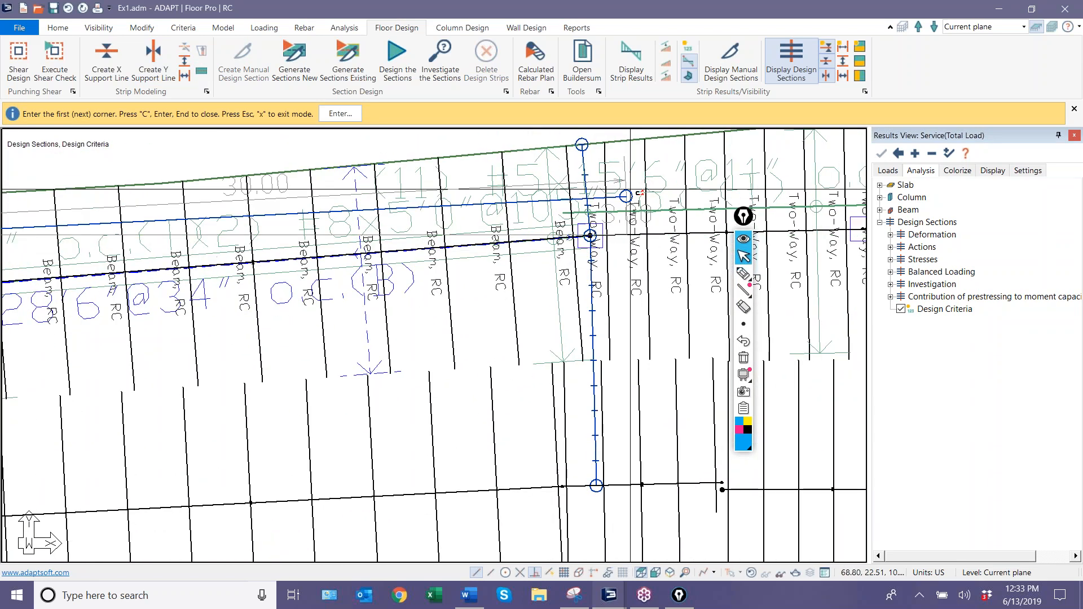
click(626, 183)
key(c)
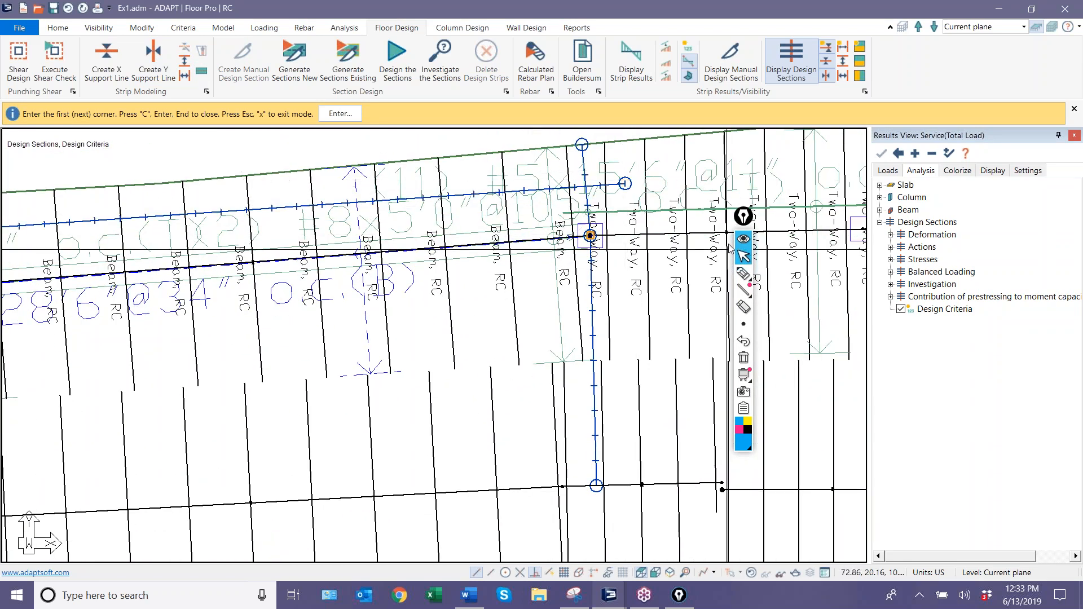
Draw a splitter about 34 ft long along the beam's lower side, extending past both end columns.
scroll(722, 232, down, 1)
middle_drag(154, 341, 552, 299)
scroll(550, 300, up, 1)
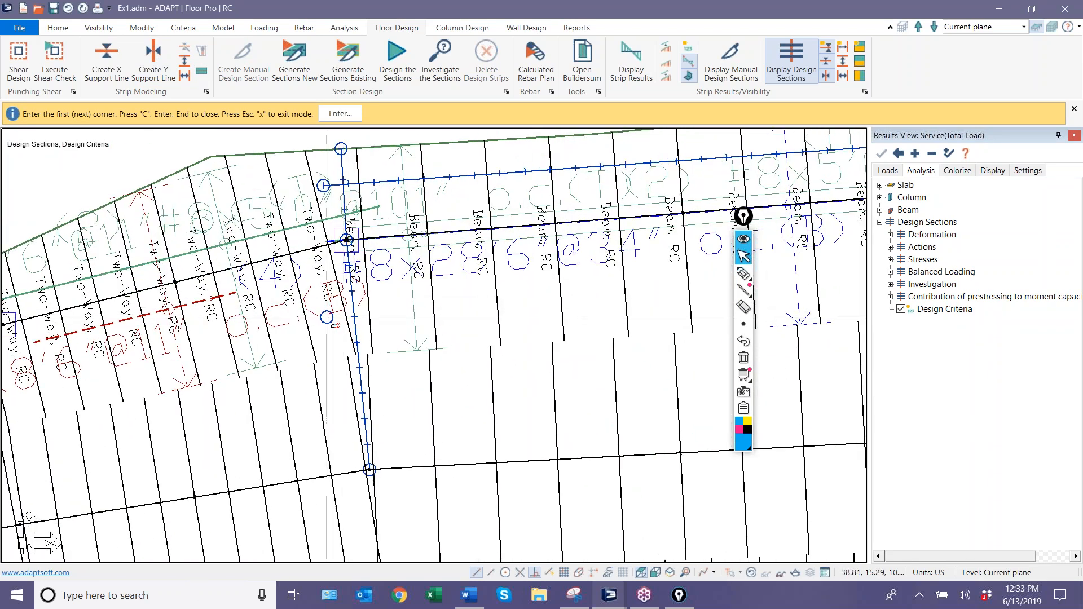
click(271, 329)
scroll(272, 329, down, 2)
middle_drag(680, 288, 472, 319)
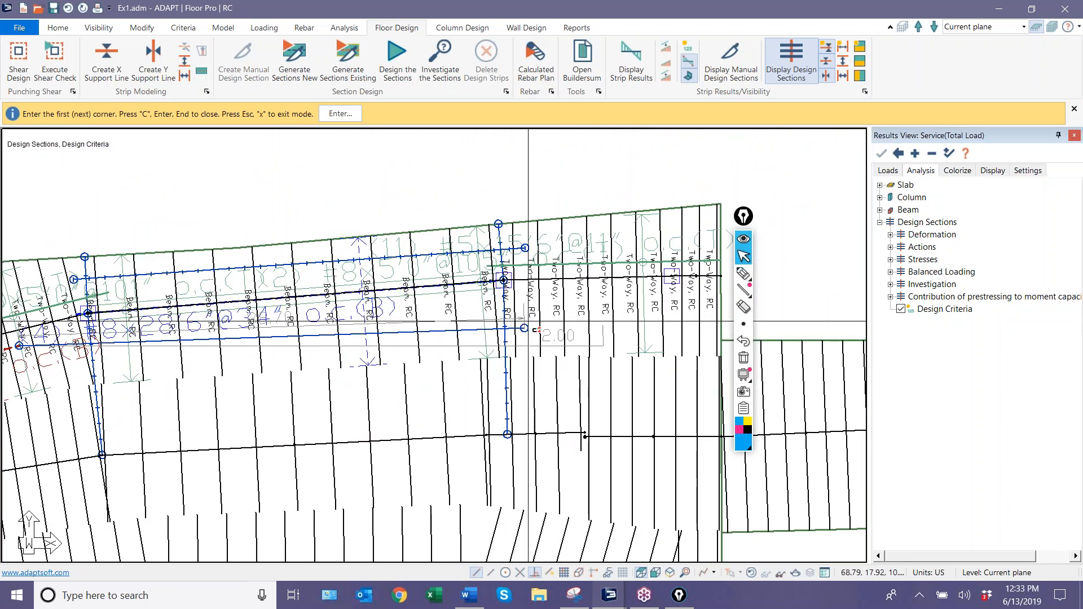
click(528, 319)
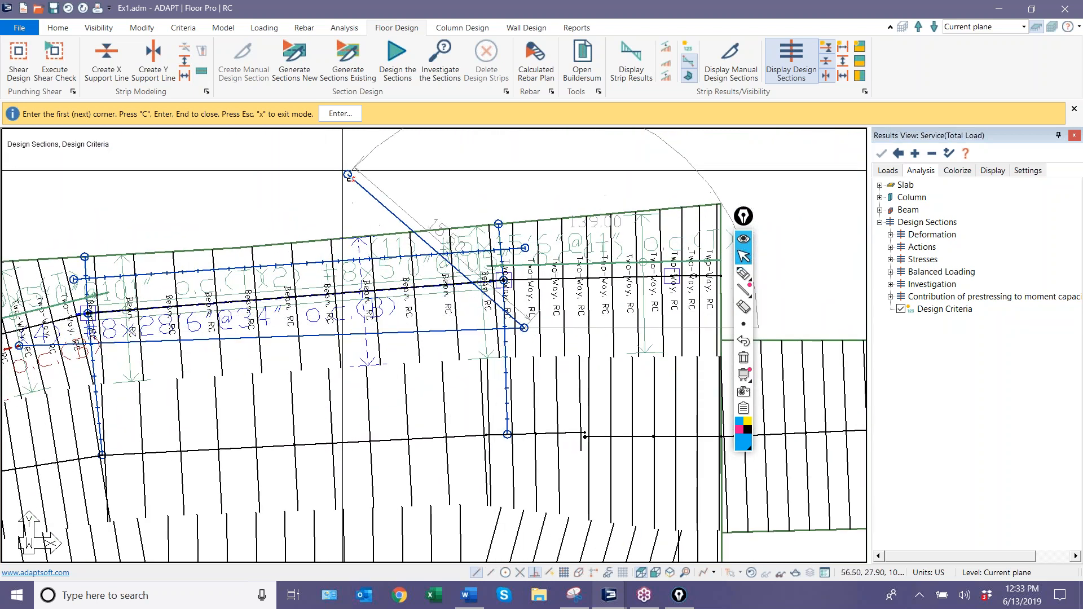
right_click(328, 182)
click(370, 209)
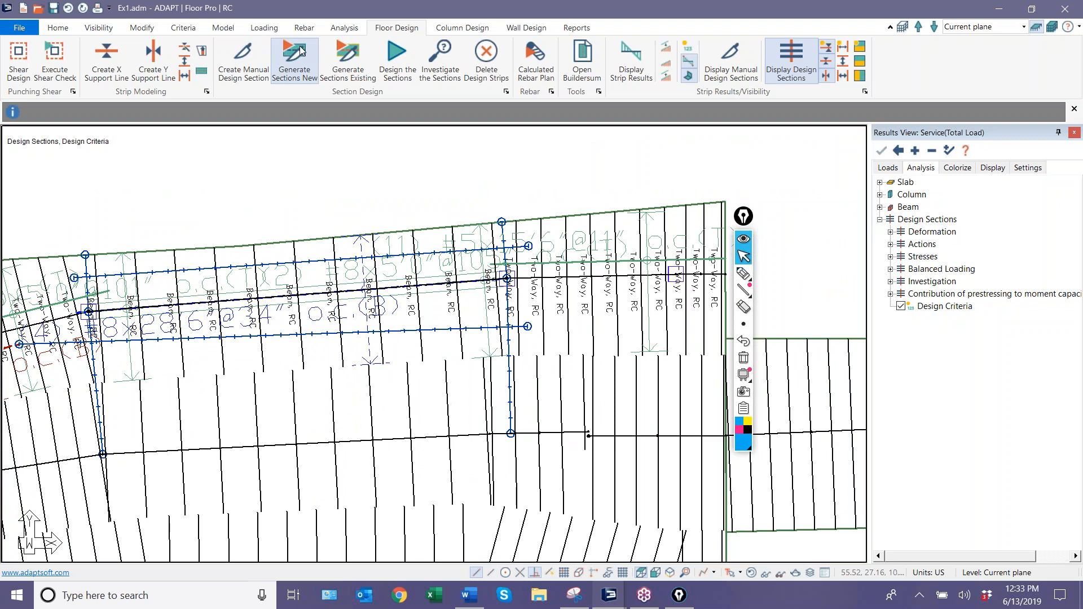
Generate new design sections using the splitters on both sides of the beam and review the resulting sections across the slab.
scroll(443, 347, down, 3)
scroll(376, 370, up, 2)
scroll(376, 369, up, 1)
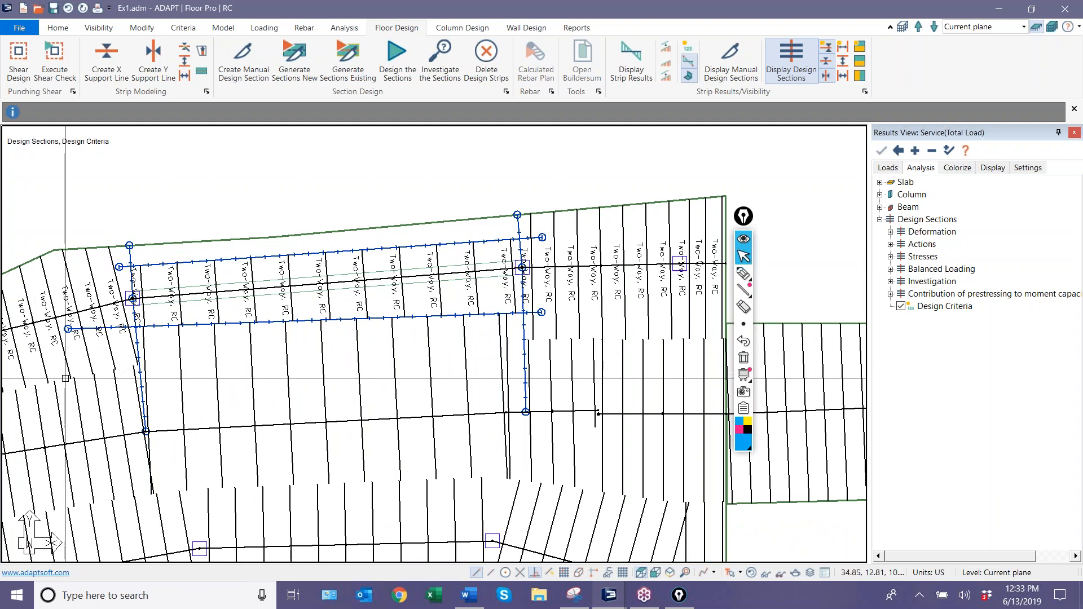
scroll(47, 283, up, 1)
scroll(47, 283, up, 1)
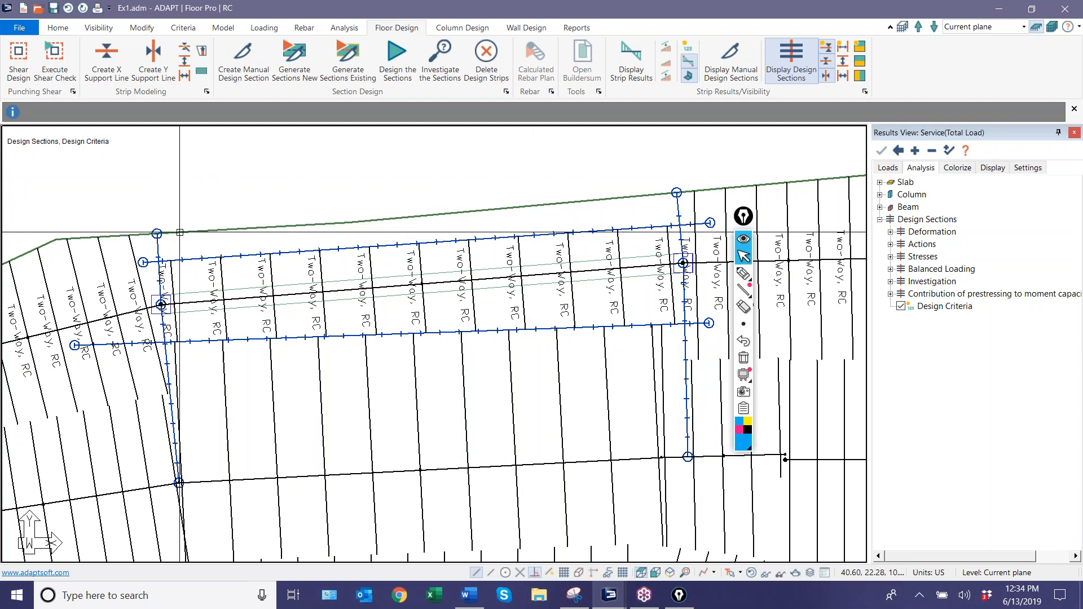
scroll(443, 385, down, 3)
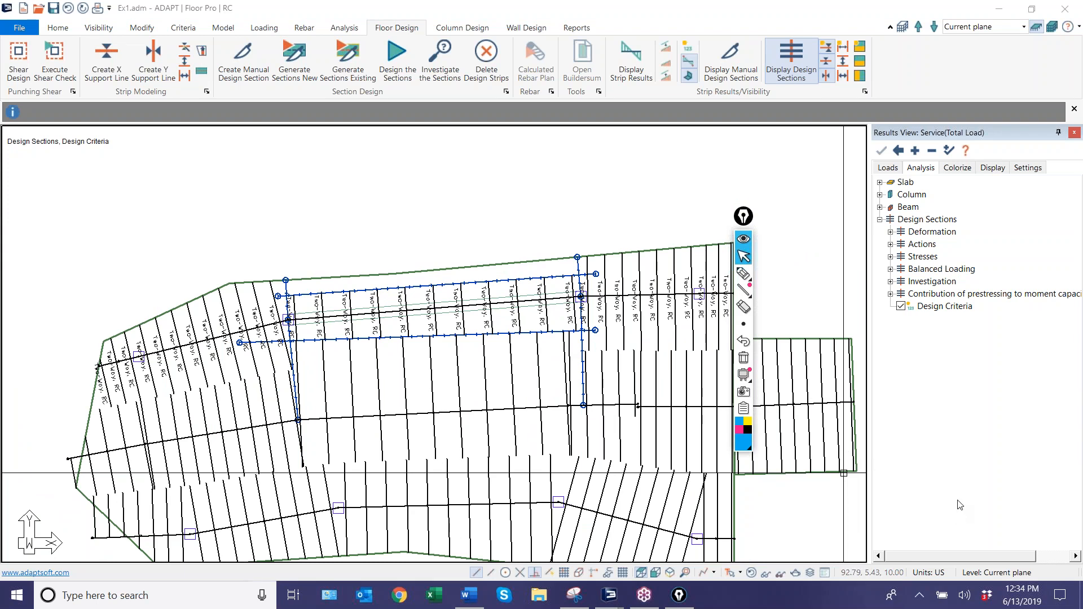
scroll(512, 435, down, 2)
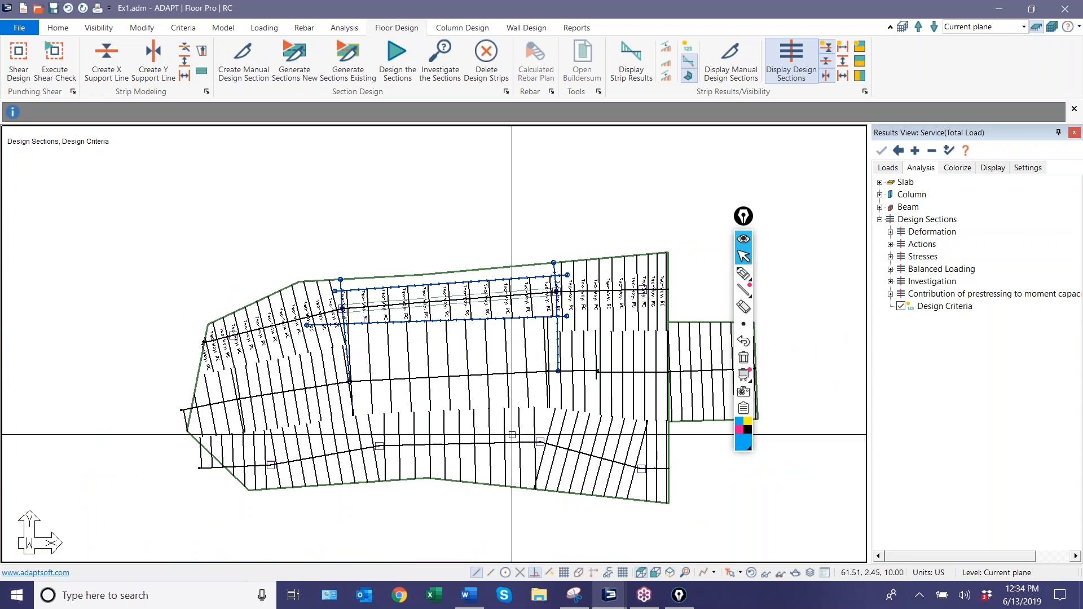
middle_drag(512, 435, 479, 351)
scroll(429, 354, down, 1)
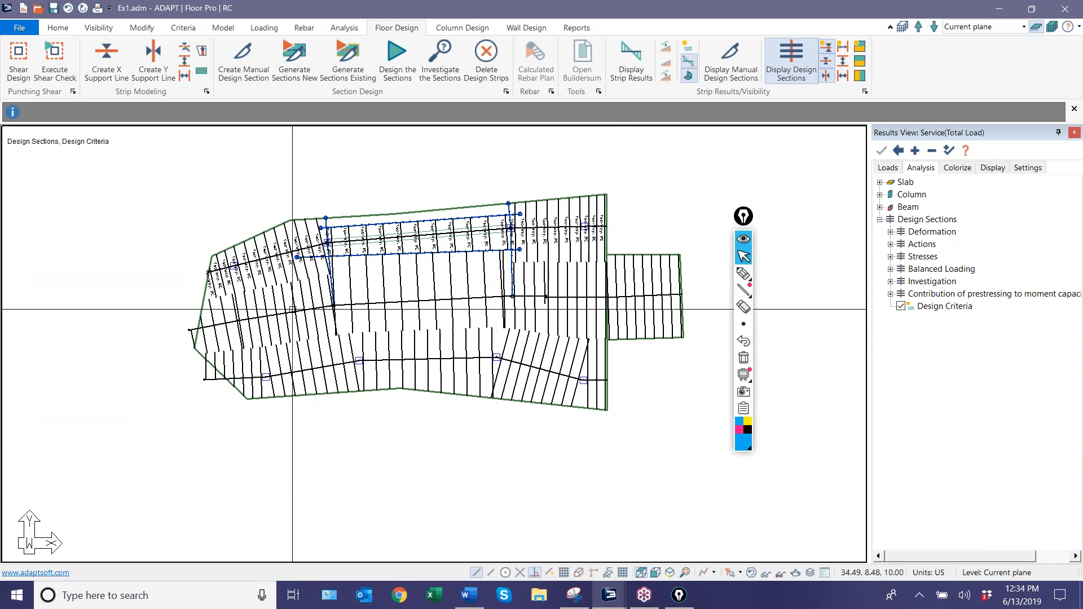
Close the Ex1 model and switch to the SL_Sp_Webinar7.adm floor model, moving the annotation palette off the slab.
click(1068, 10)
click(483, 330)
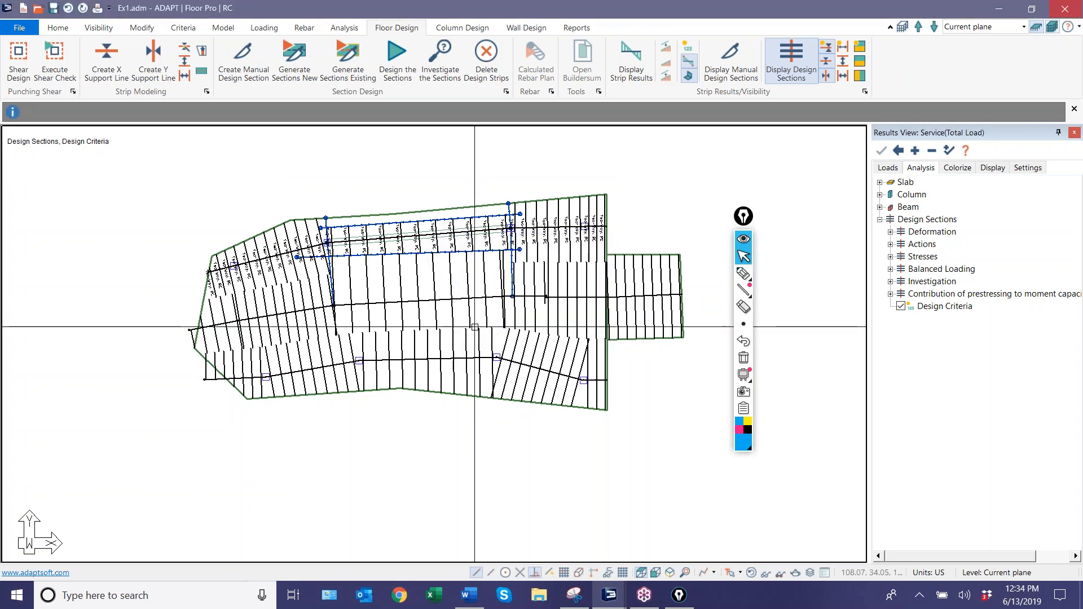
click(614, 596)
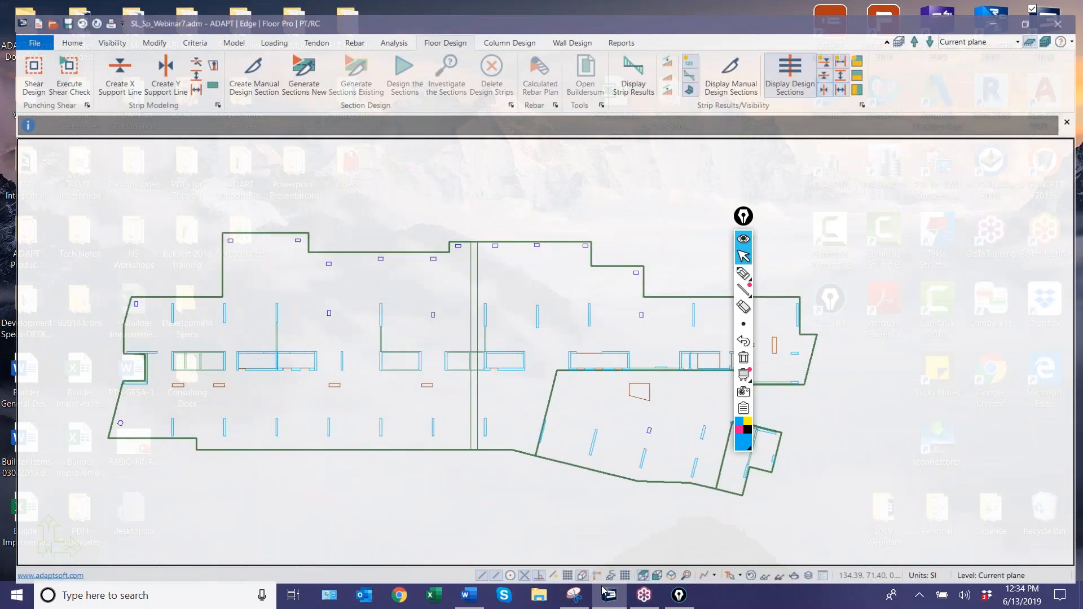
drag(743, 217, 917, 157)
middle_drag(784, 263, 736, 218)
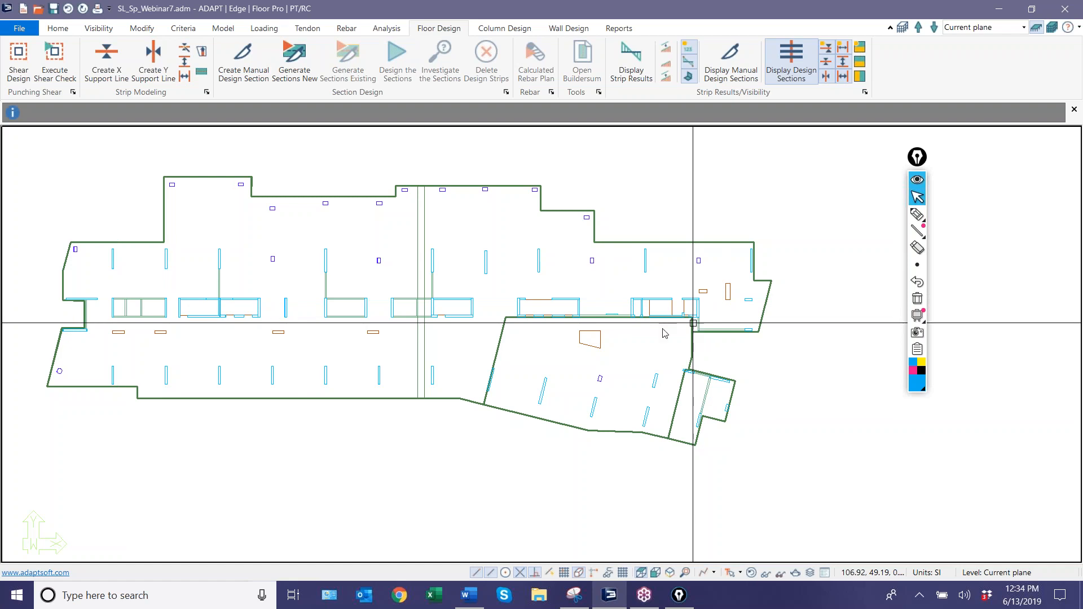
Examine the slab's overall layout and the two parallel lines of the strip crossing its full depth.
scroll(118, 308, up, 2)
scroll(60, 316, down, 1)
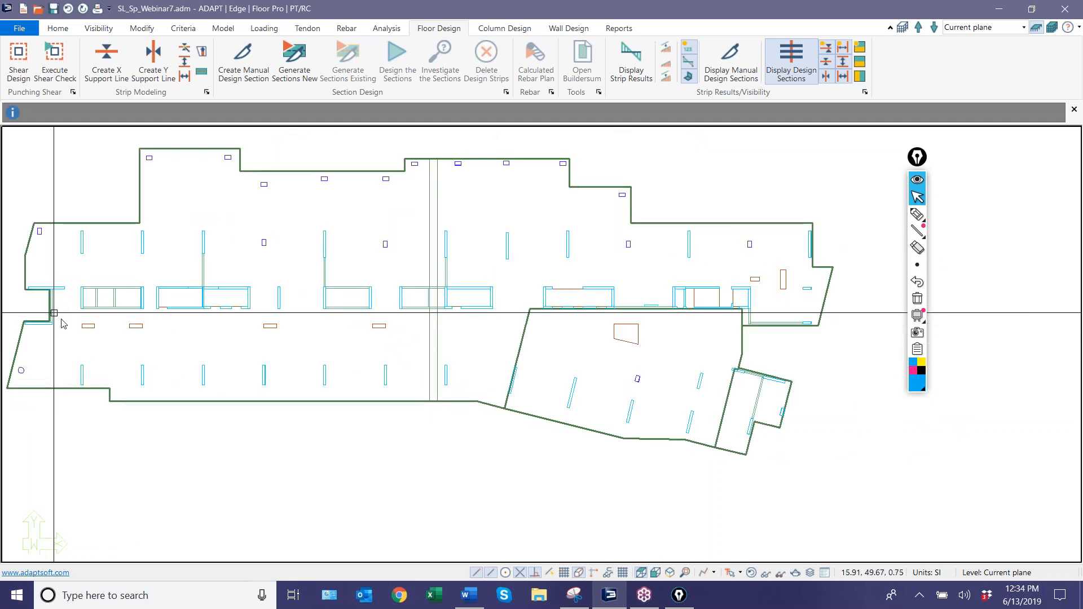
scroll(316, 316, down, 1)
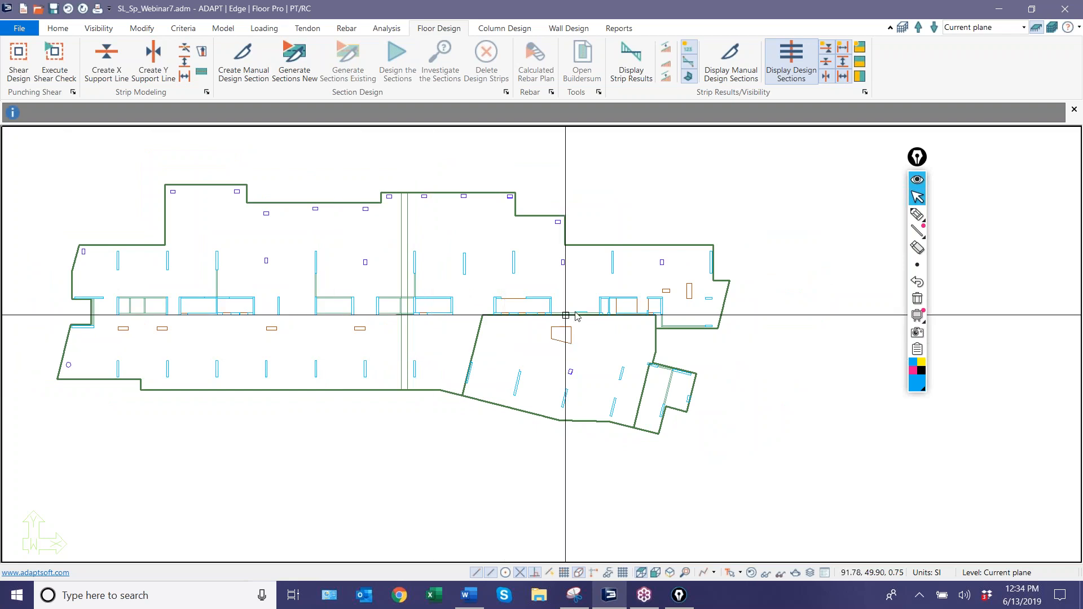
scroll(584, 318, up, 1)
scroll(672, 302, down, 1)
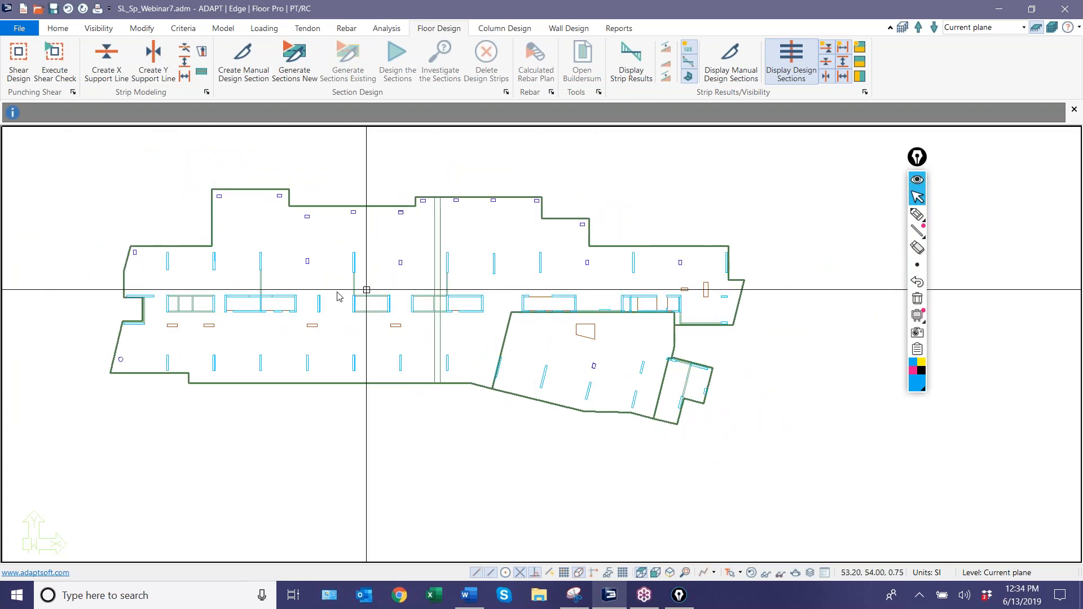
scroll(603, 305, up, 1)
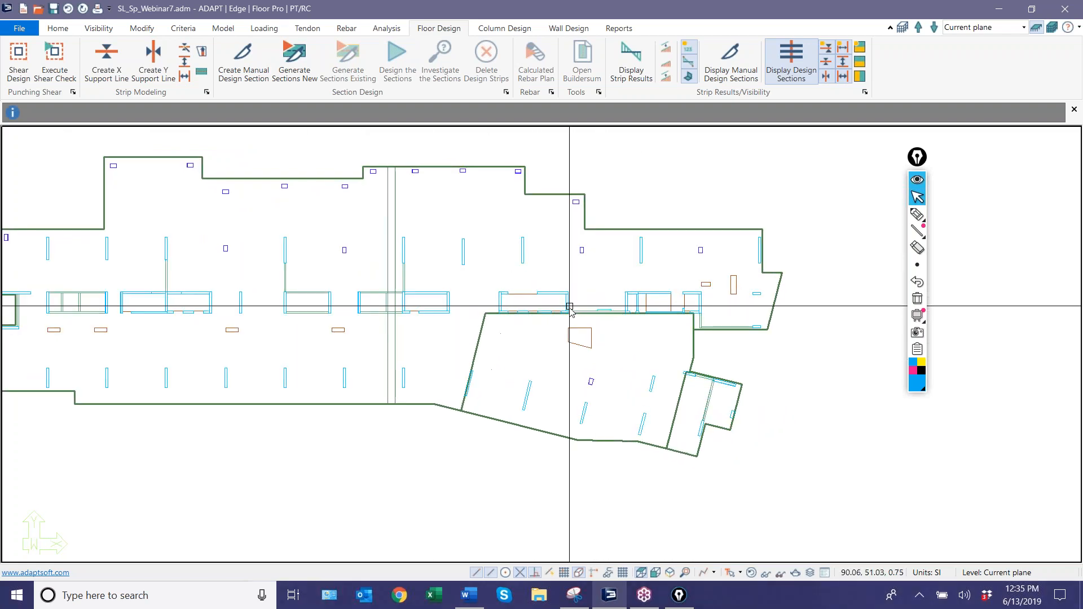
scroll(581, 314, down, 1)
scroll(476, 324, down, 1)
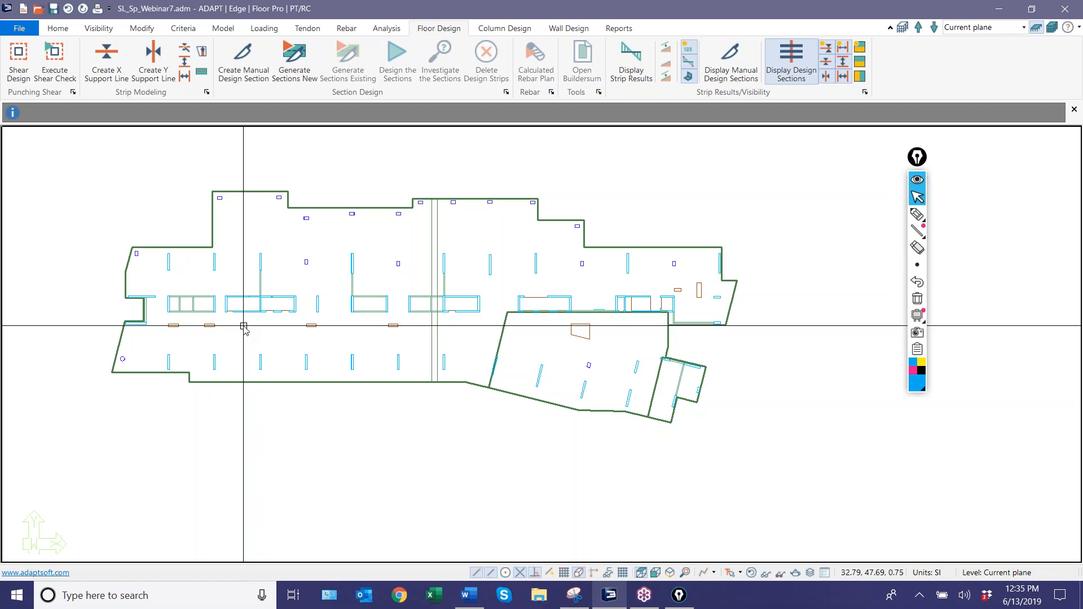
scroll(266, 265, up, 5)
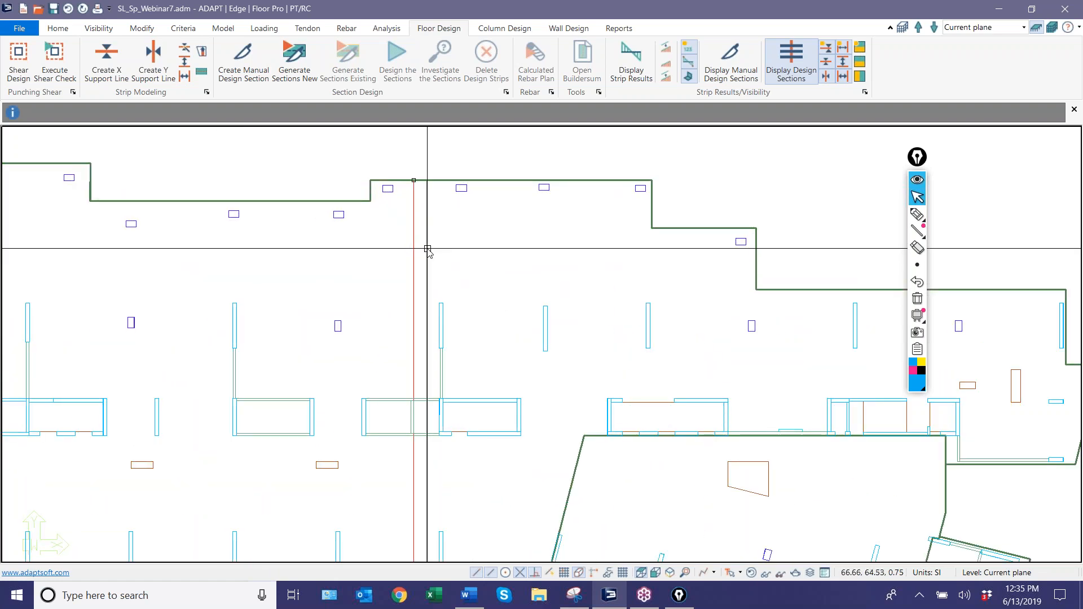
scroll(428, 249, down, 3)
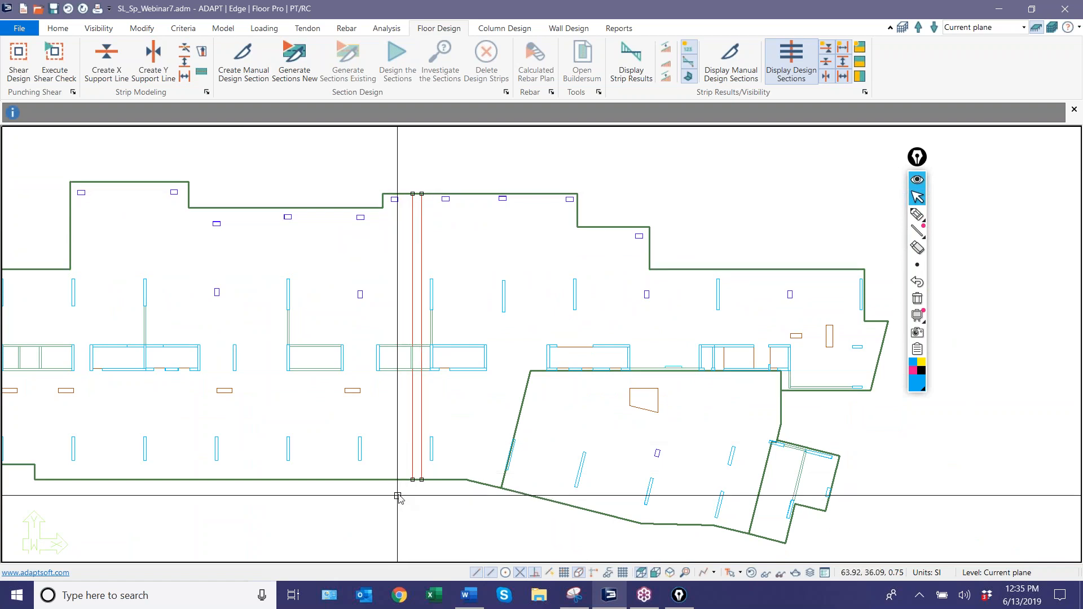
key(Escape)
scroll(441, 217, up, 2)
scroll(440, 214, down, 2)
scroll(428, 227, up, 3)
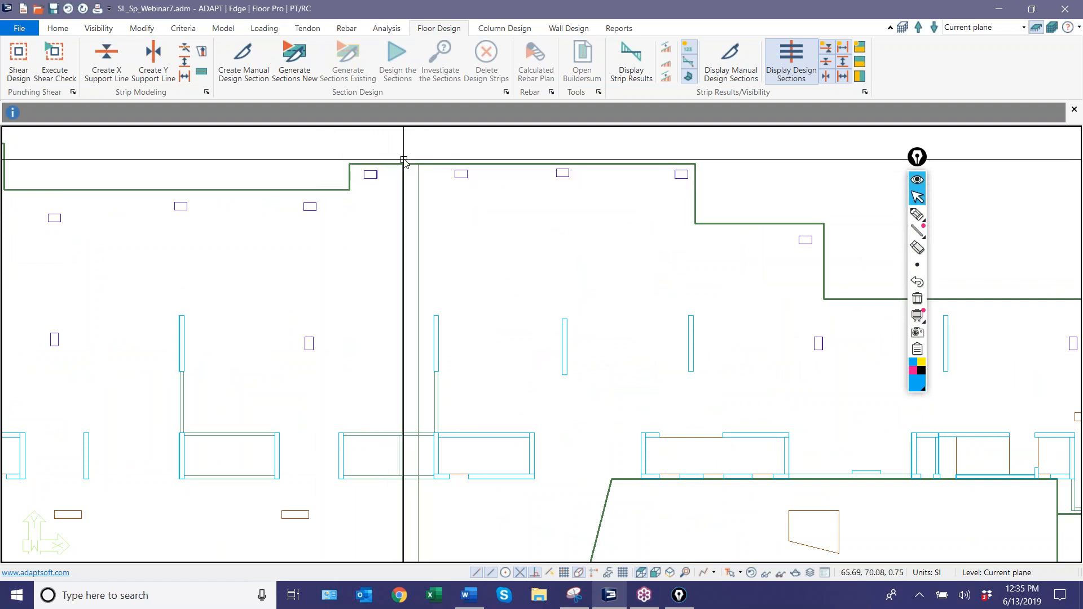
Sketch a freehand blue path along the uppermost columns, with cross marks labelled PT beside the strip and RC within it.
click(918, 214)
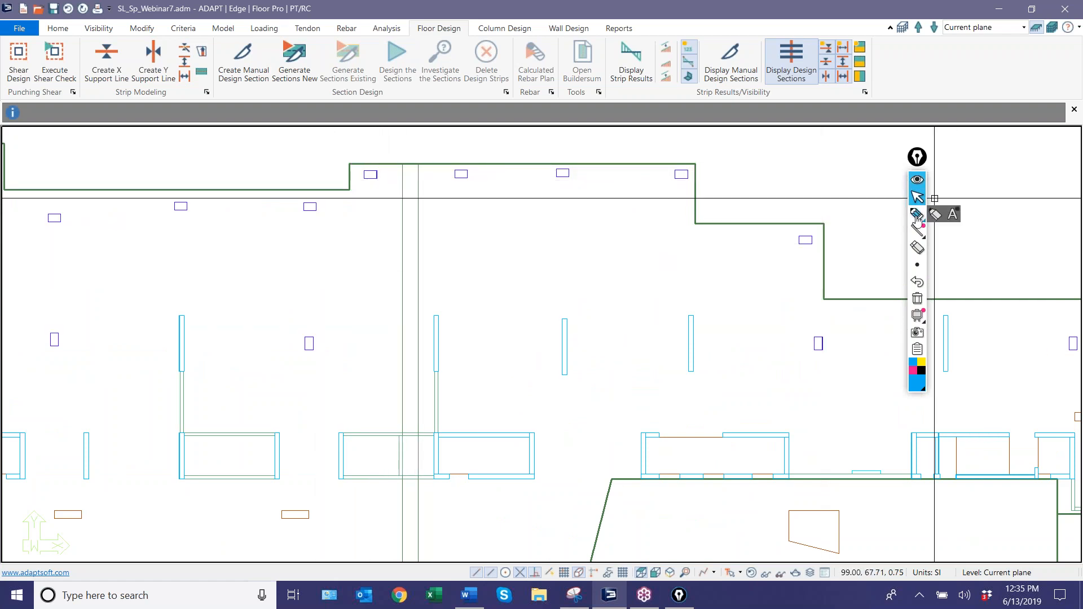
drag(345, 174, 699, 175)
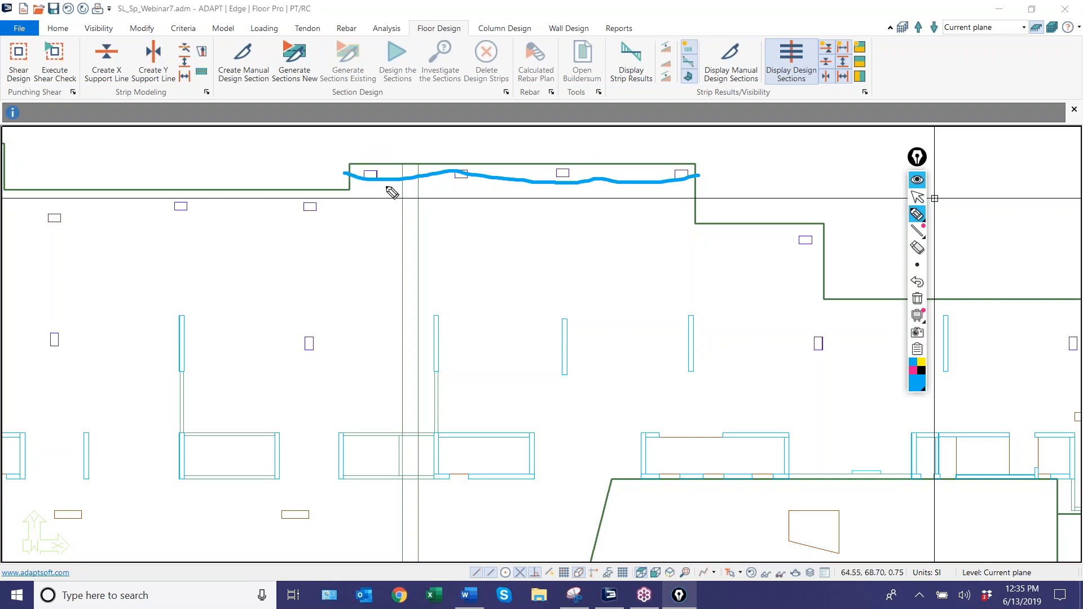
drag(394, 162, 389, 227)
drag(410, 164, 410, 215)
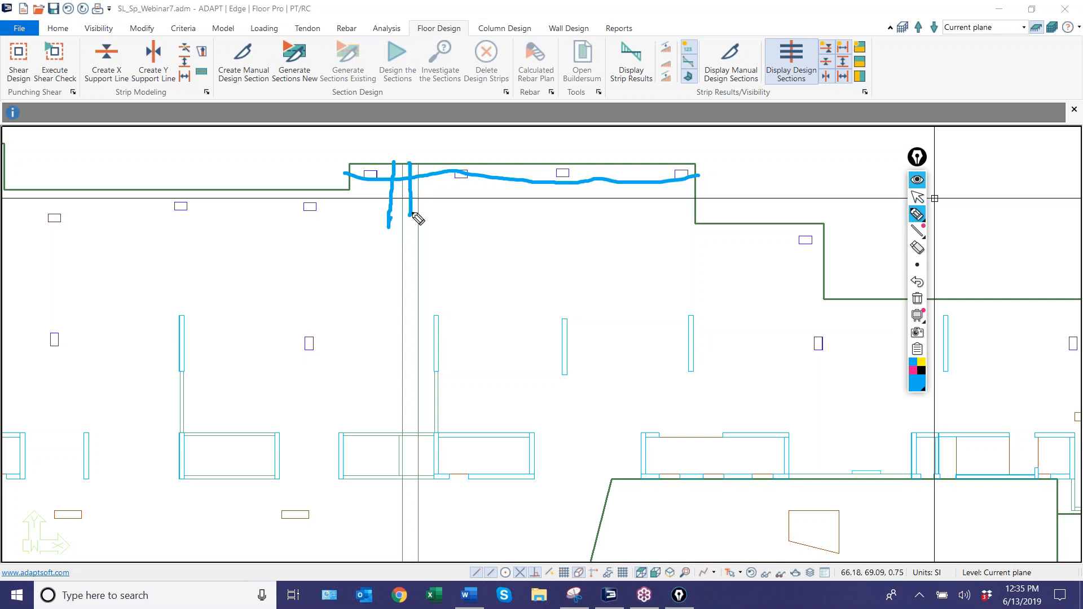
mouse_move(432, 162)
mouse_down()
mouse_move(433, 216)
mouse_move(479, 237)
mouse_move(569, 229)
mouse_up()
drag(367, 227, 389, 217)
mouse_move(323, 238)
mouse_down()
mouse_move(340, 248)
mouse_move(370, 227)
mouse_up()
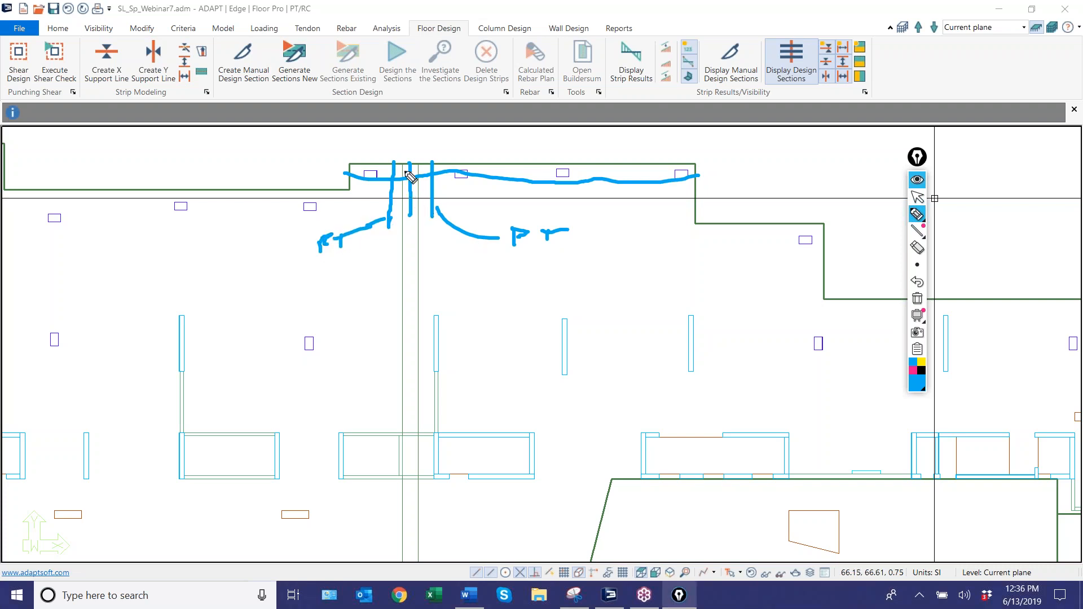
mouse_move(408, 169)
mouse_down()
mouse_move(418, 138)
mouse_move(445, 134)
mouse_up()
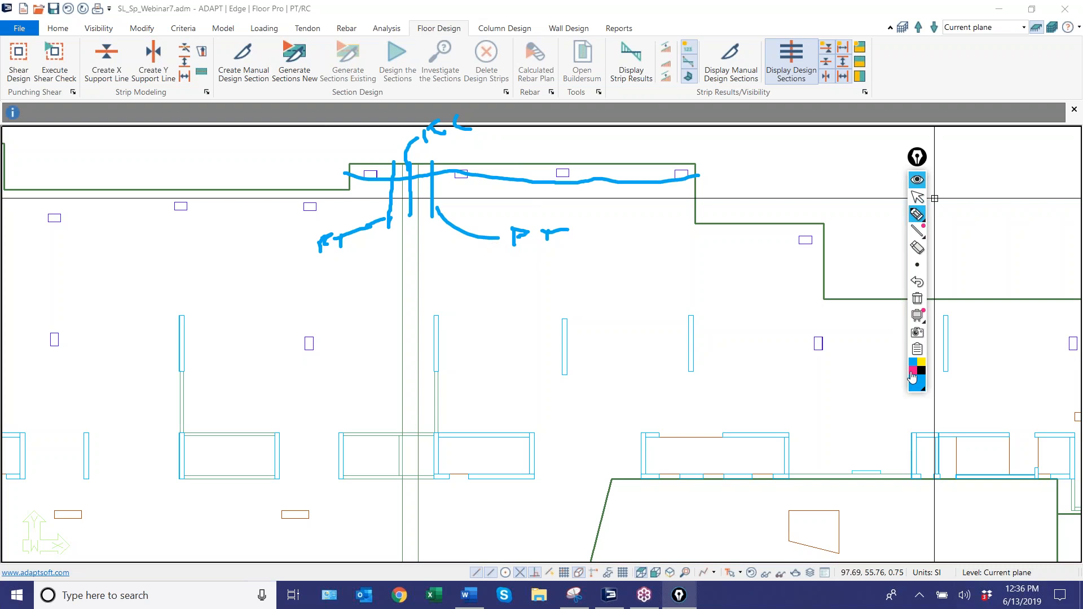
Mark separate runs away from each side of the strip with pink arrows, and clear all the markup.
drag(421, 168, 419, 194)
mouse_move(420, 174)
mouse_down()
mouse_move(682, 179)
mouse_move(683, 194)
mouse_up()
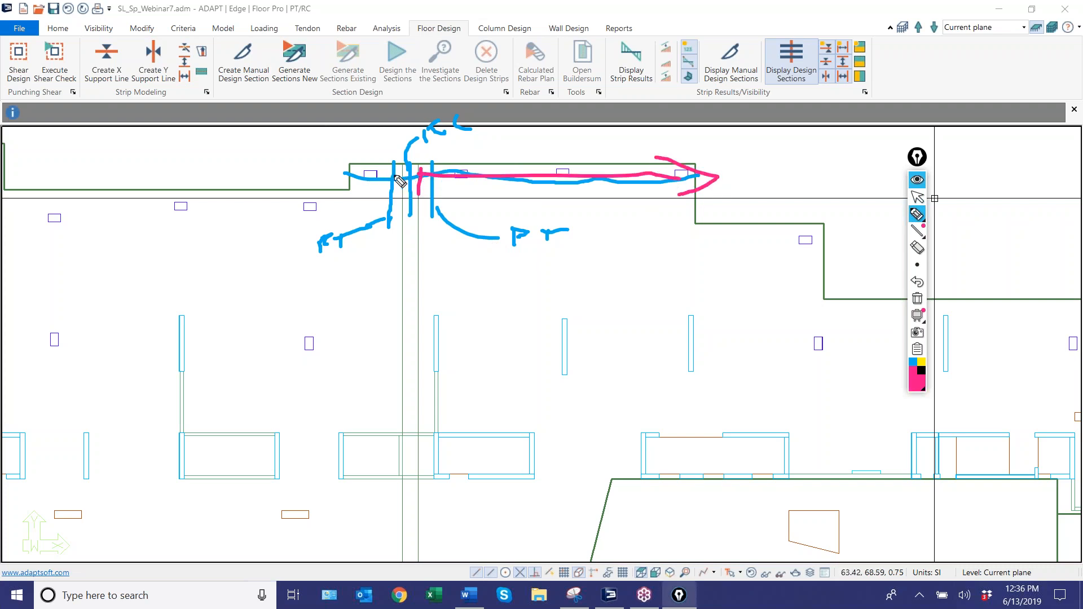
mouse_move(405, 201)
mouse_down()
mouse_move(402, 228)
mouse_move(243, 219)
mouse_move(278, 237)
mouse_up()
mouse_move(416, 212)
mouse_down()
mouse_move(707, 244)
mouse_move(717, 260)
mouse_up()
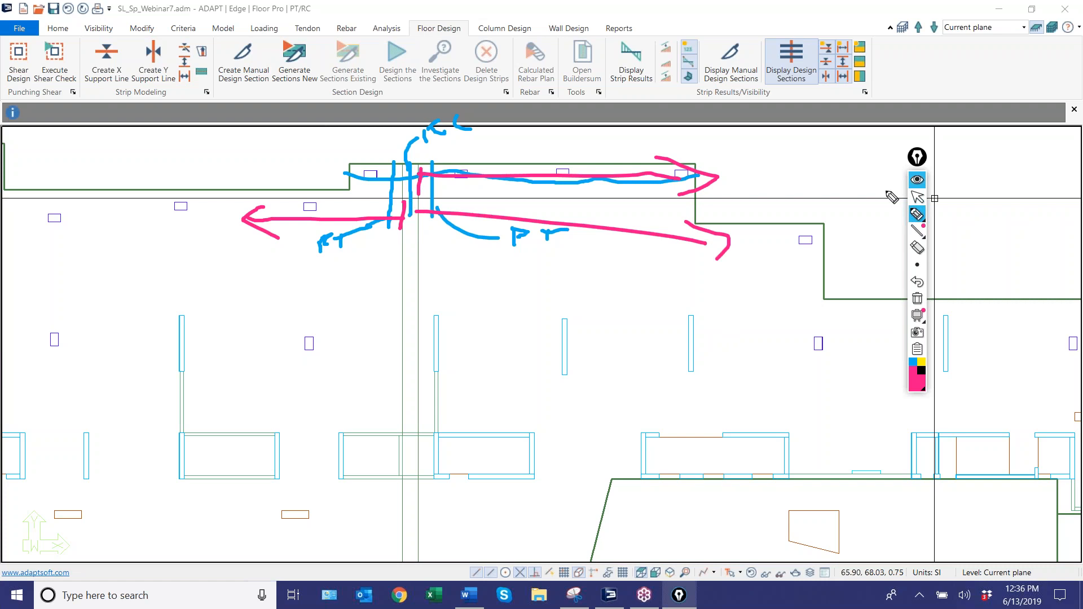
click(917, 197)
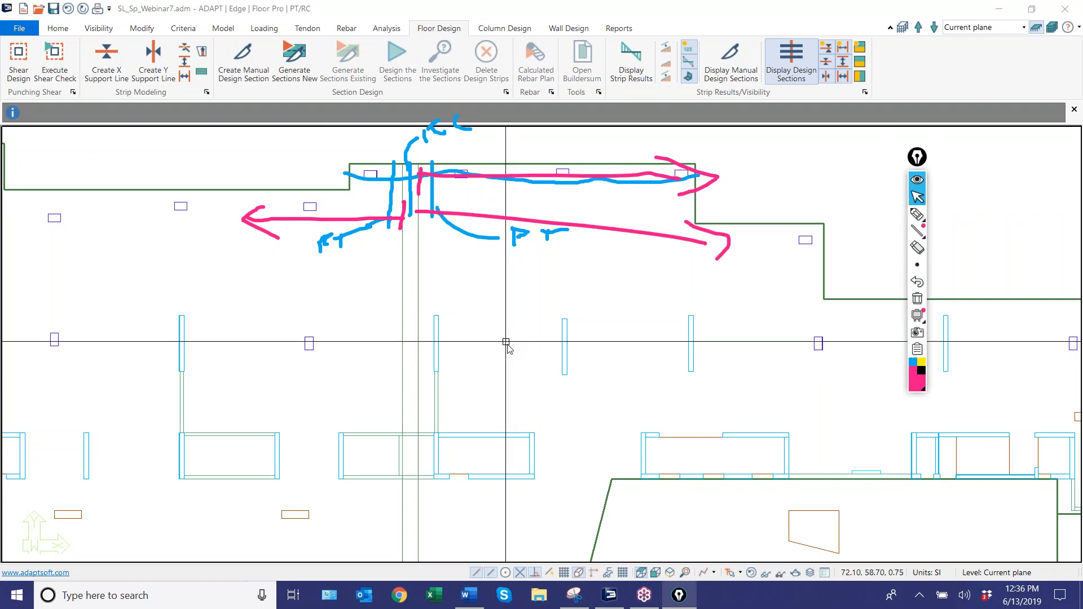
click(917, 299)
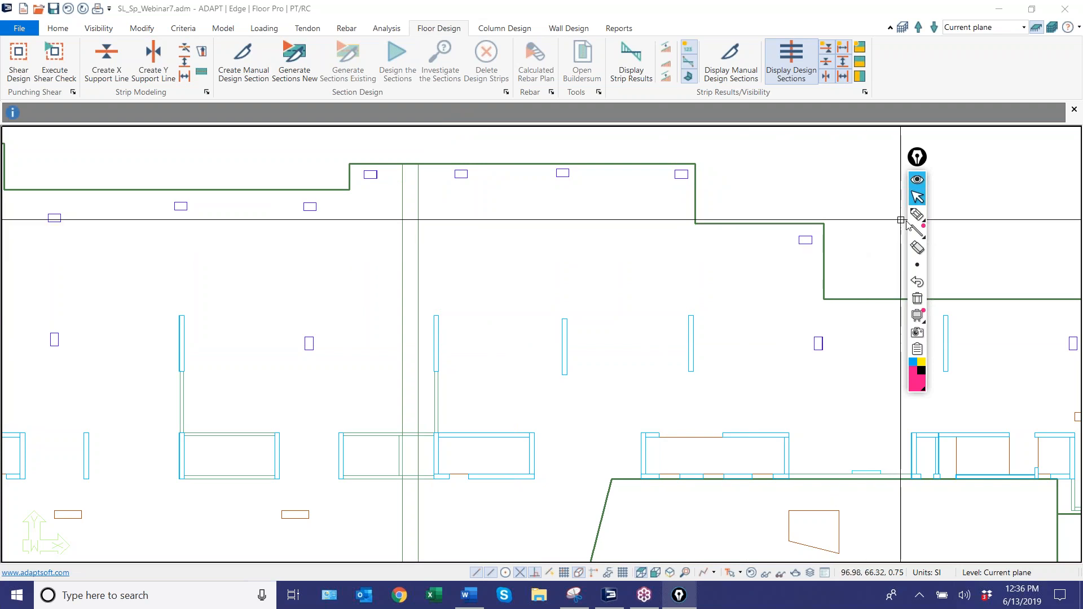
Examine the floor slab's full plan and the column rows along its upper edge.
scroll(485, 306, down, 5)
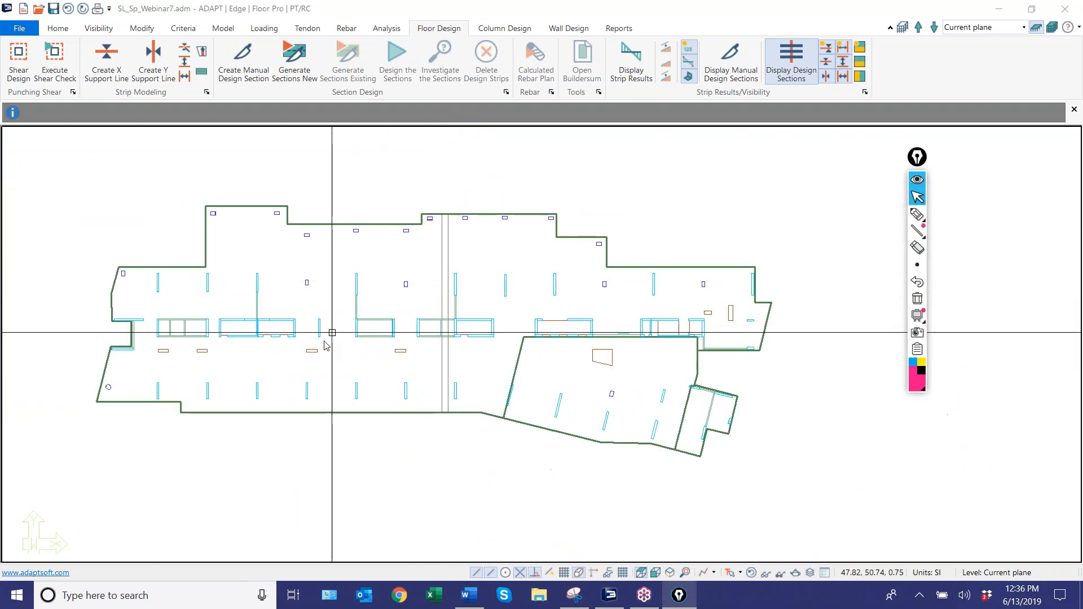
scroll(198, 237, up, 2)
scroll(172, 248, down, 3)
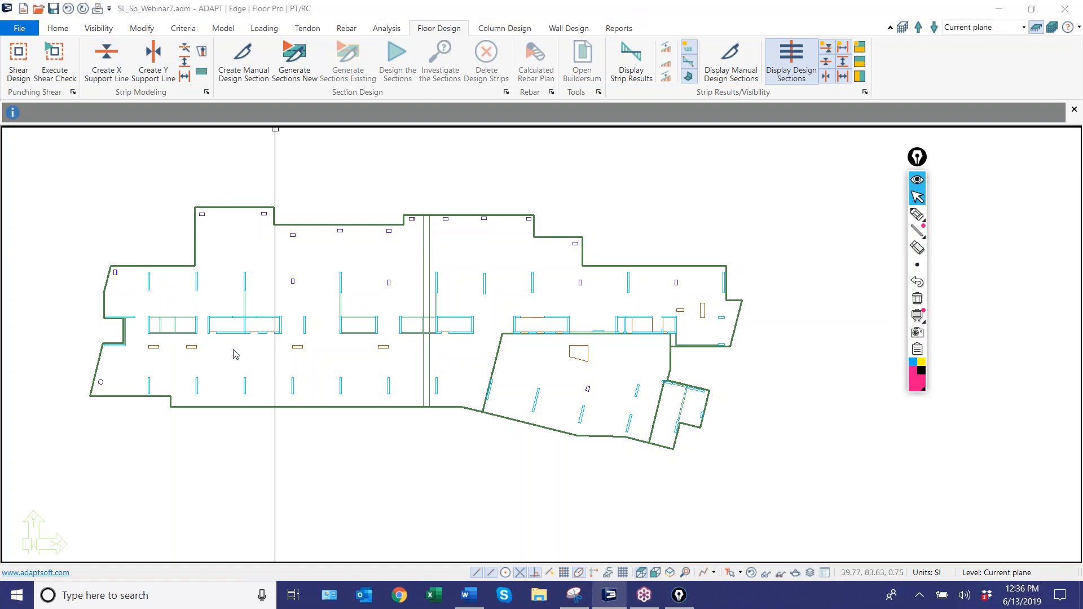
scroll(235, 248, up, 5)
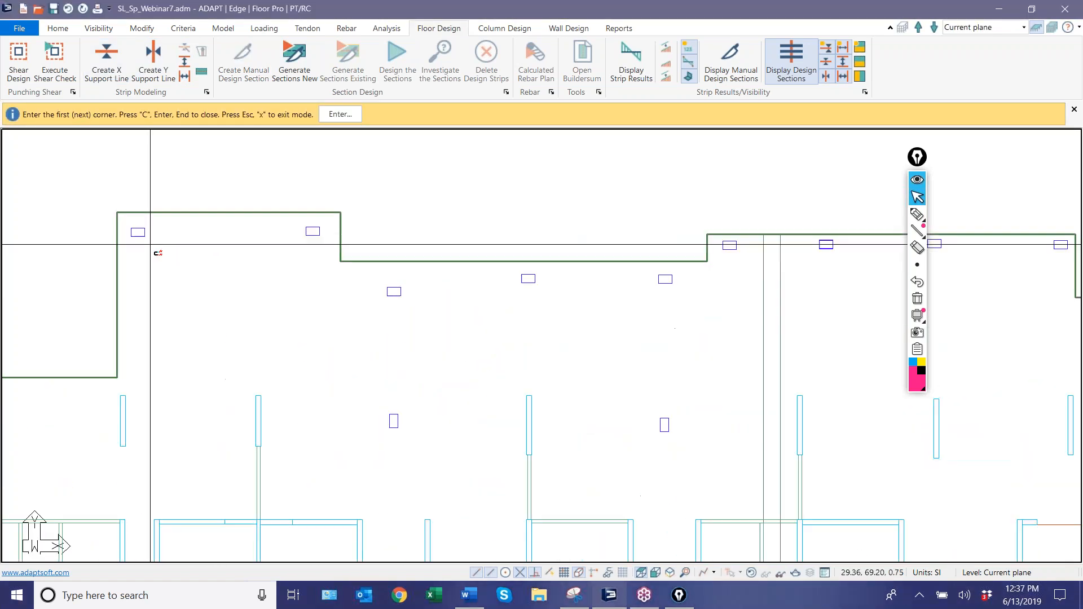
scroll(238, 243, down, 5)
scroll(180, 206, up, 6)
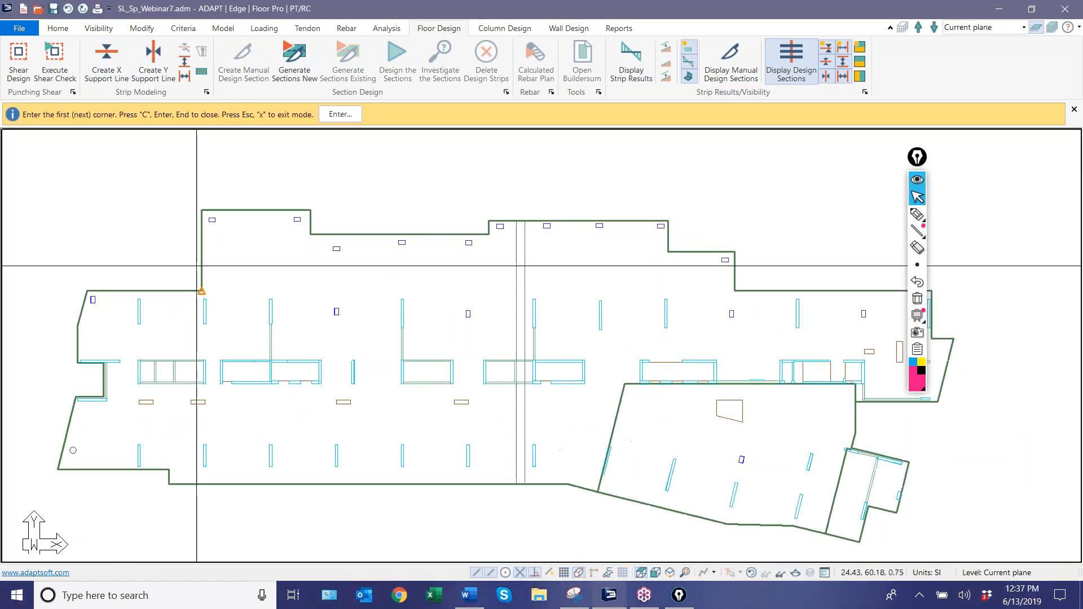
scroll(180, 205, down, 2)
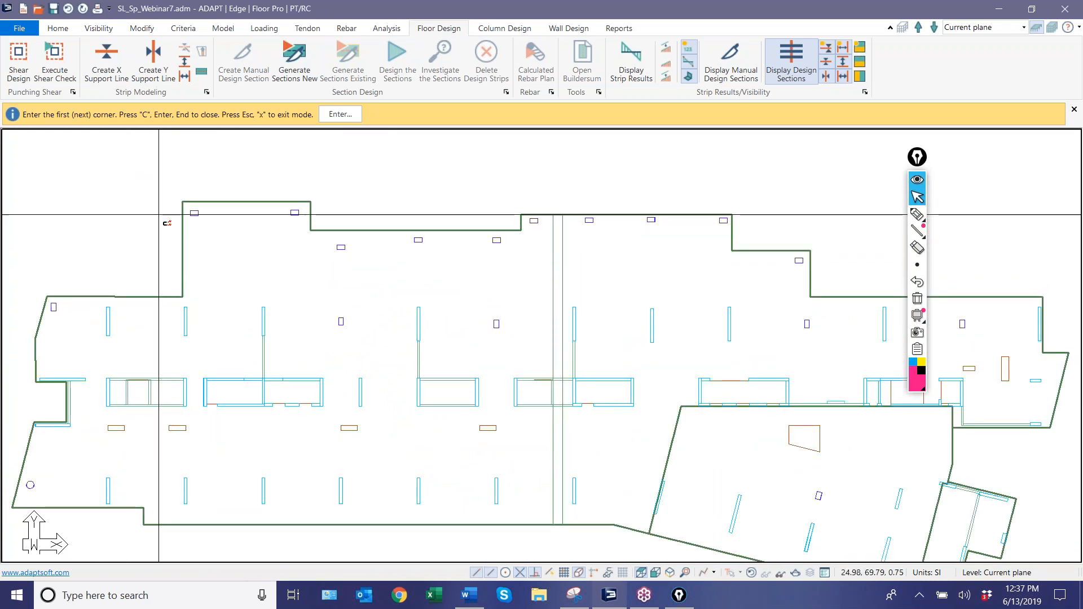
scroll(158, 214, down, 2)
scroll(156, 213, up, 2)
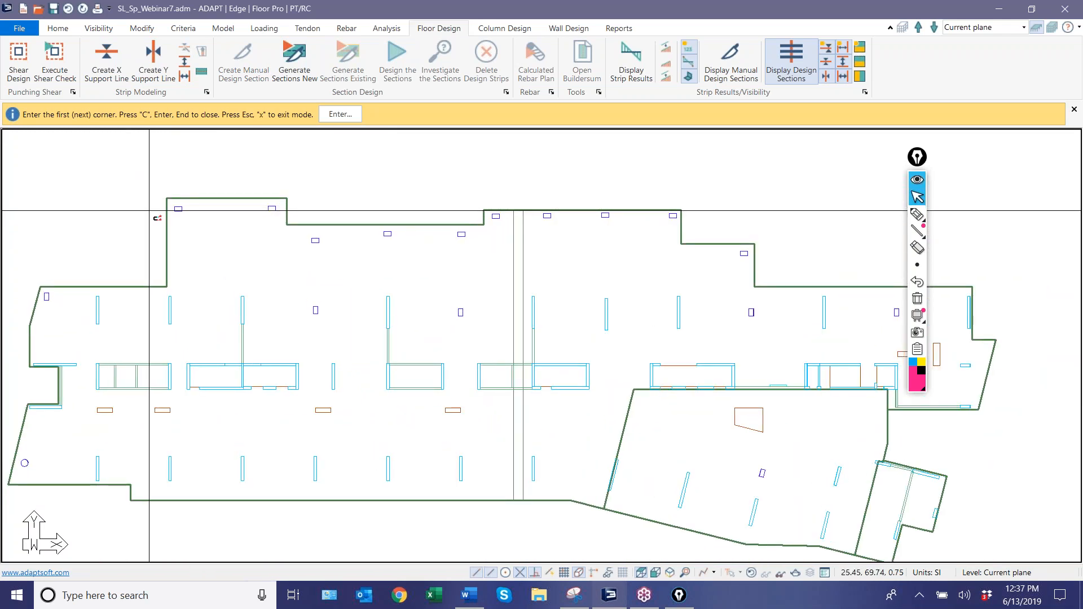
scroll(149, 211, down, 1)
scroll(155, 212, up, 4)
scroll(155, 211, down, 3)
scroll(116, 204, up, 3)
scroll(147, 255, down, 1)
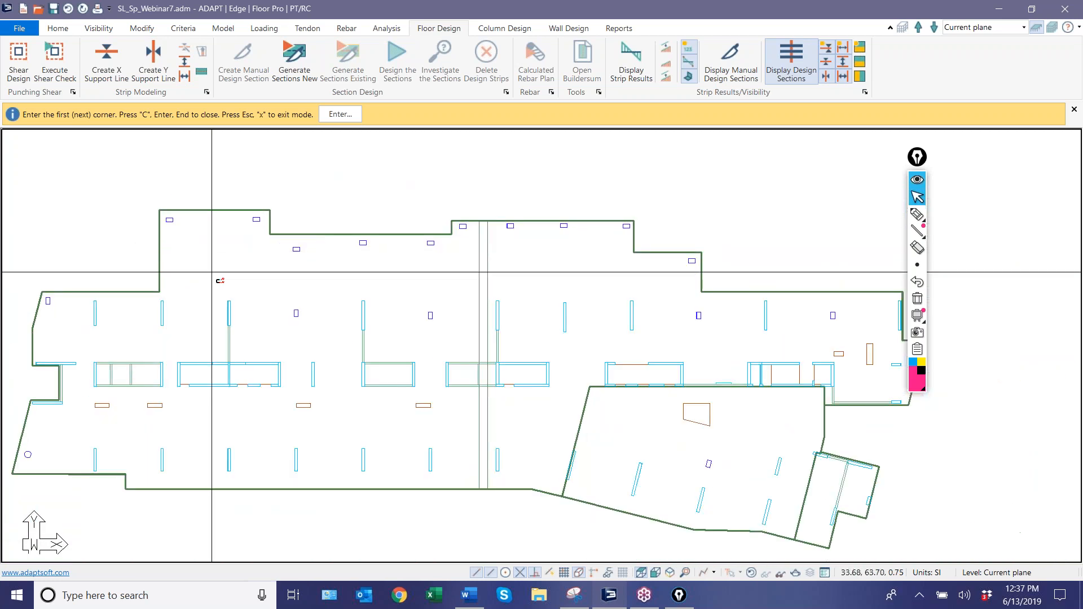
right_click(219, 246)
Start a new Builder 2018 session in Floor Pro RC mode and open the Ex1.adm model.
click(997, 10)
click(997, 11)
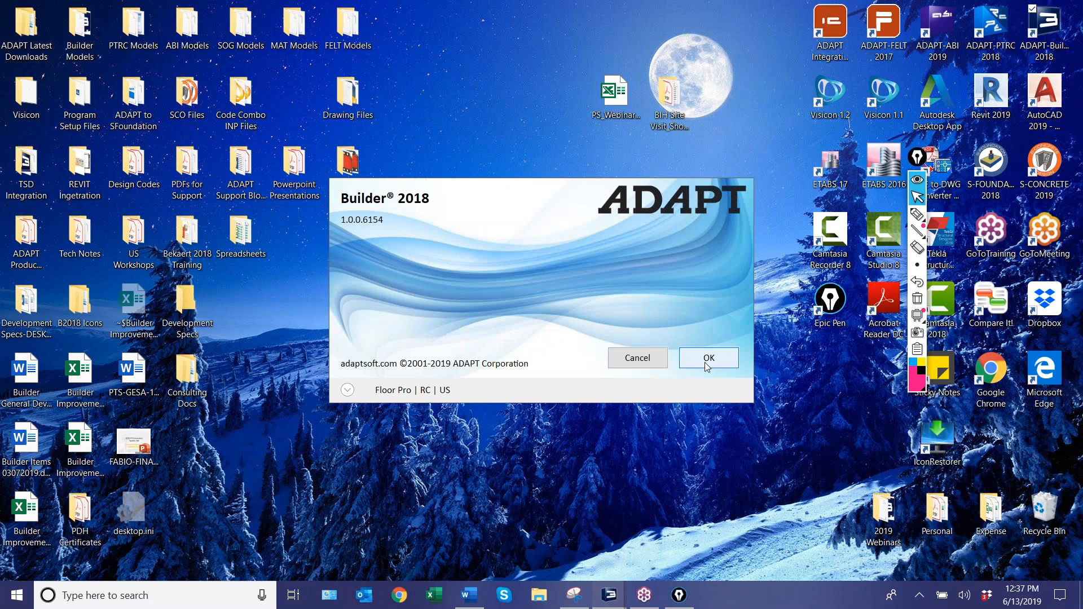
click(708, 359)
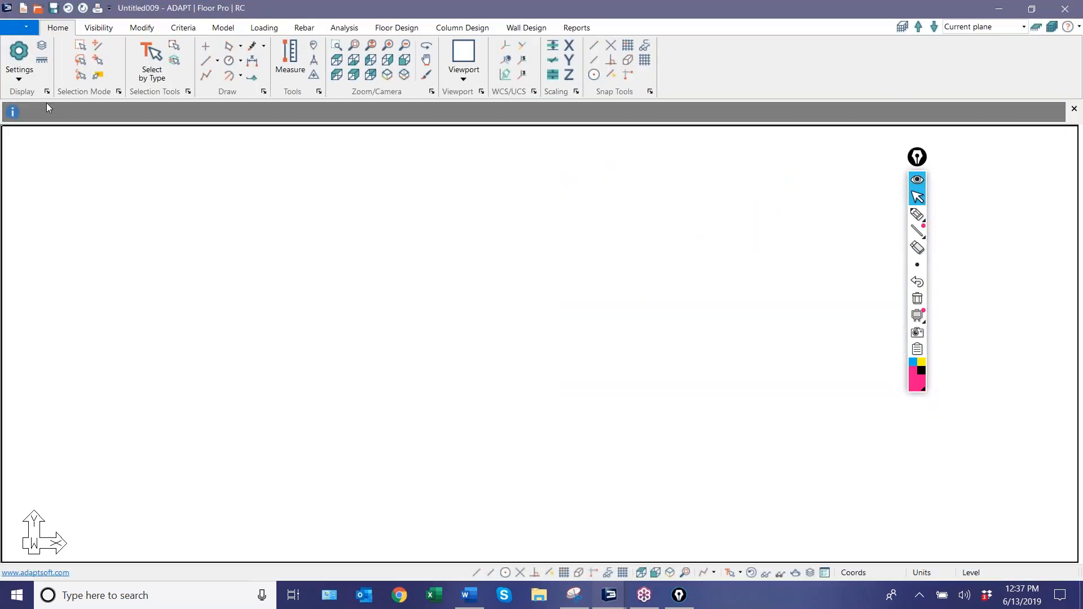
click(15, 31)
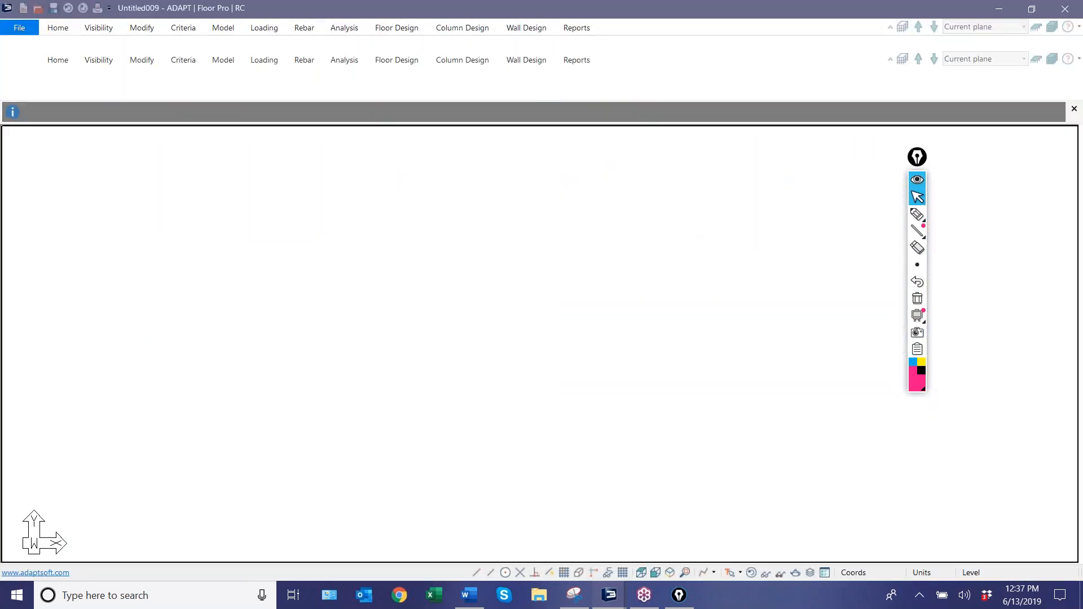
click(182, 148)
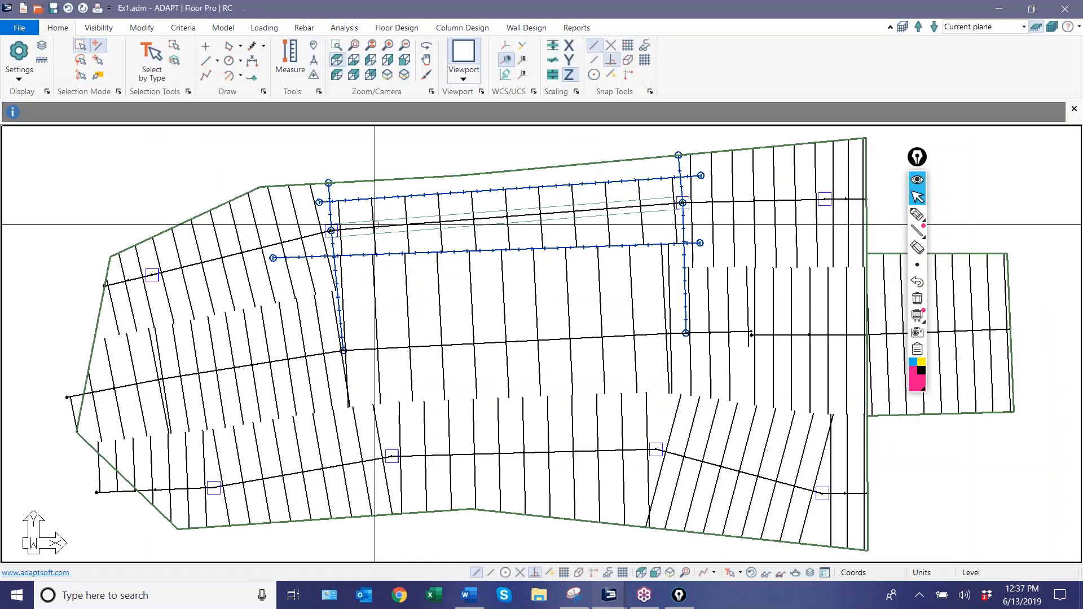
Select the slab's lowermost support line together with its design sections.
scroll(599, 273, down, 2)
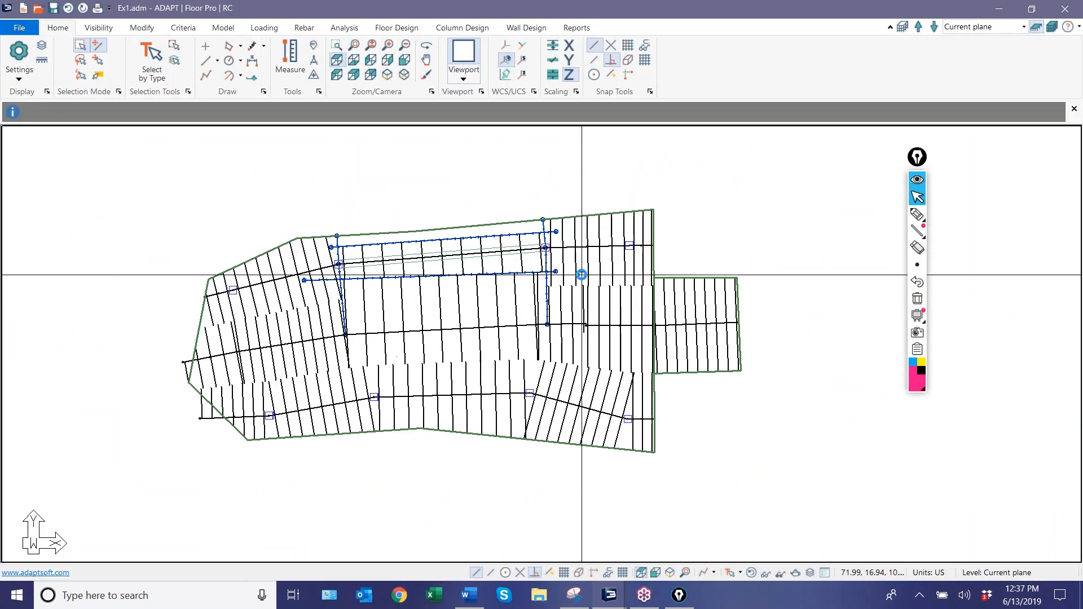
scroll(581, 273, up, 2)
click(574, 244)
scroll(567, 254, down, 1)
key(Escape)
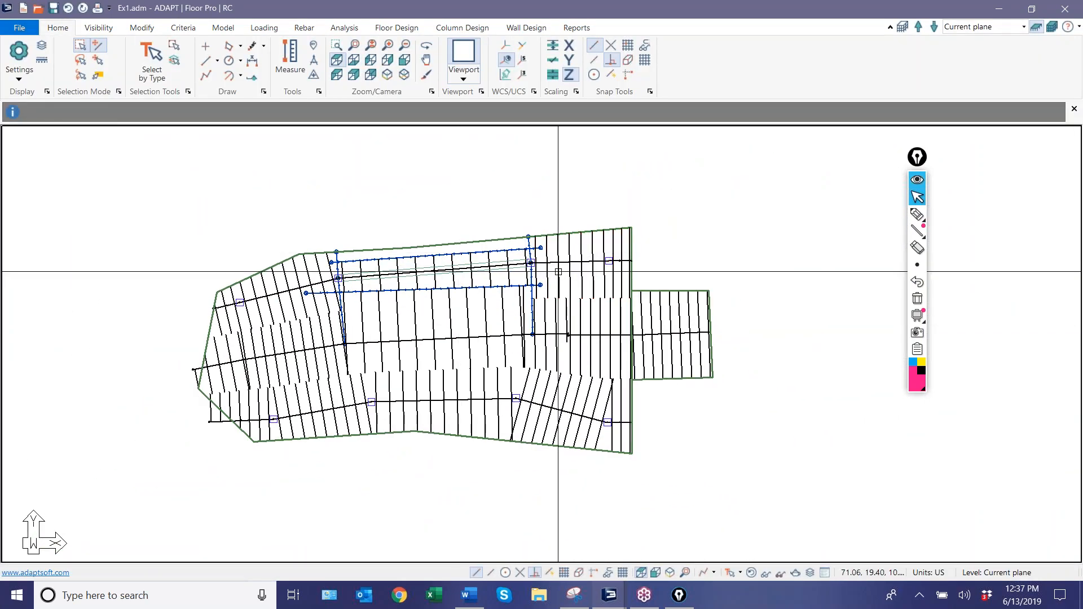
middle_drag(413, 395, 397, 307)
click(407, 321)
scroll(257, 390, up, 2)
scroll(221, 320, down, 3)
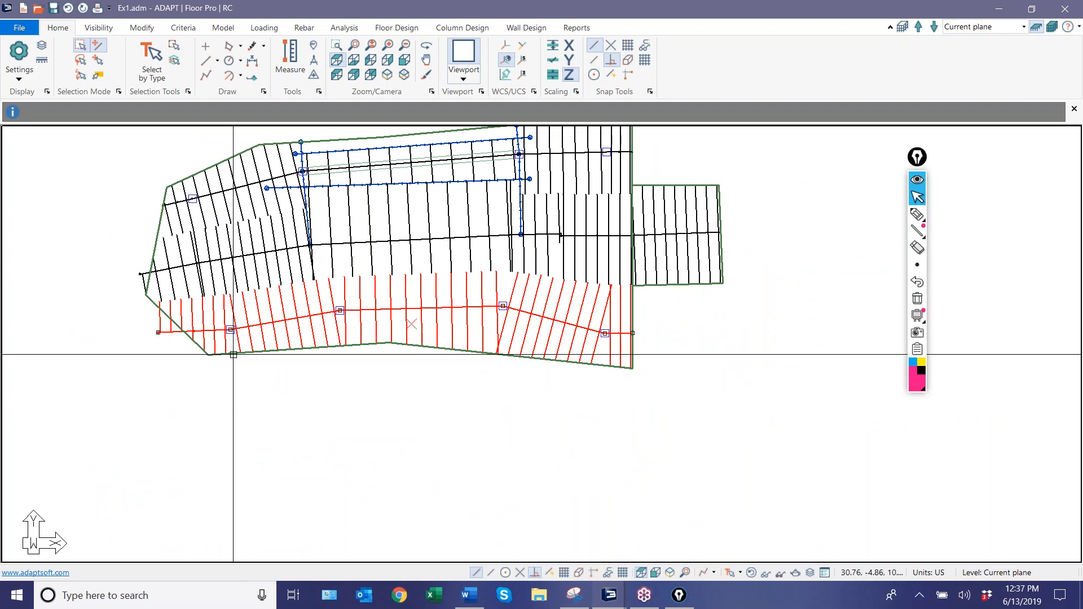
scroll(232, 354, up, 1)
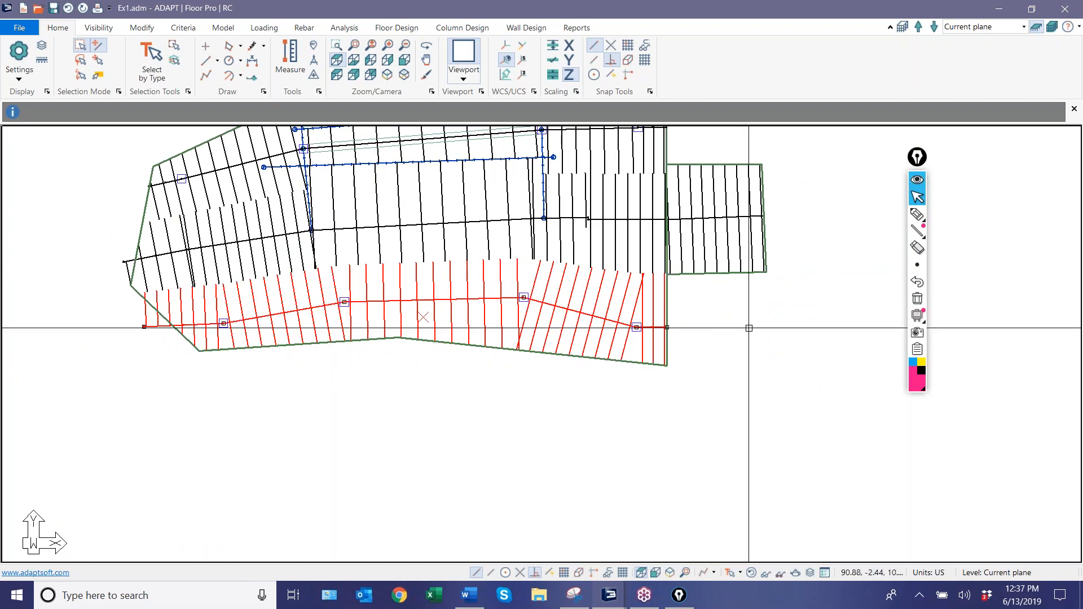
Annotate the lowermost support line's columns and ends in pink with a freehand line along its strip, and clear the markup.
mouse_move(921, 232)
click(917, 214)
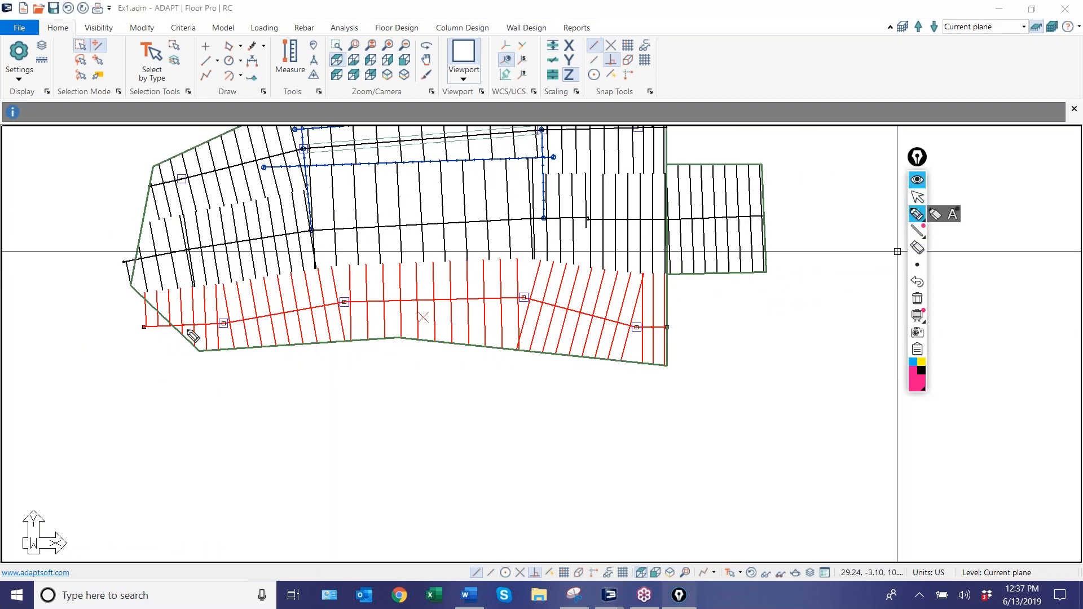
drag(231, 331, 225, 314)
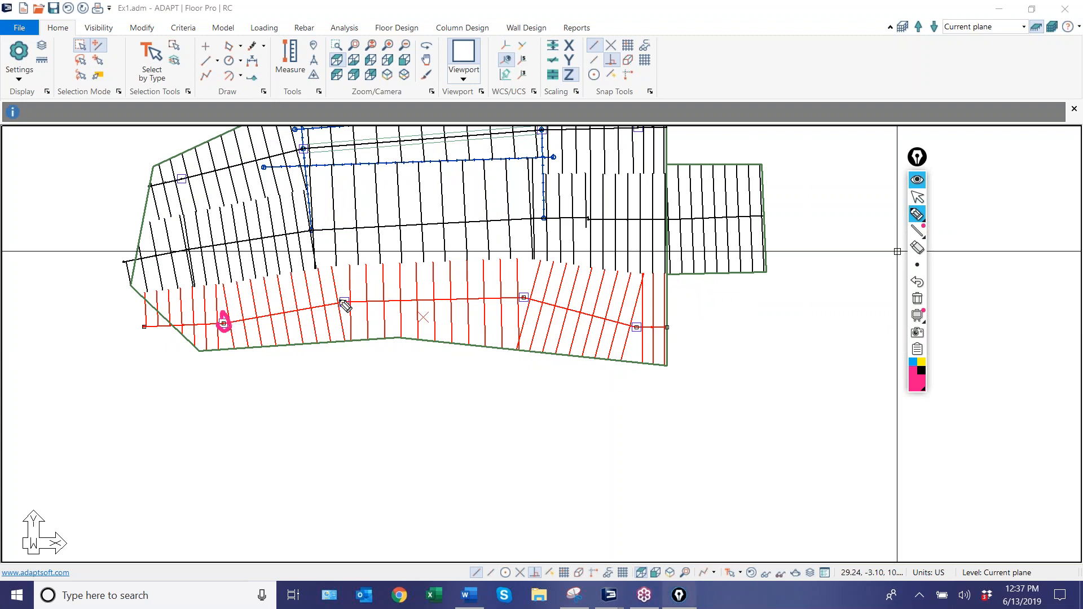
drag(346, 314, 343, 297)
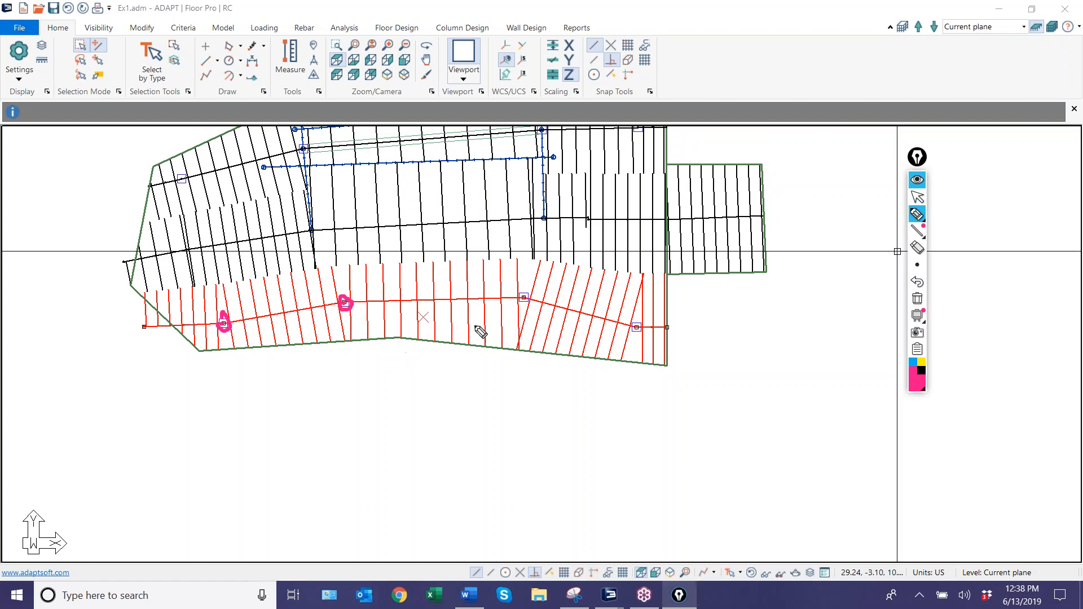
click(524, 297)
click(636, 327)
drag(670, 332, 658, 332)
mouse_move(148, 321)
mouse_down()
mouse_move(142, 330)
mouse_move(225, 338)
mouse_move(471, 319)
mouse_move(699, 337)
mouse_move(701, 345)
mouse_up()
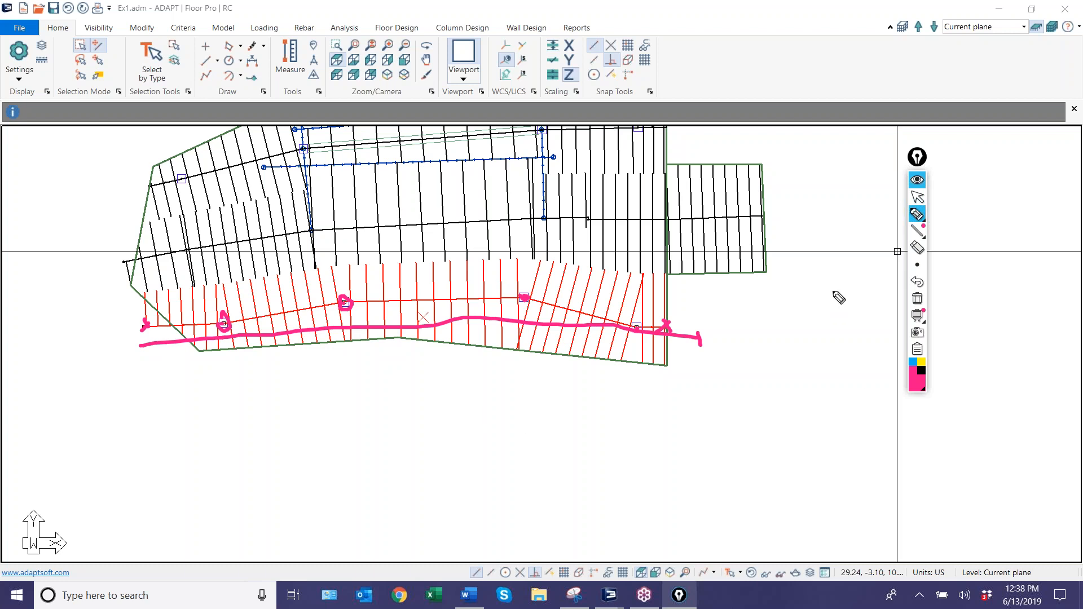
click(917, 199)
mouse_move(917, 215)
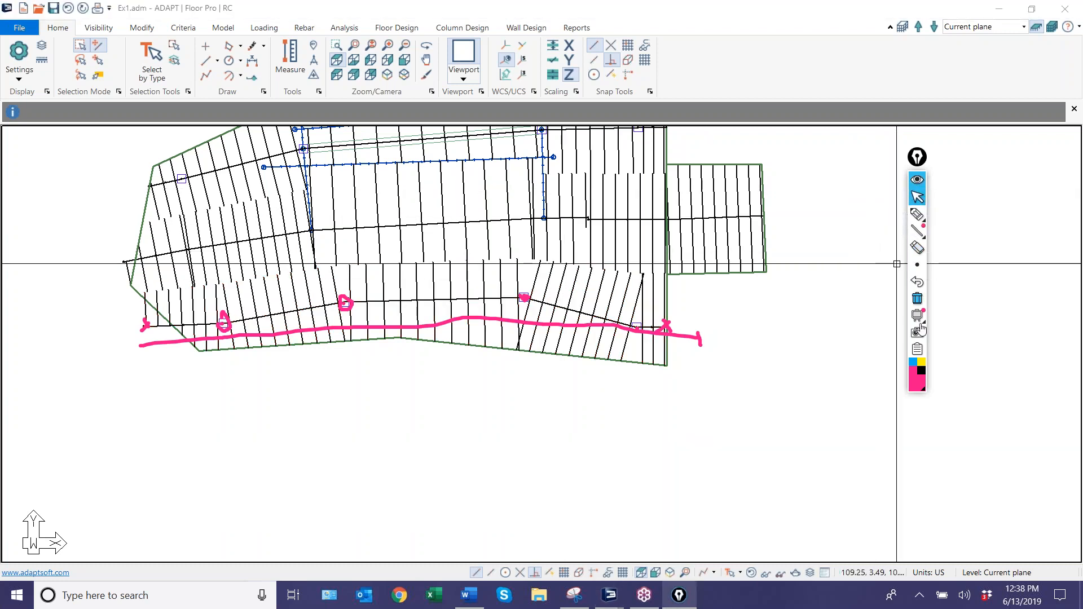
click(917, 298)
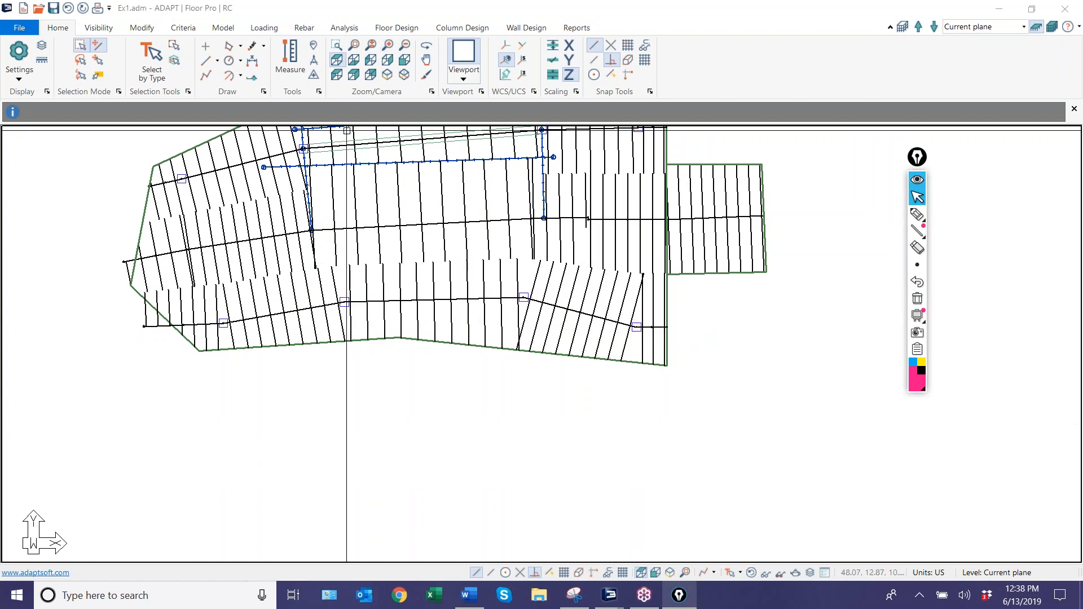
Run the analysis for only the Strength(Dead and Live) combination with Uncracked stiffness, and save the solution.
click(357, 228)
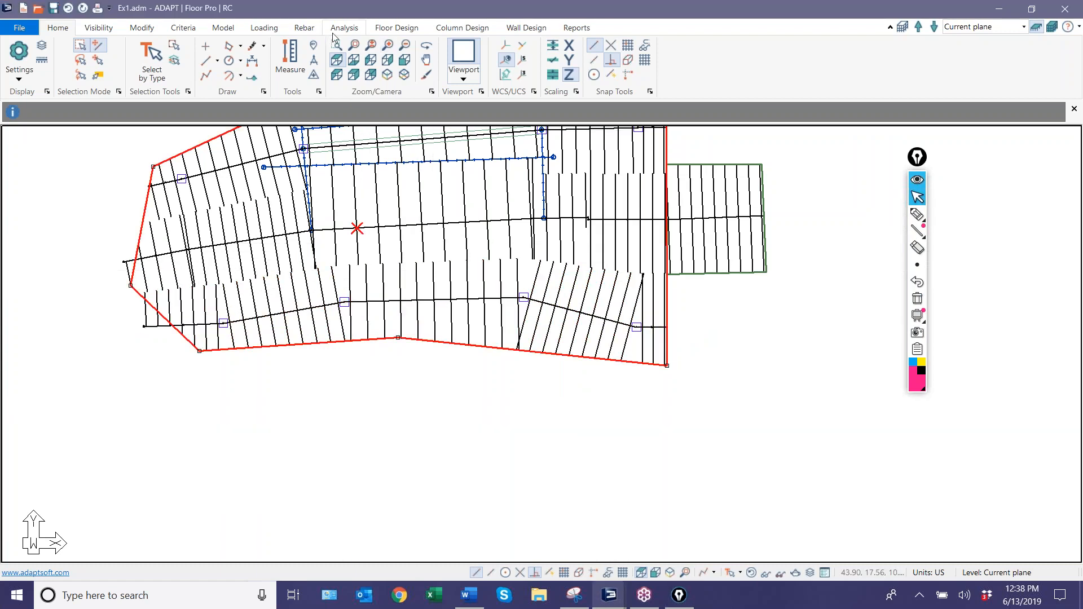
click(339, 31)
click(383, 459)
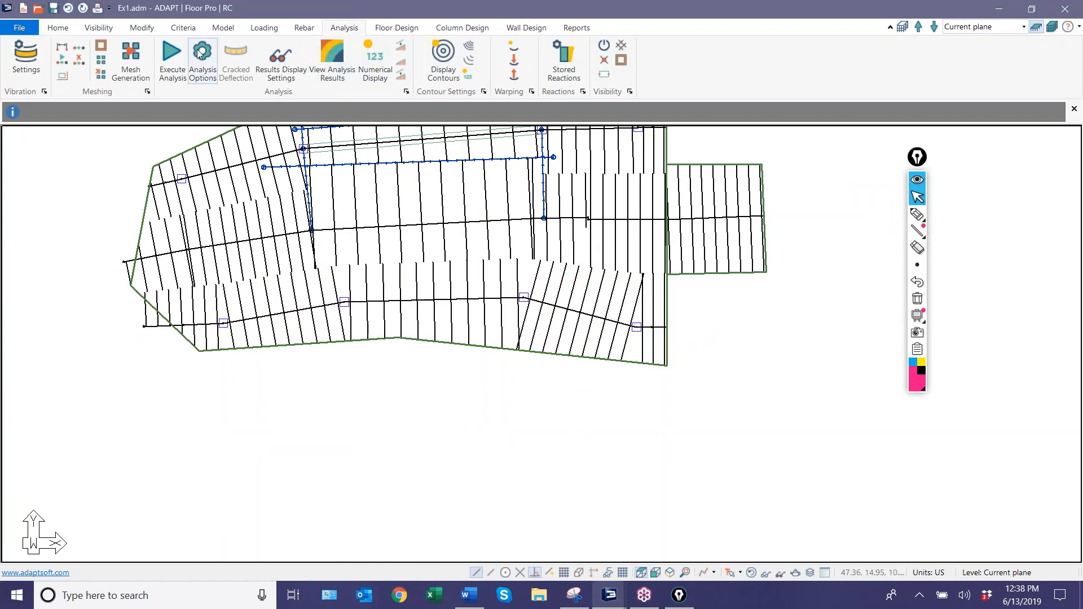
click(182, 58)
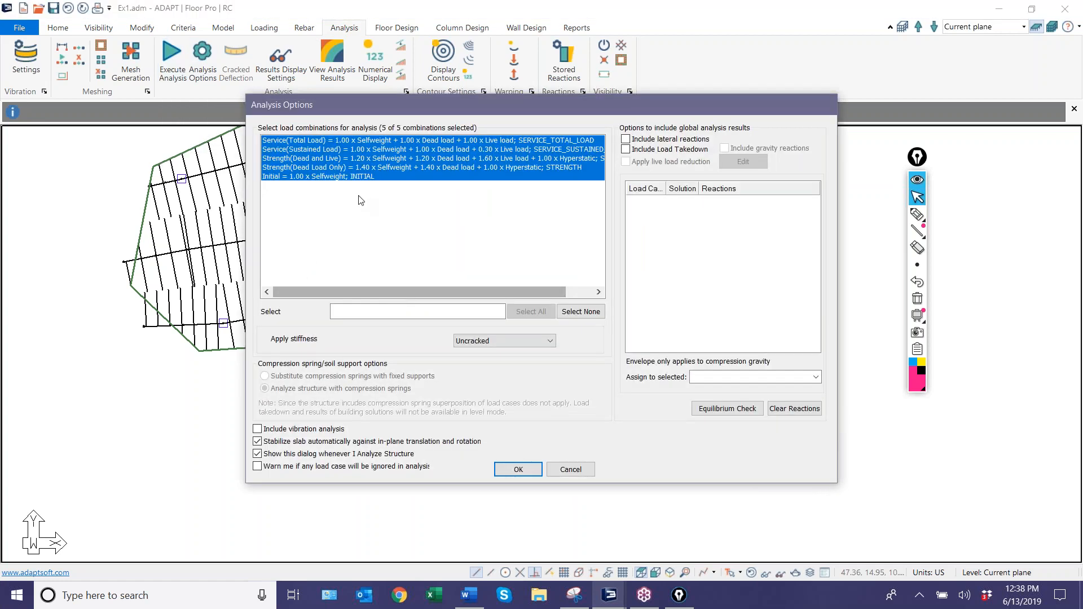
click(312, 168)
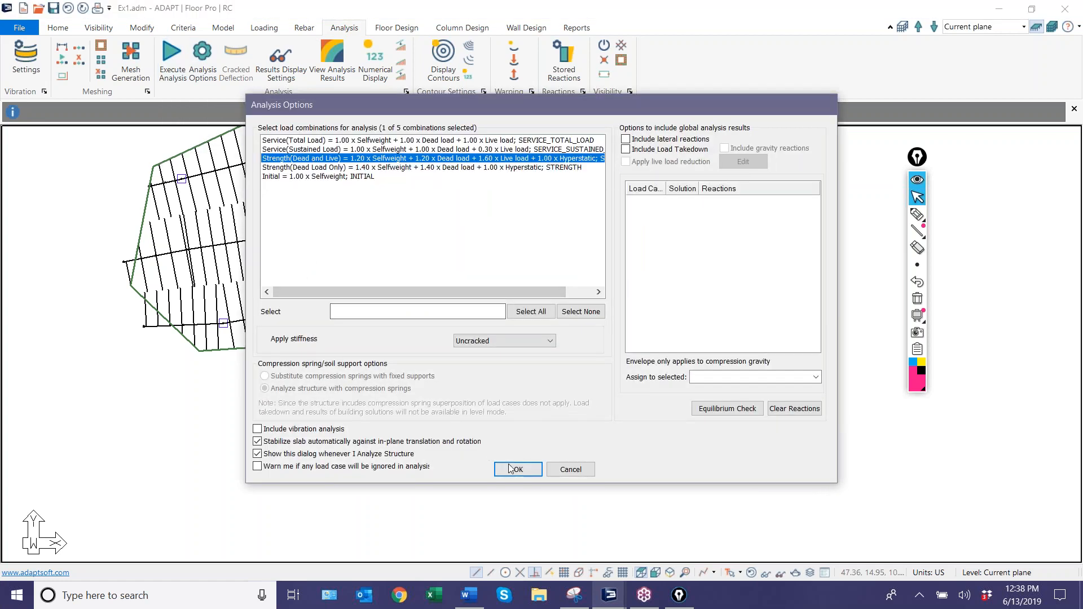
click(518, 469)
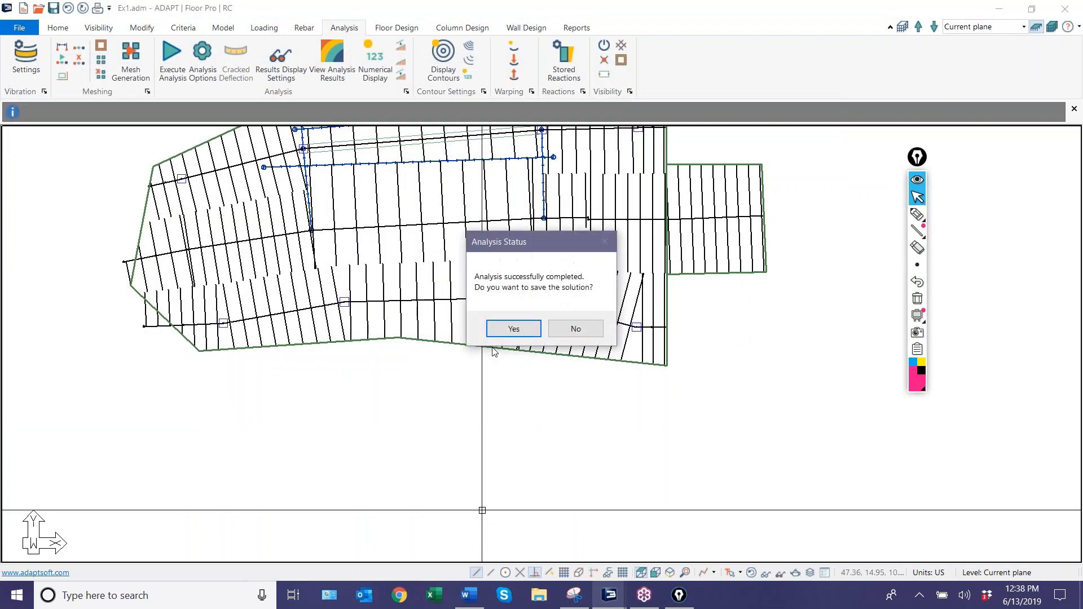
click(501, 330)
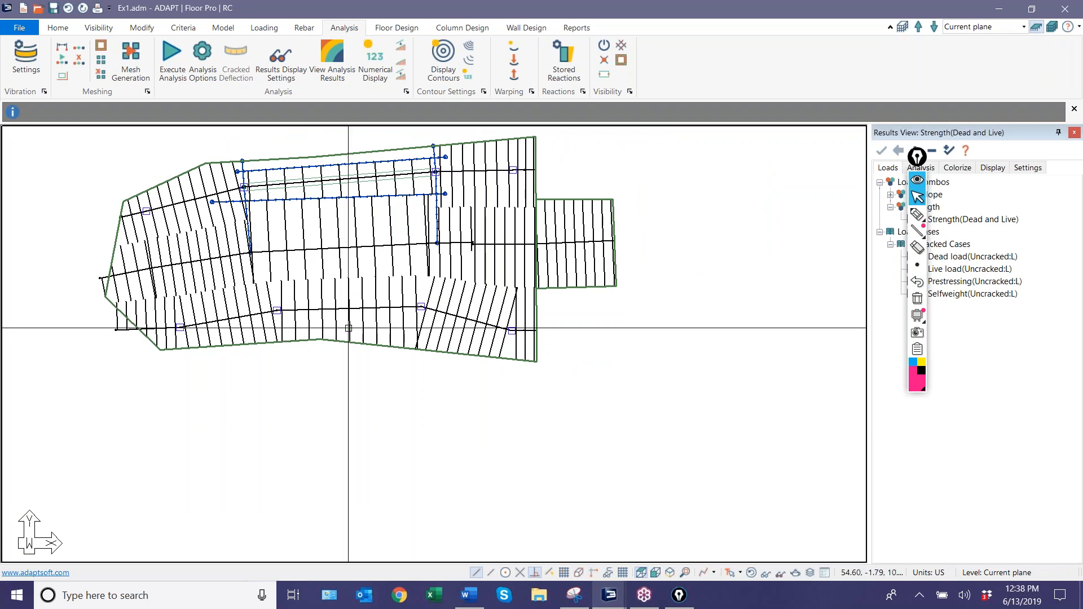
Run the design of the slab's design sections.
click(354, 322)
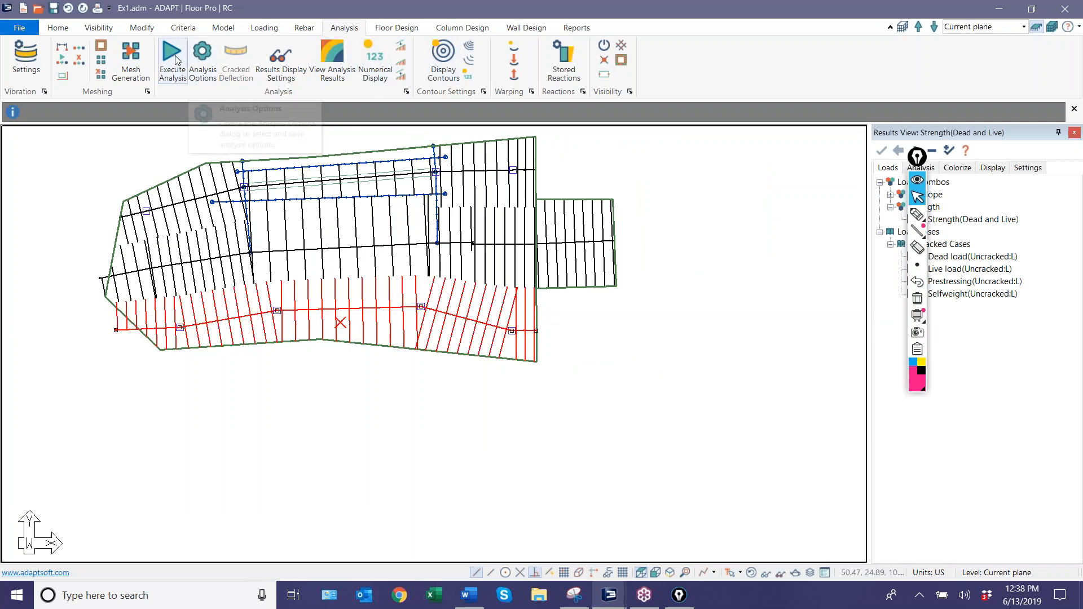
click(406, 28)
click(399, 72)
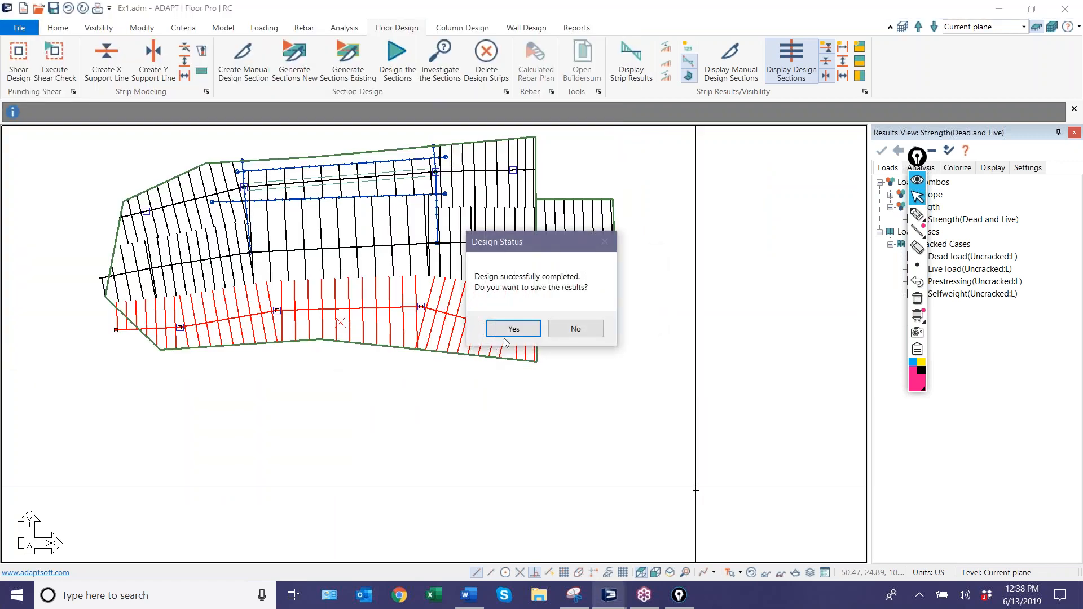
click(506, 334)
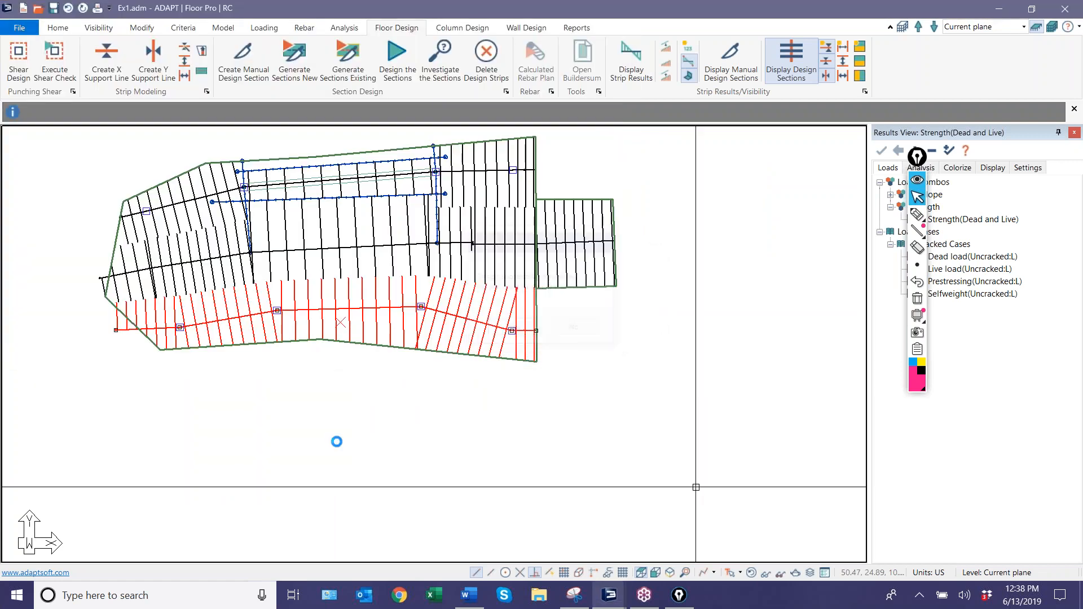
Display the Bending action on the lowermost support line's design sections, keeping the annotation palette off the results tree, and inspect the curve between the interior columns.
click(921, 168)
drag(918, 161, 1032, 422)
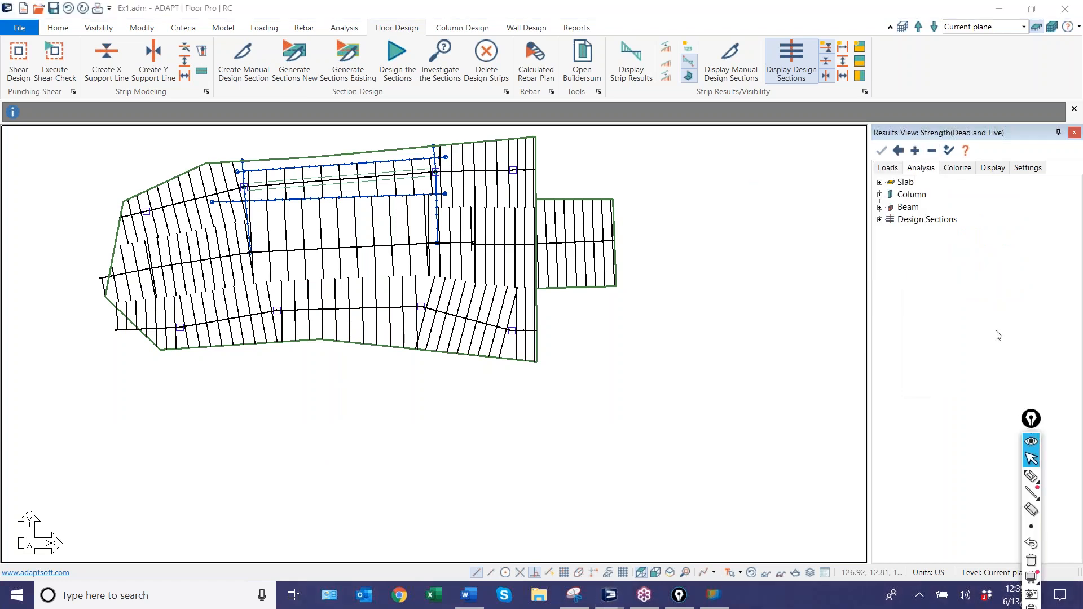
click(881, 220)
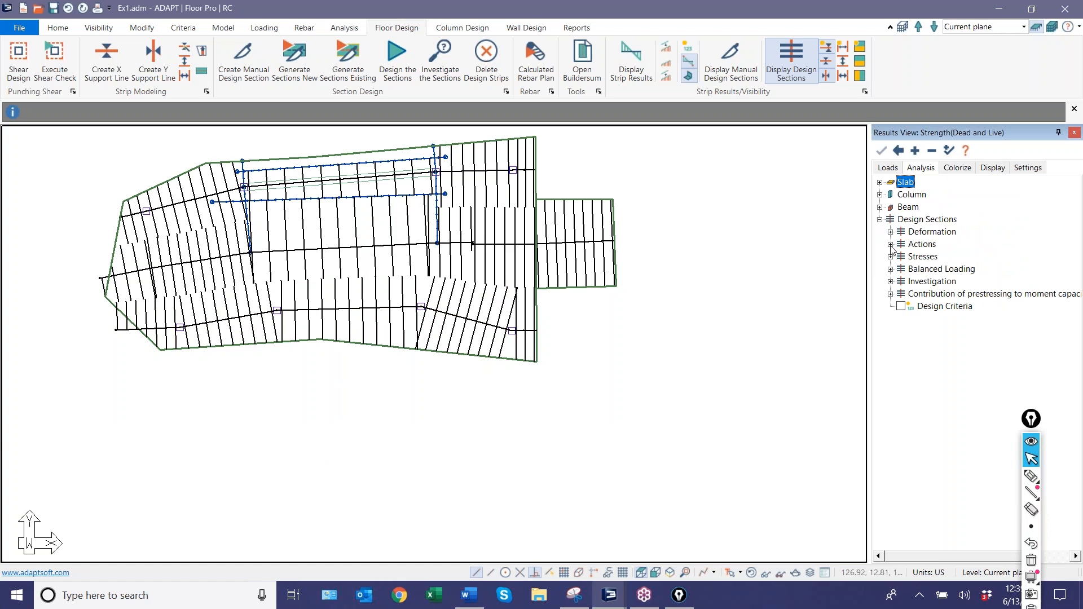
click(510, 310)
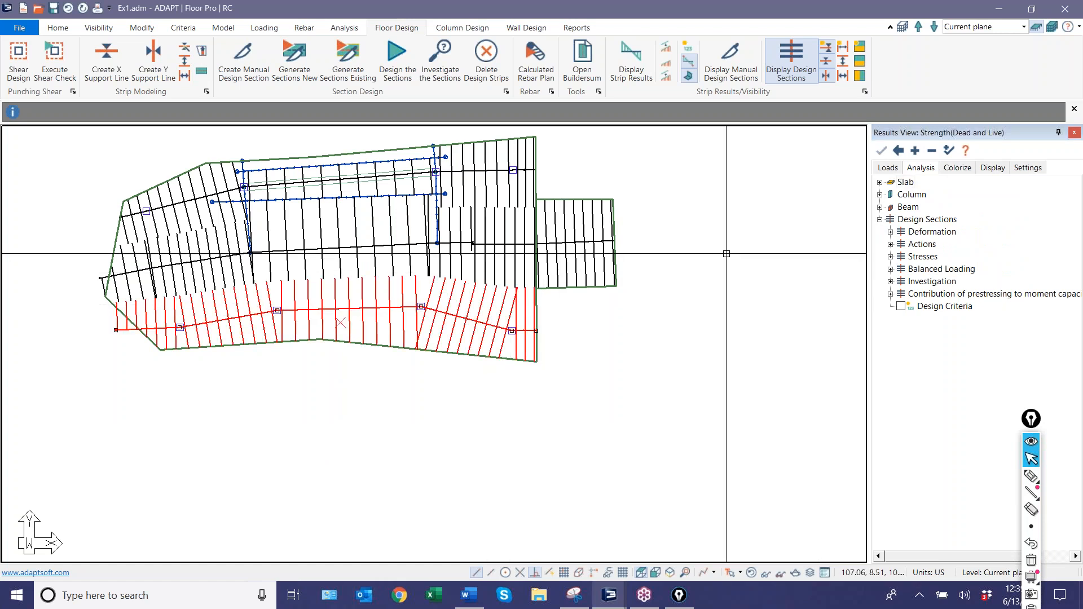
click(890, 244)
click(912, 257)
scroll(156, 344, up, 2)
scroll(350, 357, up, 3)
middle_drag(350, 356, 305, 414)
scroll(305, 413, down, 2)
scroll(512, 387, up, 2)
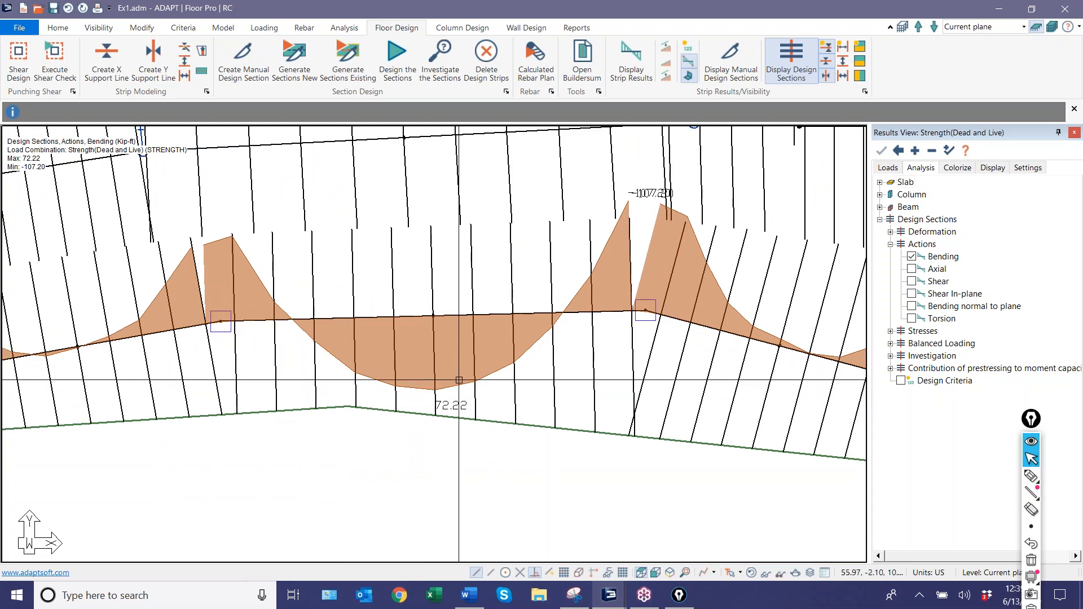
scroll(665, 187, up, 1)
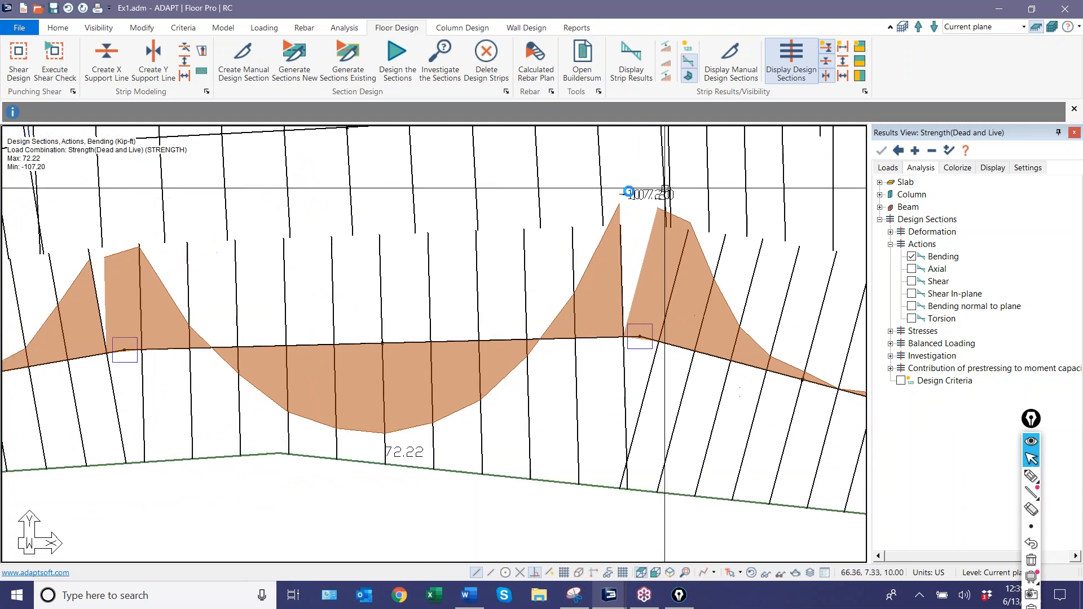
Inspect the bending curve along the whole lowermost support line, toggling the numerical display of the section results.
scroll(665, 187, up, 1)
scroll(632, 286, down, 3)
scroll(436, 435, down, 2)
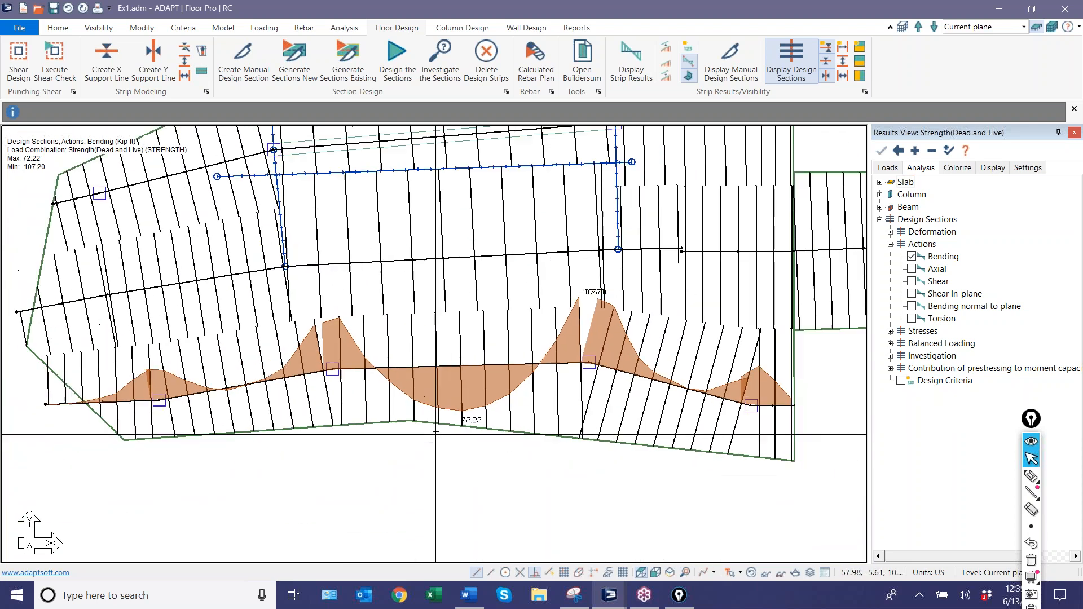
scroll(436, 435, down, 1)
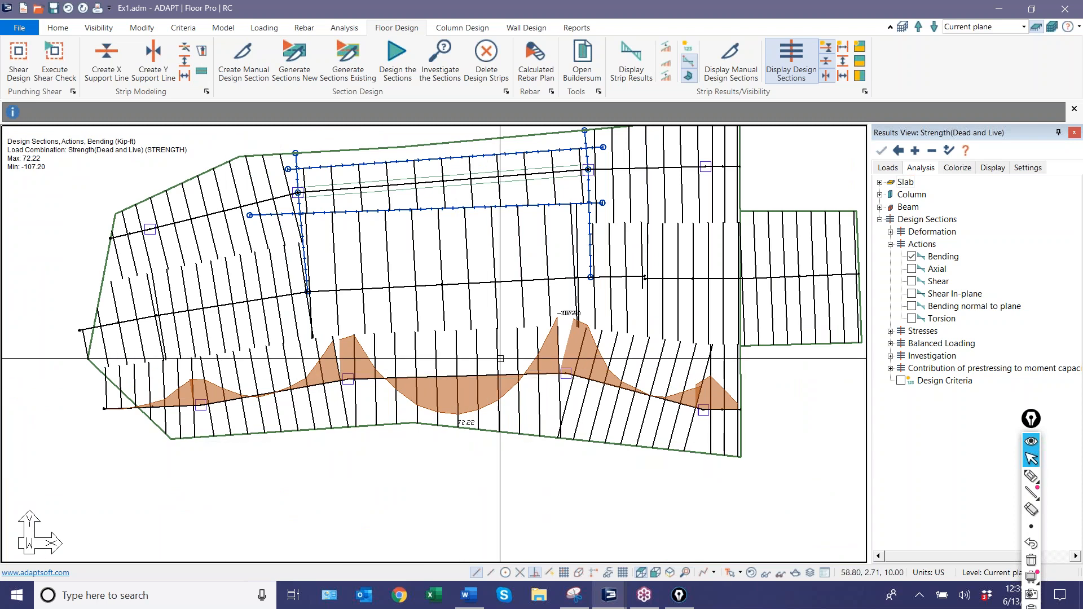
click(689, 48)
click(689, 48)
click(689, 47)
click(688, 48)
Generate the calculated rebar plan for the Strength(Dead and Live) combination and inspect the bars along the lowermost support line's kinked spans.
click(536, 59)
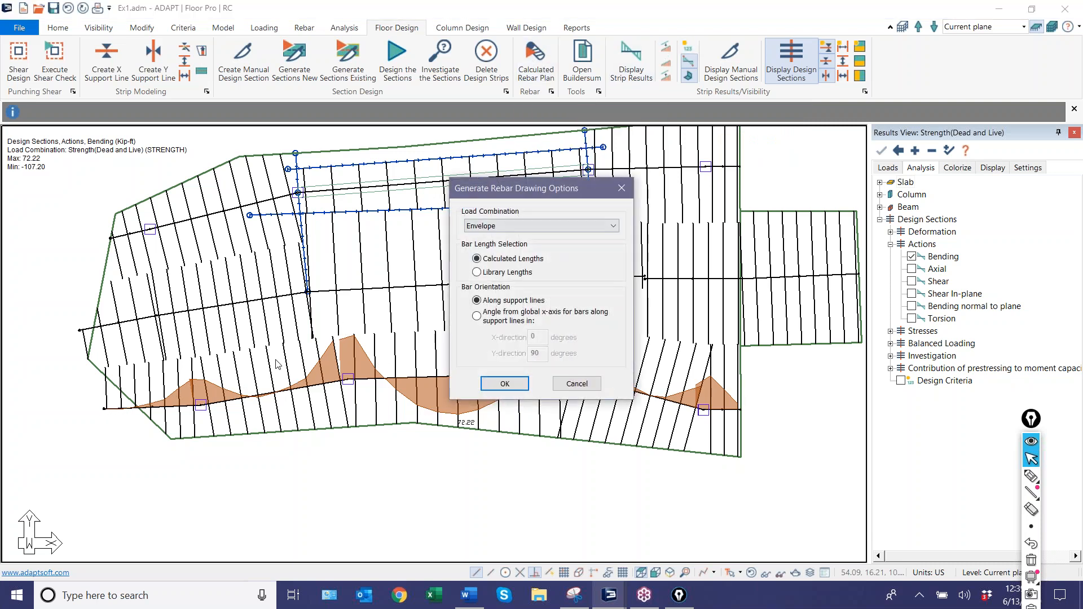
click(478, 226)
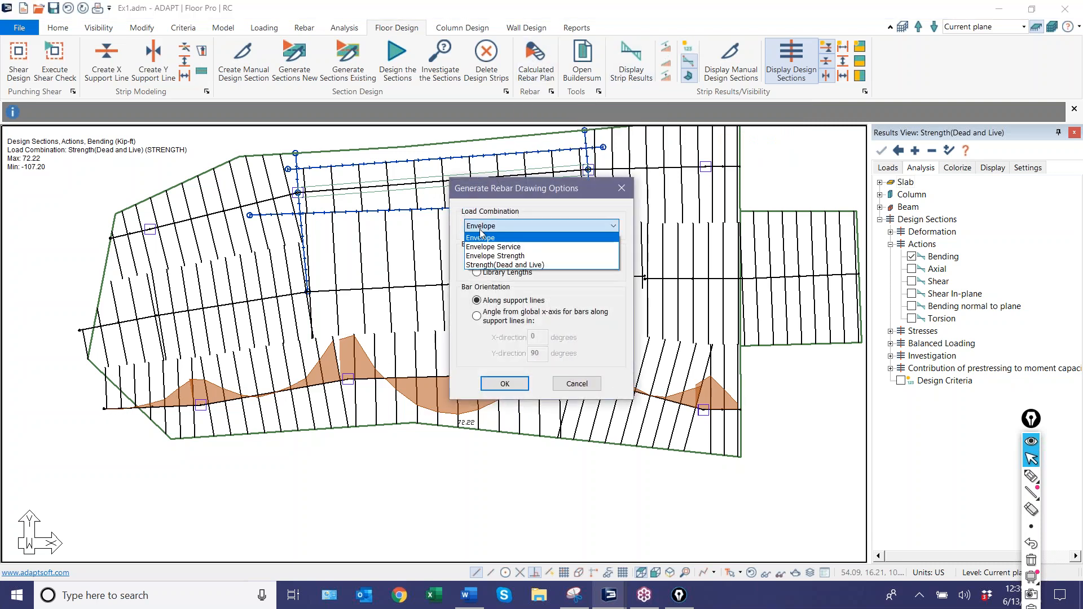
click(501, 265)
click(505, 384)
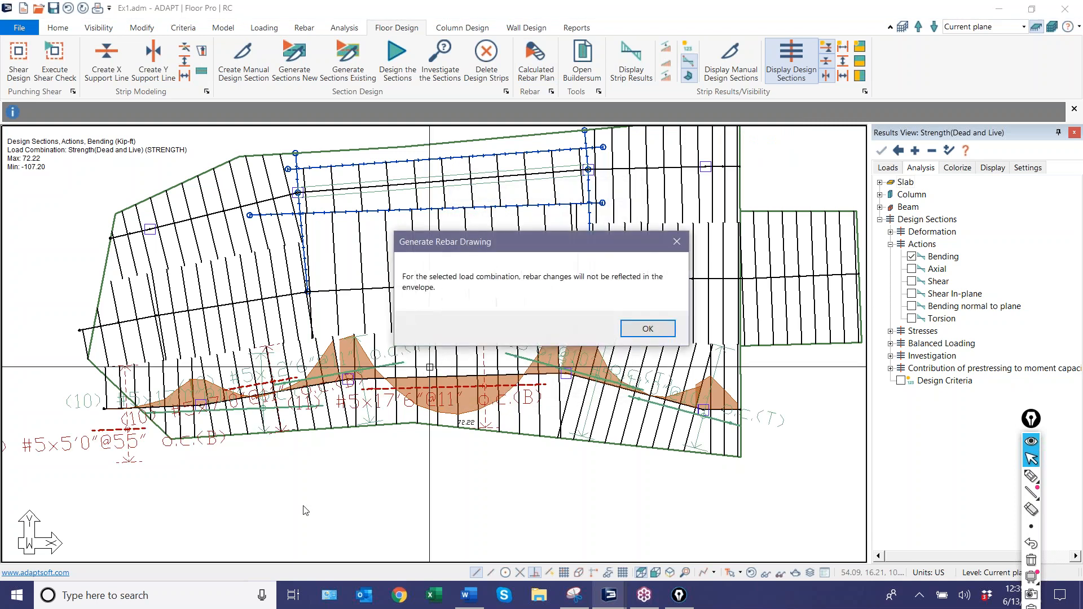
click(648, 329)
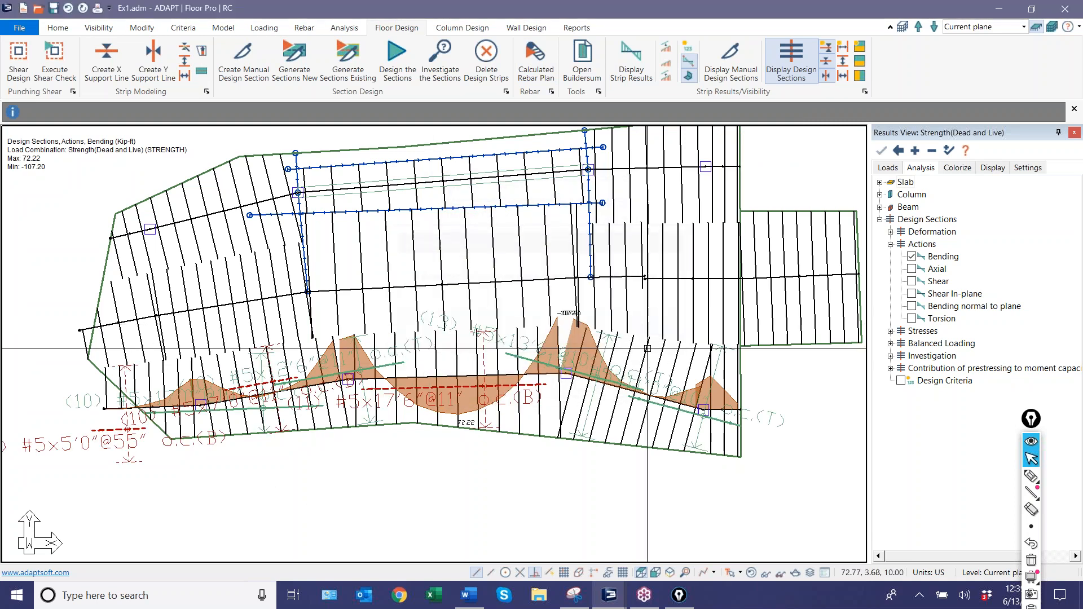
scroll(555, 454, down, 3)
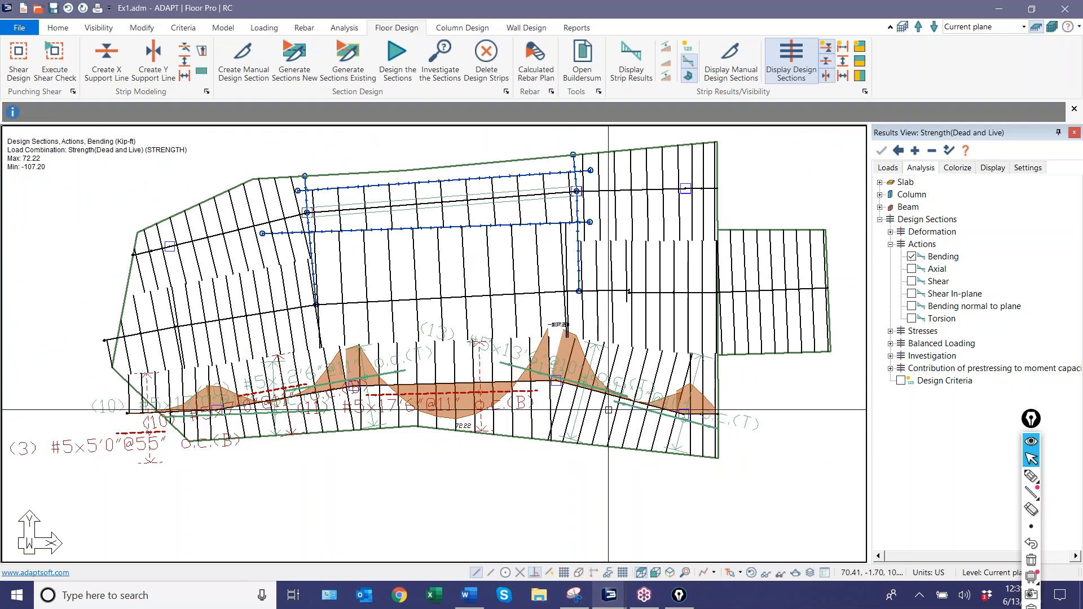
scroll(609, 398, up, 2)
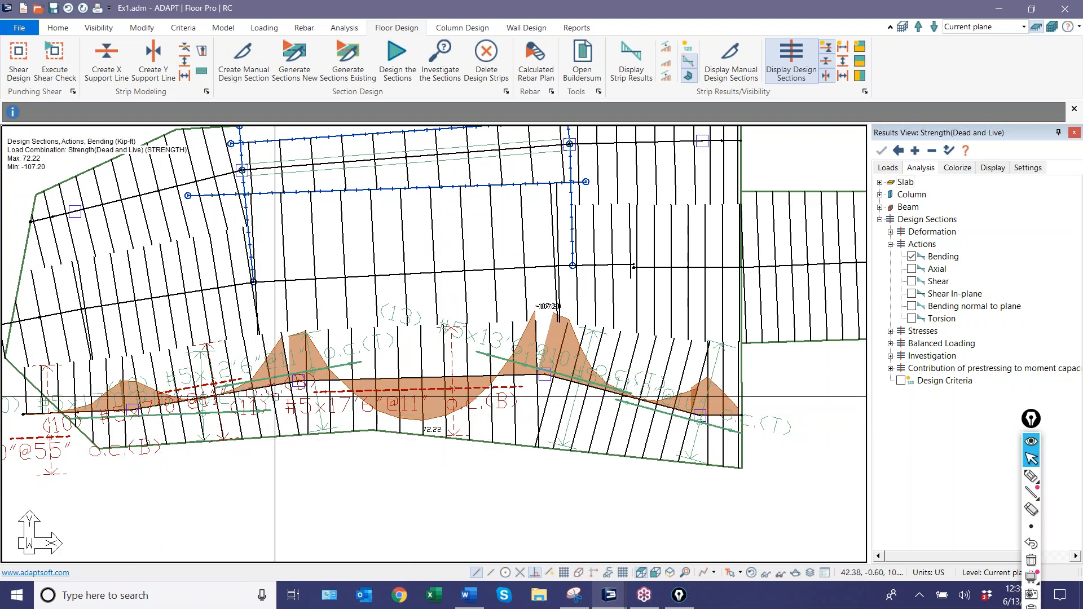
scroll(277, 420, up, 2)
scroll(367, 408, down, 1)
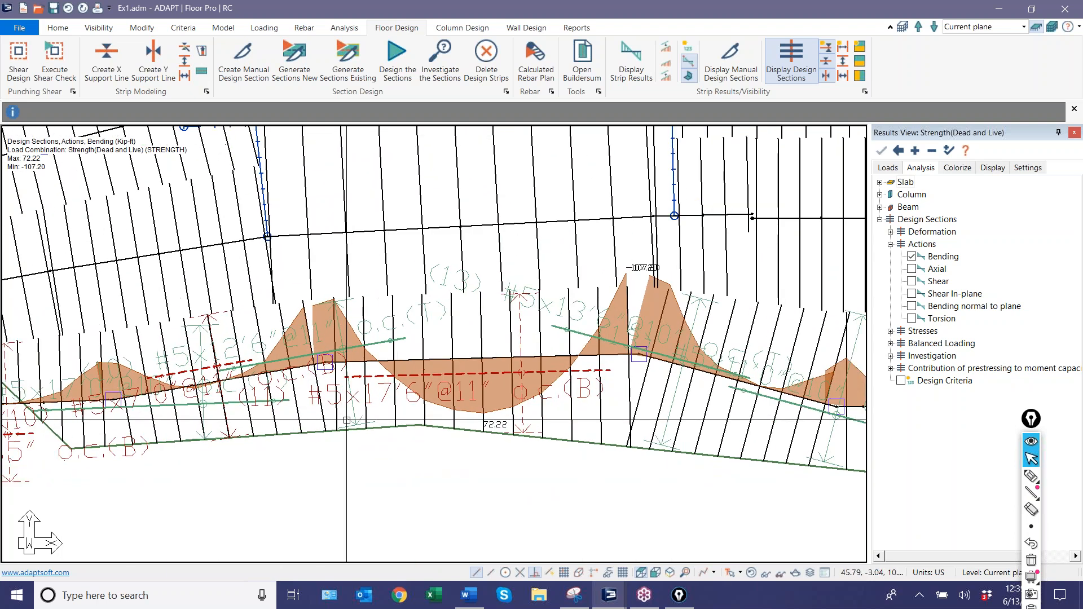
scroll(551, 295, down, 2)
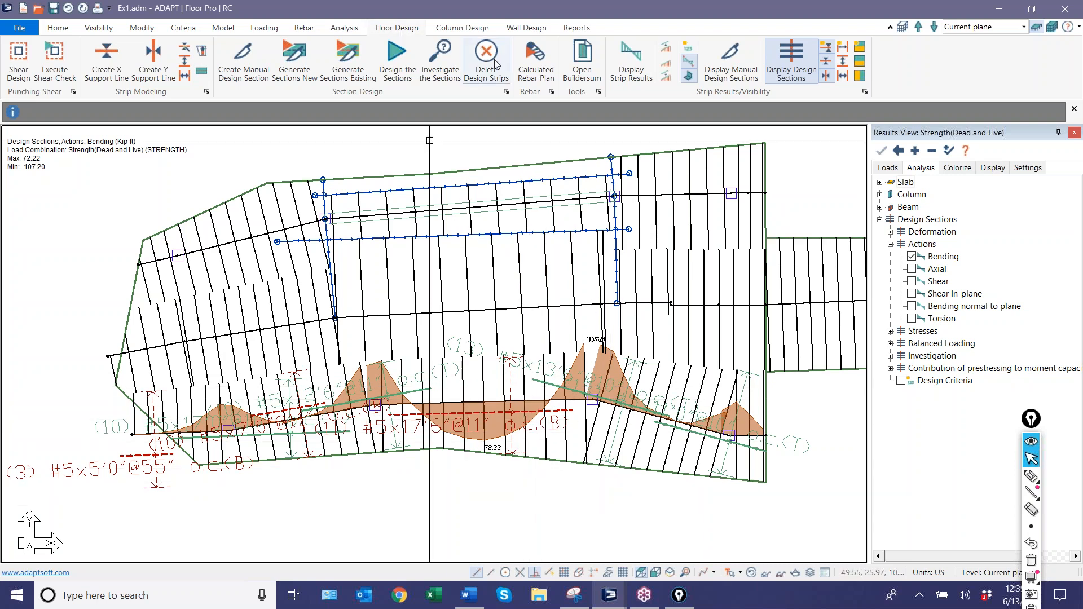
Hide the splitters and rebar, keeping the X-direction support lines displayed, and delete the lowermost support line's four interior vertices at the columns.
click(754, 572)
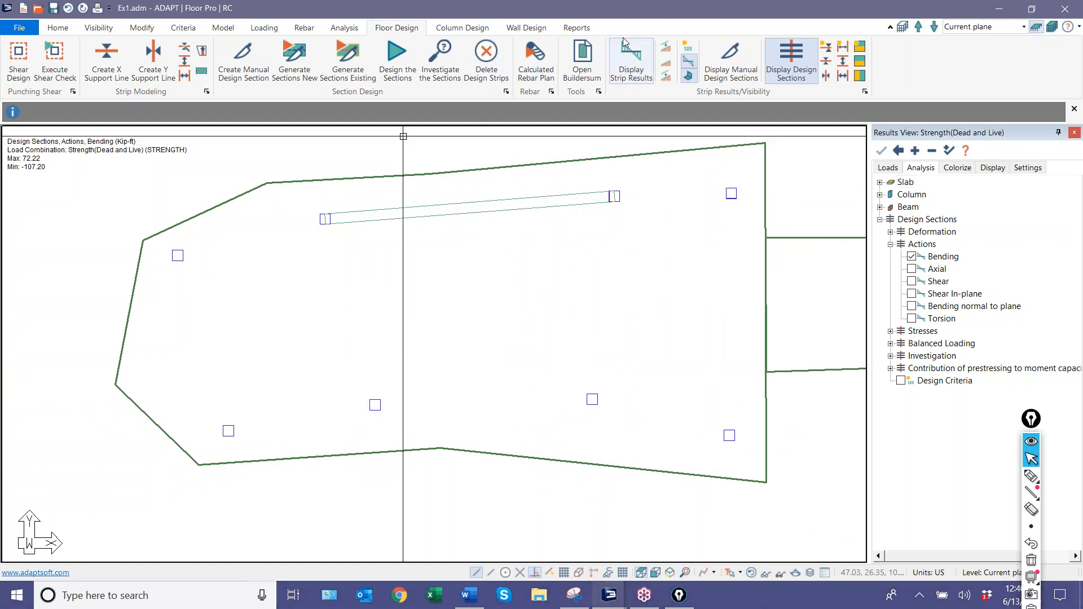
click(827, 61)
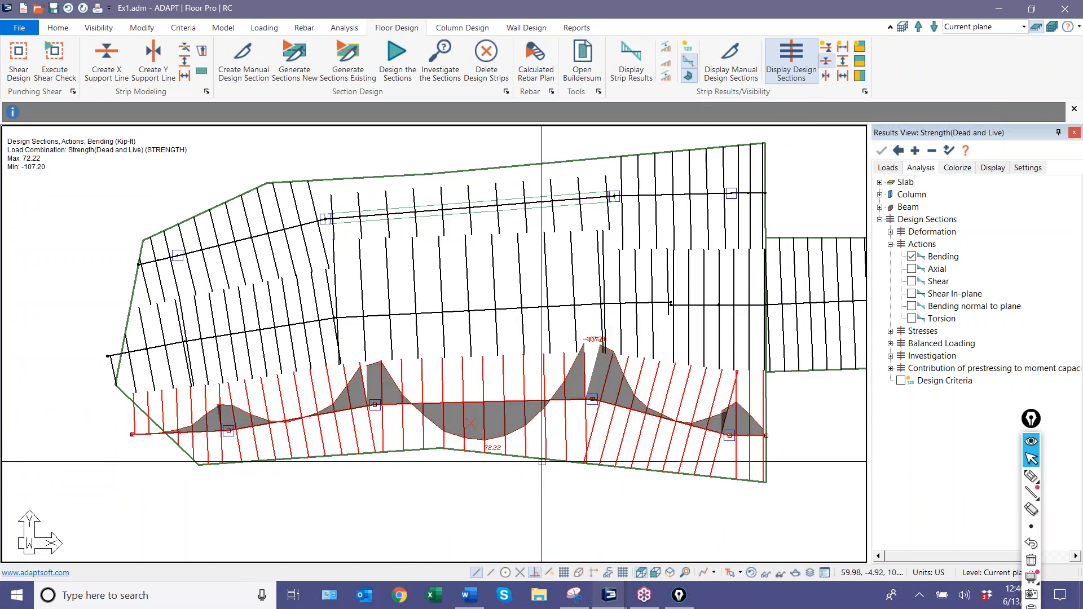
right_click(564, 436)
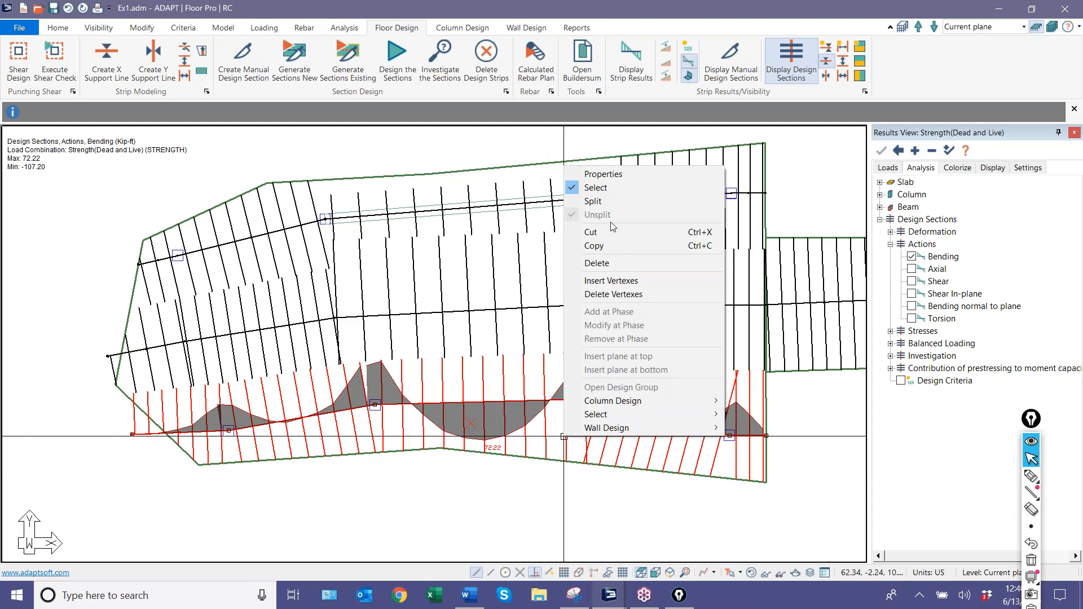
click(610, 295)
click(729, 435)
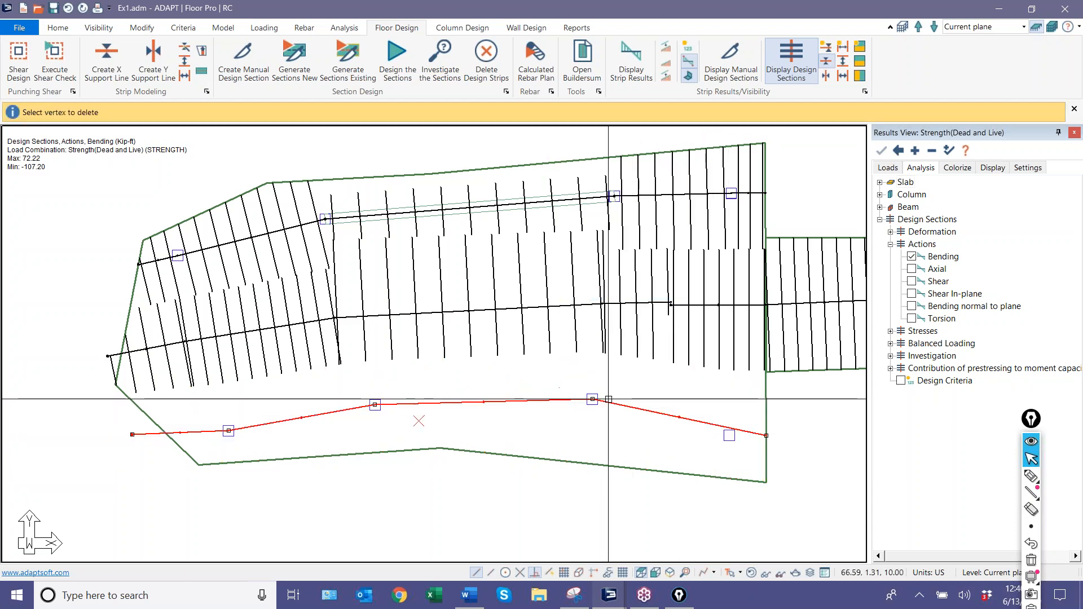
click(554, 401)
right_click(554, 402)
click(604, 259)
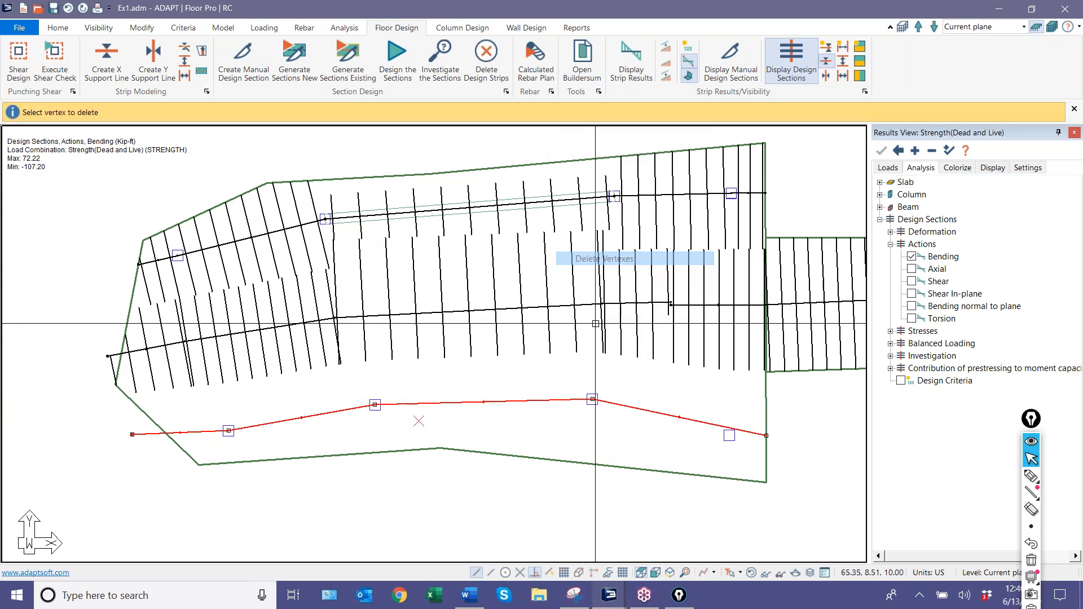
click(592, 400)
click(376, 405)
click(227, 431)
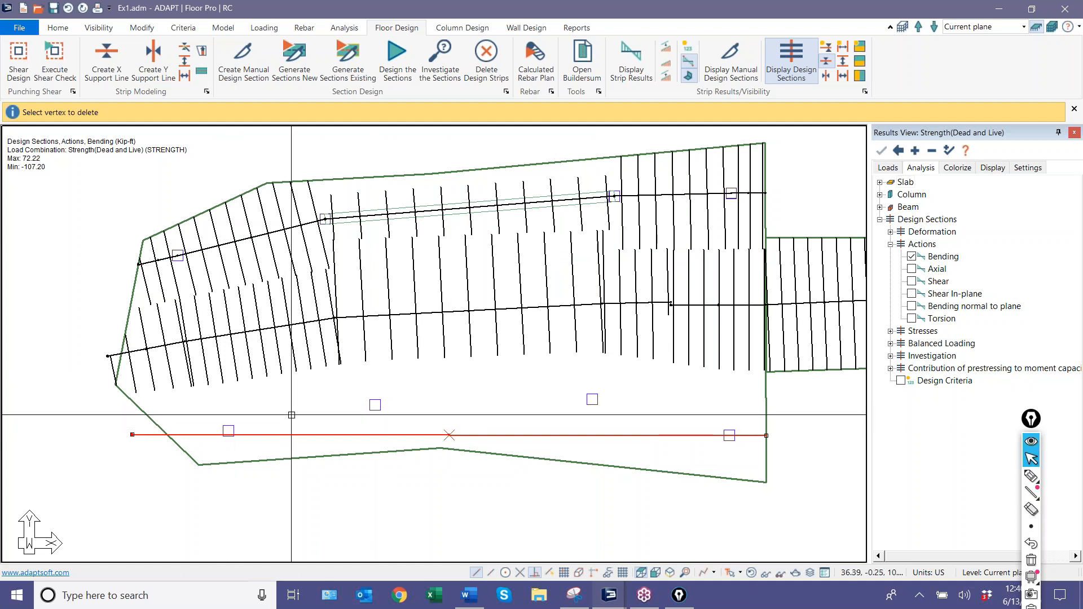
key(Escape)
Move both end vertices of the straightened lowermost support line outside the slab edges so the line runs horizontally between the offset columns.
click(508, 435)
click(767, 435)
click(798, 421)
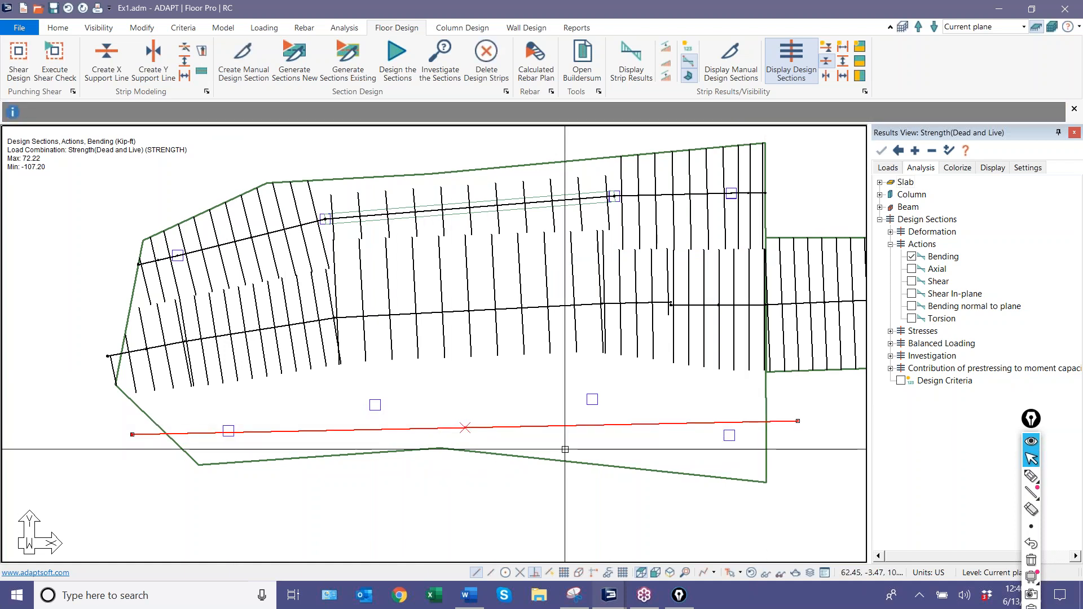
click(132, 434)
click(113, 420)
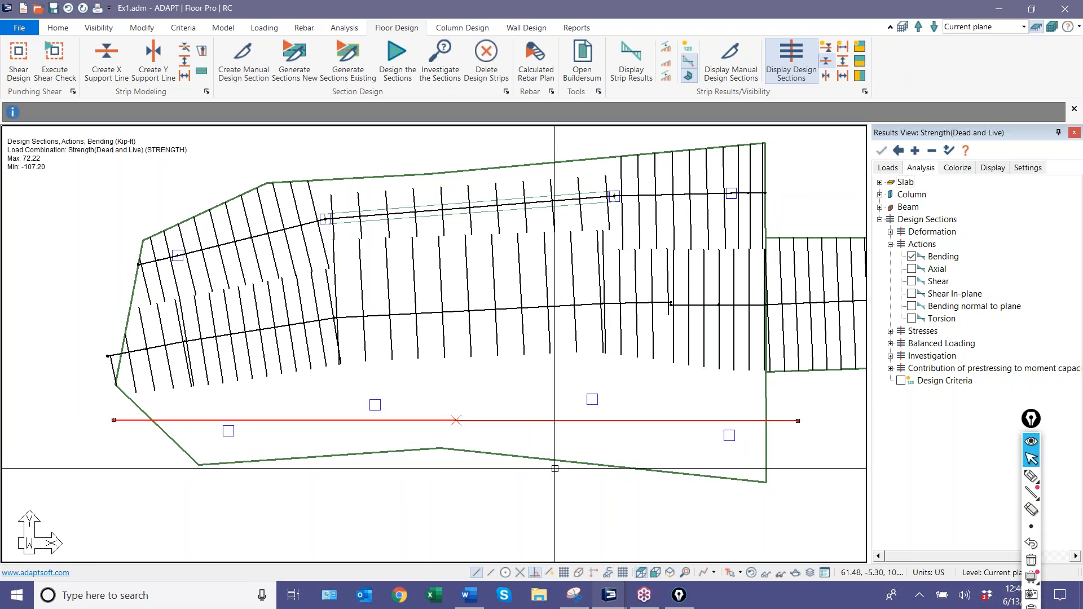
click(546, 499)
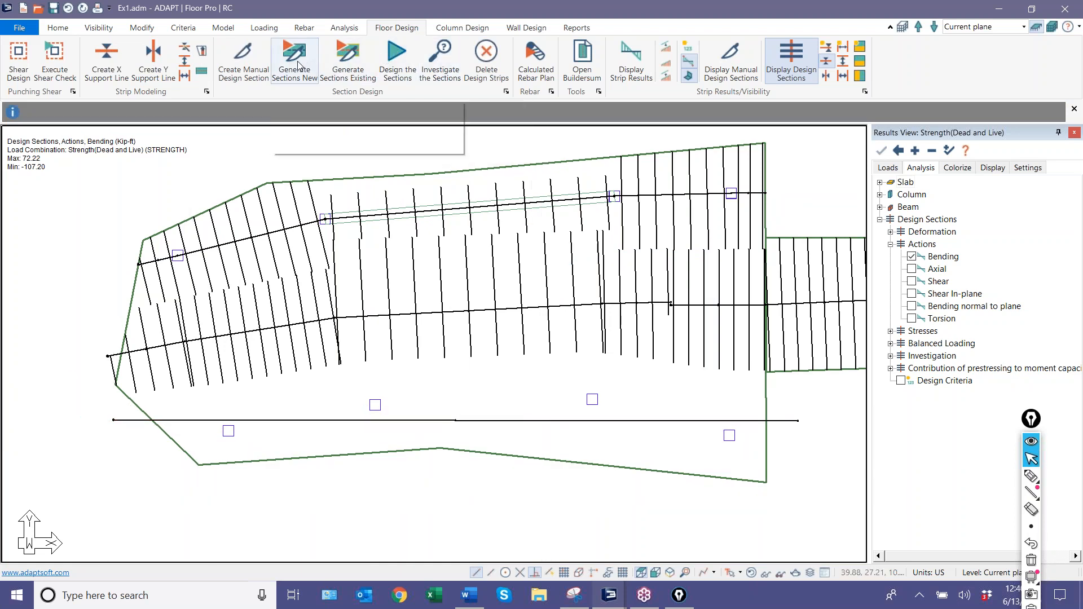
Set the lowermost support line's maximum number of design sections per span to 36 and generate new design sections.
click(385, 59)
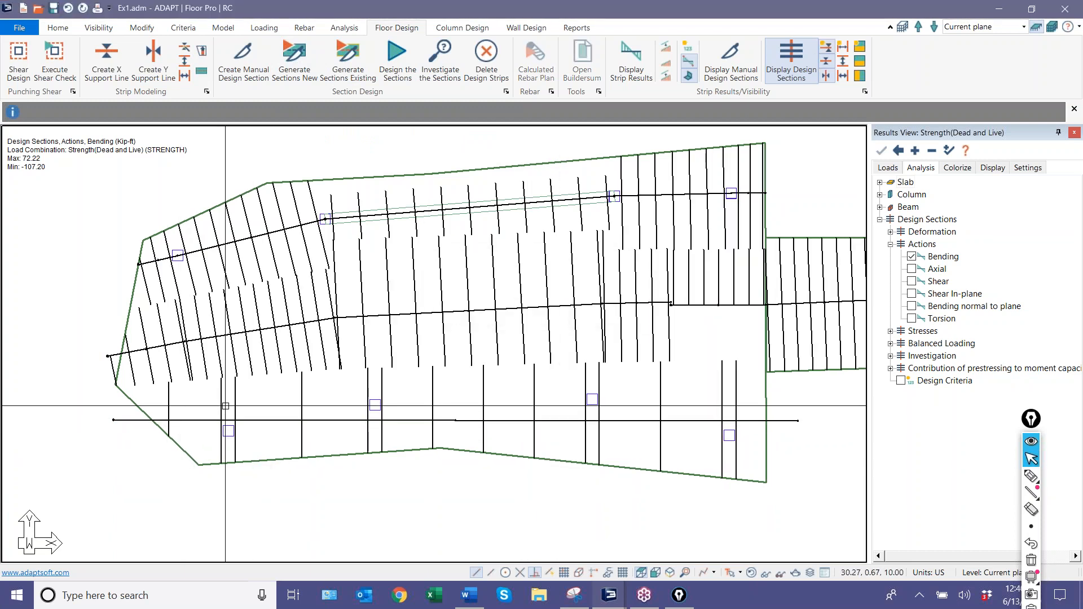
double_click(518, 420)
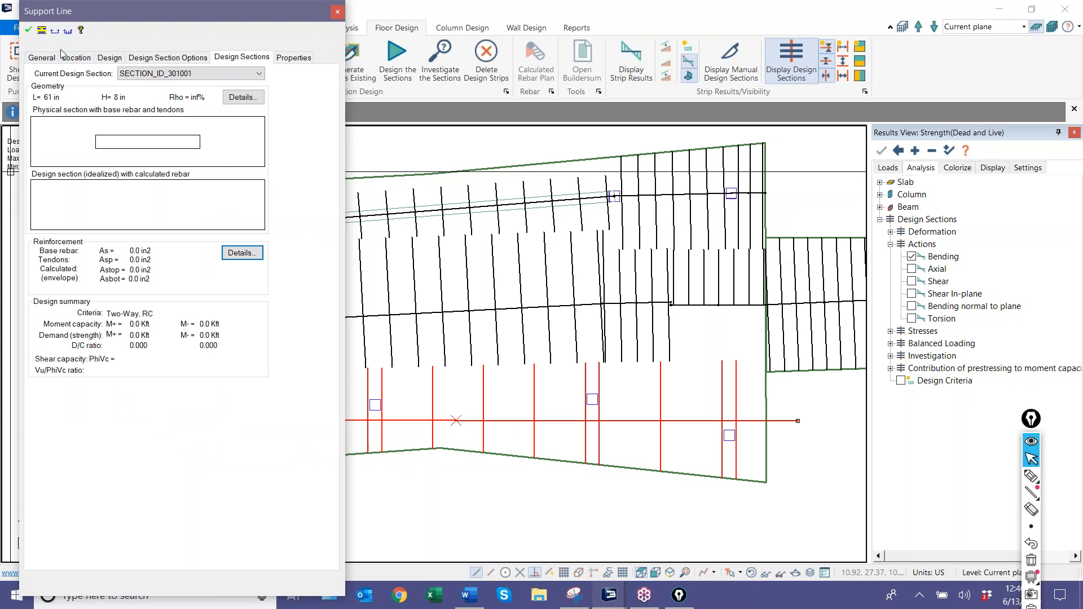
click(129, 62)
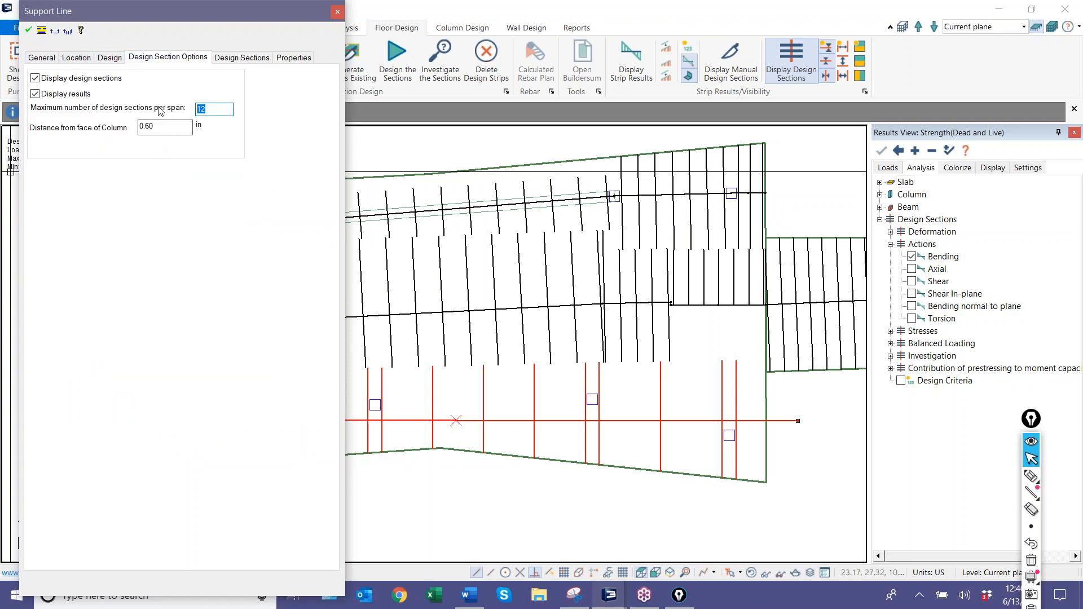
click(29, 31)
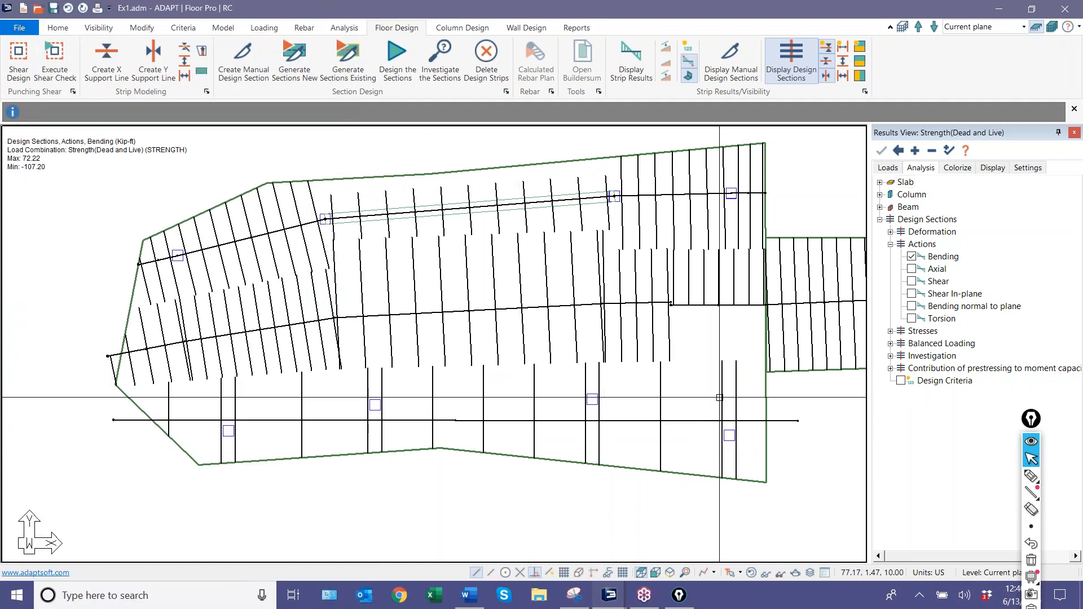
click(395, 60)
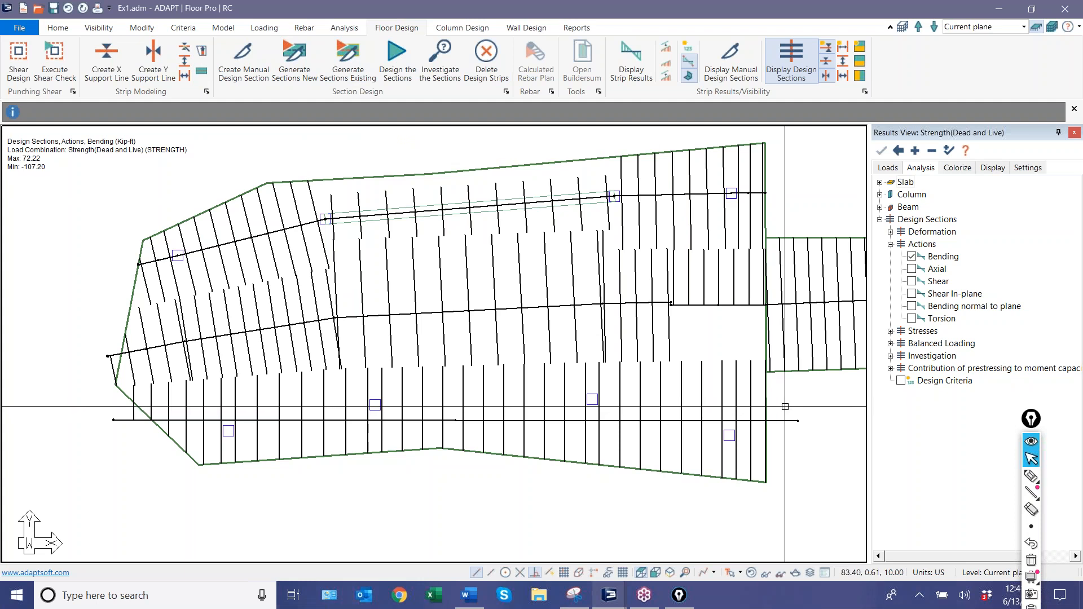
Design the regenerated sections and inspect the bending curve along the straightened lowermost support line.
click(395, 420)
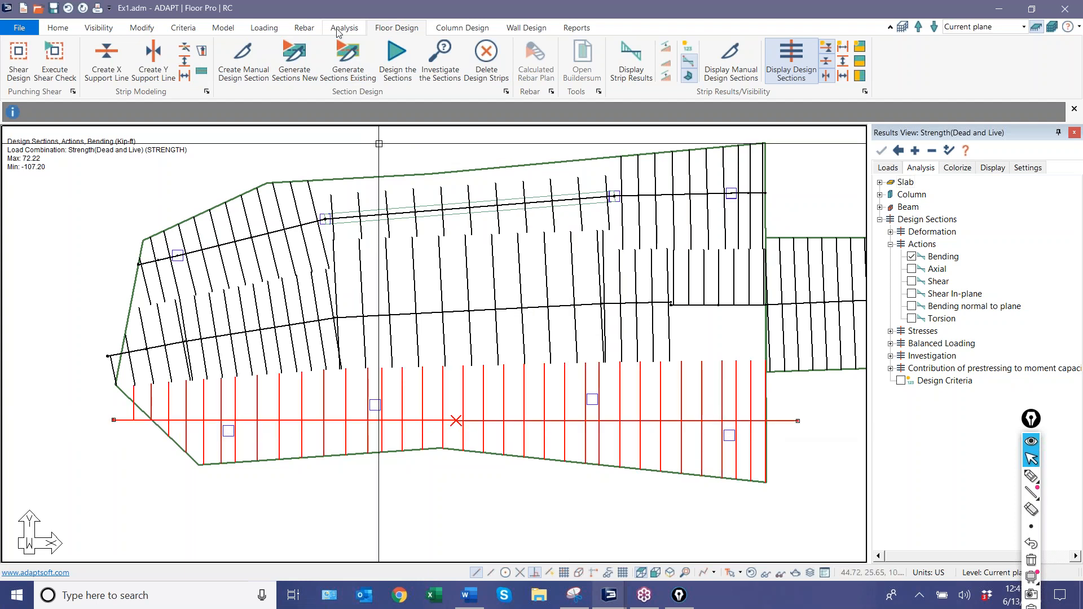
click(397, 57)
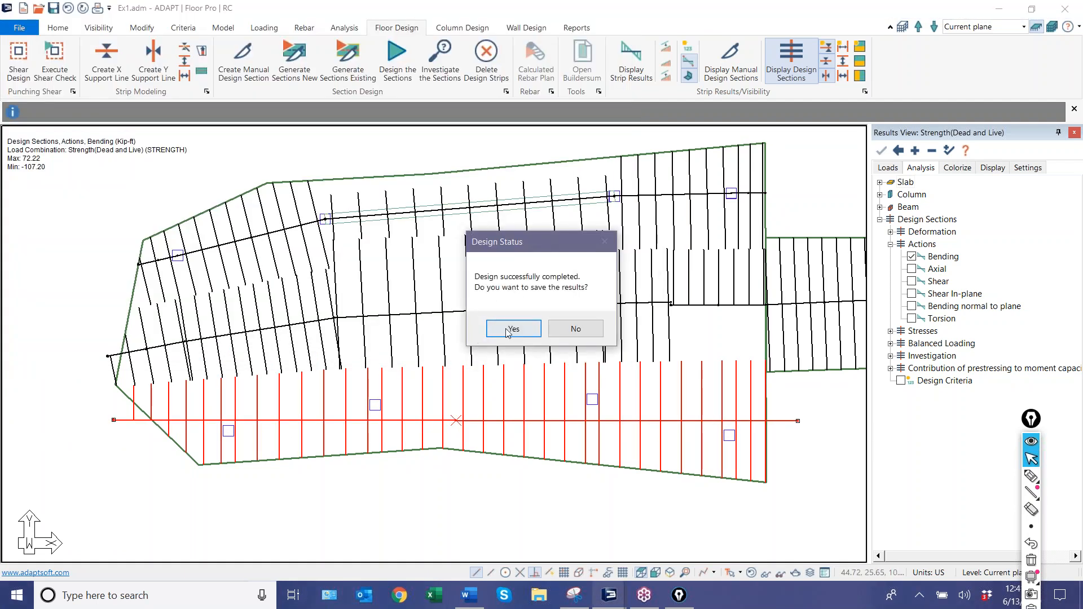
click(512, 330)
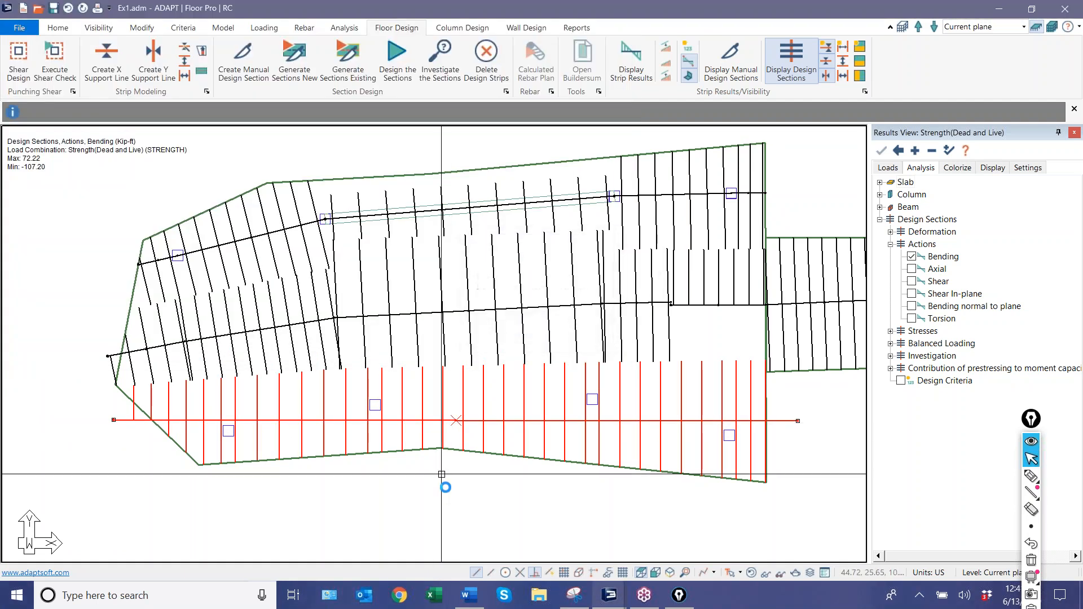
scroll(487, 499, up, 3)
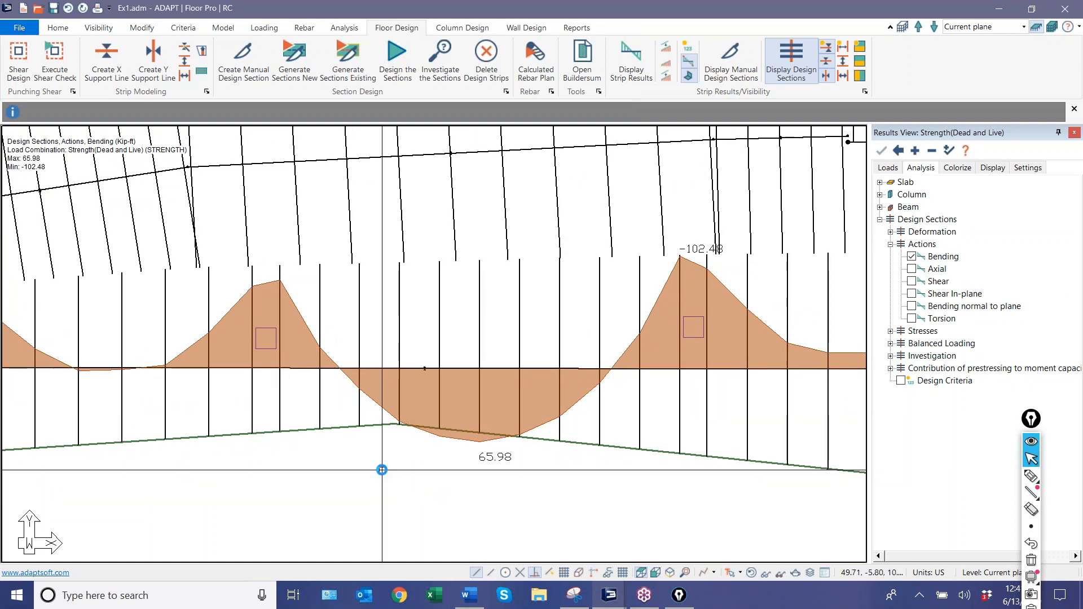
scroll(395, 463, down, 3)
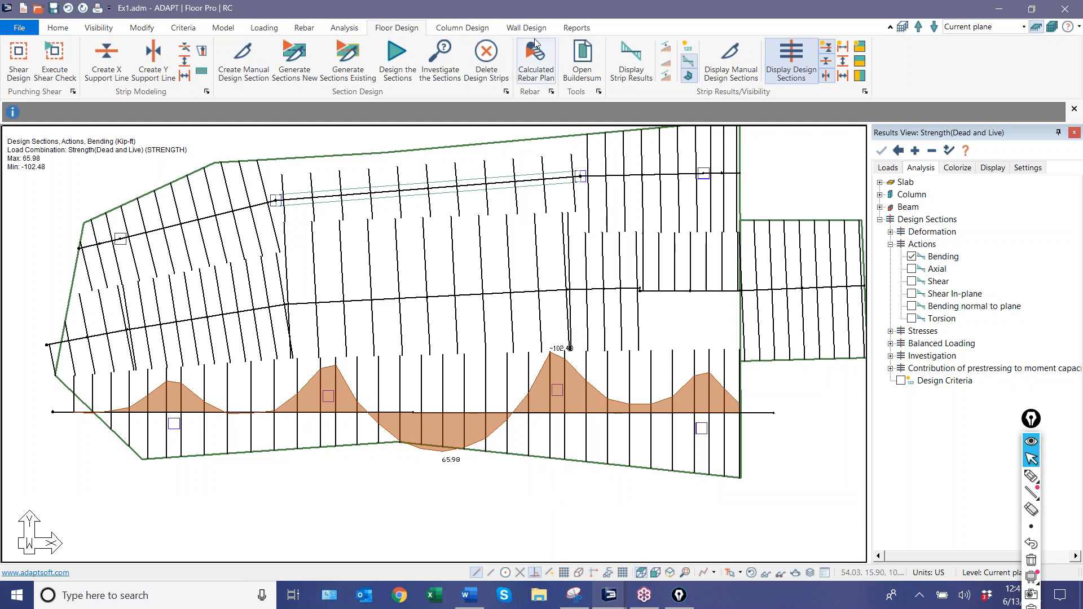
Generate the calculated rebar plan for Strength(Dead and Live) on the straightened support line, and inspect its top and bottom bars.
click(542, 226)
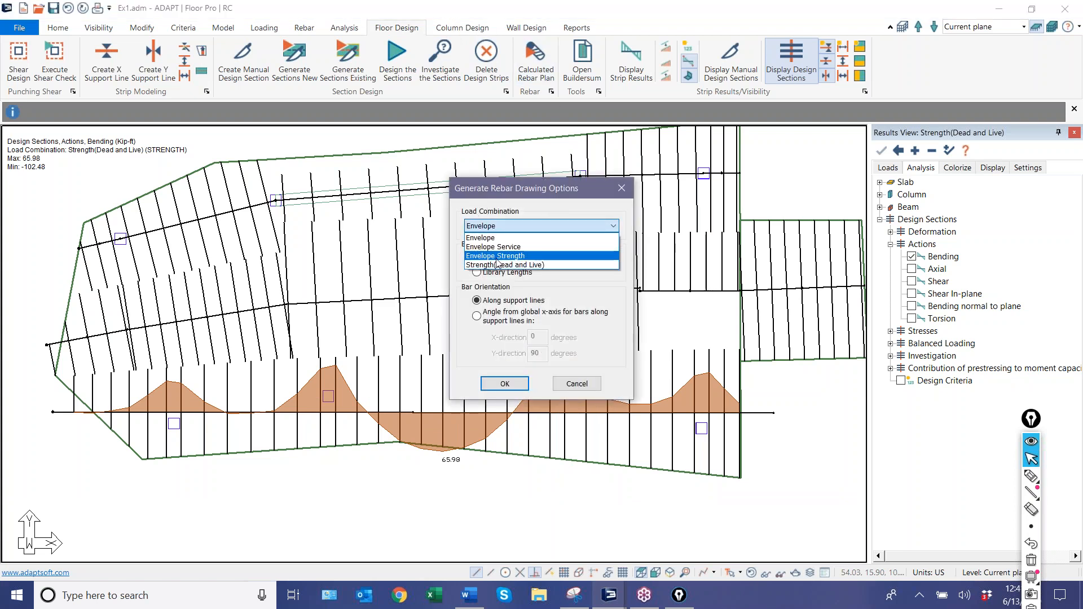
click(499, 265)
click(505, 383)
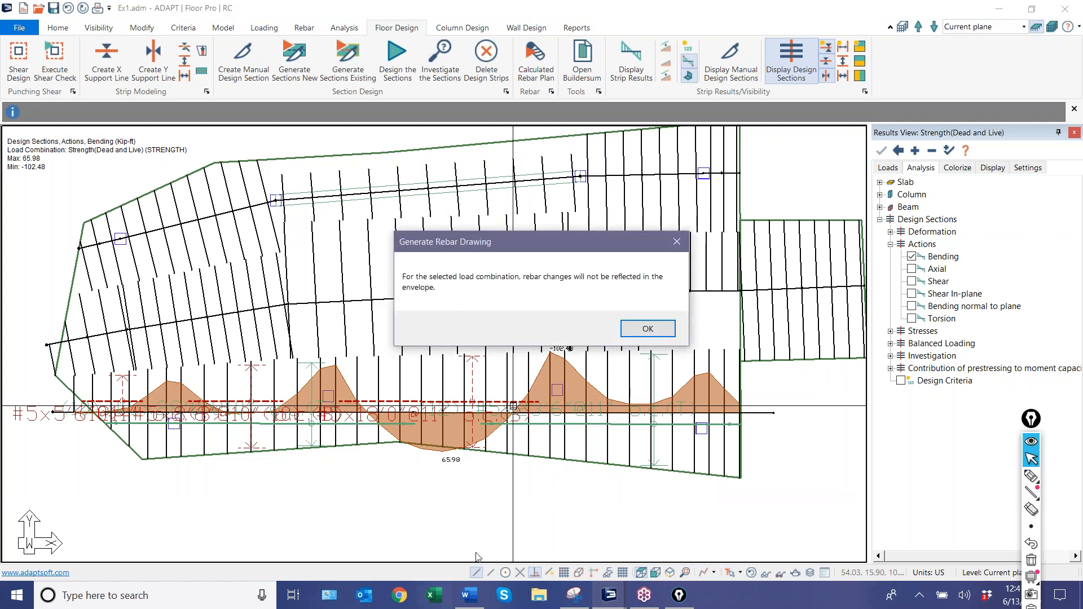
click(647, 329)
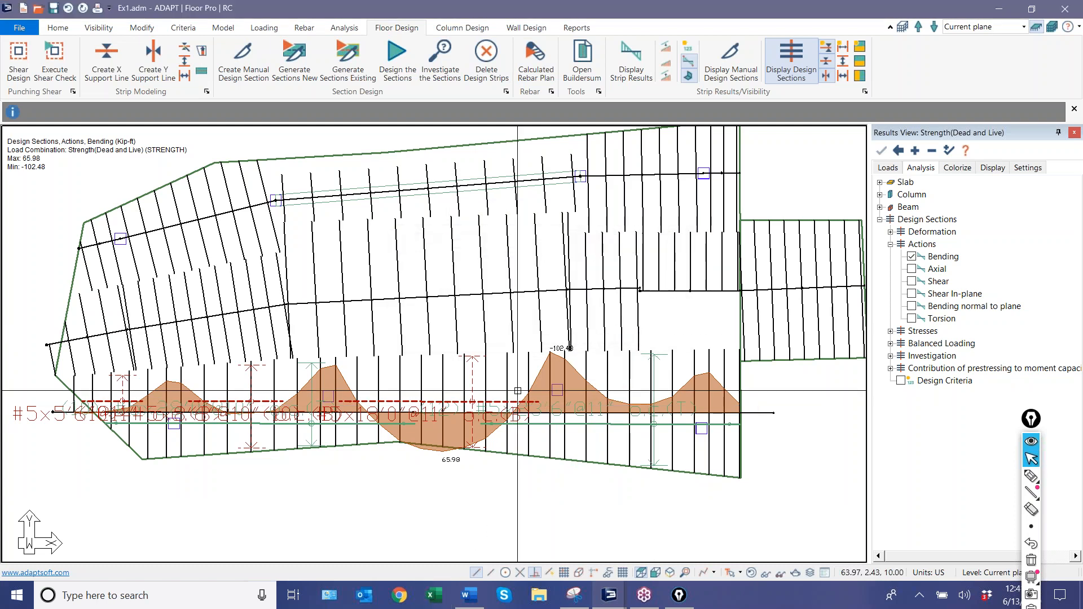
scroll(188, 437, up, 2)
scroll(188, 437, down, 1)
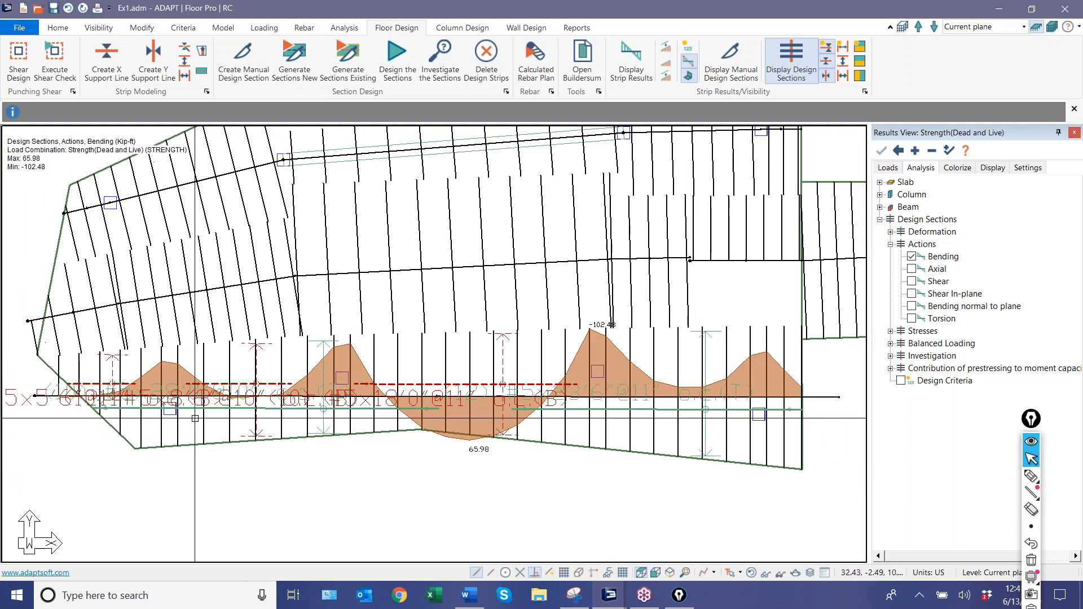
scroll(621, 404, up, 2)
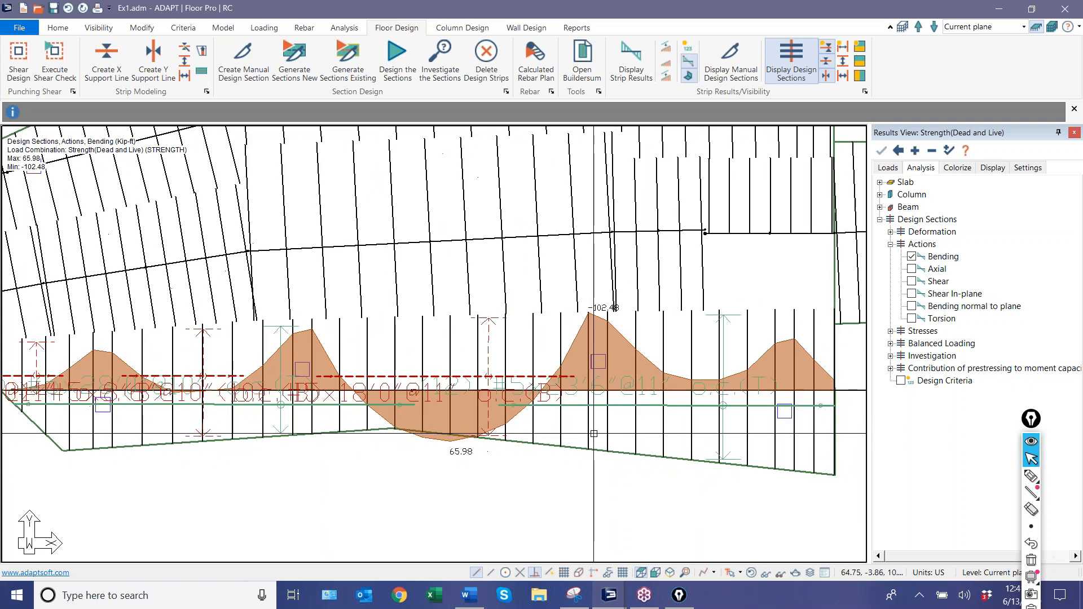
scroll(542, 458, down, 1)
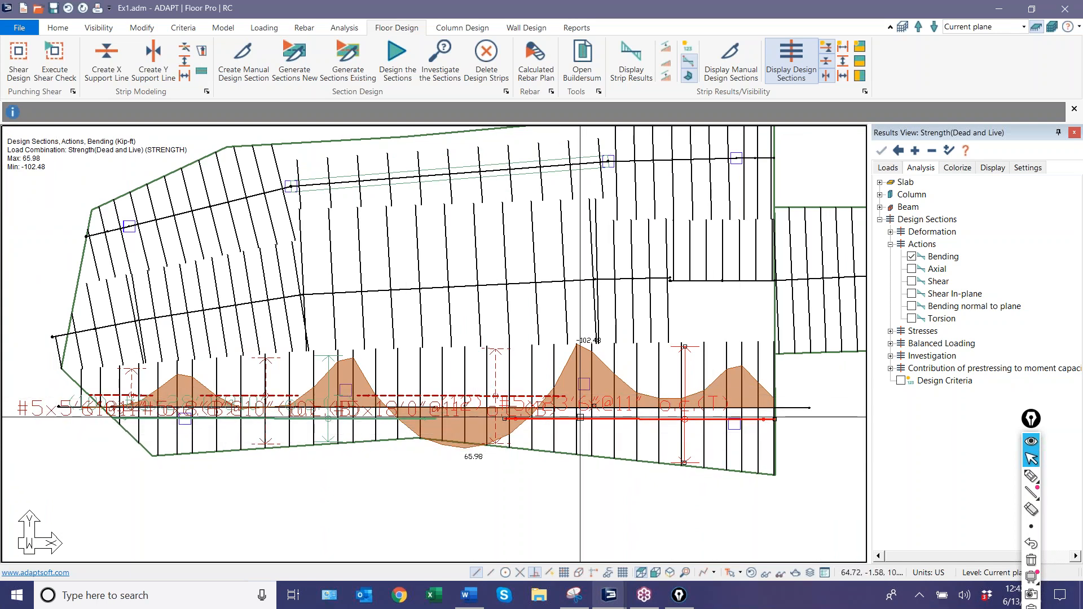
Mark up the rebar and both ends of the straightened lowermost support line with the annotation pen, and erase all marks.
scroll(567, 438, up, 3)
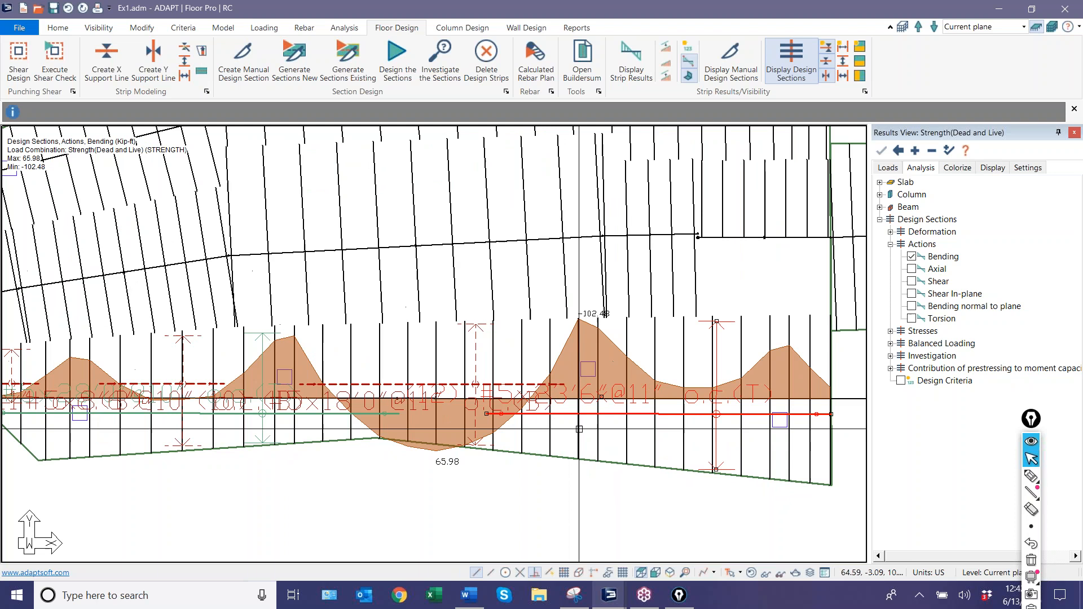
scroll(540, 418, down, 3)
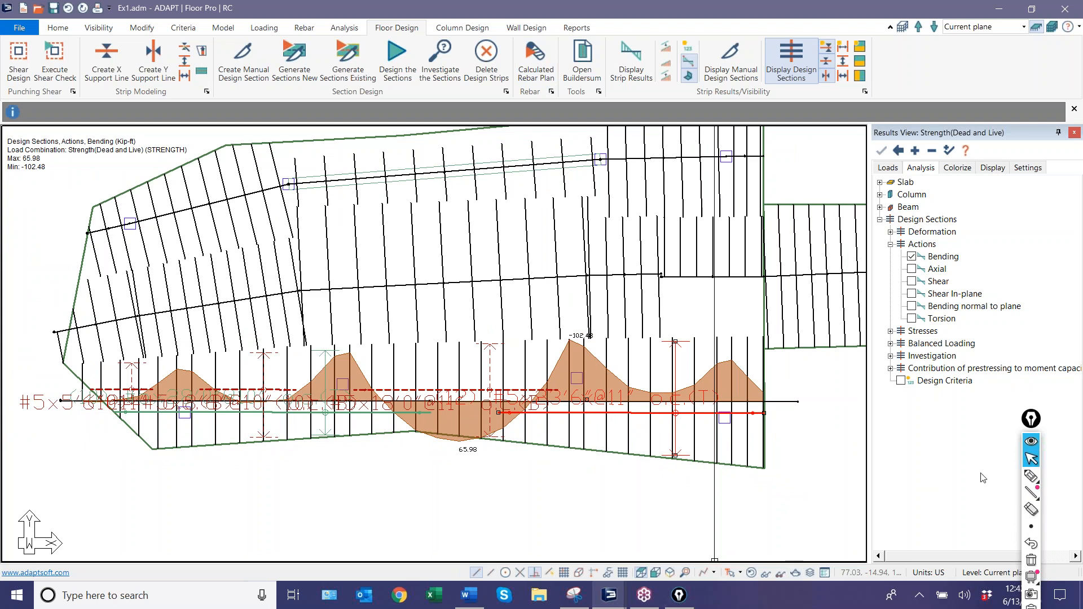
drag(1031, 421, 965, 176)
mouse_move(966, 236)
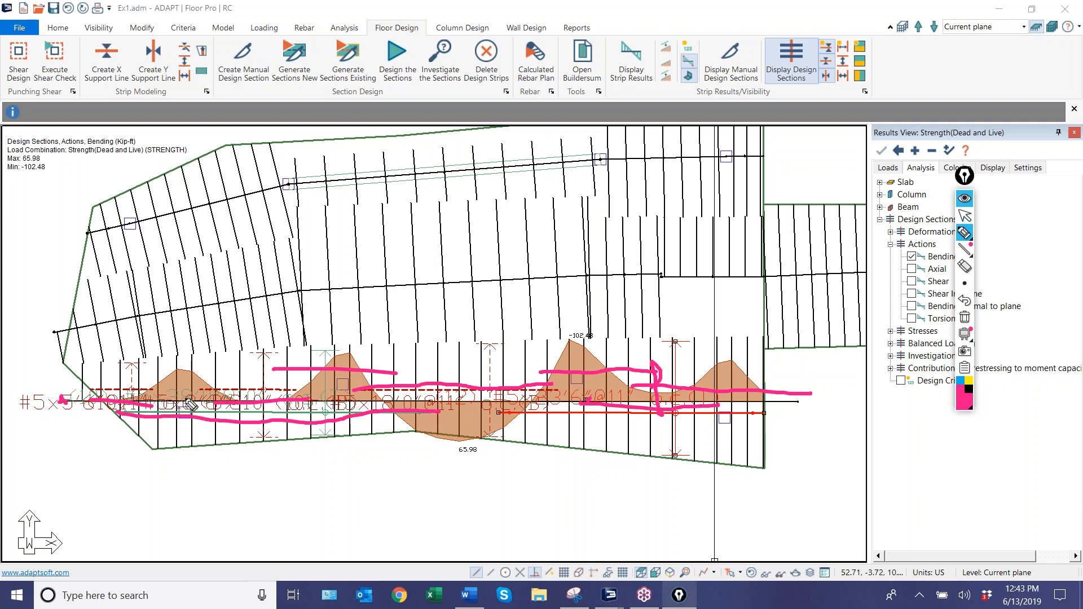
mouse_move(48, 420)
mouse_down()
mouse_move(47, 438)
mouse_move(84, 432)
mouse_up()
click(802, 418)
drag(809, 424, 826, 440)
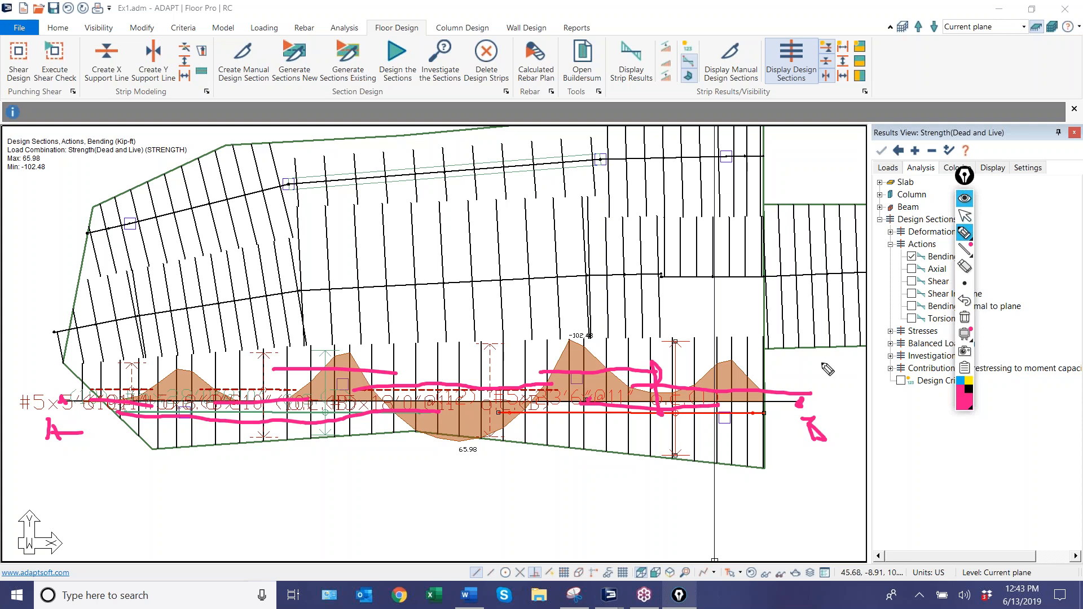
click(964, 318)
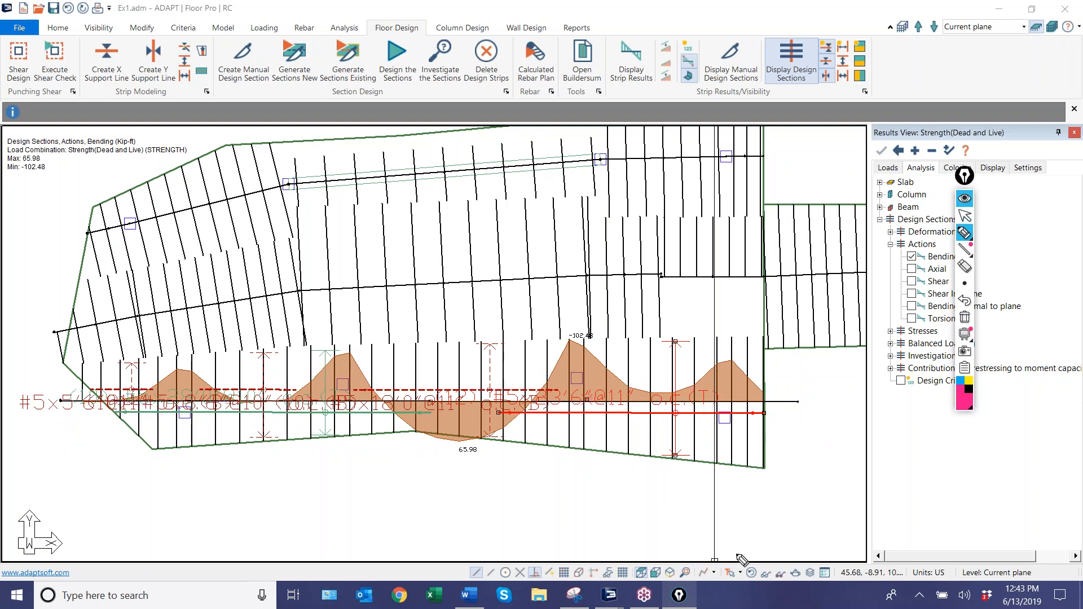
click(965, 215)
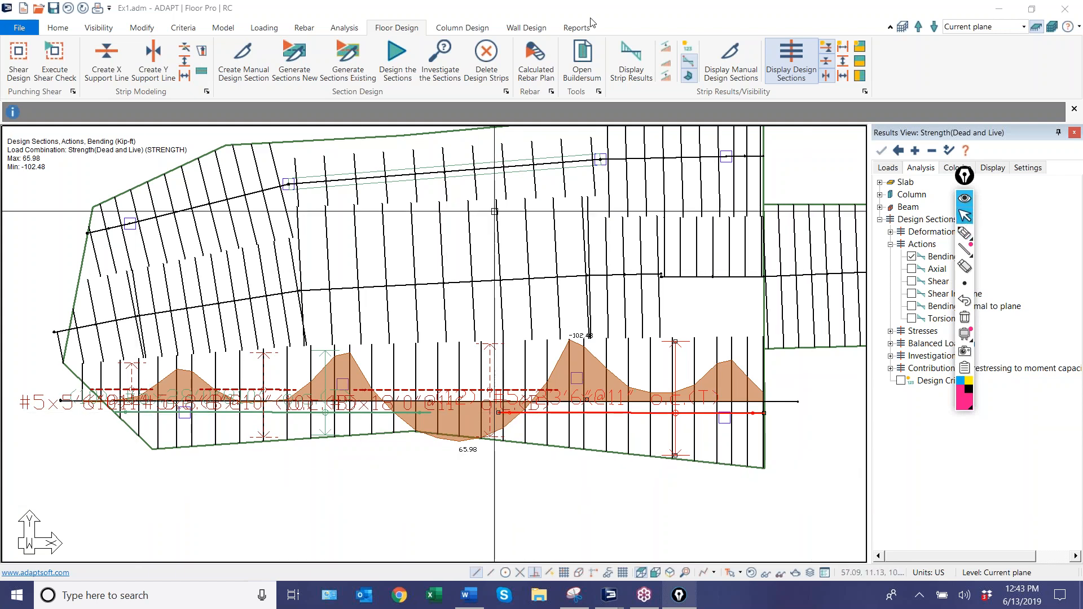
Hide the calculated rebar and the design sections' bending curve from the Ex1 plan.
click(305, 29)
click(395, 58)
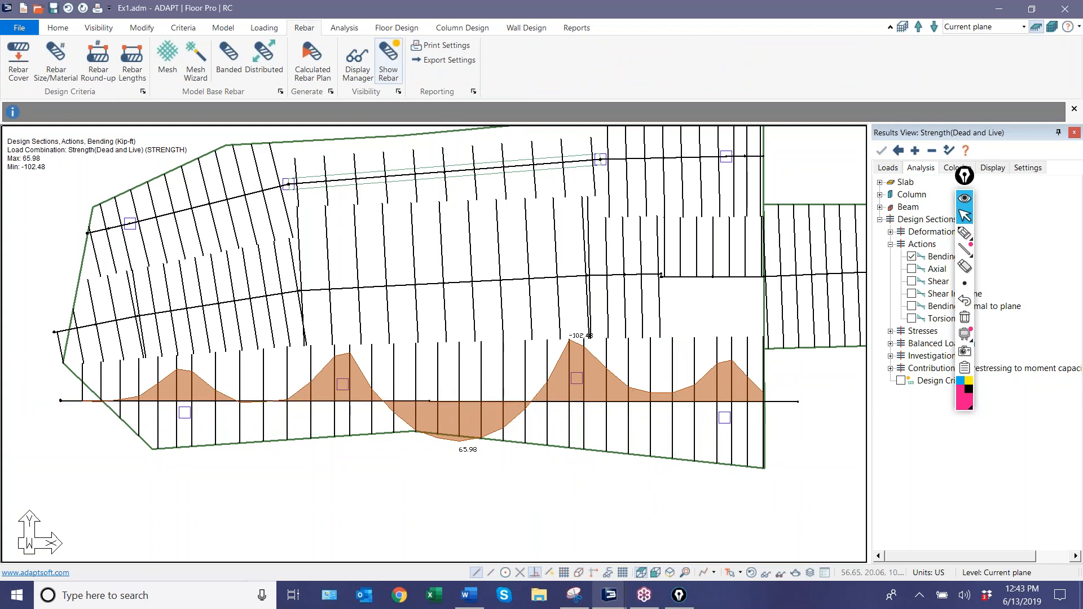
click(912, 256)
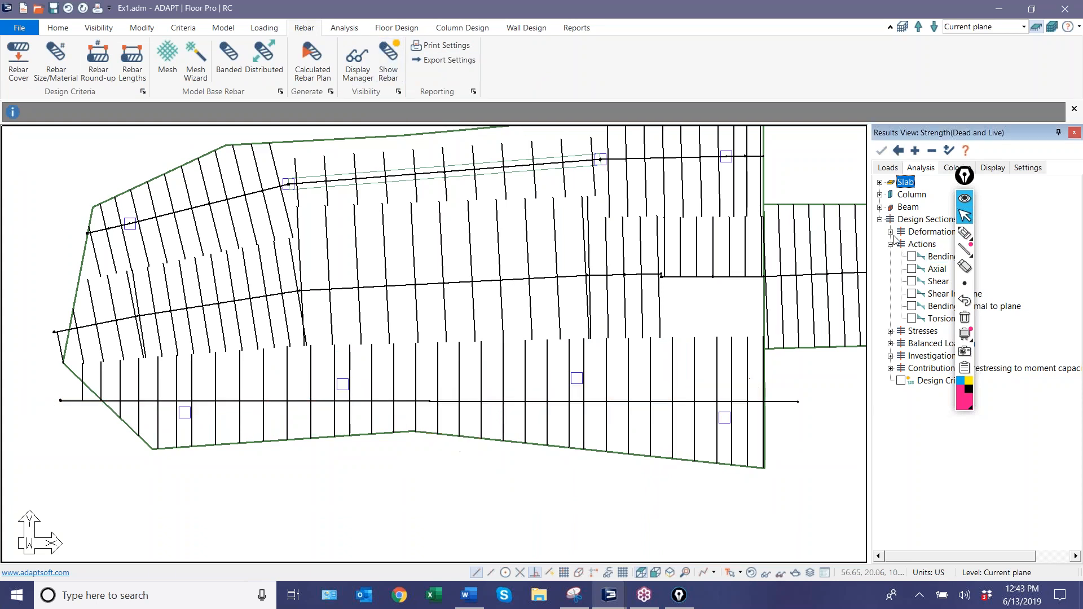
Display the design sections' Z-Translation deformation and examine the section status along the straightened lowermost support line.
click(890, 232)
click(911, 244)
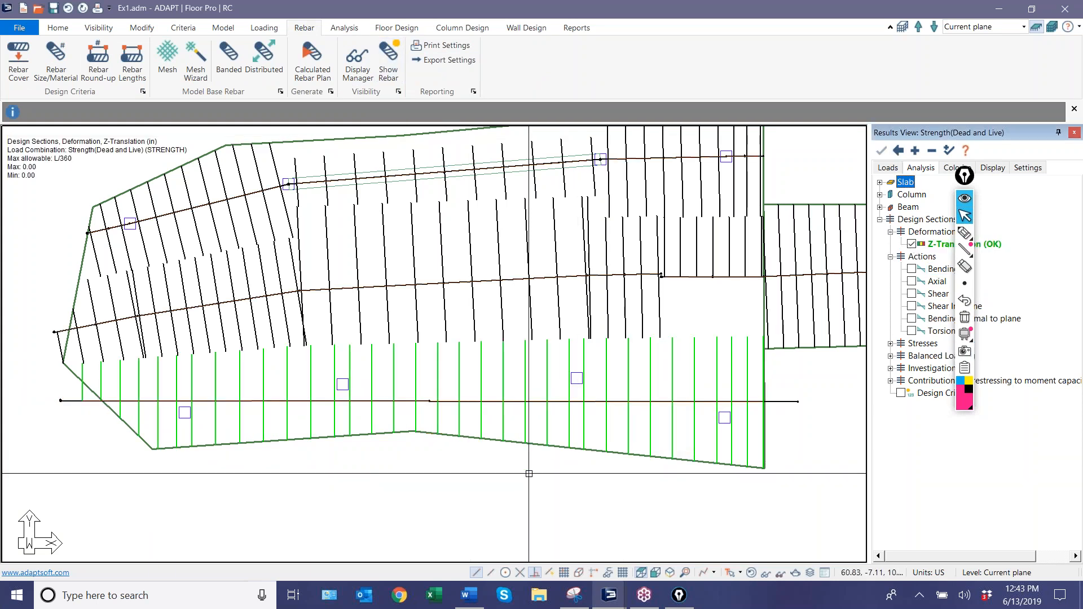
drag(961, 176, 1035, 222)
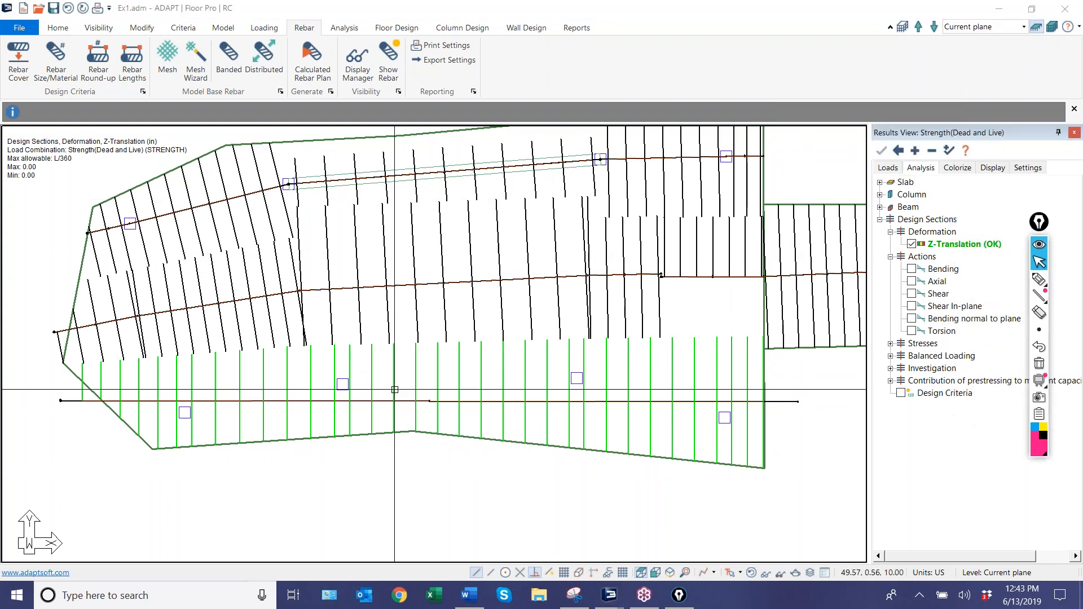
scroll(435, 381, down, 4)
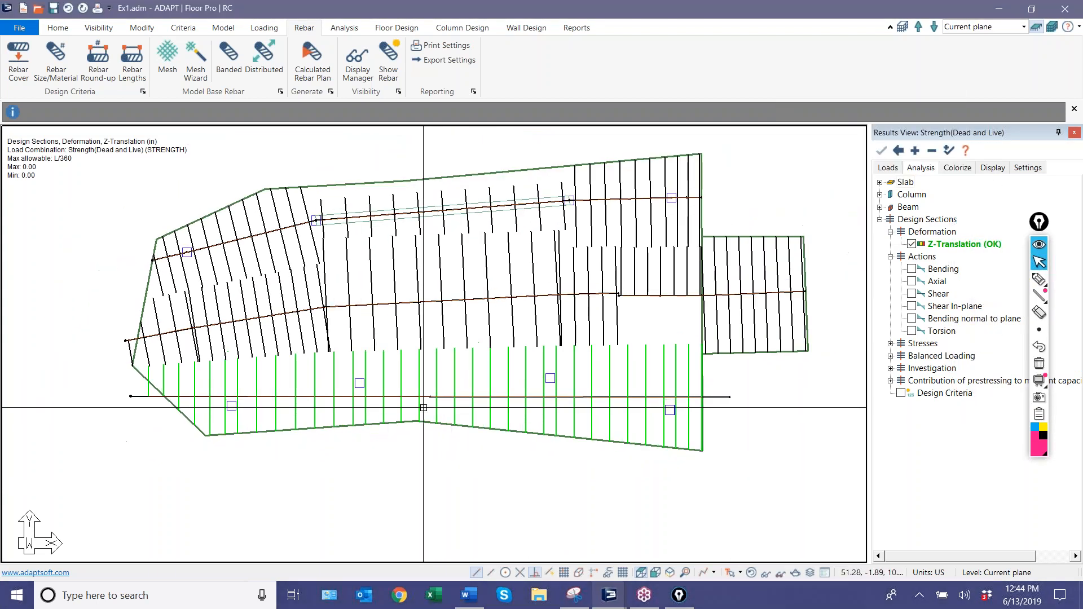
scroll(420, 406, up, 4)
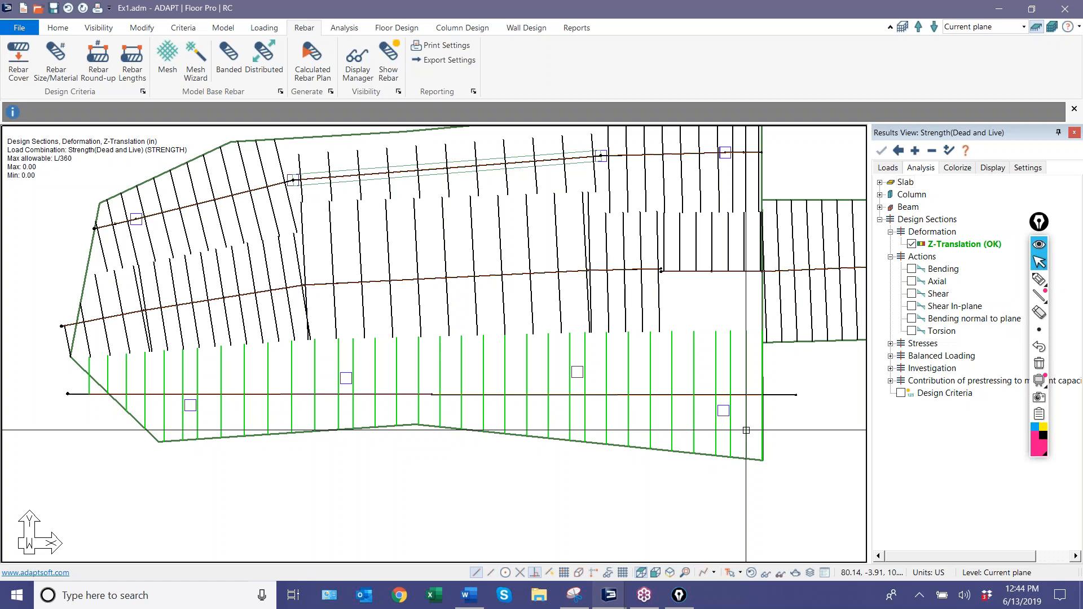
scroll(358, 442, down, 2)
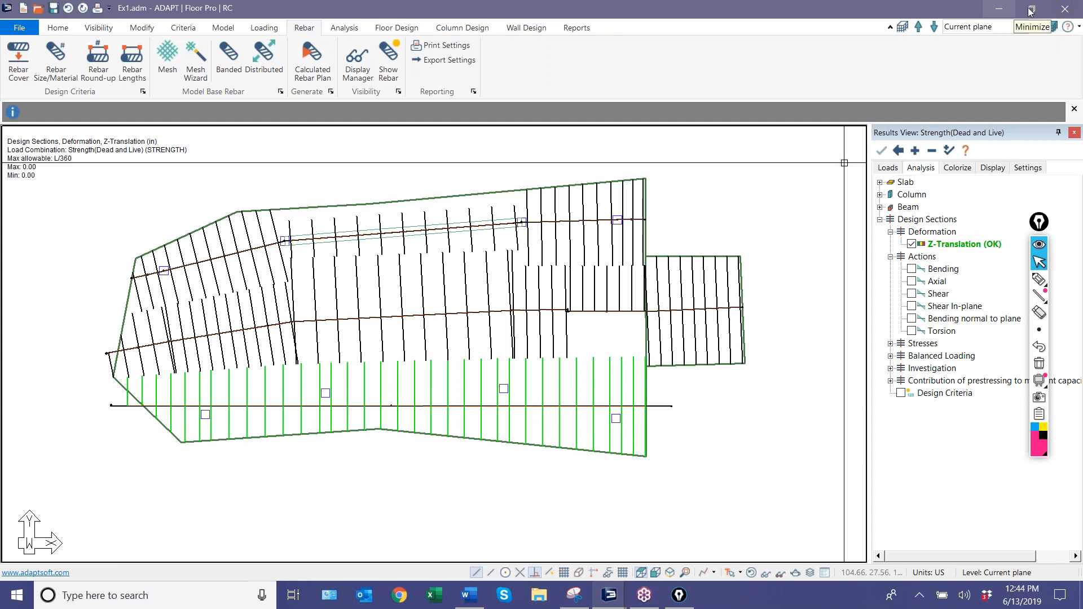
Close Ex1.adm with its changes saved, and switch to the SL_Sp_Webinar7.adm model with its whole slab plan in view.
click(1066, 10)
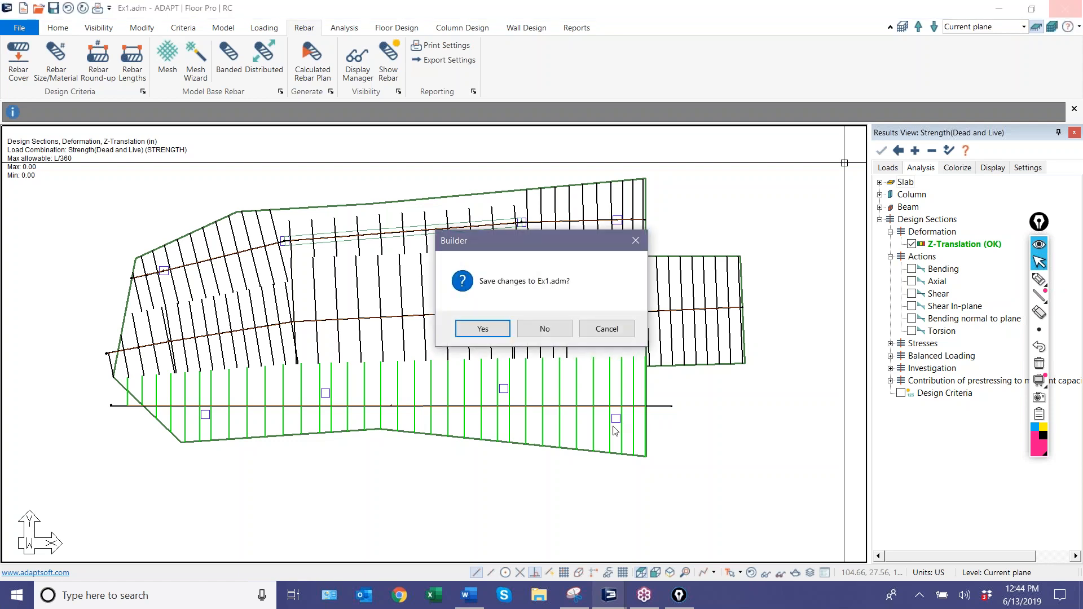
key(Return)
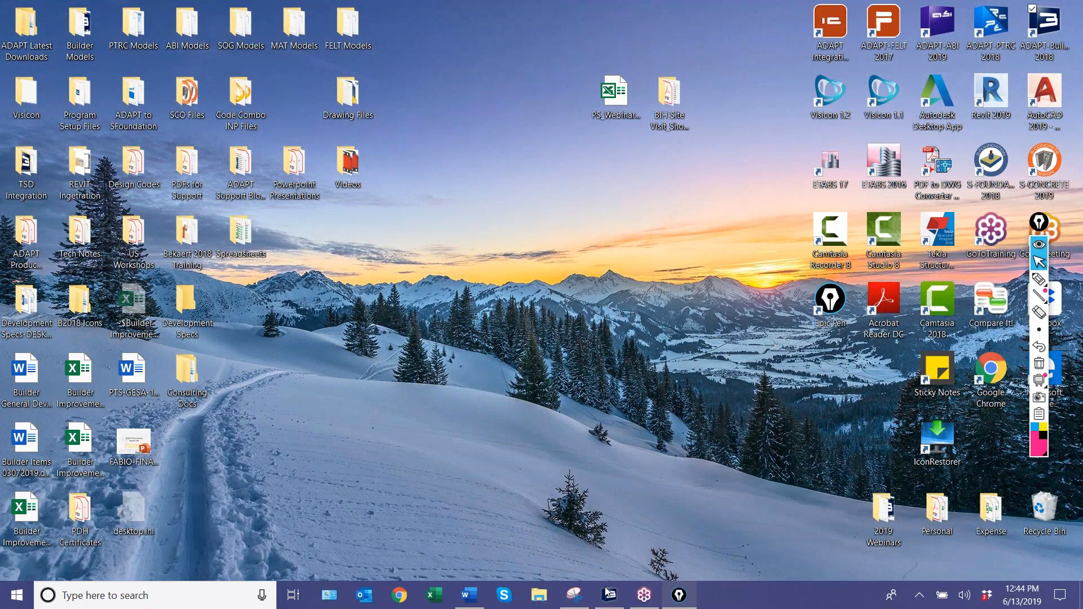
click(609, 595)
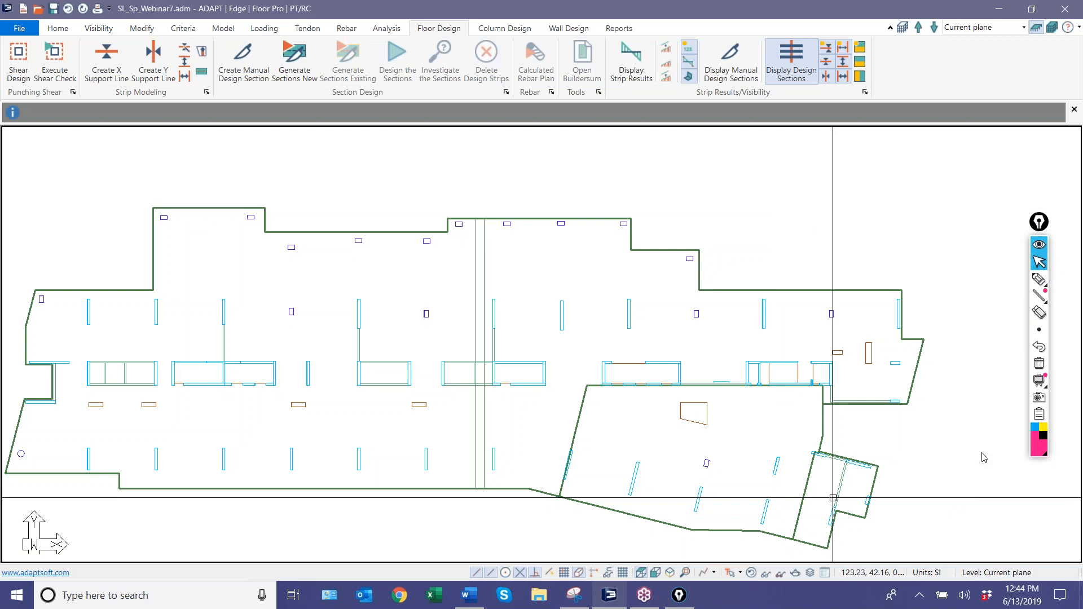
middle_drag(330, 392, 259, 339)
scroll(259, 338, down, 4)
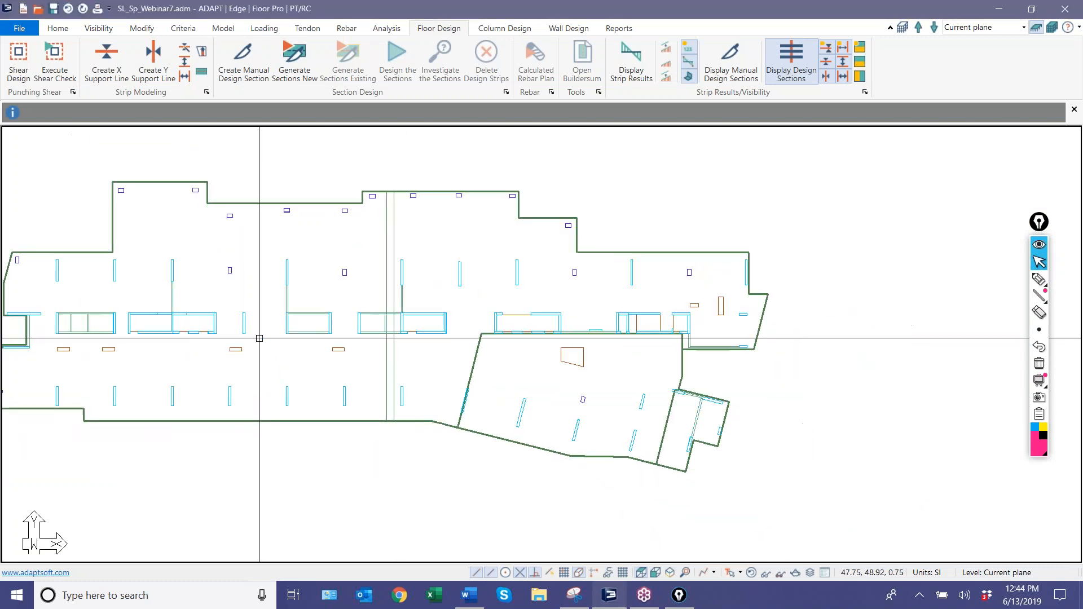
middle_drag(288, 384, 314, 382)
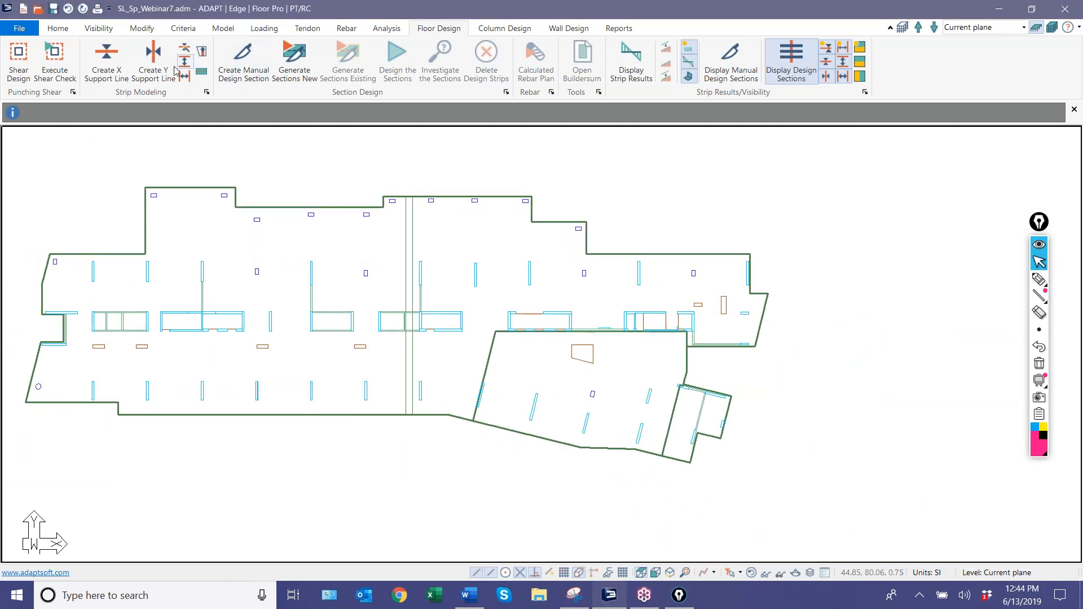
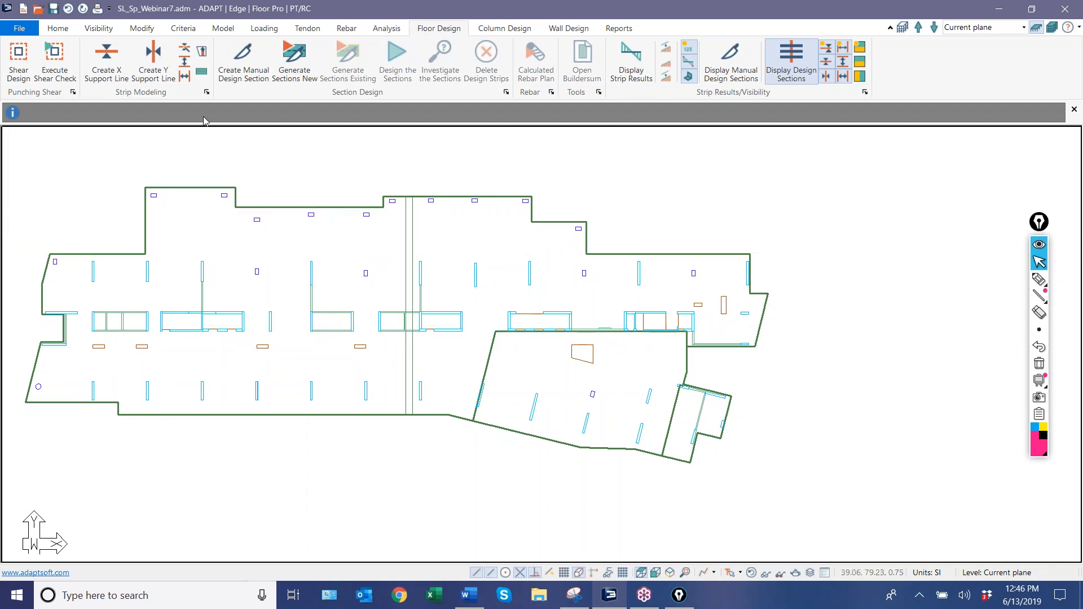
Draw an X-direction support line through the two columns along the uppermost left slab projection, ending at its right edge.
click(107, 57)
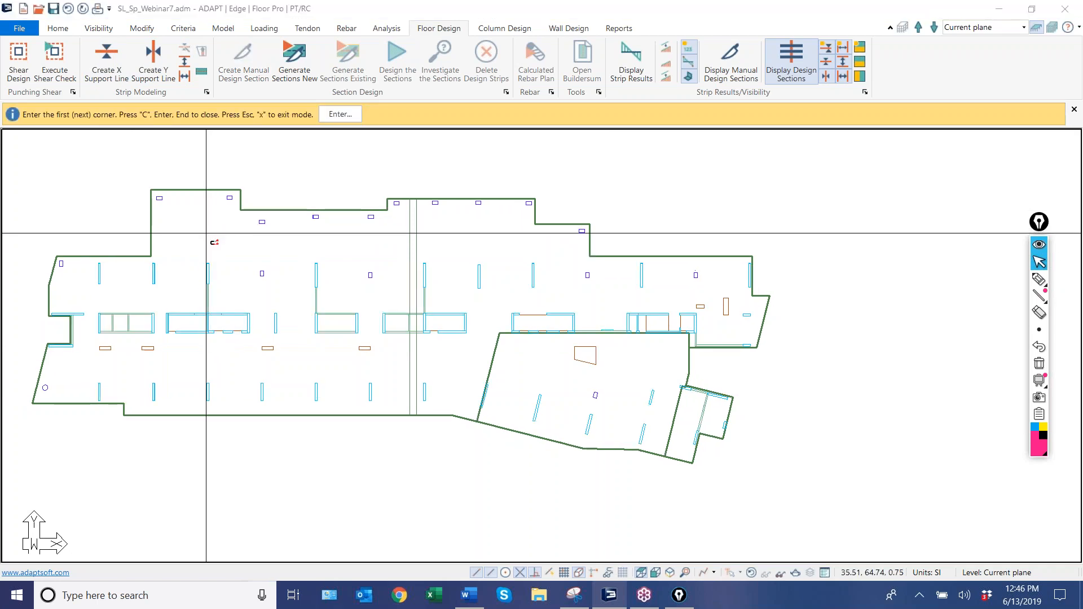
scroll(206, 233, up, 3)
scroll(170, 232, down, 2)
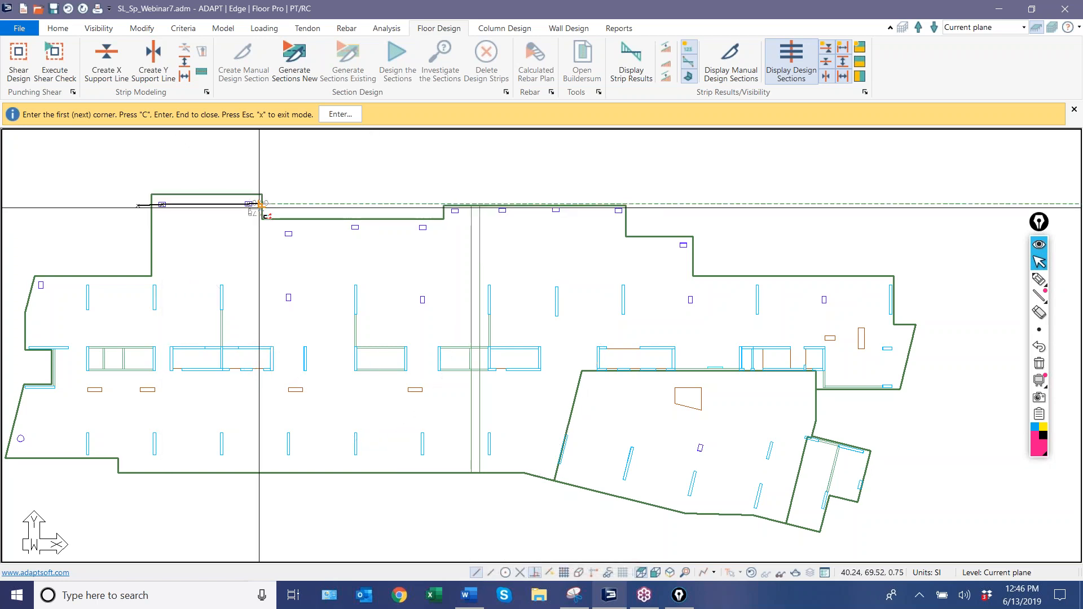
click(260, 204)
Draw a second X-direction support line through the three columns just below the recessed upper slab edge.
middle_drag(246, 245, 171, 254)
scroll(157, 247, up, 2)
scroll(148, 243, down, 2)
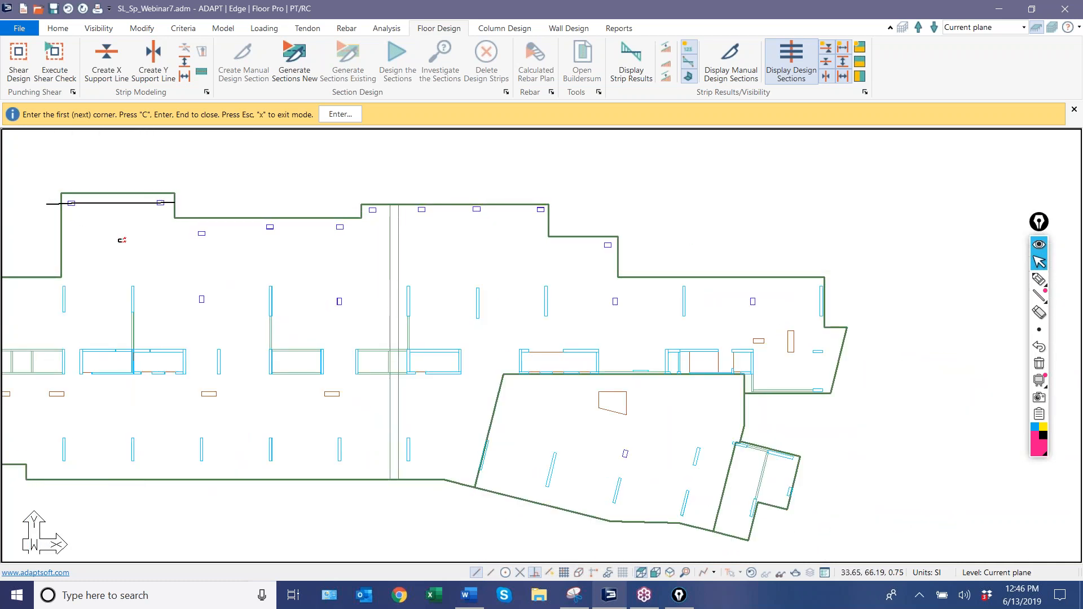
scroll(156, 189, up, 1)
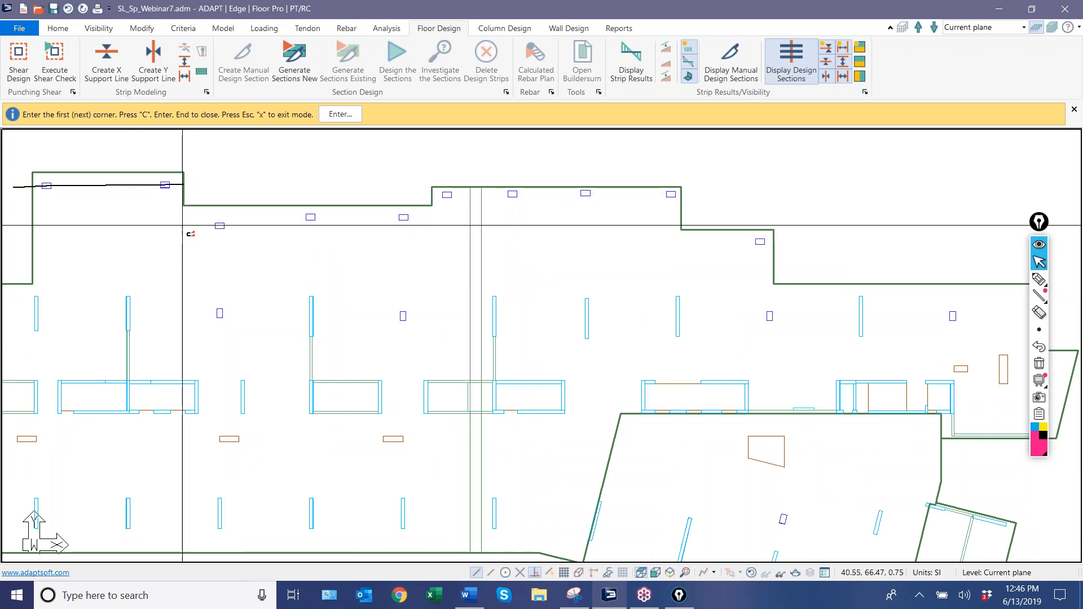
click(310, 217)
click(403, 217)
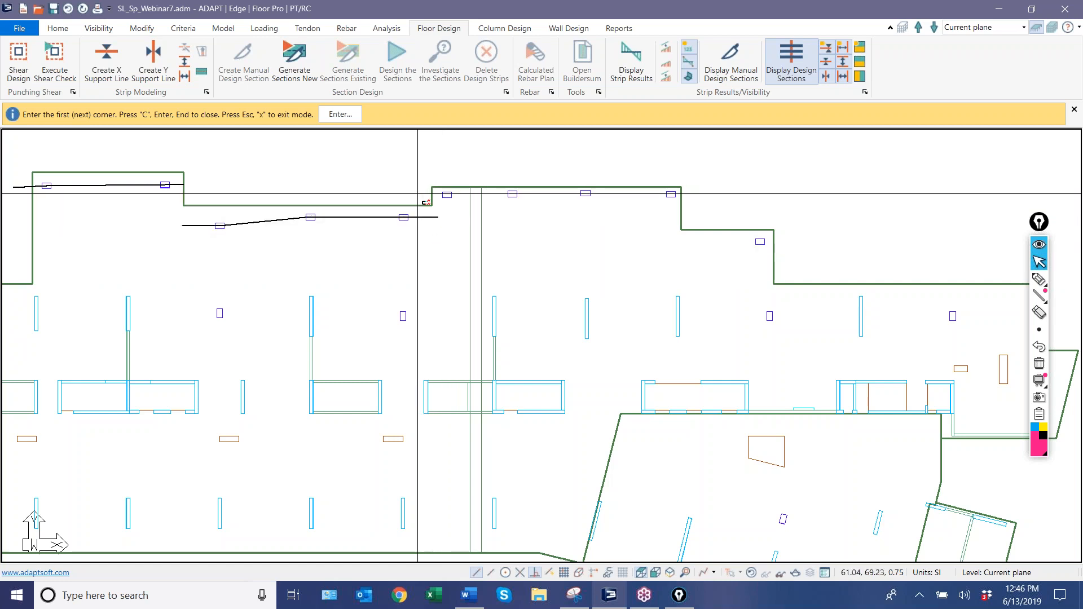
Draw an X-direction support line through the four columns along the upper central slab edge, from left of the projection to its right edge.
click(441, 195)
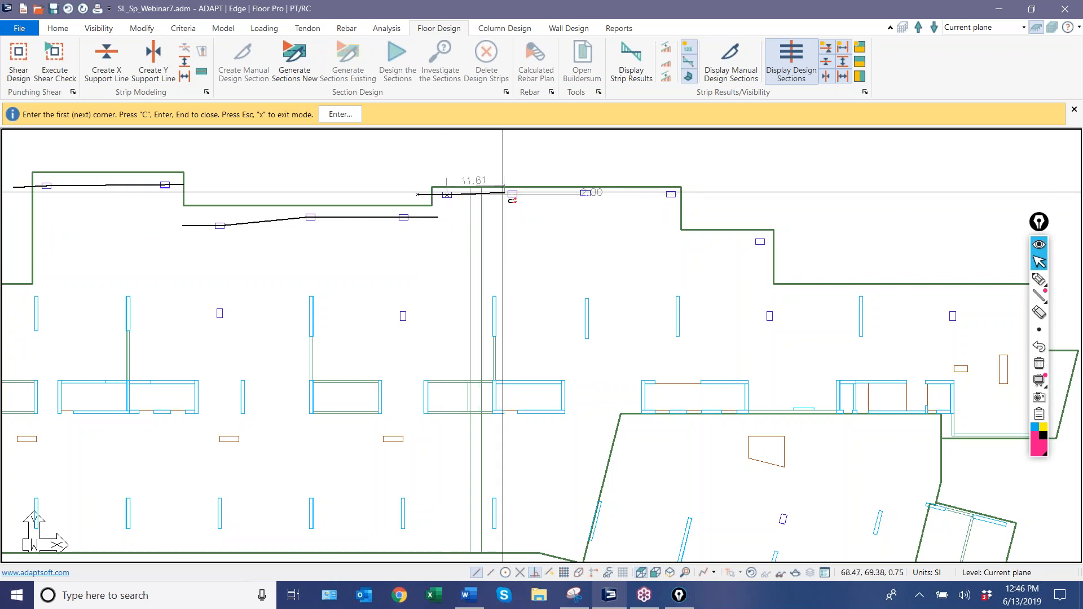
click(512, 194)
click(586, 193)
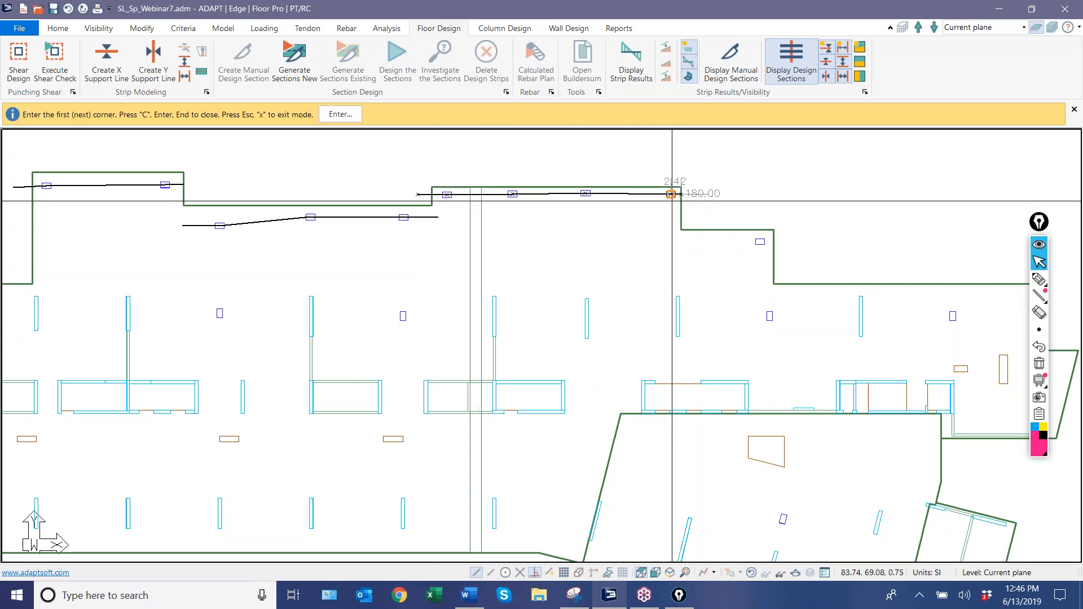
scroll(363, 203, down, 4)
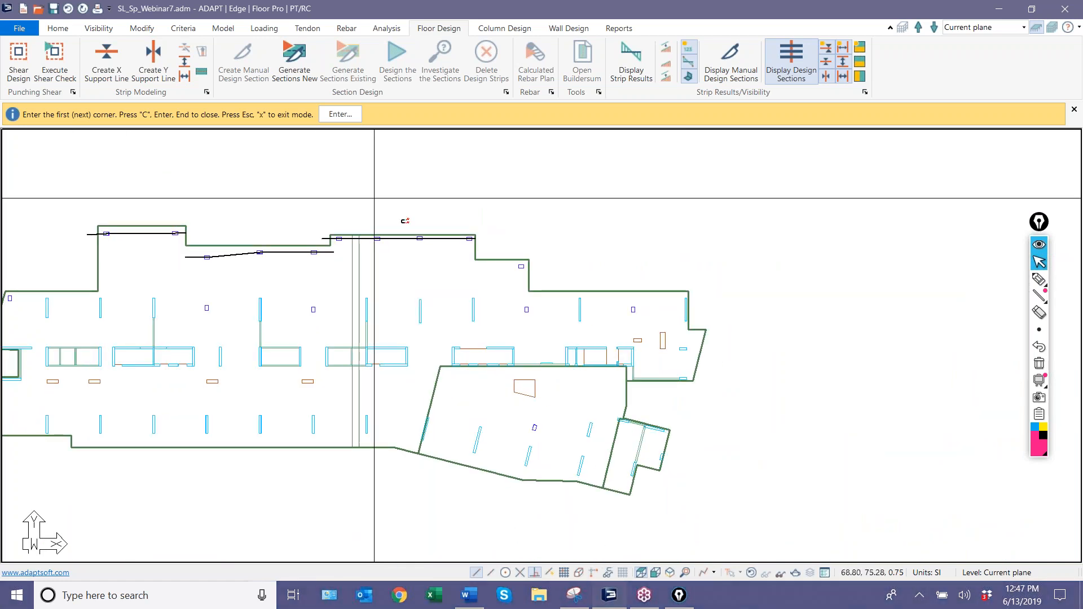
Draw a short X-direction support line through the single column in the stepped slab portion right of the upper central projection.
scroll(507, 294, up, 2)
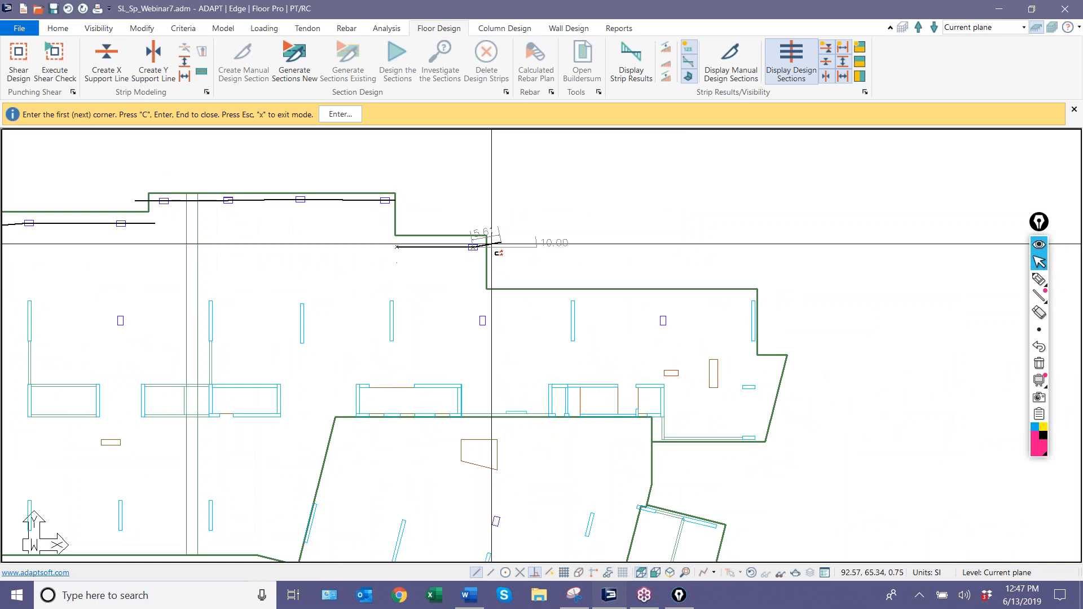
scroll(485, 247, down, 2)
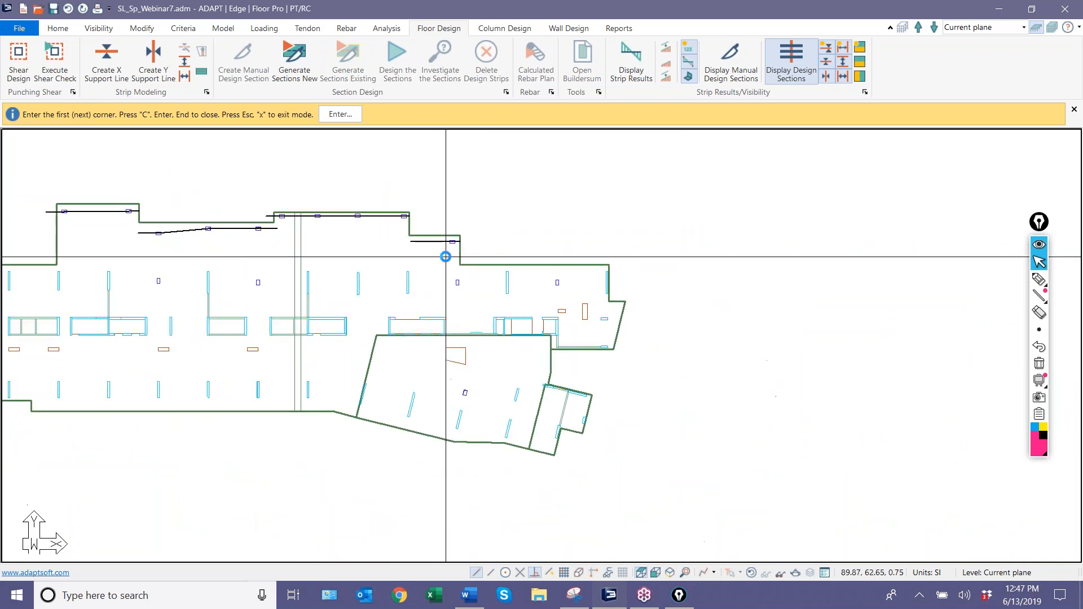
scroll(454, 266, down, 1)
scroll(137, 265, up, 1)
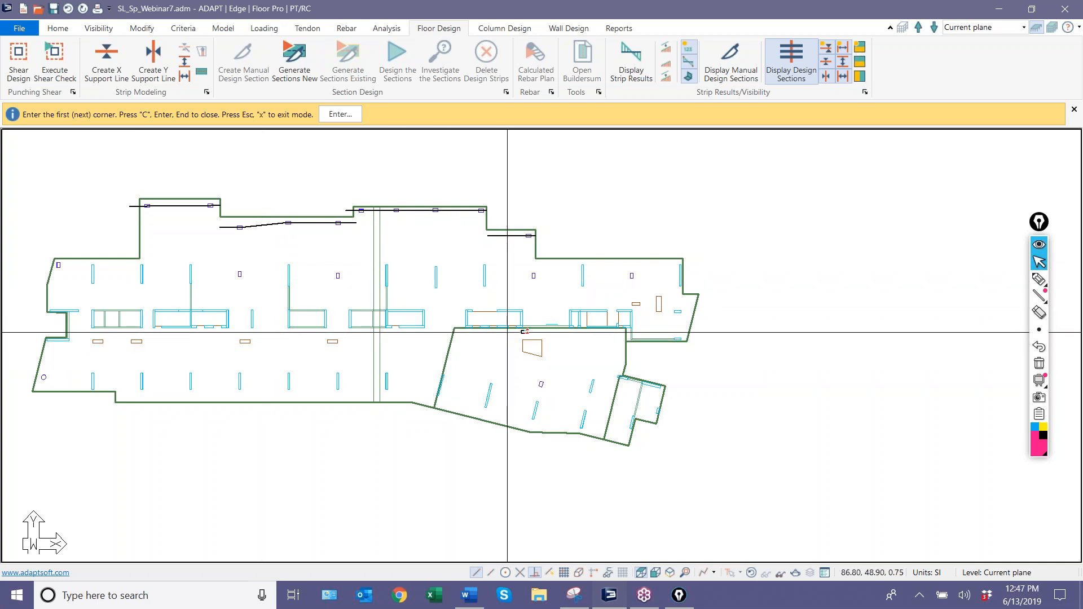
middle_drag(530, 303, 566, 280)
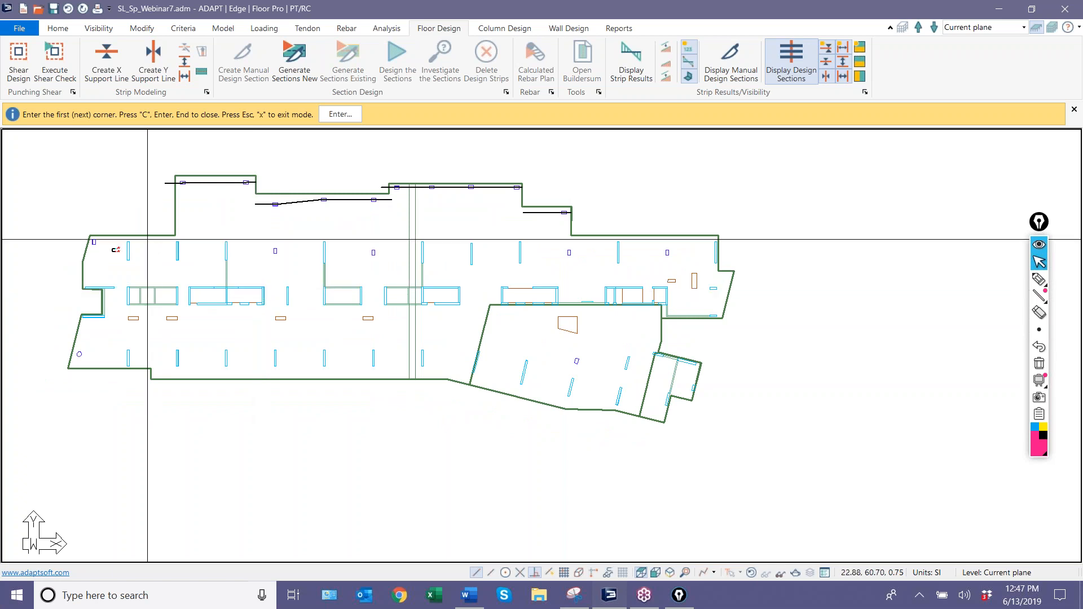
Start the next X-direction support line outside the left slab edge through the upper-left column, and enable midpoint snapping for the walls.
scroll(85, 242, up, 4)
click(56, 244)
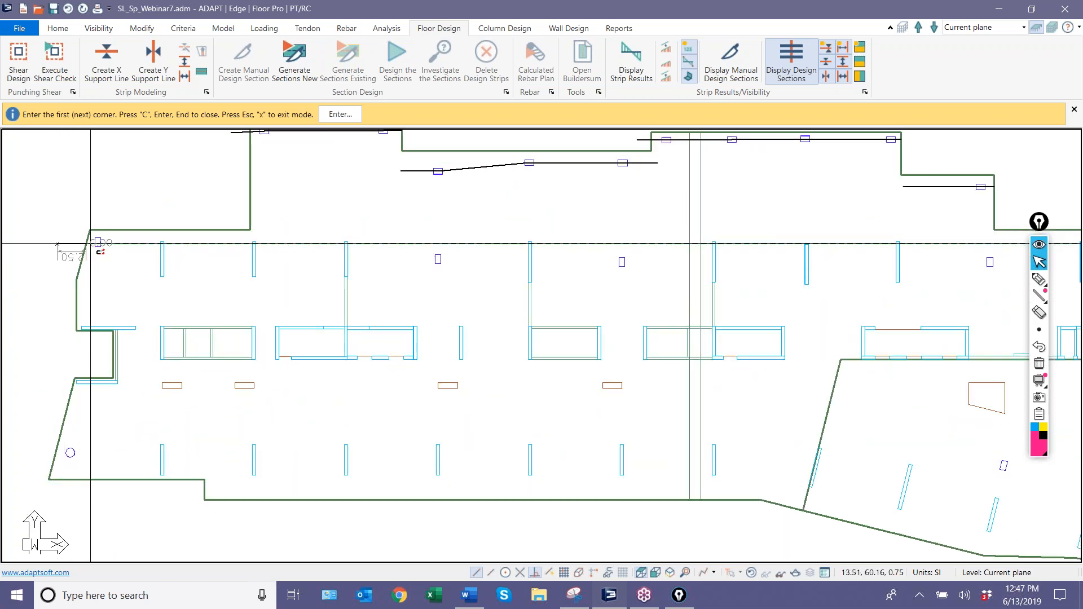
click(163, 242)
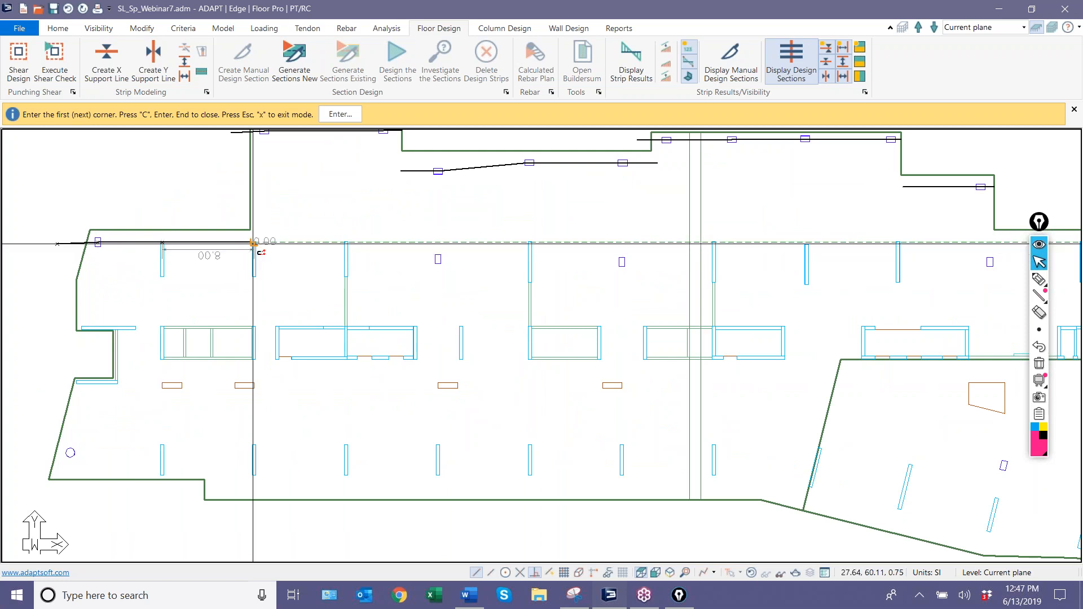
scroll(148, 277, up, 3)
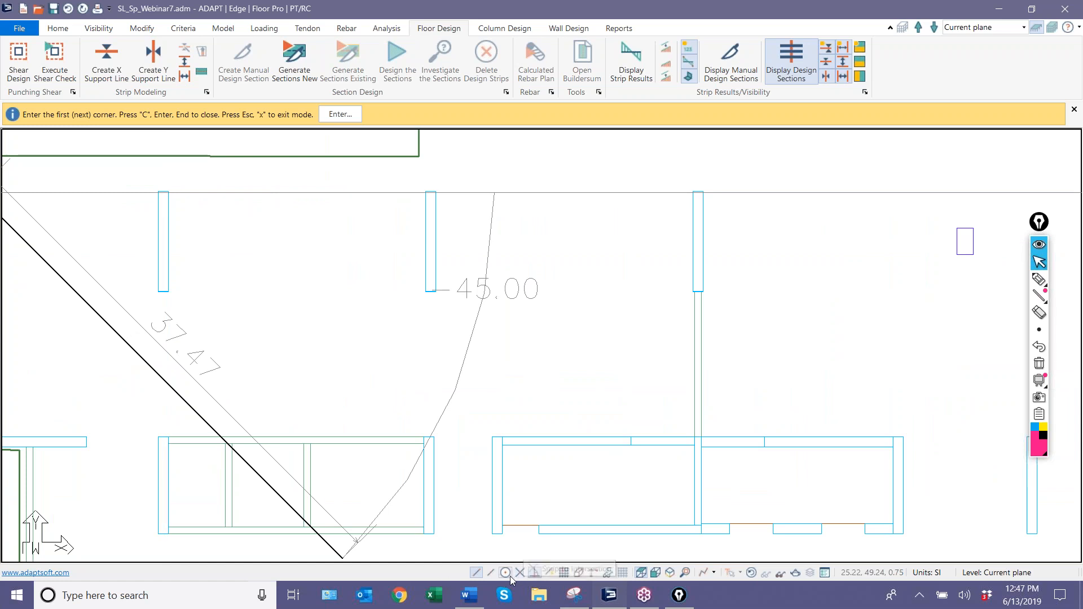
scroll(220, 322, down, 1)
scroll(220, 322, down, 1)
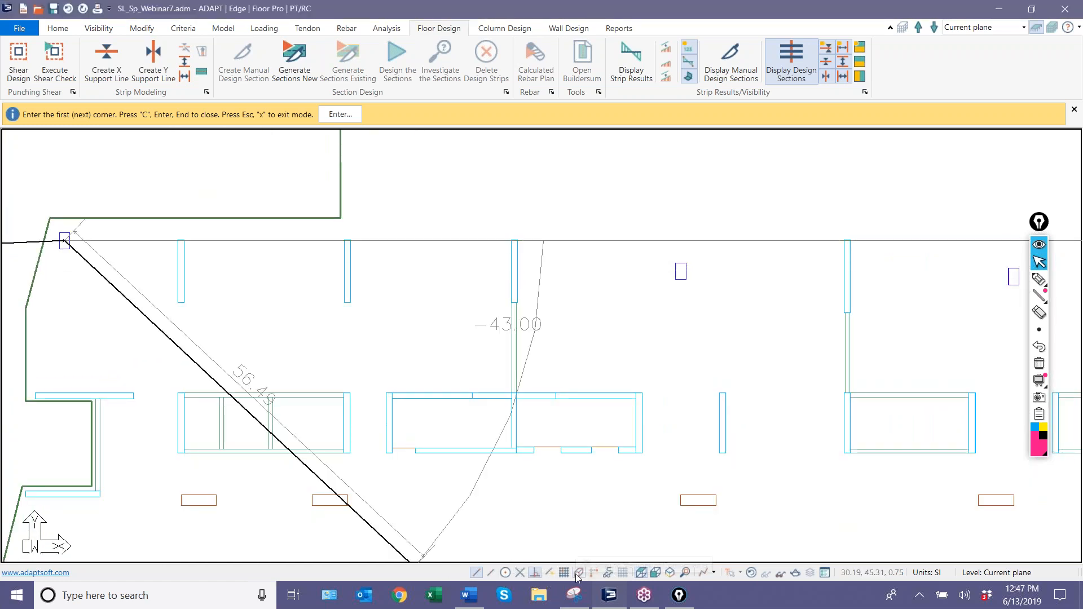
Extend the support line along the upper row through the first three walls' midpoints, the next column and the fourth wall's midpoint.
click(181, 276)
scroll(316, 350, up, 1)
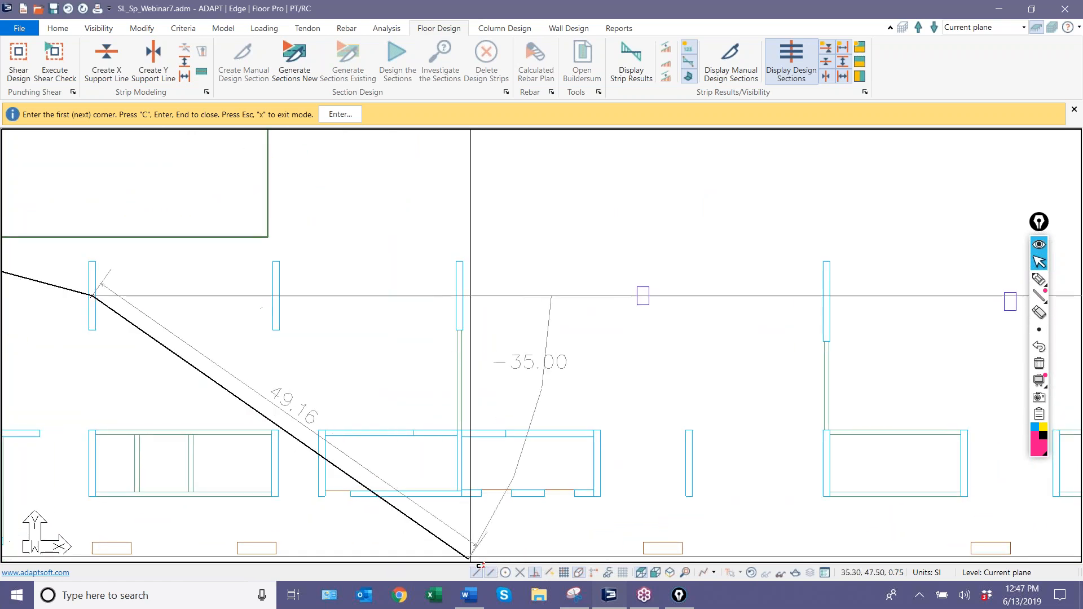
scroll(273, 298, down, 1)
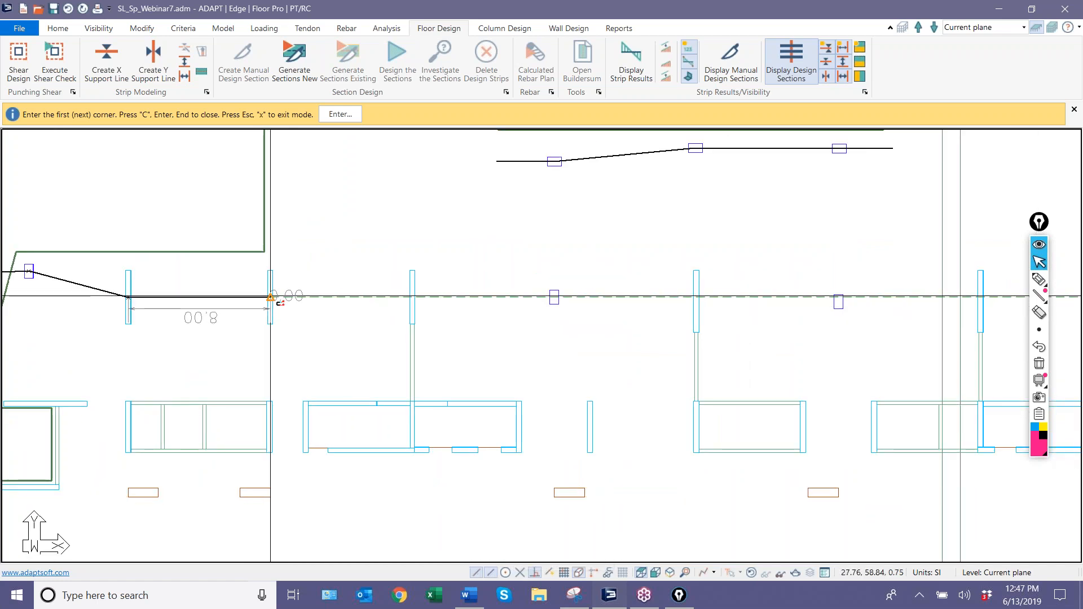
click(271, 297)
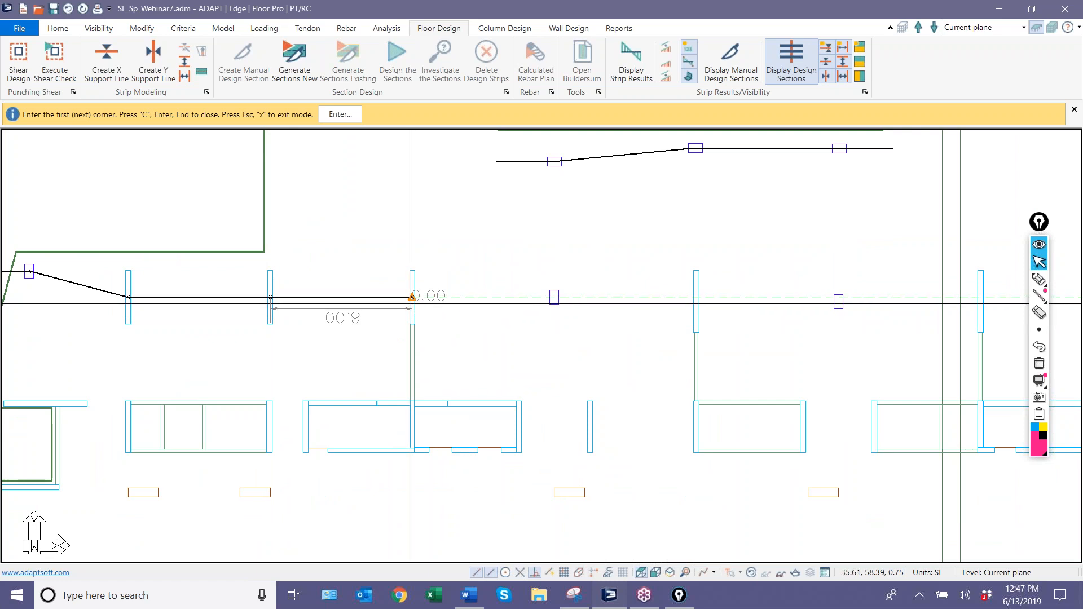
click(553, 297)
middle_drag(695, 261, 383, 282)
scroll(382, 282, down, 3)
click(384, 309)
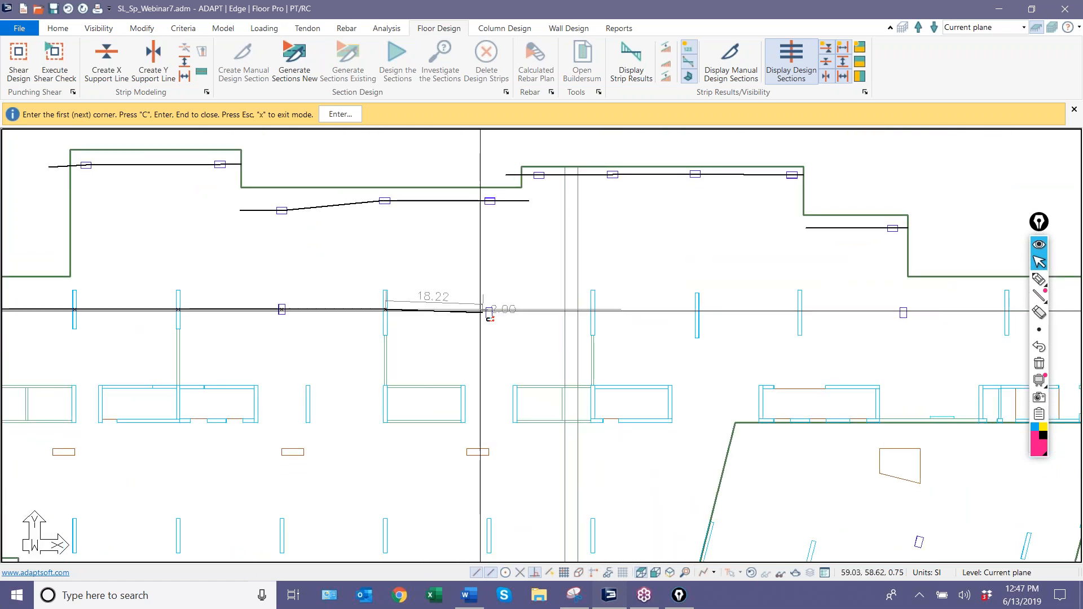
Continue the upper-row support line through the column before the slab's two vertical grey lines and the midpoints of the three walls beyond them.
middle_drag(491, 291, 193, 225)
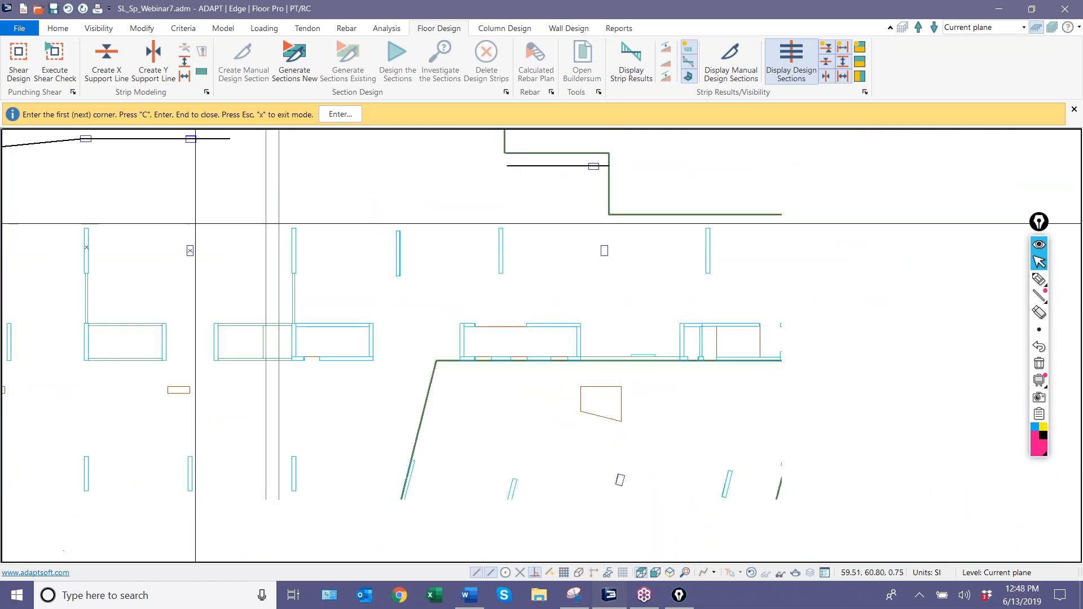
click(294, 248)
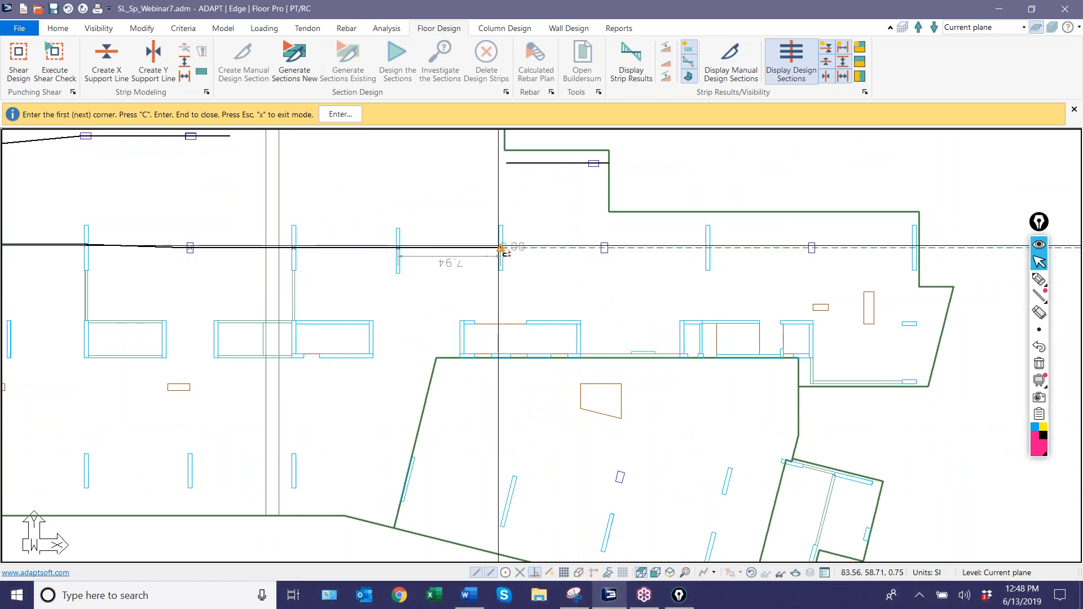
click(501, 248)
scroll(516, 273, up, 1)
middle_drag(515, 273, 435, 282)
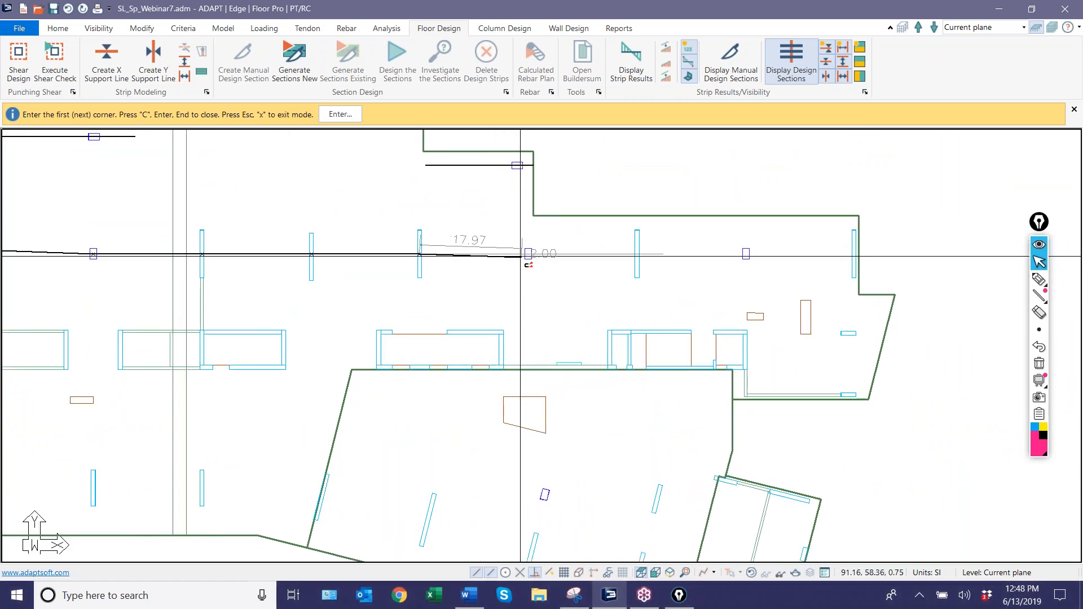
Finish the upper-row support line through the remaining two columns and the wall between them, closing it at the right slab edge.
click(523, 255)
middle_drag(511, 299, 327, 317)
scroll(328, 317, down, 1)
click(429, 278)
click(527, 277)
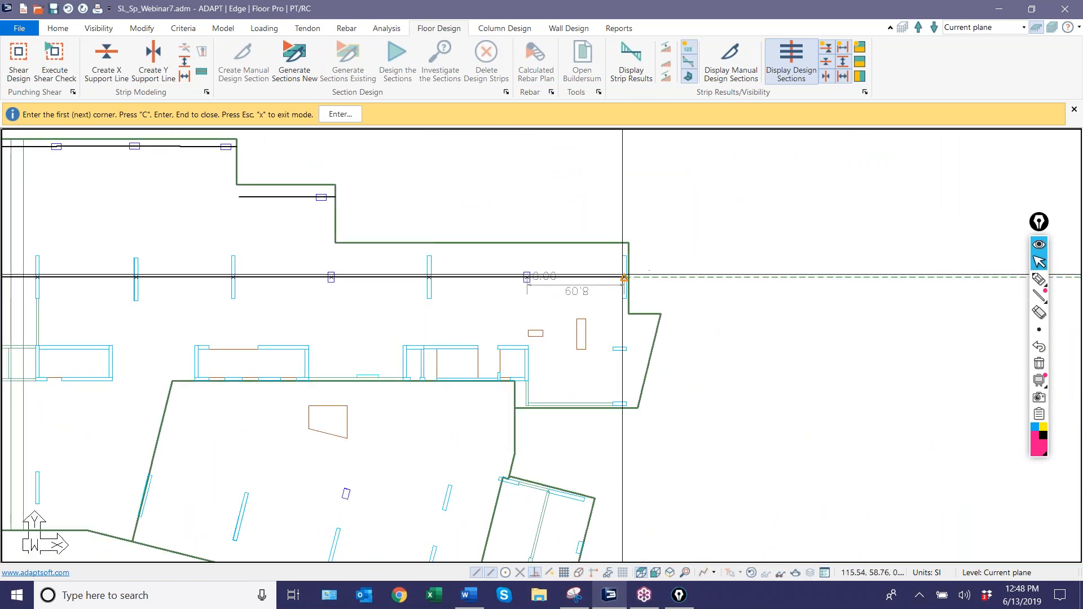
click(628, 276)
key(c)
scroll(718, 316, down, 2)
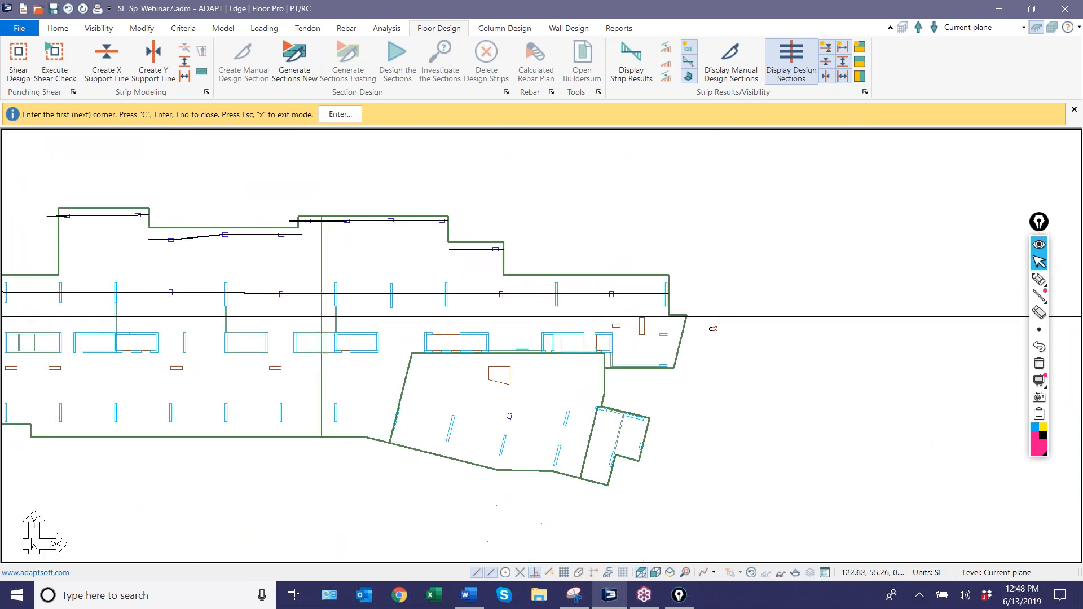
Start an X-direction support line outside the lower-left slab edge, through the circular column and the midpoints of the first three lower walls.
middle_drag(104, 443, 365, 416)
scroll(267, 323, up, 1)
middle_drag(259, 314, 219, 321)
scroll(220, 321, down, 1)
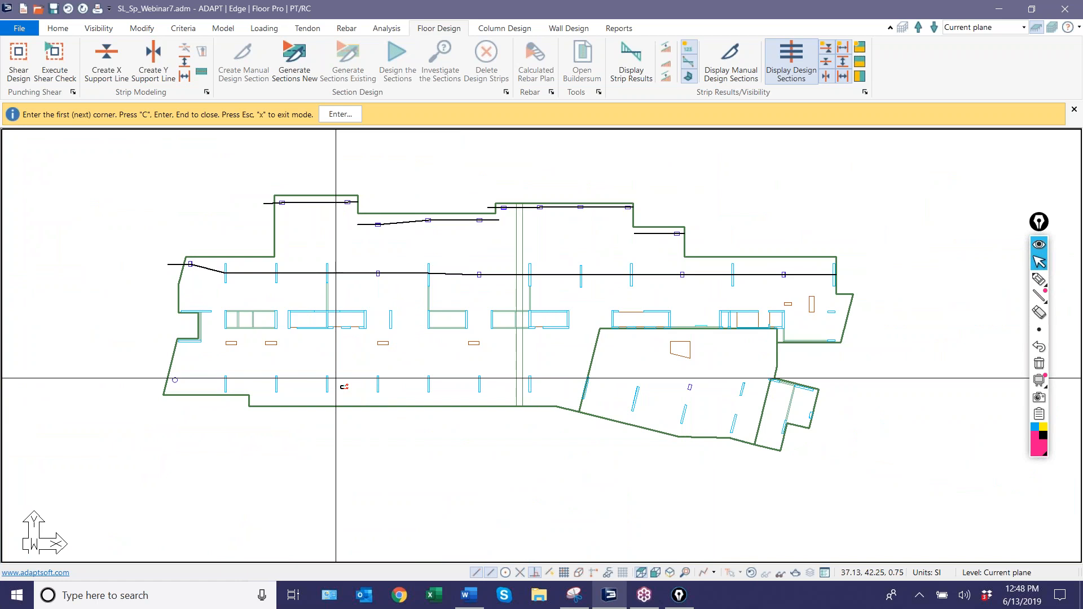
scroll(336, 375, up, 4)
scroll(52, 358, down, 8)
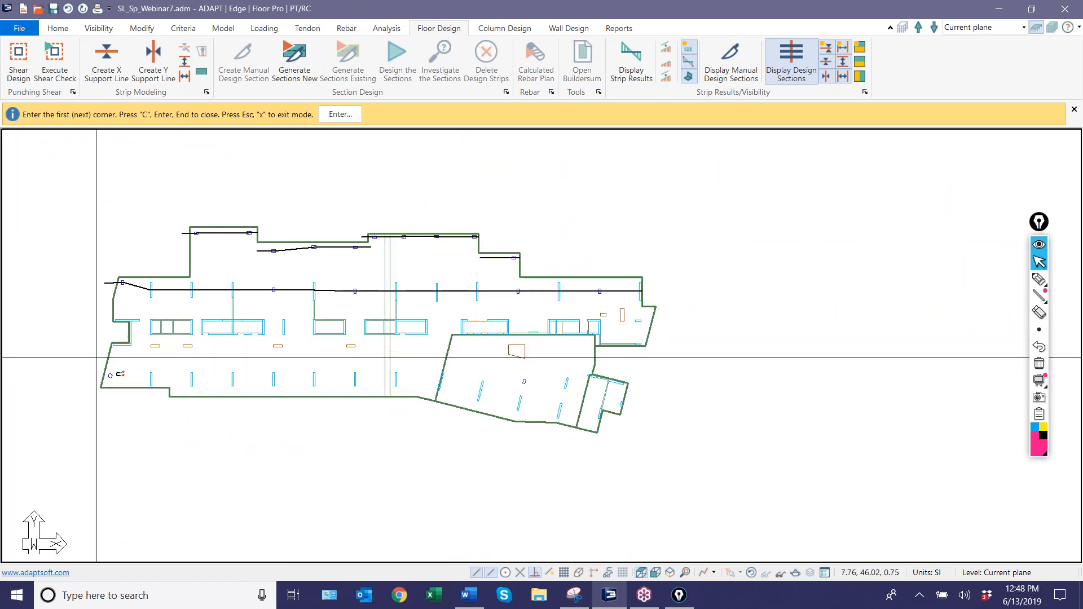
scroll(101, 378, up, 1)
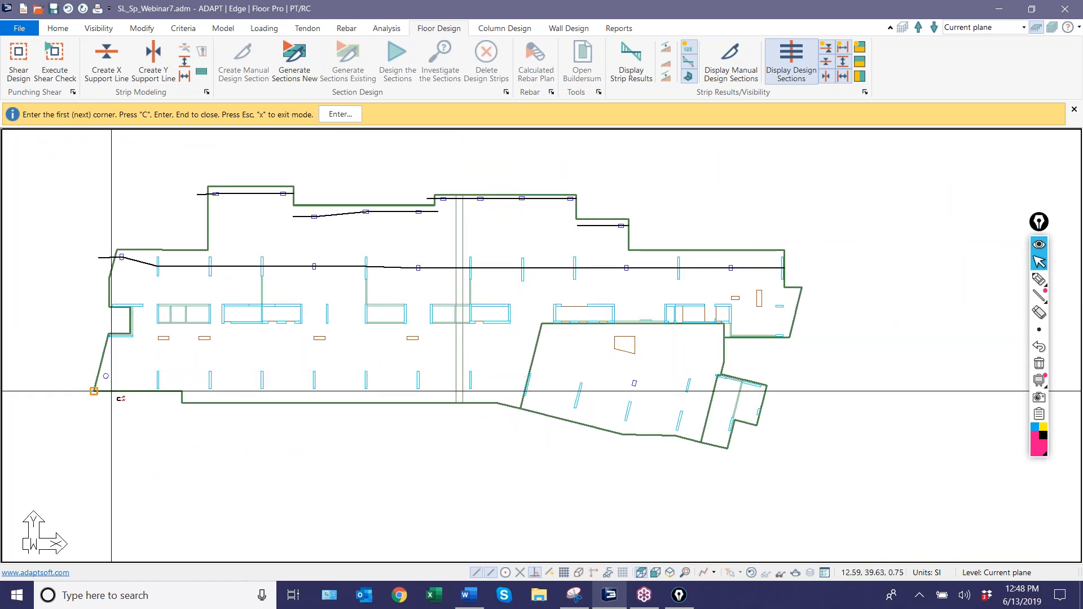
scroll(107, 389, up, 3)
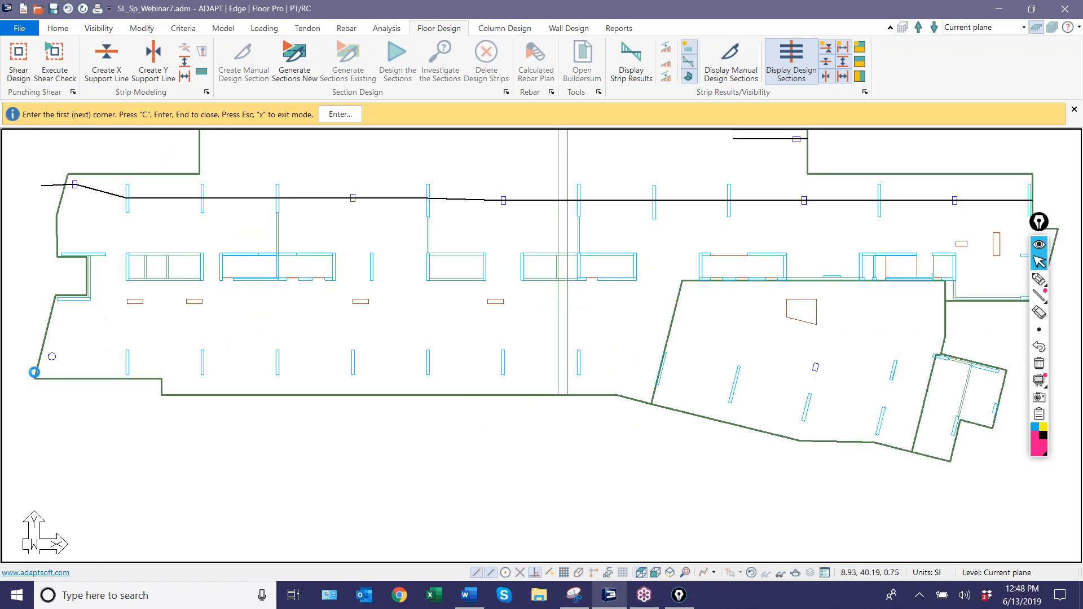
scroll(35, 373, up, 3)
middle_drag(44, 356, 205, 385)
scroll(34, 382, down, 1)
scroll(35, 382, down, 2)
scroll(141, 328, up, 4)
middle_drag(128, 354, 83, 354)
scroll(82, 353, up, 1)
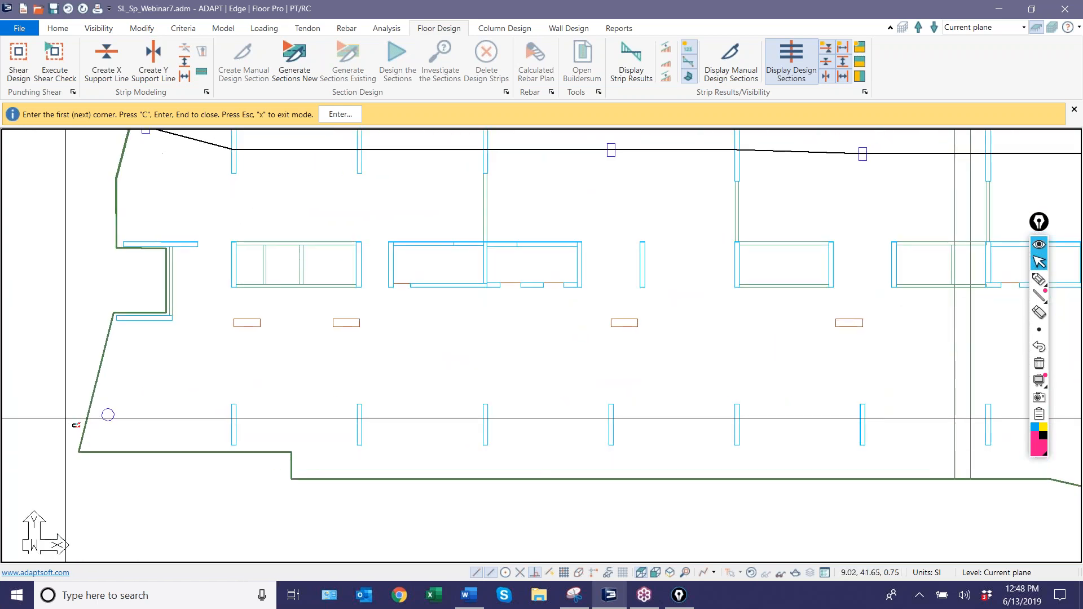
click(106, 415)
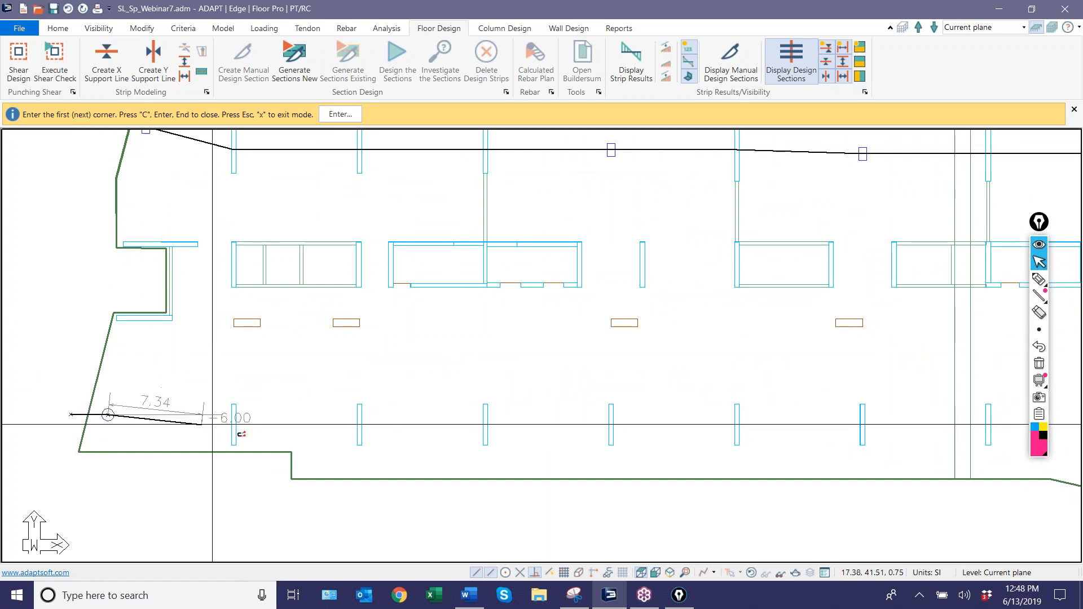
click(360, 424)
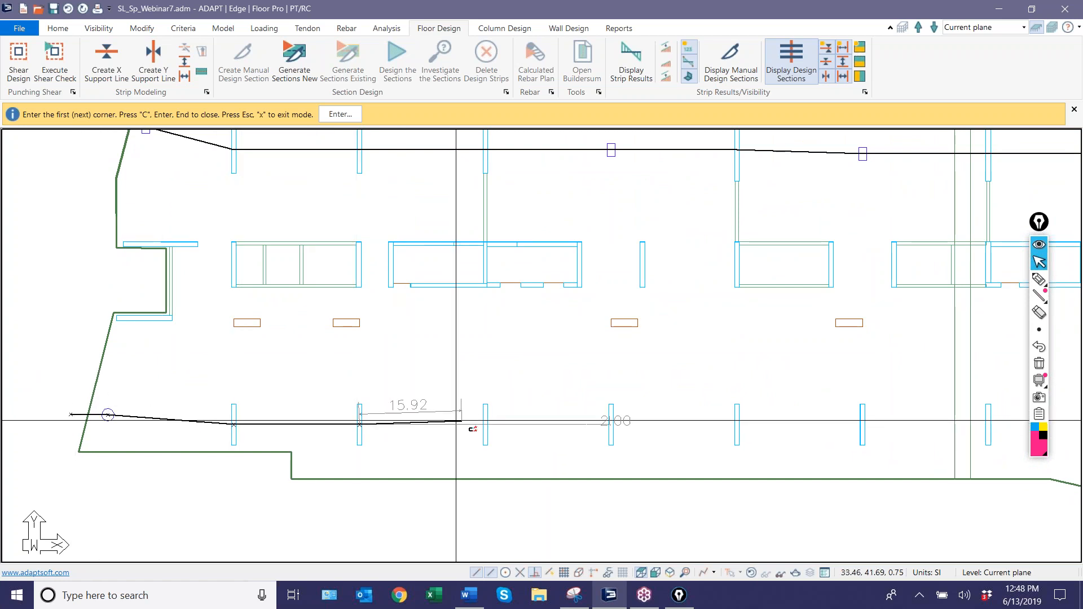
click(485, 425)
Extend the lower-row support line through the next lower walls' midpoints up to the wall just beyond the two vertical grey lines.
middle_drag(560, 431, 187, 388)
scroll(171, 376, down, 1)
click(228, 381)
click(329, 382)
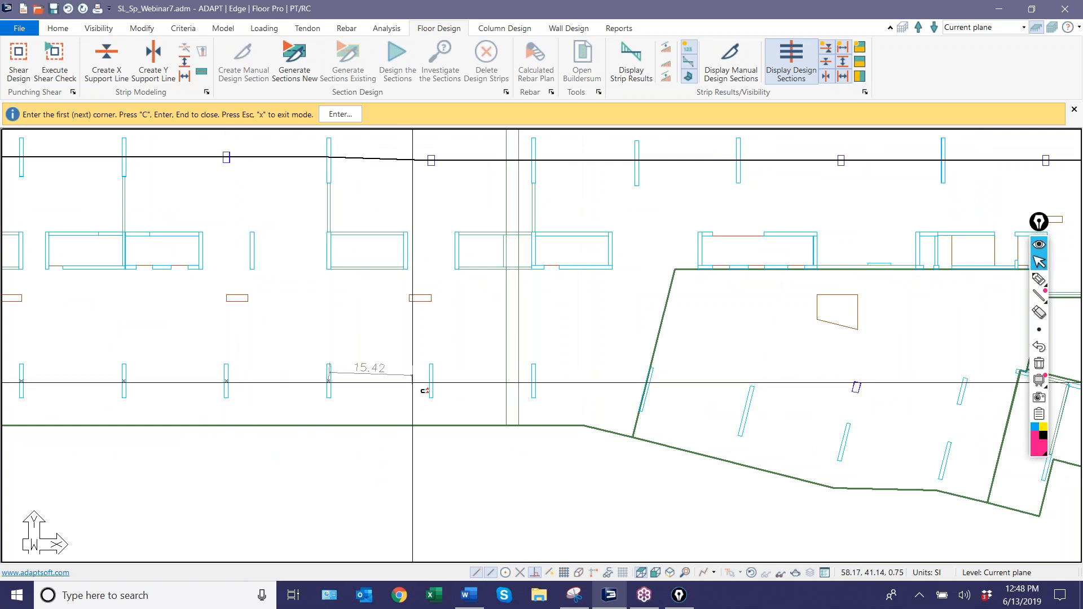
click(431, 381)
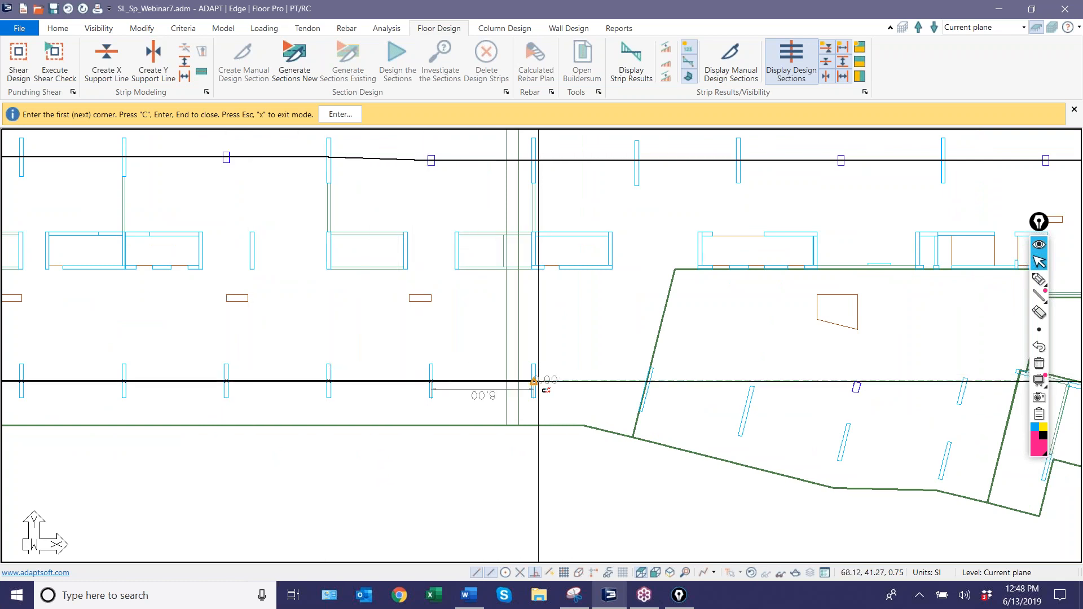
click(534, 381)
Finish the lower-row support line through the inclined walls' midpoints and close it at the angled wing's lower-right slab edge.
middle_drag(537, 382, 225, 322)
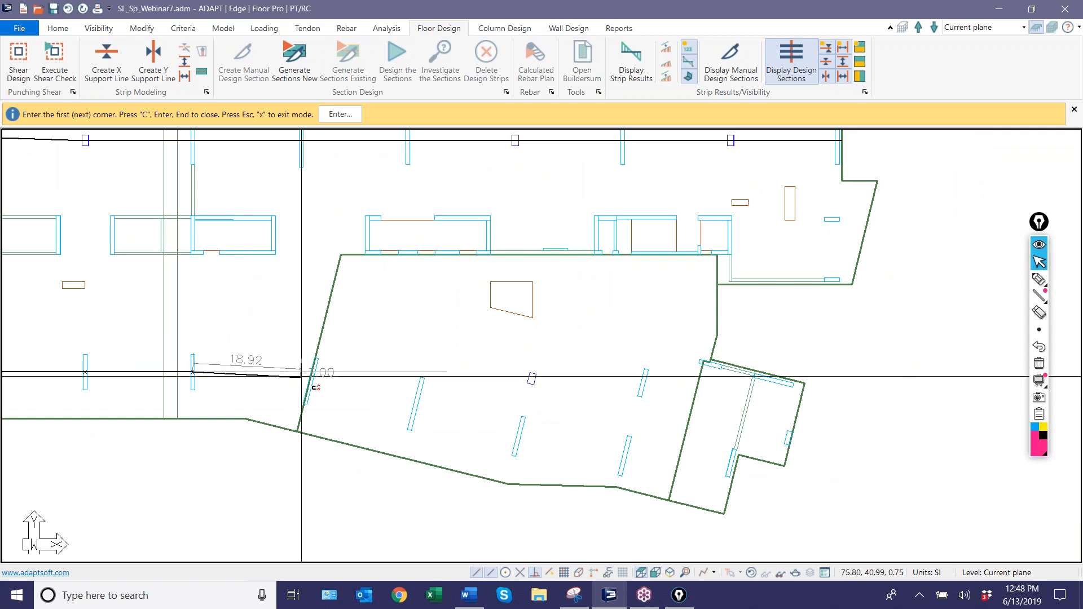
click(311, 382)
click(416, 405)
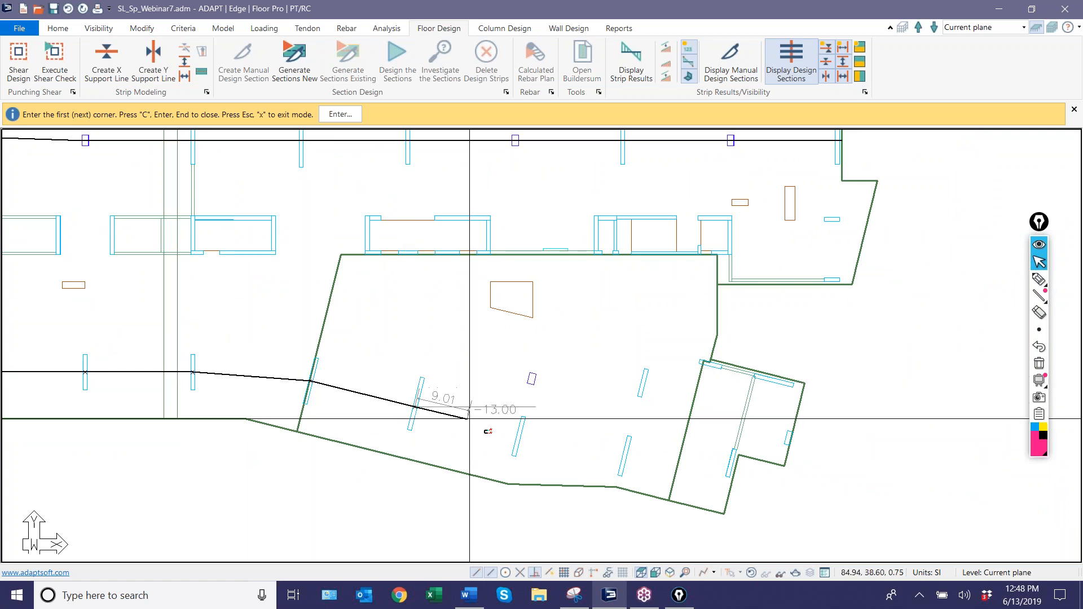
click(518, 435)
click(625, 457)
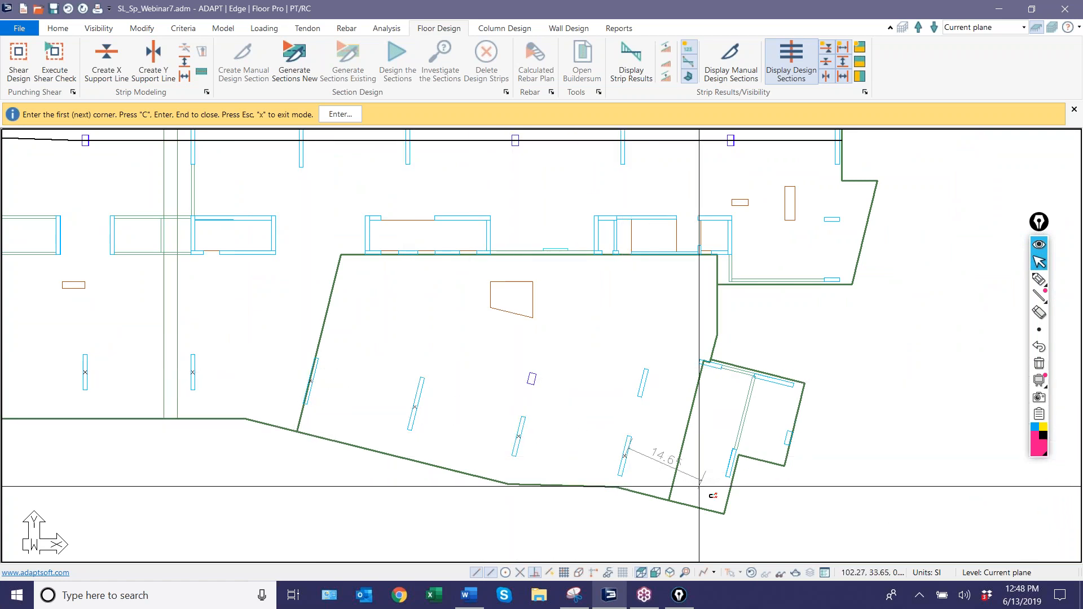
click(732, 478)
key(c)
Draw an X-direction support line from left of the rotated column through the inclined wall and the angled wing's beam to its outer slab edge.
scroll(796, 553, down, 3)
scroll(637, 505, up, 3)
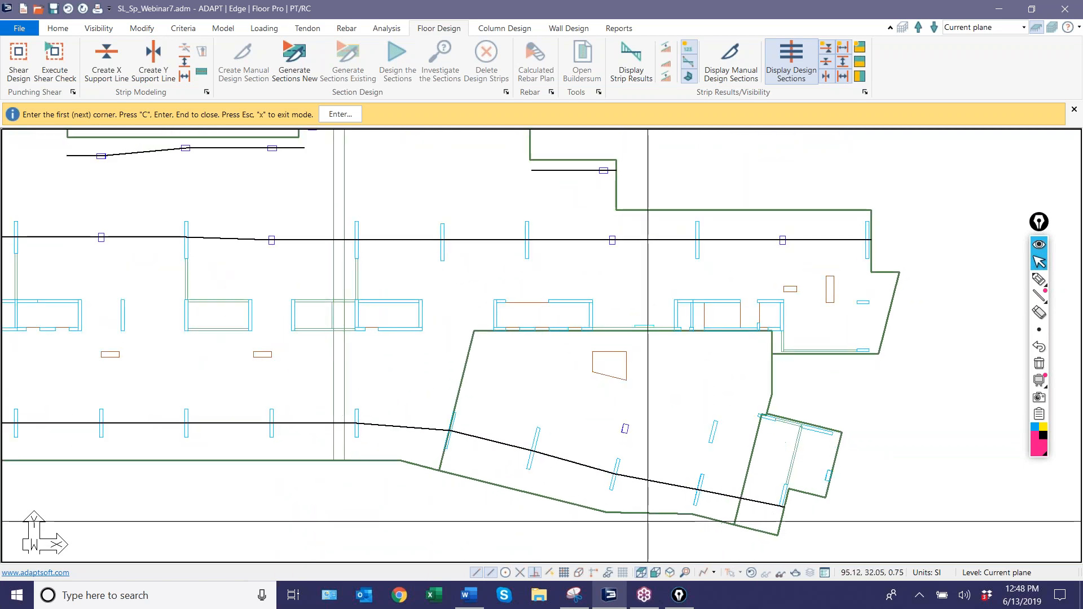
scroll(614, 439, down, 3)
scroll(606, 437, up, 3)
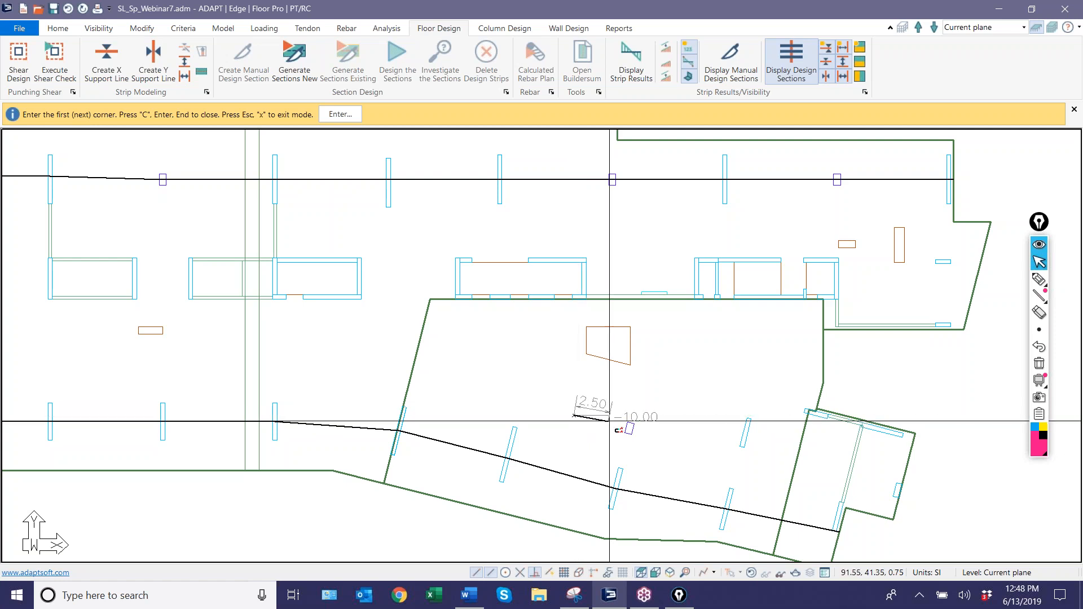
click(629, 426)
middle_drag(667, 428, 476, 418)
scroll(485, 417, up, 1)
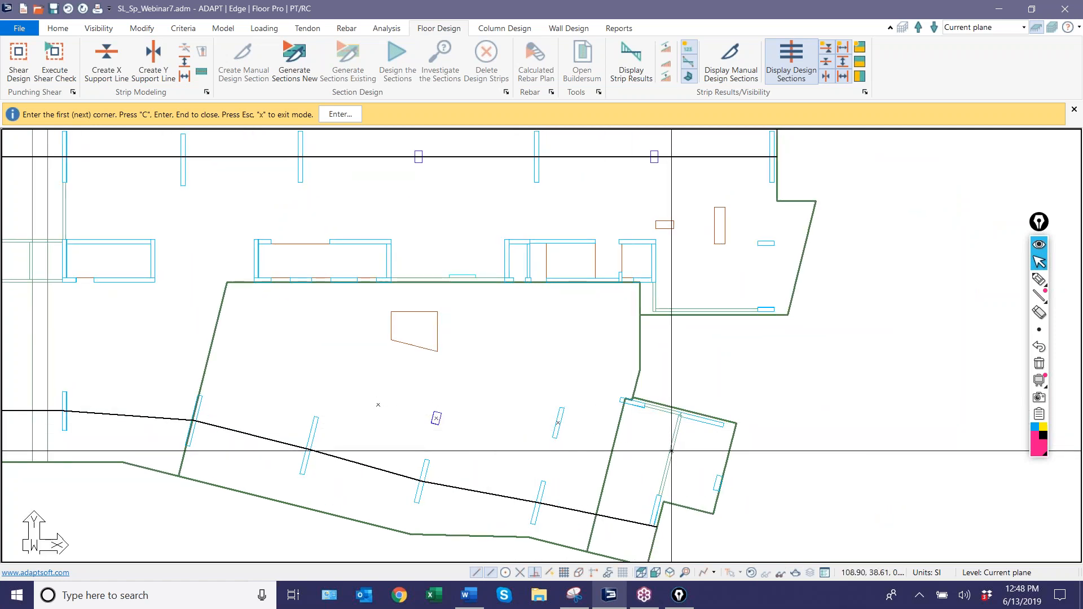
click(721, 477)
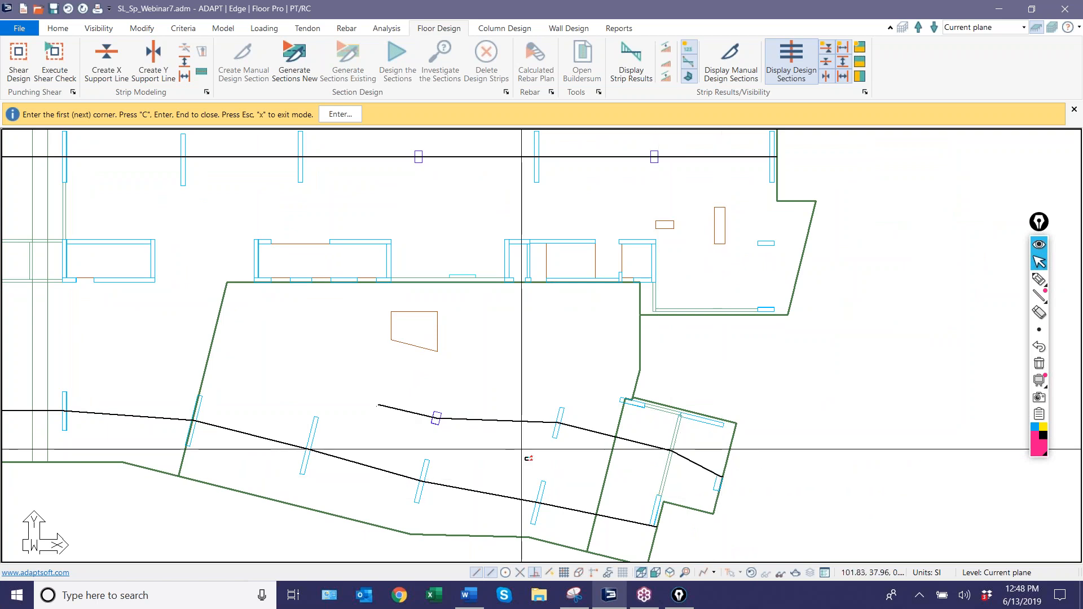
Draw a support line along the two sloped walls and connecting beam at the angled wing's upper edge, closing it at the outer slab edge.
scroll(602, 415, up, 1)
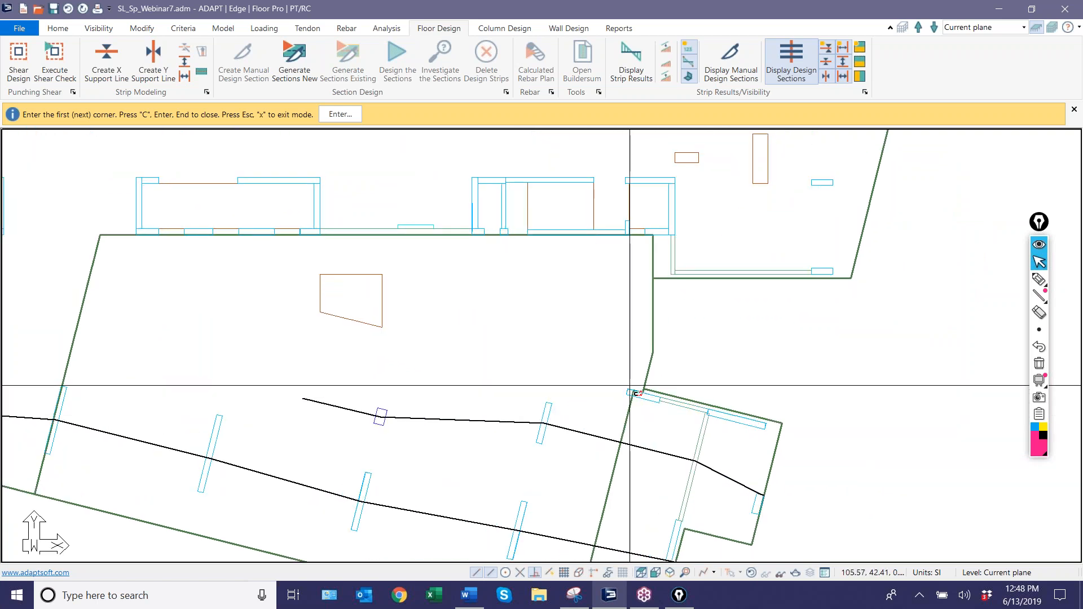
scroll(630, 386, down, 1)
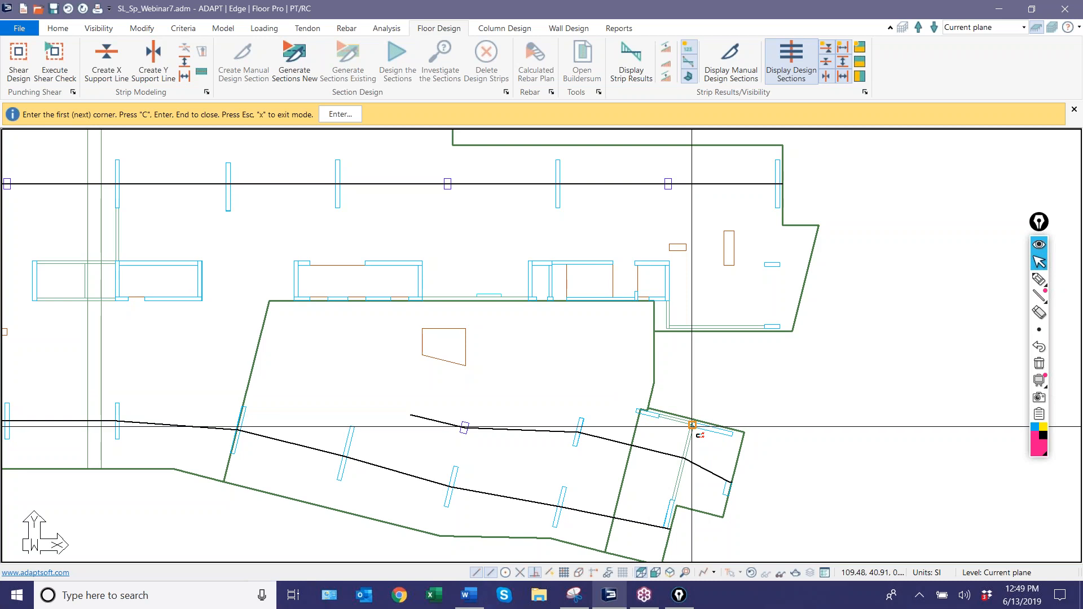
scroll(664, 456, down, 3)
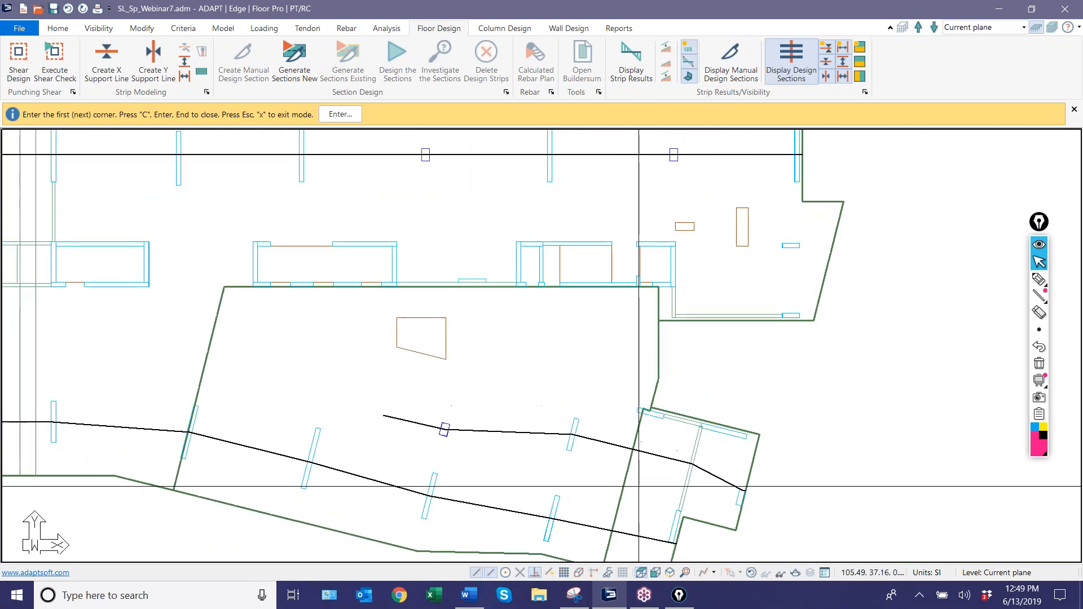
scroll(591, 496, down, 2)
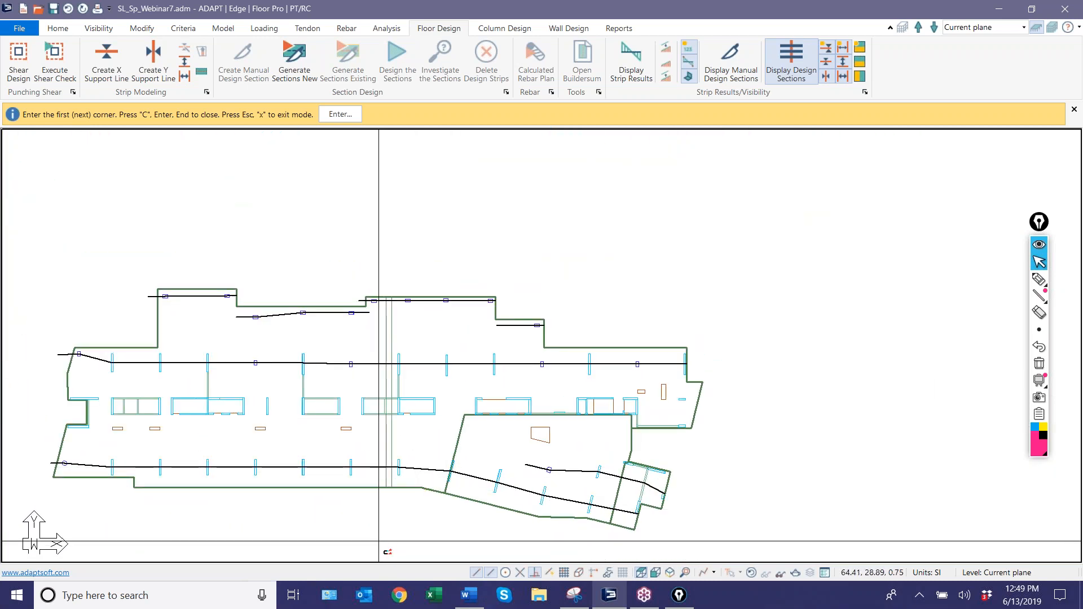
scroll(593, 448, up, 5)
scroll(554, 416, up, 2)
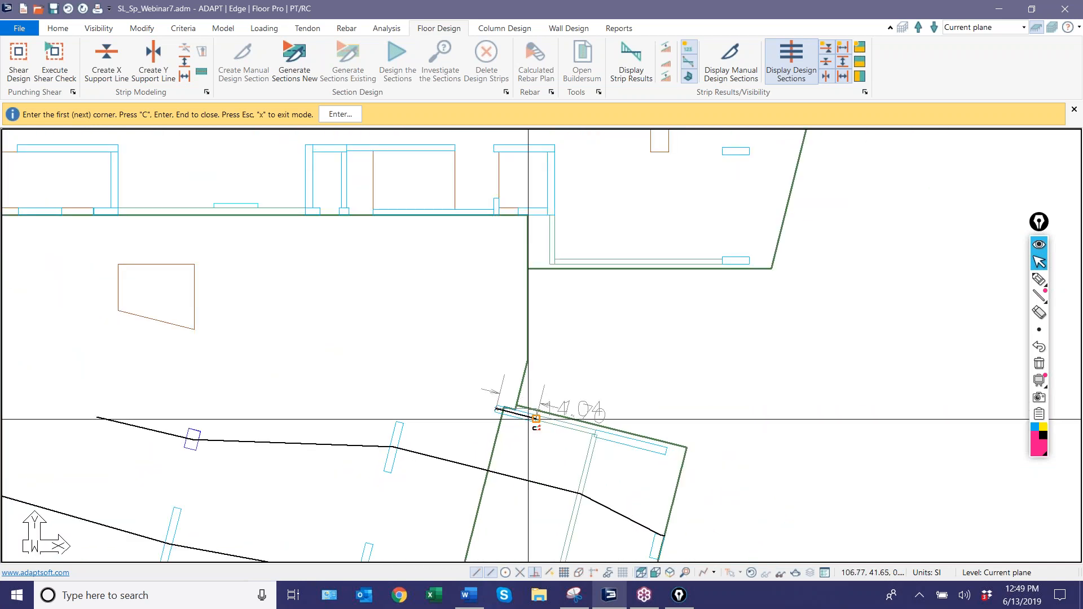
scroll(519, 458, up, 4)
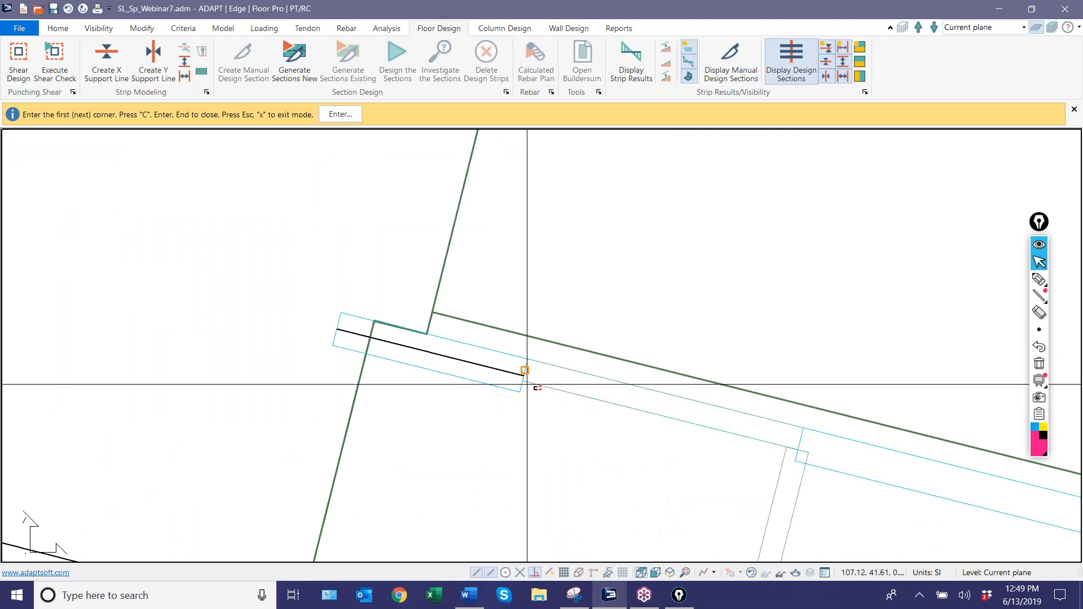
scroll(467, 374, down, 2)
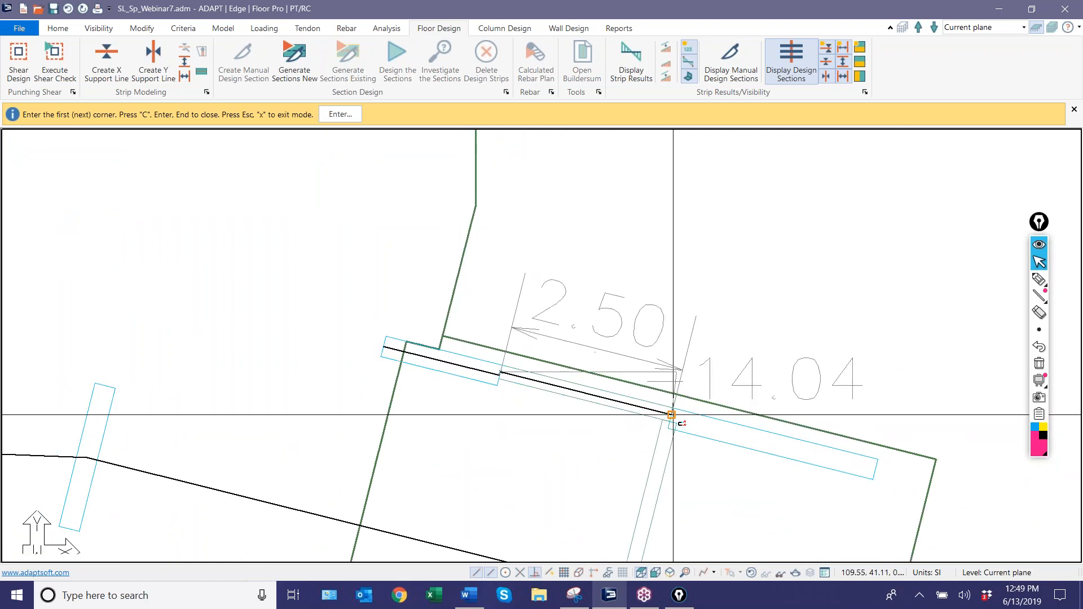
click(671, 417)
middle_drag(733, 459, 513, 444)
scroll(512, 444, up, 1)
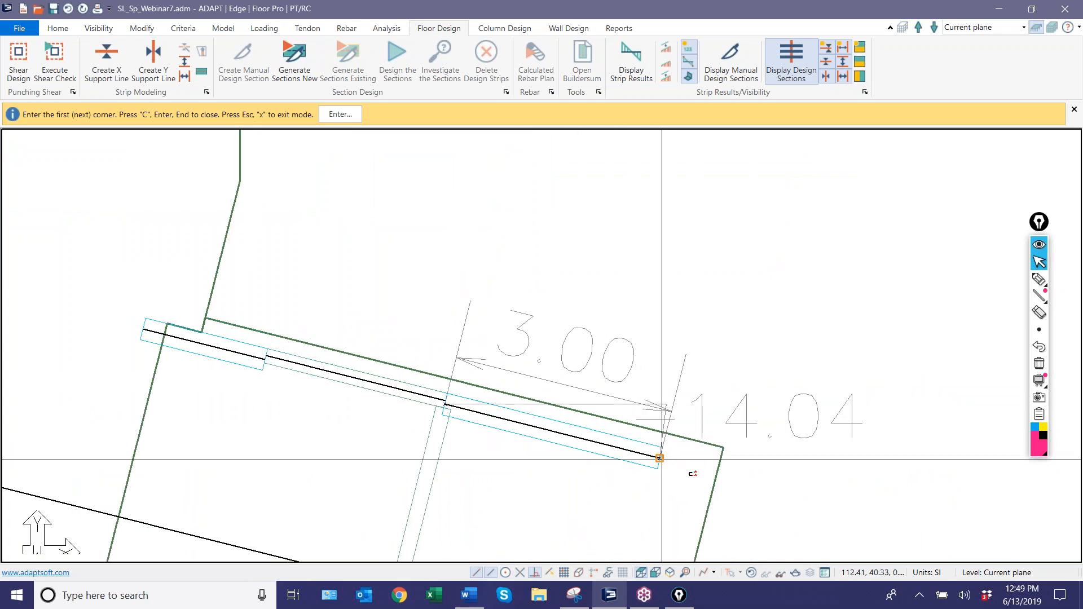
click(717, 473)
key(c)
scroll(714, 475, down, 3)
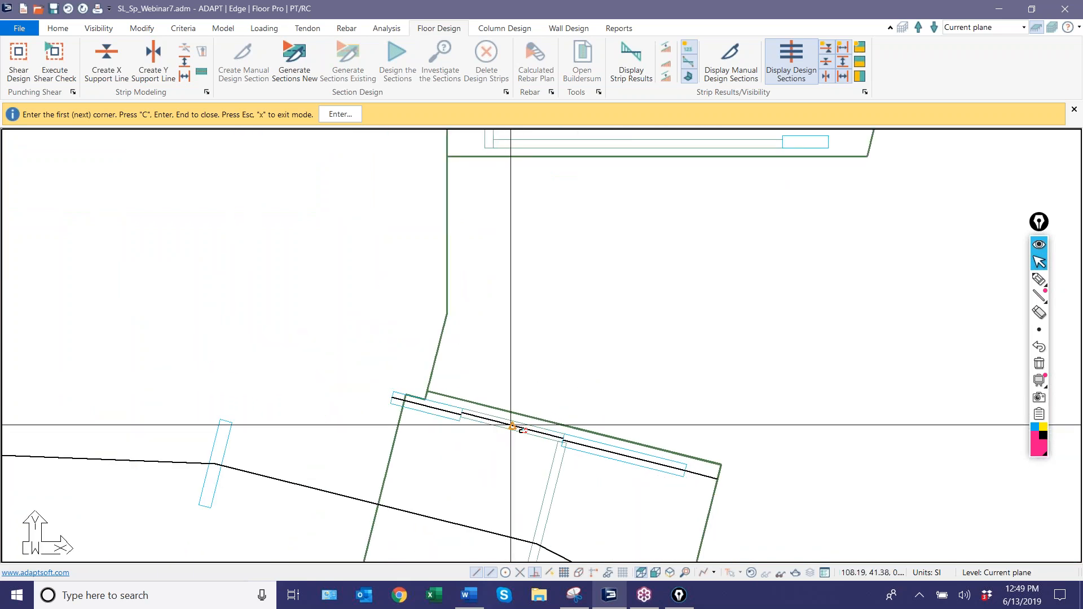
Draw a support line from the rightmost core wall's upper corner through the small wall to beyond the slab's right edge.
middle_drag(607, 479, 715, 364)
scroll(728, 534, down, 3)
scroll(728, 549, down, 2)
middle_drag(611, 430, 497, 427)
scroll(583, 362, down, 1)
scroll(583, 362, up, 3)
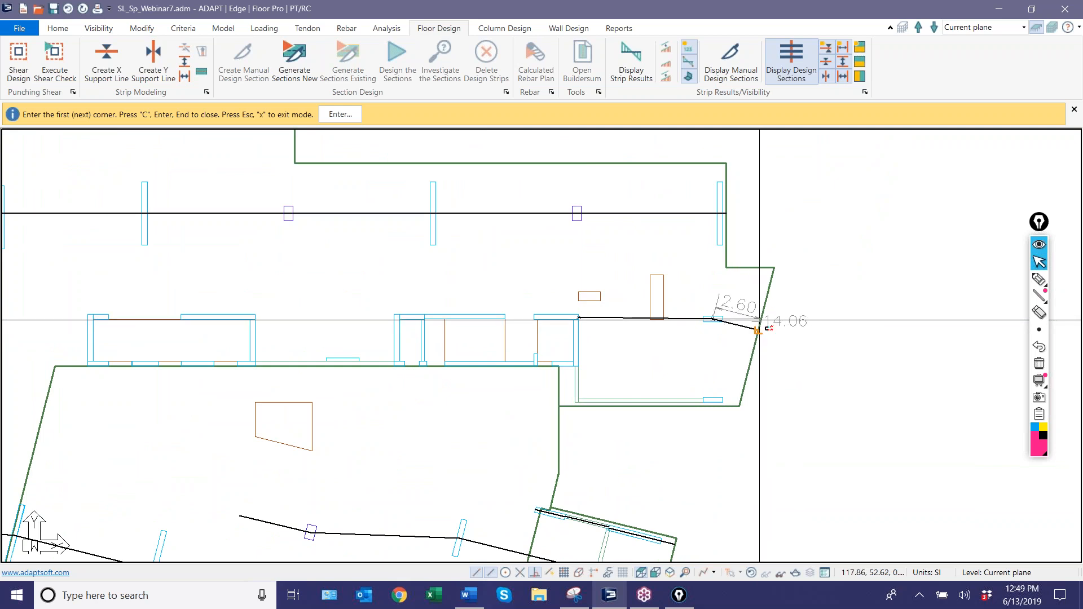
scroll(781, 318, down, 2)
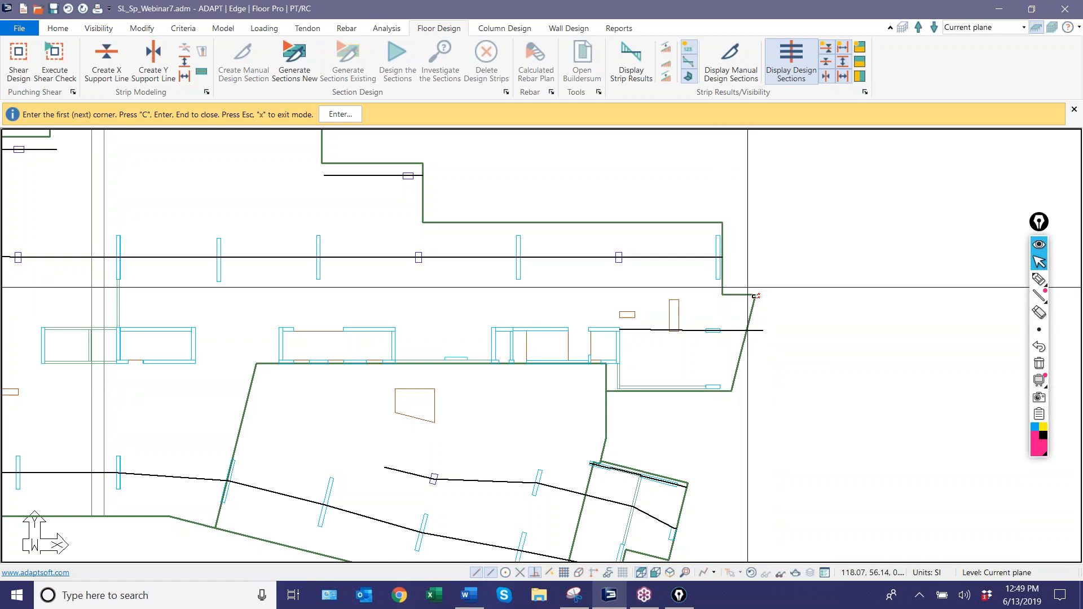
Draw a support line along the horizontal beam and small wall at the right bay's lower edge, extending past both slab edges, and exit the command.
scroll(623, 408, up, 3)
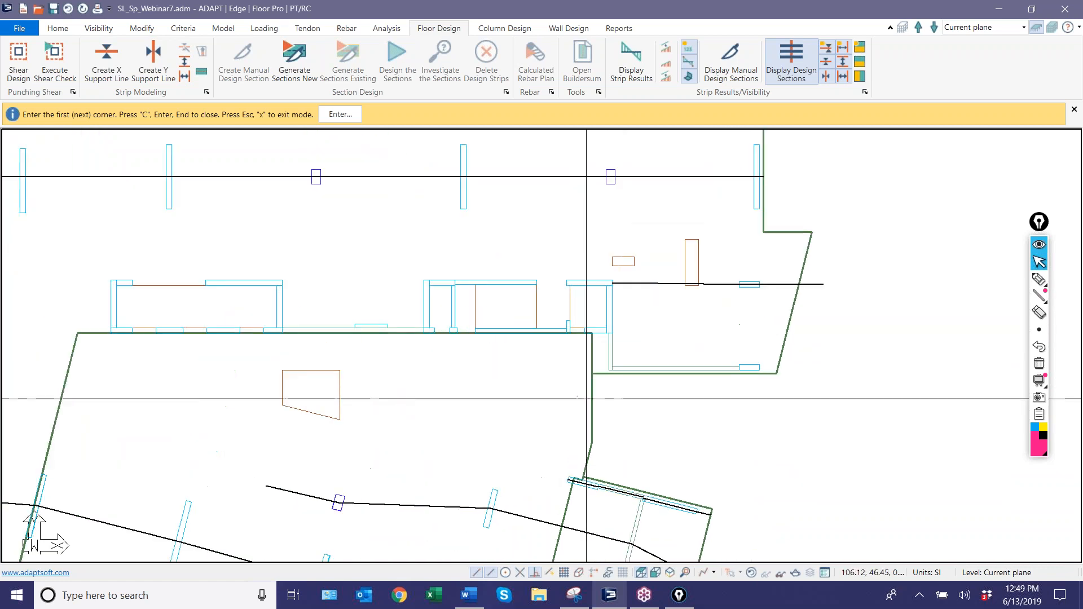
click(592, 366)
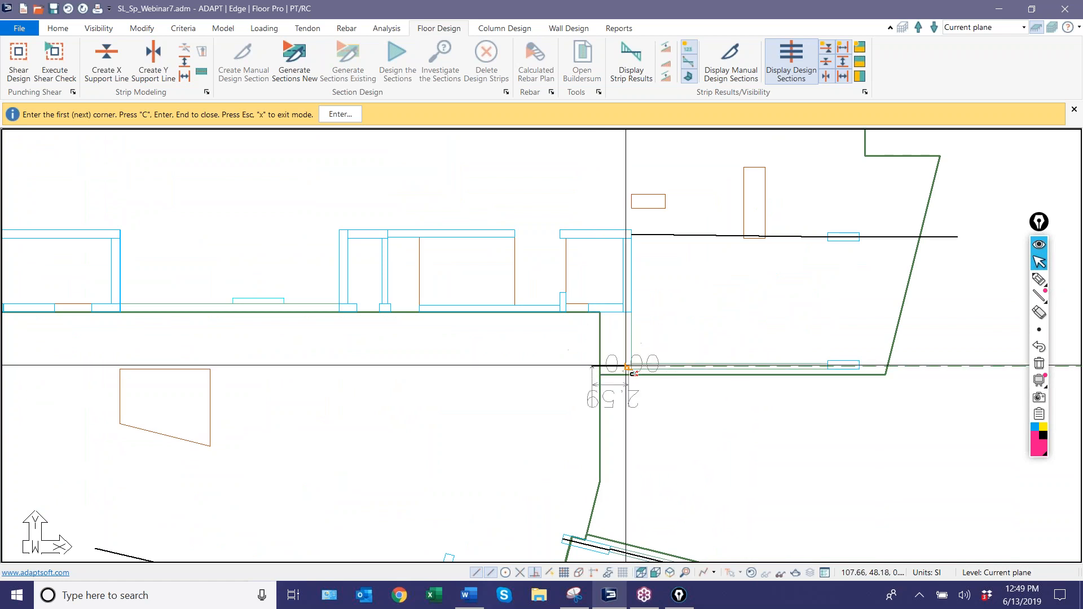
click(627, 367)
scroll(801, 342, up, 1)
middle_drag(802, 342, 551, 363)
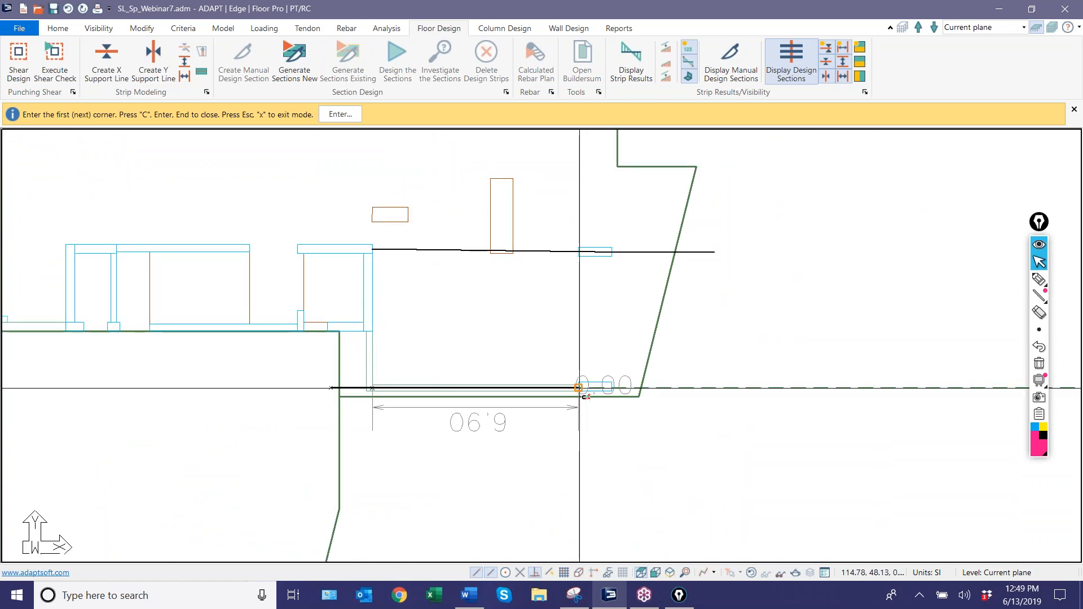
click(613, 388)
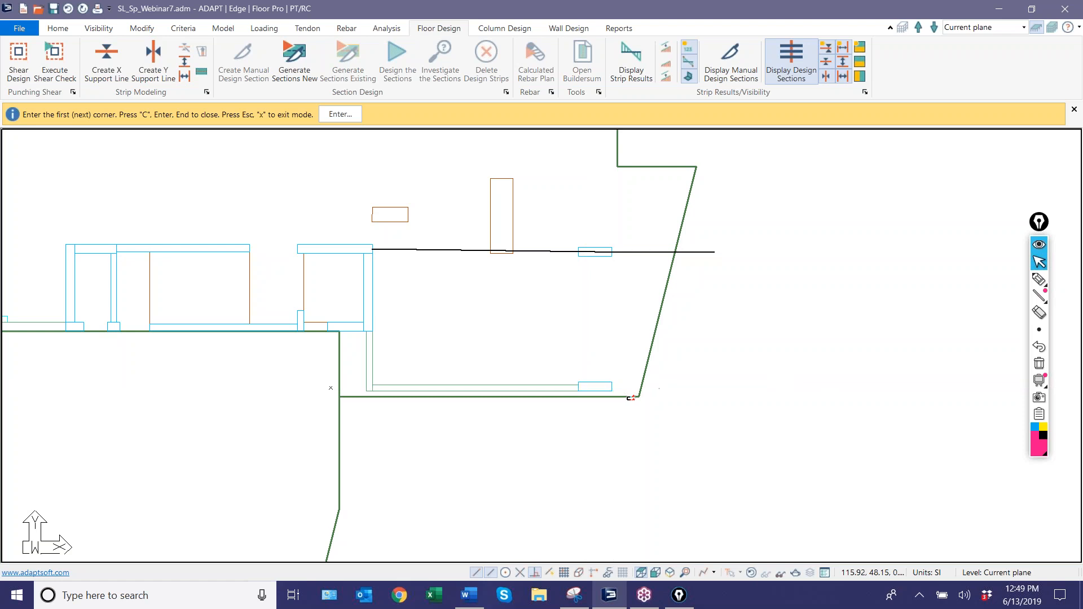
scroll(635, 392, down, 4)
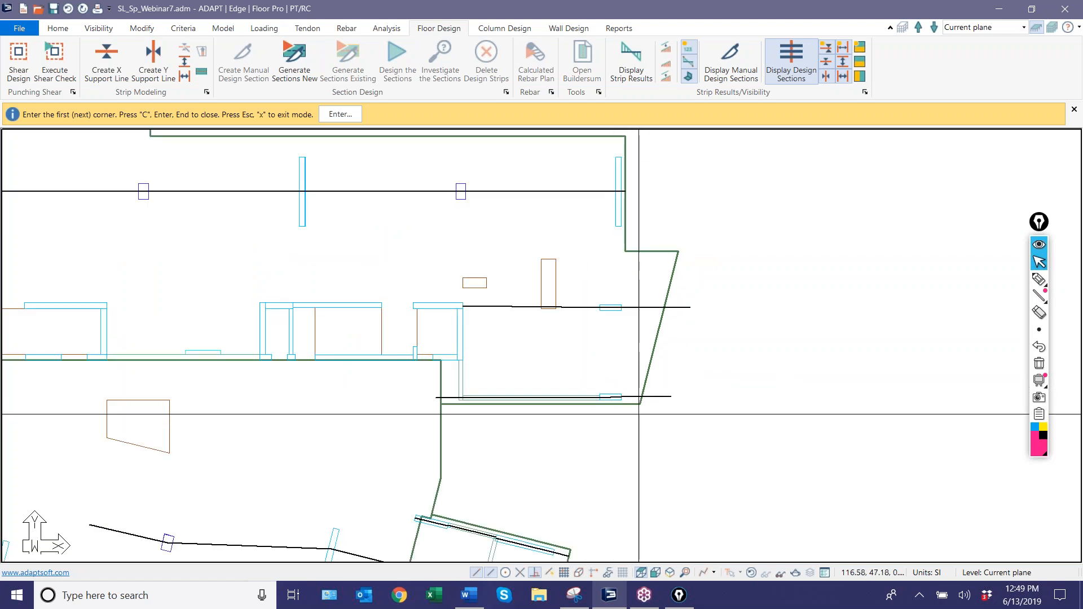
scroll(628, 452, down, 4)
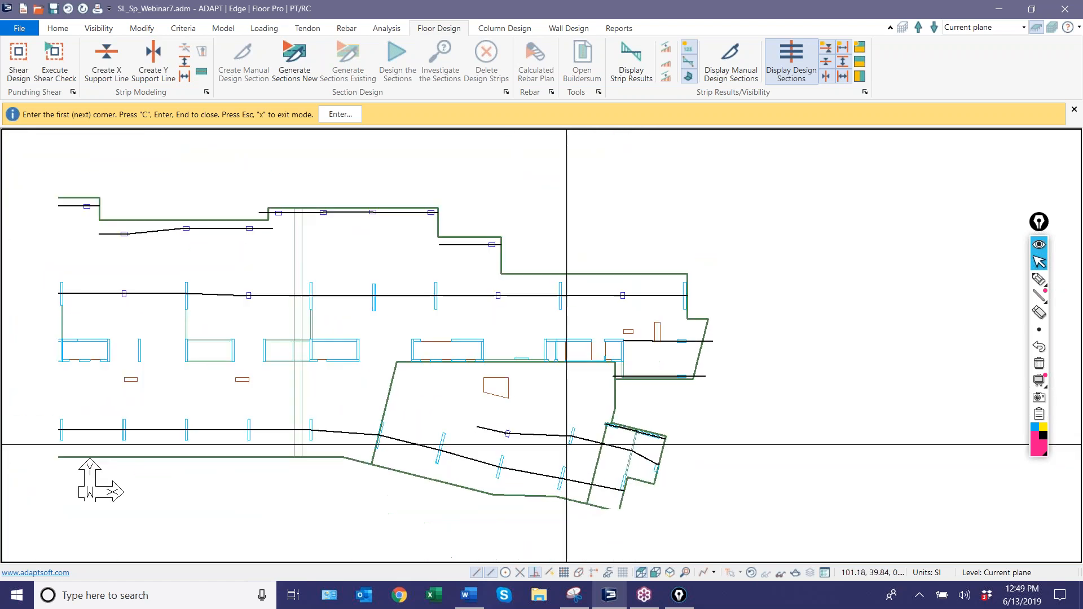
scroll(604, 402, up, 1)
middle_drag(604, 402, 480, 434)
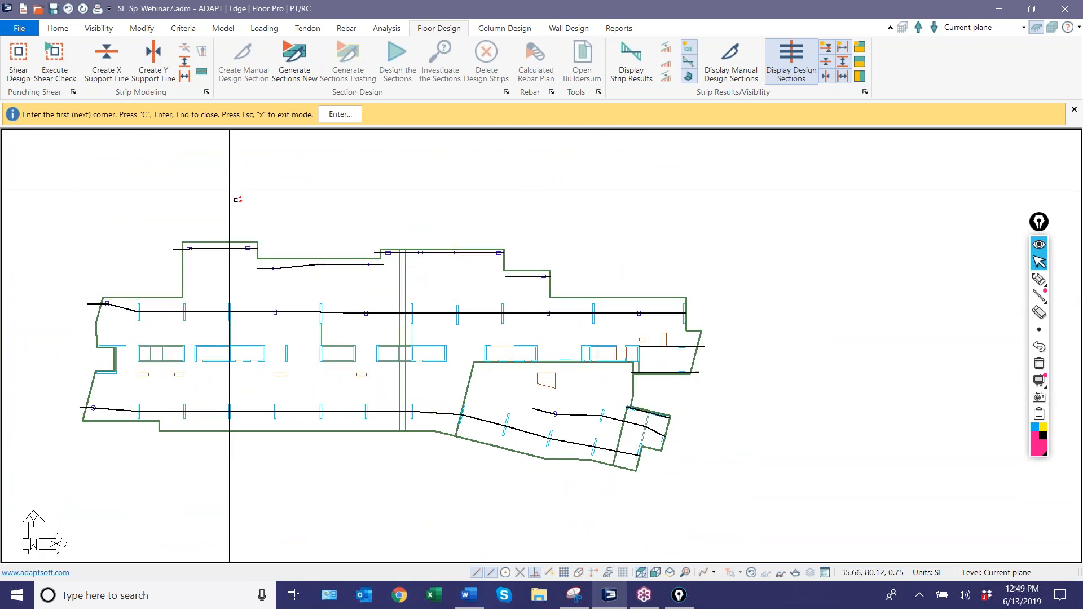
right_click(263, 173)
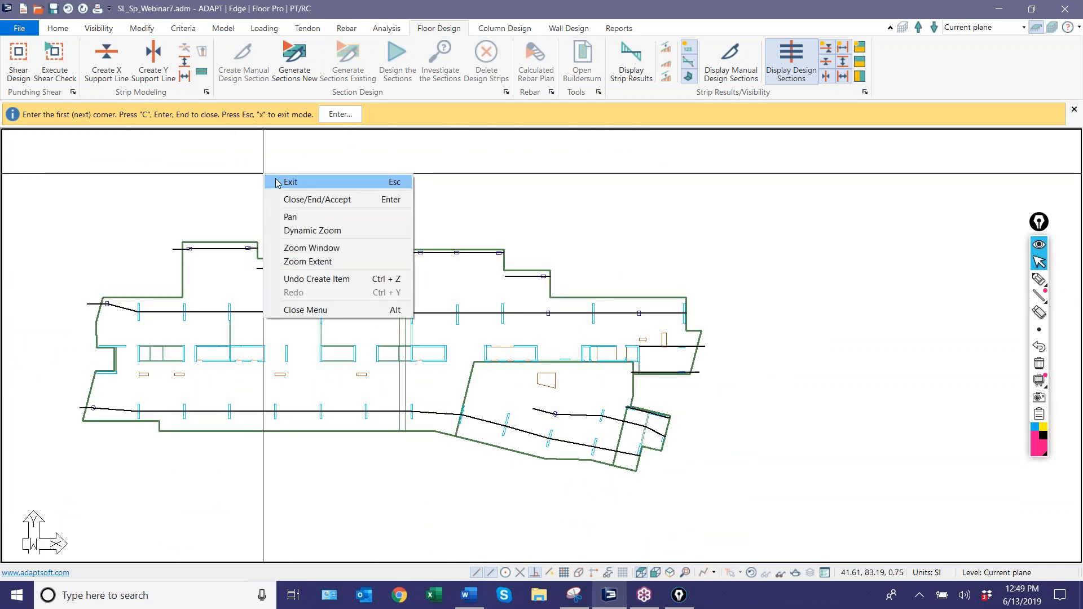
click(277, 179)
Add an X-direction support line from outside the left slab edge along the wall below the recess, ending at its right end, and exit the command.
scroll(243, 369, down, 1)
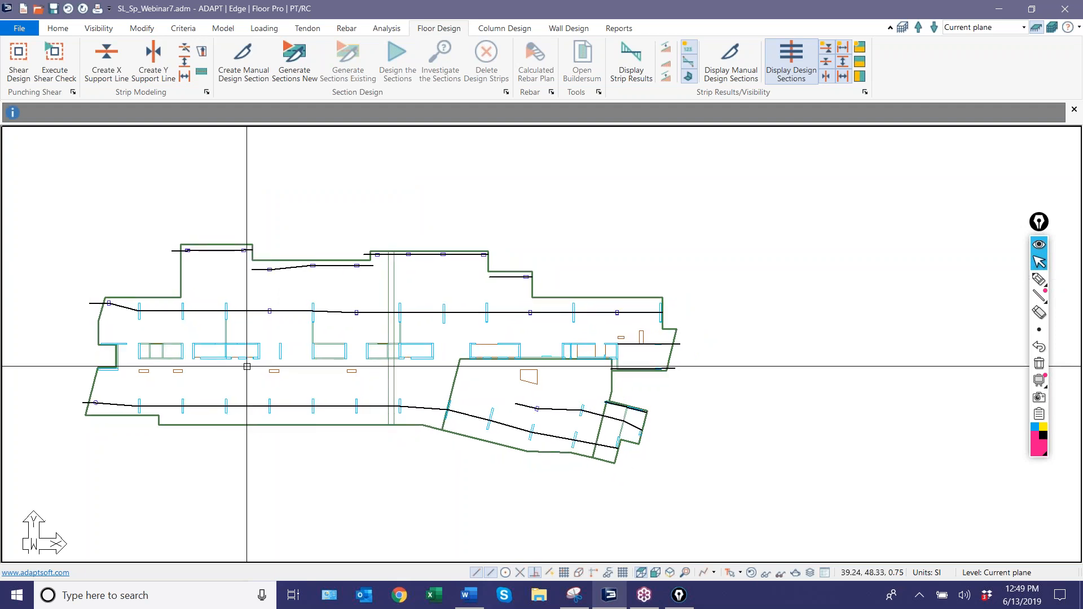
scroll(330, 427, up, 5)
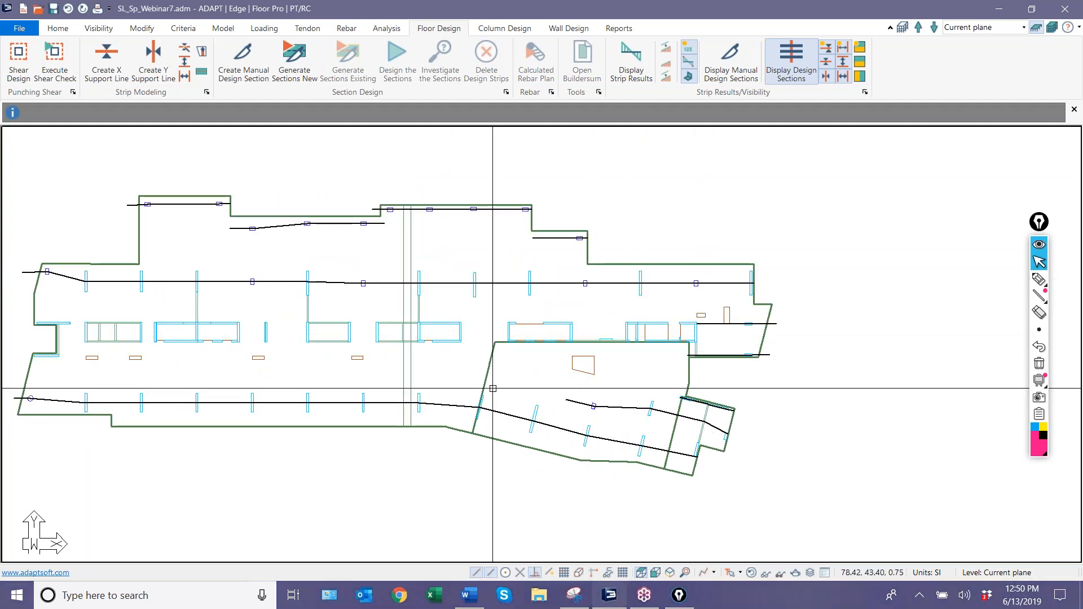
middle_drag(304, 385, 506, 357)
scroll(252, 345, up, 10)
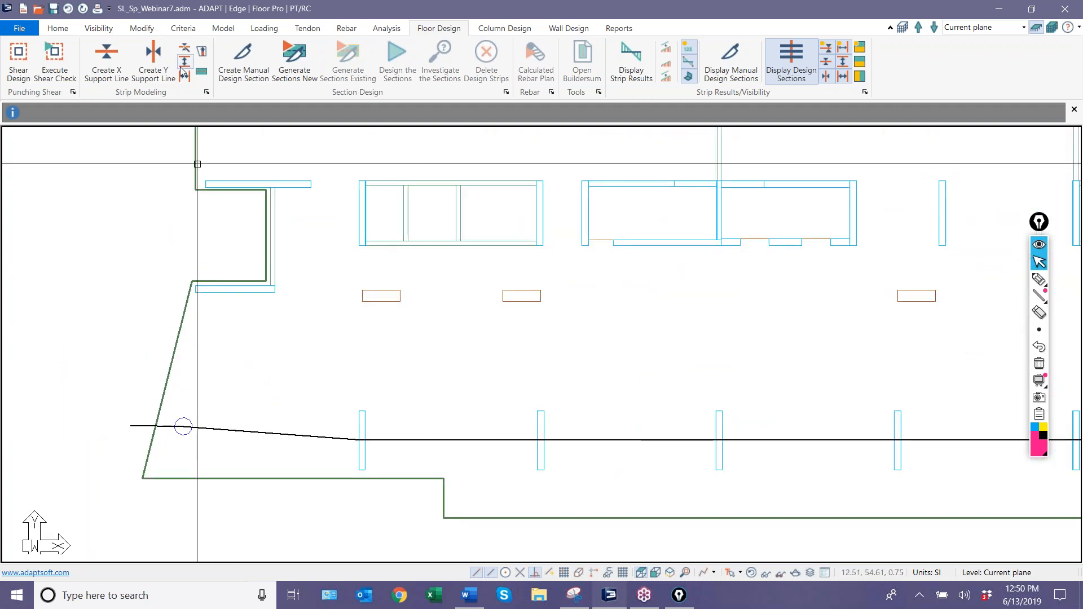
click(109, 64)
scroll(198, 316, up, 2)
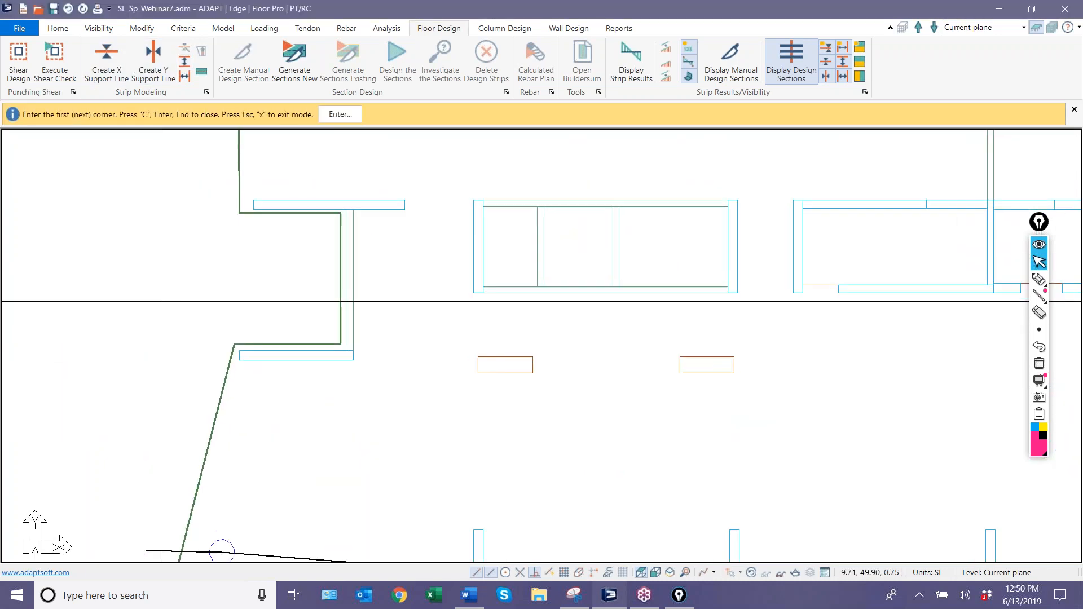
click(206, 356)
click(240, 356)
click(353, 355)
scroll(380, 358, down, 1)
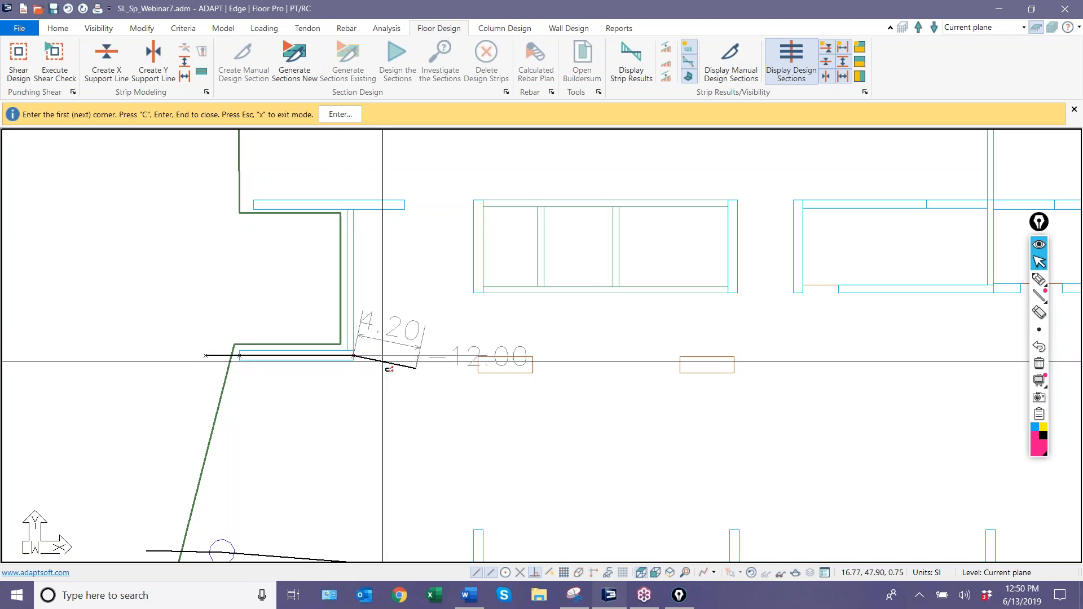
scroll(222, 383, down, 1)
scroll(222, 391, down, 3)
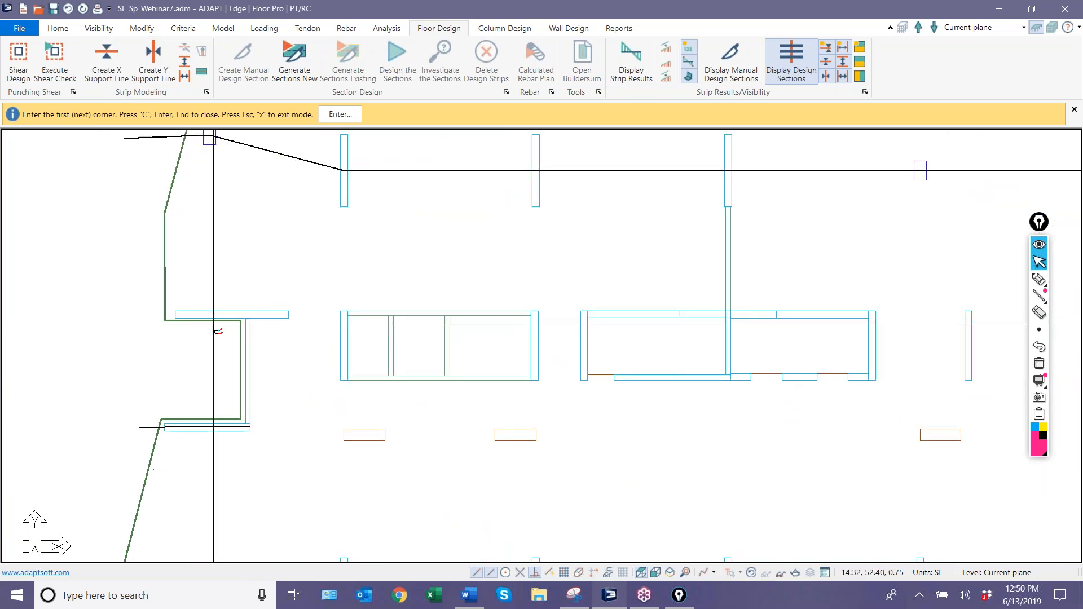
scroll(139, 359, down, 1)
right_click(79, 273)
click(186, 363)
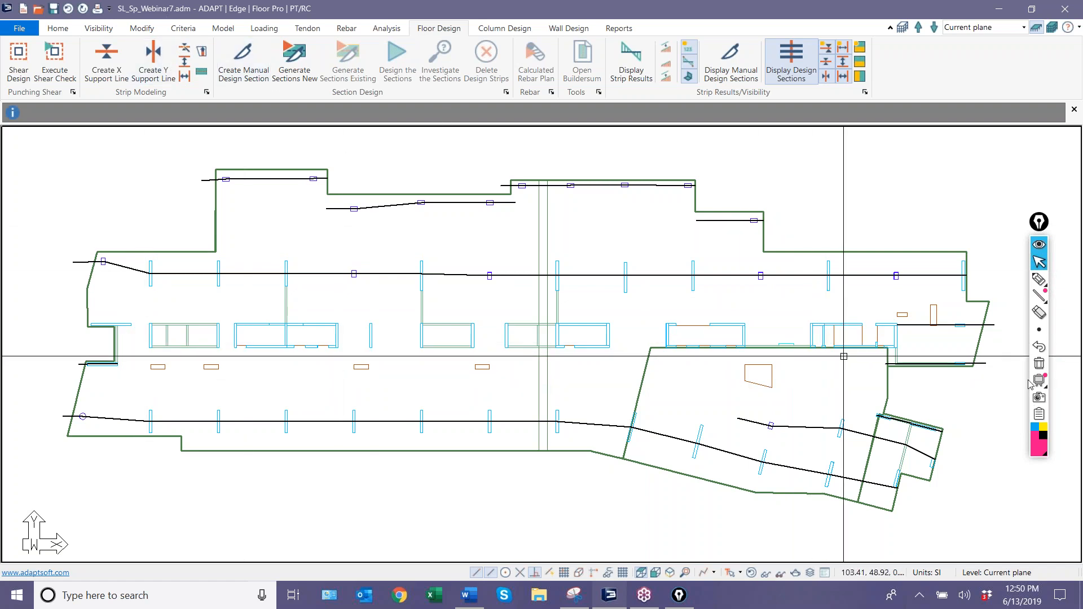
Sketch the planned splitter paths in freehand ink around the core walls, recess and angled wing, and clear the ink.
mouse_move(1040, 280)
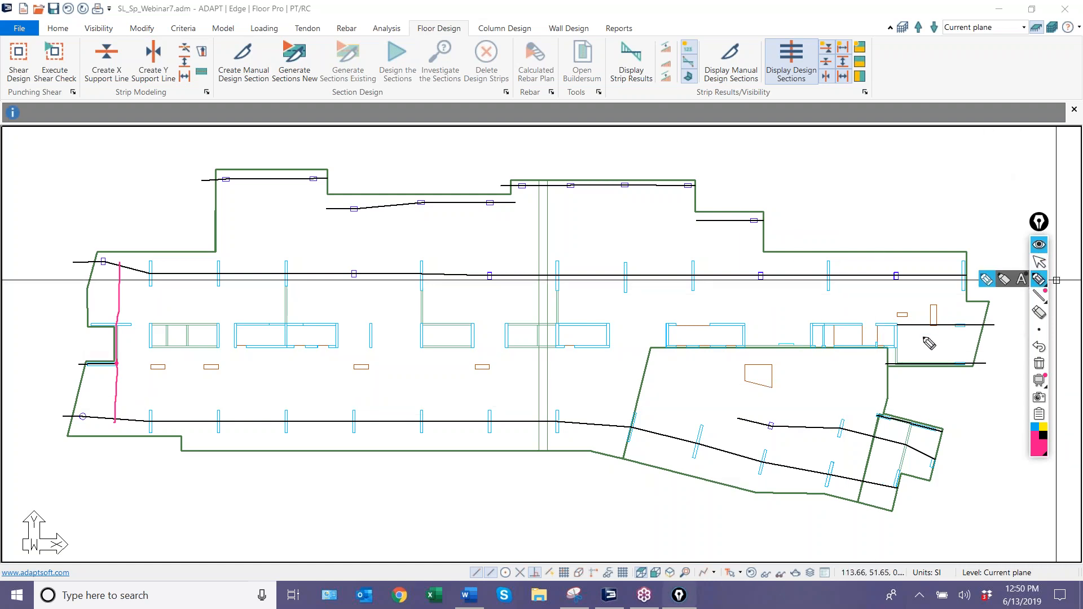
drag(899, 327, 898, 276)
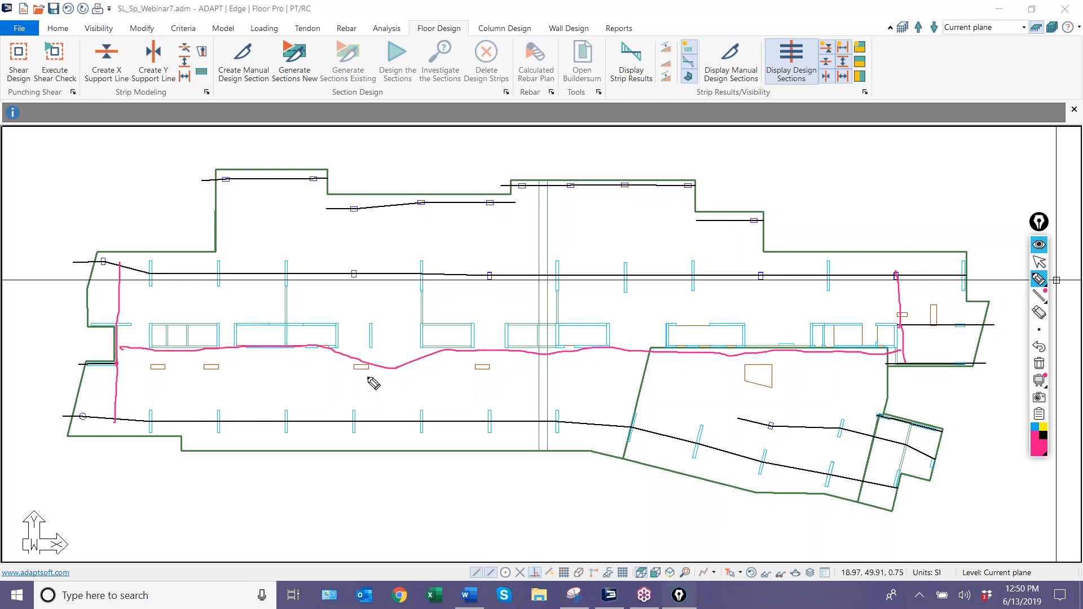
drag(891, 313, 671, 326)
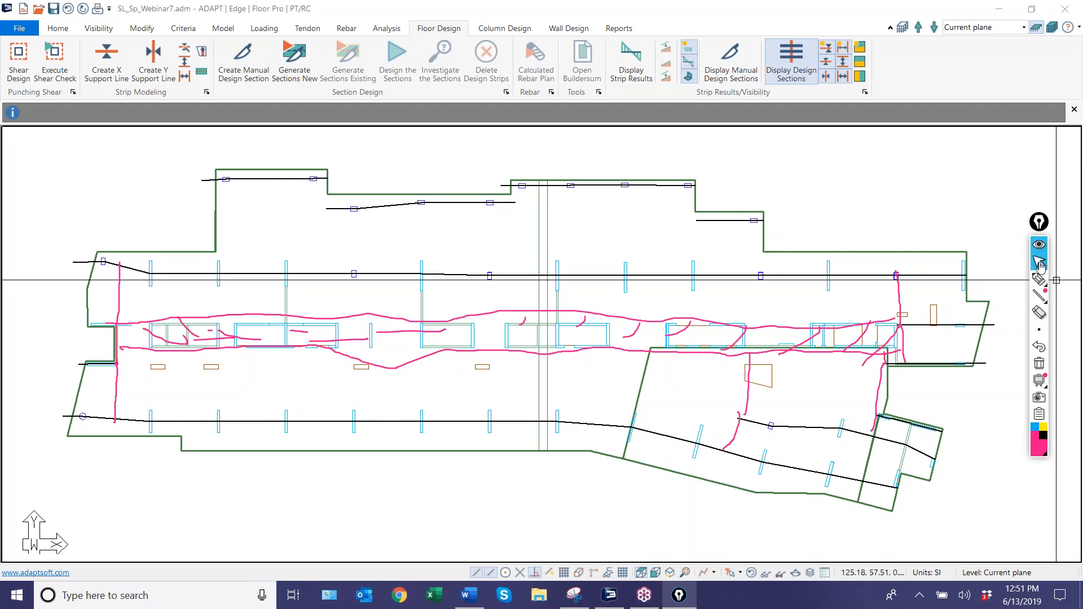
click(1040, 364)
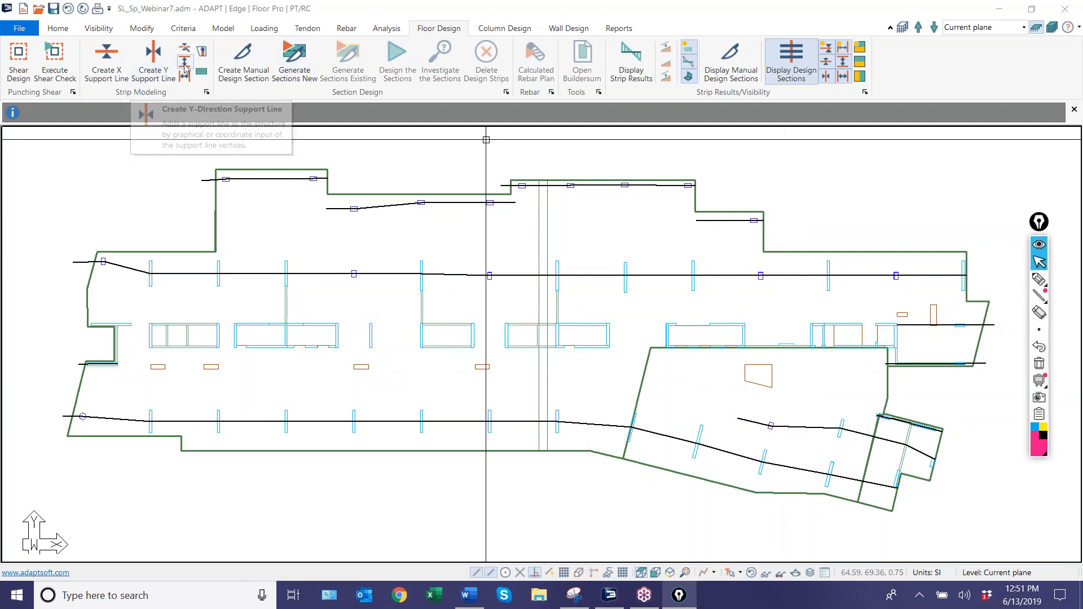
Draw an X-direction splitter from the right end of the wall below the left recess up to the long upper support line.
click(153, 56)
scroll(112, 343, up, 5)
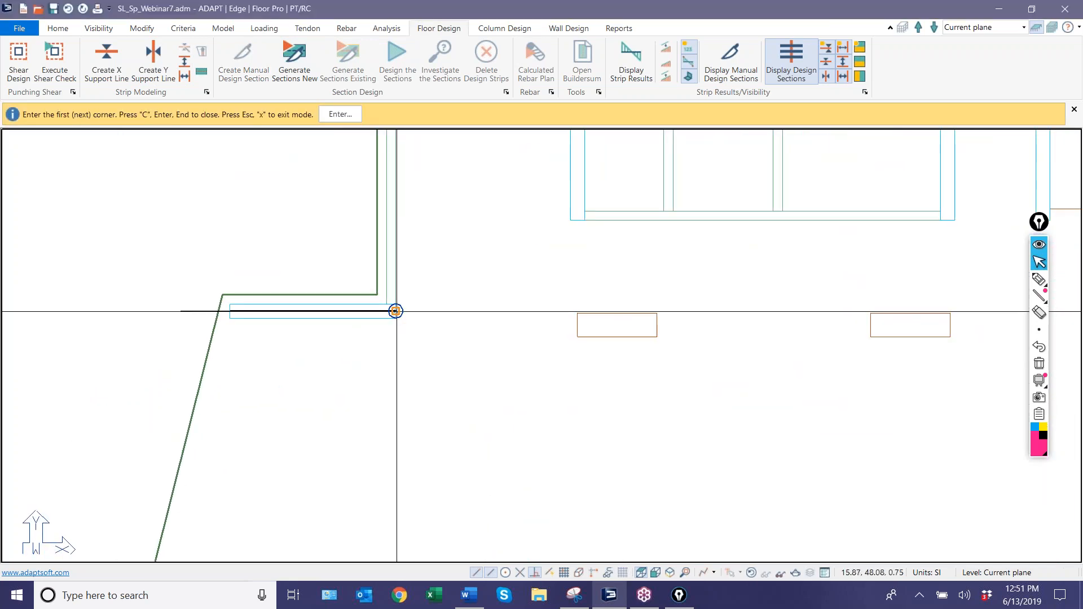
scroll(399, 312, down, 5)
scroll(394, 232, up, 2)
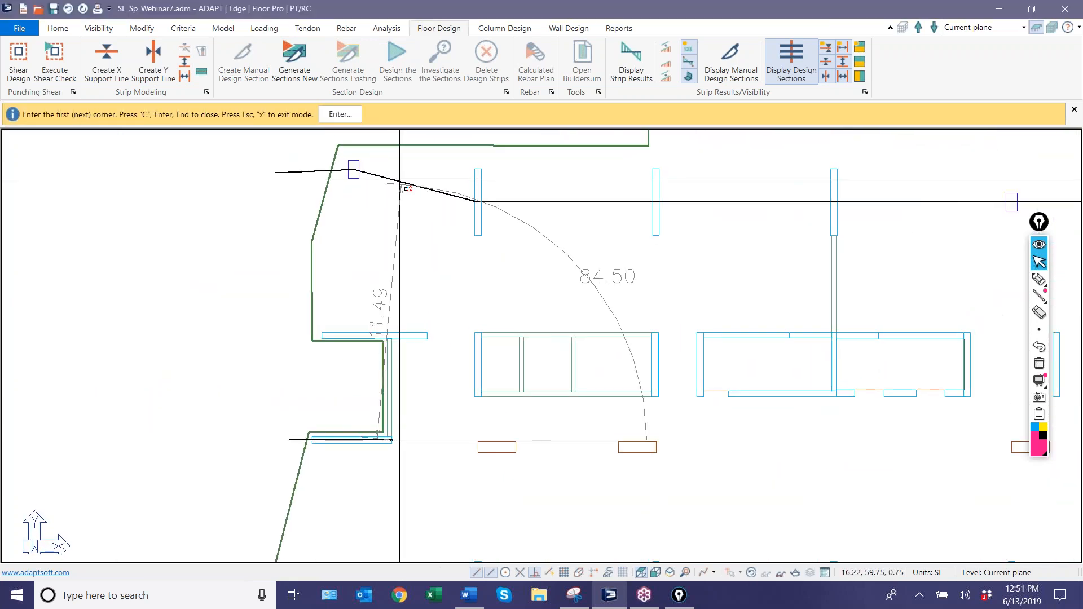
scroll(412, 191, down, 1)
scroll(412, 186, up, 1)
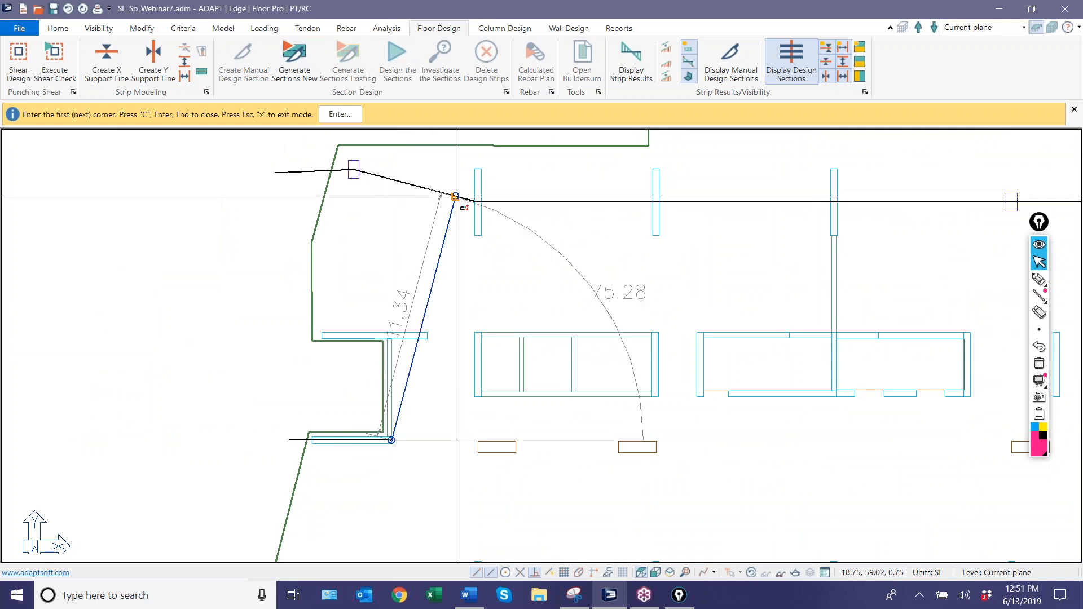
click(394, 180)
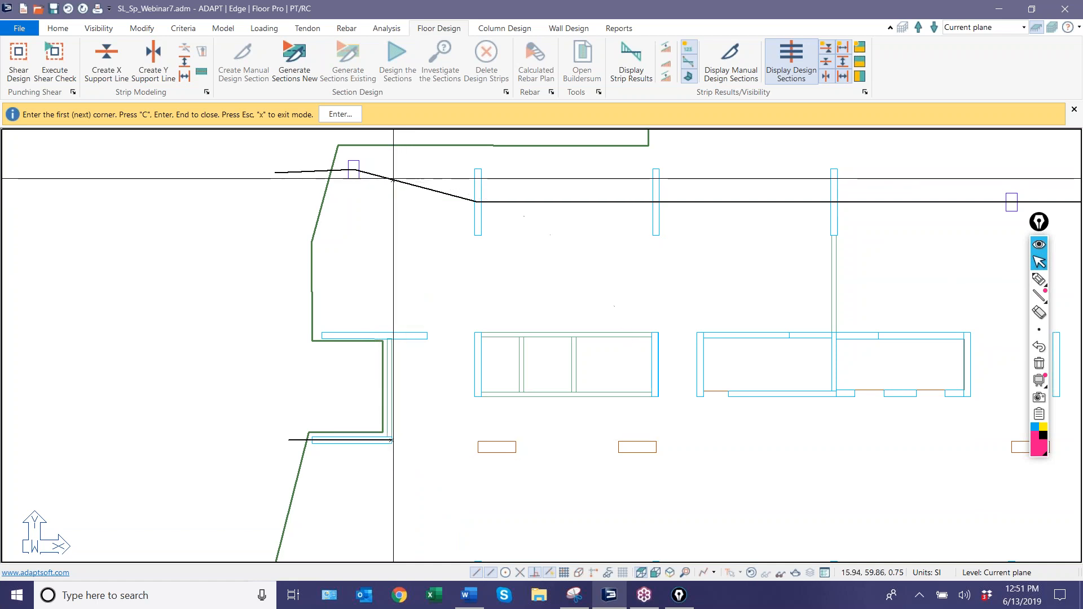
Draw a vertical splitter from the right end of the recess wall down to the long lower support line.
middle_drag(486, 337, 438, 223)
scroll(422, 411, up, 3)
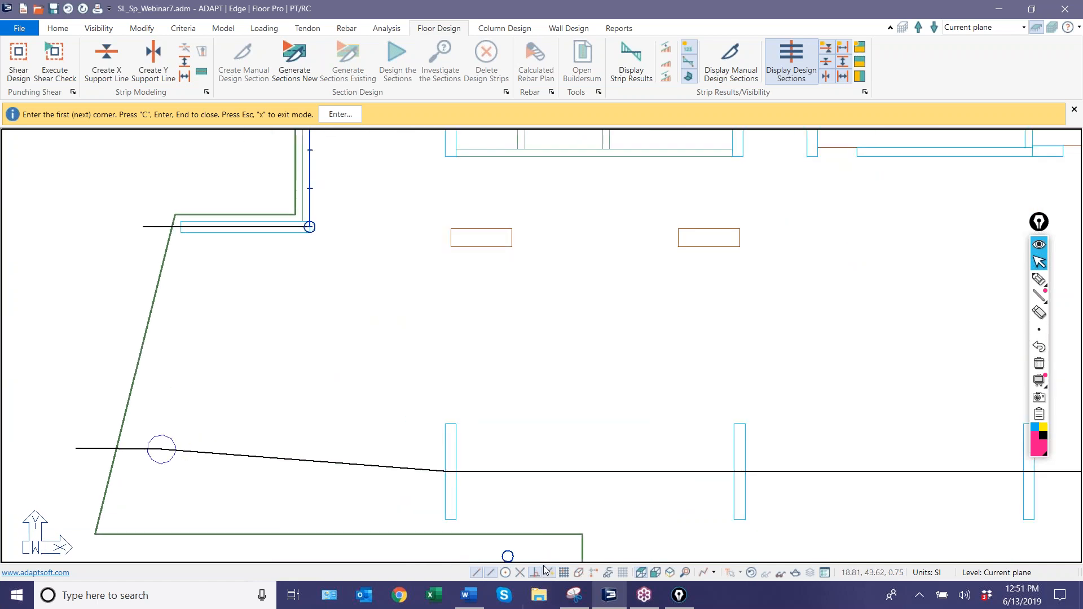
click(310, 461)
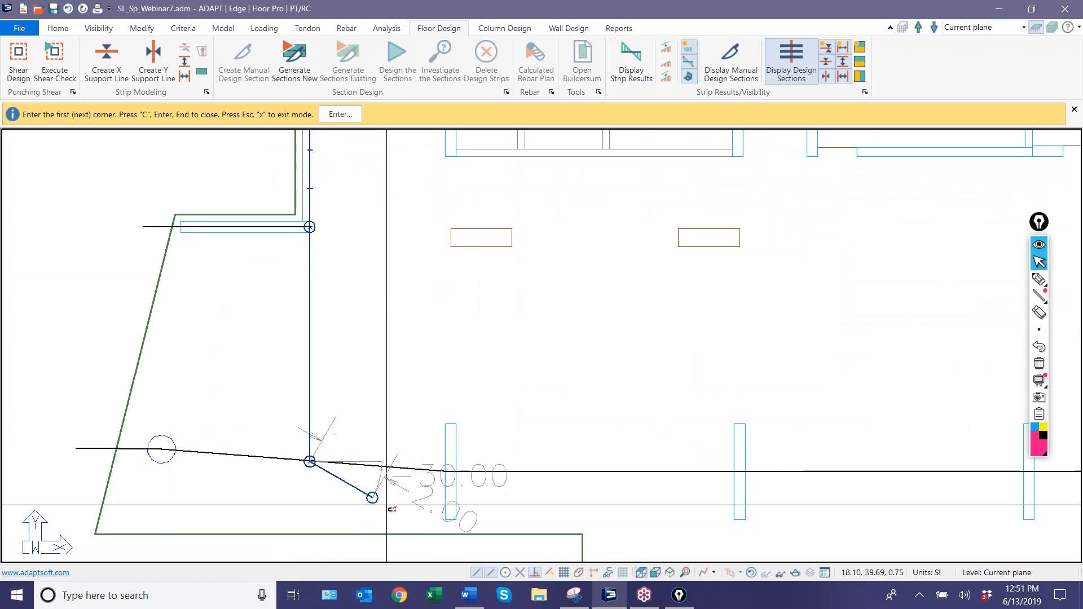
Draw a splitter from the rightmost core wall's upper-right corner up to the column on the long upper support line, and close it.
scroll(266, 388, down, 5)
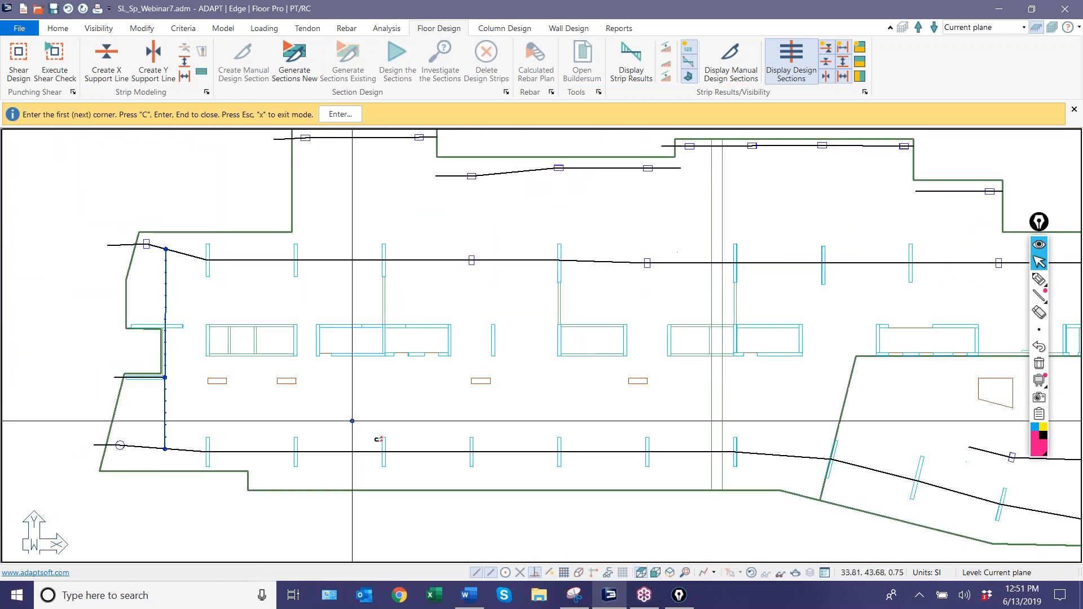
middle_drag(716, 317, 492, 357)
scroll(638, 434, up, 3)
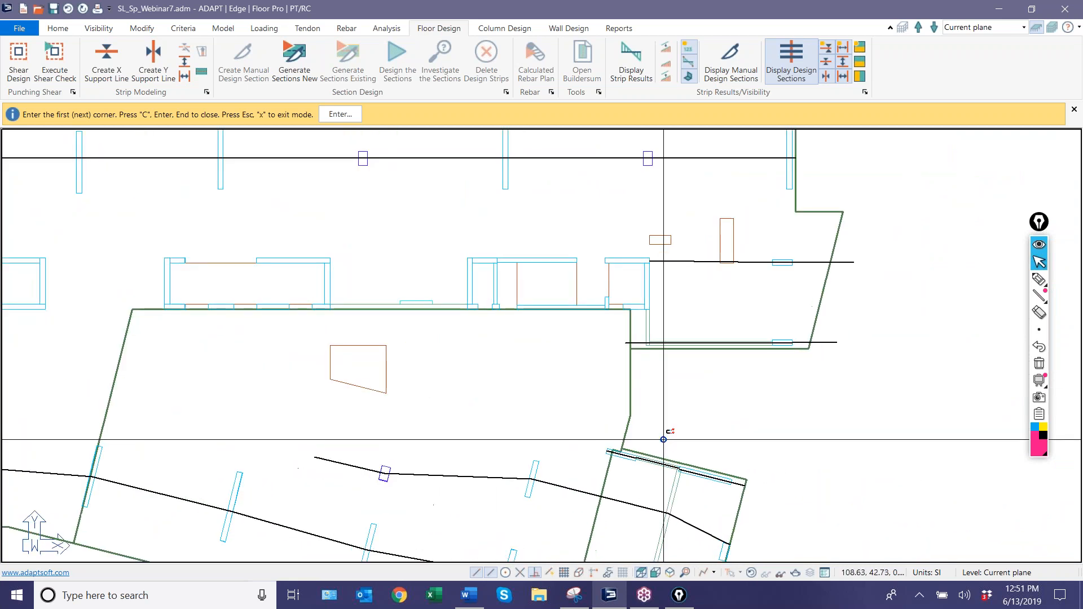
scroll(637, 246, up, 3)
click(651, 271)
middle_drag(652, 273, 671, 384)
scroll(672, 389, down, 5)
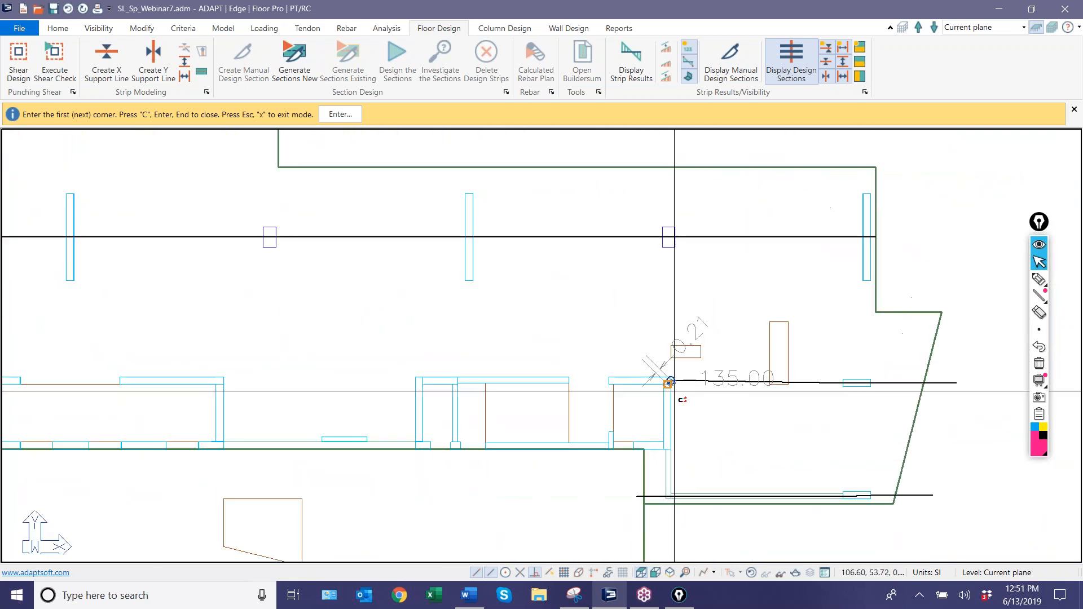
click(673, 279)
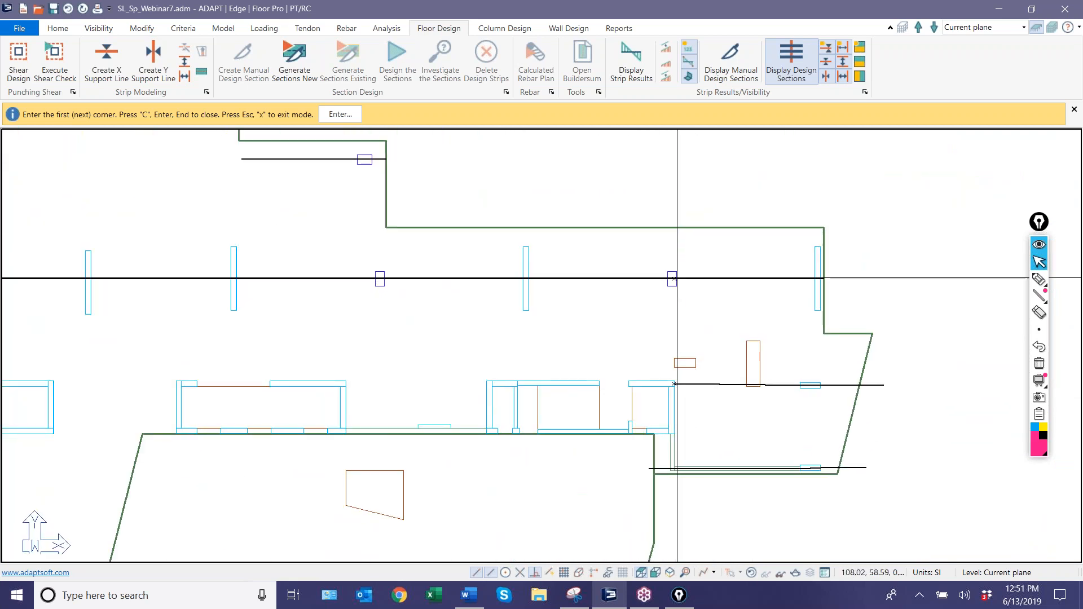
key(c)
Draw a splitter from the rightmost core wall's upper corner down to the support line along the right bay's lower edge.
middle_drag(677, 417, 653, 254)
scroll(653, 255, up, 3)
click(653, 202)
click(653, 325)
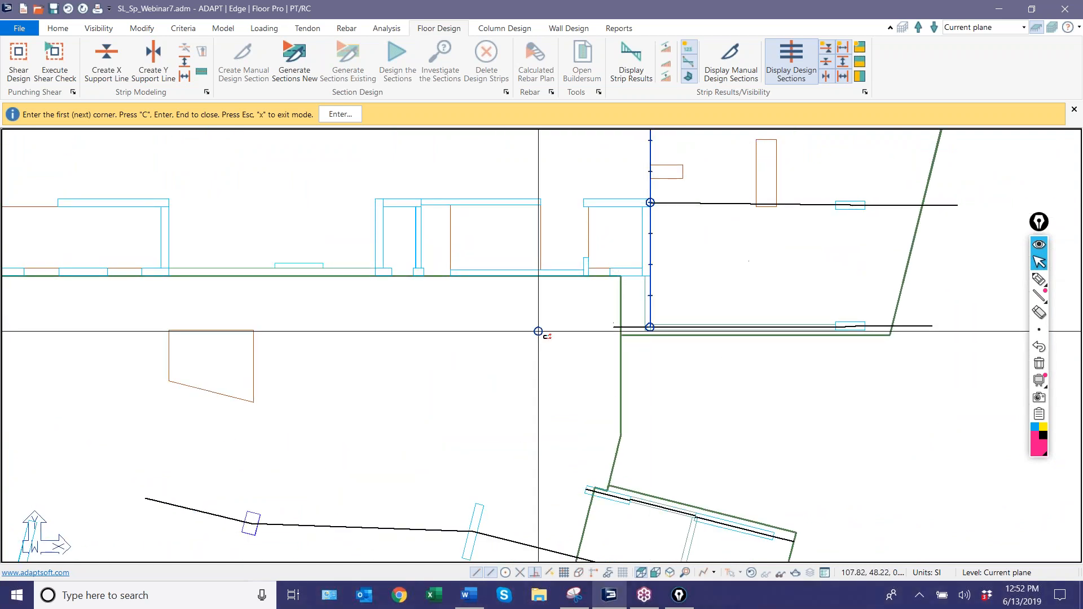
Draw a horizontal splitter just above the core walls from the right vertical splitter to the left one, and close it.
middle_drag(537, 334, 783, 410)
scroll(783, 410, down, 1)
scroll(783, 410, down, 4)
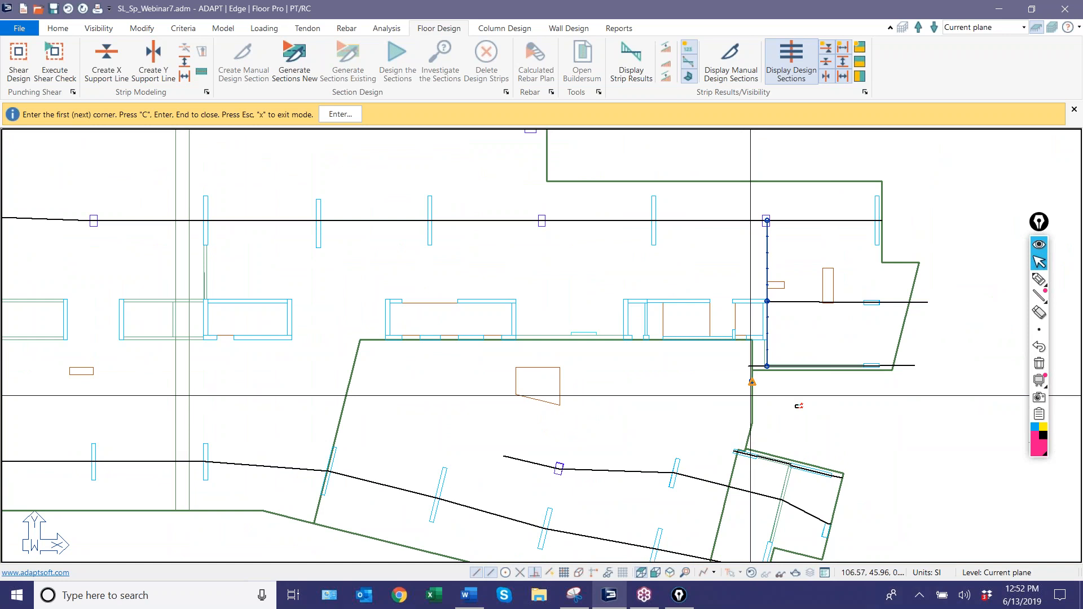
scroll(762, 334, up, 5)
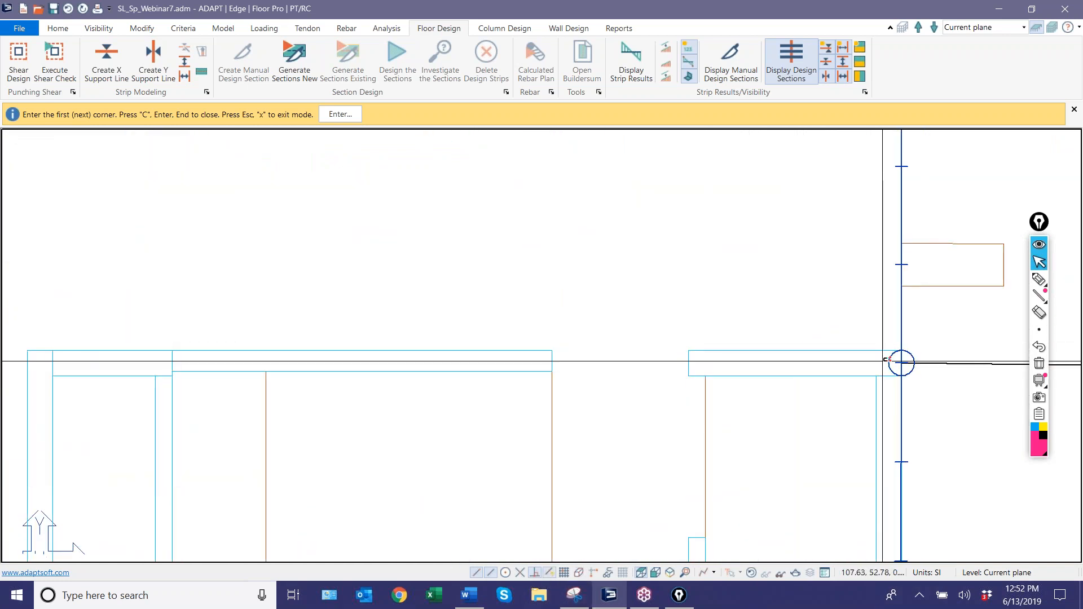
click(902, 343)
scroll(818, 300, down, 5)
scroll(872, 357, down, 6)
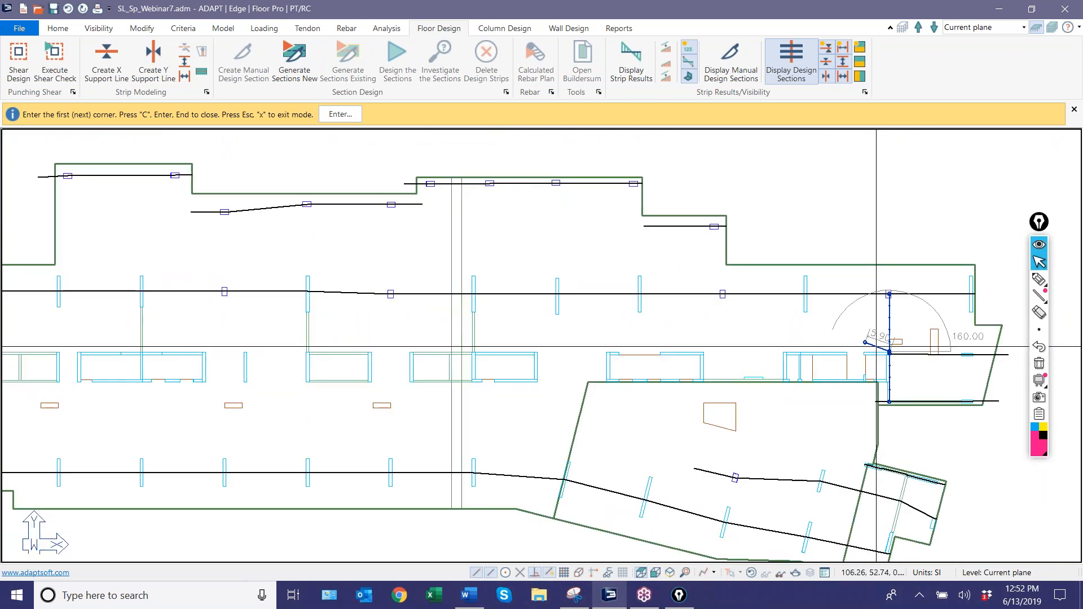
scroll(296, 365, up, 7)
scroll(233, 329, up, 3)
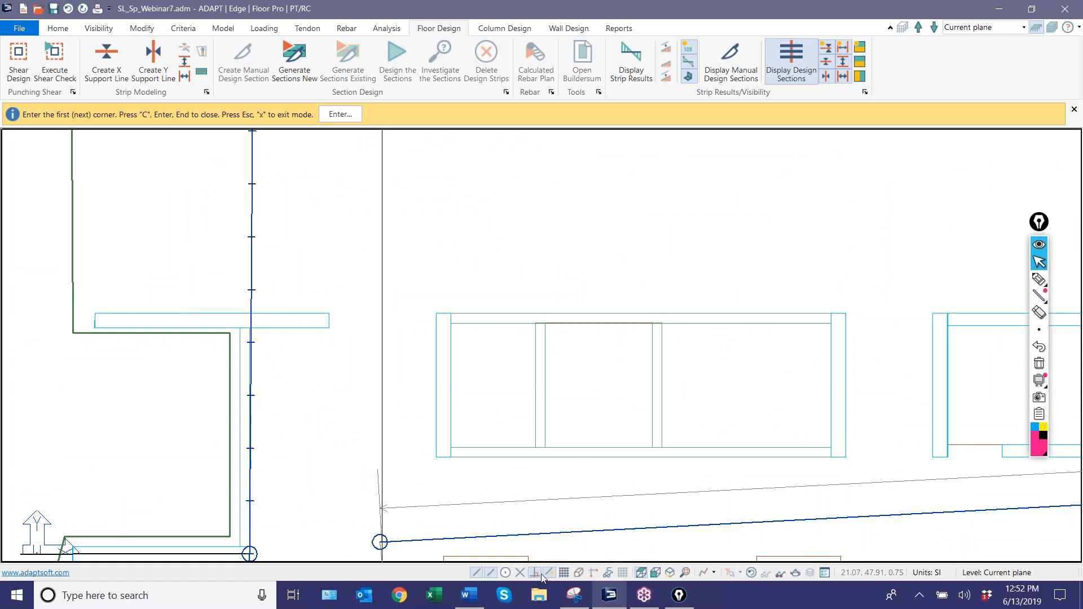
scroll(274, 307, up, 3)
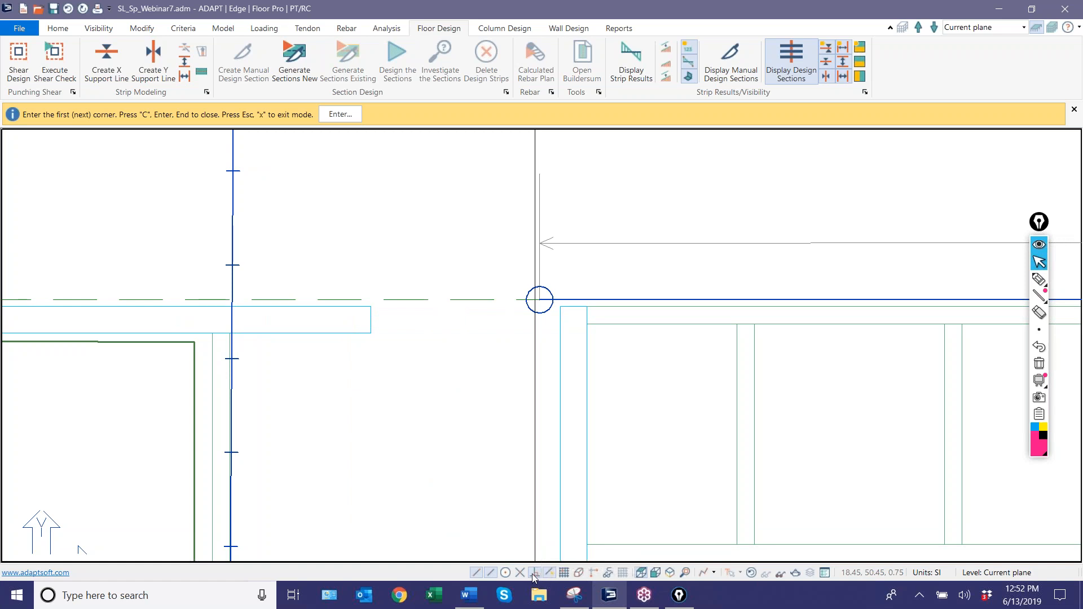
click(232, 302)
key(c)
Draw a horizontal splitter just below the core walls from the left vertical splitter to the right one.
scroll(164, 248, down, 3)
scroll(169, 207, down, 2)
scroll(172, 243, up, 4)
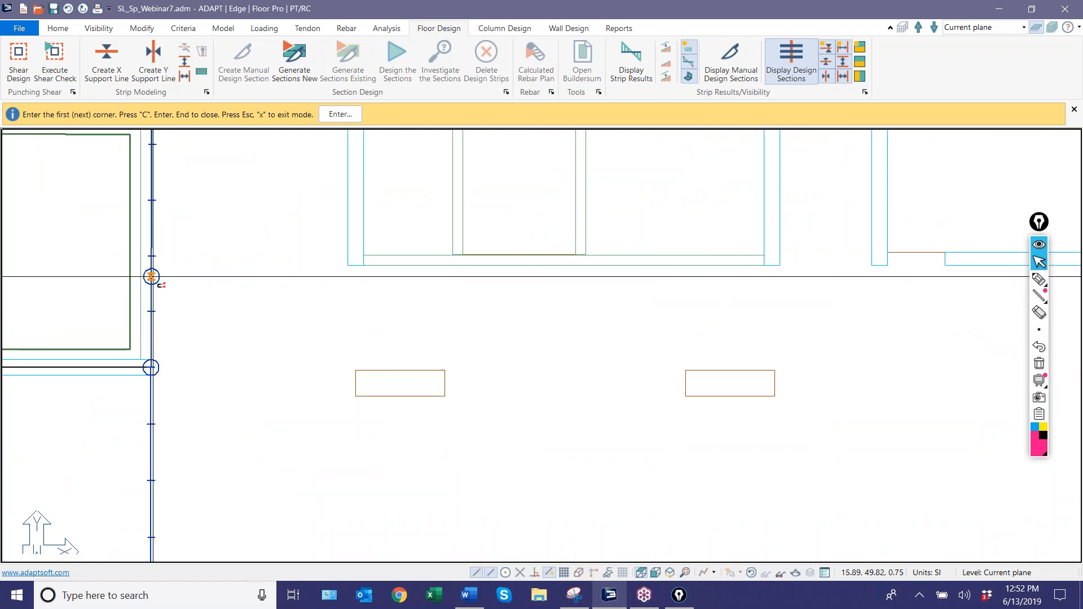
click(151, 272)
scroll(118, 322, down, 7)
scroll(591, 398, up, 8)
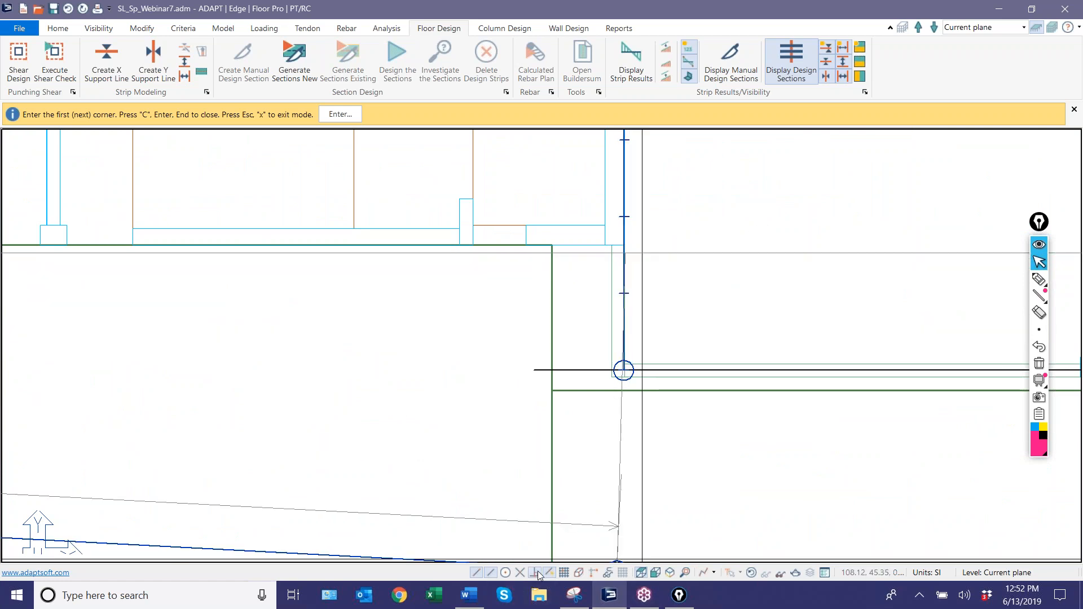
scroll(587, 293, up, 4)
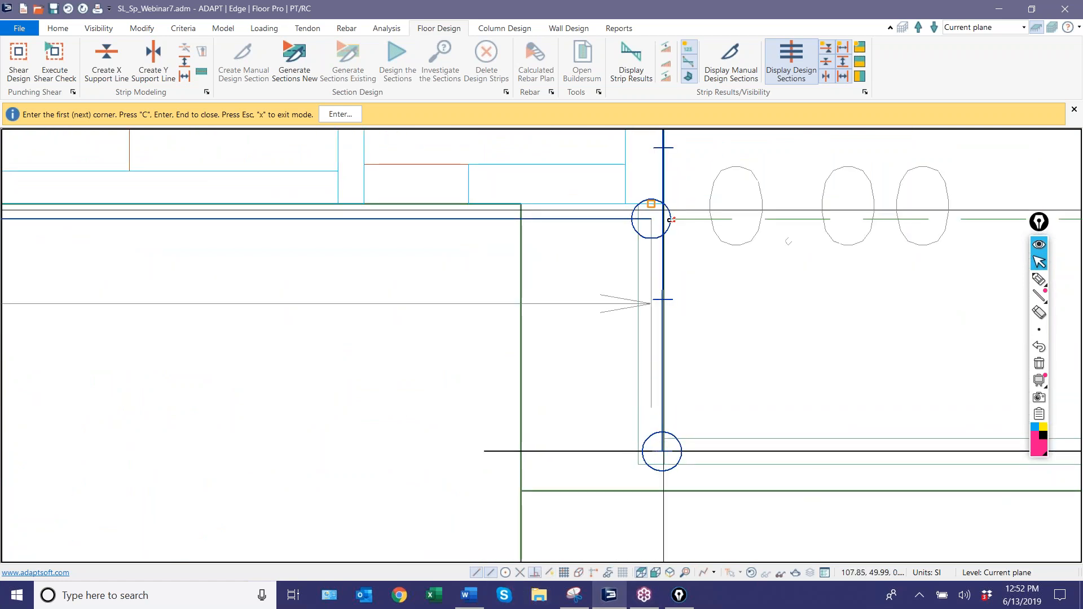
scroll(674, 231, down, 3)
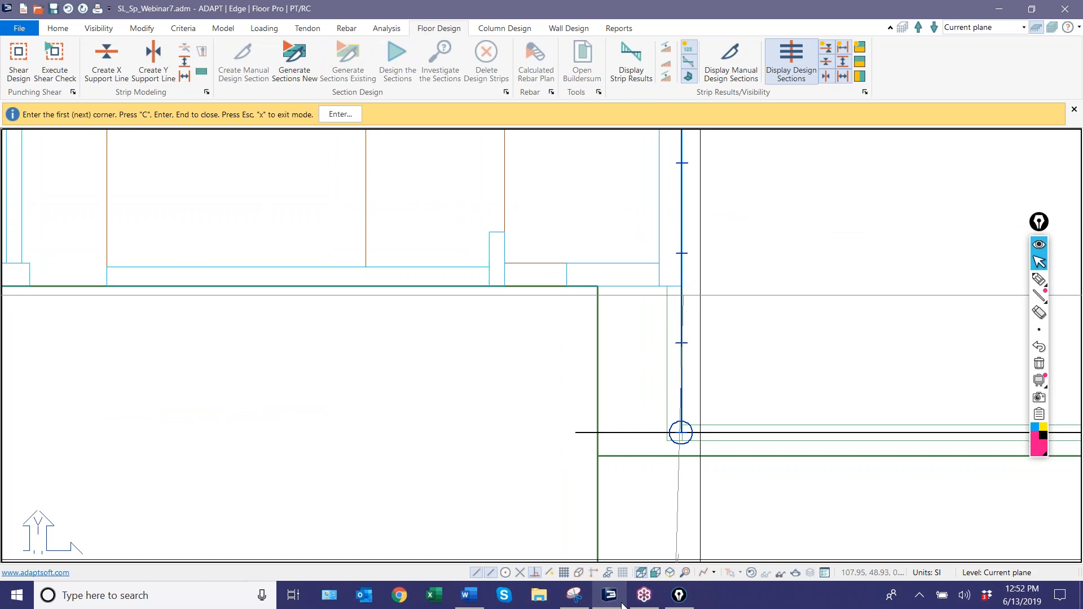
scroll(698, 307, up, 4)
scroll(698, 308, down, 5)
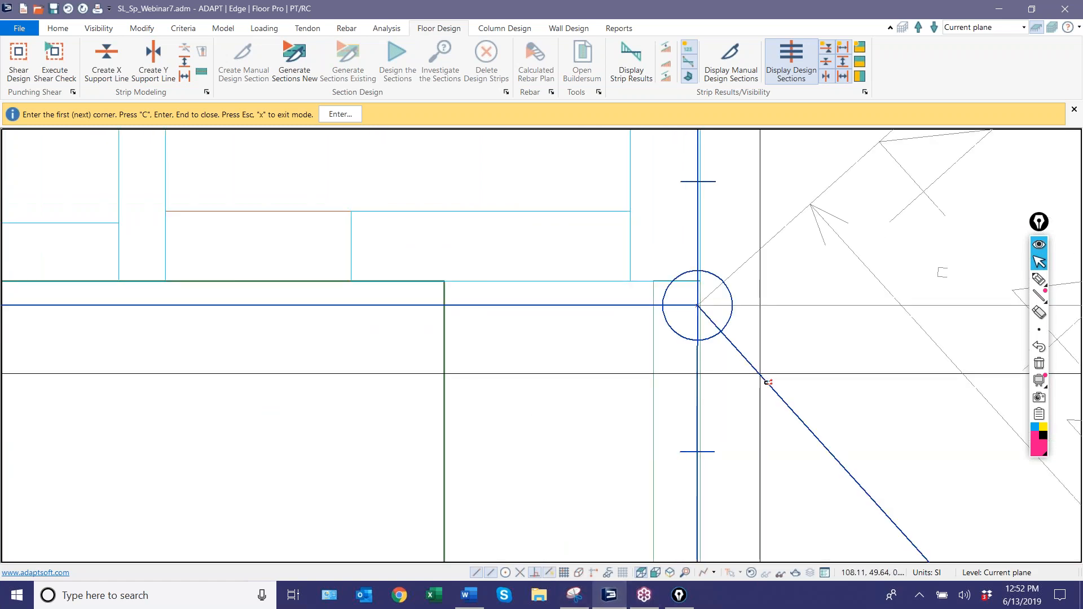
scroll(769, 316, down, 5)
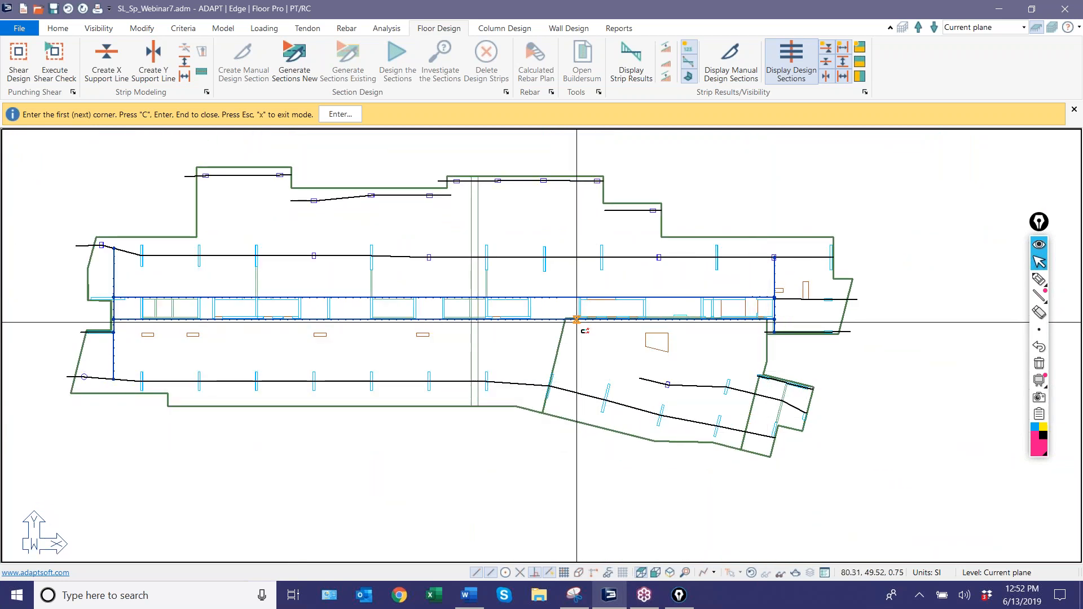
Draw a splitter from the start of the angled wing's upper support line through the right bay's lower support line end to the splitter below the cores.
scroll(595, 363, up, 3)
scroll(672, 316, up, 2)
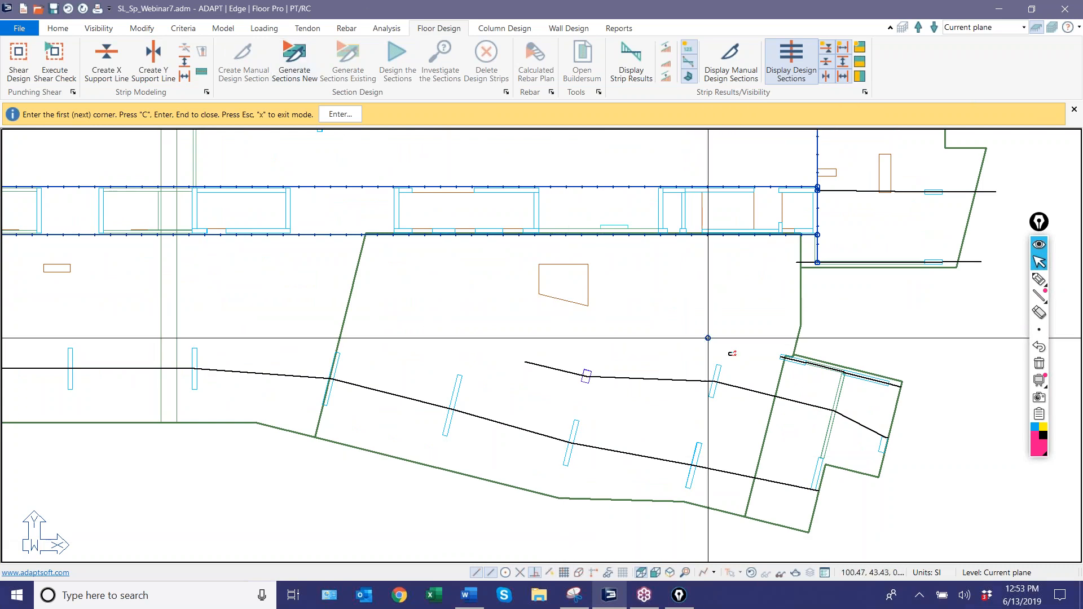
click(780, 357)
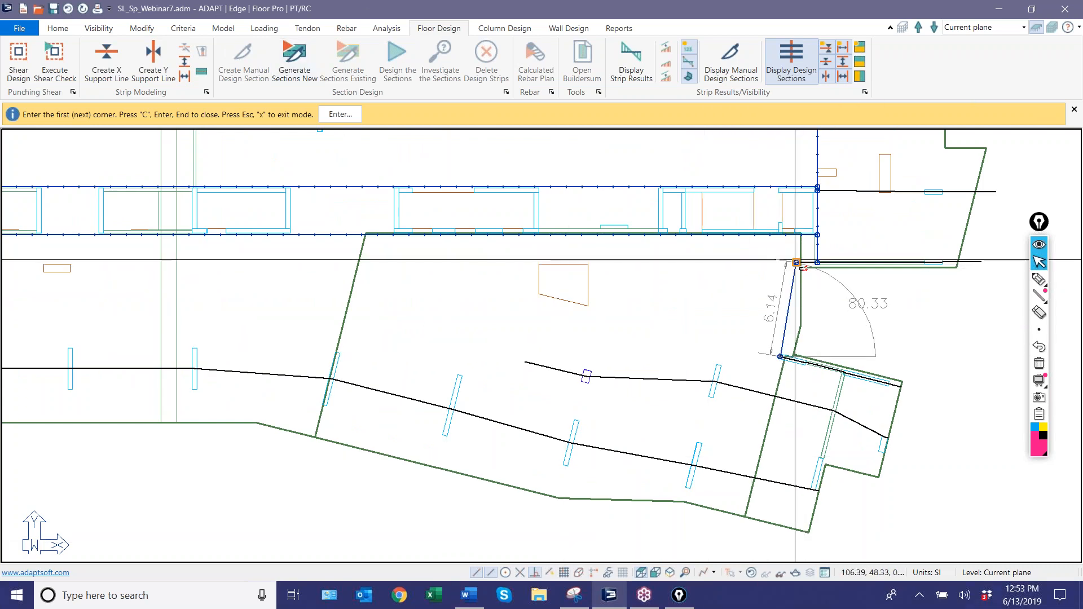
scroll(797, 234, up, 4)
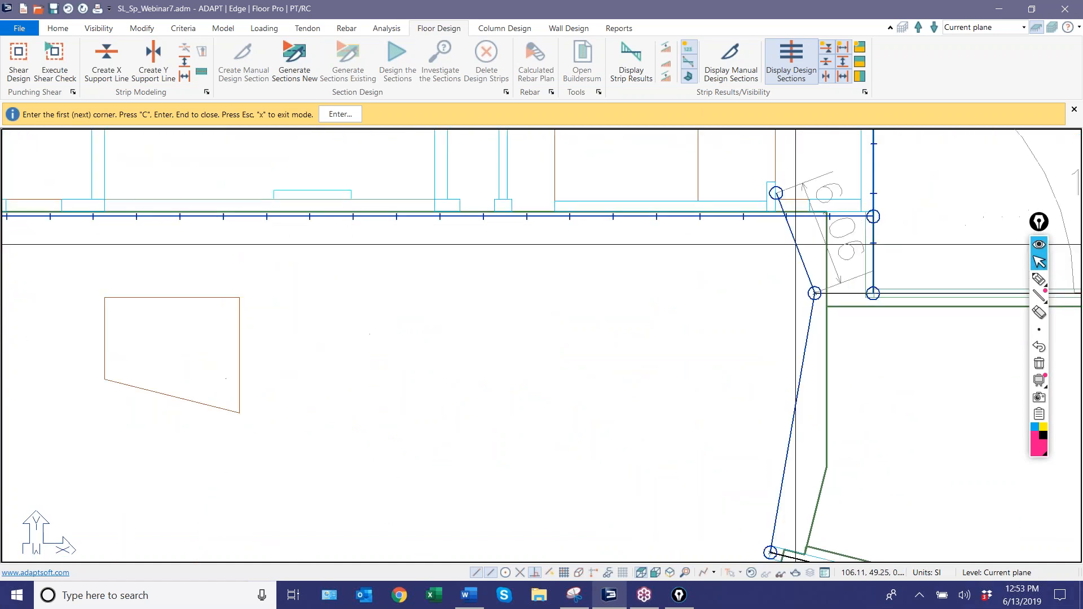
Draw a short splitter from the start of the angled wing's upper support line down to the intermediate support line.
scroll(817, 206, down, 4)
scroll(924, 235, down, 3)
middle_drag(847, 393, 706, 266)
scroll(706, 268, up, 2)
click(704, 206)
click(693, 272)
Draw splitters from the splitter below the cores down to the intermediate support line's left end and on to the sloping lower support line.
middle_drag(588, 250, 866, 362)
scroll(866, 362, down, 2)
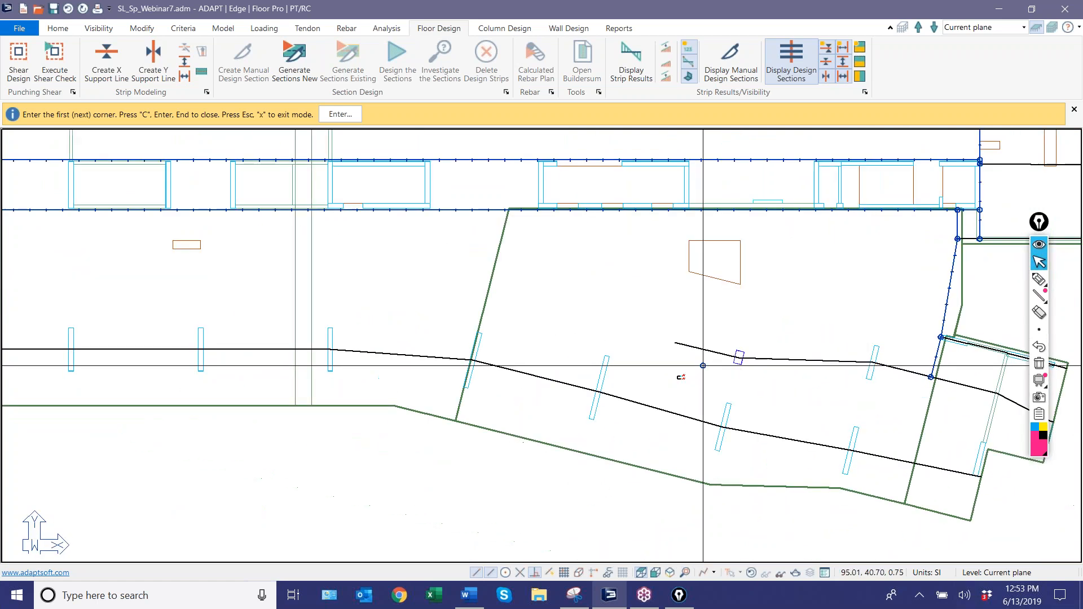
click(675, 210)
click(675, 343)
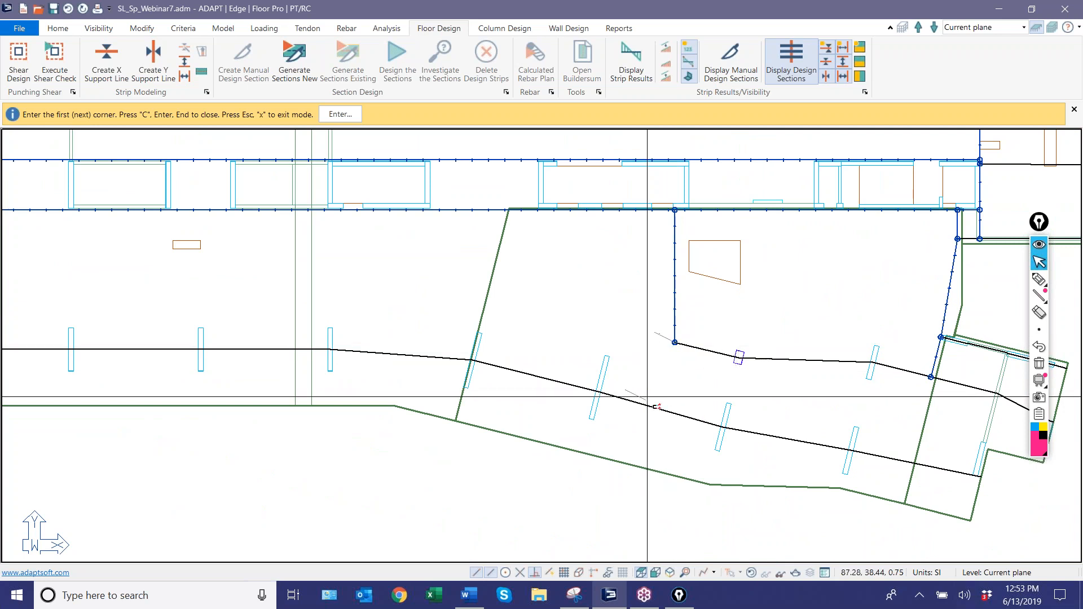
scroll(633, 414, down, 5)
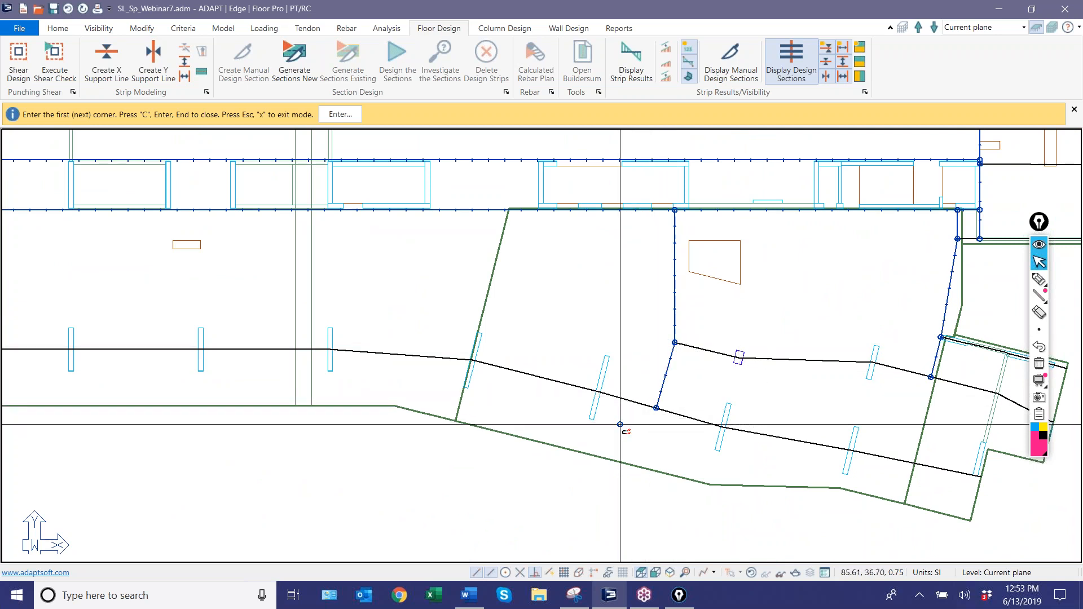
Draw a splitter from the slab corner through the short upper-right support line's left end down to the main upper support line.
scroll(637, 371, down, 2)
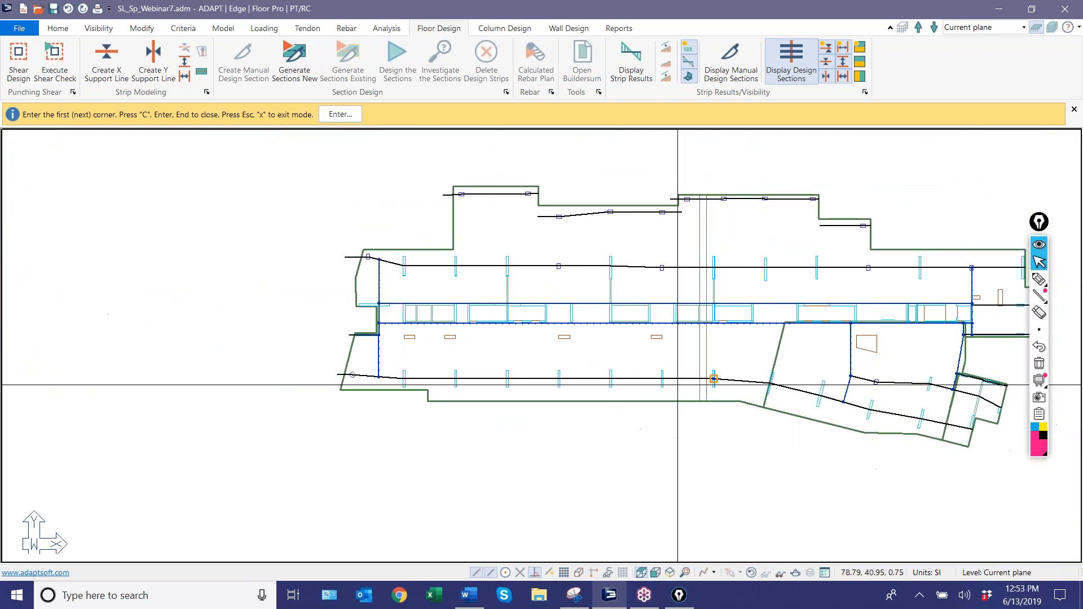
scroll(790, 282, up, 6)
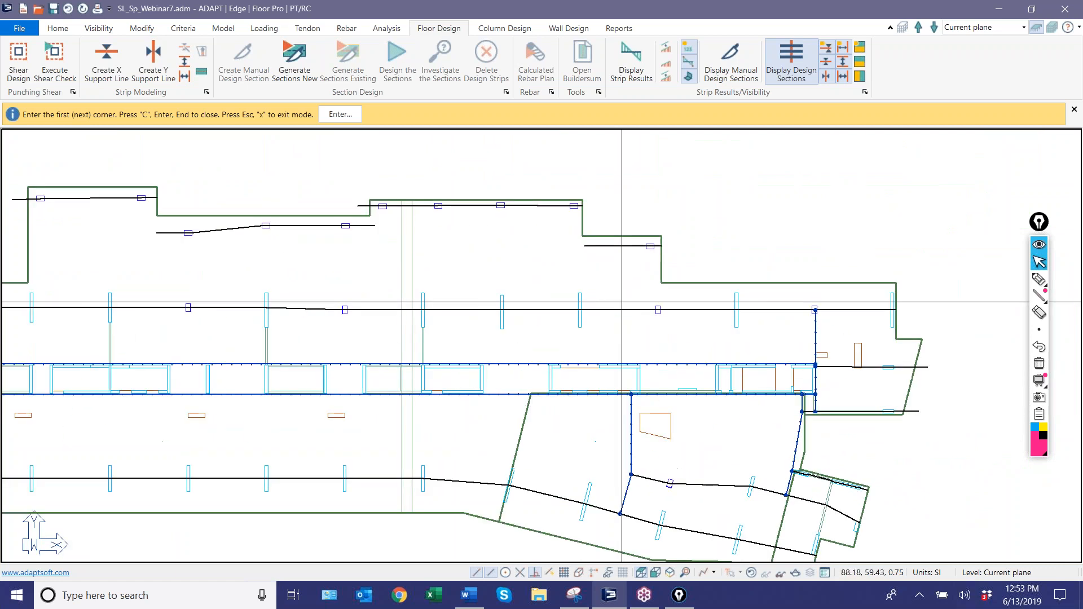
click(618, 229)
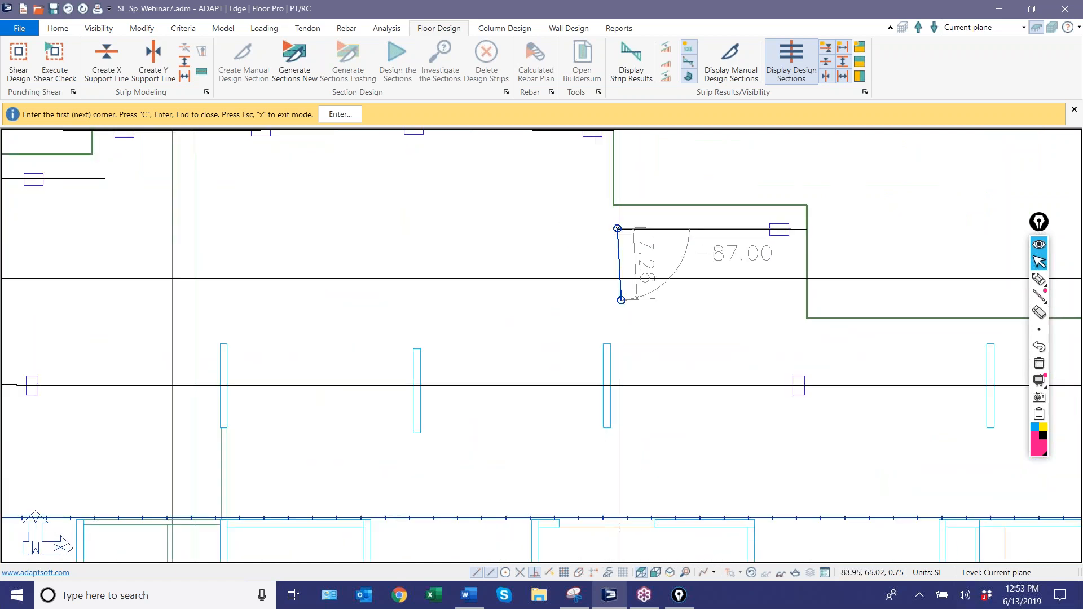
scroll(624, 279, down, 1)
click(616, 217)
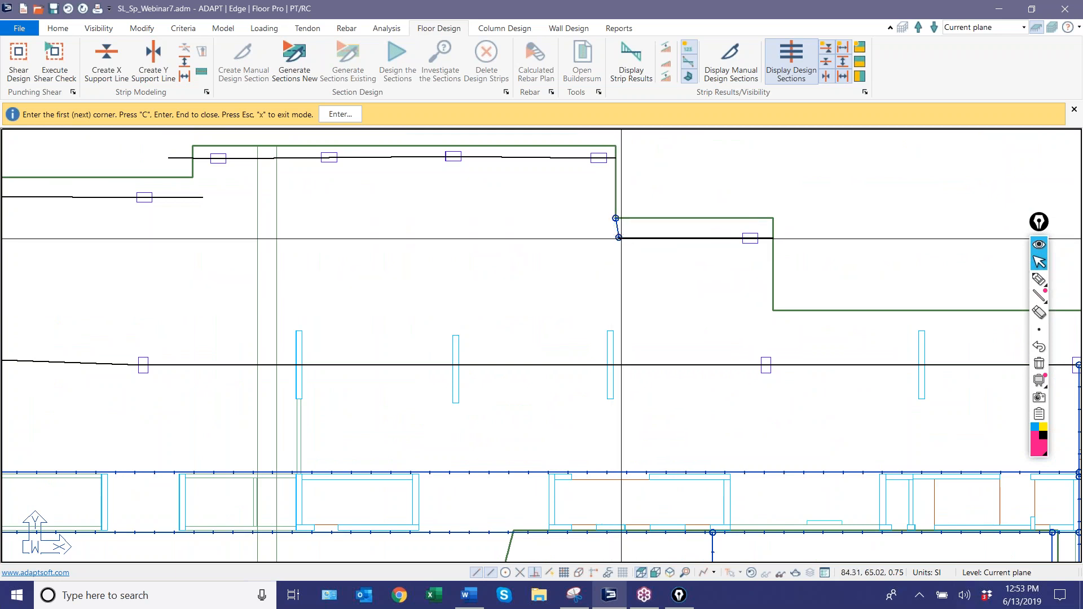
click(619, 365)
Draw splitters from the recessed upper support line's right end up to the adjacent top support line and down to the main upper support line.
middle_drag(519, 338, 723, 354)
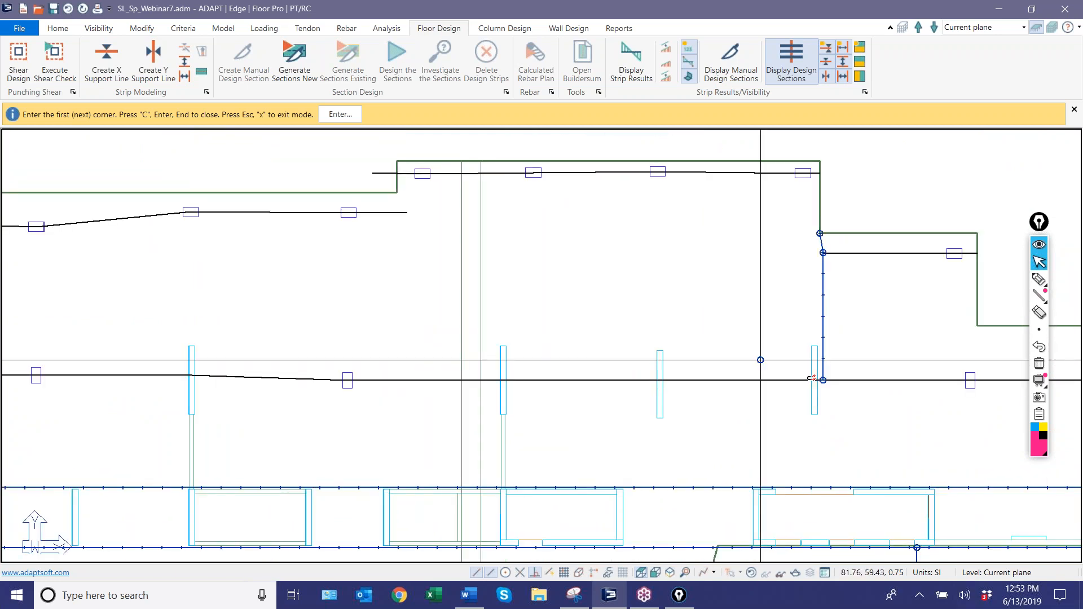
click(406, 212)
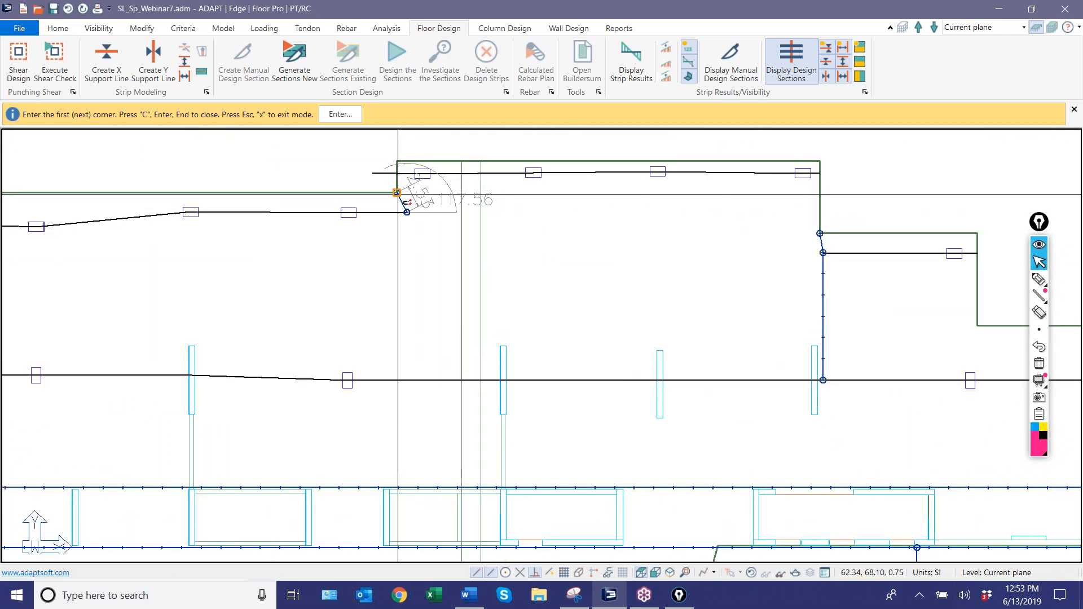
click(407, 174)
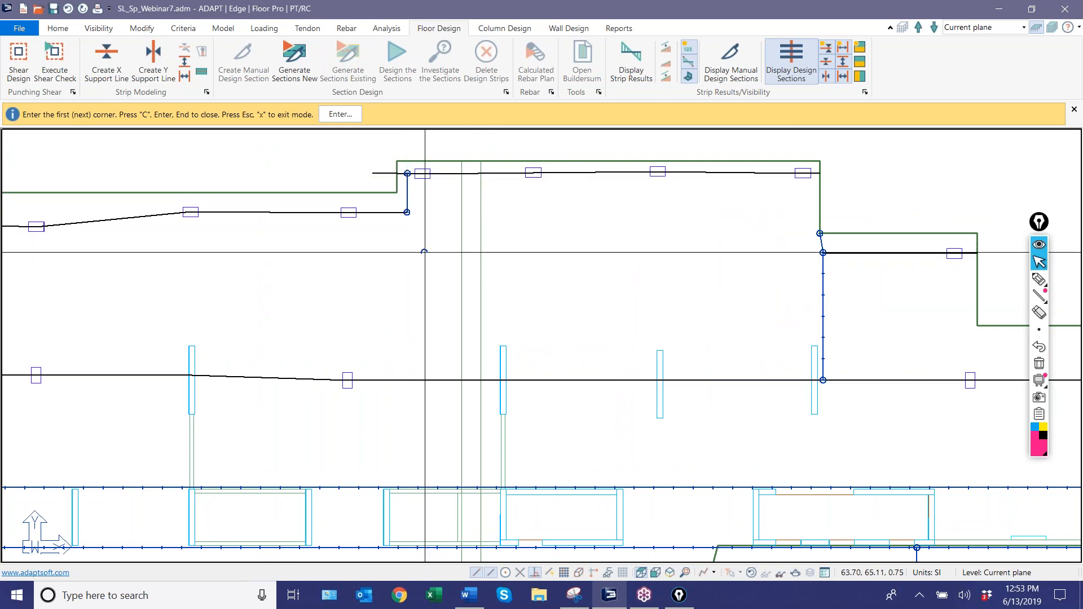
middle_drag(425, 253, 600, 237)
scroll(599, 236, up, 1)
click(581, 192)
click(583, 368)
key(c)
Draw a splitter from the slab corner through the recessed upper support line's left end down to the main upper support line.
middle_drag(492, 301, 936, 371)
click(573, 277)
click(572, 242)
click(569, 277)
scroll(570, 433, down, 6)
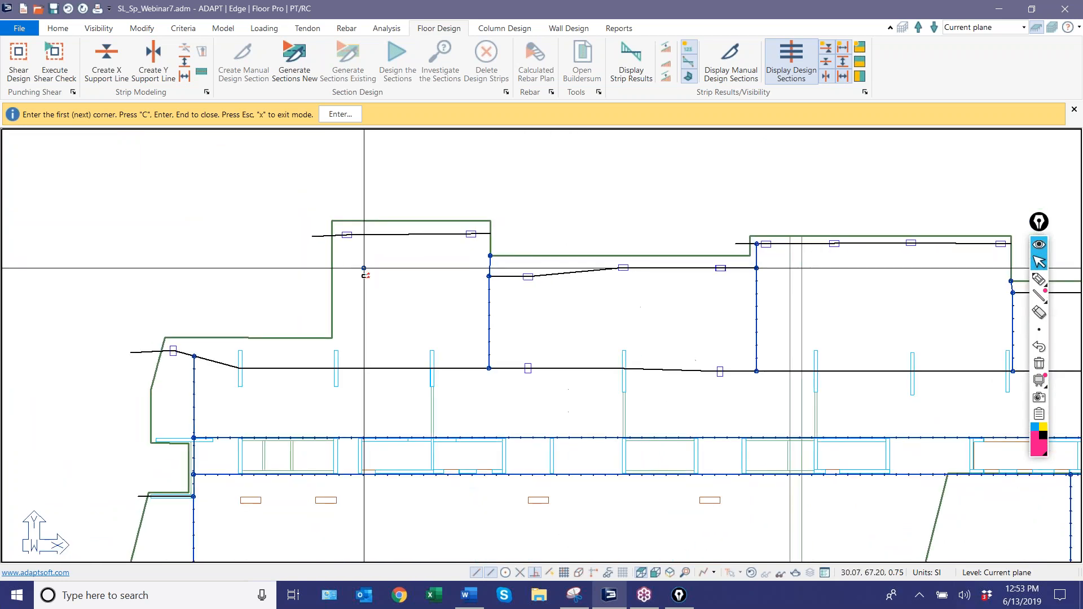
scroll(160, 292, up, 1)
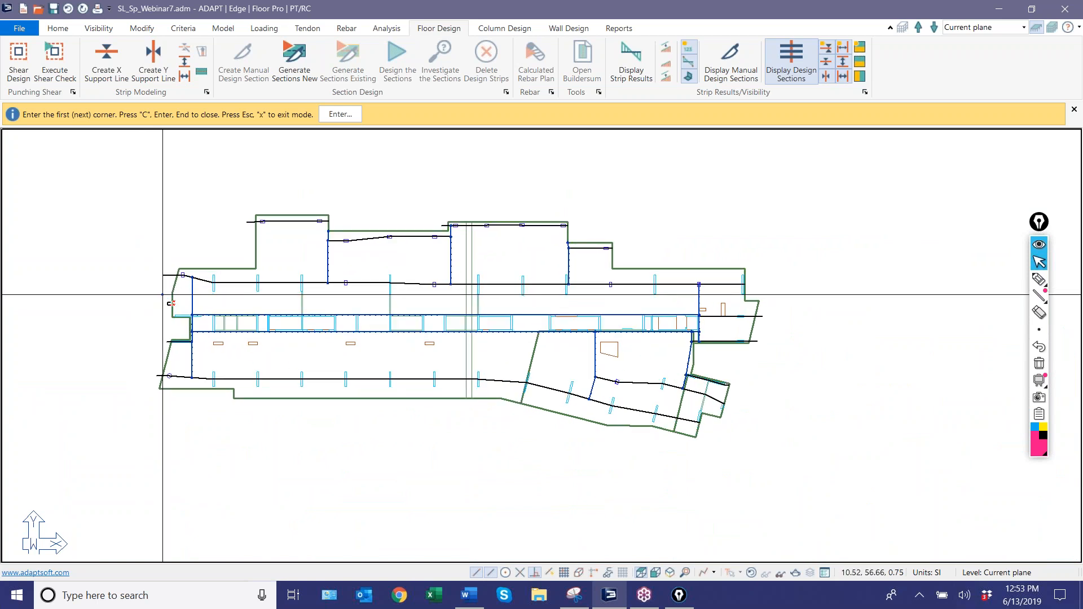
right_click(438, 169)
click(462, 180)
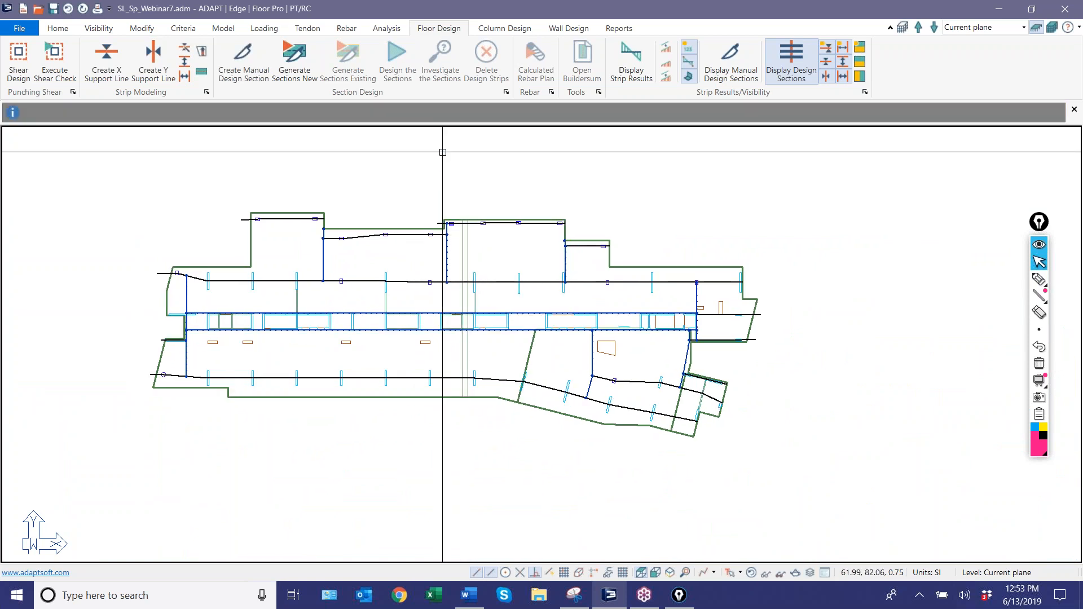
Generate new design sections for the slab and inspect them around the angled wing.
click(294, 62)
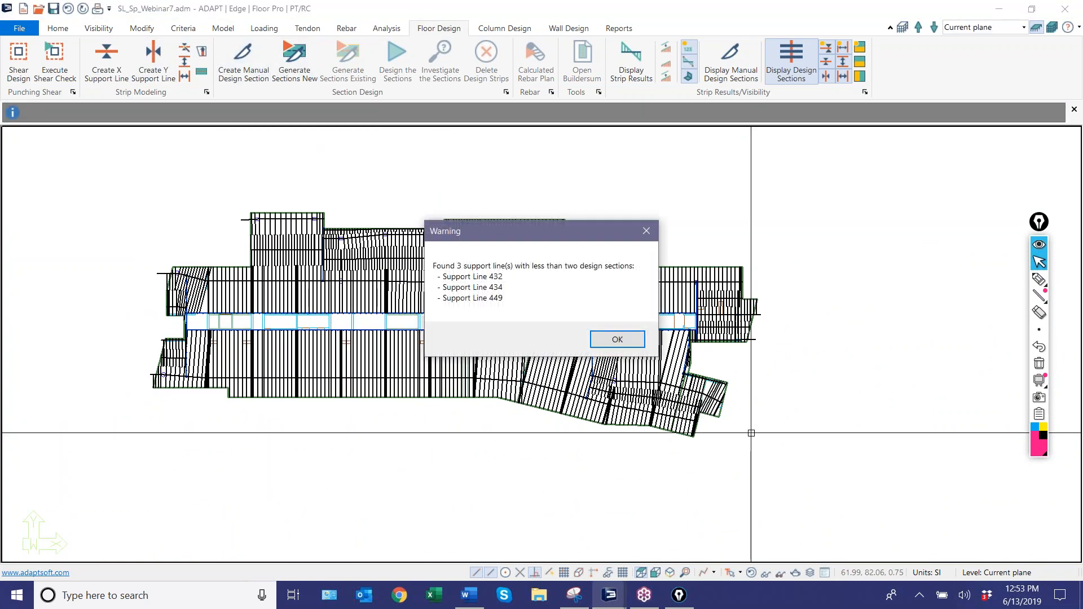
click(631, 344)
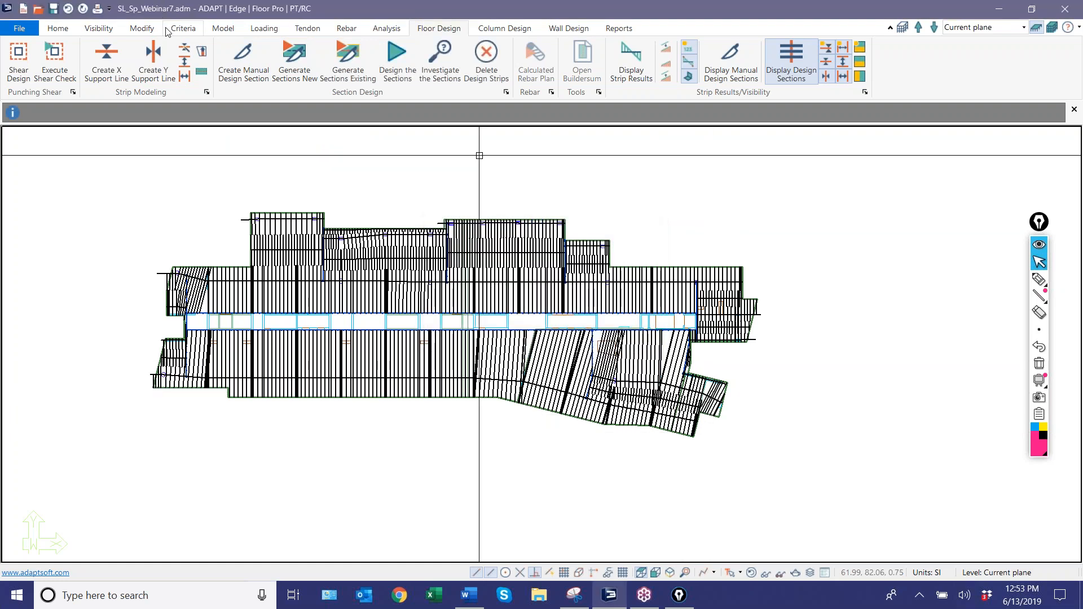
scroll(338, 243, up, 3)
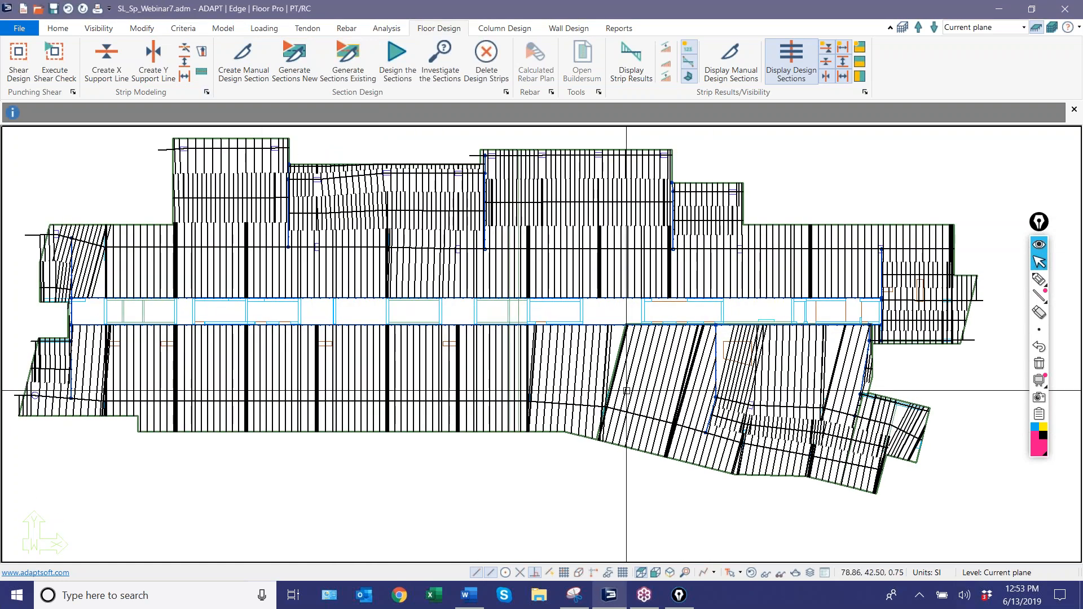
scroll(615, 388, down, 2)
scroll(812, 398, up, 3)
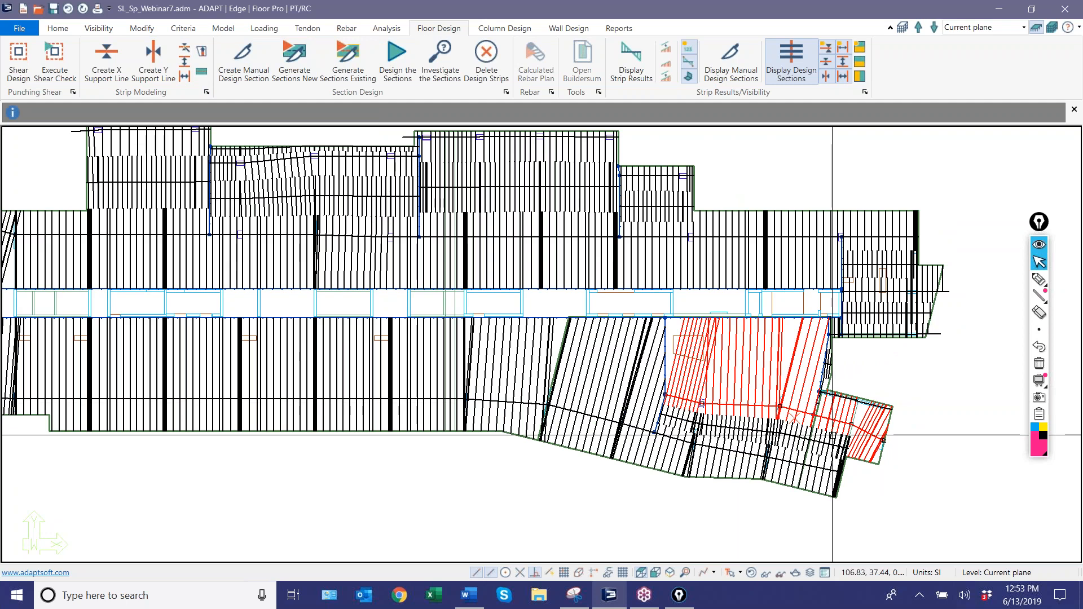
scroll(902, 371, up, 4)
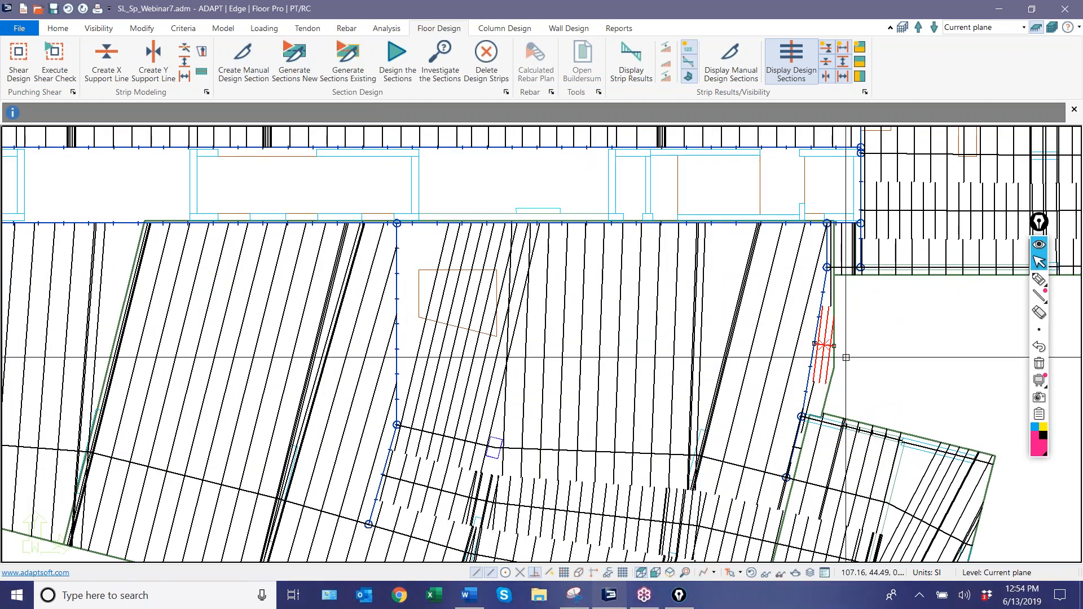
scroll(816, 358, down, 5)
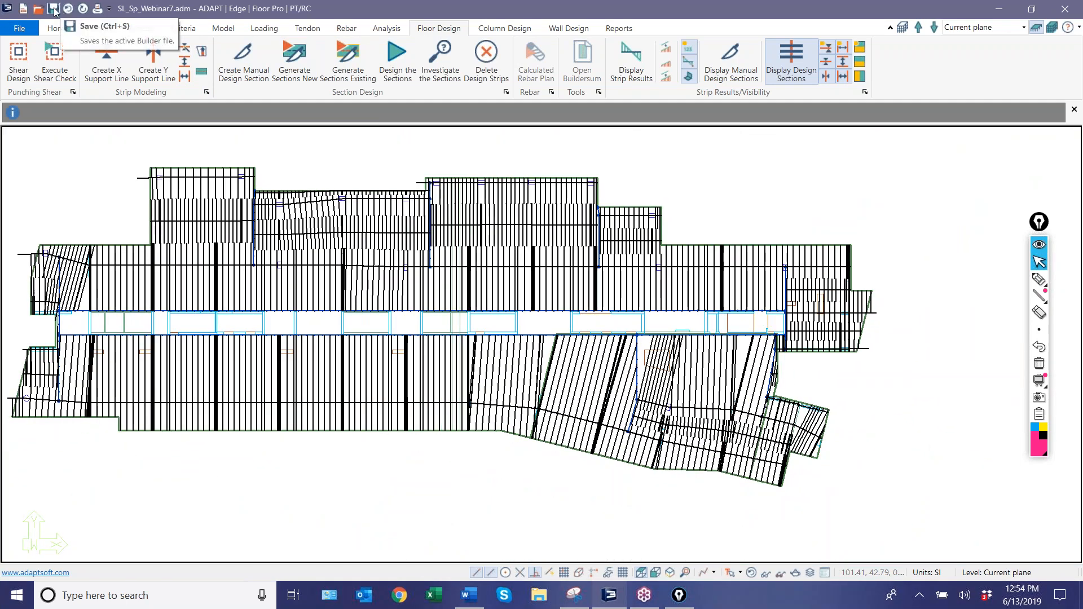
Restart ADAPT-Builder with Floor Pro in PT/RC mode and reopen SL_Sp_Webinar7.adm.
click(1065, 10)
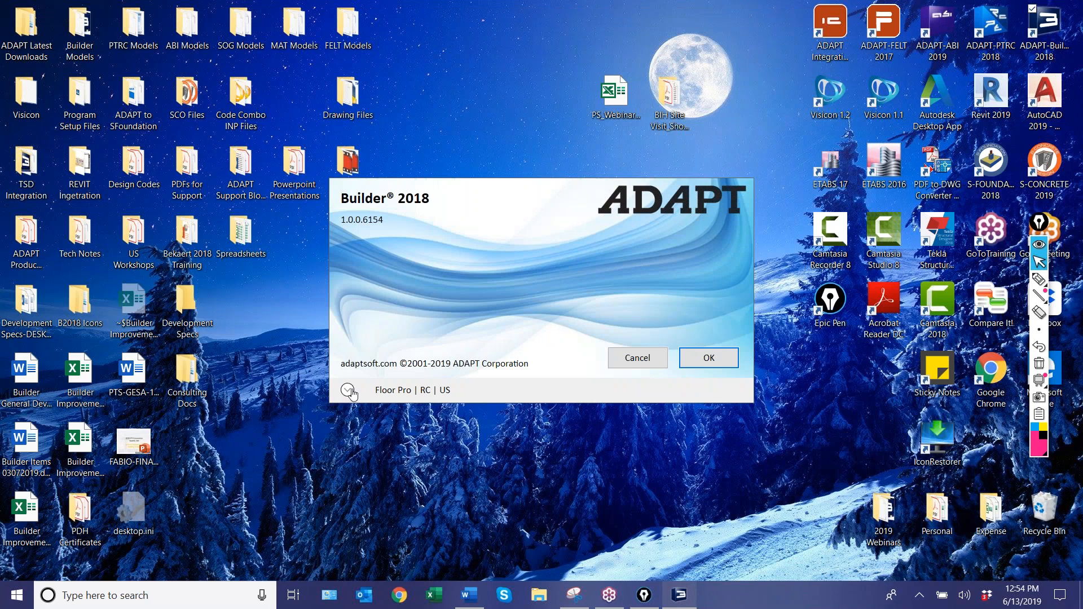
click(347, 391)
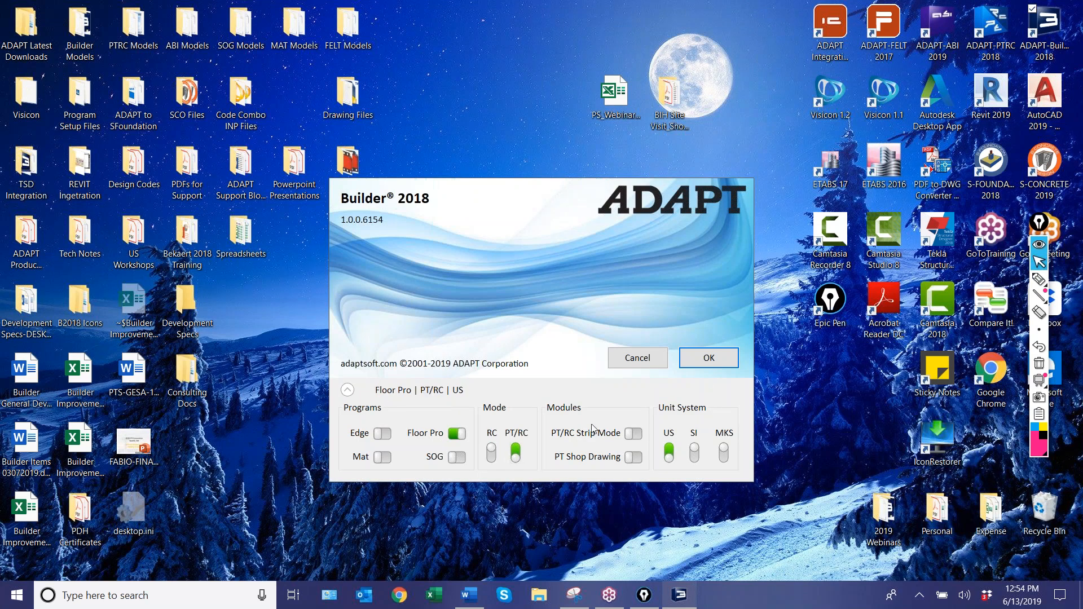
click(709, 358)
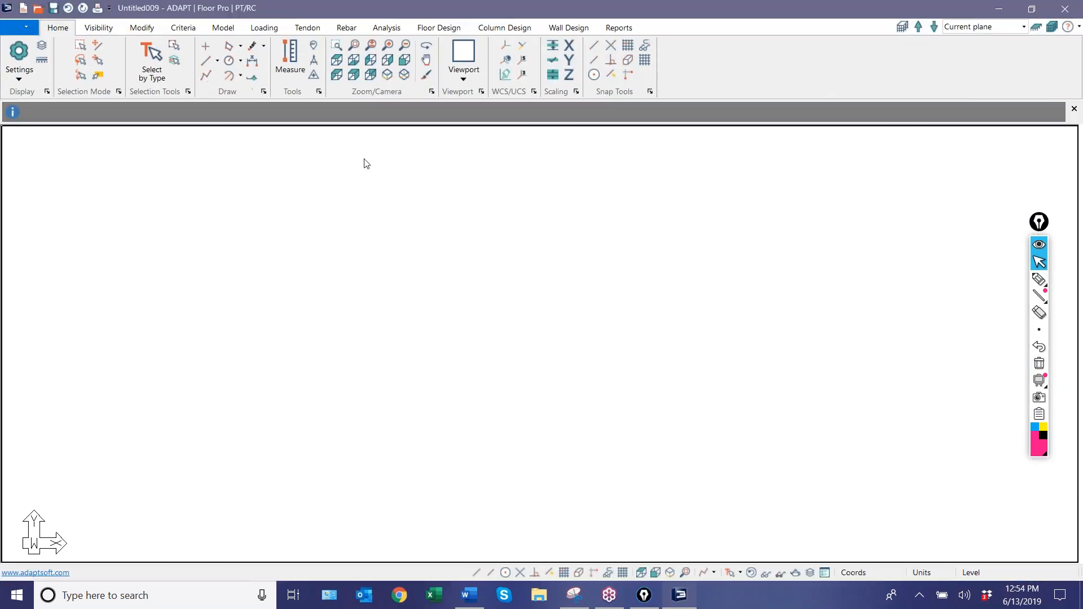
click(19, 28)
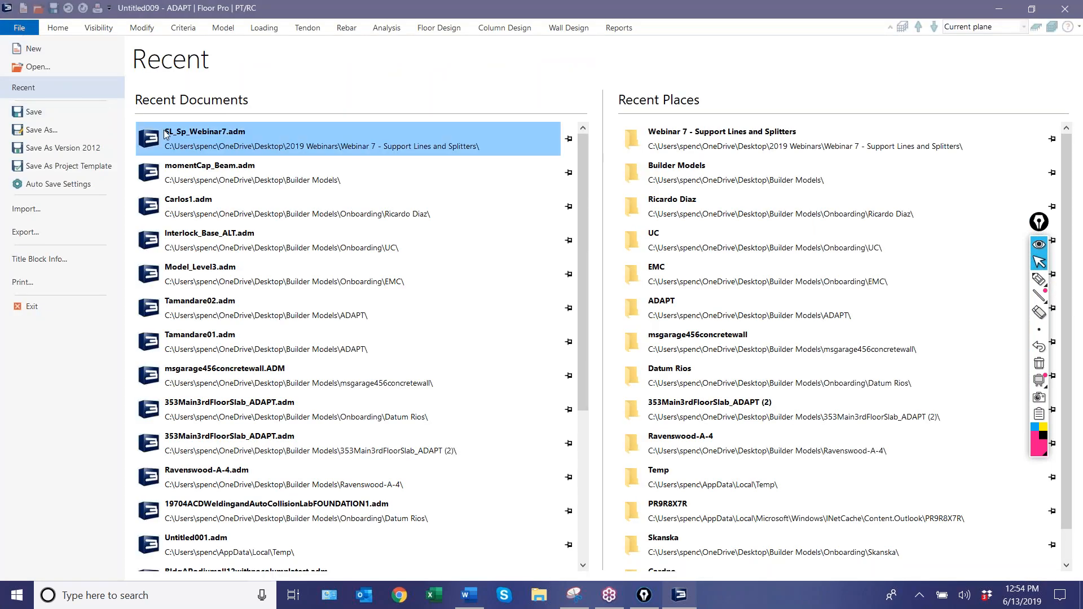
click(165, 134)
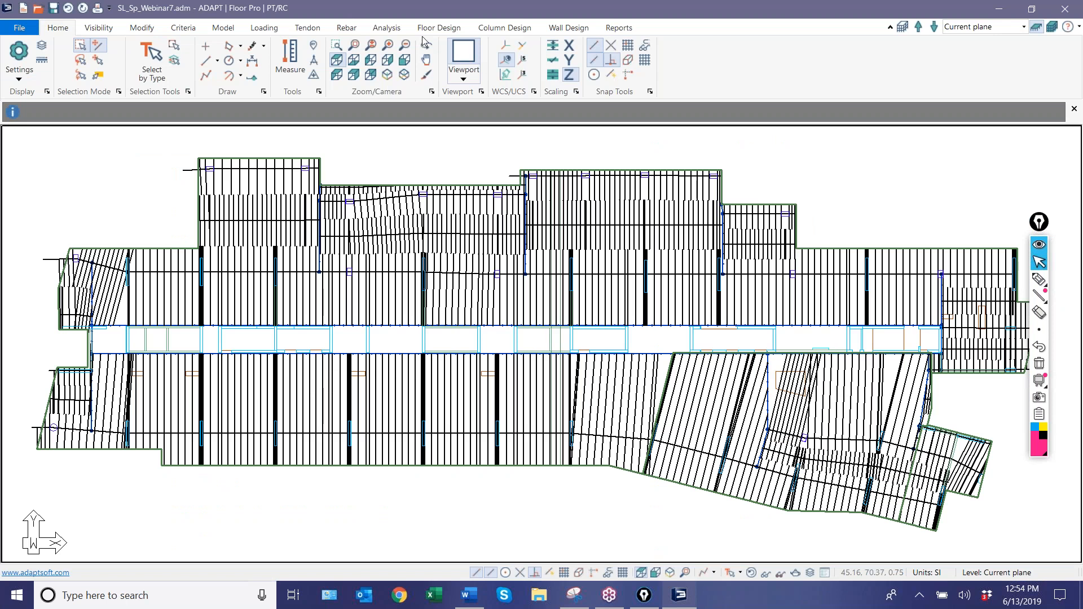
Delete the slab's existing design strips.
click(433, 28)
click(477, 75)
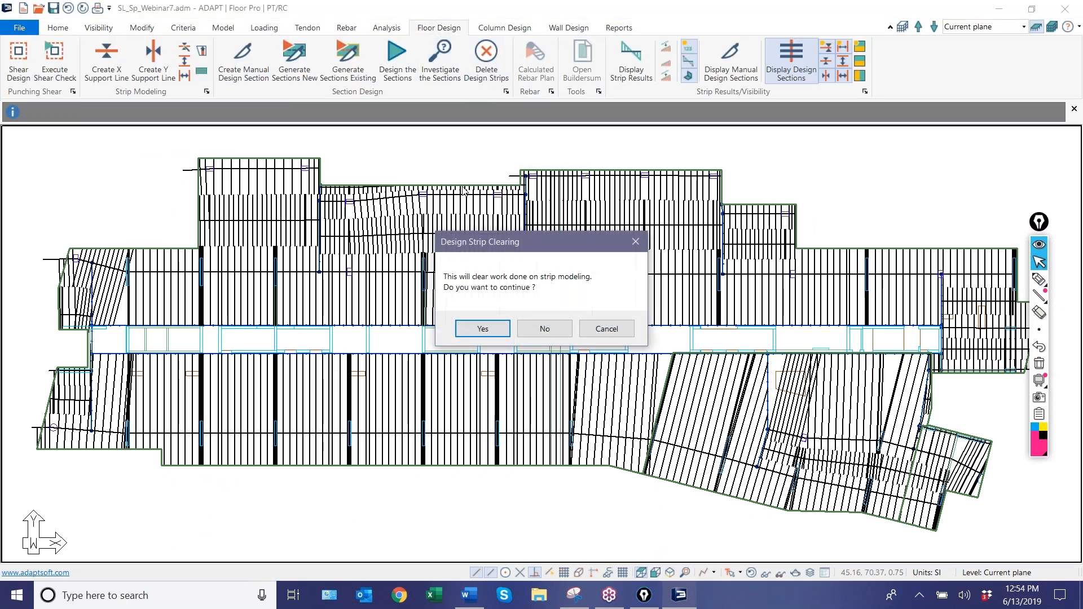
click(484, 328)
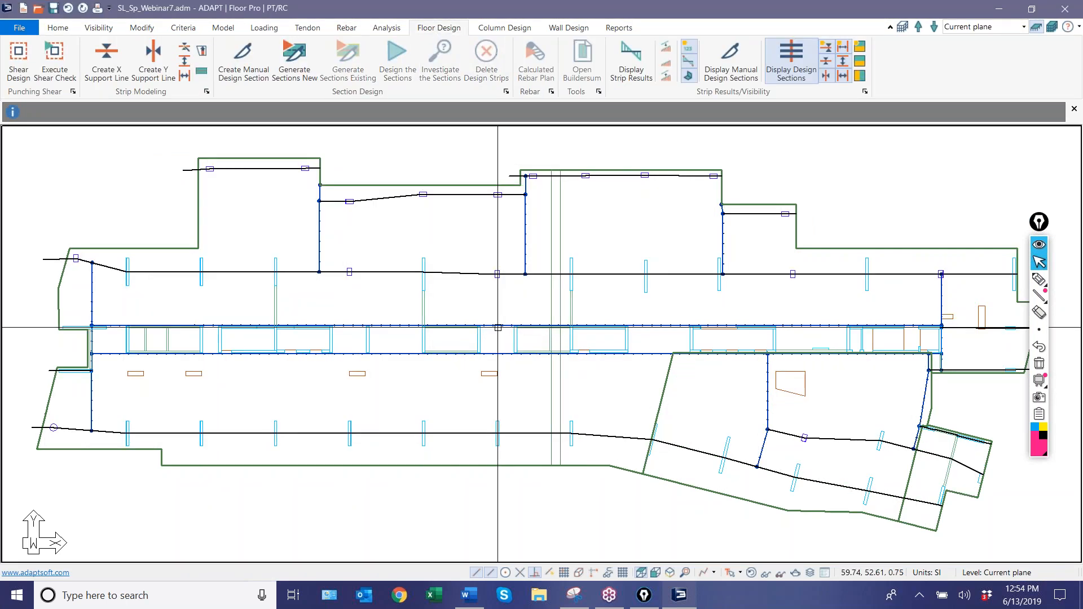
Regenerate the design sections for the slab from its support lines and splitters.
middle_drag(349, 313, 333, 312)
scroll(355, 231, down, 1)
scroll(398, 62, down, 1)
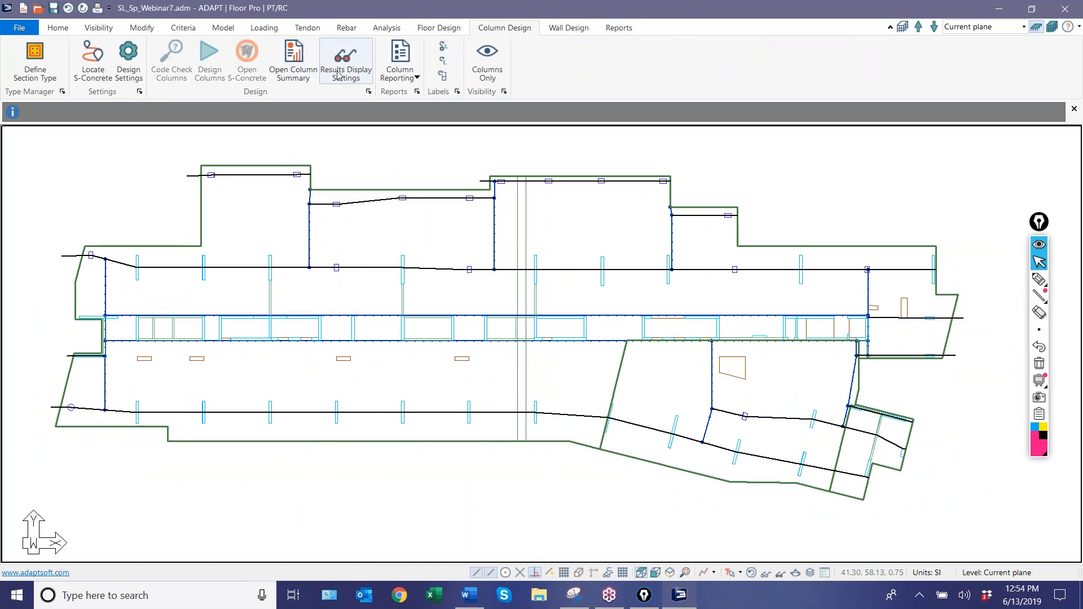
click(420, 30)
click(292, 60)
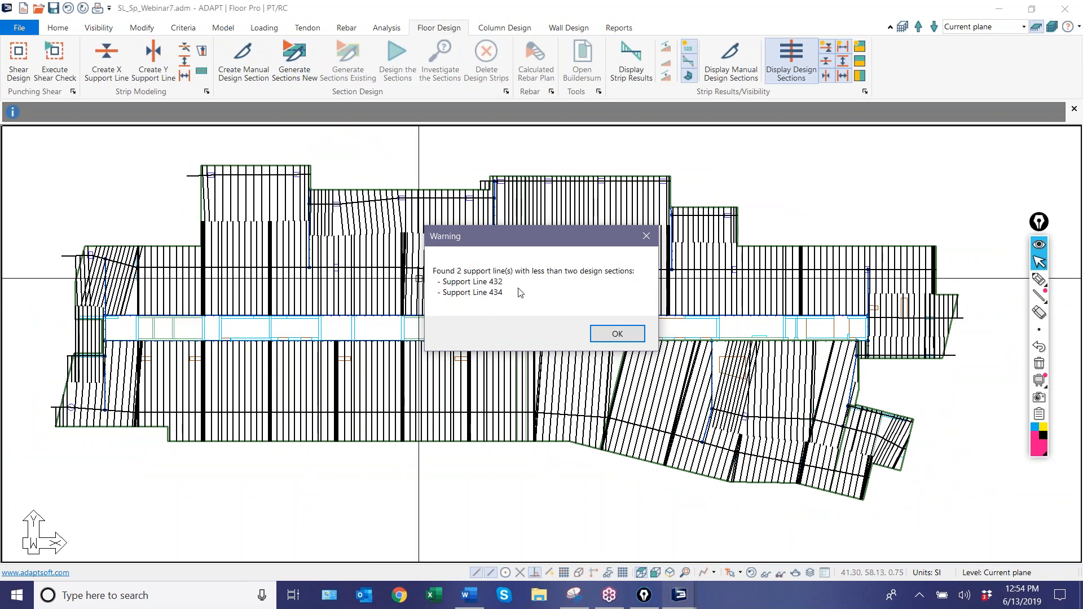
click(617, 334)
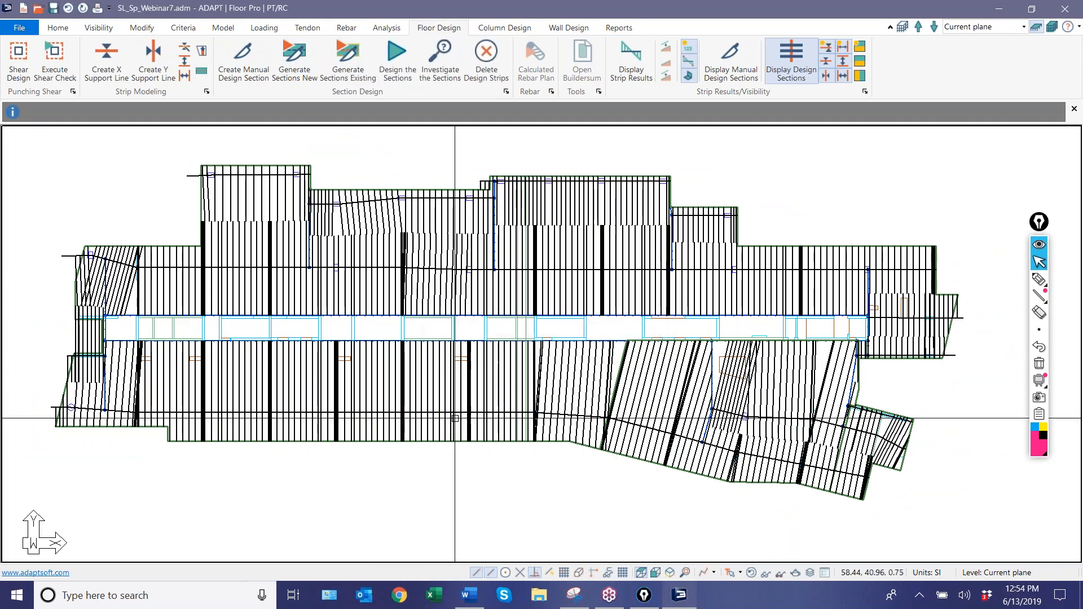
Select support lines 432 and 434 by type and keyword and inspect them at the angled wing's upper edge.
scroll(431, 440, down, 3)
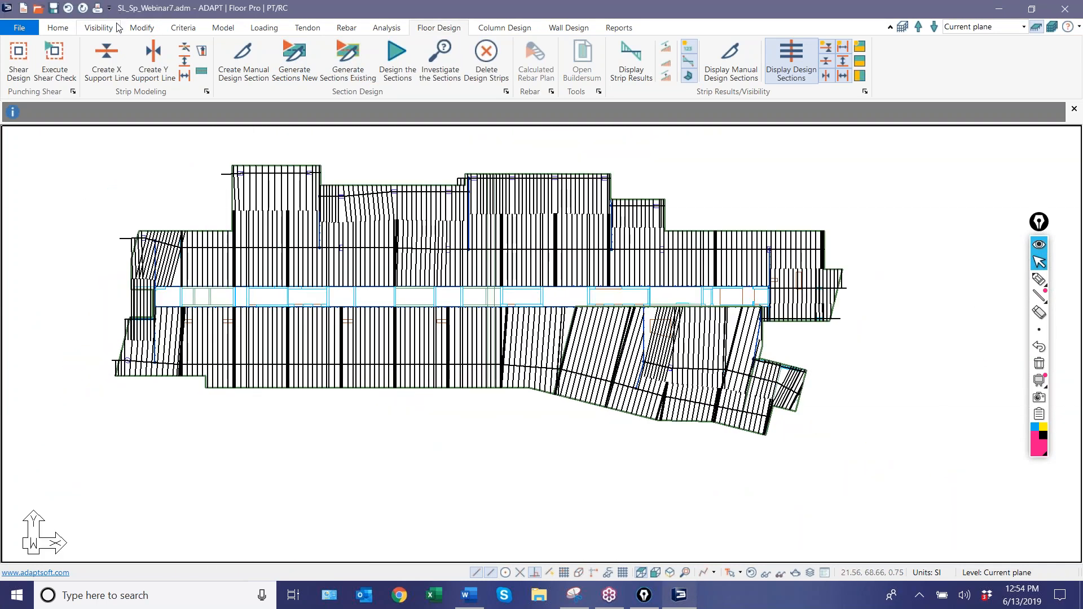
click(59, 27)
click(152, 62)
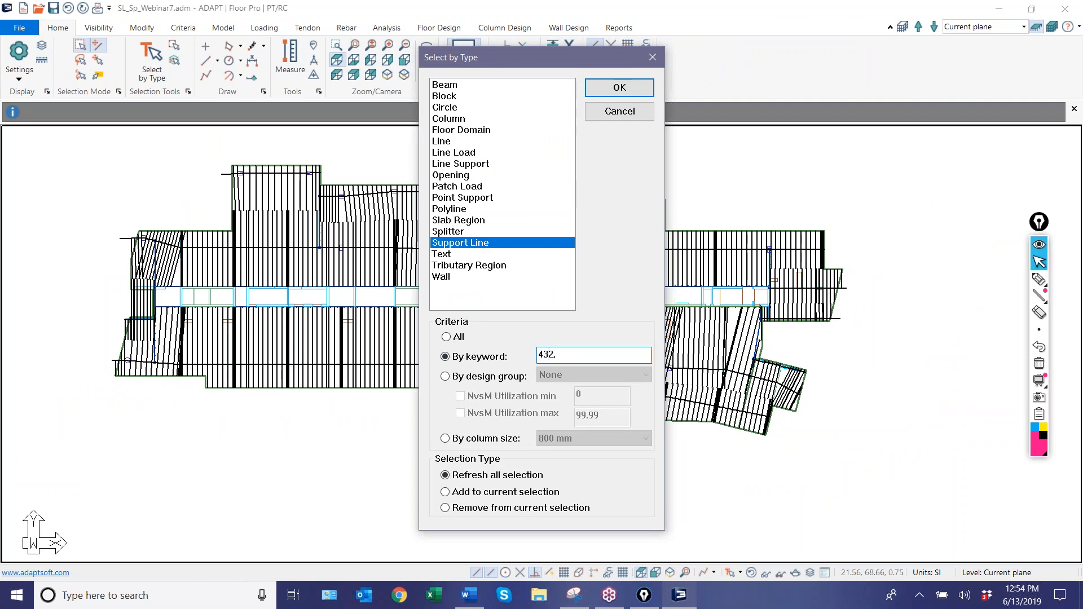
key(Return)
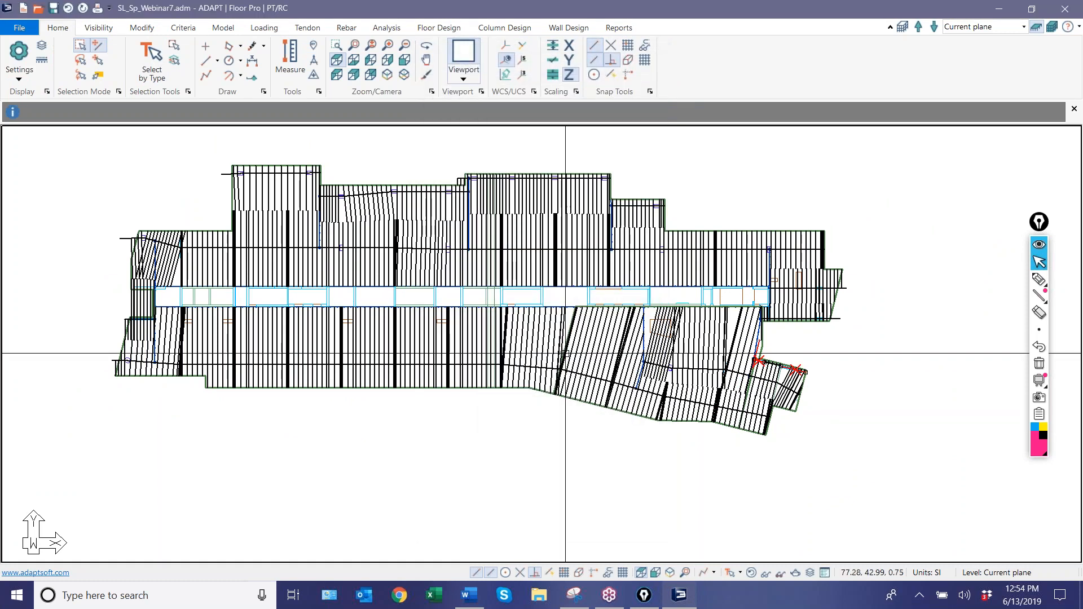
scroll(767, 448, up, 6)
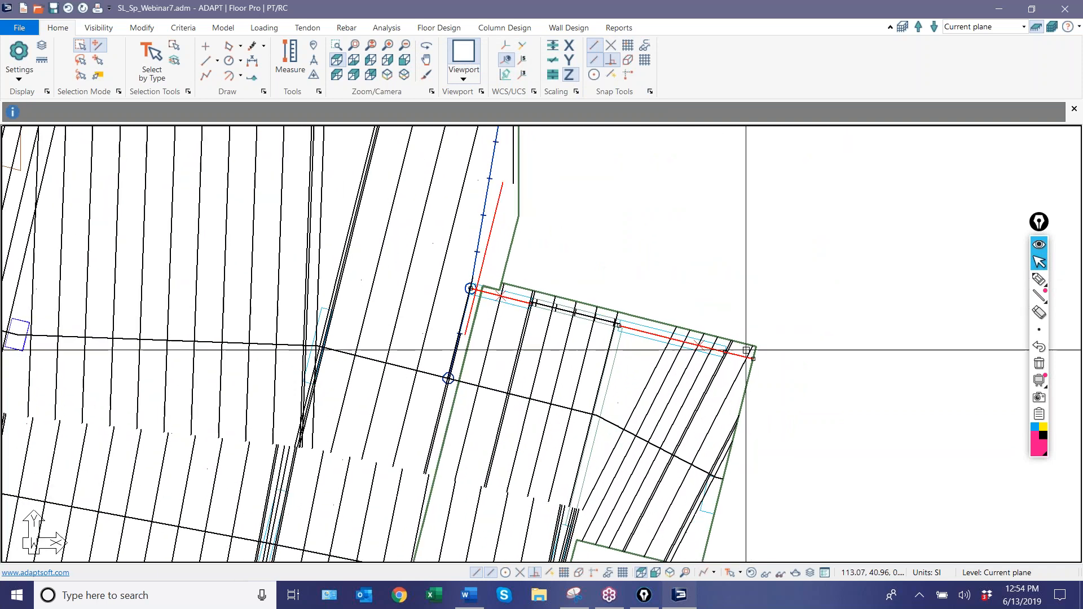
scroll(746, 350, up, 2)
scroll(573, 222, up, 4)
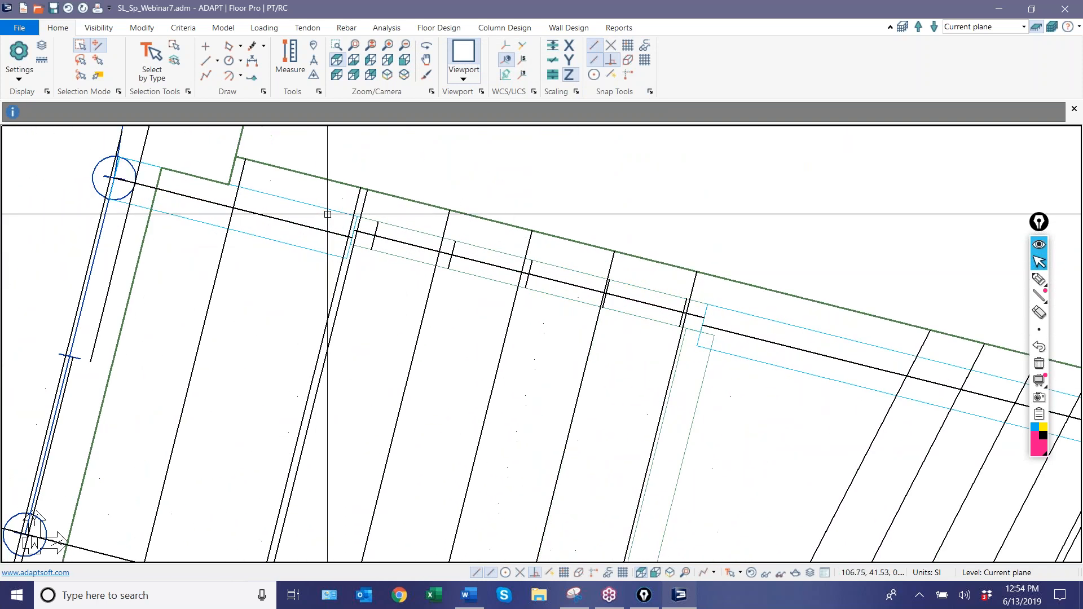
middle_drag(419, 293, 515, 324)
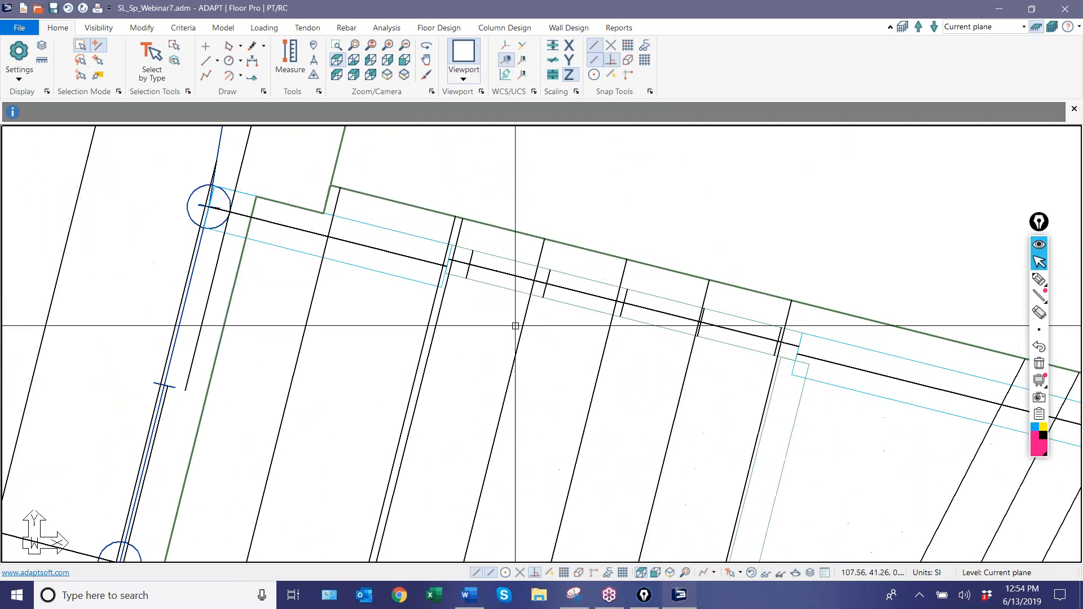
scroll(516, 332, down, 3)
scroll(169, 152, up, 1)
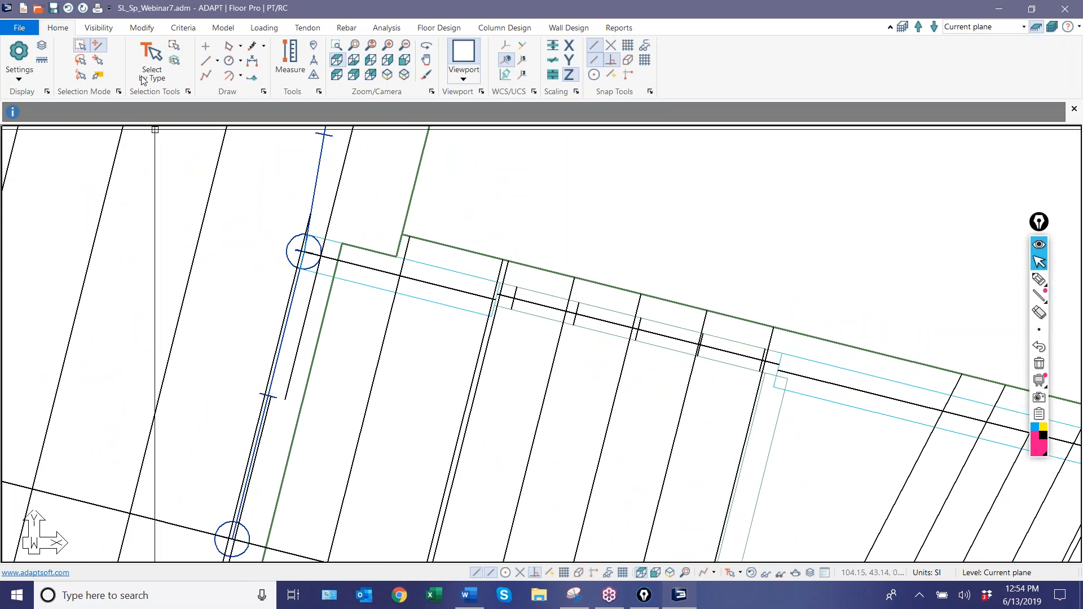
click(252, 66)
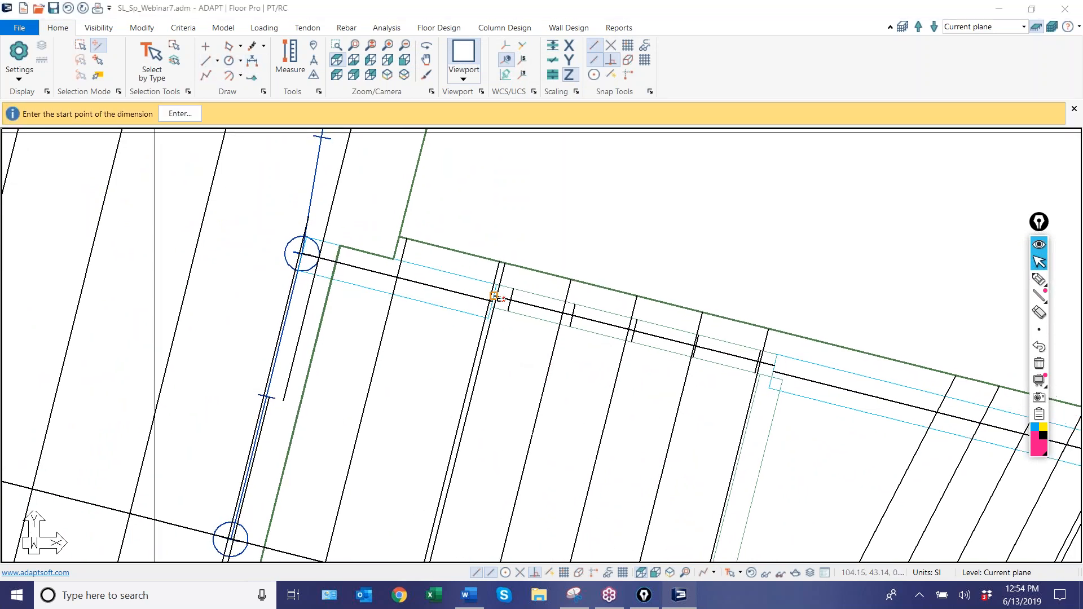
click(493, 296)
scroll(460, 327, up, 3)
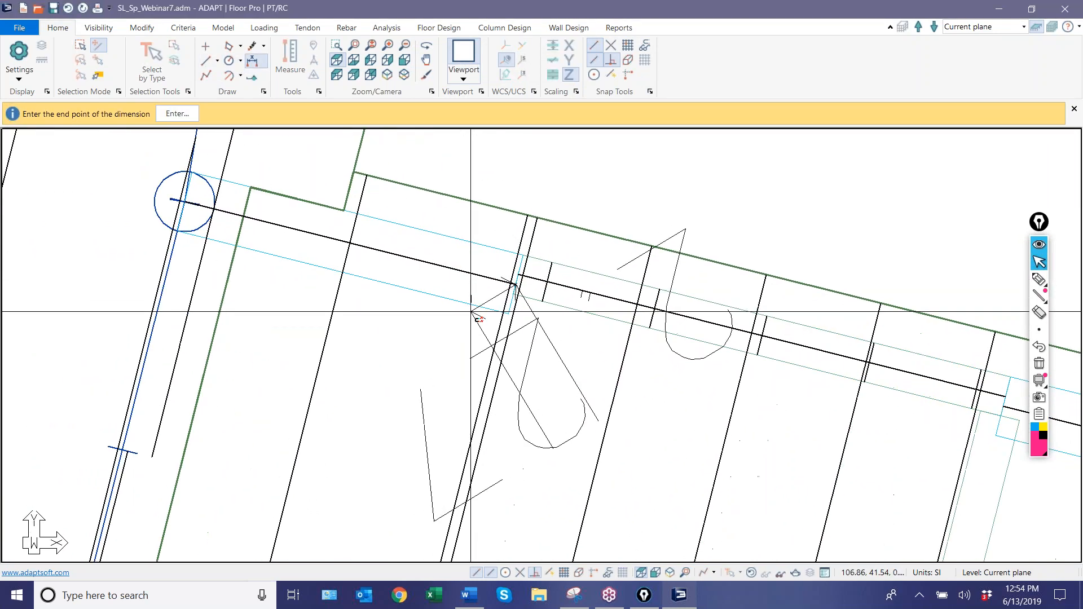
key(Escape)
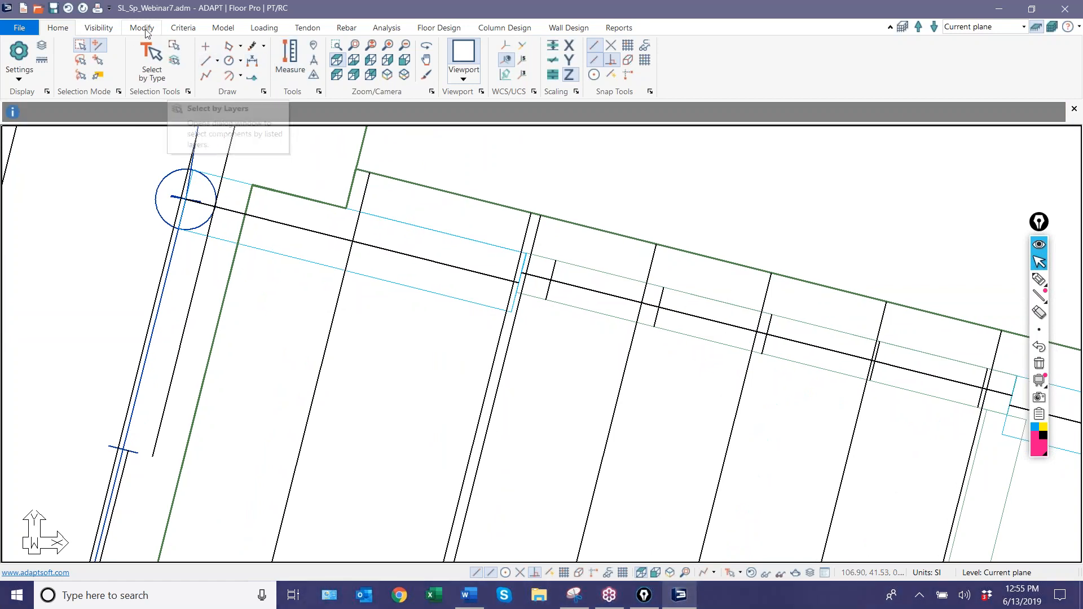
Draw a splitter at the first junction of the angled wing's upper support lines, spanning from the slab edge to the support line below.
click(438, 31)
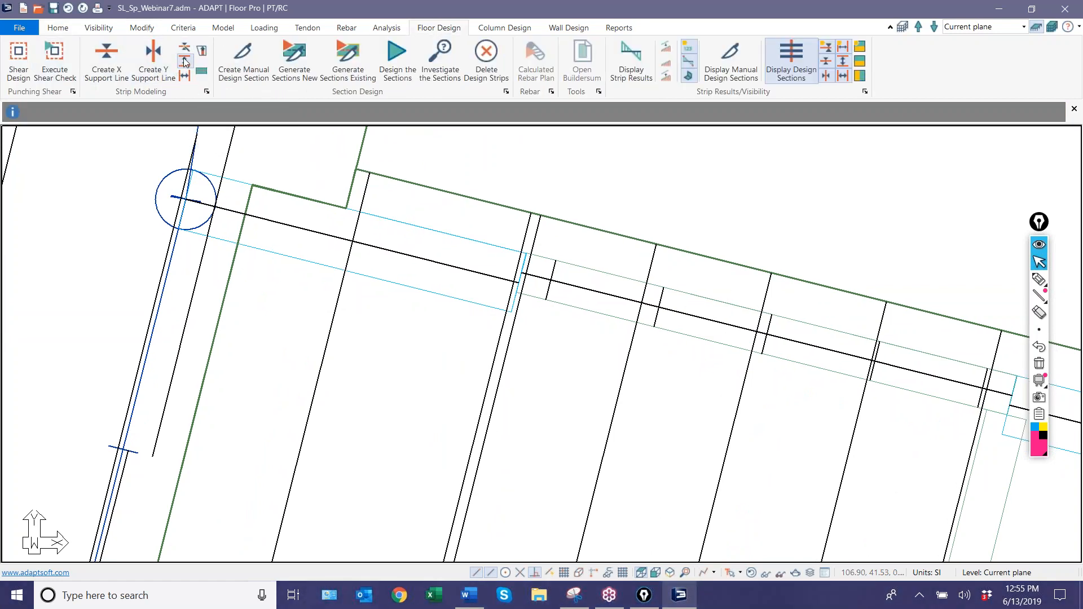
scroll(530, 303, up, 4)
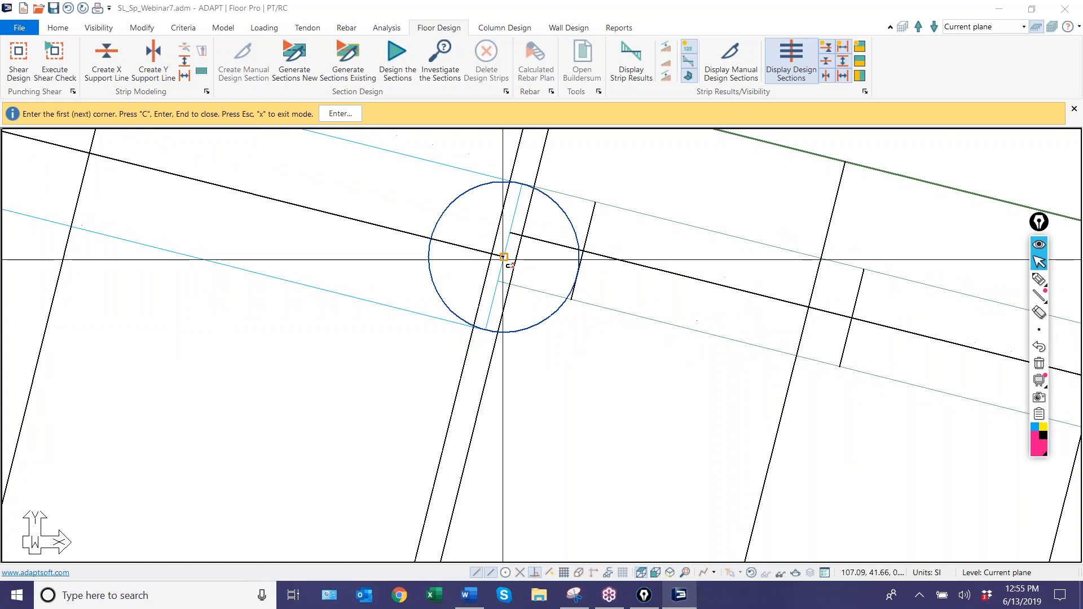
click(501, 255)
click(508, 233)
scroll(532, 369, down, 3)
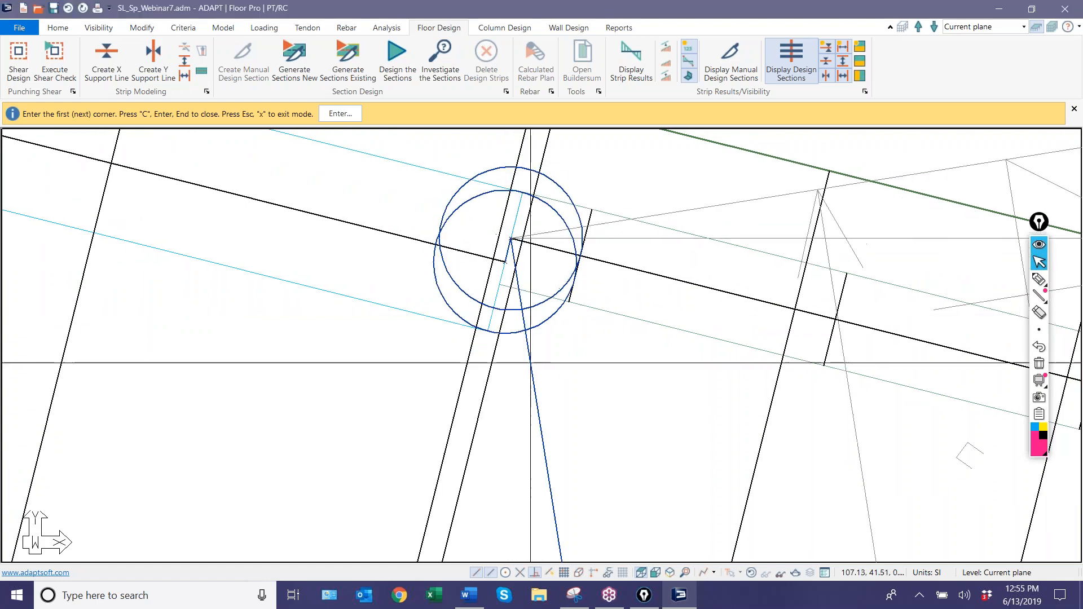
click(532, 228)
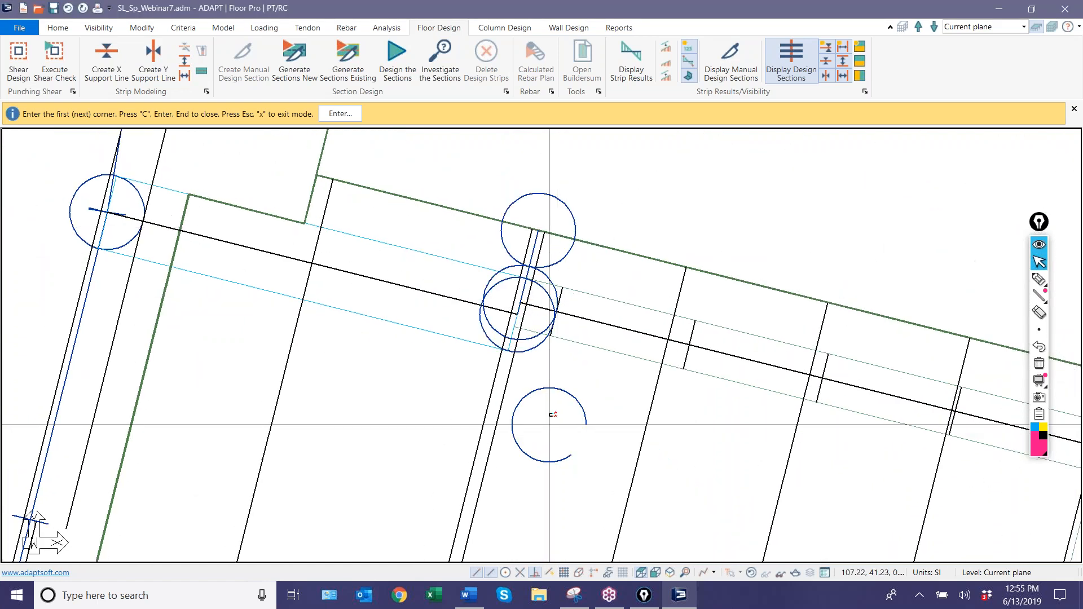
middle_drag(533, 393, 551, 260)
scroll(520, 227, down, 5)
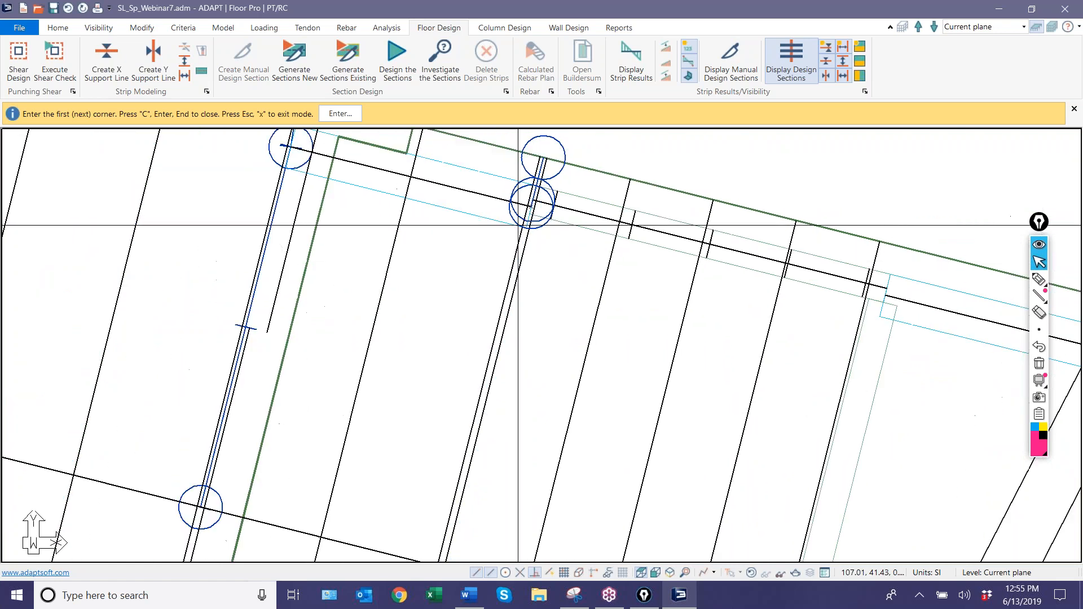
scroll(475, 456, up, 2)
click(467, 446)
Draw a second splitter at the next upper support line junction, from the slab edge to the bend in the support line below.
middle_drag(556, 381, 121, 404)
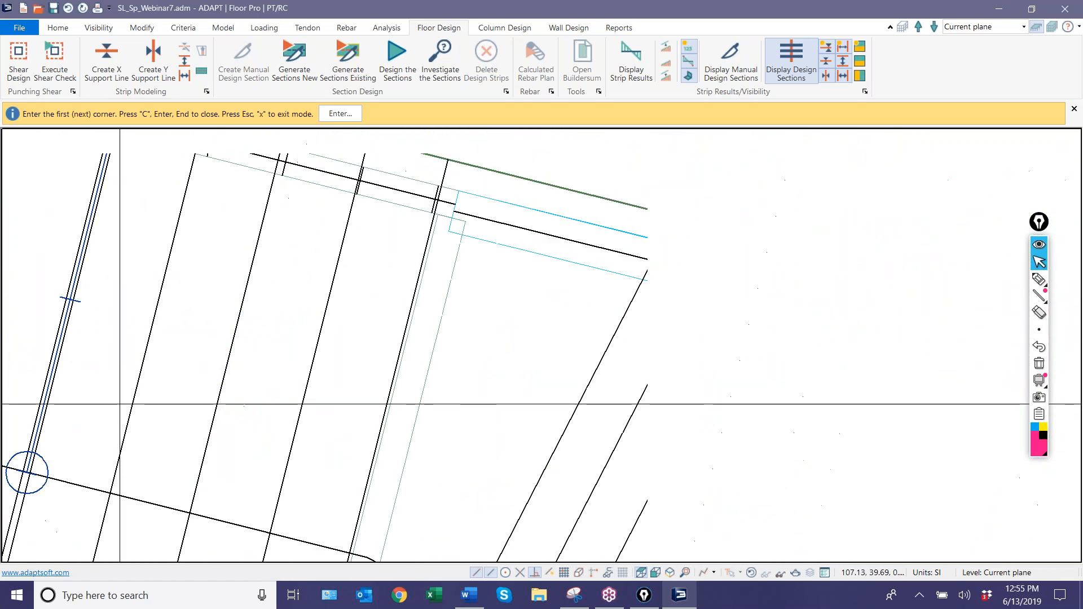
scroll(408, 192, up, 3)
click(490, 220)
scroll(466, 214, up, 1)
click(503, 226)
middle_drag(498, 218, 518, 323)
middle_drag(541, 239, 601, 156)
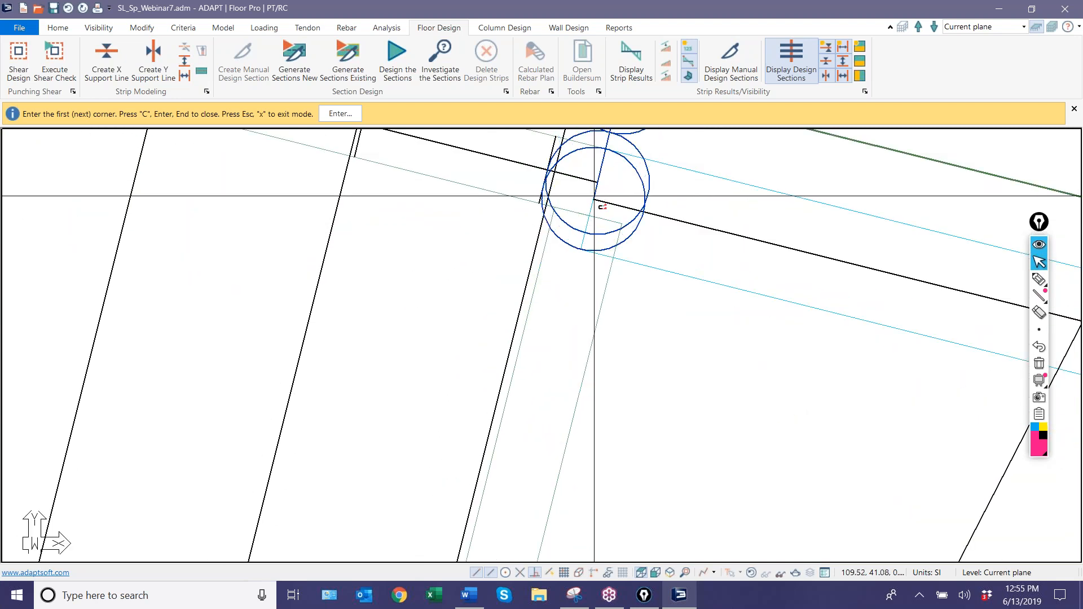
scroll(593, 225, down, 3)
middle_drag(573, 493, 631, 247)
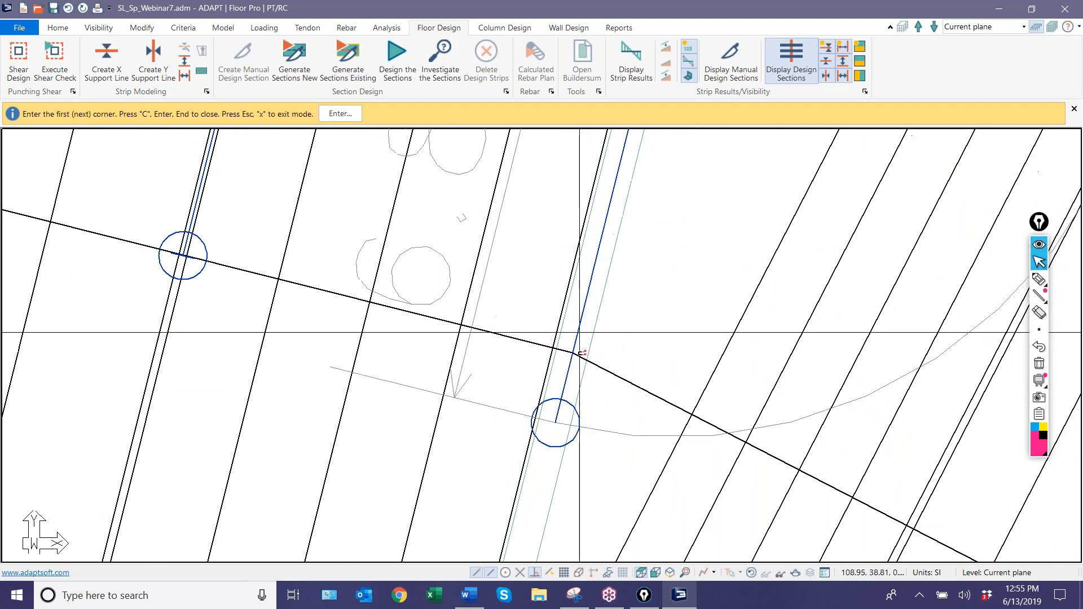
click(569, 351)
scroll(614, 394, down, 5)
right_click(814, 204)
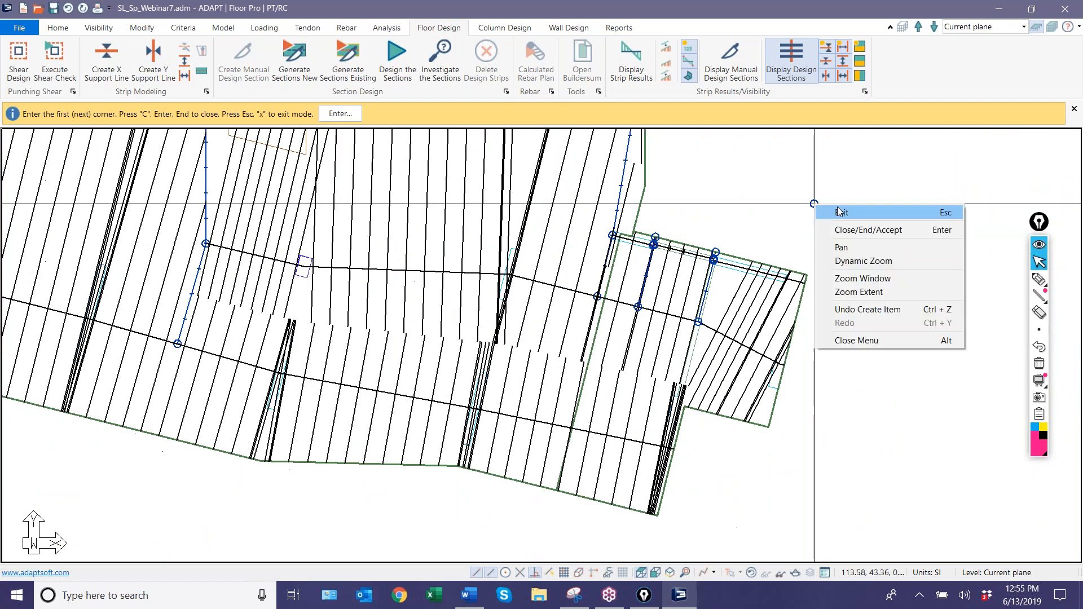
click(843, 213)
Generate new design sections for the slab and check them around the two new splitters in the angled wing.
click(299, 63)
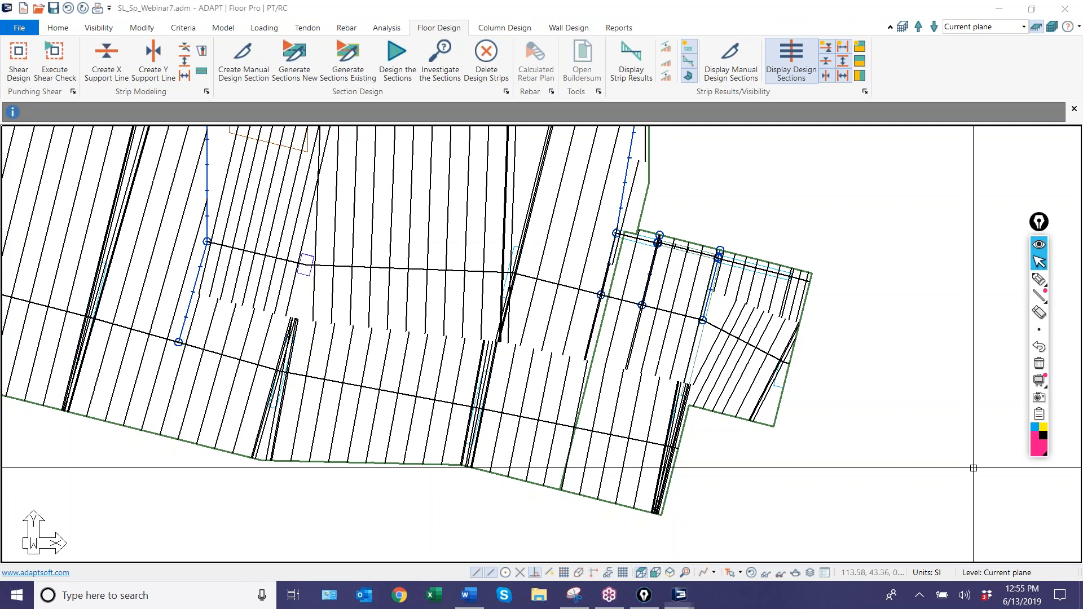
click(618, 328)
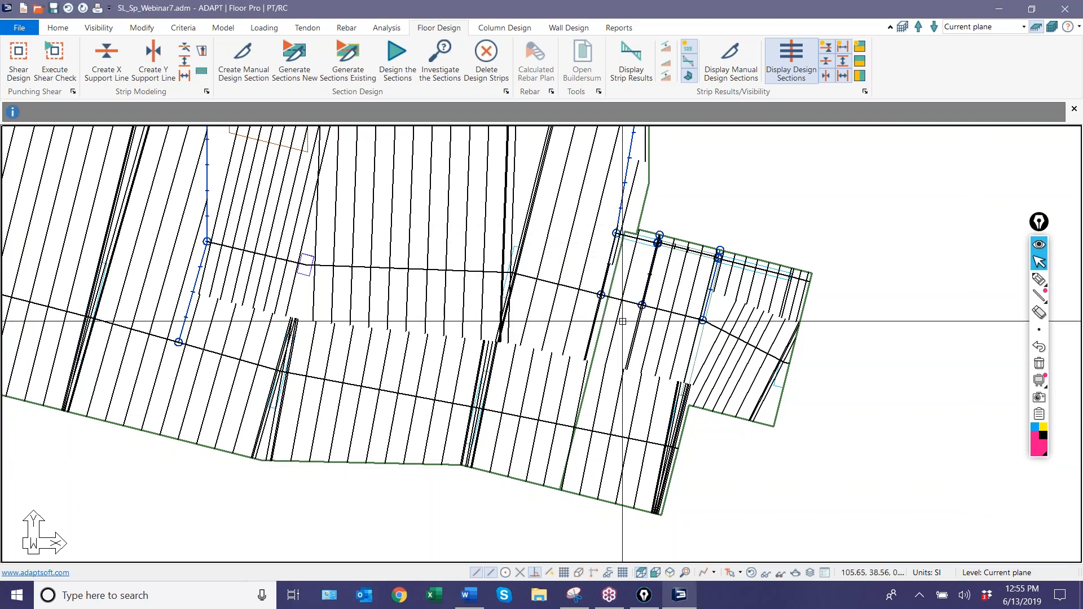
scroll(728, 310, up, 5)
scroll(730, 309, up, 5)
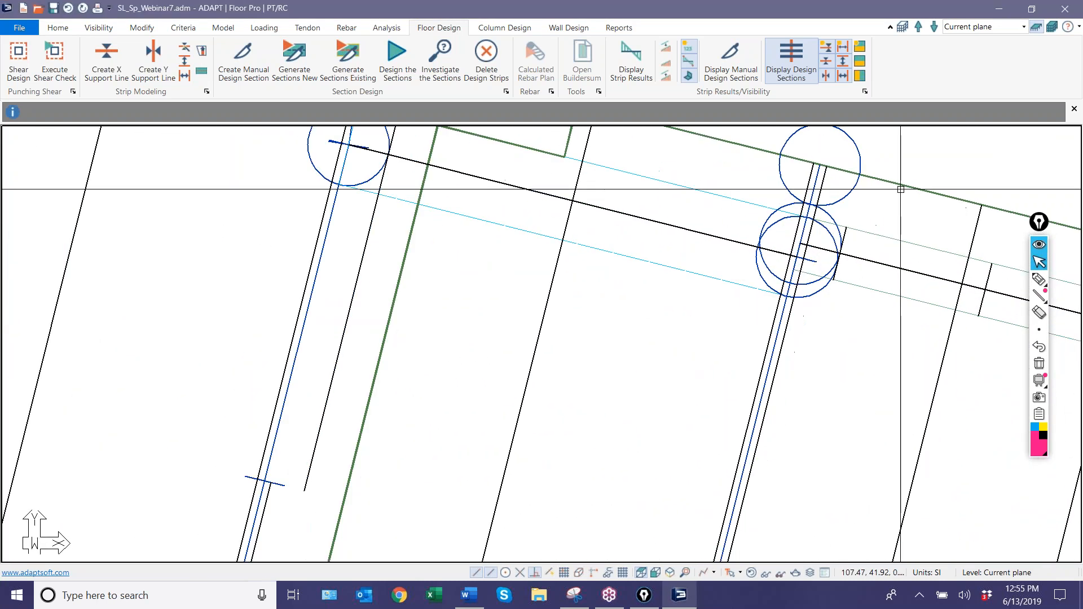
scroll(690, 332, down, 5)
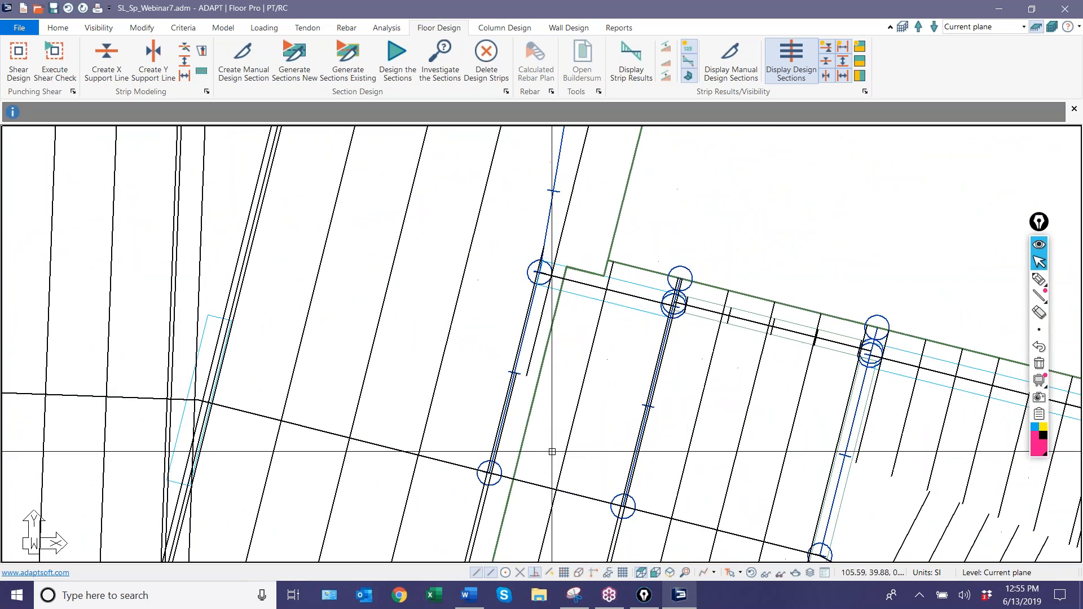
Select the wing's middle support line and the slab's lower support line and examine how their design sections cover the slab.
scroll(577, 405, down, 3)
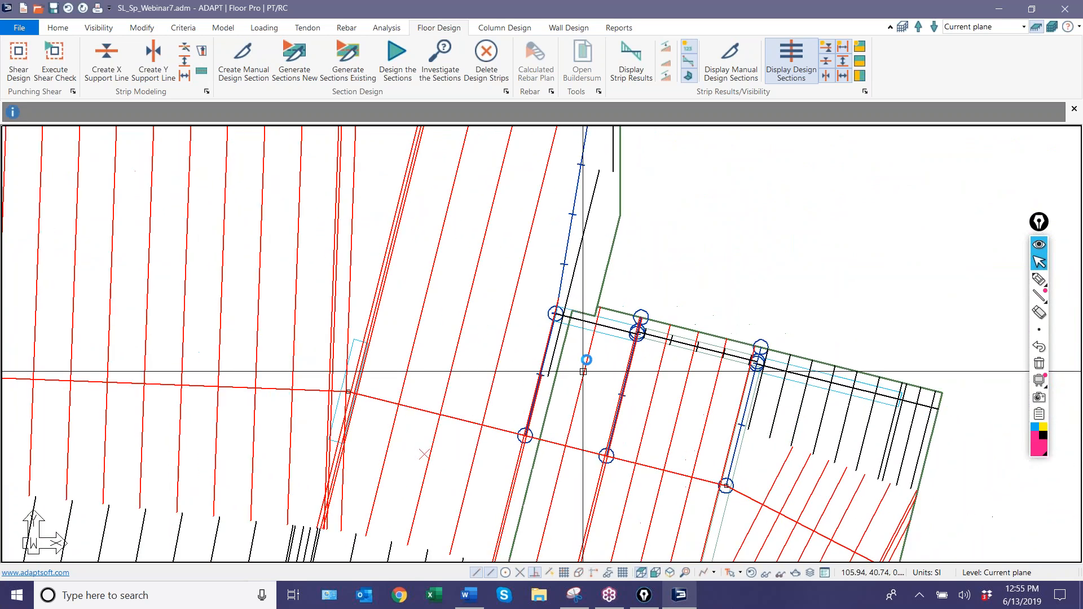
scroll(546, 303, up, 6)
scroll(518, 260, up, 2)
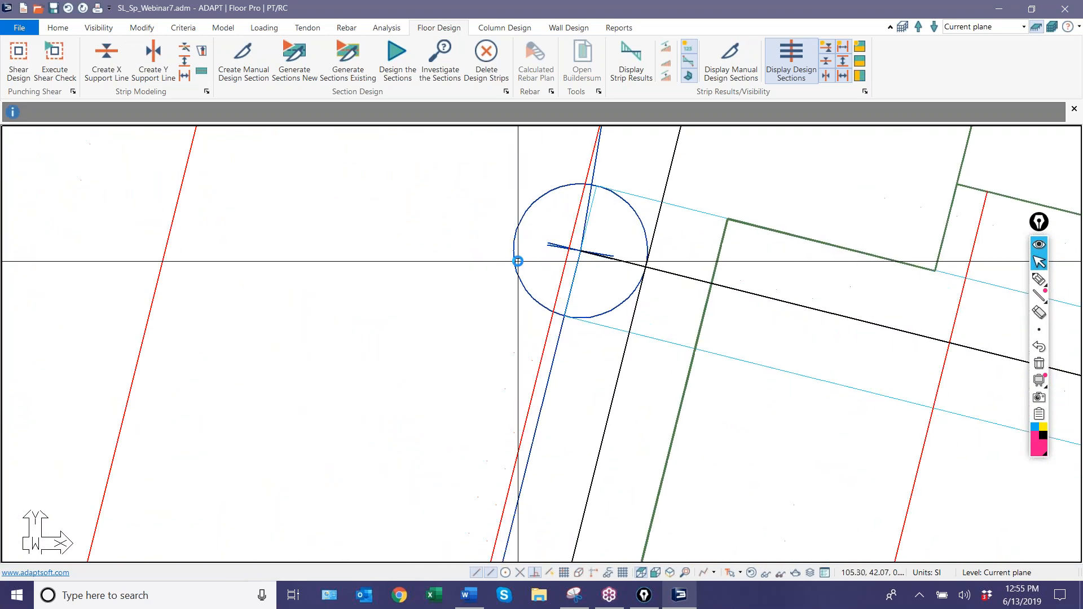
scroll(699, 276, down, 5)
scroll(710, 282, down, 1)
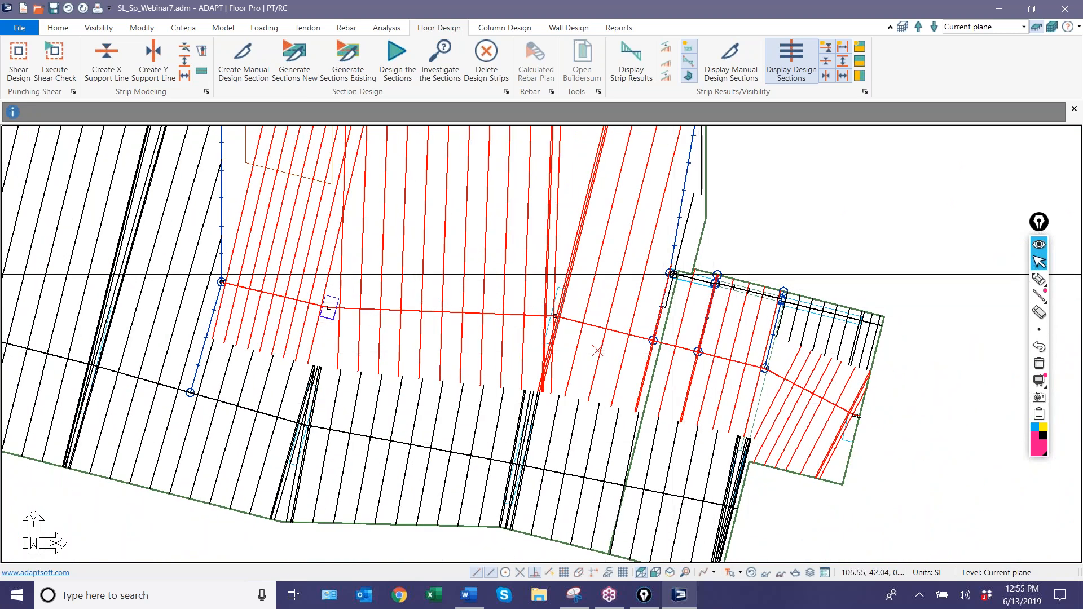
scroll(788, 418, down, 2)
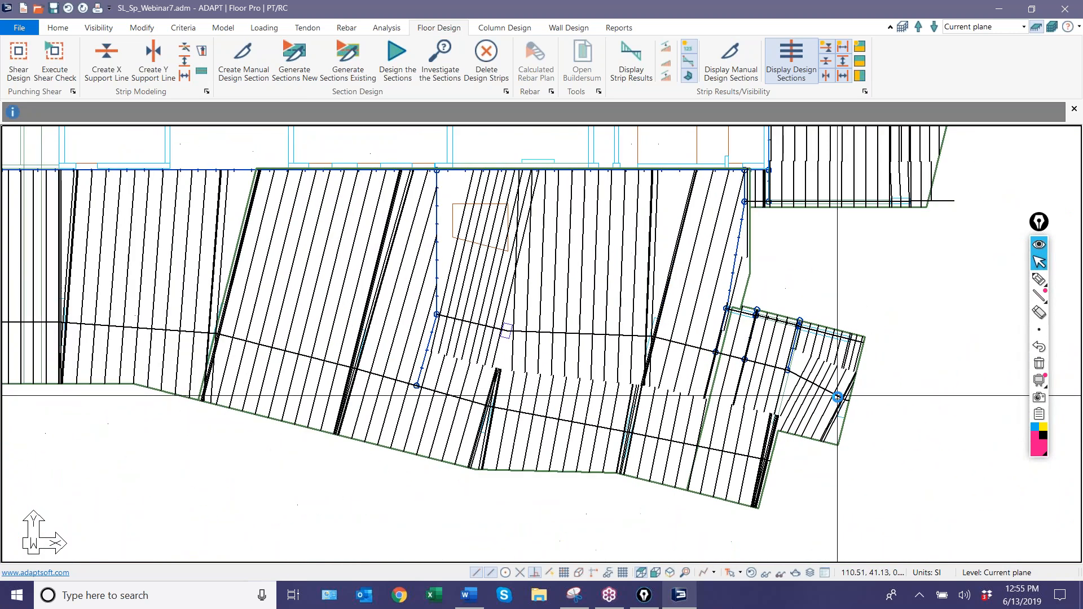
scroll(589, 399, down, 2)
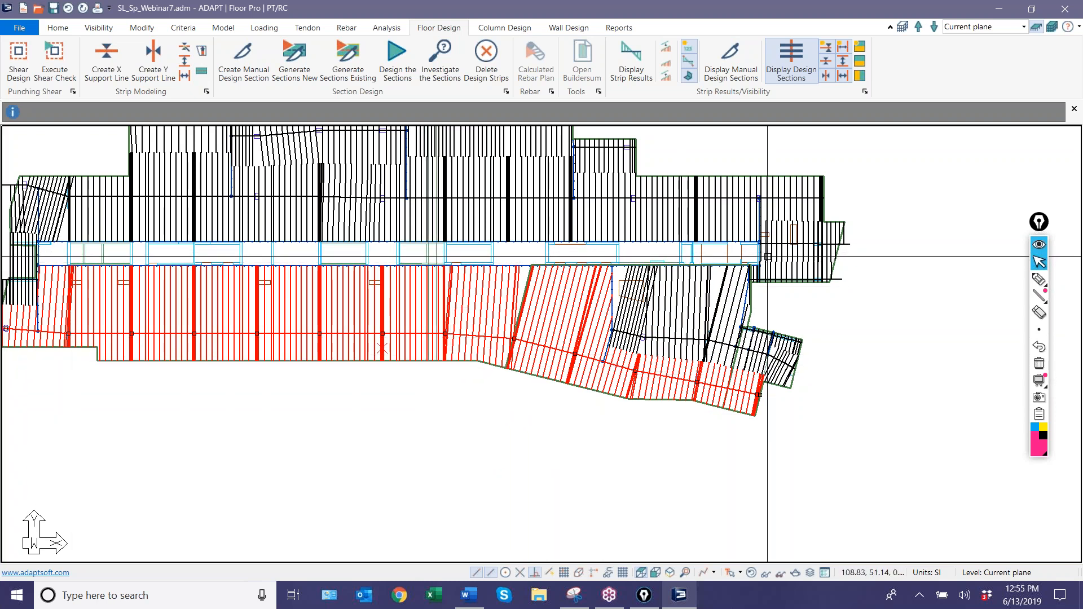
click(454, 496)
scroll(605, 463, down, 1)
scroll(606, 464, down, 1)
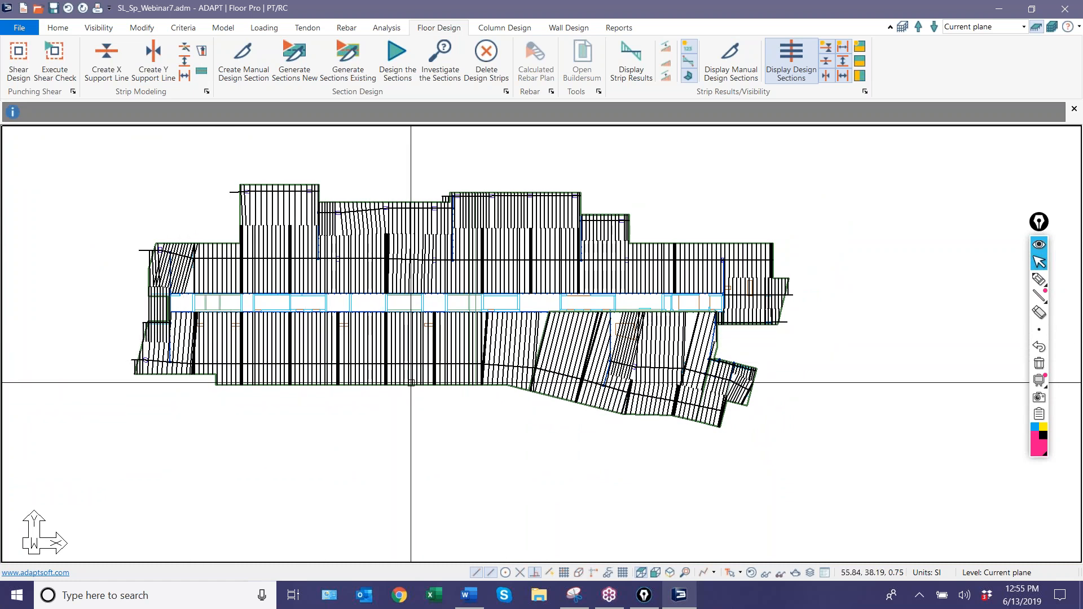
scroll(289, 389, up, 3)
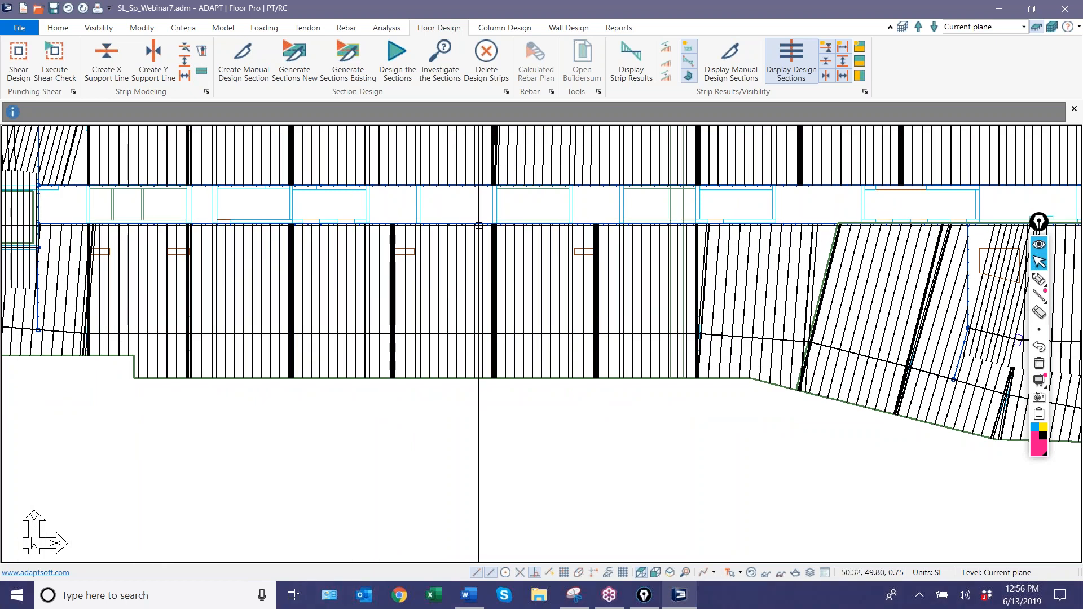
scroll(568, 322, down, 3)
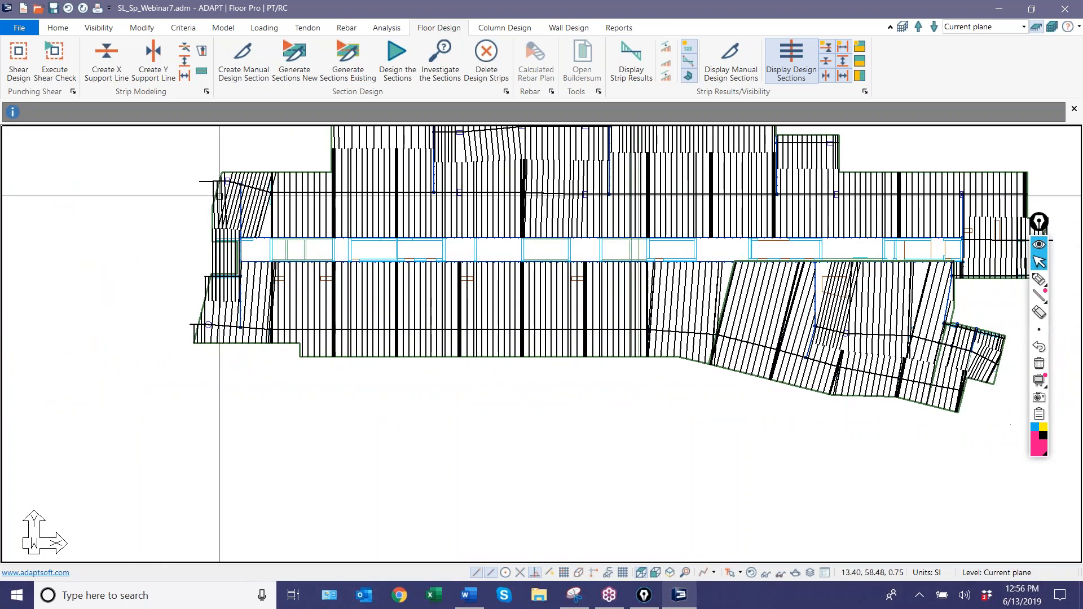
scroll(219, 196, down, 2)
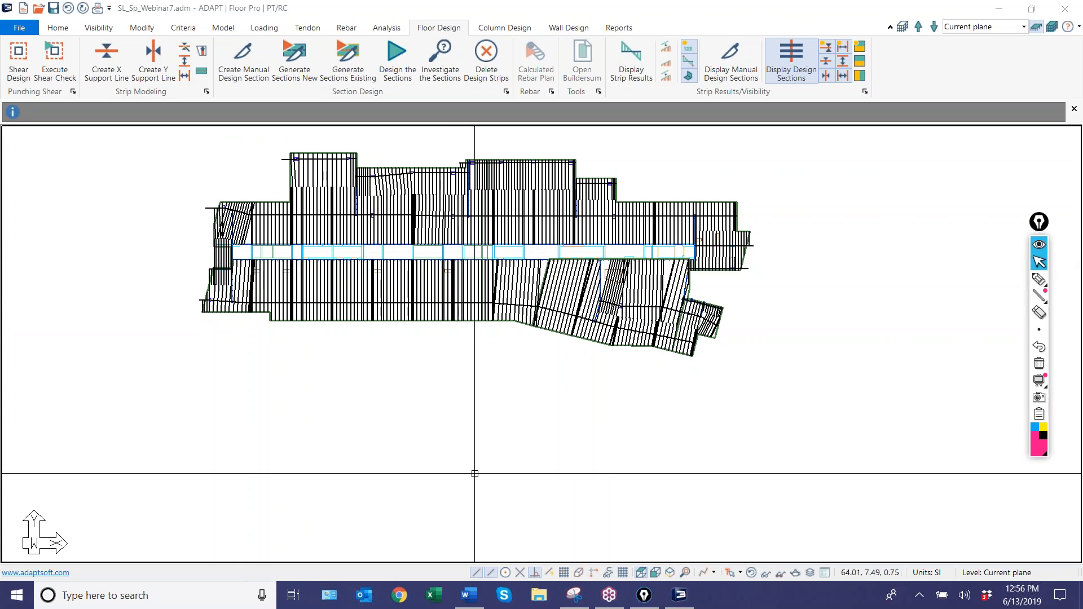
Delete the slab's generated design strips.
click(486, 56)
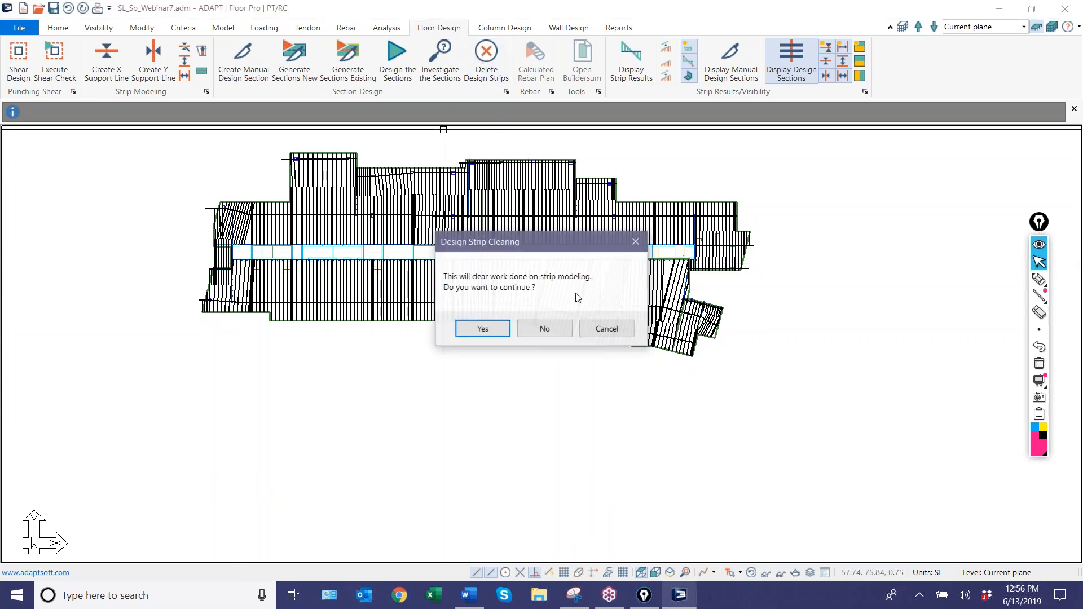
click(482, 329)
Delete the two long splitters along the central corridor and the vertical splitter beside the trapezoidal opening.
scroll(643, 245, up, 5)
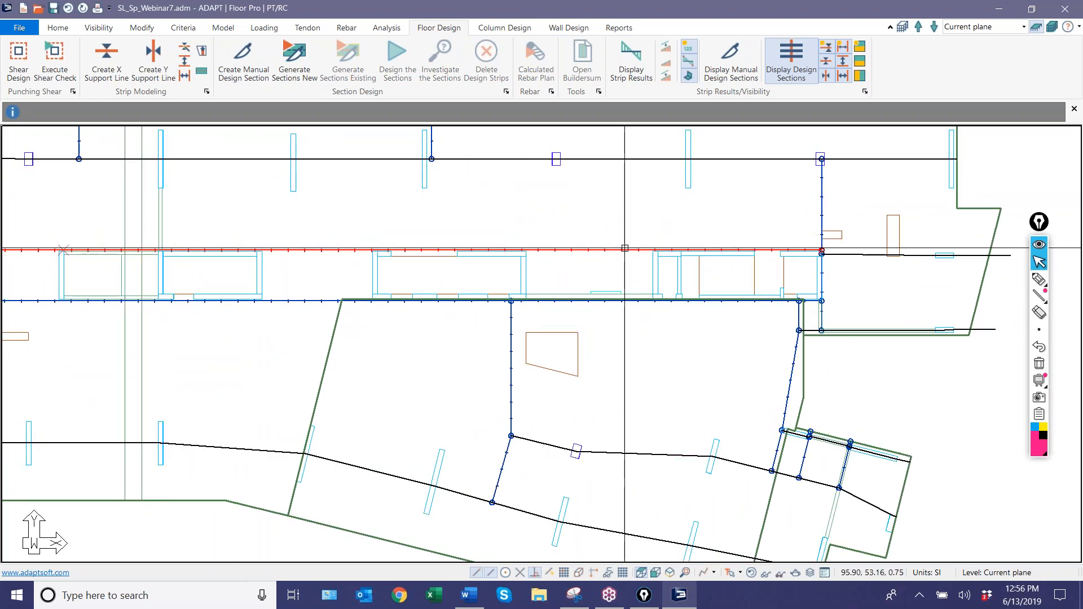
scroll(511, 321, up, 4)
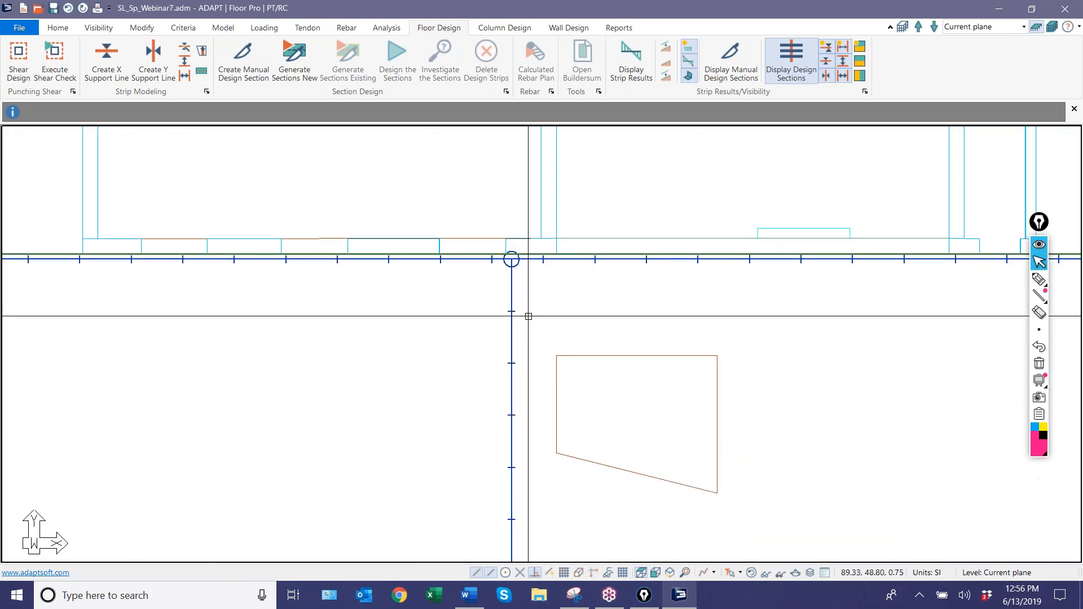
scroll(502, 254, down, 5)
scroll(707, 349, up, 4)
scroll(655, 261, down, 3)
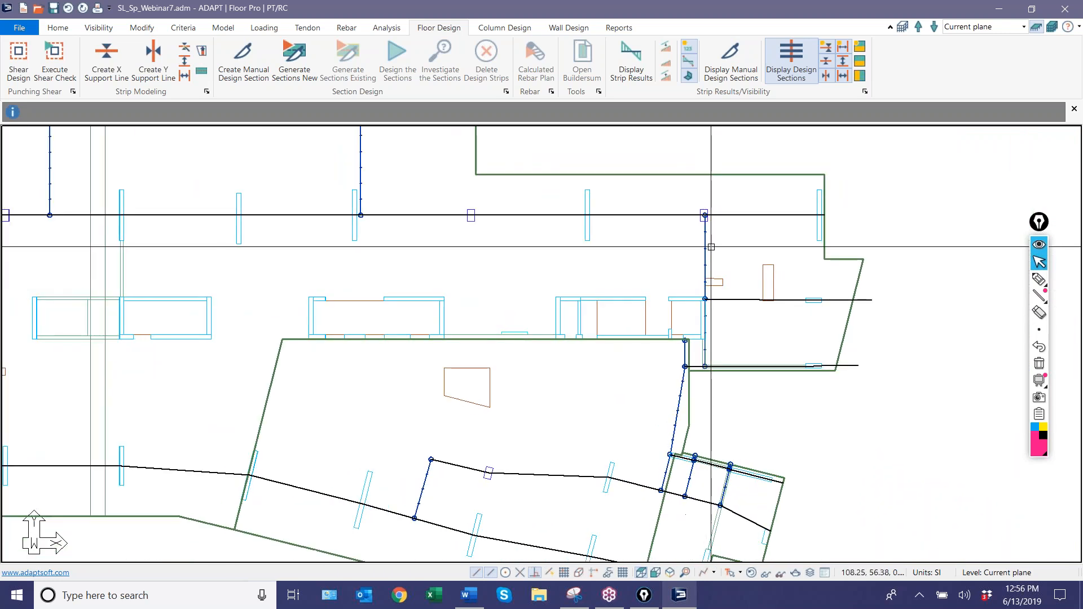
Delete the splitters at the corridor's east end, including the one running down the angled bay's edge.
scroll(711, 374, up, 2)
scroll(711, 375, up, 3)
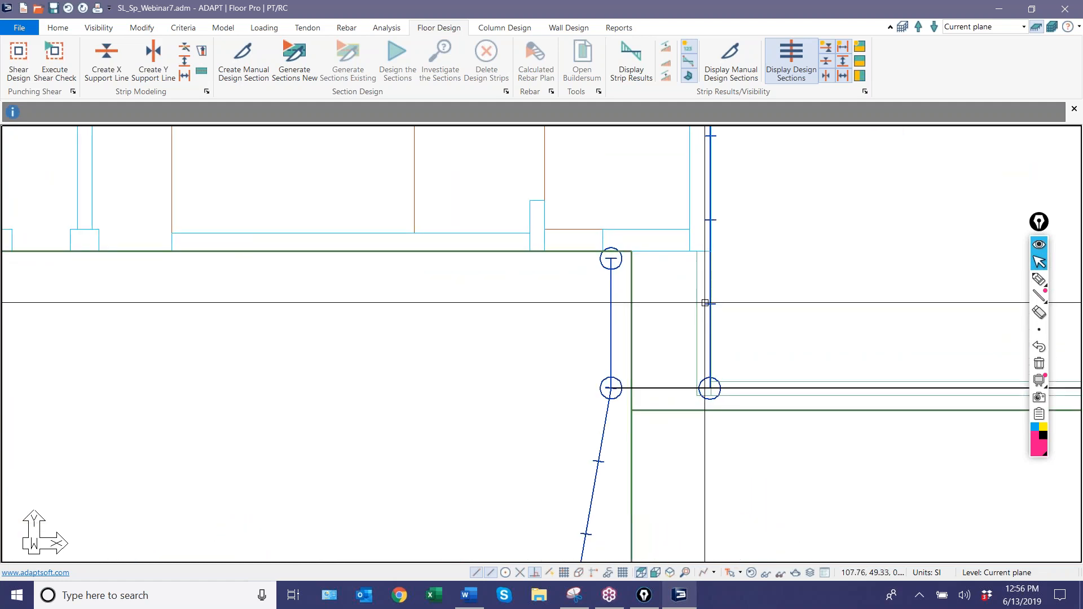
scroll(705, 303, down, 2)
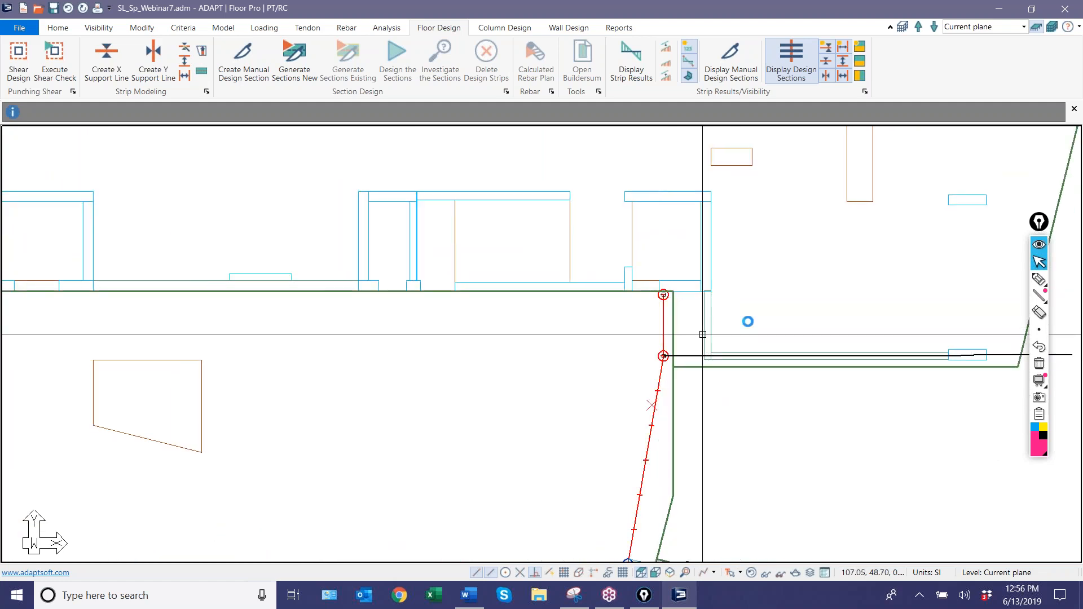
key(Delete)
Delete the vertical splitter near the slab's lower west end, between the short support line and the lower support line.
scroll(781, 330, down, 4)
middle_drag(542, 356, 873, 370)
scroll(530, 371, down, 3)
scroll(296, 404, up, 3)
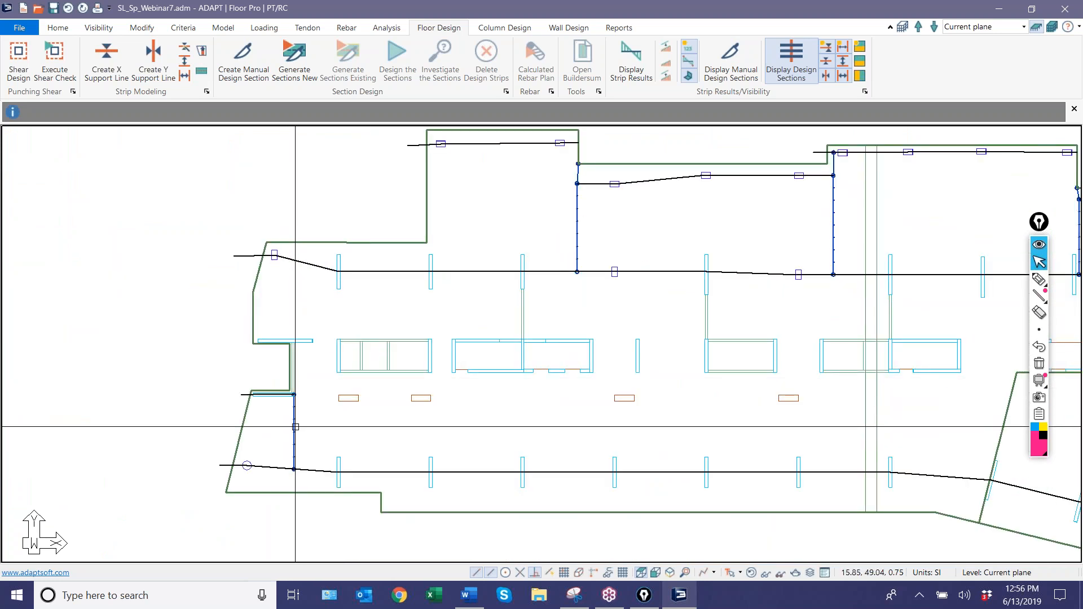
scroll(296, 418, up, 4)
scroll(172, 378, down, 3)
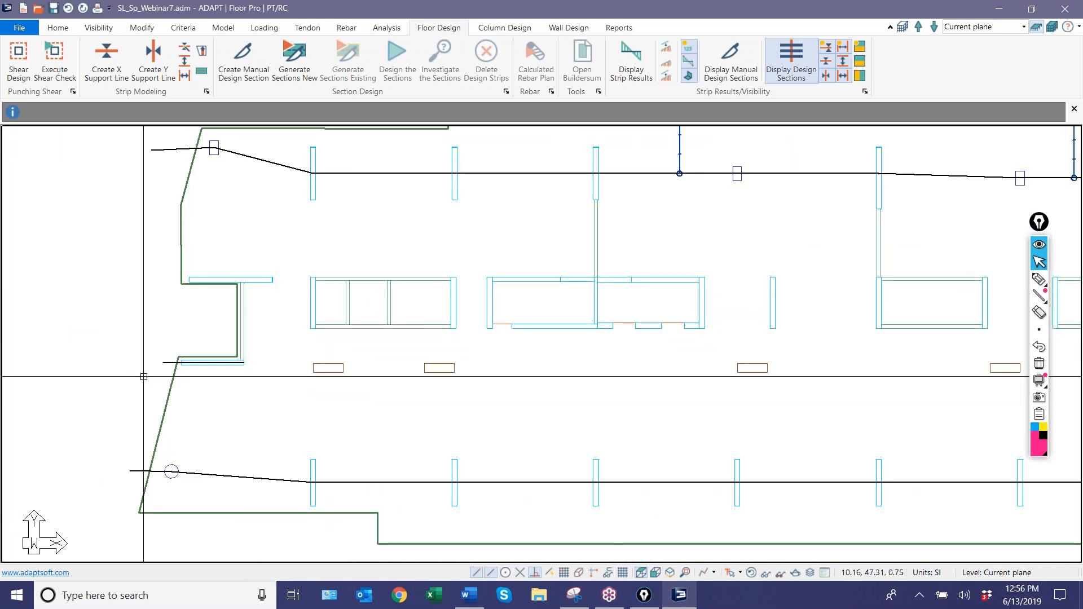
Start an X-direction support line just outside the slab's west edge and run it along the corridor's upper walls into the second core.
scroll(270, 399, down, 2)
click(106, 56)
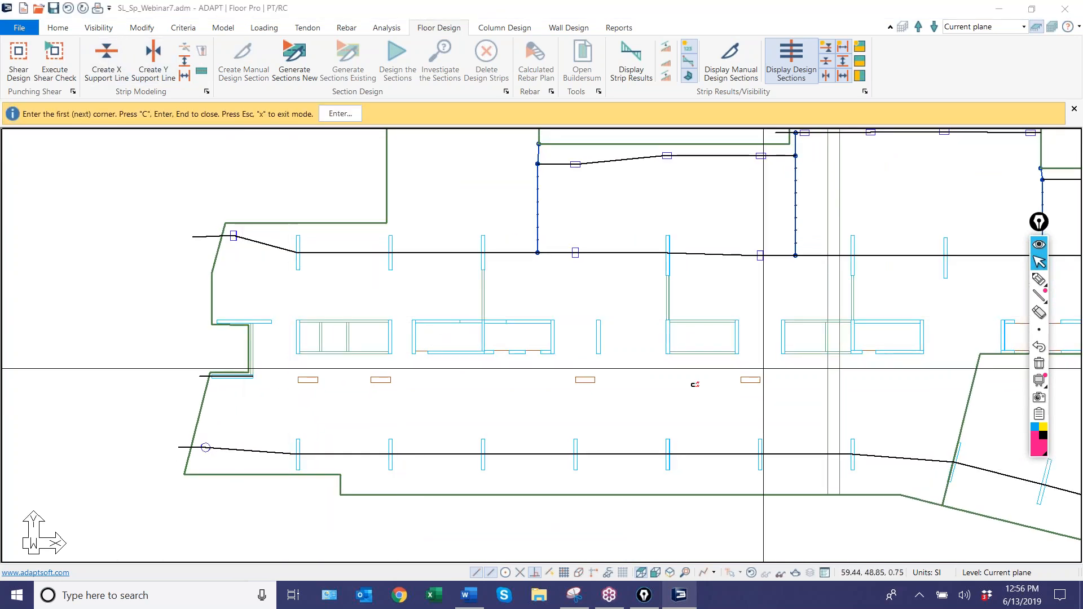
scroll(211, 322, up, 5)
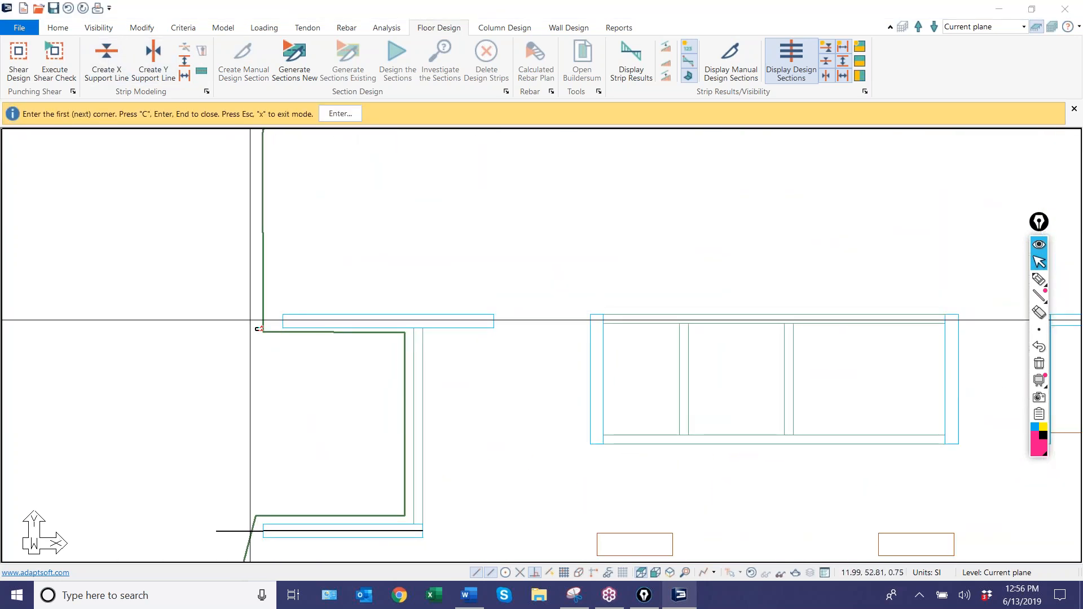
click(250, 320)
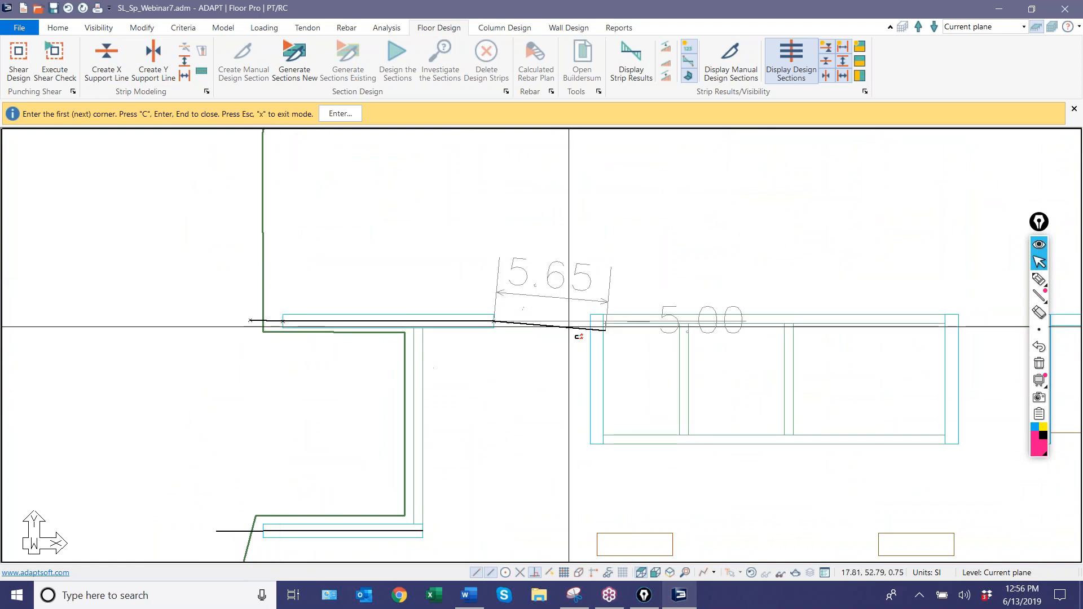
middle_drag(569, 327, 240, 325)
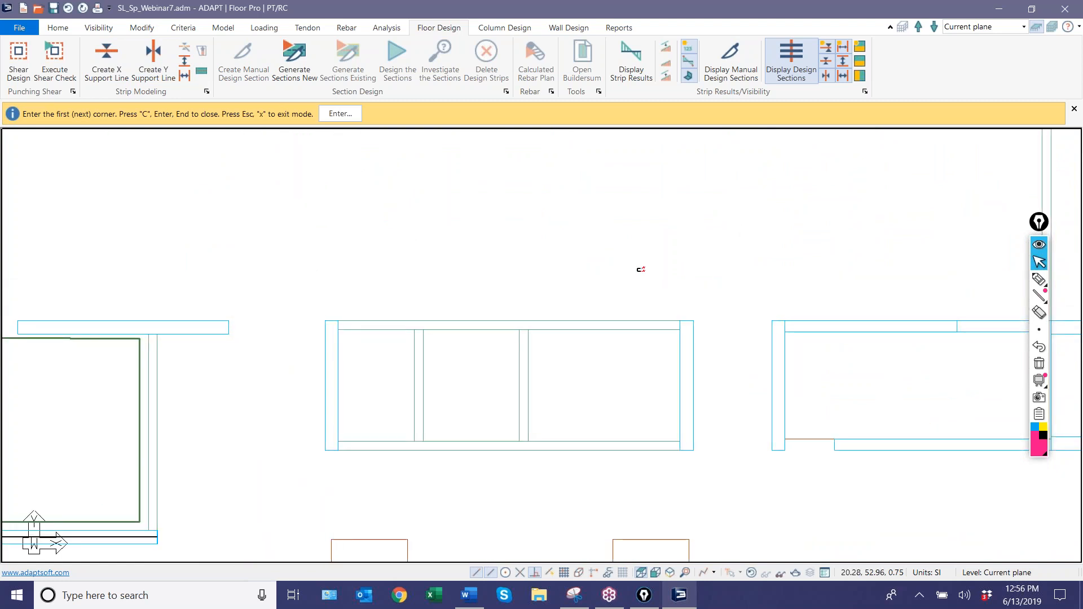
click(681, 326)
middle_drag(749, 261, 322, 321)
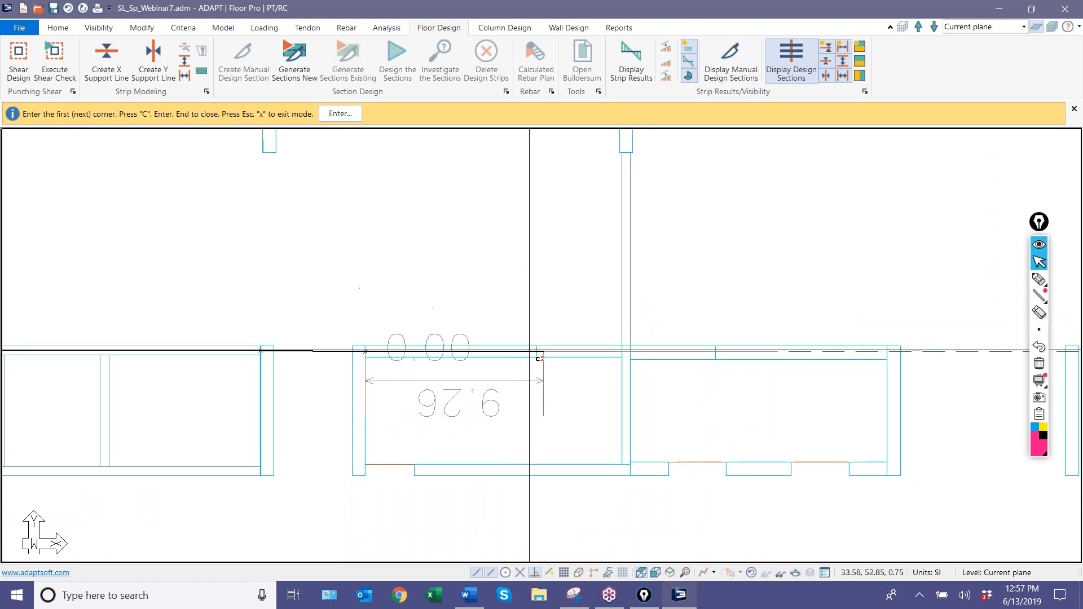
middle_drag(567, 314, 201, 320)
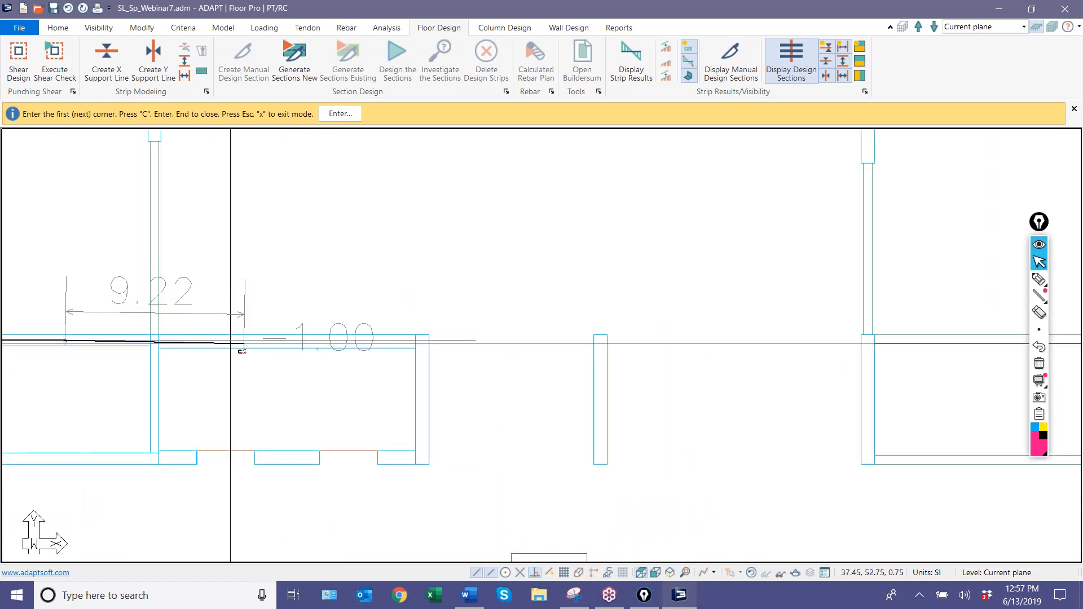
Continue the support line through the isolated short wall and the central cores' upper walls, as far as the core northwest of the trapezoidal opening.
scroll(260, 335, down, 2)
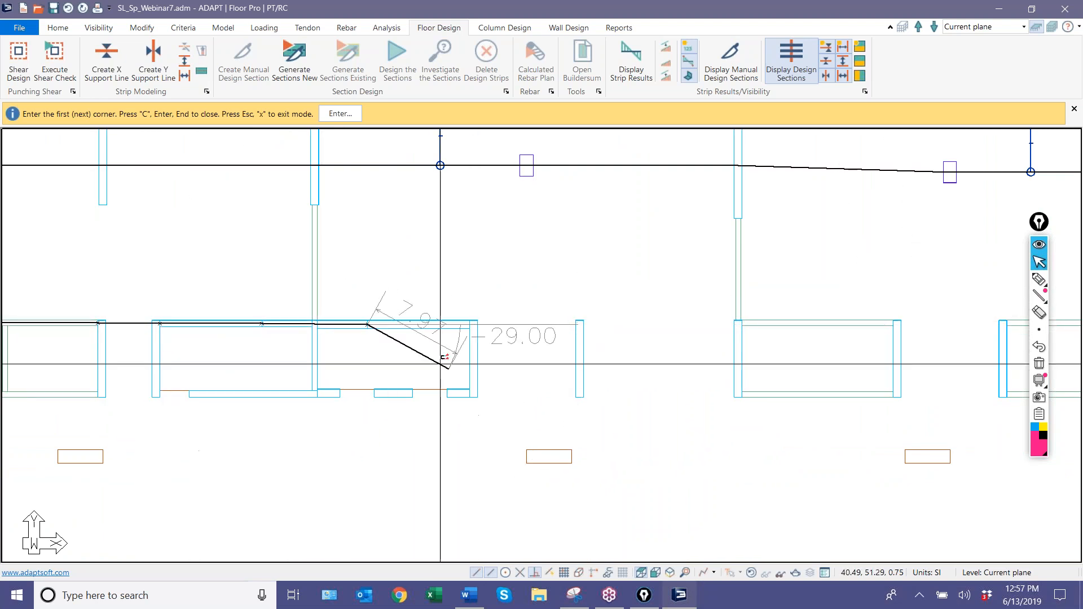
scroll(441, 363, up, 2)
scroll(484, 322, down, 2)
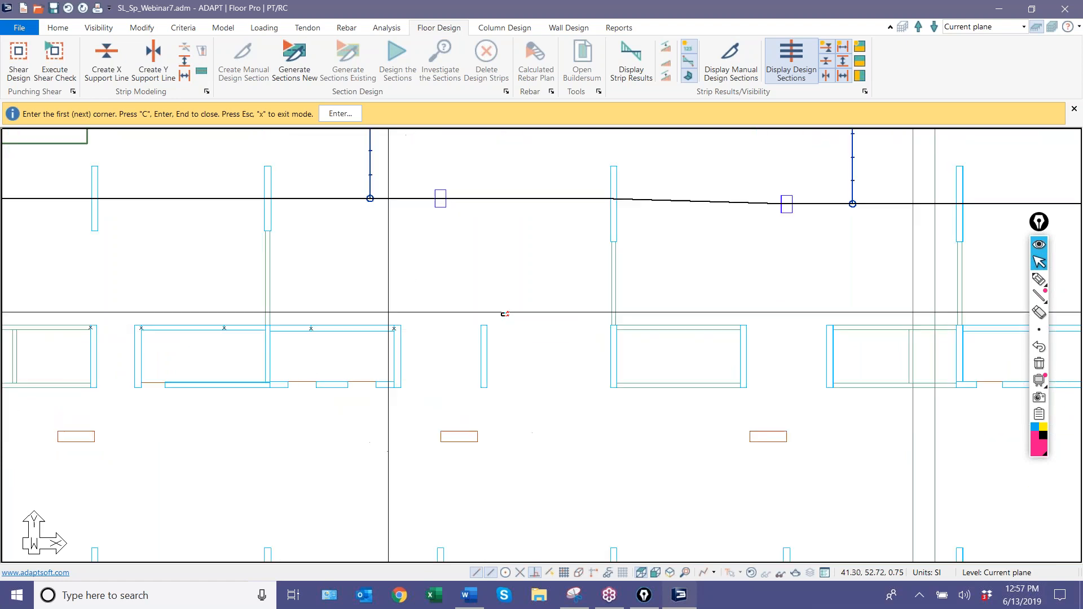
click(481, 325)
middle_drag(619, 333, 416, 326)
scroll(405, 335, up, 4)
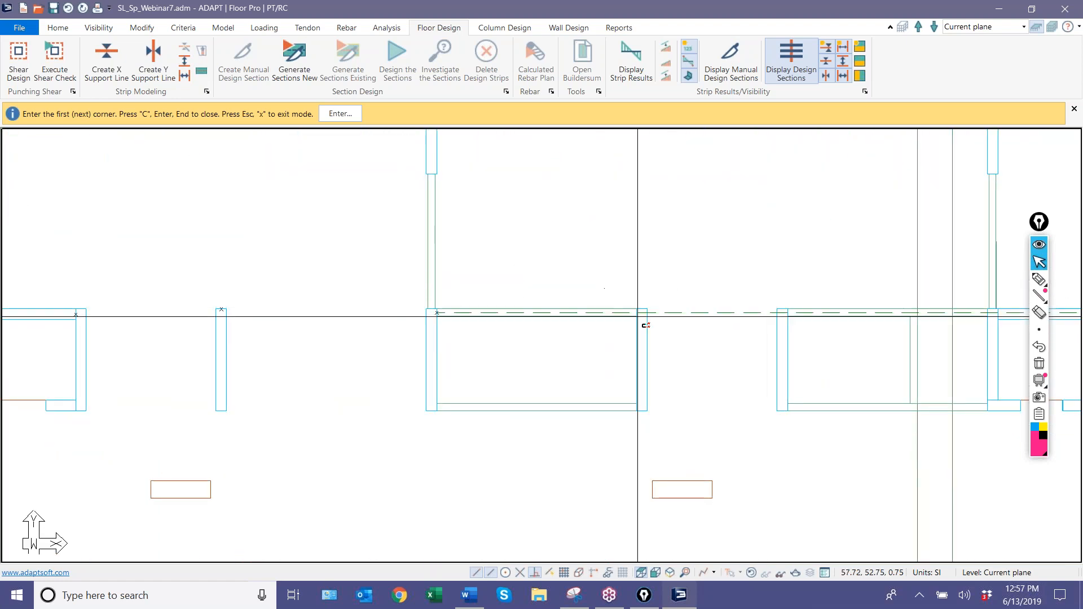
mouse_move(636, 314)
middle_down()
mouse_move(158, 330)
mouse_move(175, 327)
middle_up()
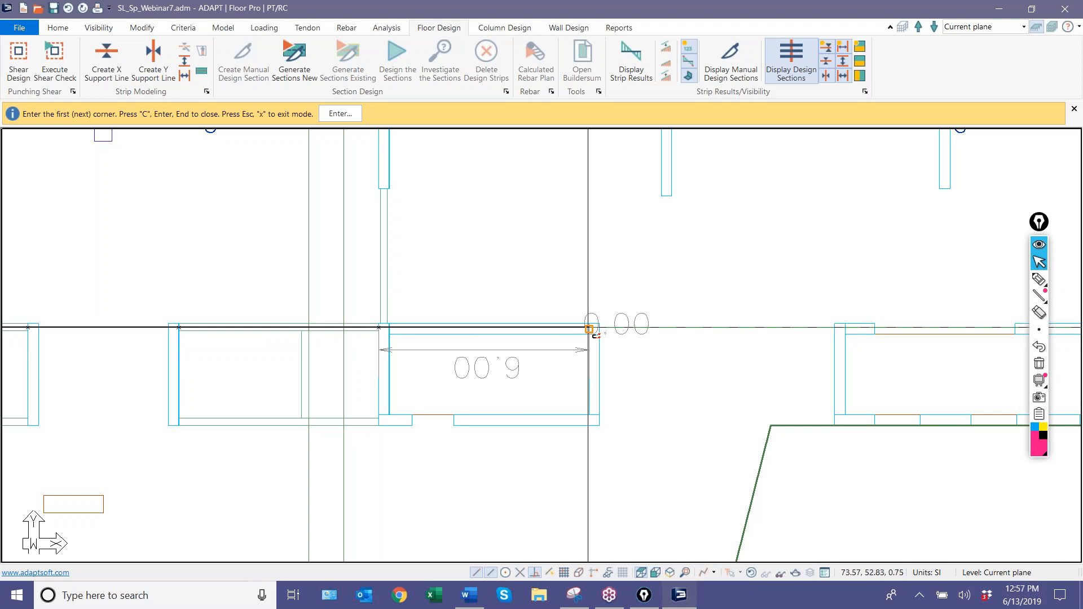
middle_drag(621, 303, 206, 298)
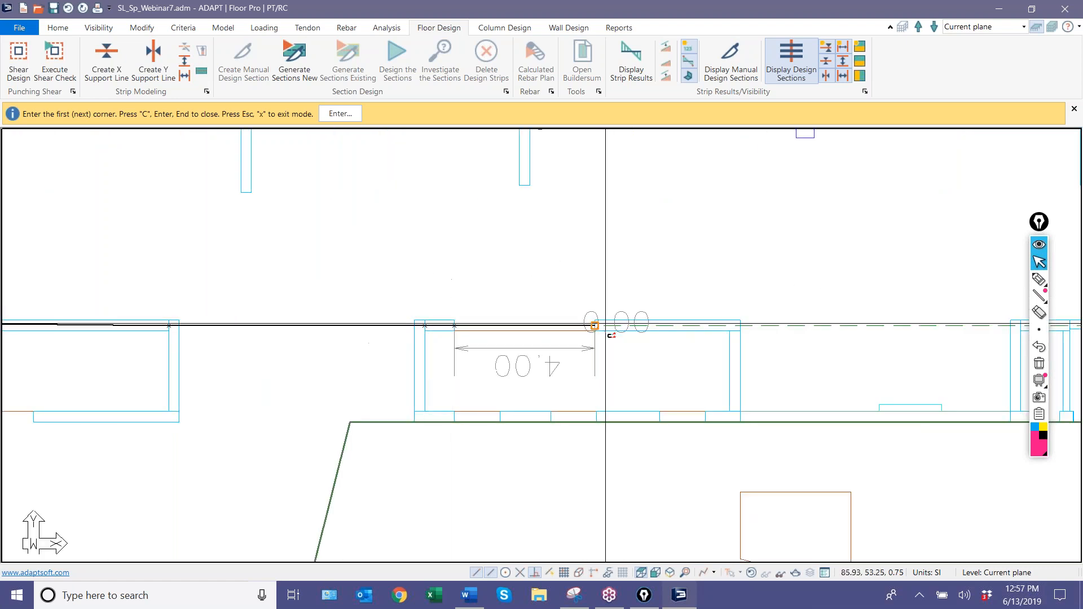
Extend the support line along the eastern cores' upper walls and the small east wall, ending it beyond the slab's angled east edge.
click(739, 326)
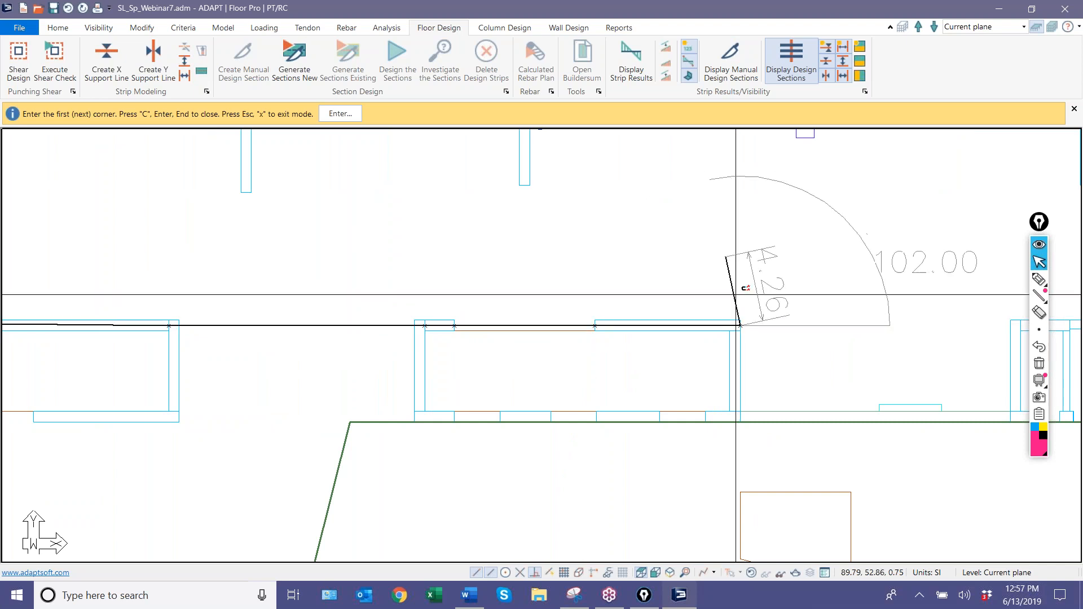
middle_drag(735, 289, 554, 295)
scroll(527, 289, down, 2)
middle_drag(652, 341, 415, 325)
scroll(416, 322, up, 1)
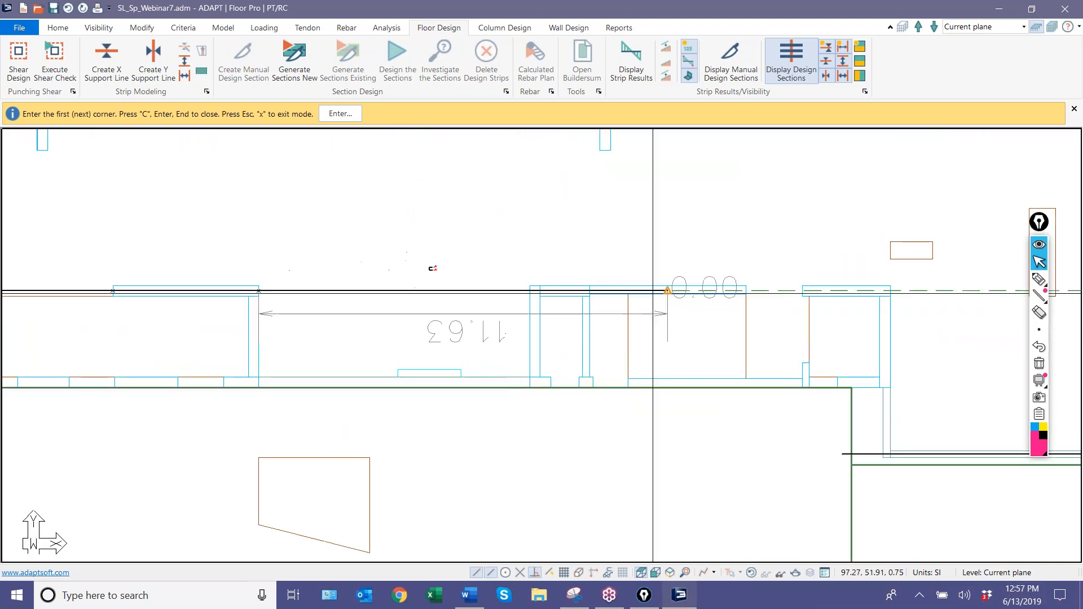
scroll(419, 293, up, 1)
click(589, 292)
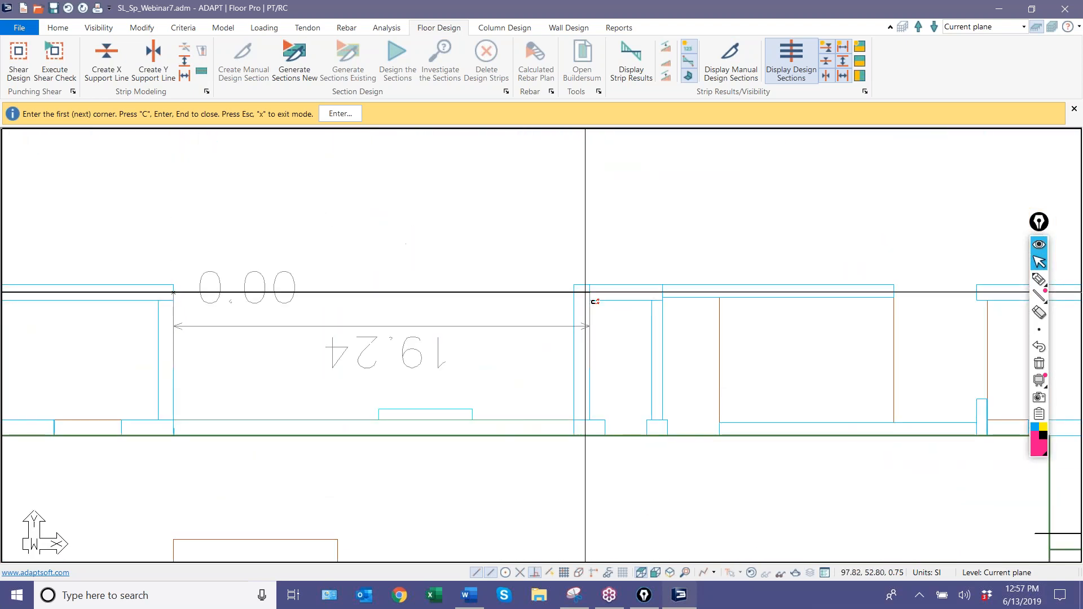
scroll(609, 271, down, 1)
middle_drag(640, 233, 336, 310)
scroll(333, 317, up, 1)
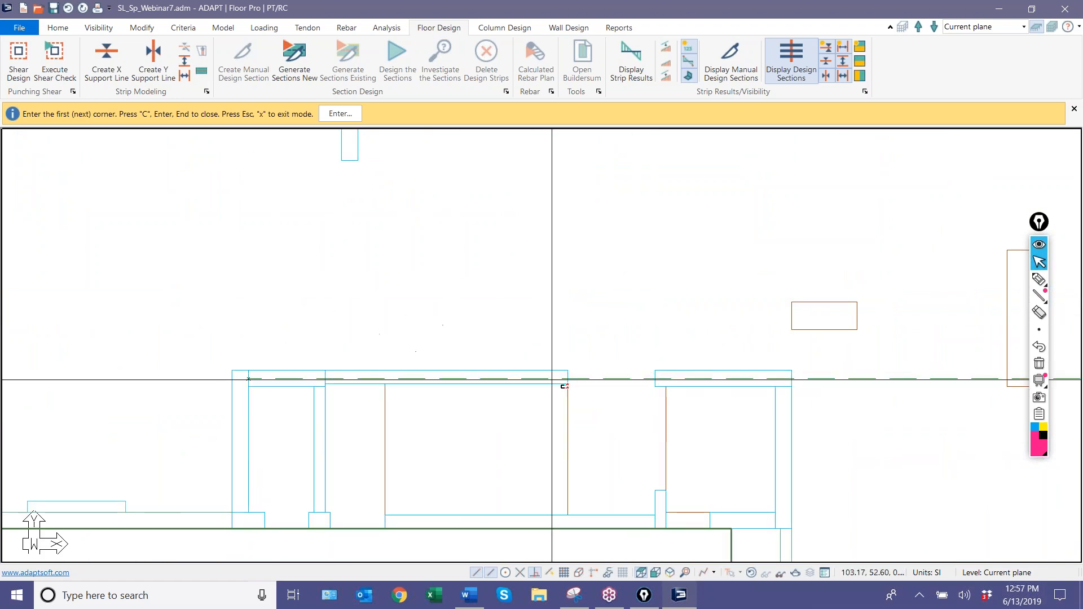
click(567, 379)
middle_drag(558, 324, 243, 298)
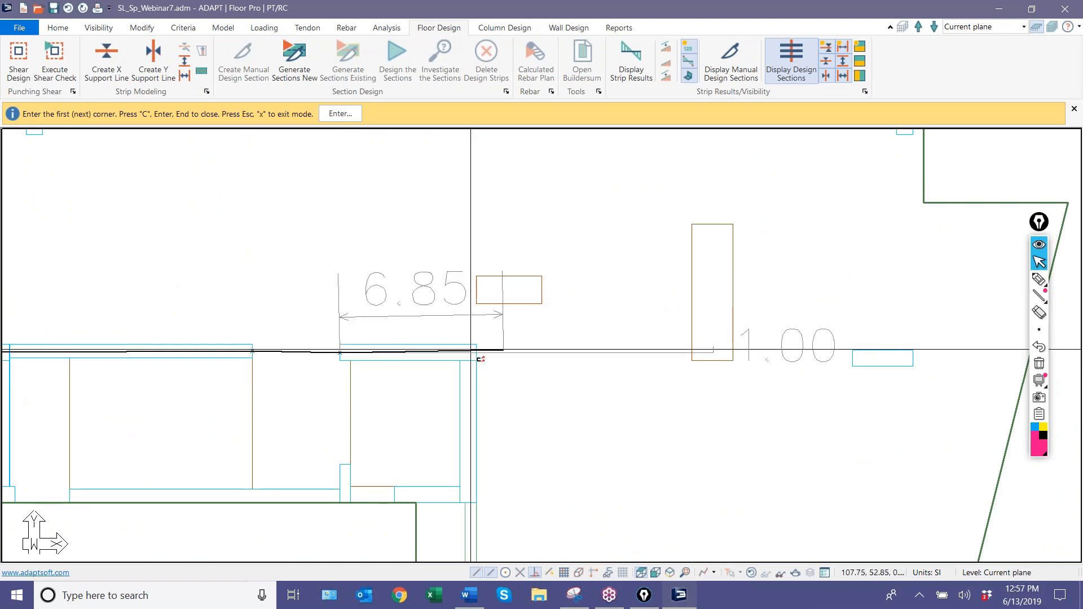
scroll(563, 376, down, 3)
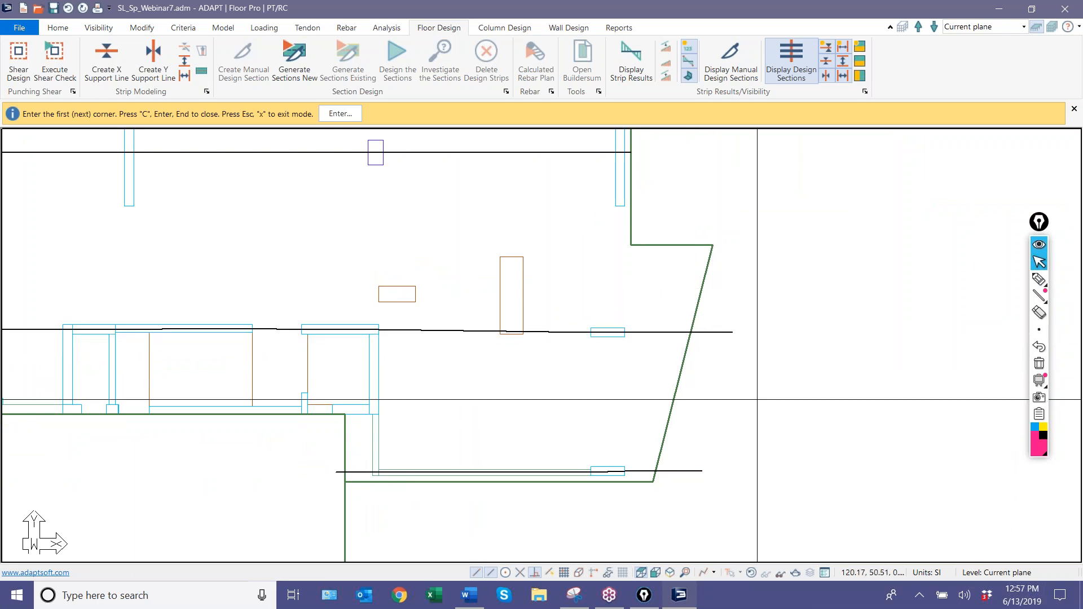
Start a second X-direction support line in the notch at the slab's west end, level with the corridor's lower walls.
scroll(758, 395, down, 4)
middle_drag(229, 431, 536, 392)
middle_drag(312, 422, 565, 397)
scroll(334, 349, up, 1)
scroll(334, 350, up, 4)
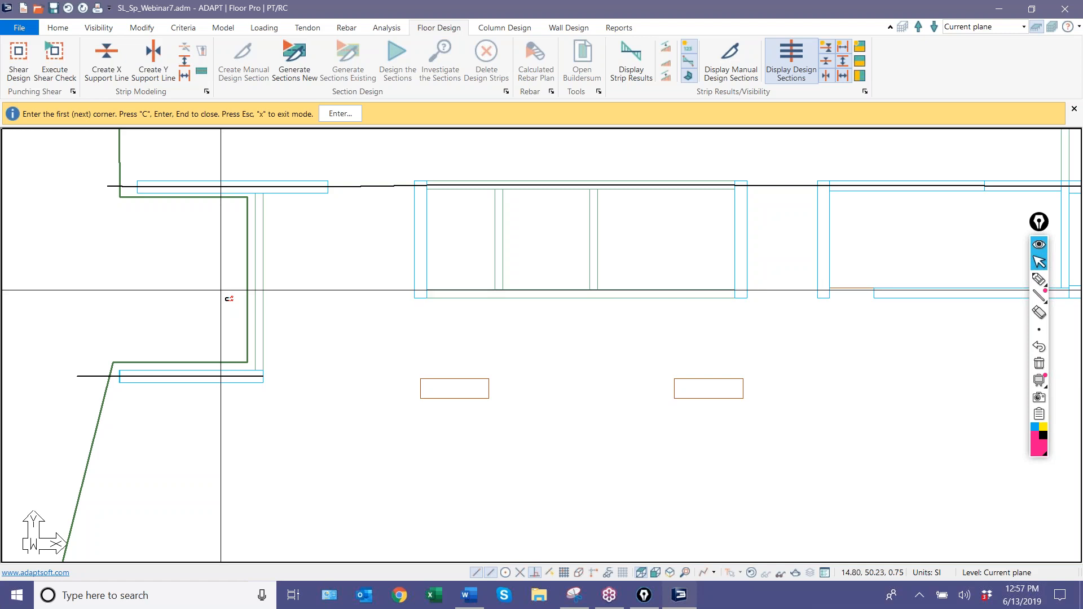
click(220, 292)
Run the second support line straight east along the corridor's lower walls and end it just past the easternmost core.
scroll(148, 319, down, 5)
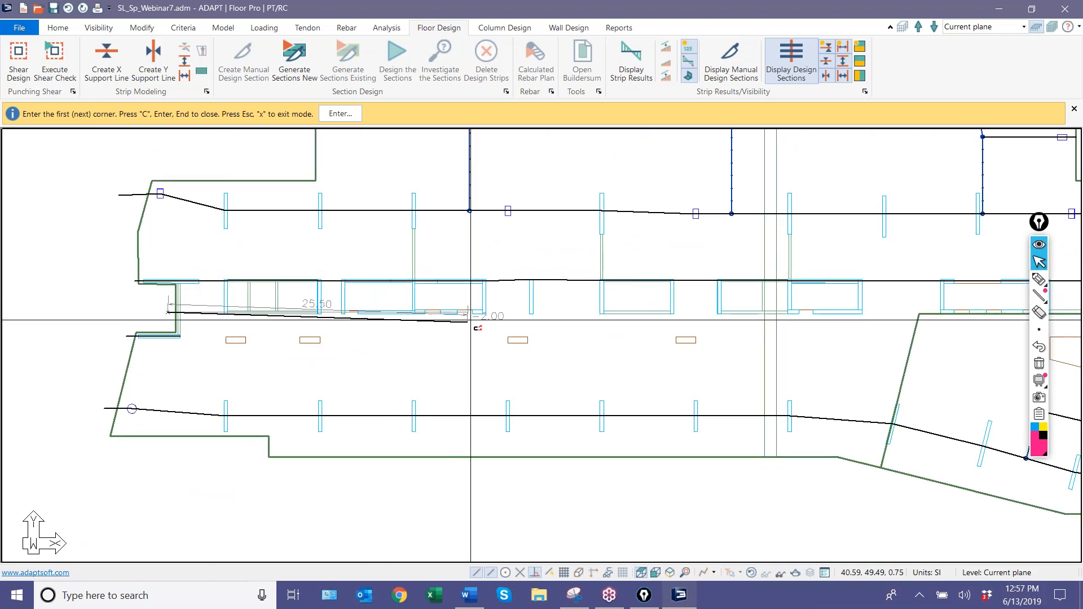
scroll(470, 320, down, 1)
middle_drag(471, 320, 175, 343)
scroll(121, 339, up, 1)
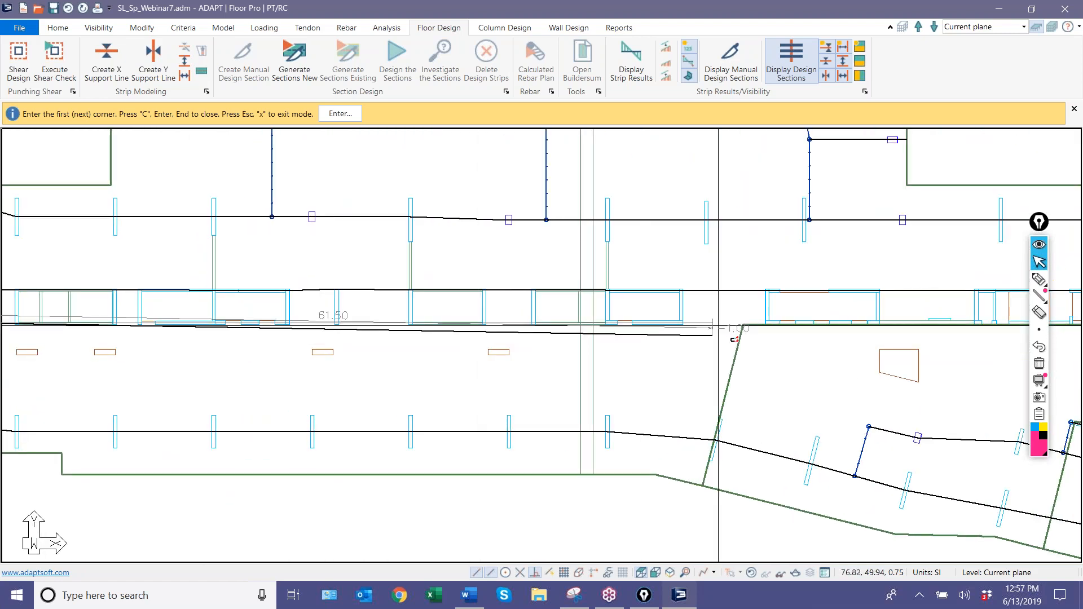
scroll(743, 335, up, 2)
middle_drag(756, 338, 459, 355)
scroll(548, 341, up, 3)
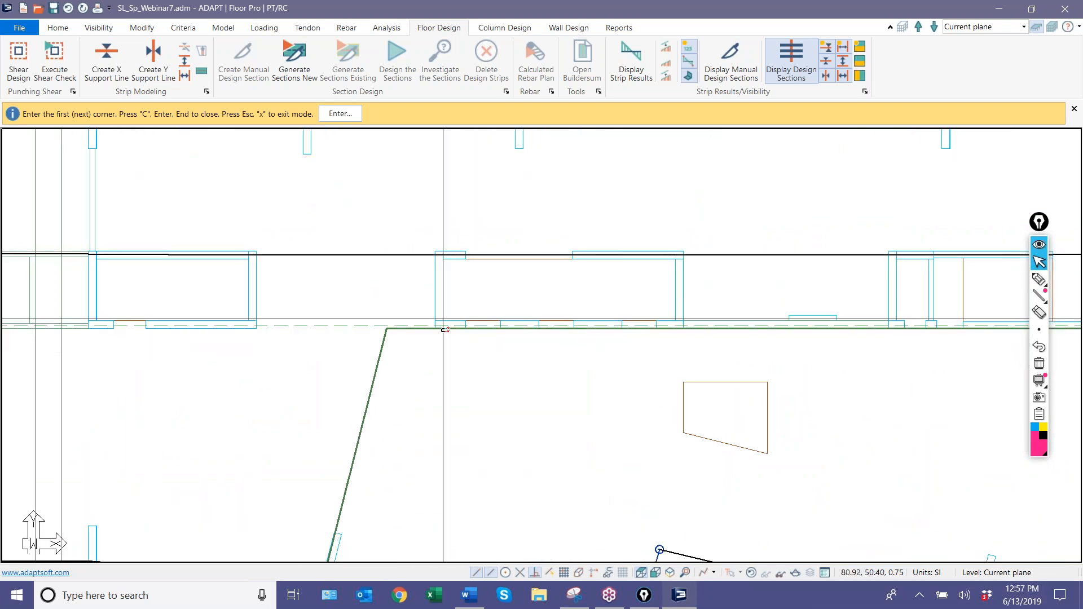
scroll(252, 382, down, 3)
scroll(627, 367, up, 3)
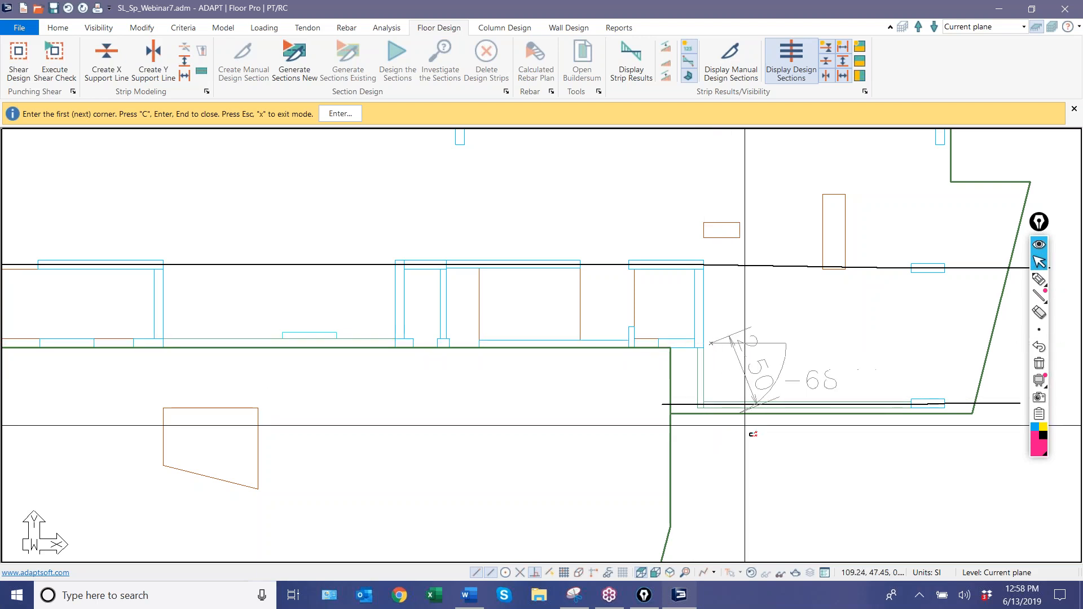
scroll(707, 383, down, 2)
scroll(707, 384, down, 3)
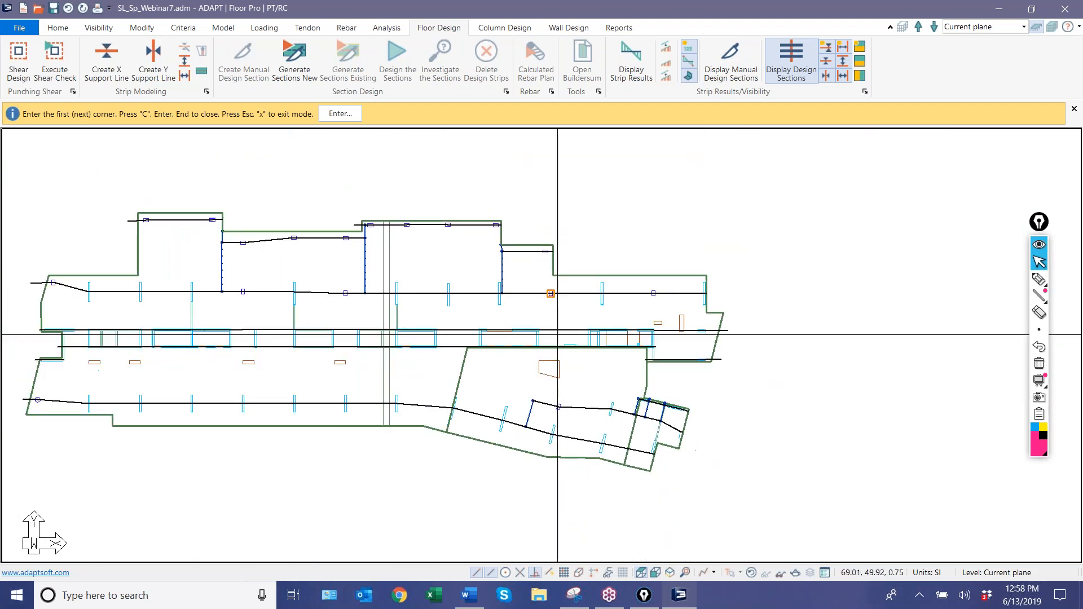
right_click(63, 260)
click(87, 266)
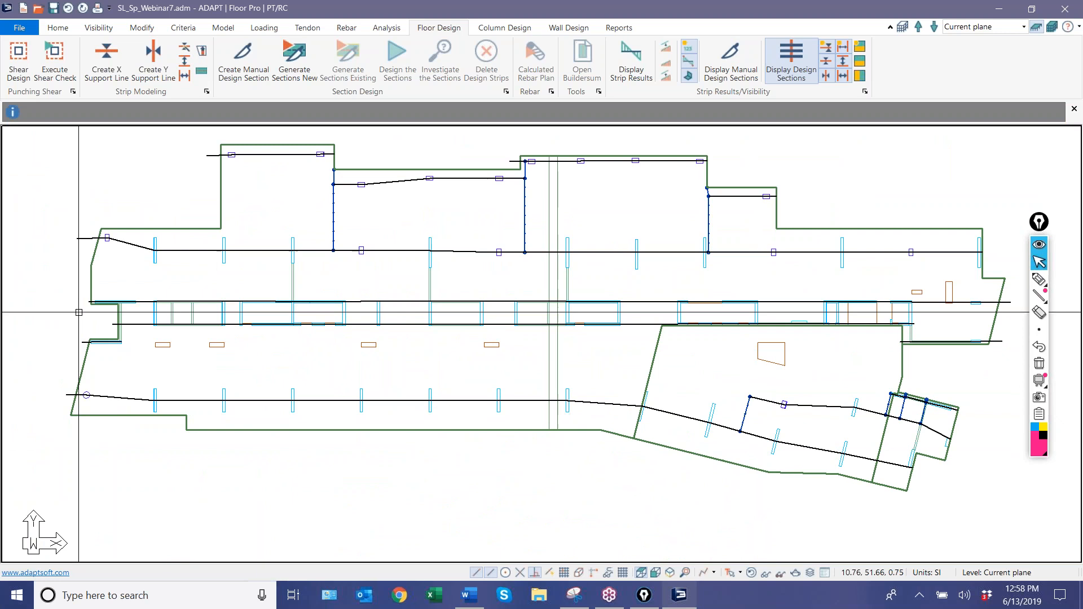
Set the lower corridor support line's maximum number of design sections per span to 120.
scroll(141, 323, up, 3)
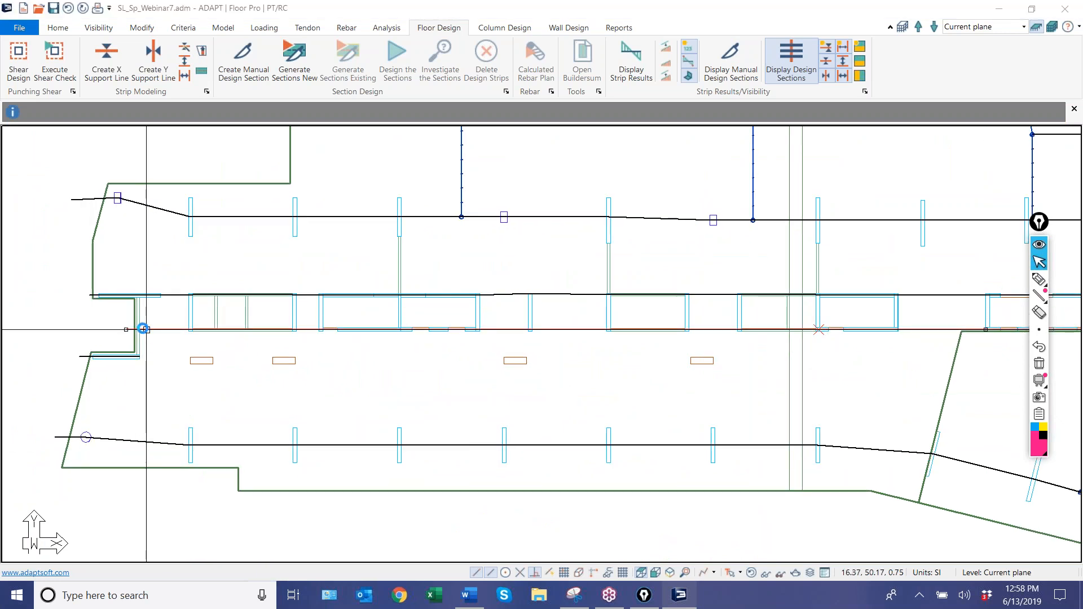
double_click(144, 328)
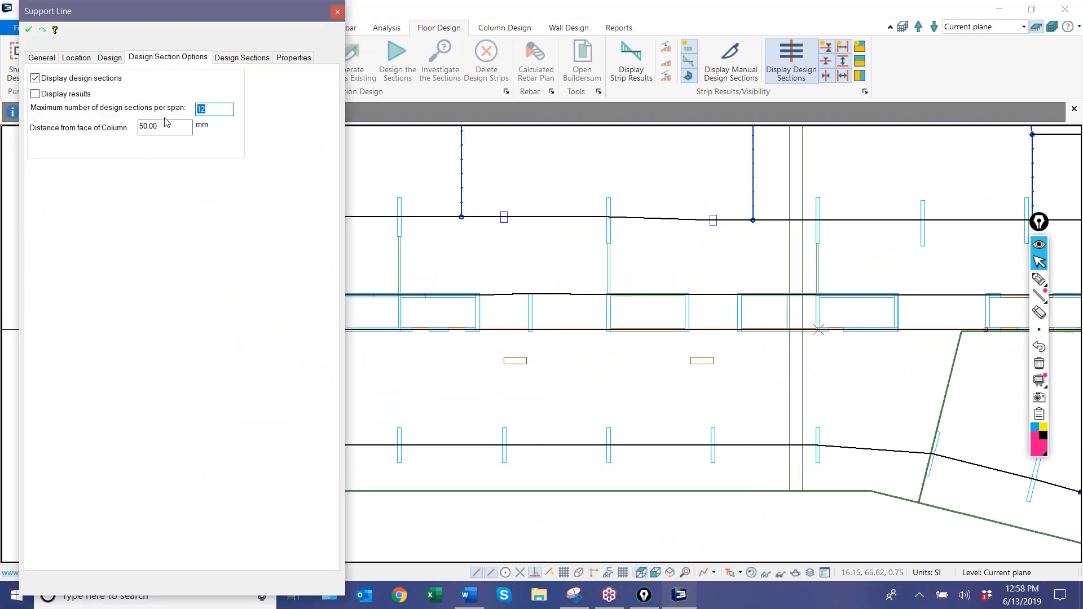
click(28, 29)
Draw an X-direction splitter from the west end of the angled bay's upper support line straight up to the lower corridor support line.
scroll(263, 363, down, 4)
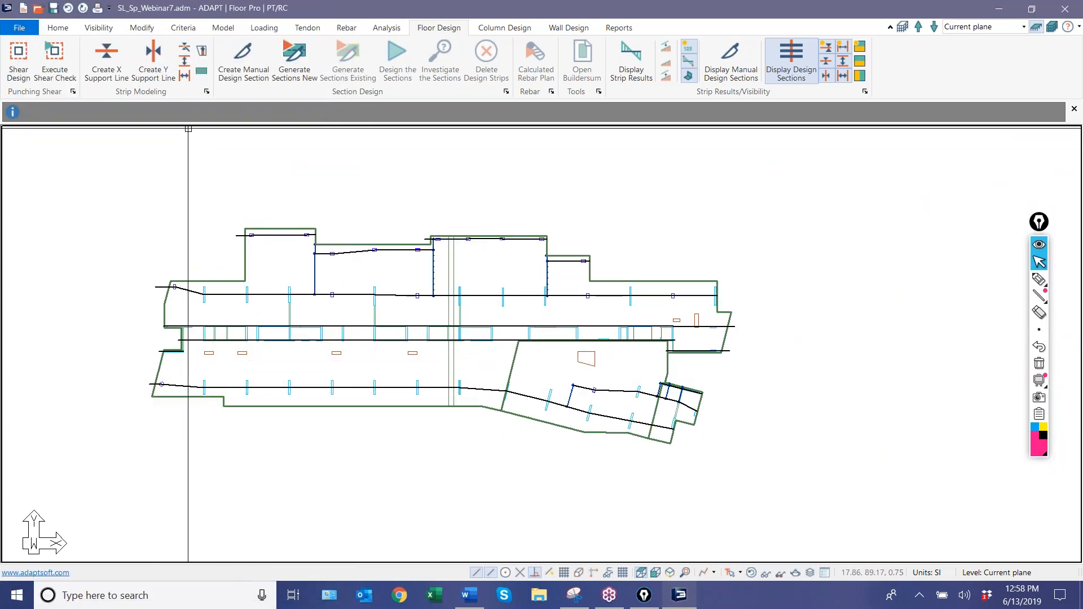
click(185, 60)
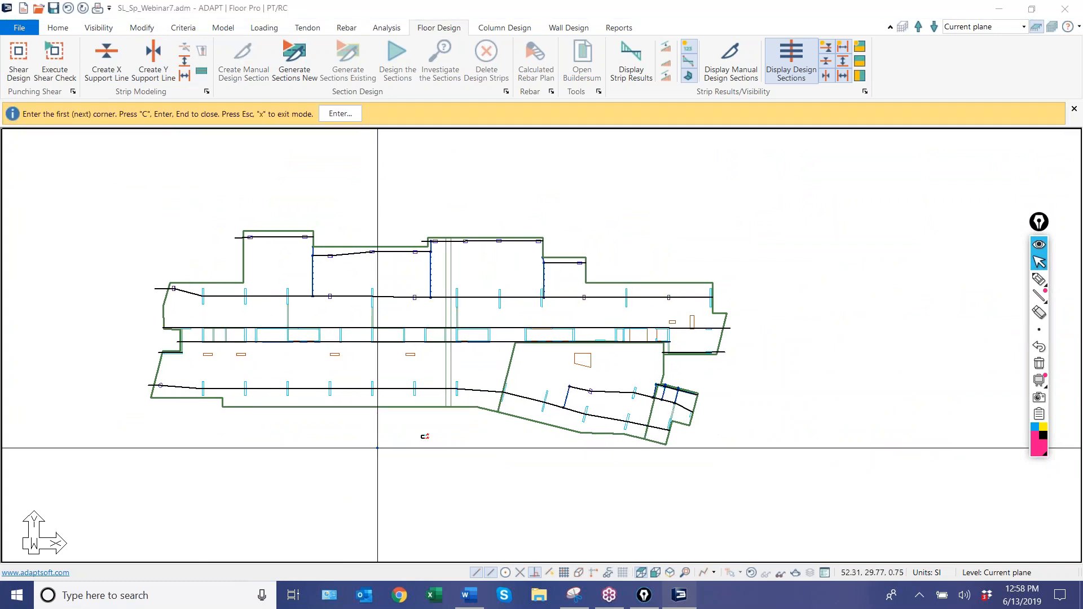
scroll(563, 367, up, 2)
scroll(564, 375, up, 4)
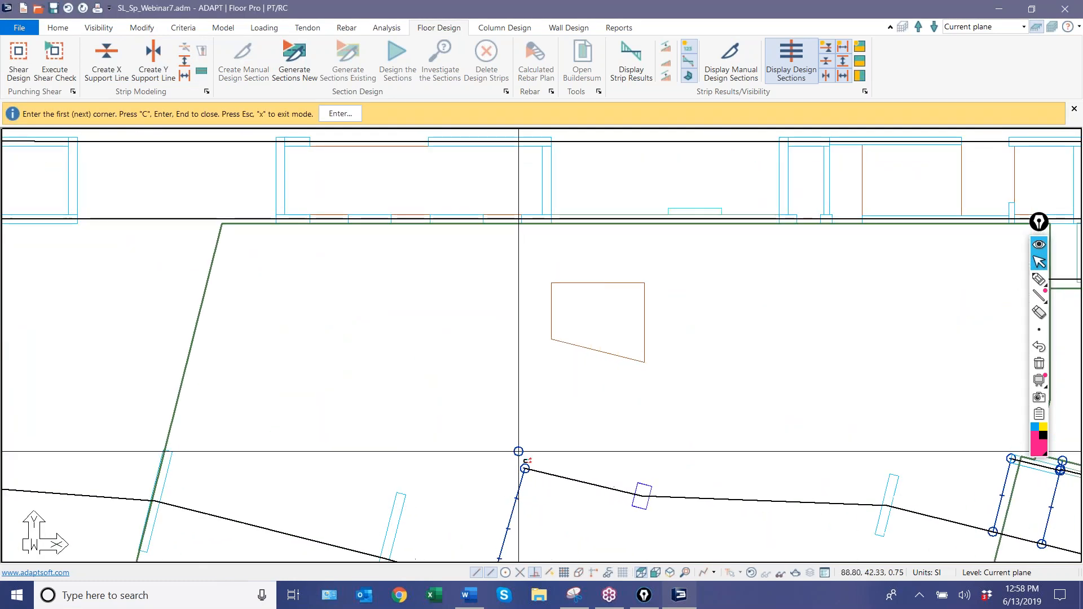
click(525, 469)
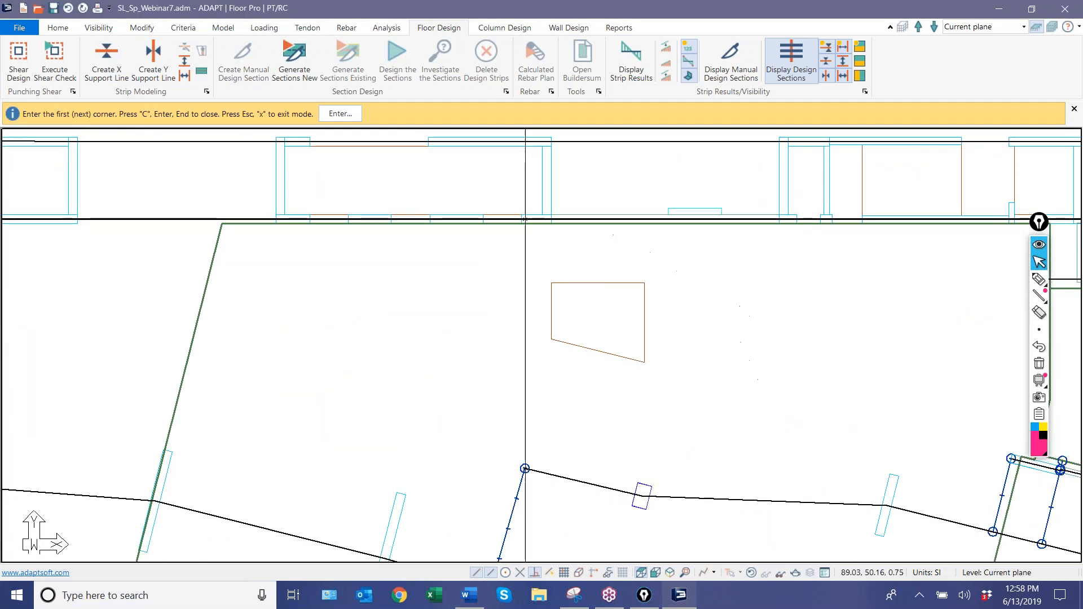
click(525, 219)
key(c)
Draw a vertical splitter from the west end of the short southeast support line up to the lower corridor support line.
scroll(525, 355, down, 2)
middle_drag(524, 355, 111, 396)
scroll(320, 389, up, 5)
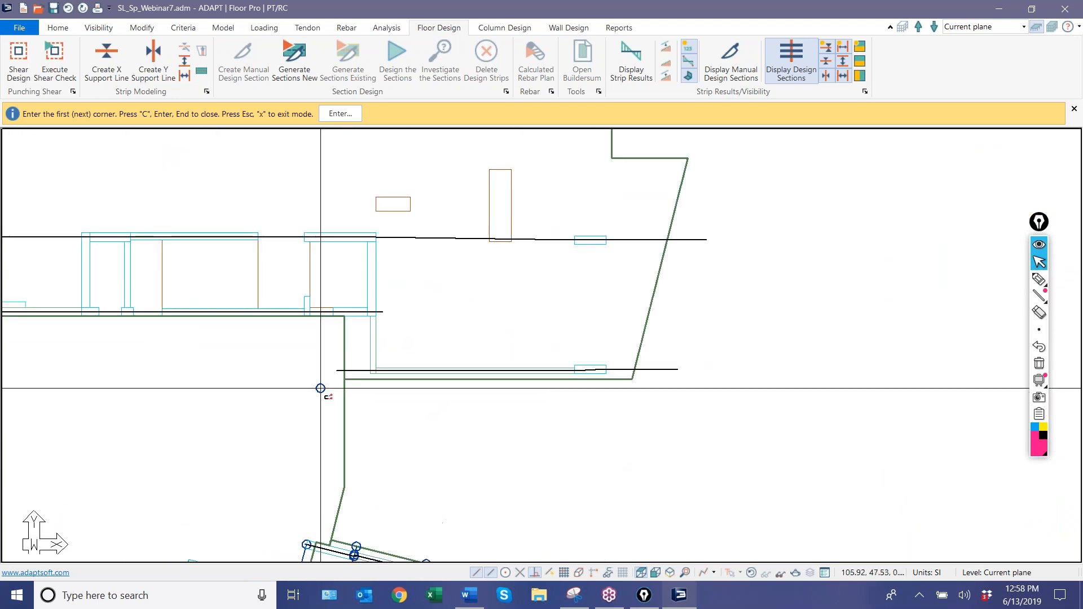
click(340, 365)
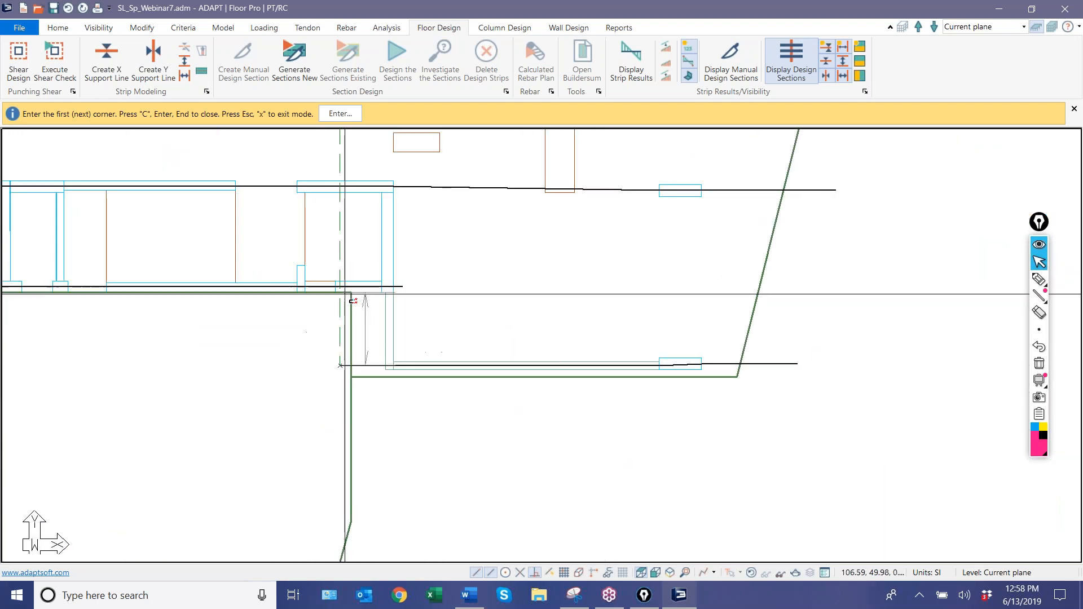
click(340, 287)
Draw splitters from the lower corridor support line's east end down to the short southeast support line and up to the upper corridor support line.
click(402, 286)
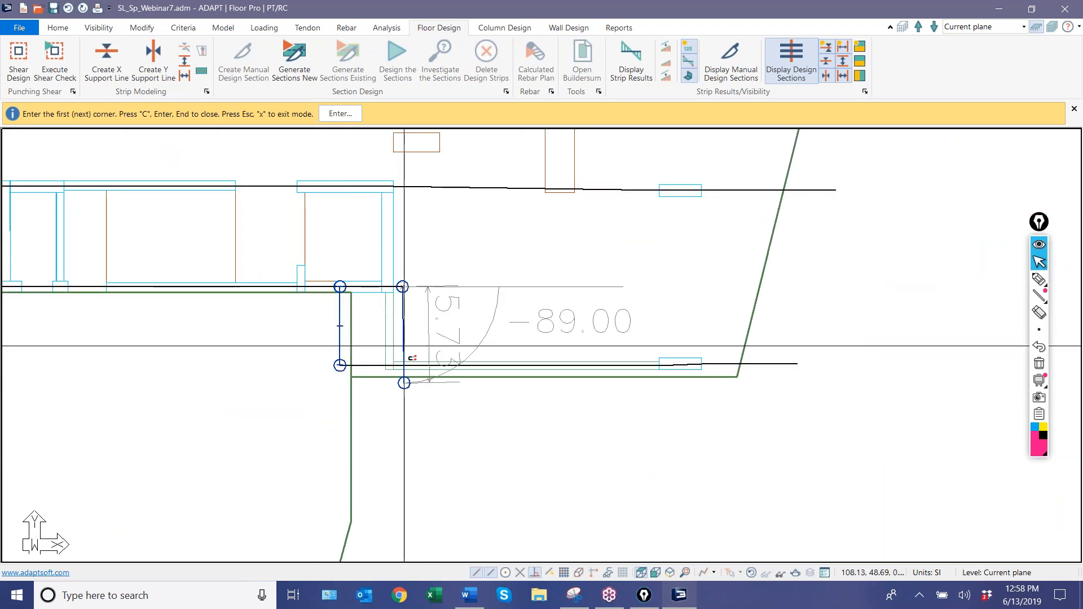
click(402, 365)
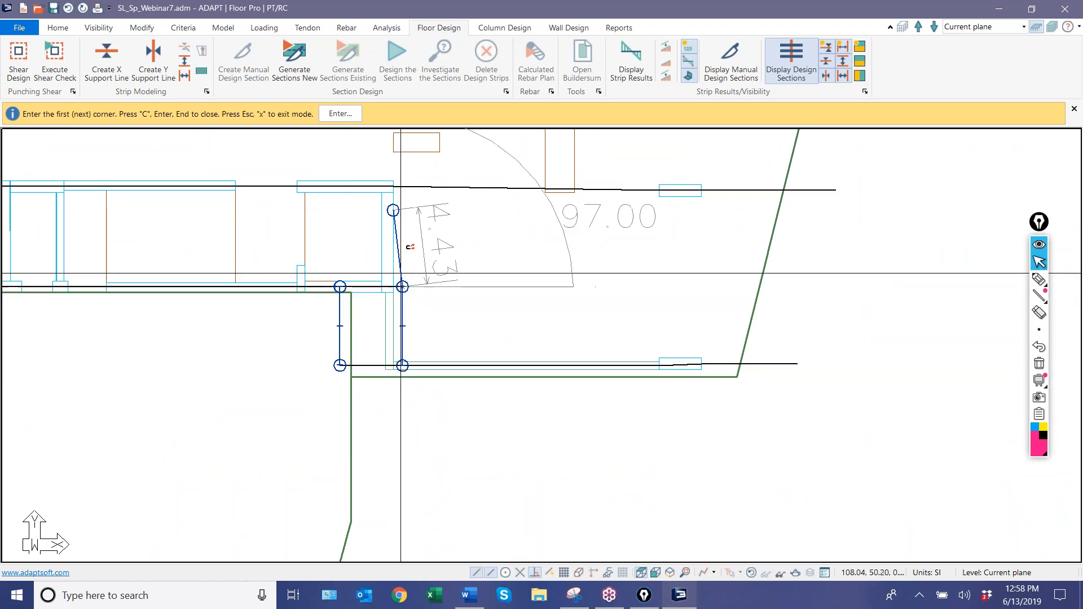
click(403, 188)
key(c)
middle_drag(316, 265, 536, 208)
scroll(536, 254, down, 4)
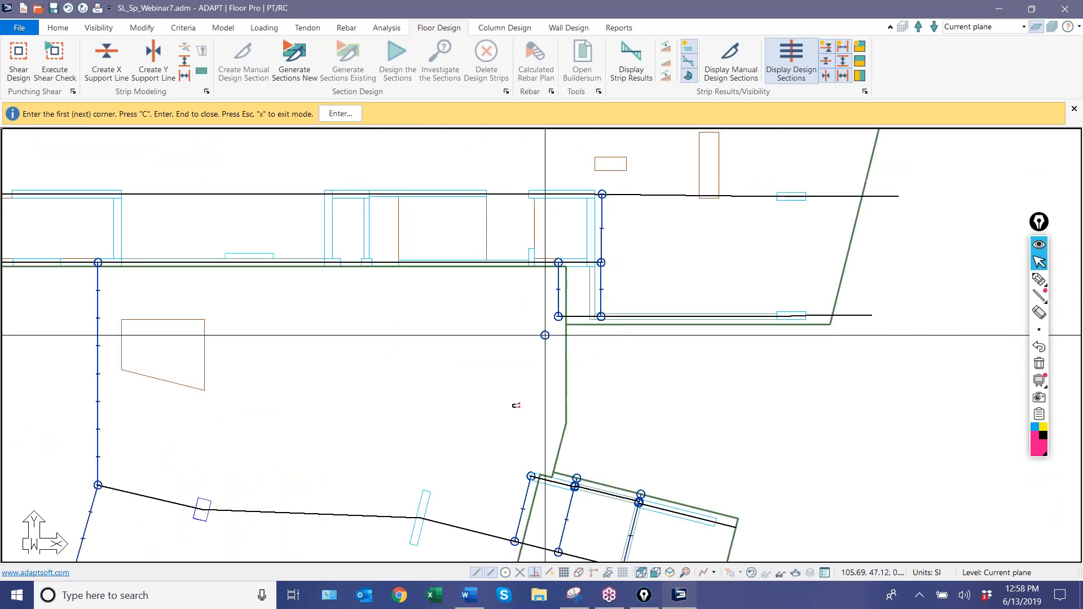
Draw a splitter from the west end of the short southeast support line down to the west end of the small angled bay's upper support line.
scroll(512, 471, up, 4)
click(531, 469)
middle_drag(551, 340, 434, 497)
click(502, 232)
key(c)
scroll(522, 319, down, 5)
middle_drag(430, 363, 627, 533)
scroll(777, 354, down, 1)
scroll(361, 451, down, 4)
scroll(146, 395, up, 6)
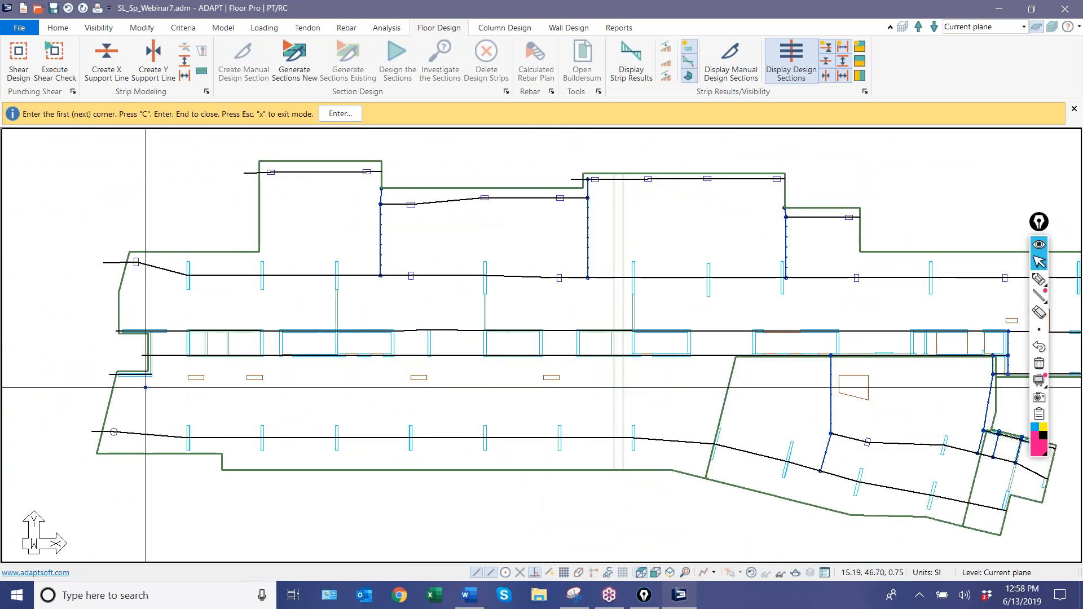
Draw splitters from the east end of the short west support line up to the lower corridor support line and down to the southern support line.
scroll(146, 388, up, 3)
click(156, 360)
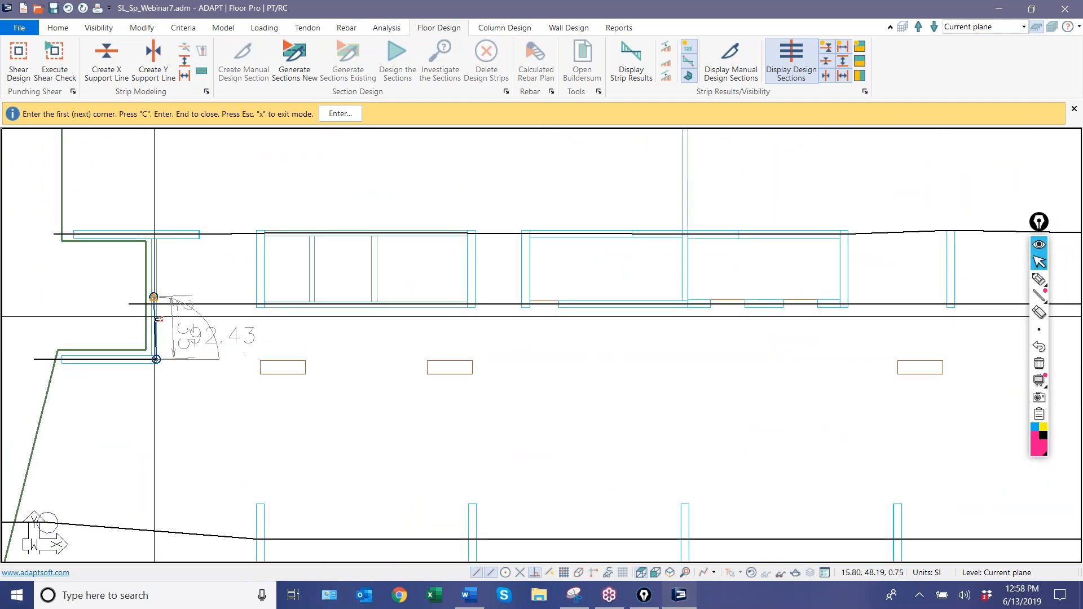
click(156, 304)
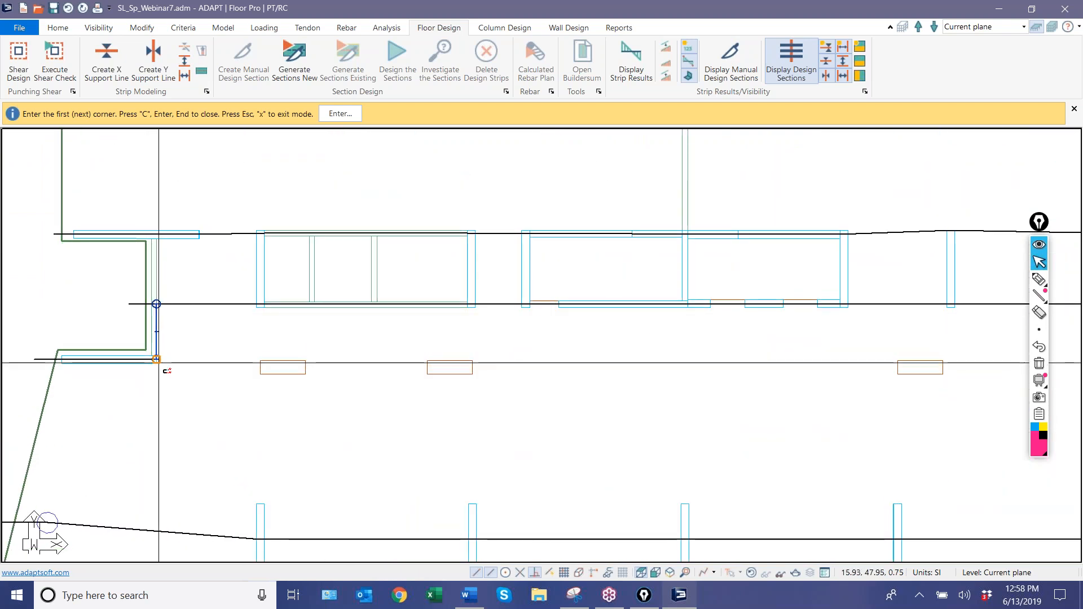
click(142, 530)
scroll(225, 333, down, 3)
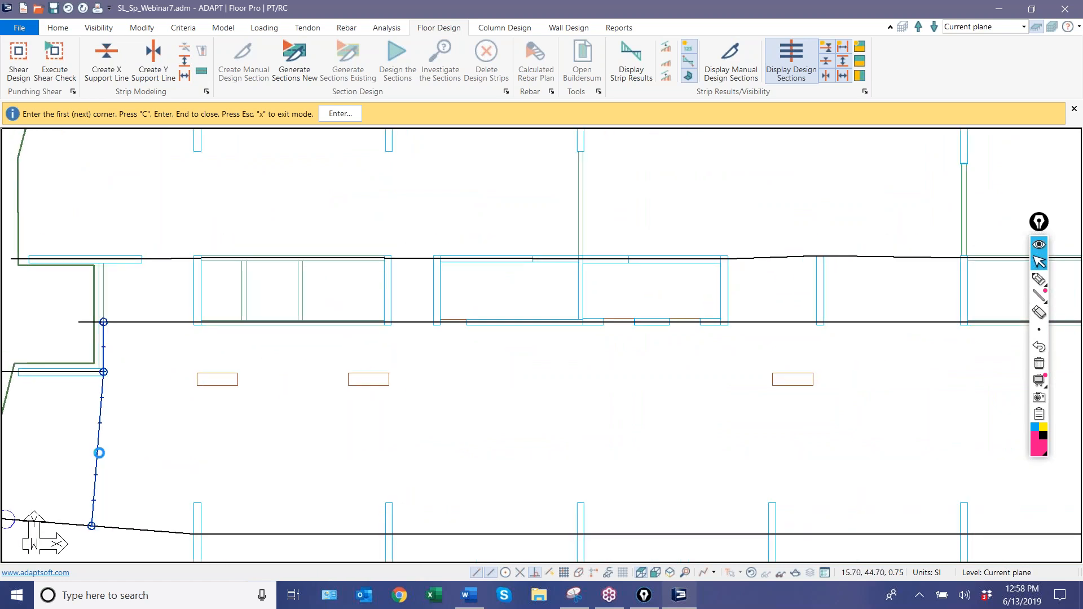
right_click(238, 338)
click(248, 341)
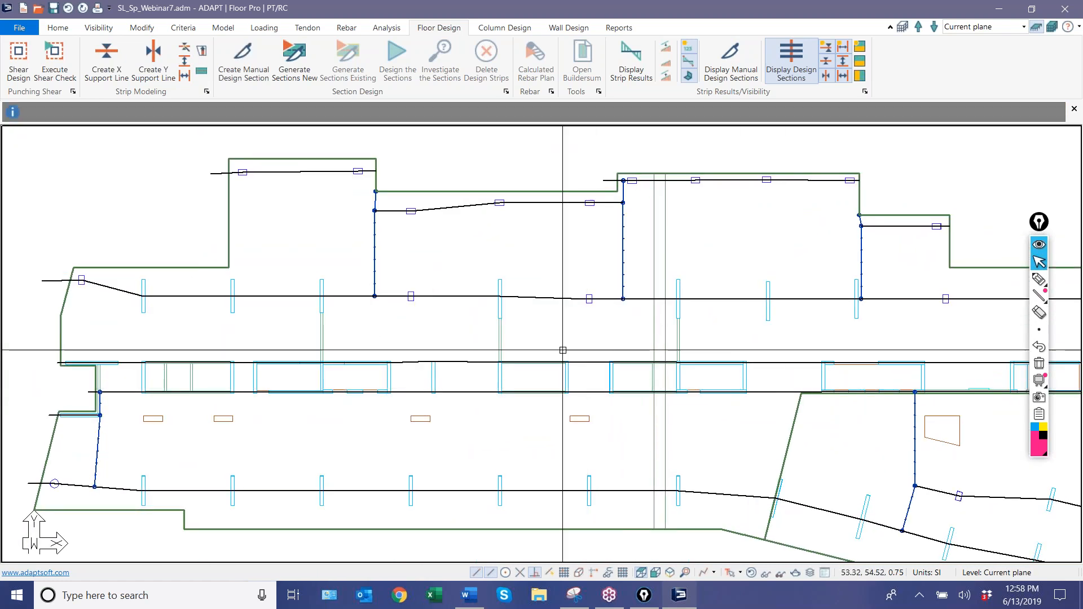
middle_drag(453, 396, 429, 391)
scroll(429, 390, down, 4)
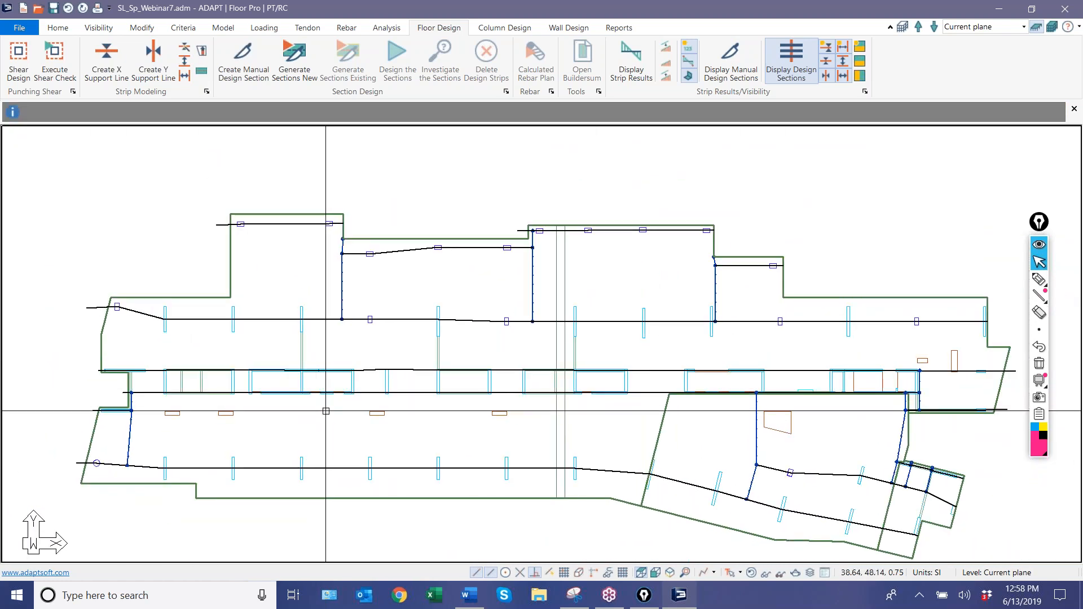
Select all openings in the slab by type to examine where they sit relative to the support lines.
click(56, 28)
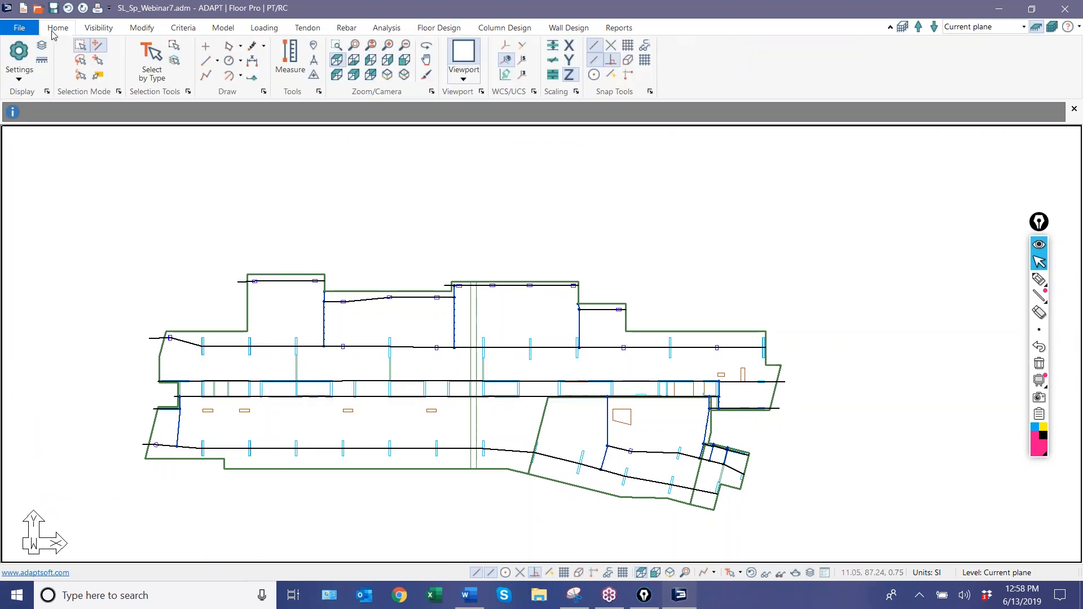
click(153, 60)
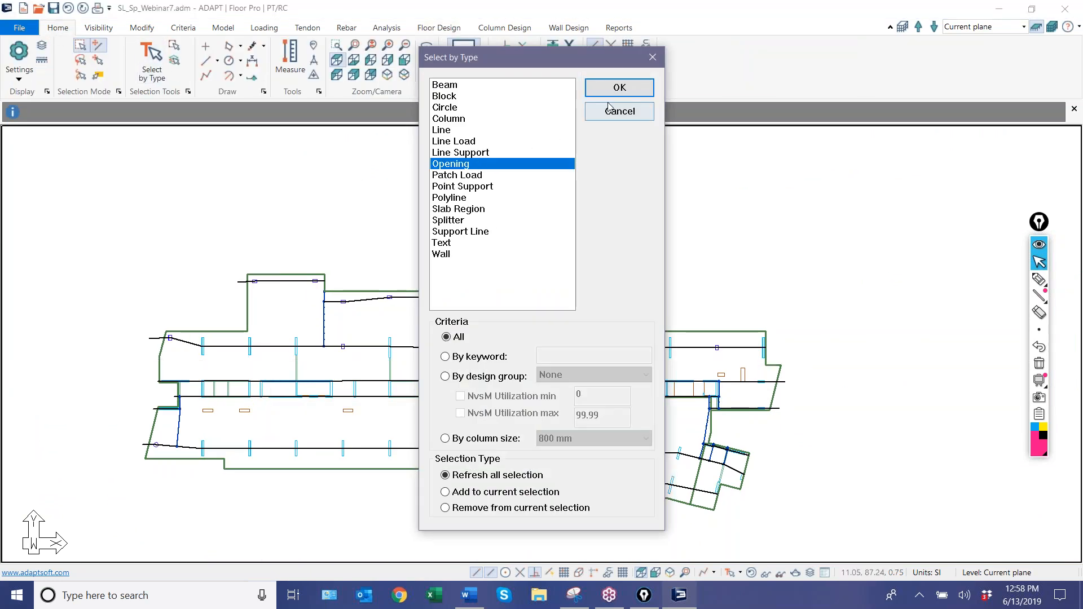
click(619, 88)
scroll(291, 340, up, 5)
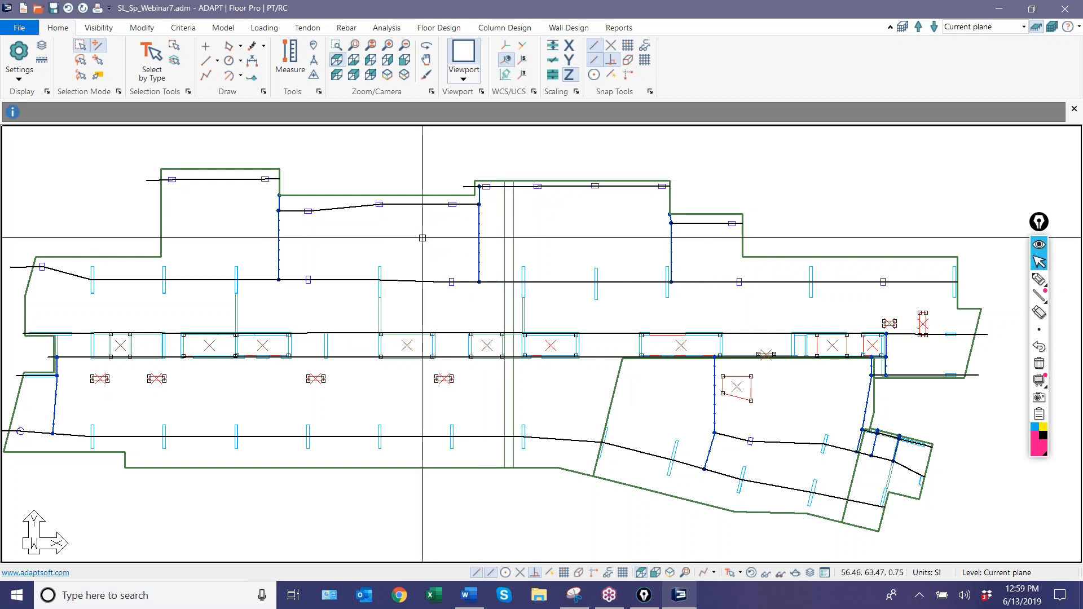
key(Escape)
Generate new X-direction design sections for the current support lines and splitters.
click(431, 31)
click(292, 66)
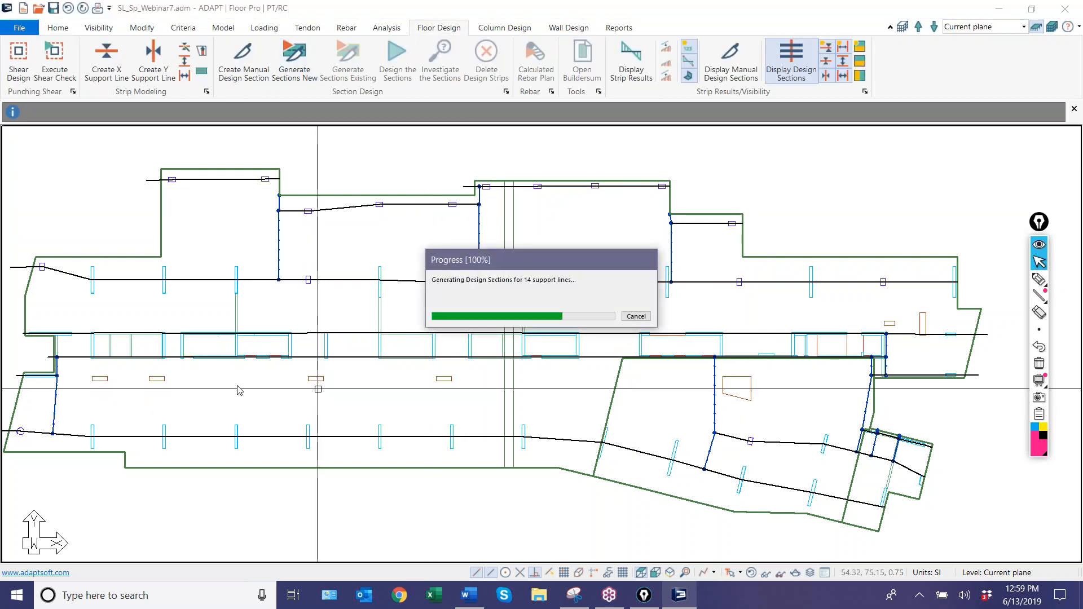
click(618, 327)
scroll(465, 284, up, 6)
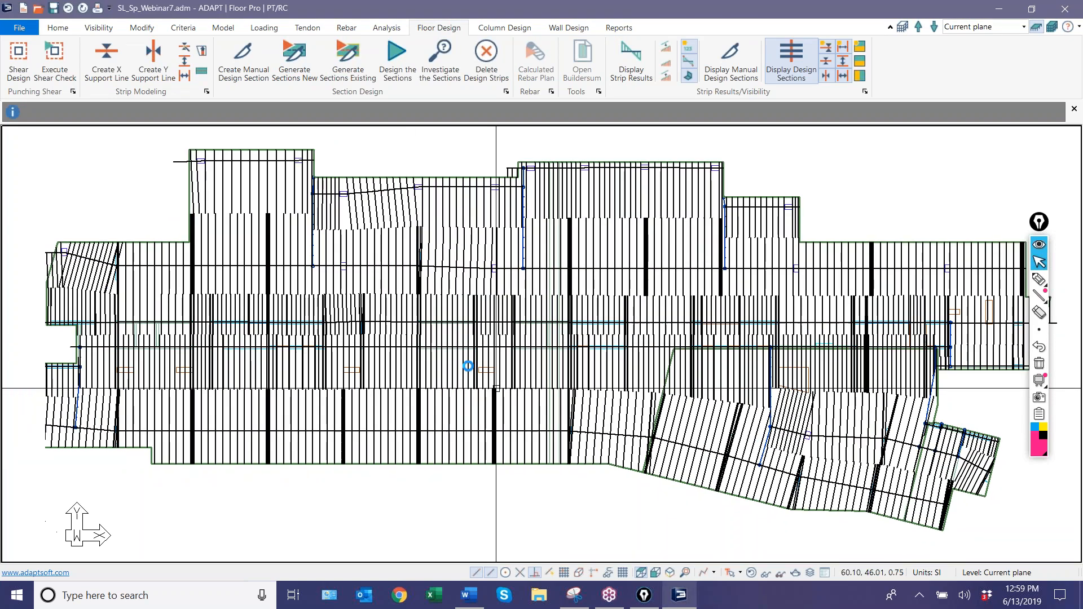
Select all openings by type and examine how the corridor support lines' design sections cut through the core walls and openings.
click(468, 283)
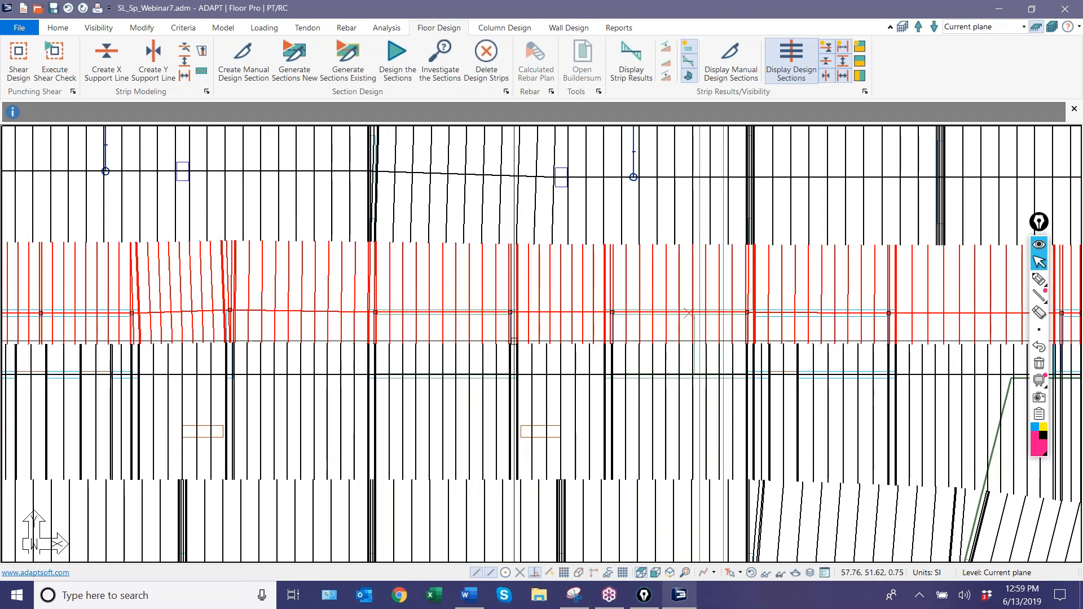
scroll(512, 340, up, 1)
middle_drag(513, 340, 391, 314)
click(58, 28)
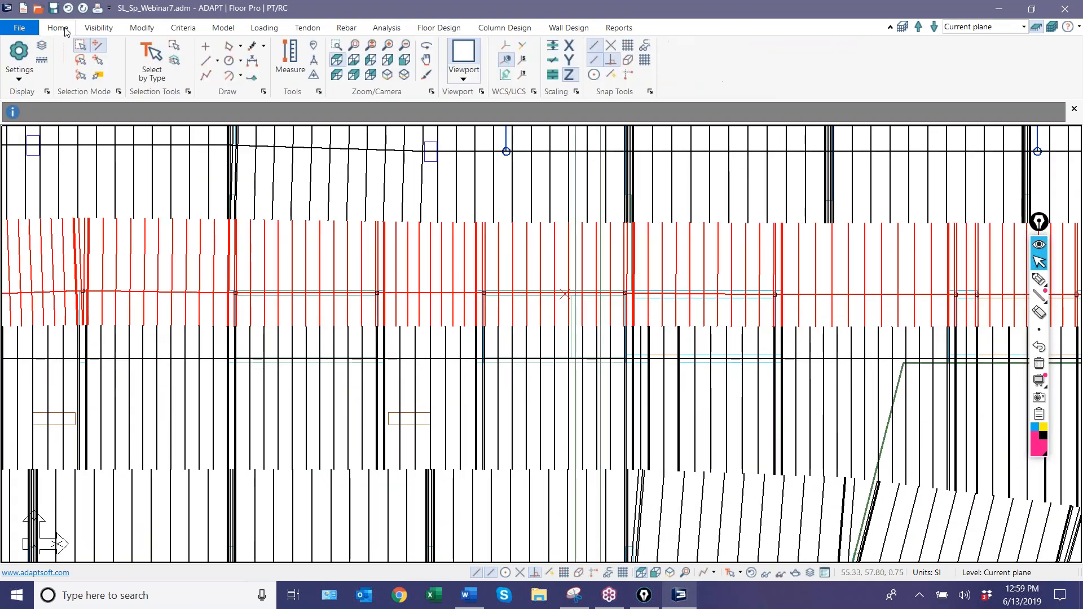
click(162, 68)
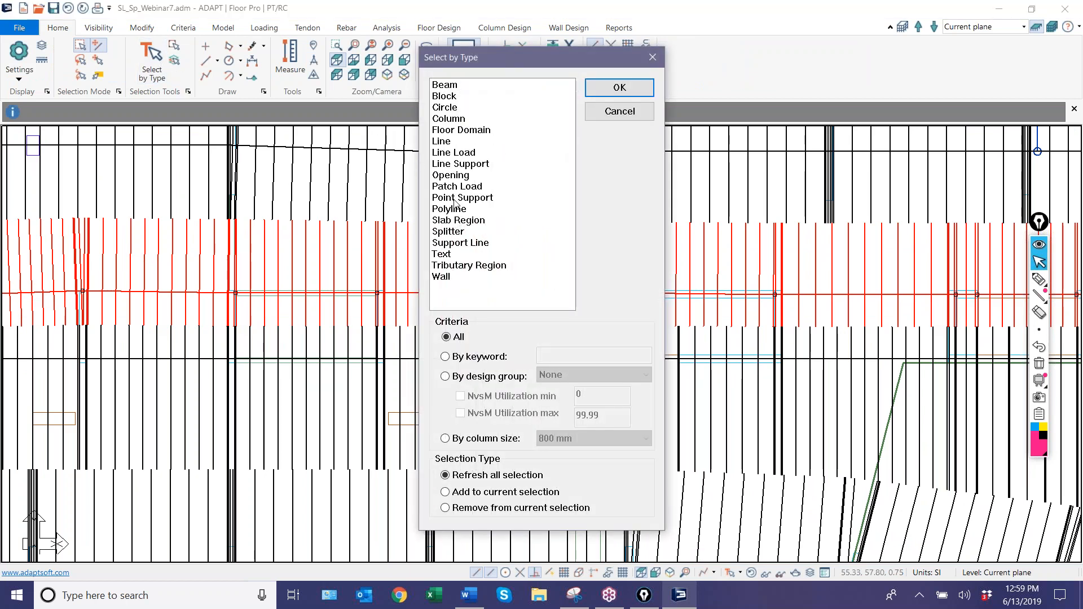
click(608, 91)
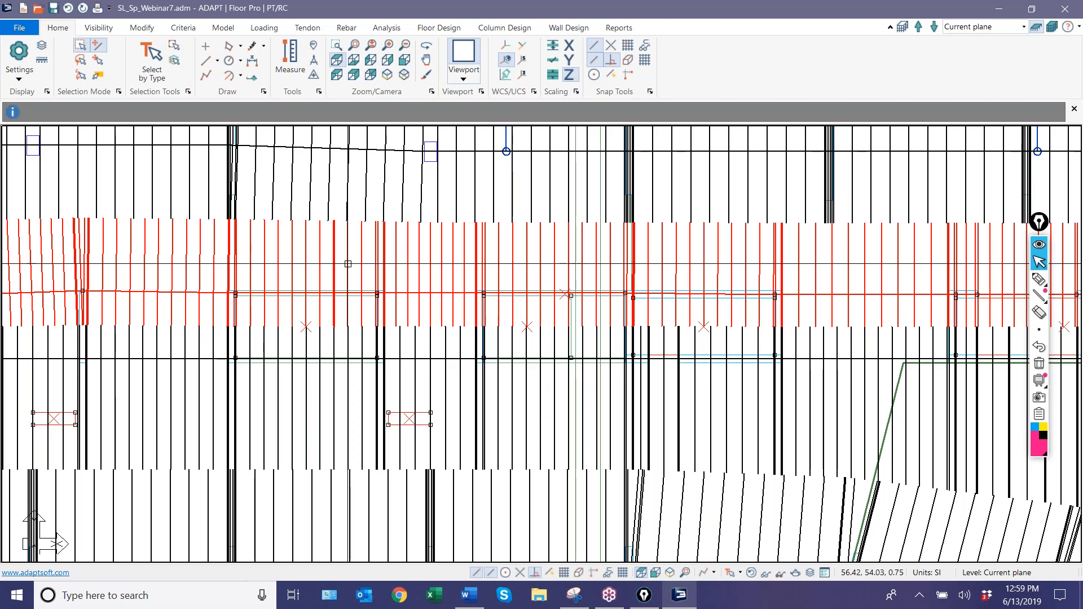
scroll(522, 327, up, 2)
scroll(526, 324, up, 1)
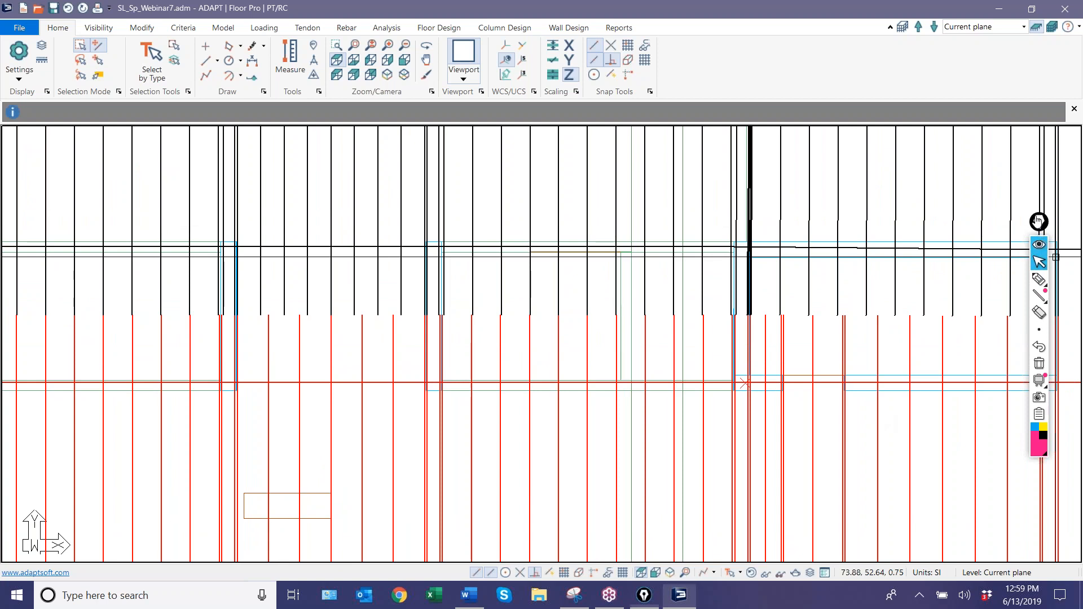
drag(1039, 222, 1001, 151)
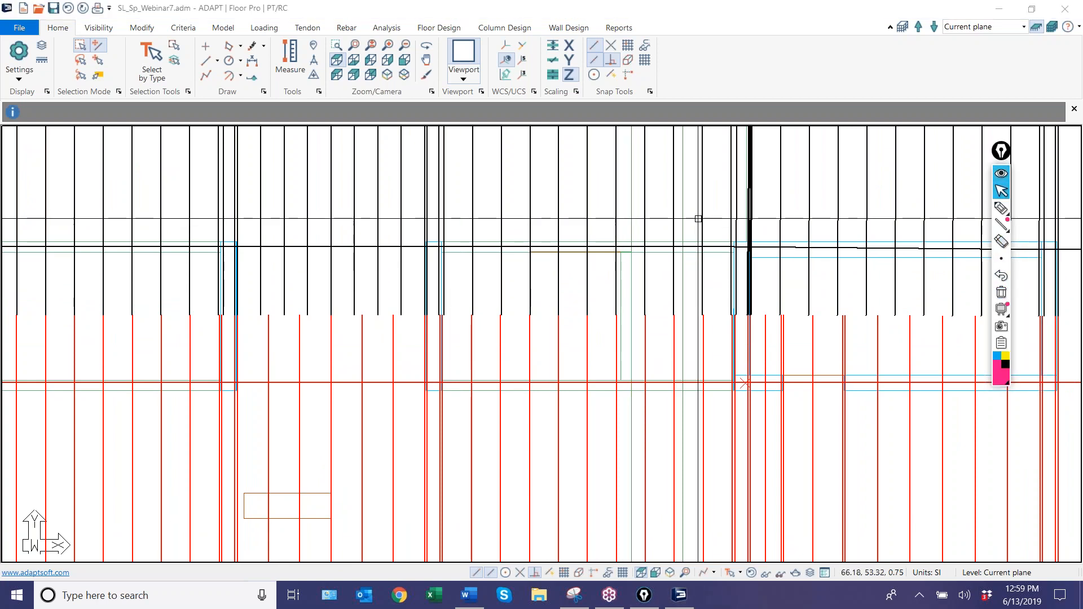
mouse_move(998, 210)
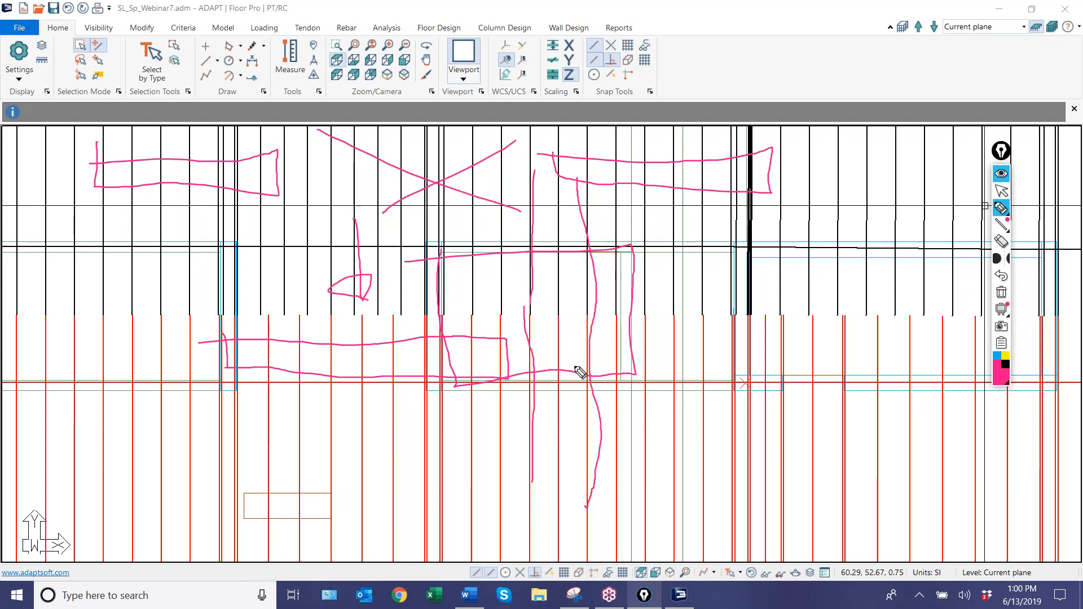
click(1002, 192)
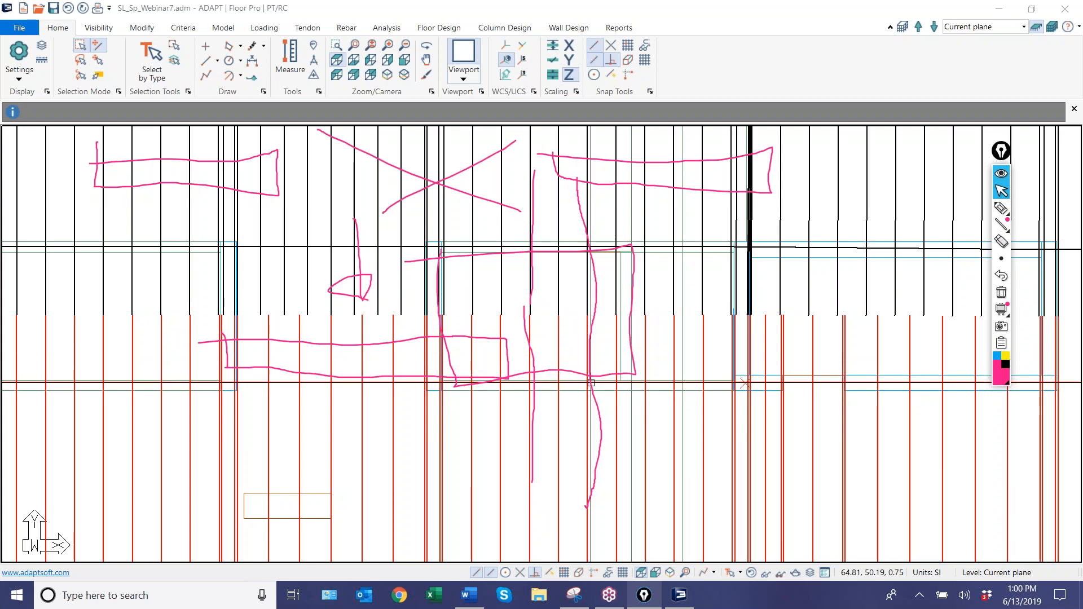
scroll(685, 446, down, 3)
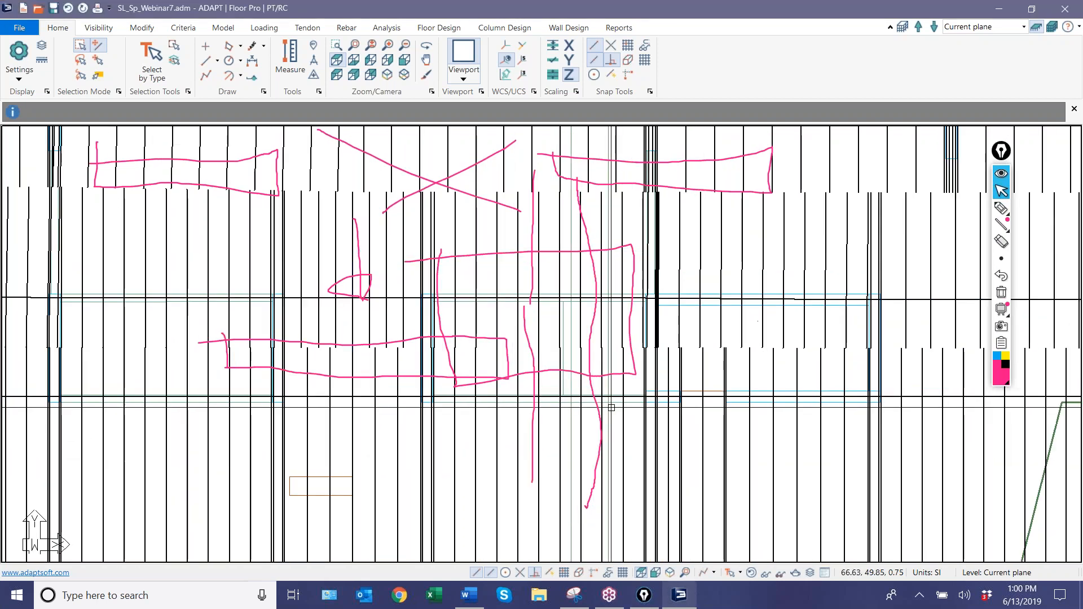
click(1001, 293)
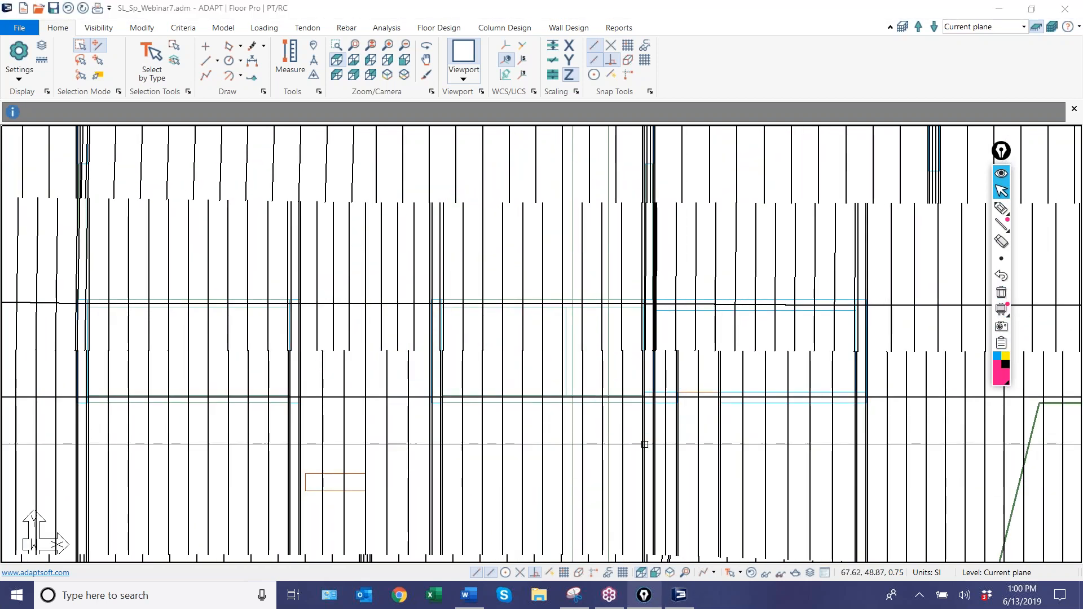
Delete all generated design strips and remove the lower corridor support line.
click(439, 29)
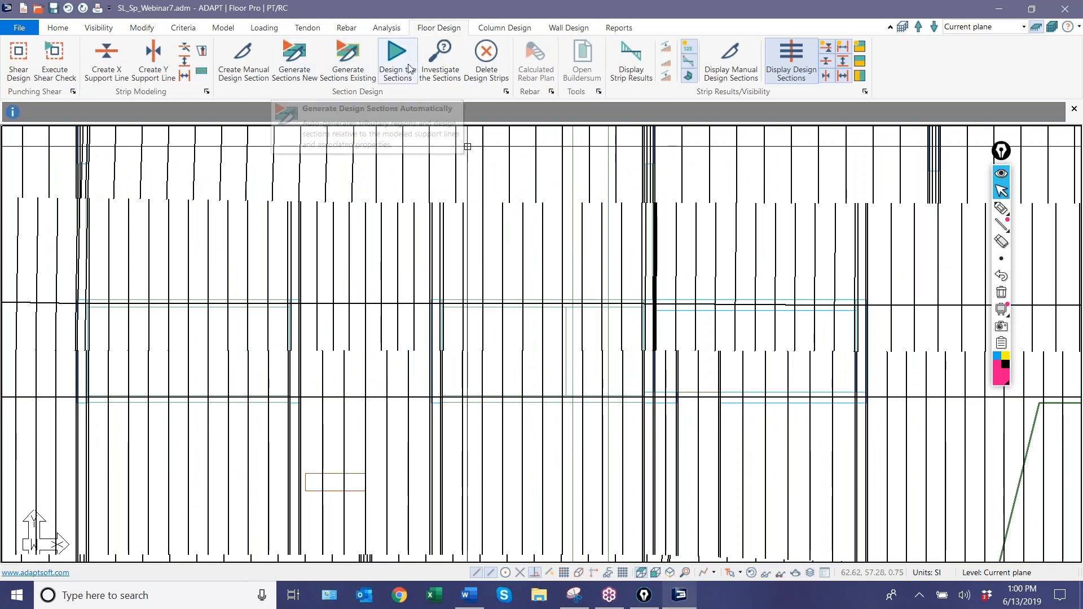
click(487, 57)
click(484, 327)
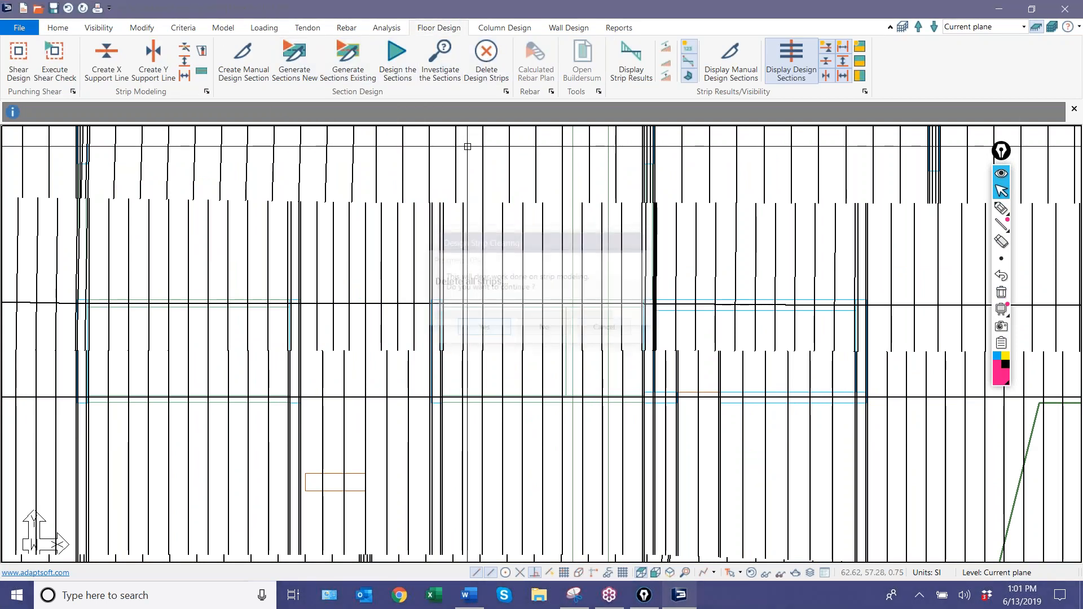
scroll(493, 407, down, 6)
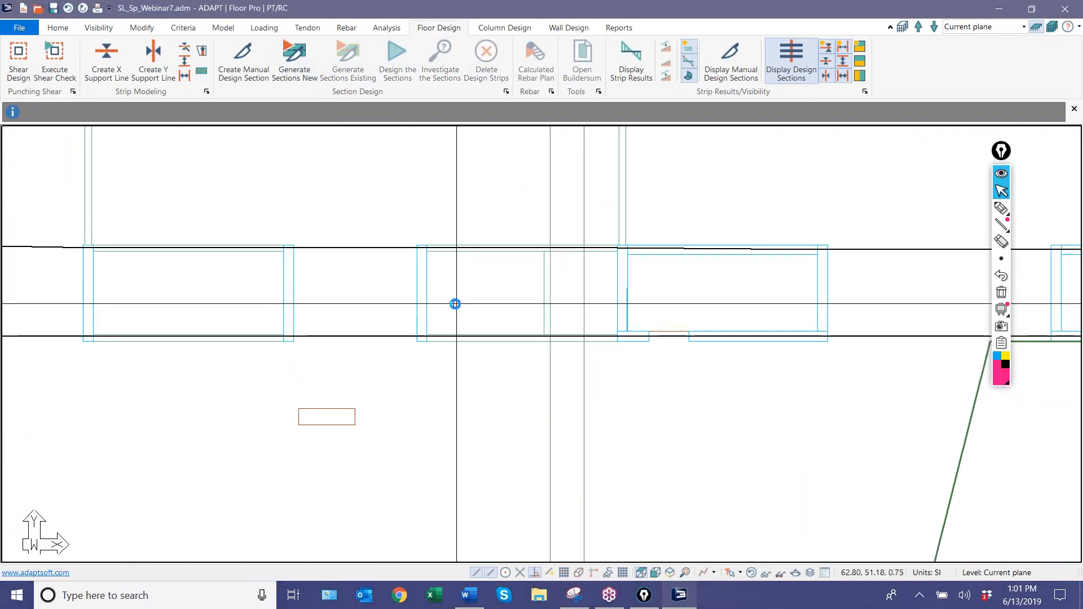
scroll(517, 370, up, 5)
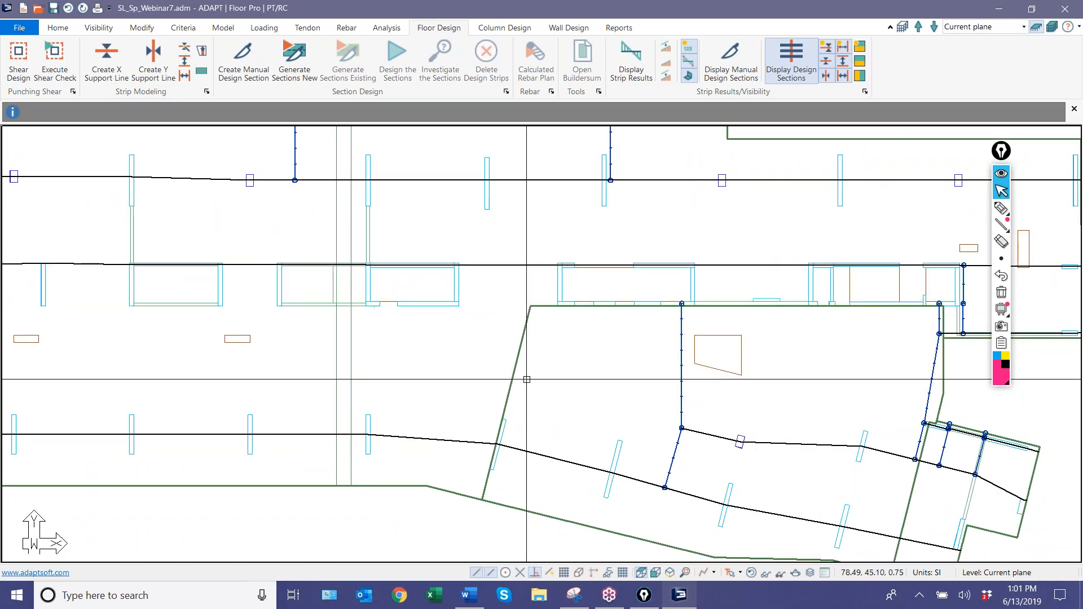
Extend the vertical splitter above the angled bay's west end up to the upper corridor support line.
scroll(655, 316, up, 2)
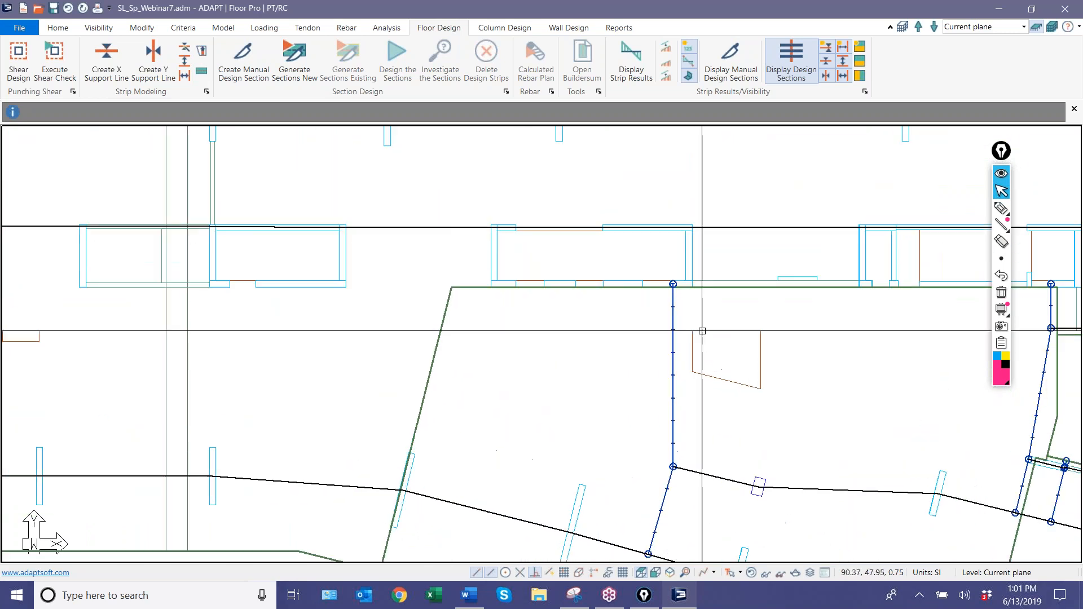
click(673, 284)
click(673, 227)
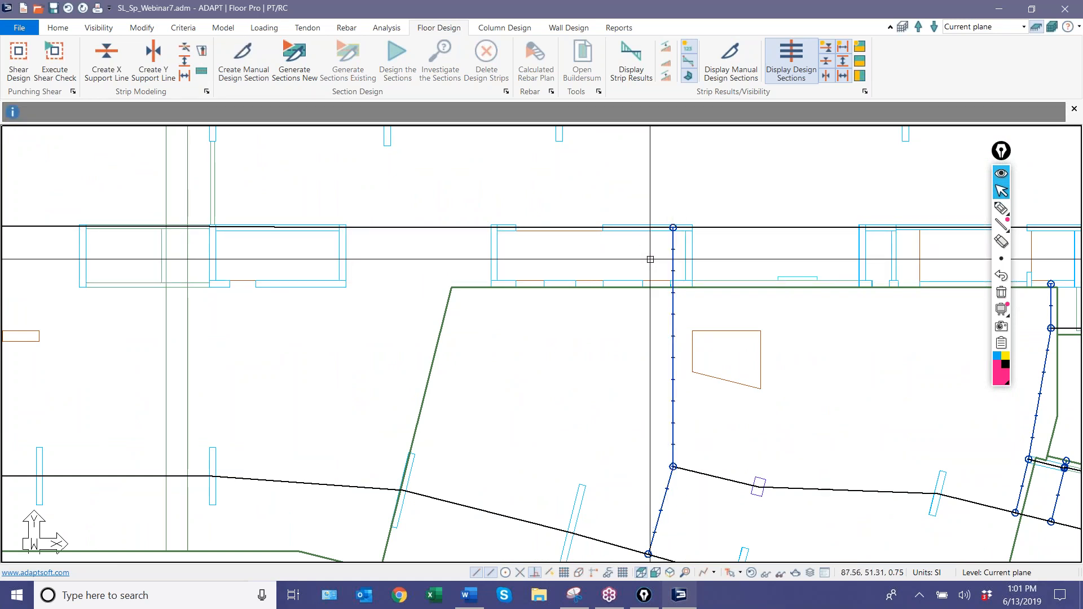
Extend the short vertical splitter at the west end of the short southeast support line up to the upper corridor support line.
scroll(423, 262, down, 2)
scroll(827, 275, up, 1)
scroll(827, 275, up, 3)
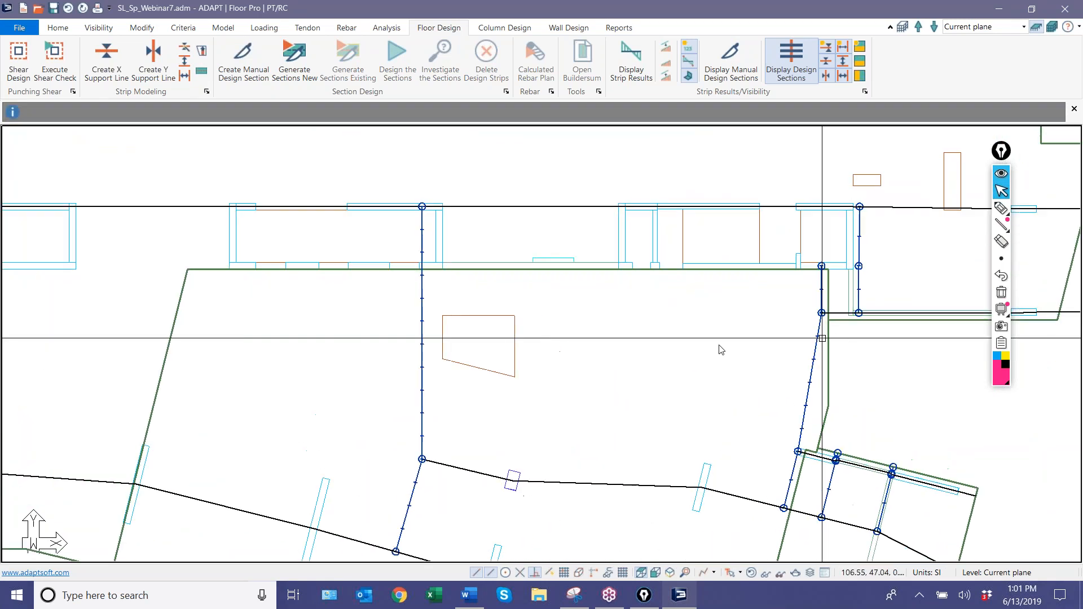
click(635, 306)
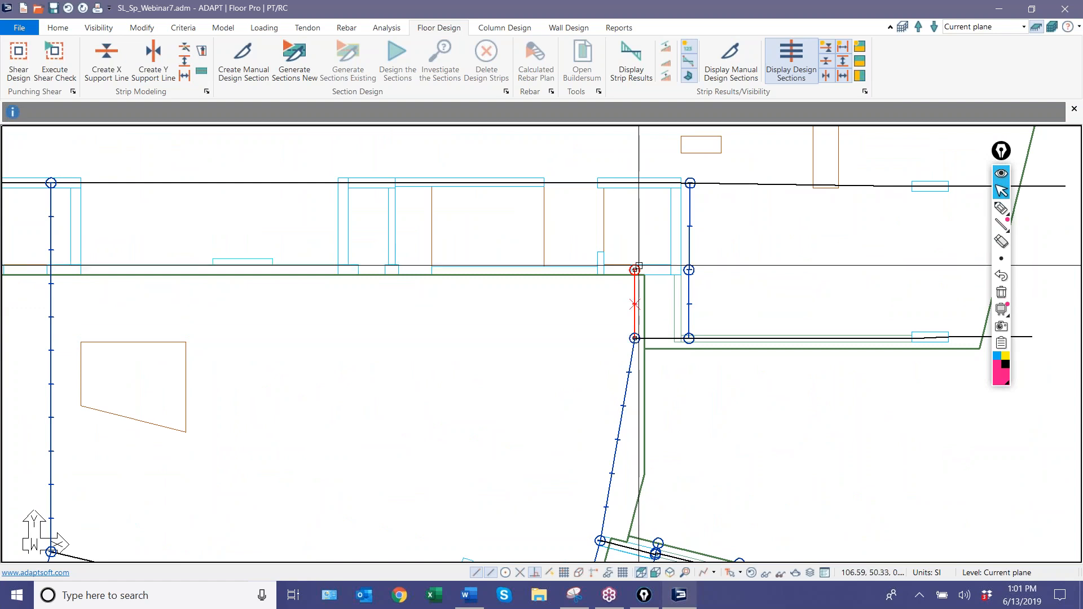
click(635, 270)
click(635, 183)
key(Escape)
scroll(784, 263, down, 4)
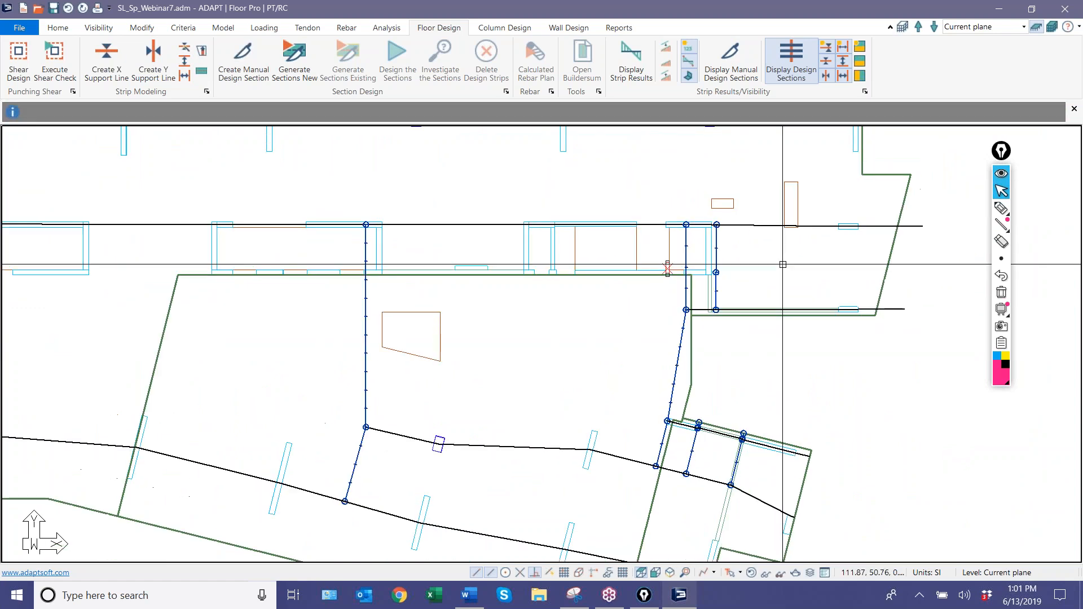
Extend the short vertical splitter at the east end of the short west support line up to the upper corridor support line.
middle_drag(207, 331, 769, 305)
scroll(537, 275, up, 4)
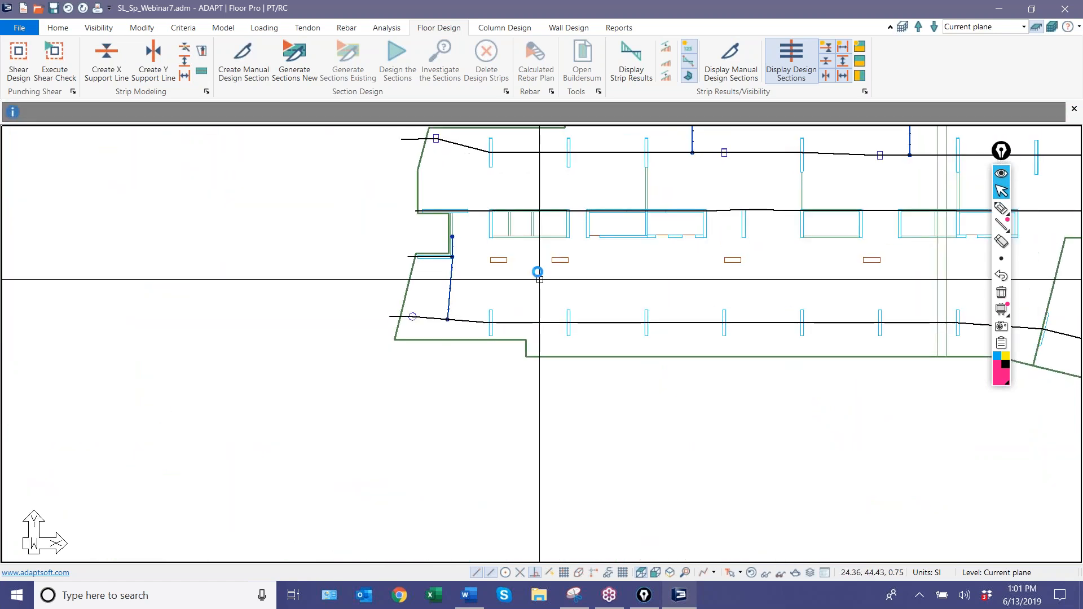
click(395, 280)
scroll(355, 210, up, 2)
click(417, 214)
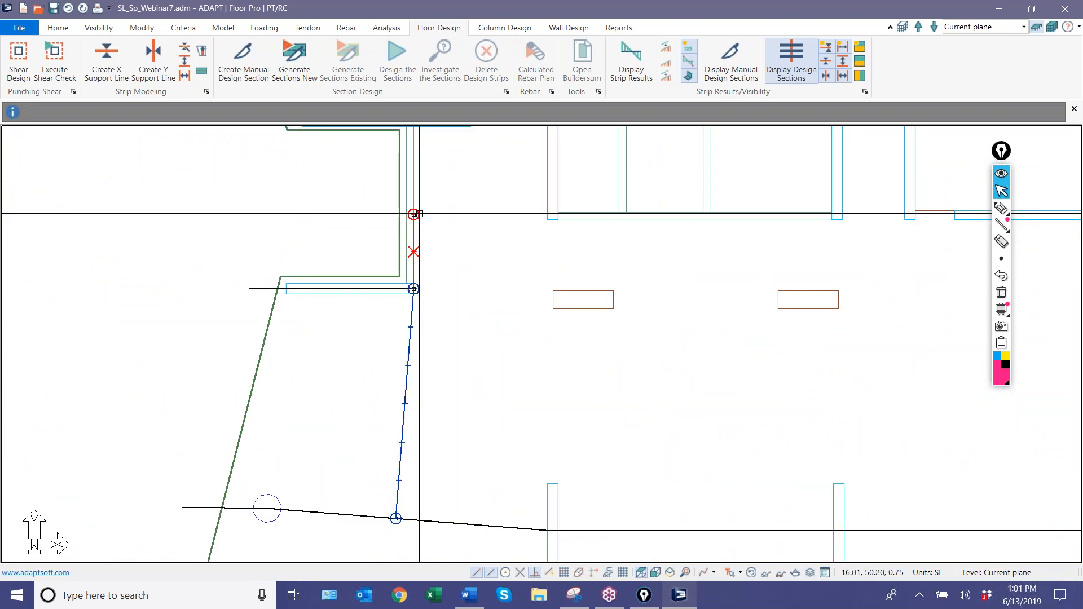
click(413, 214)
scroll(477, 261, down, 1)
middle_drag(478, 261, 454, 409)
scroll(454, 410, up, 1)
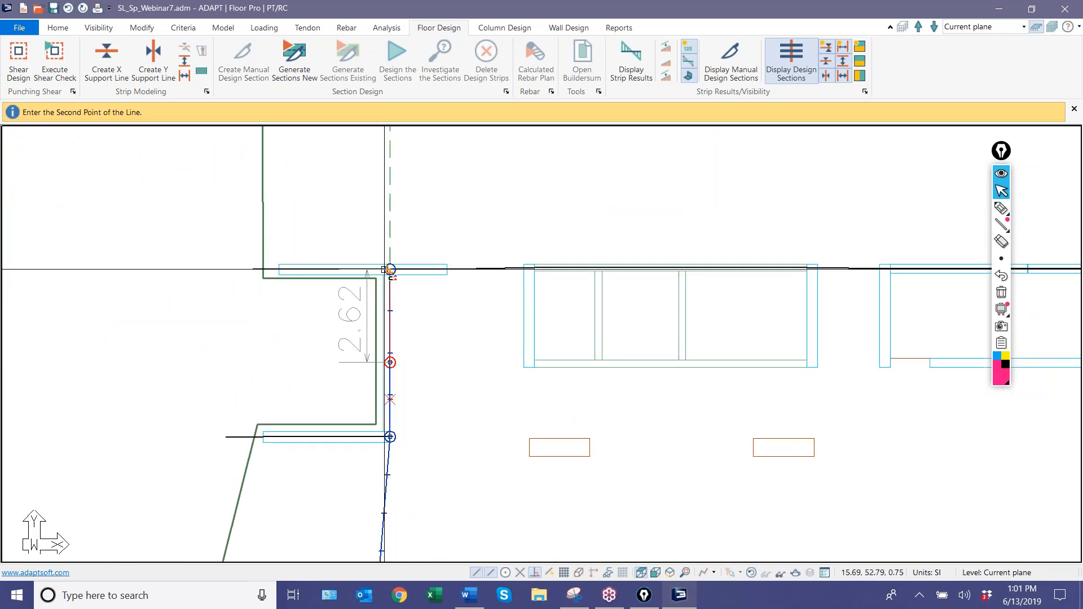
click(388, 270)
Generate new design sections for the whole slab from the single corridor support line and the extended splitters.
scroll(377, 331, down, 3)
scroll(377, 330, down, 2)
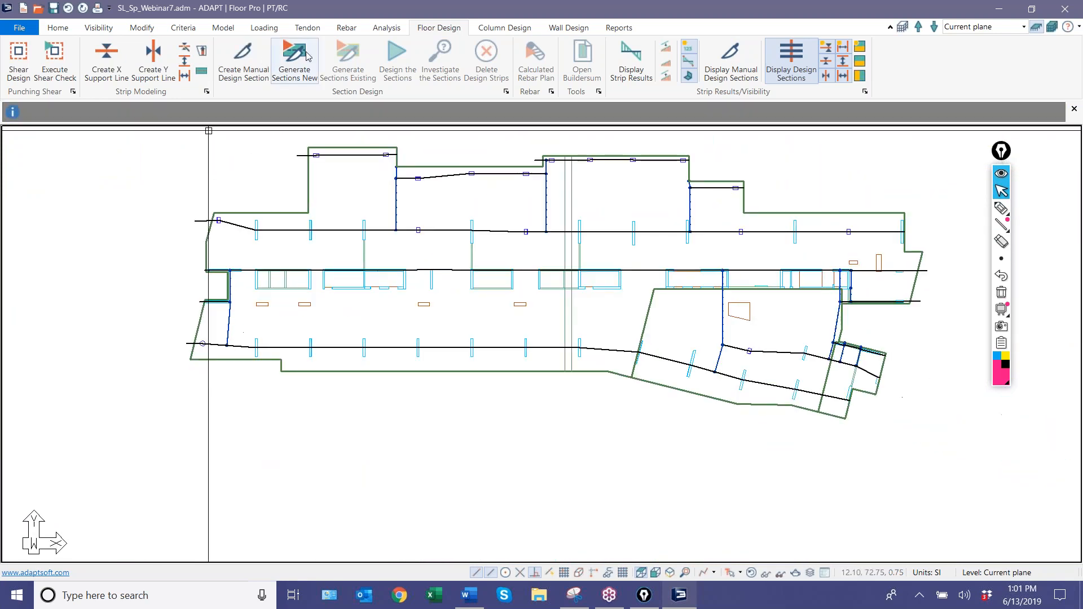
click(295, 56)
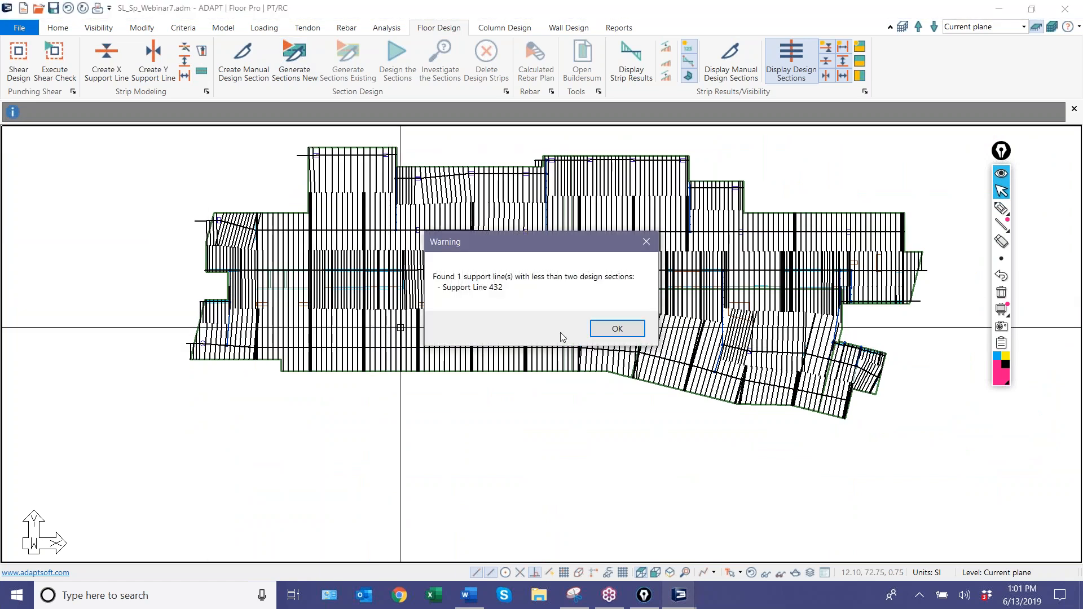
Examine the tributary regions of the corridor support line and the support line south of it by highlighting each line's design sections.
click(617, 329)
scroll(388, 351, up, 5)
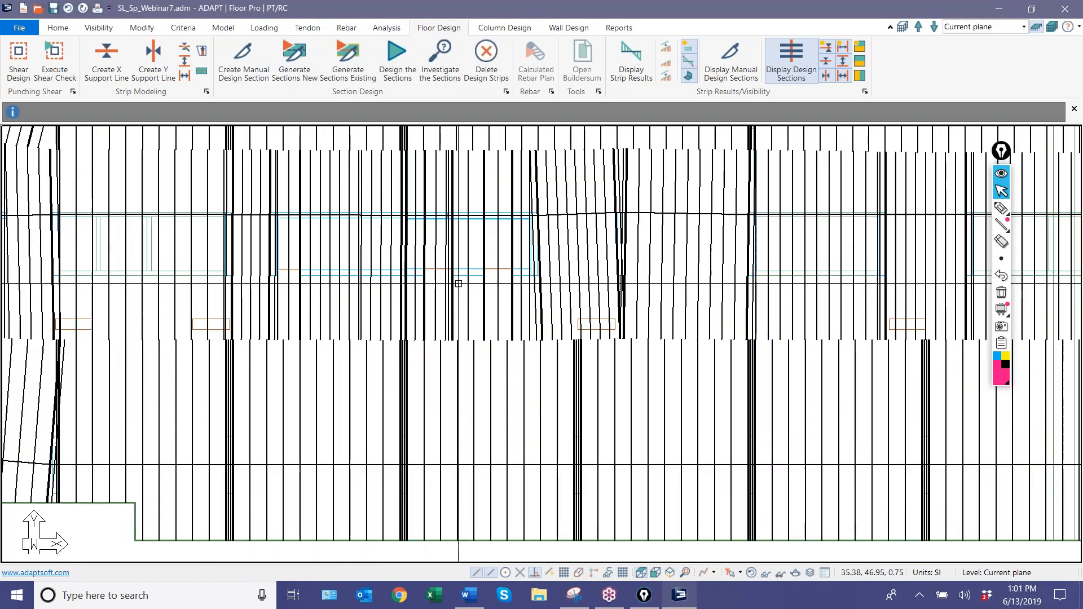
click(487, 248)
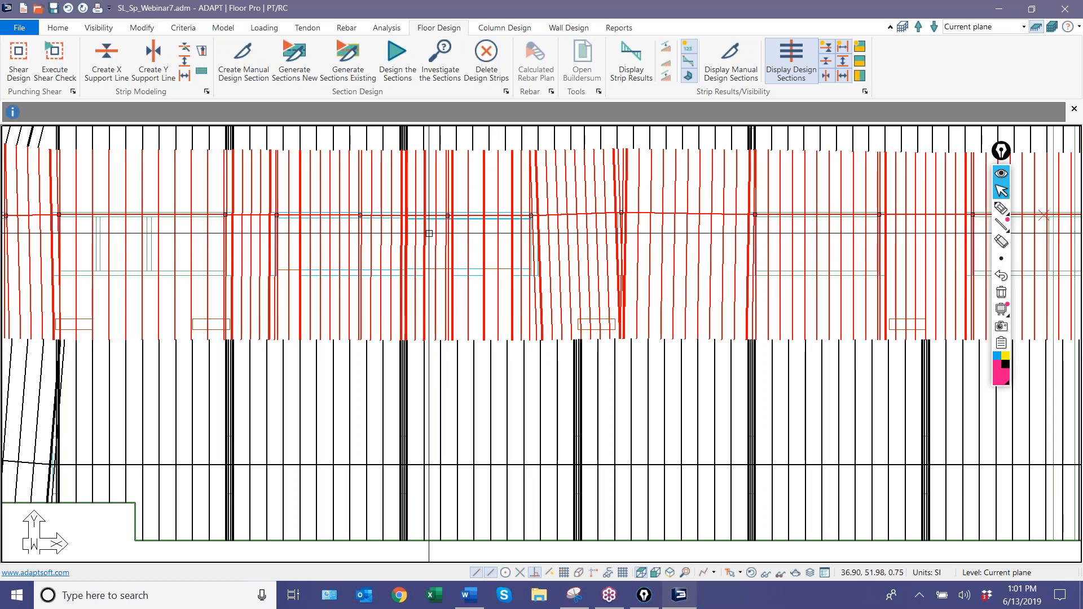
click(460, 410)
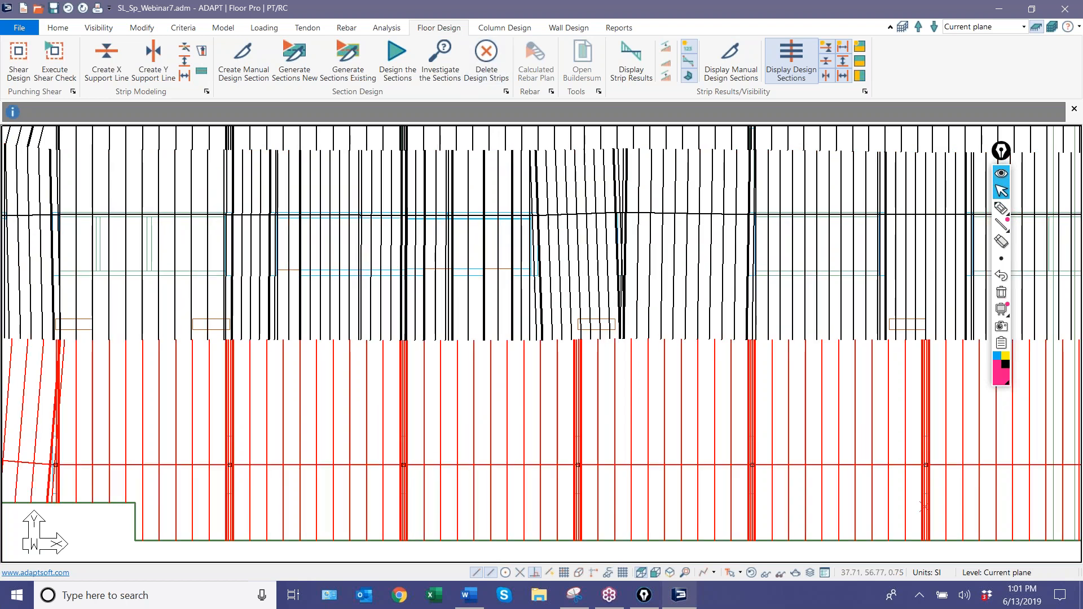
Delete the generated design strips from the slab.
click(486, 63)
click(499, 331)
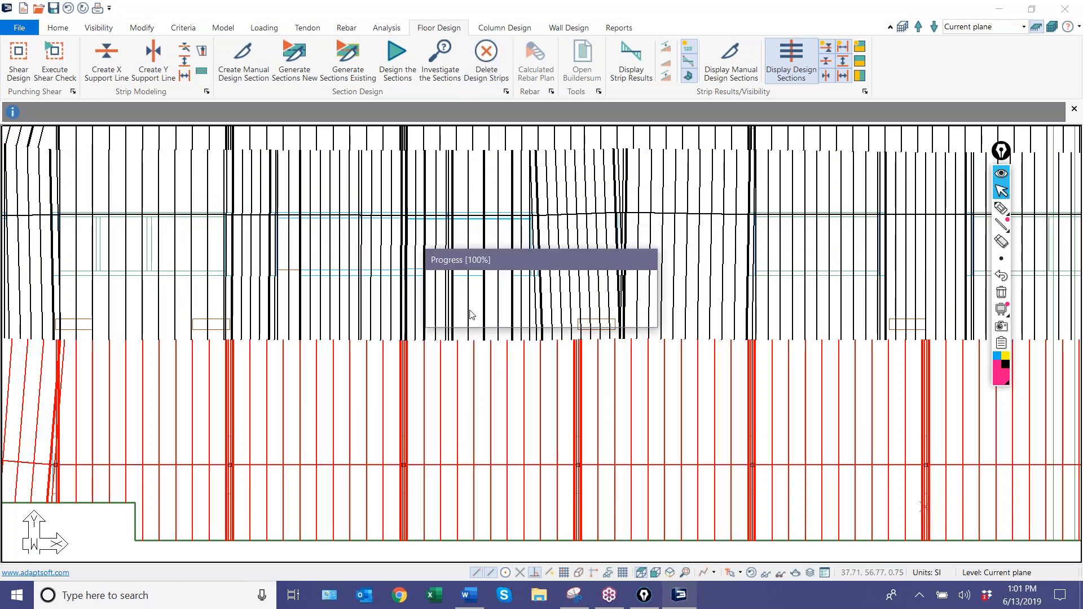
click(407, 266)
click(486, 355)
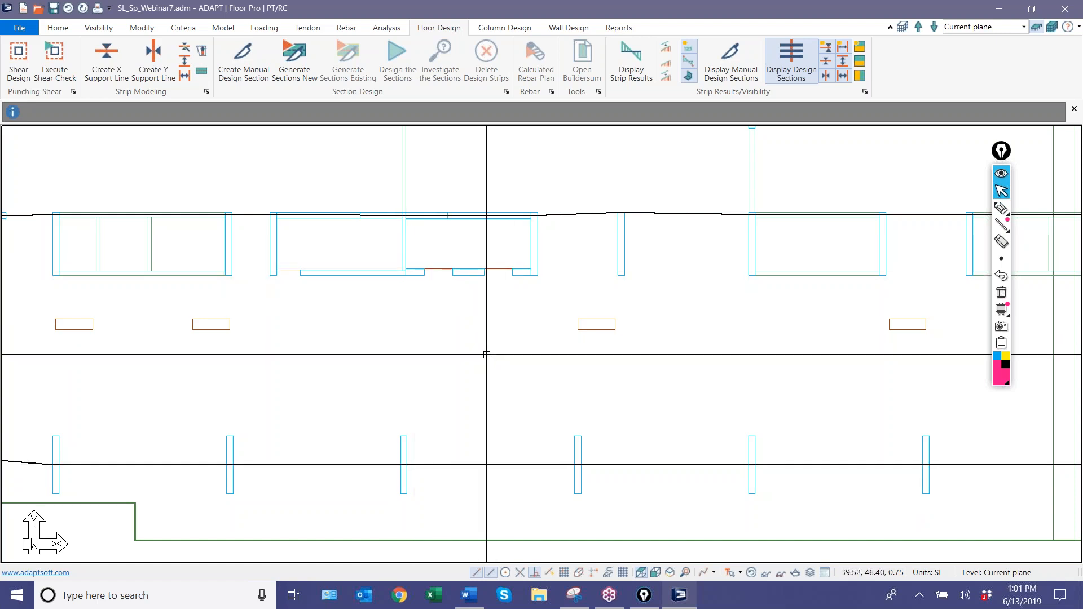
Create an X-direction splitter along the east wall of the second core's east cell, from its southeast inner corner up to the corridor support line.
click(184, 66)
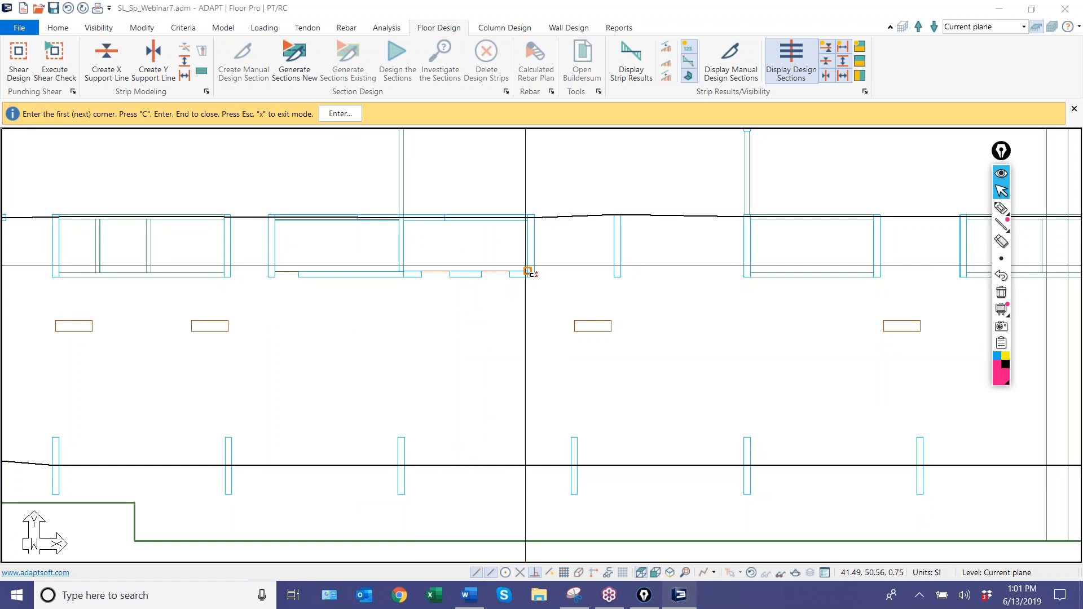
scroll(528, 271, up, 3)
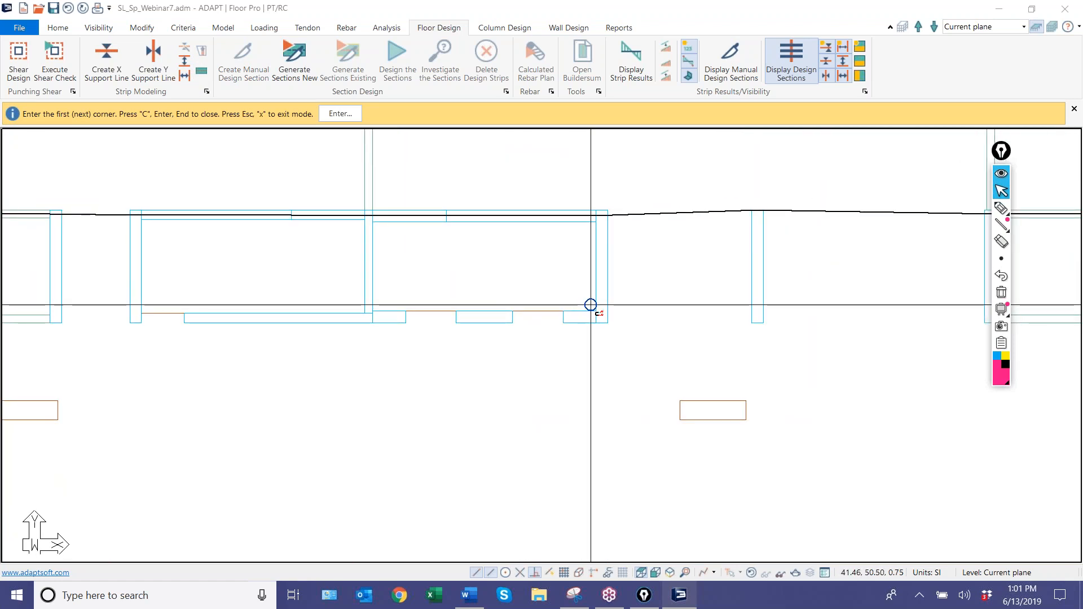
click(591, 305)
scroll(601, 221, up, 2)
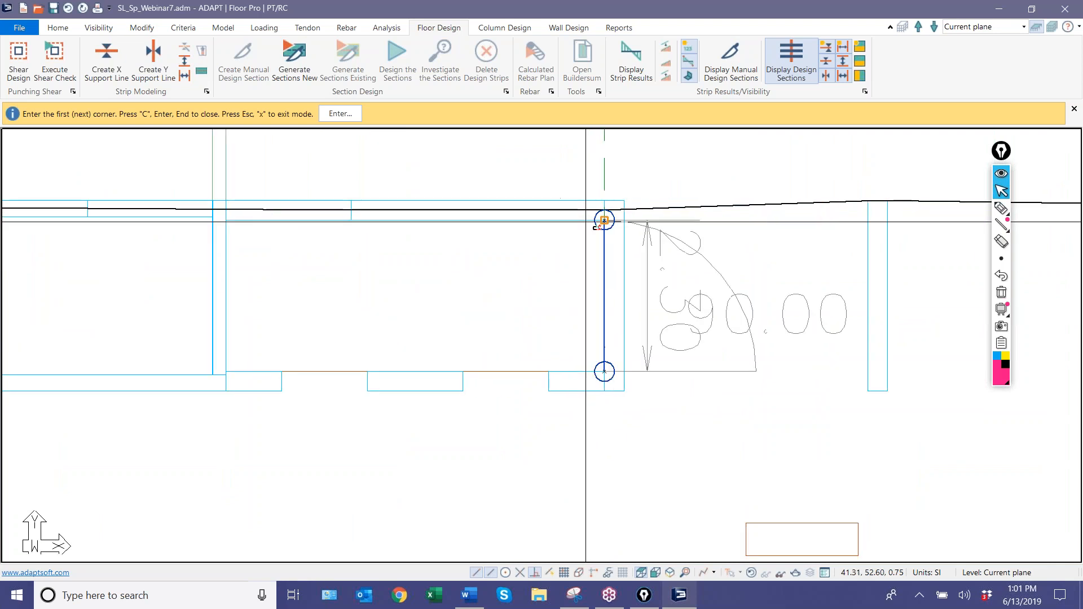
click(601, 213)
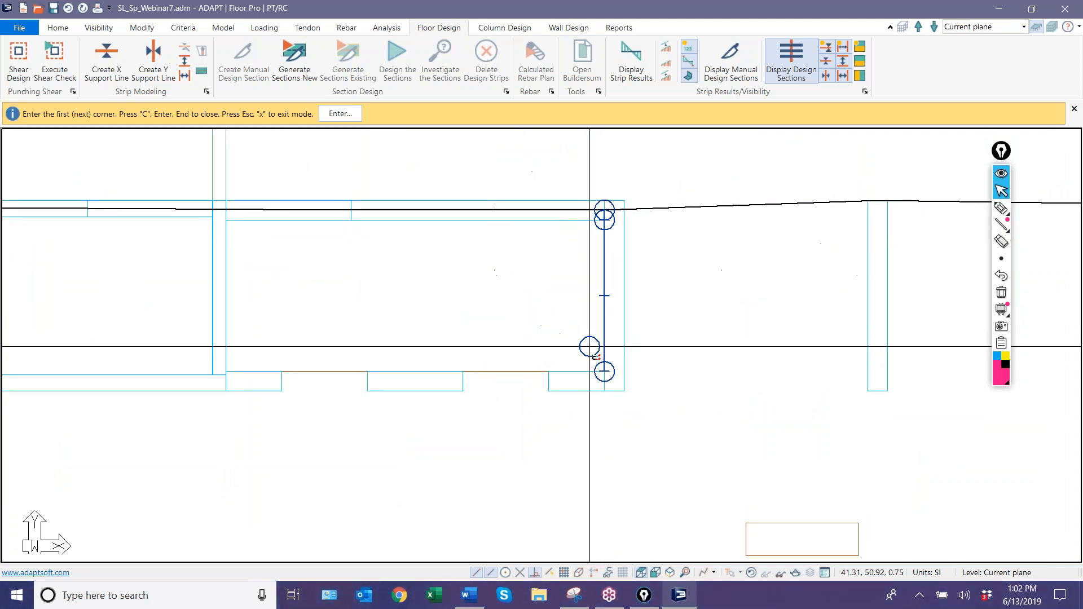
Add a vertical X-direction splitter from the cell's southeast inner corner down to the southern support line.
scroll(591, 346, down, 5)
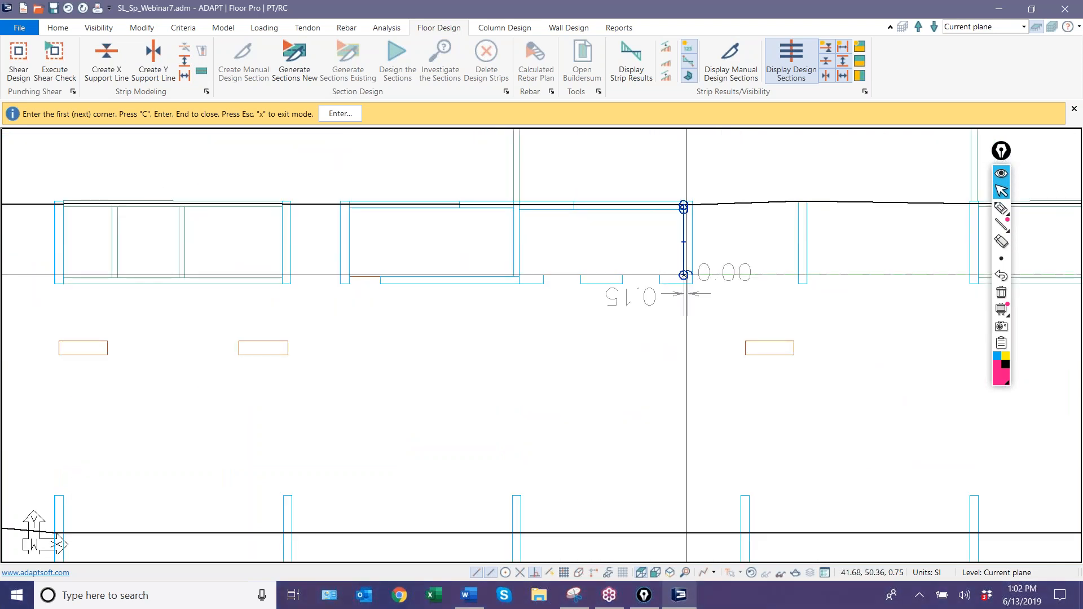
click(683, 531)
key(ctrl+z)
key(ctrl+z)
Add an X-direction splitter along the cell's west wall, from its southwest inner corner up to the corridor support line.
scroll(575, 286, up, 3)
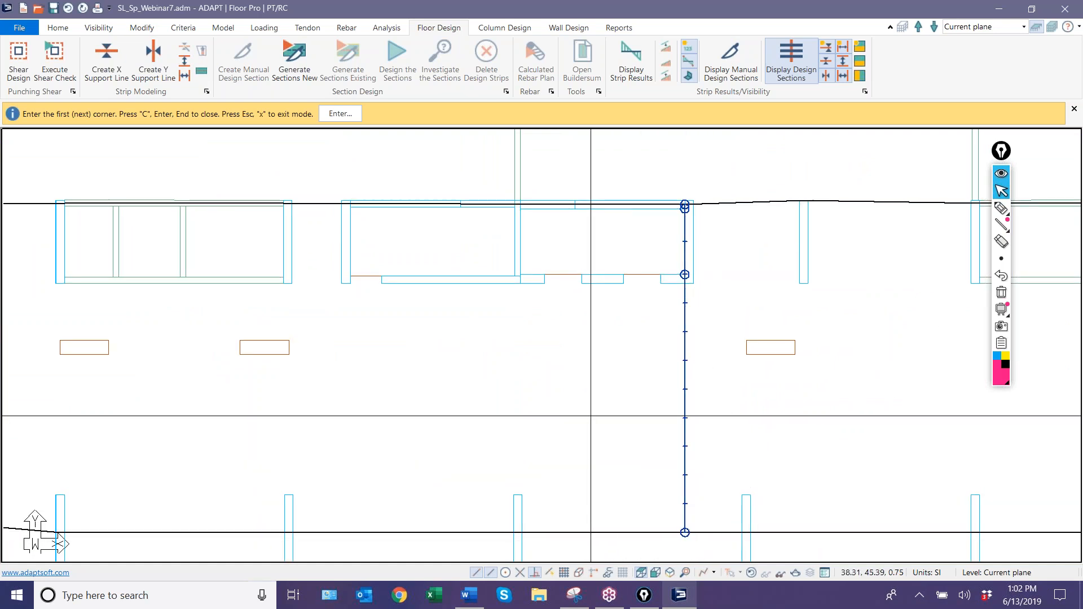
click(575, 285)
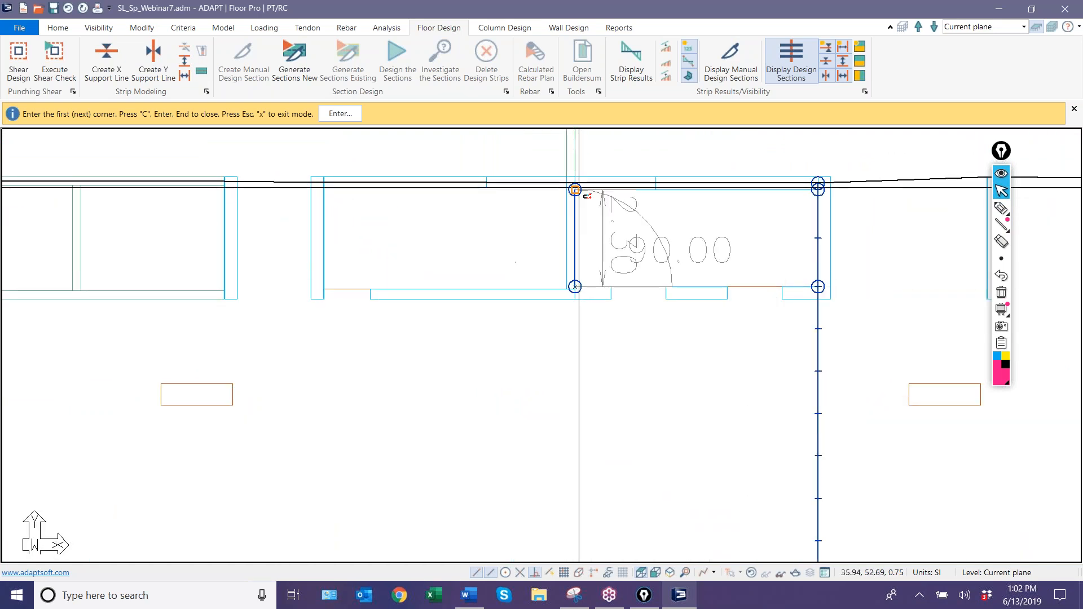
click(576, 184)
key(c)
Add an X-direction splitter from the cell's southwest inner corner down to the southern support line.
click(576, 282)
middle_drag(611, 437, 579, 245)
scroll(586, 254, down, 2)
click(551, 396)
key(c)
Add a horizontal X-direction splitter about 5.75 m long along the cell's south edge, joining the two vertical splitters.
middle_drag(585, 321, 602, 472)
scroll(638, 287, up, 2)
scroll(649, 312, up, 1)
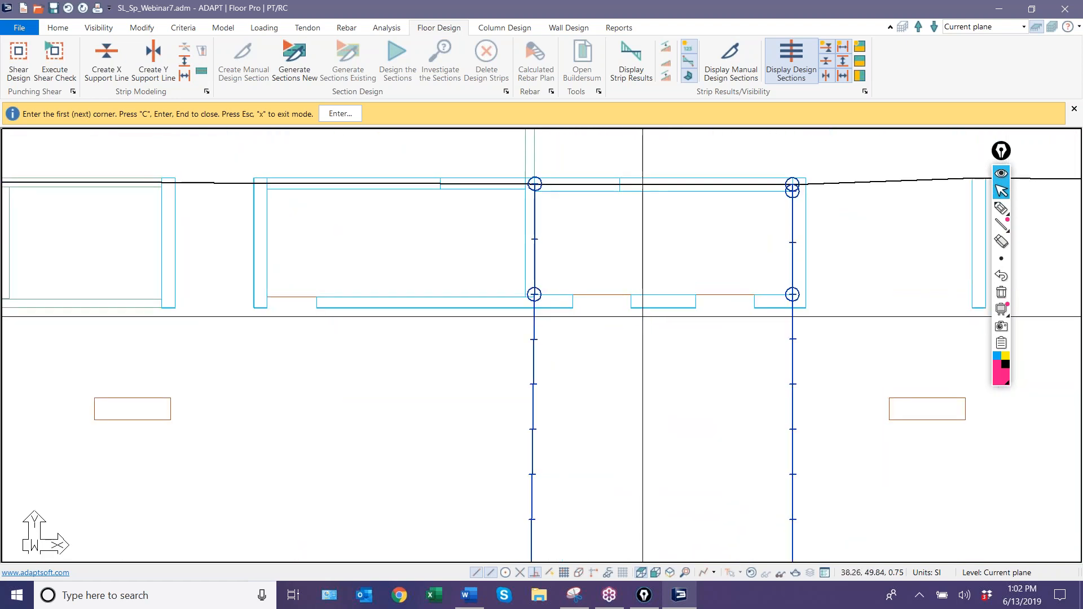
middle_drag(631, 315, 557, 306)
scroll(696, 274, down, 2)
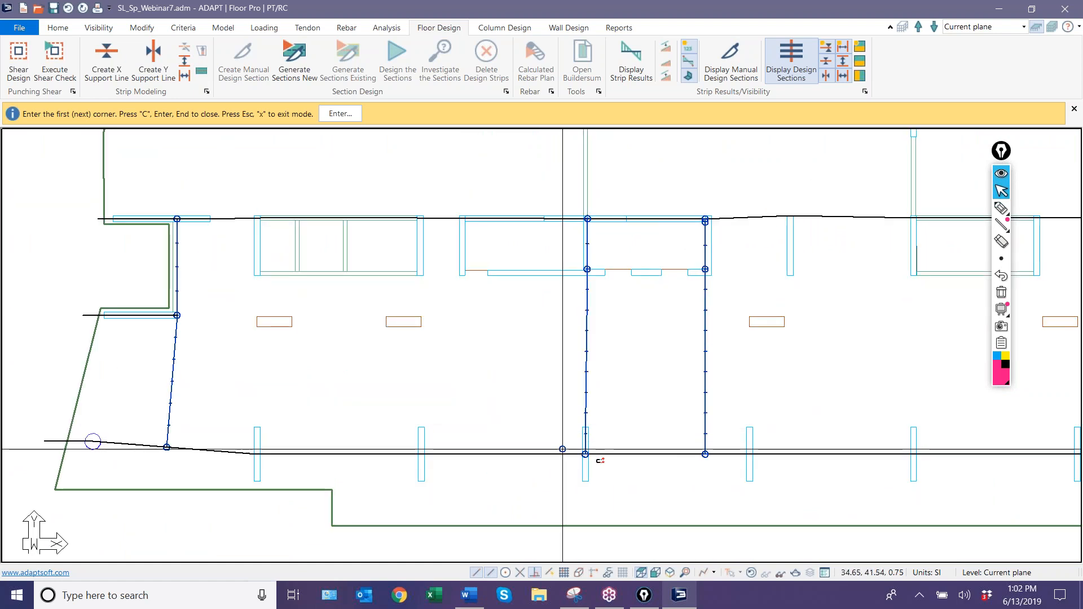
click(706, 269)
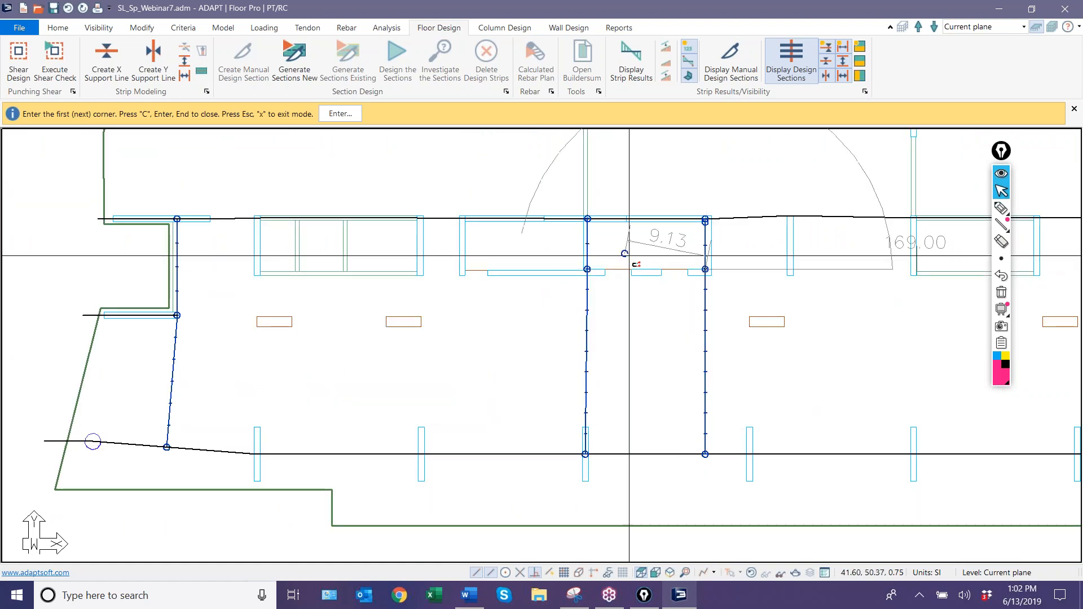
click(587, 269)
scroll(644, 324, up, 3)
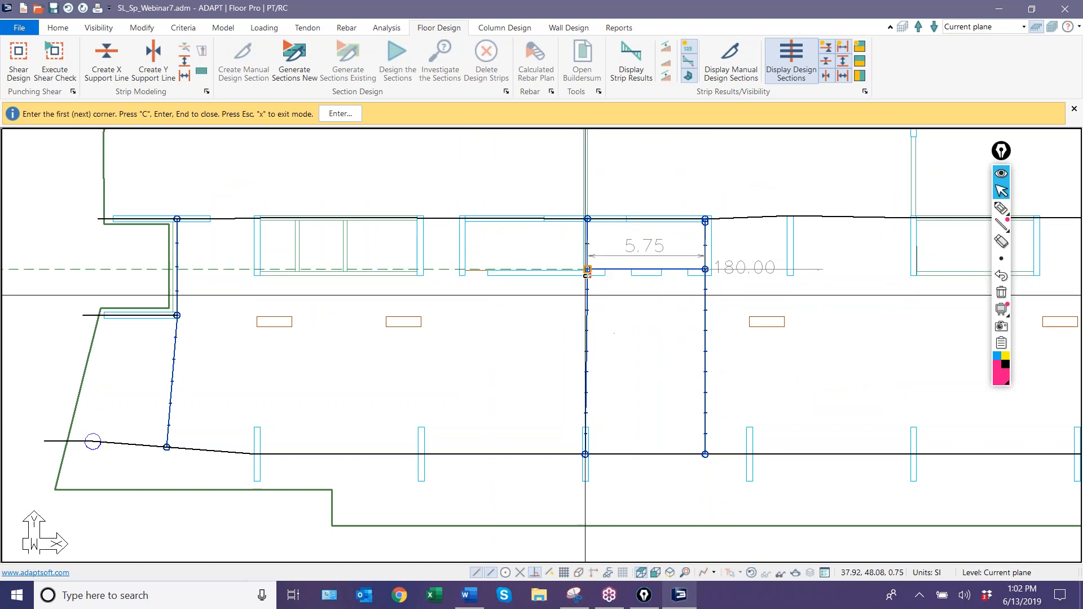
Add a horizontal X-direction splitter about 5.74 m long along the cell's north edge, joining its inner corners just below the corridor support line.
scroll(670, 354, down, 3)
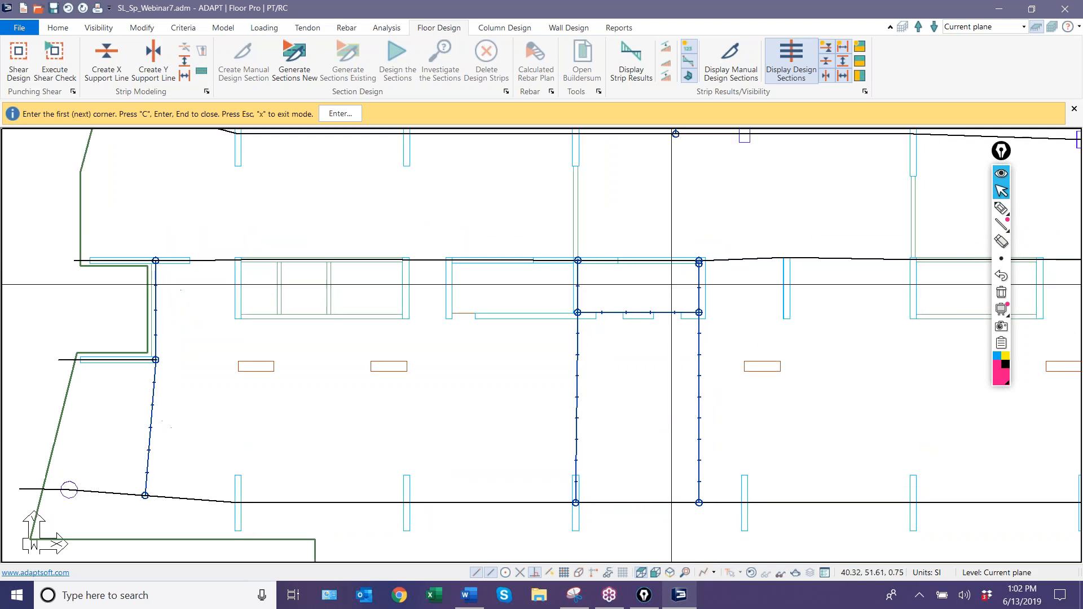
scroll(682, 203, up, 5)
scroll(601, 273, up, 8)
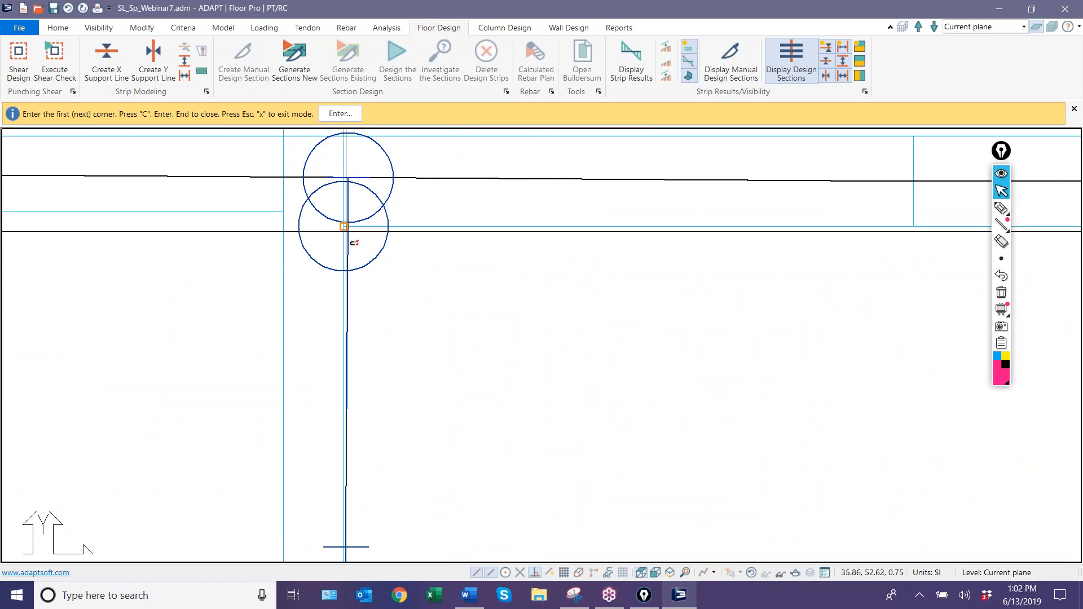
scroll(347, 226, down, 5)
scroll(751, 248, up, 5)
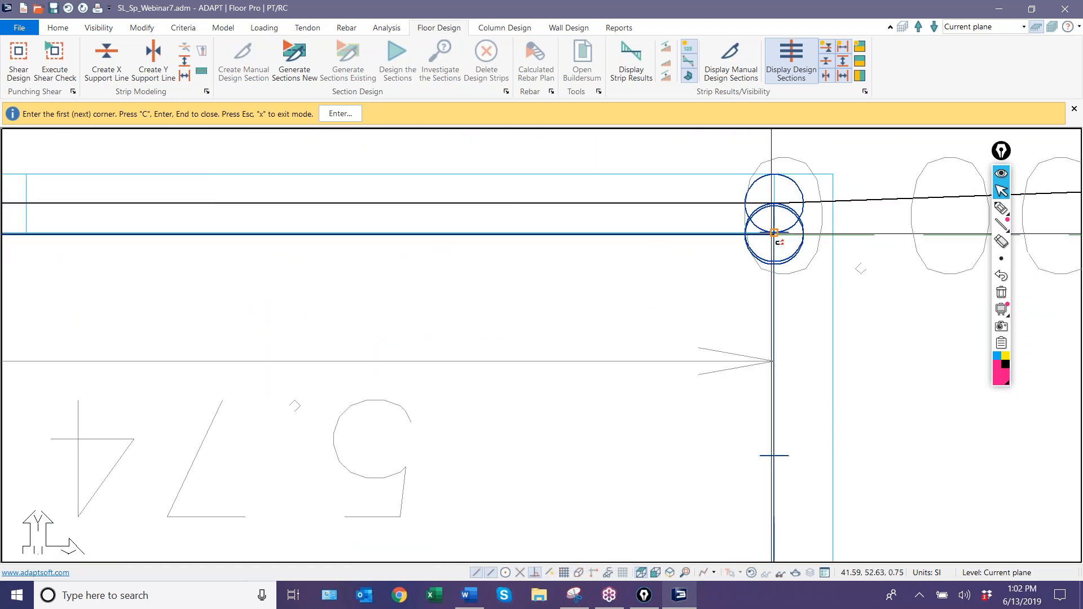
scroll(774, 236, down, 5)
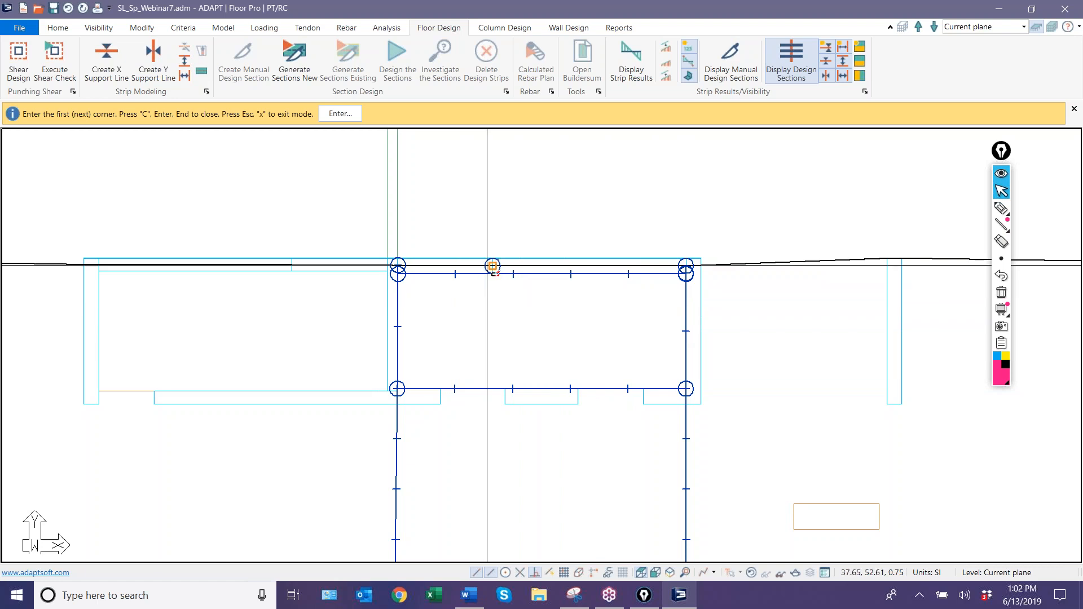
key(Escape)
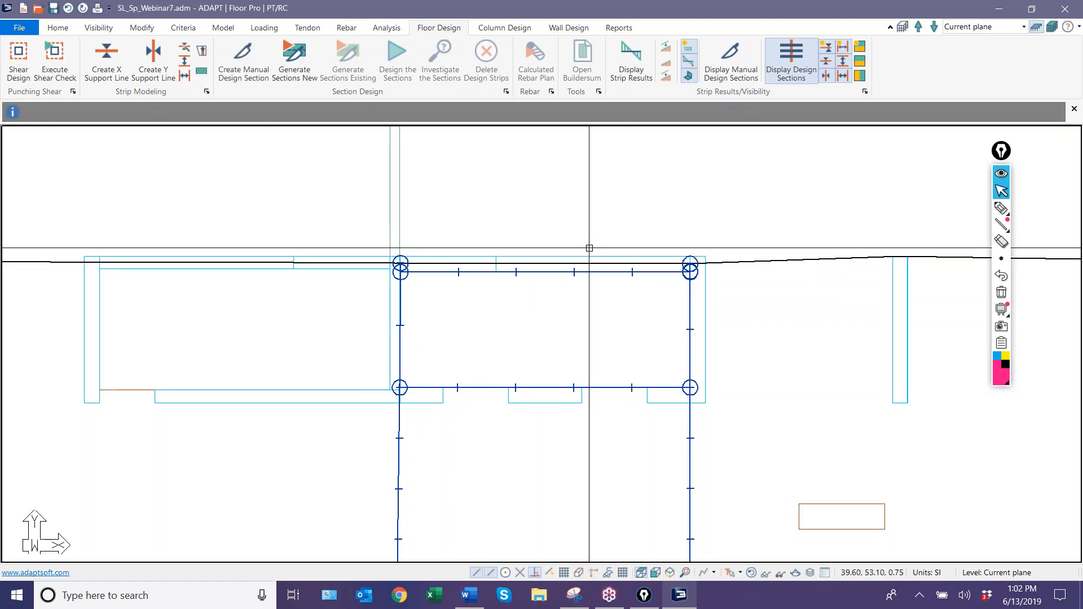
Generate new design sections with the core cell enclosed by splitters, and check the corridor support line's sections and the whole slab.
scroll(556, 265, down, 2)
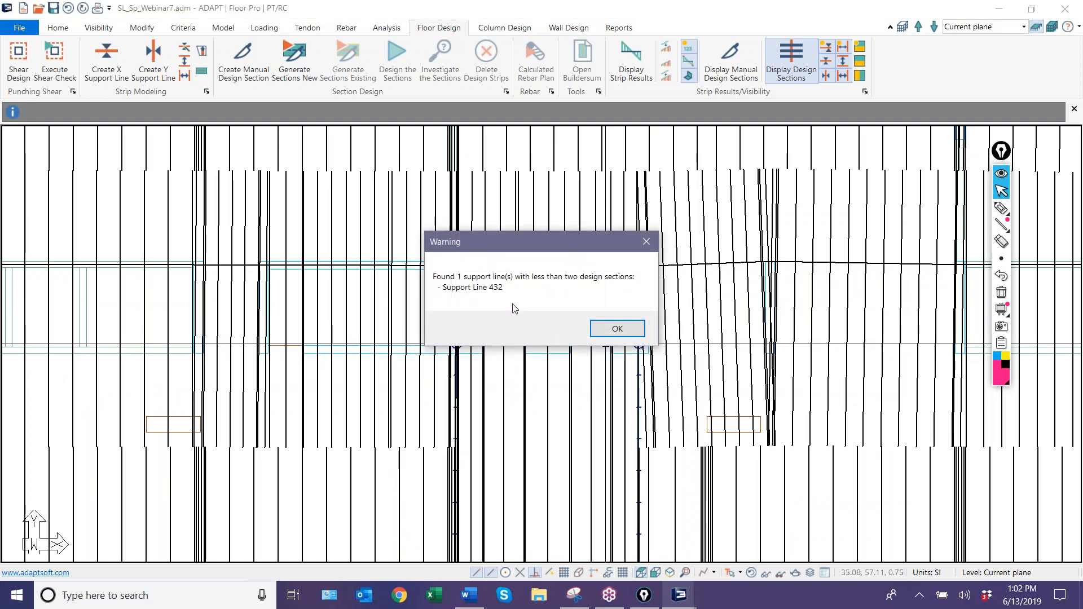
click(621, 330)
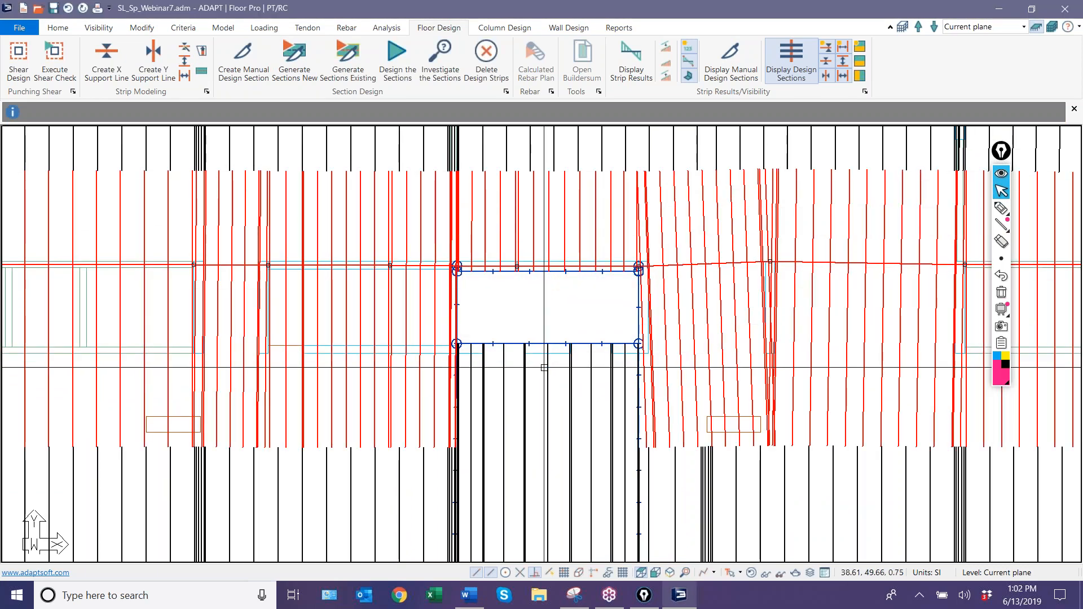
scroll(531, 296, down, 3)
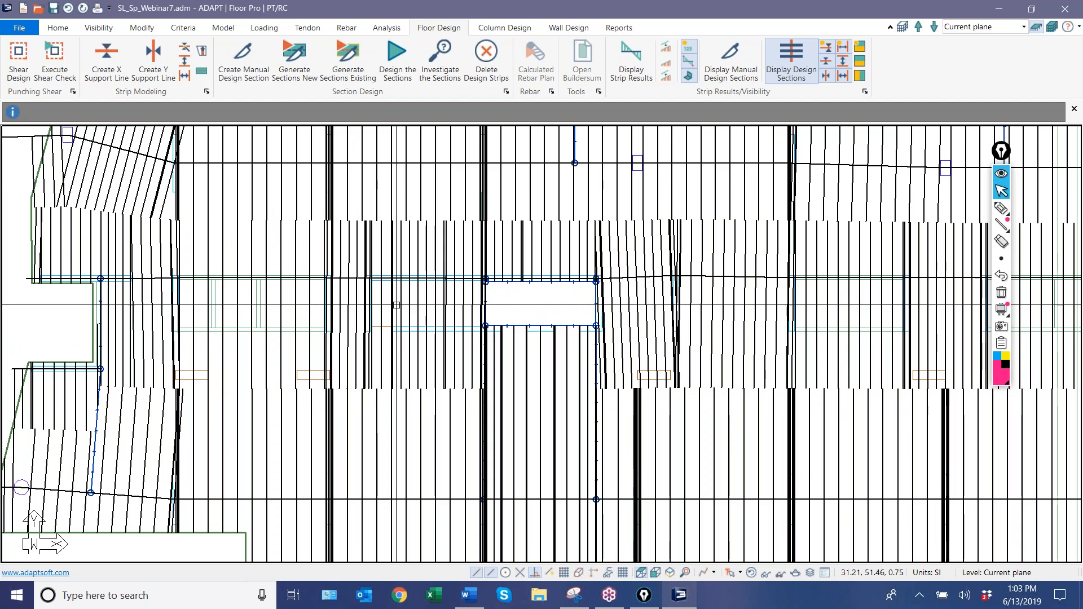
scroll(282, 285, down, 3)
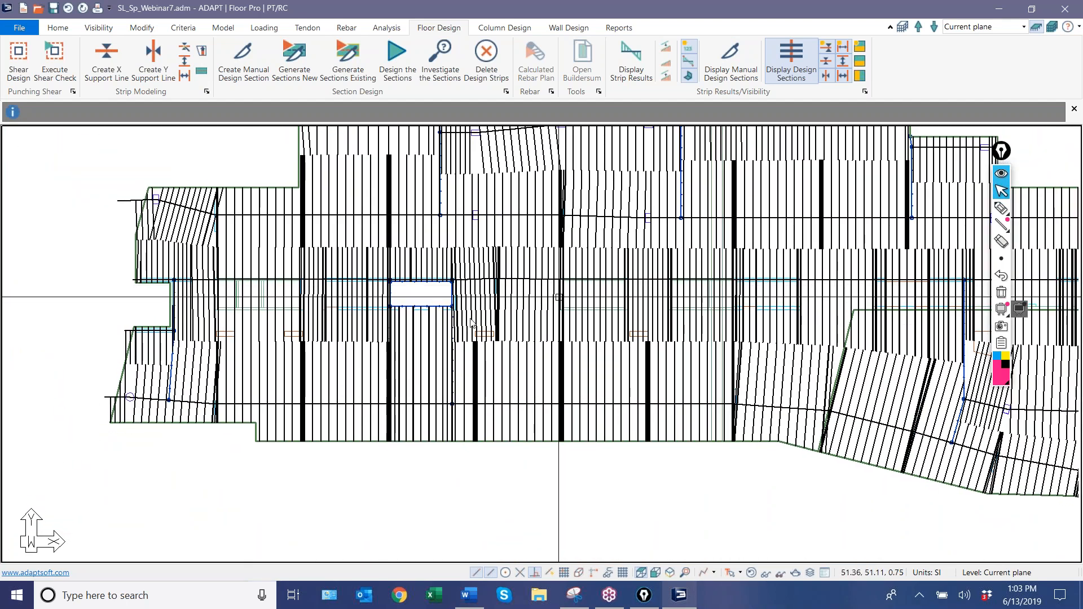
middle_drag(470, 299, 262, 328)
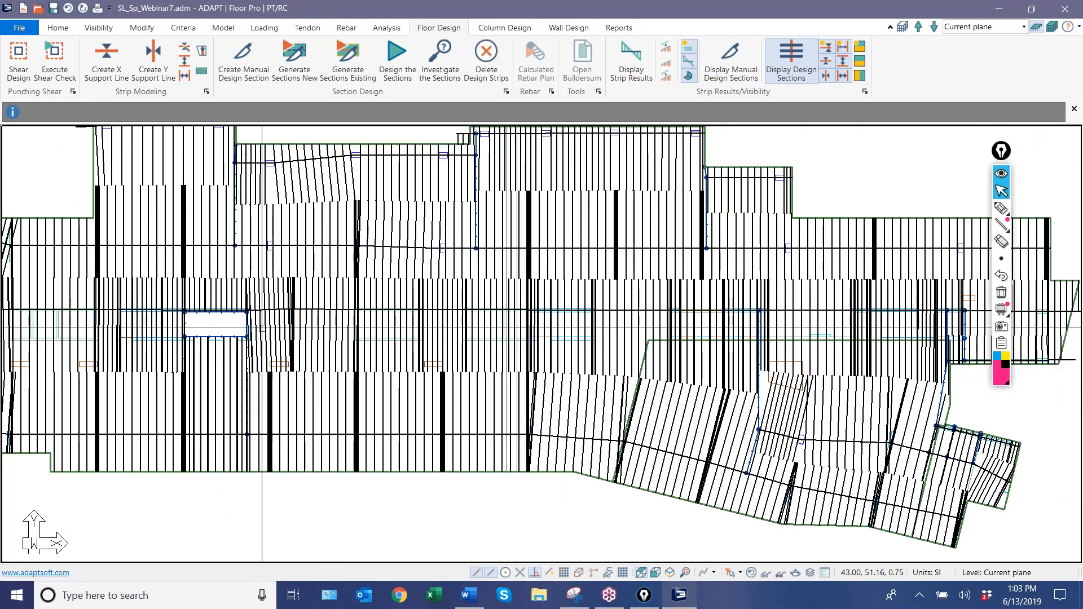
scroll(477, 480, down, 2)
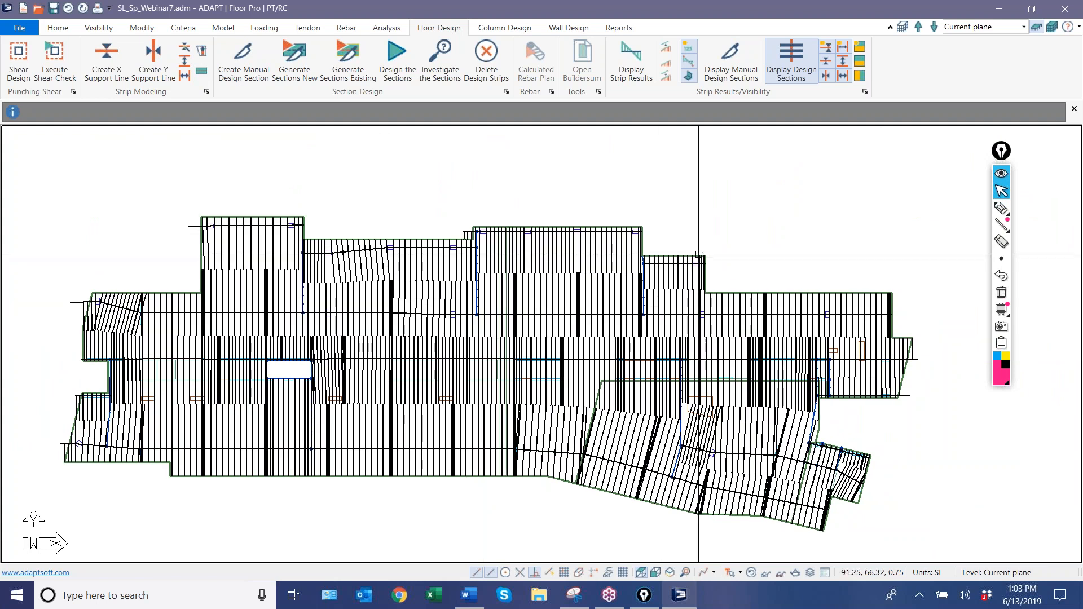
middle_drag(698, 255, 654, 198)
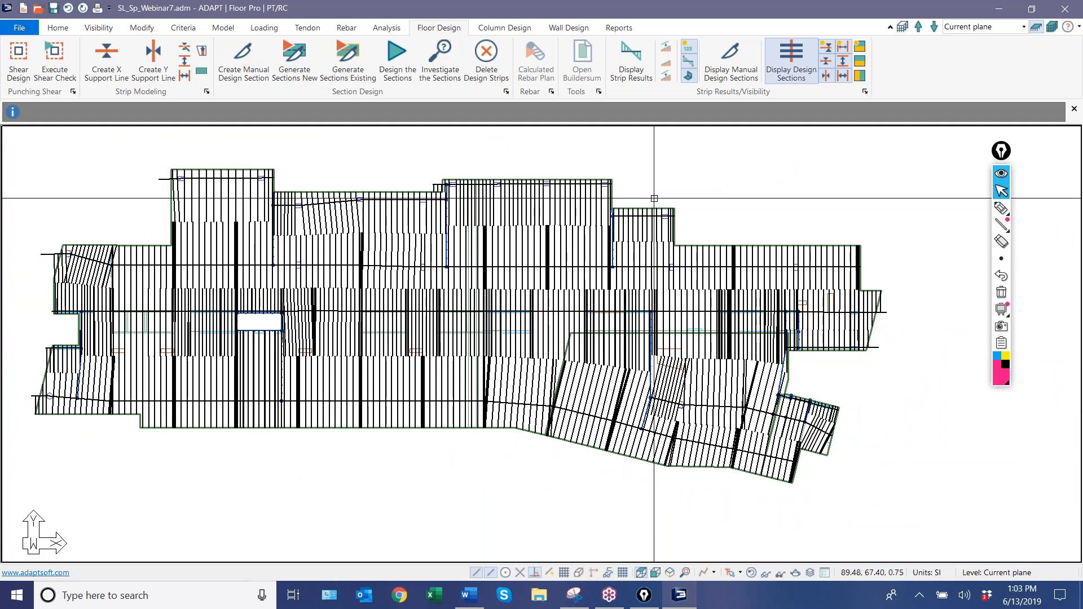